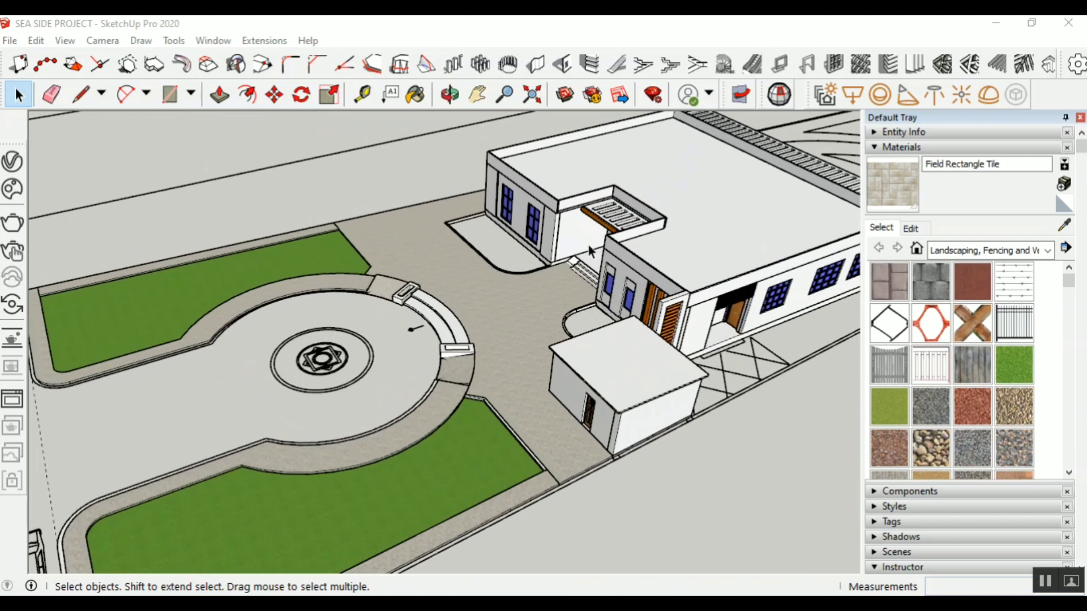
Examine the lawns, paved walkways and circular driveway, including the existing kerb around the opposite lawn
{"action": "scroll", "coordinate": [575, 266], "scroll_direction": "down", "scroll_amount": 2}
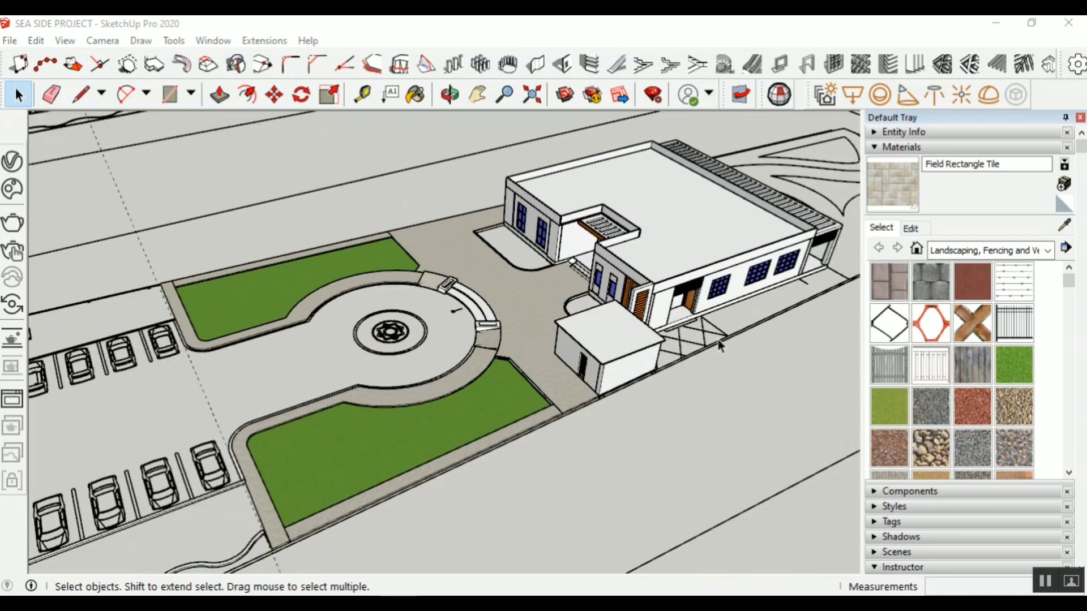
{"action": "scroll", "coordinate": [718, 341], "scroll_direction": "down", "scroll_amount": 1}
{"action": "middle_click_drag", "start_coordinate": [533, 331], "coordinate": [409, 305]}
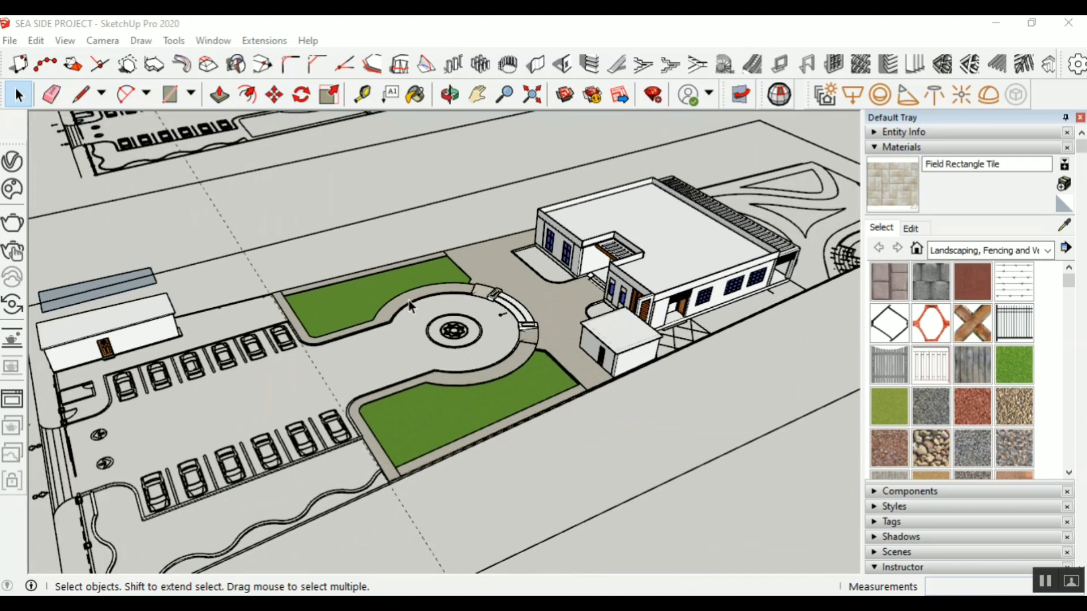
{"action": "scroll", "coordinate": [337, 364], "scroll_direction": "up", "scroll_amount": 3}
{"action": "scroll", "coordinate": [594, 249], "scroll_direction": "down", "scroll_amount": 2}
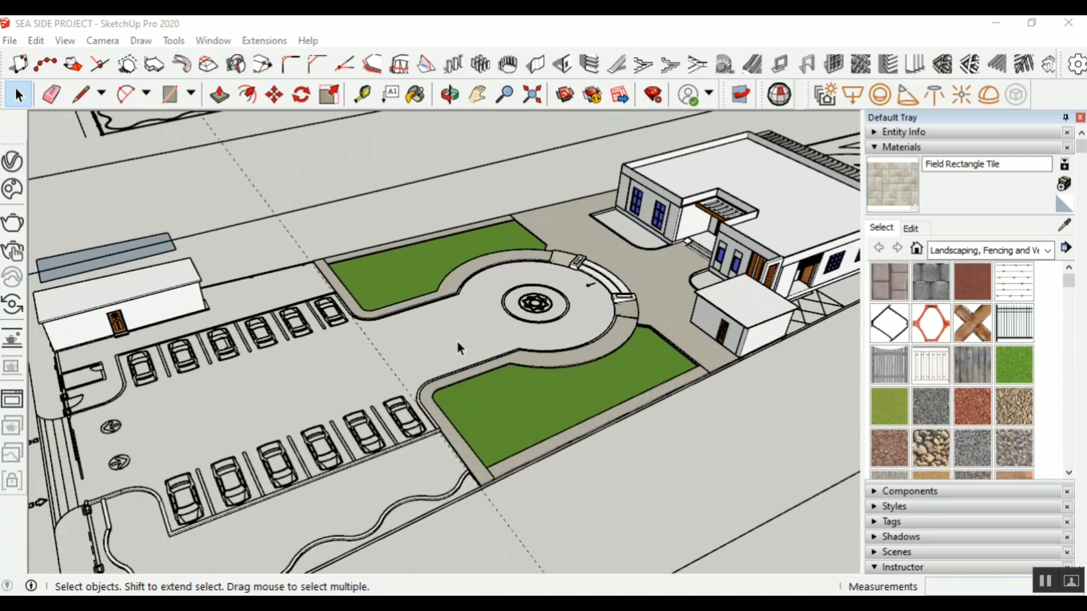
{"action": "left_click", "coordinate": [450, 94]}
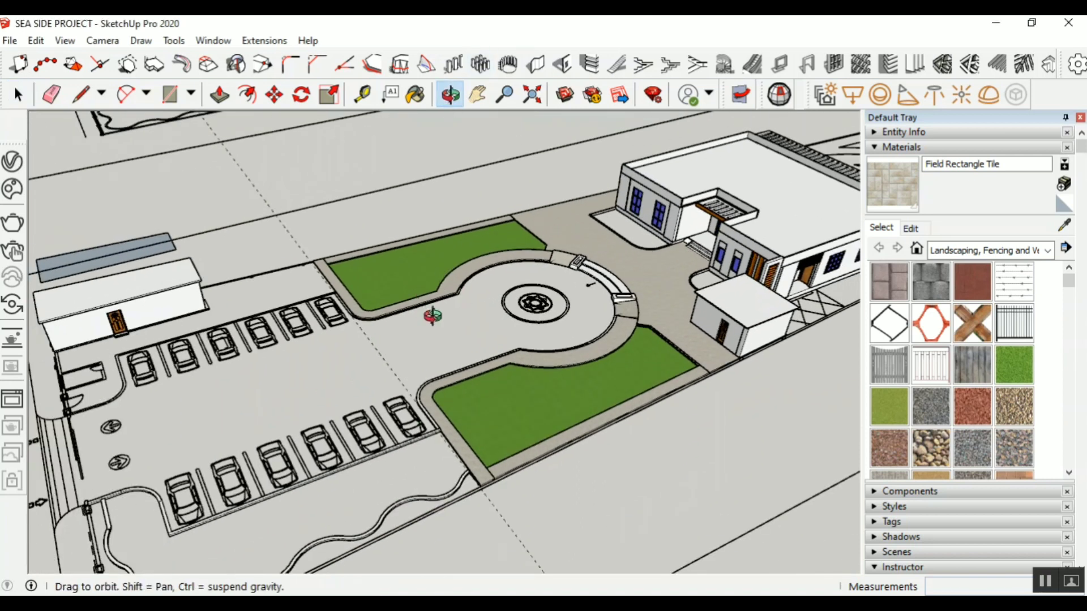
{"action": "left_click_drag", "start_coordinate": [433, 316], "coordinate": [563, 311]}
{"action": "scroll", "coordinate": [413, 345], "scroll_direction": "up", "scroll_amount": 5}
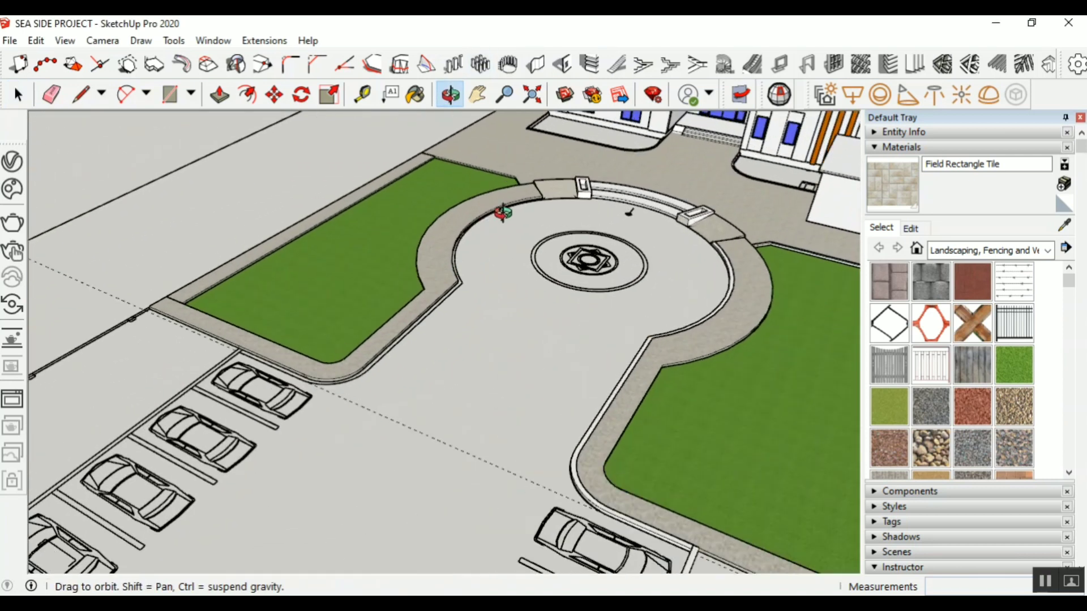
{"action": "scroll", "coordinate": [503, 213], "scroll_direction": "up", "scroll_amount": 2}
{"action": "scroll", "coordinate": [478, 282], "scroll_direction": "down", "scroll_amount": 2}
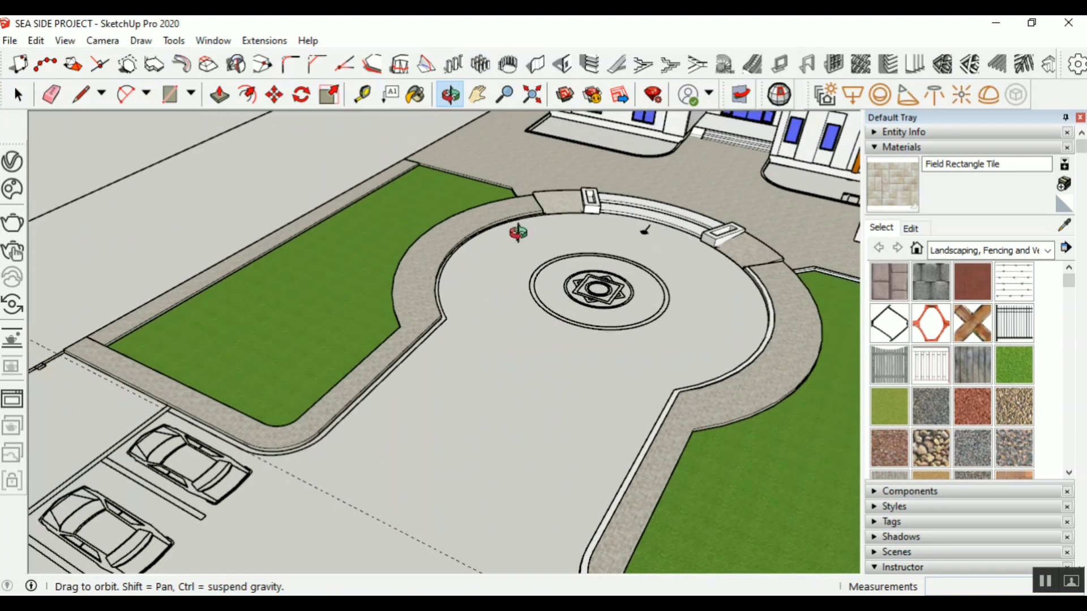
{"action": "scroll", "coordinate": [517, 229], "scroll_direction": "up", "scroll_amount": 5}
{"action": "scroll", "coordinate": [325, 238], "scroll_direction": "down", "scroll_amount": 2}
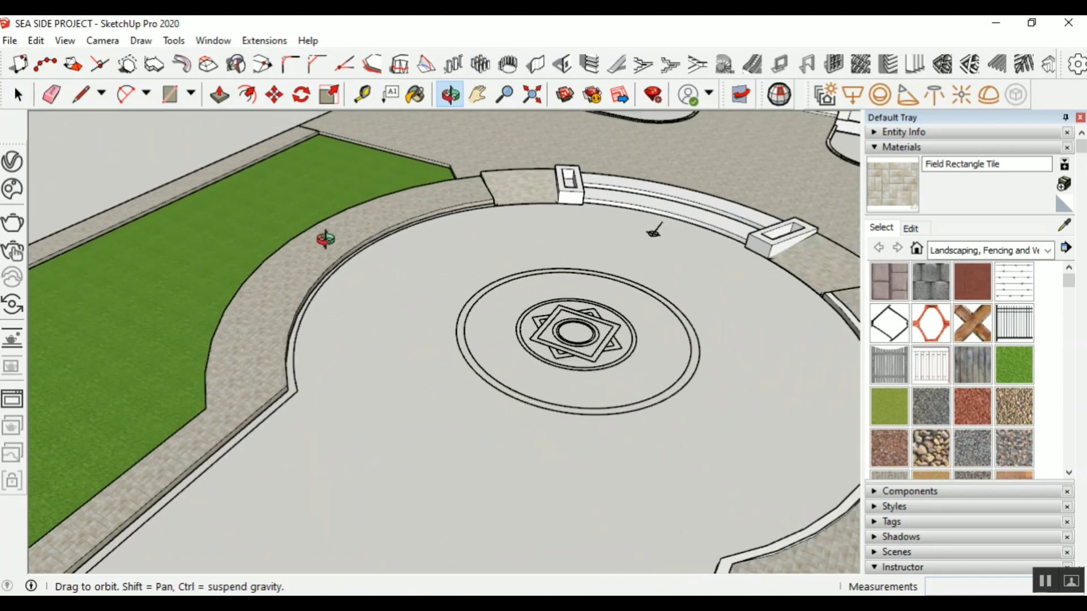
{"action": "scroll", "coordinate": [325, 239], "scroll_direction": "down", "scroll_amount": 3}
{"action": "left_click", "coordinate": [18, 95]}
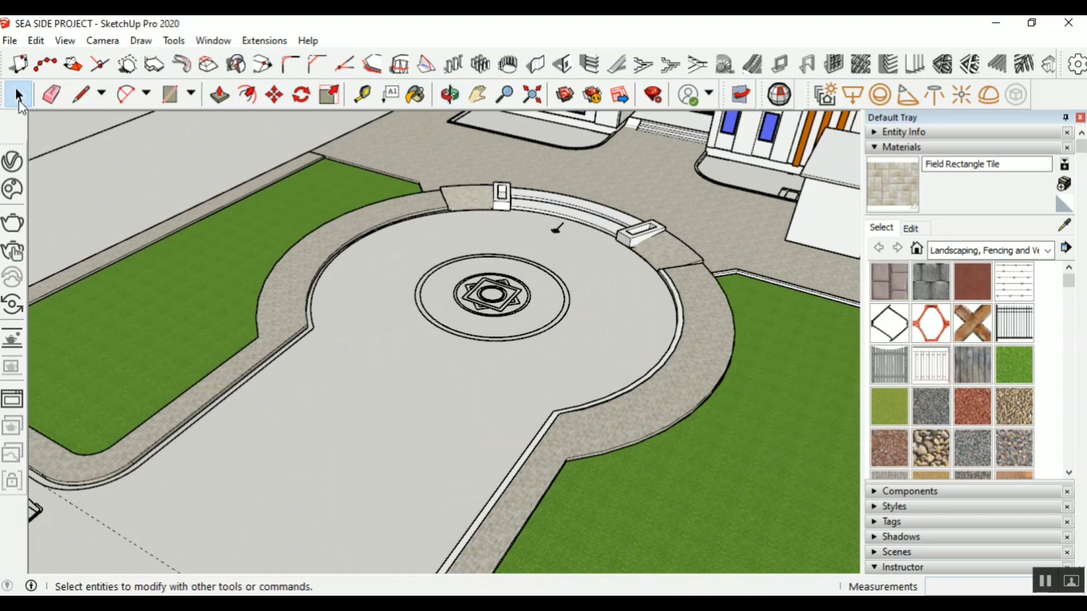
{"action": "scroll", "coordinate": [327, 380], "scroll_direction": "down", "scroll_amount": 2}
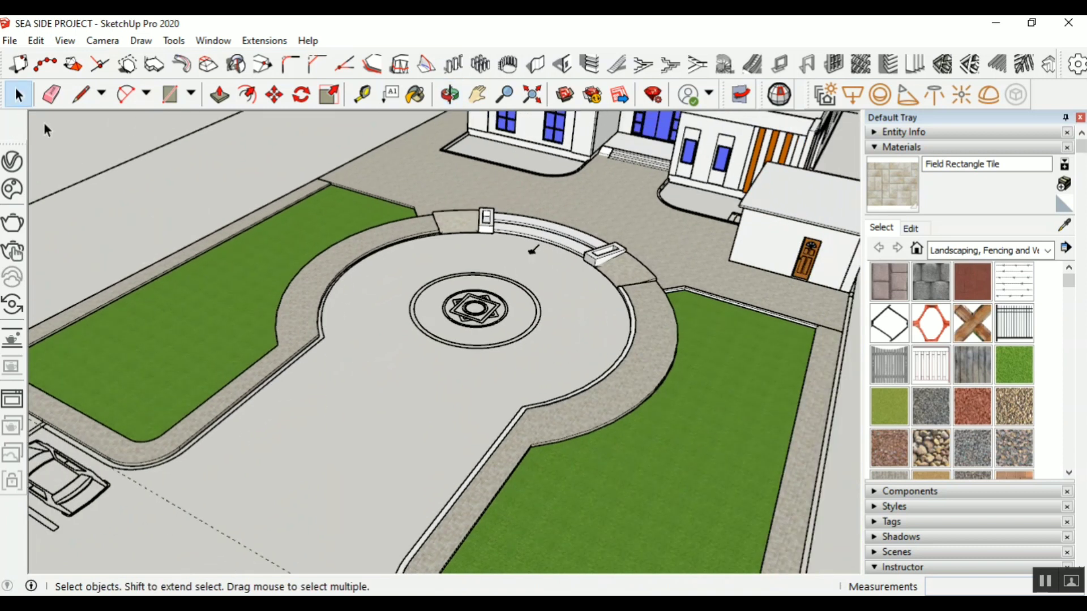
{"action": "left_click", "coordinate": [520, 413]}
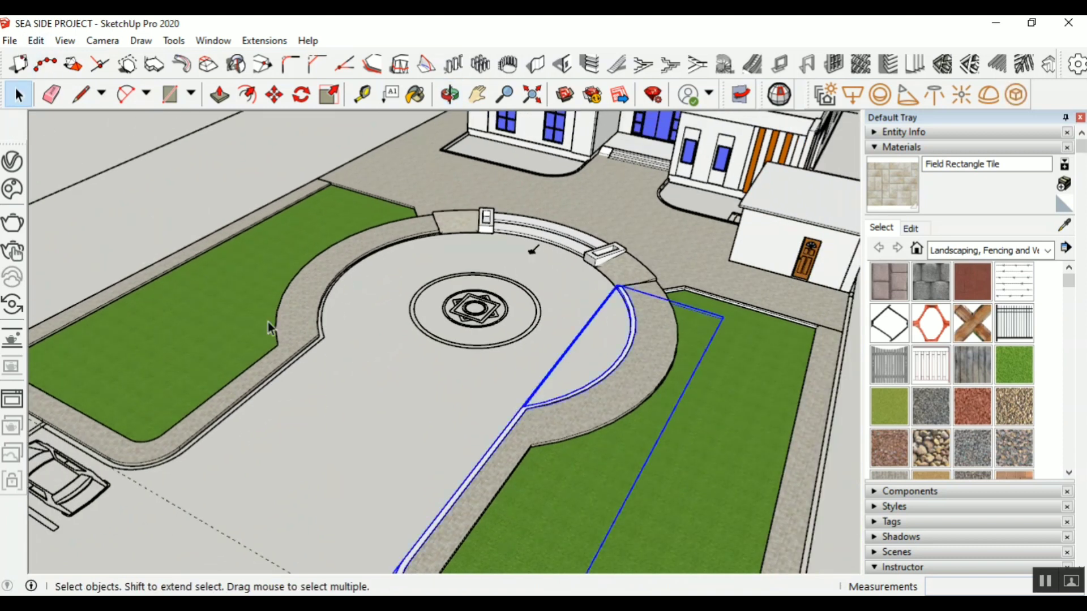
{"action": "left_click", "coordinate": [368, 363]}
Draw an arc along the driveway-side kerb line, from the tiled ramp's corner to the corner where the walkway straightens
{"action": "scroll", "coordinate": [370, 254], "scroll_direction": "up", "scroll_amount": 3}
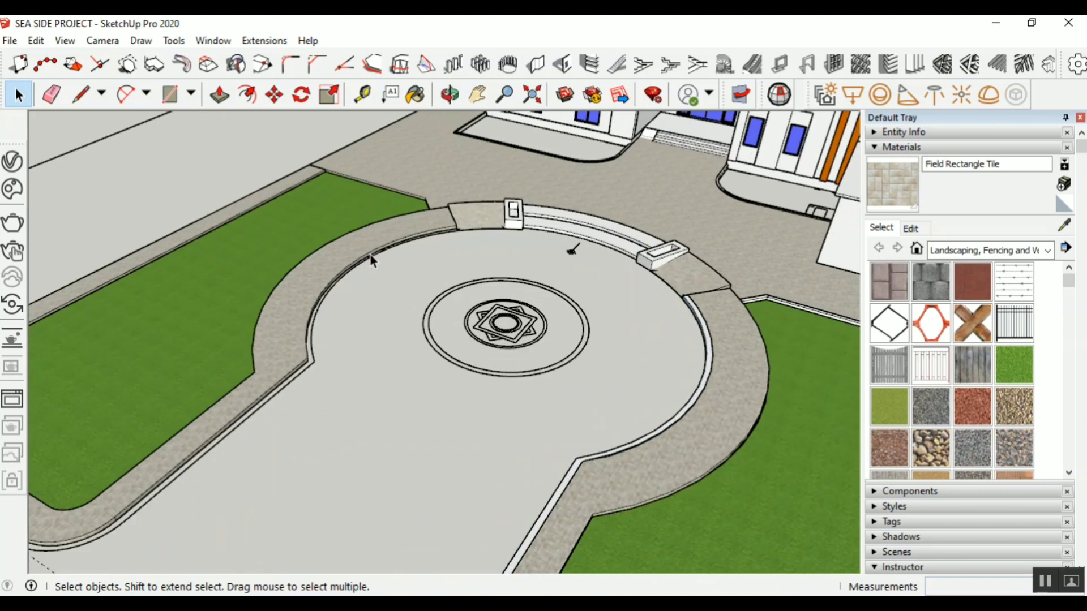
{"action": "scroll", "coordinate": [521, 242], "scroll_direction": "up", "scroll_amount": 1}
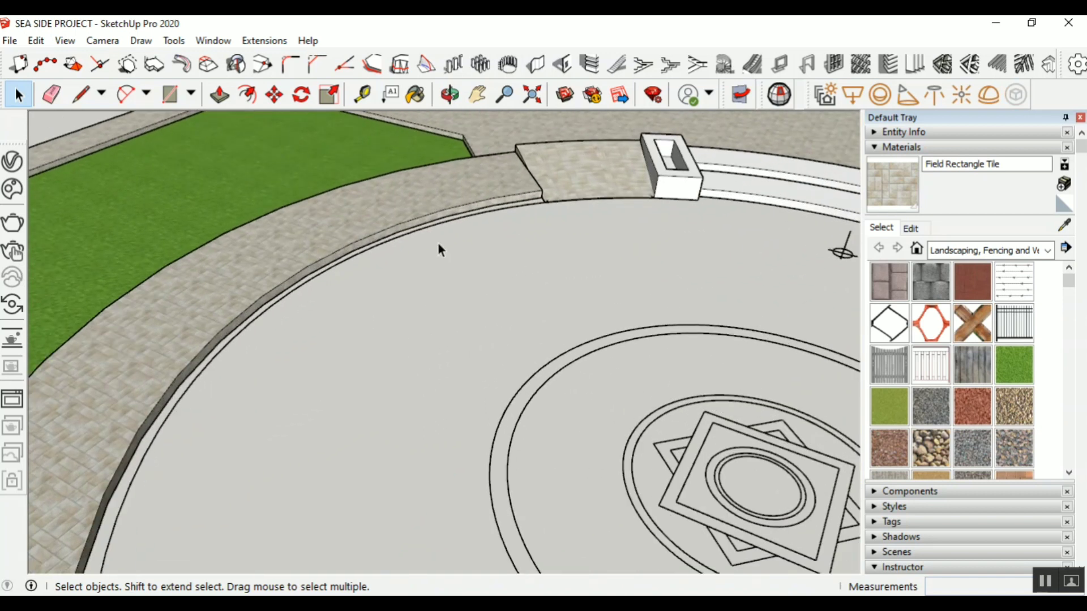
{"action": "left_click", "coordinate": [125, 94]}
{"action": "scroll", "coordinate": [552, 187], "scroll_direction": "up", "scroll_amount": 5}
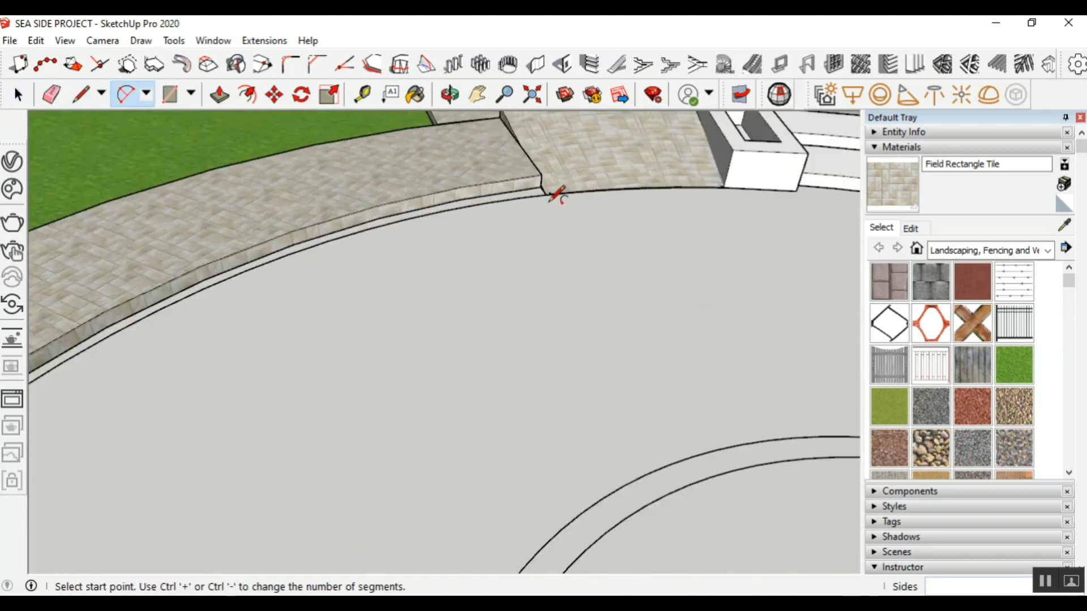
{"action": "left_click", "coordinate": [547, 179]}
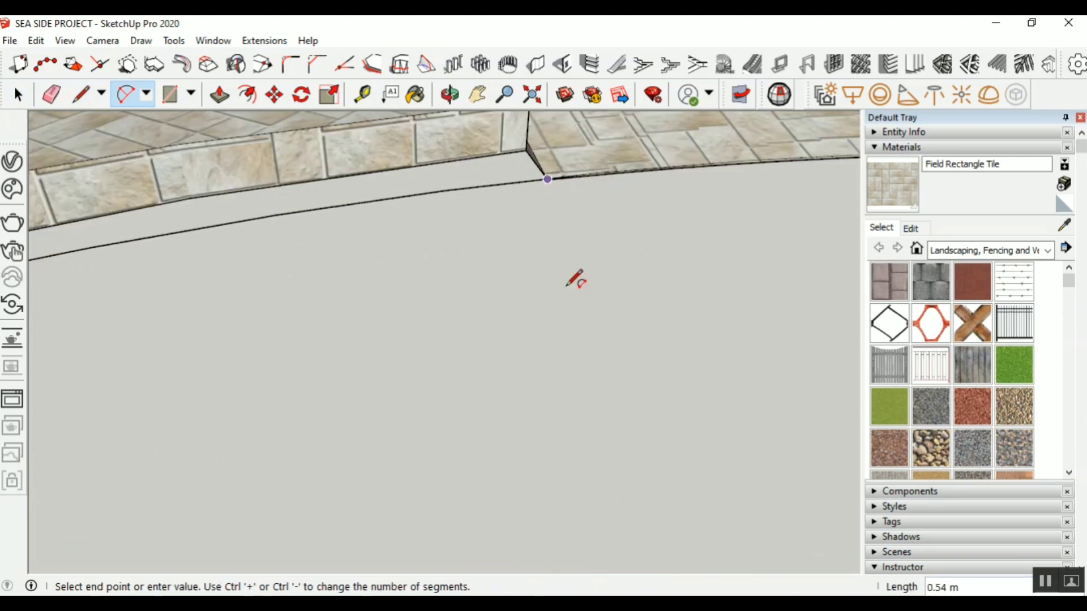
{"action": "scroll", "coordinate": [623, 181], "scroll_direction": "down", "scroll_amount": 4}
{"action": "scroll", "coordinate": [621, 161], "scroll_direction": "down", "scroll_amount": 2}
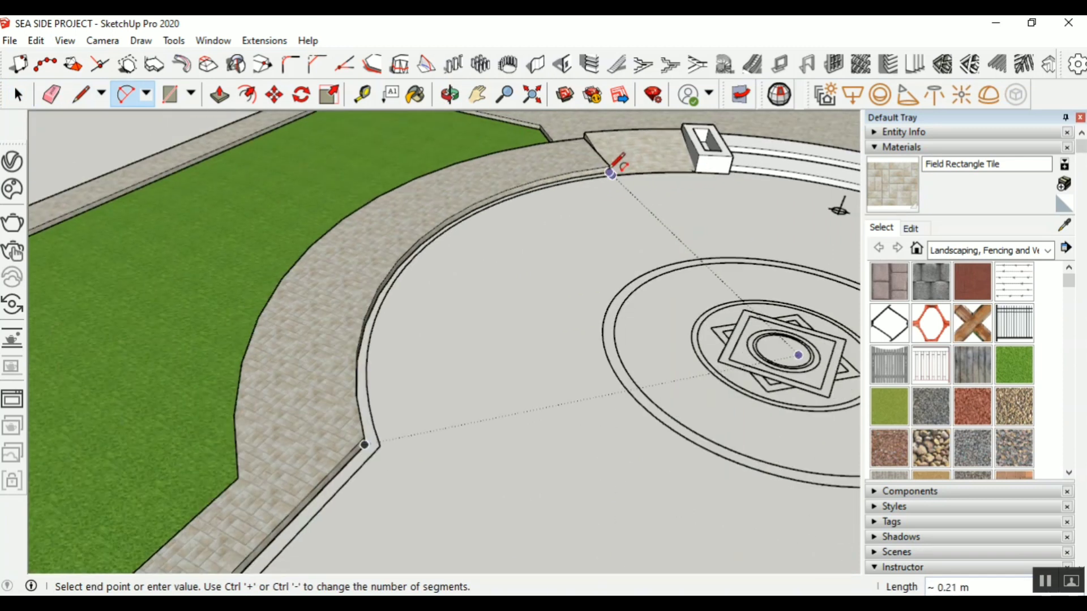
{"action": "left_click", "coordinate": [380, 447]}
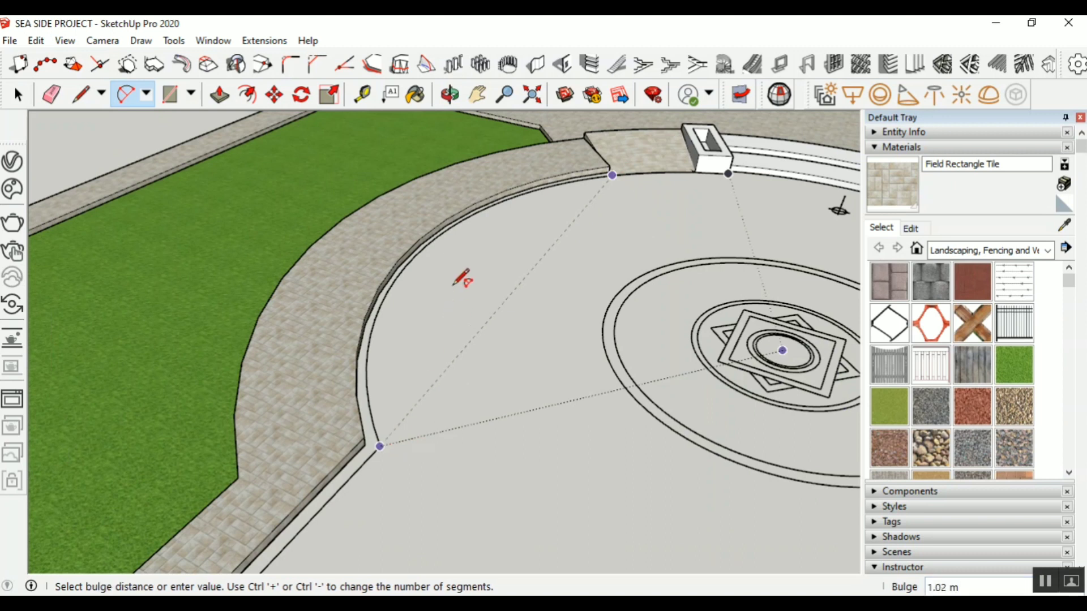
{"action": "left_click", "coordinate": [426, 246]}
Draw a second arc along the paved walkway's inner edge, about 10.55 m between ends with a bulge of about 2.21 m
{"action": "scroll", "coordinate": [368, 447], "scroll_direction": "up", "scroll_amount": 5}
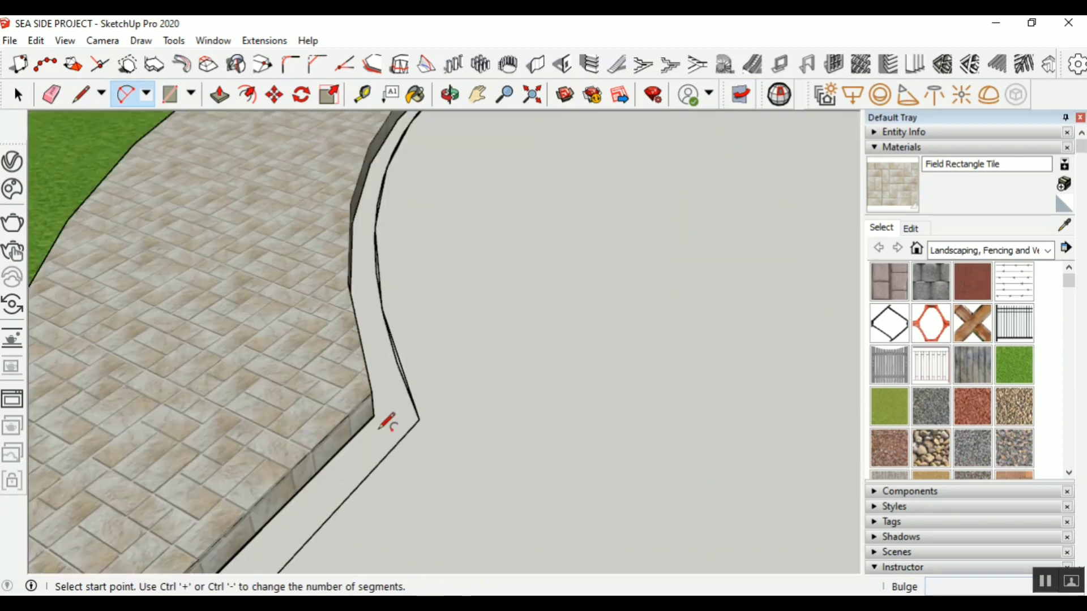
{"action": "left_click", "coordinate": [372, 408]}
{"action": "scroll", "coordinate": [372, 407], "scroll_direction": "down", "scroll_amount": 8}
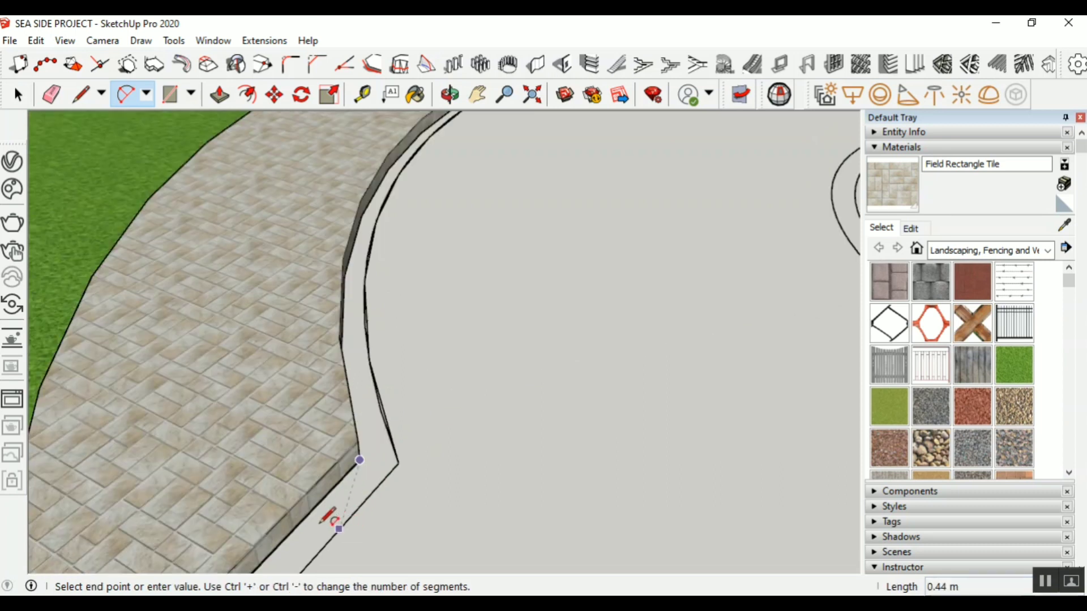
{"action": "scroll", "coordinate": [509, 258], "scroll_direction": "up", "scroll_amount": 8}
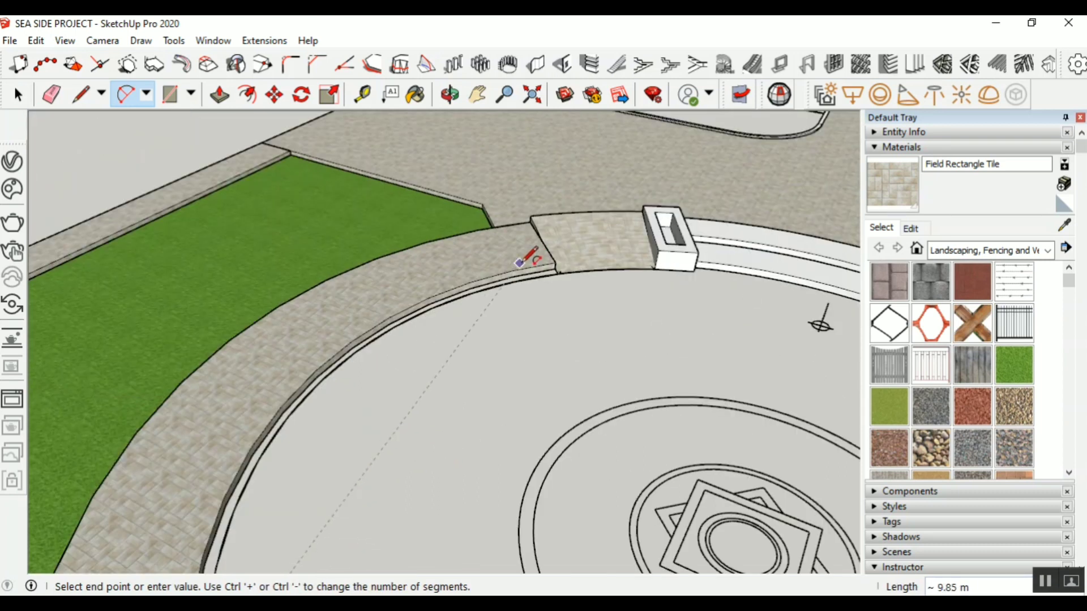
{"action": "scroll", "coordinate": [527, 274], "scroll_direction": "up", "scroll_amount": 2}
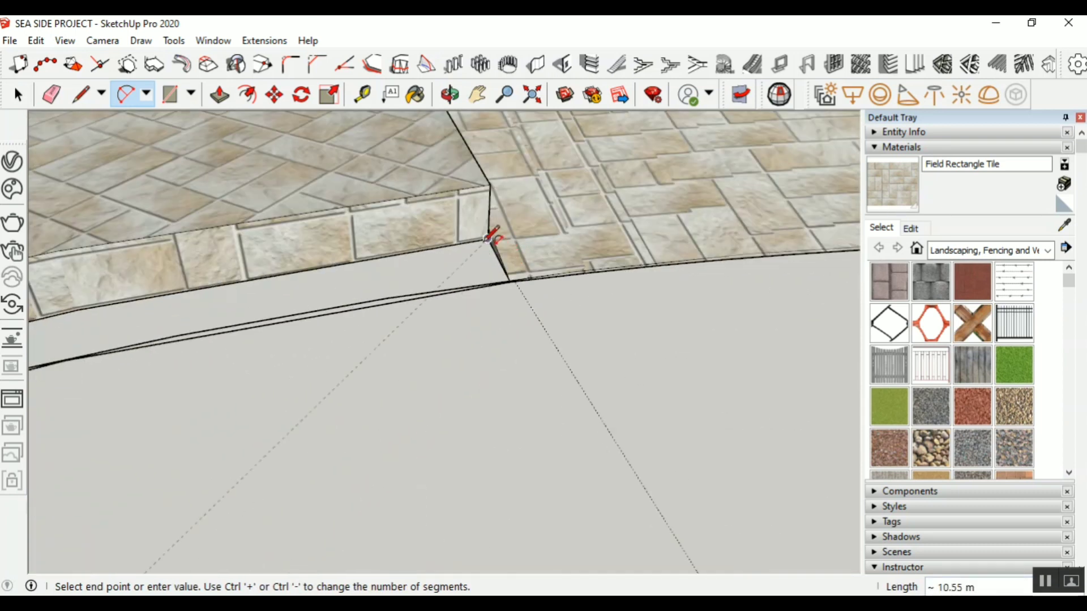
{"action": "left_click", "coordinate": [488, 238]}
{"action": "scroll", "coordinate": [628, 329], "scroll_direction": "down", "scroll_amount": 5}
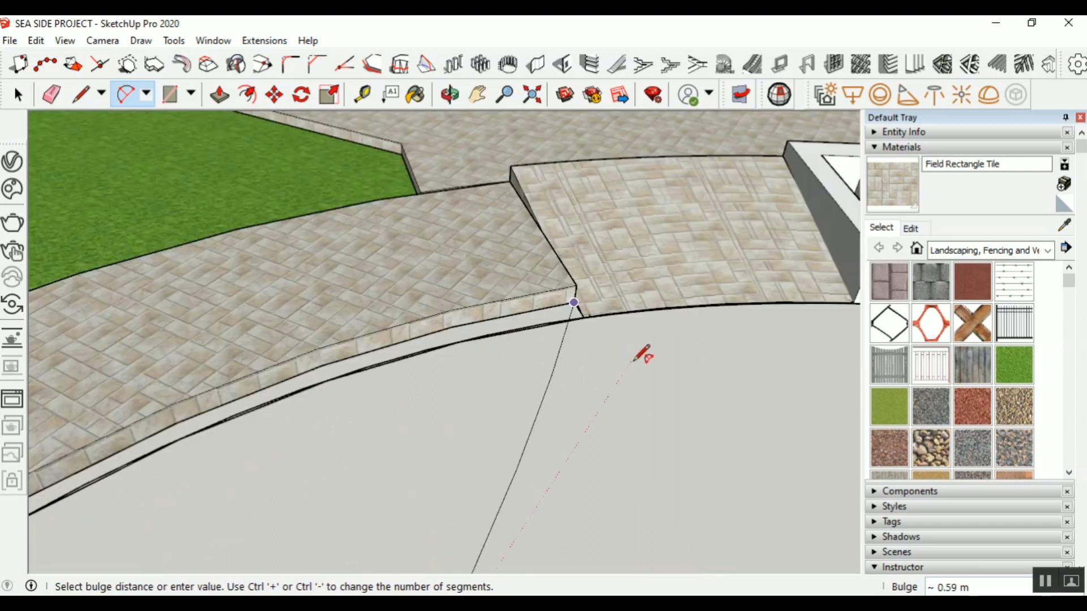
{"action": "scroll", "coordinate": [592, 342], "scroll_direction": "down", "scroll_amount": 3}
{"action": "scroll", "coordinate": [332, 465], "scroll_direction": "up", "scroll_amount": 4}
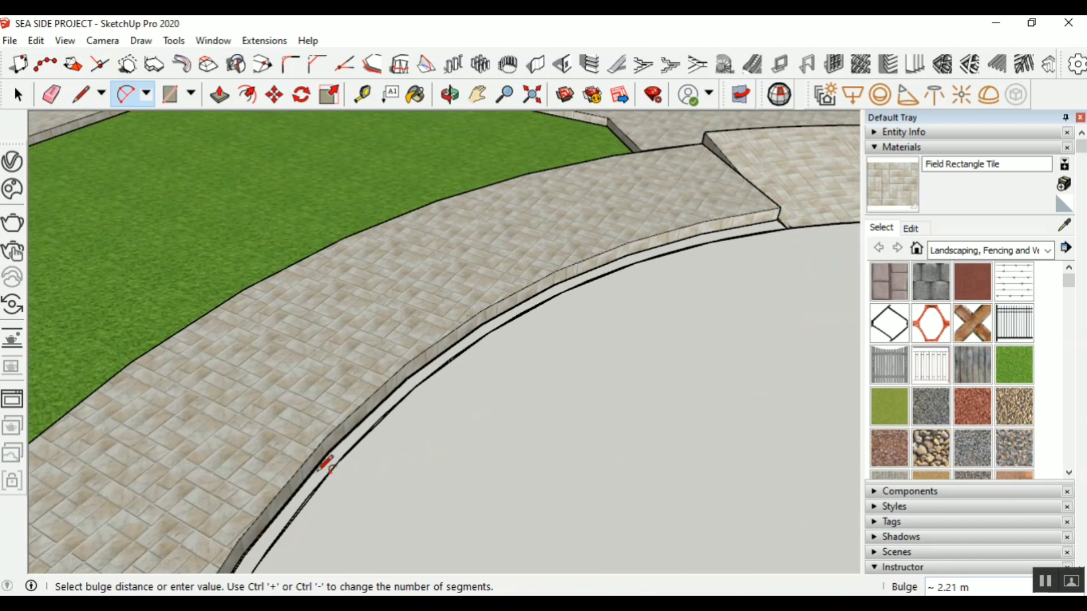
{"action": "left_click", "coordinate": [331, 466]}
{"action": "scroll", "coordinate": [766, 235], "scroll_direction": "down", "scroll_amount": 3}
{"action": "left_click", "coordinate": [18, 95]}
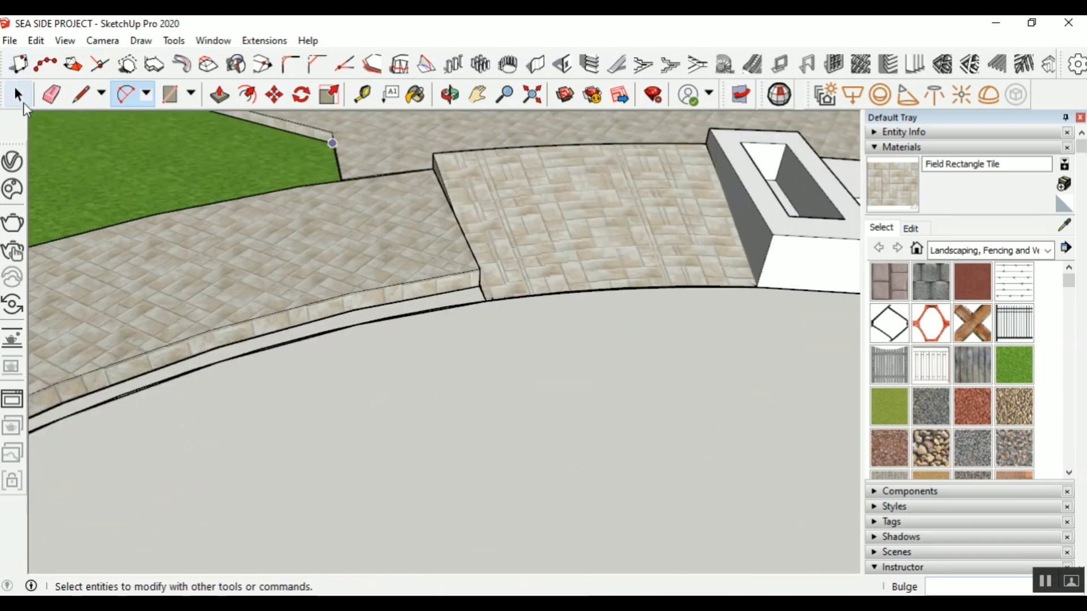
Close the curved kerb outline with short lines about 0.21 m and 0.22 m long between the ends of the two arcs
{"action": "left_click", "coordinate": [79, 93]}
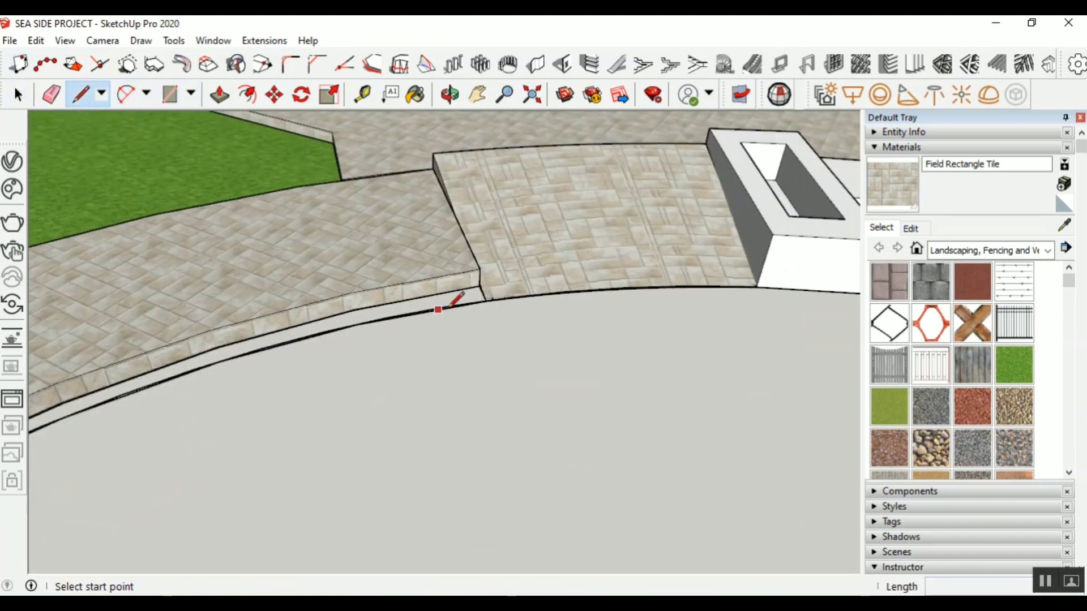
{"action": "scroll", "coordinate": [498, 280], "scroll_direction": "up", "scroll_amount": 5}
{"action": "left_click", "coordinate": [487, 279]}
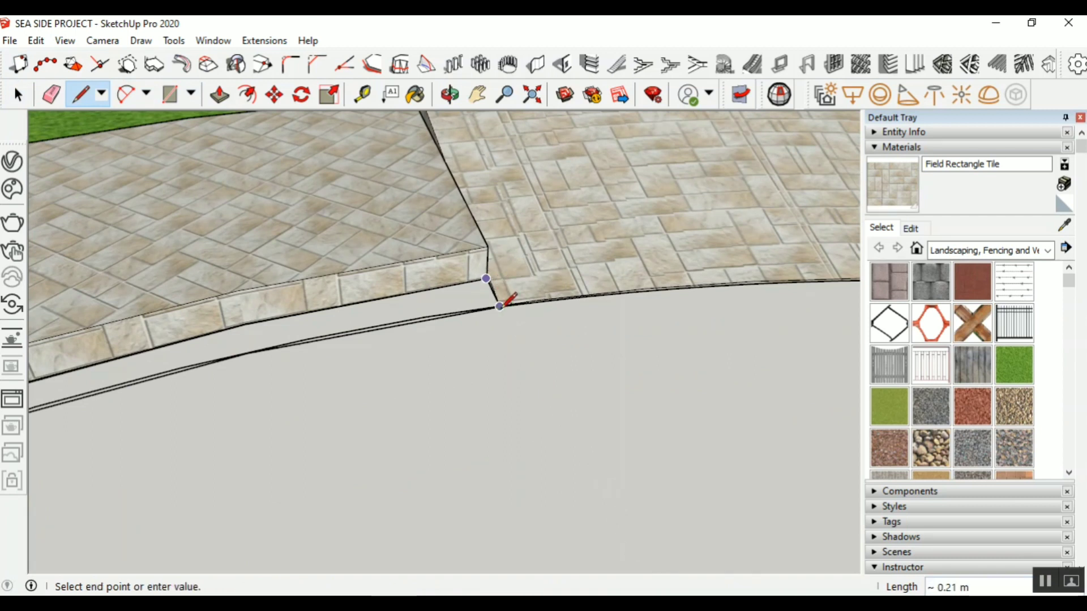
{"action": "key", "text": "Escape"}
{"action": "scroll", "coordinate": [623, 204], "scroll_direction": "down", "scroll_amount": 6}
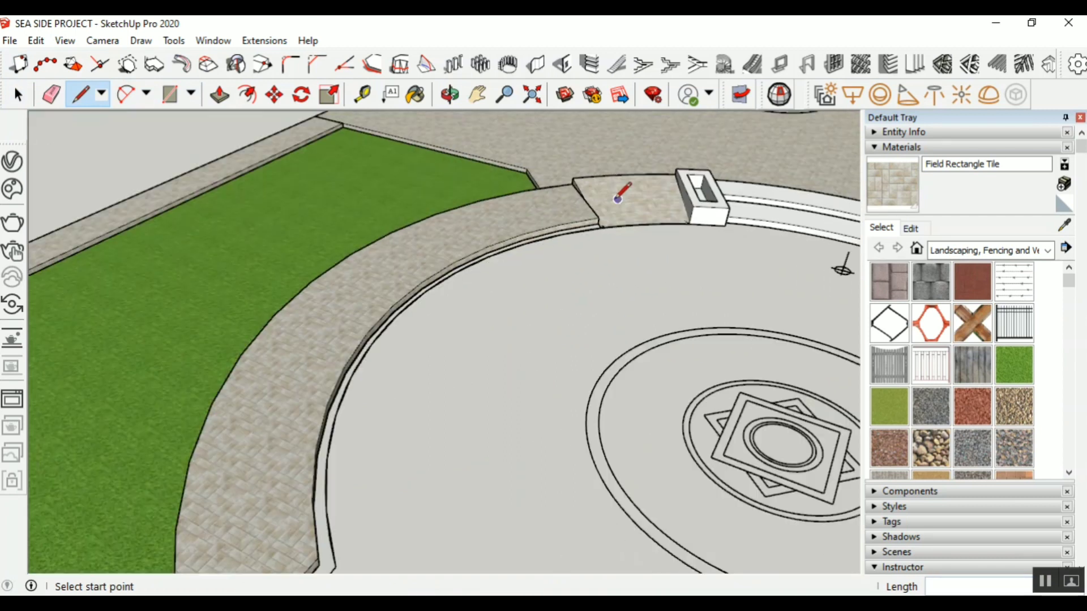
{"action": "scroll", "coordinate": [436, 419], "scroll_direction": "up", "scroll_amount": 5}
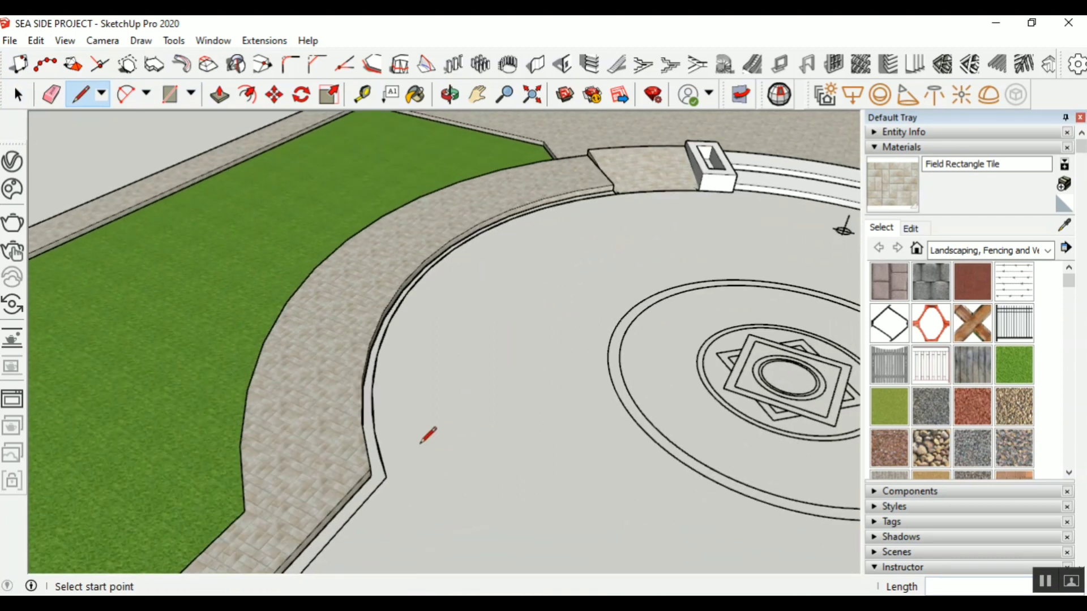
{"action": "scroll", "coordinate": [401, 494], "scroll_direction": "up", "scroll_amount": 4}
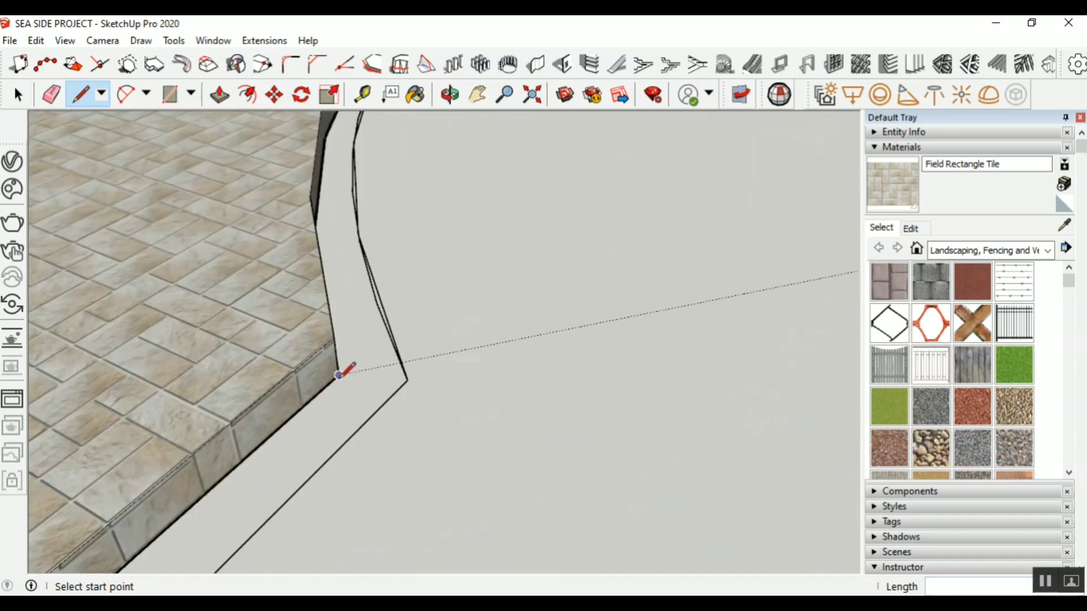
{"action": "left_click", "coordinate": [408, 380]}
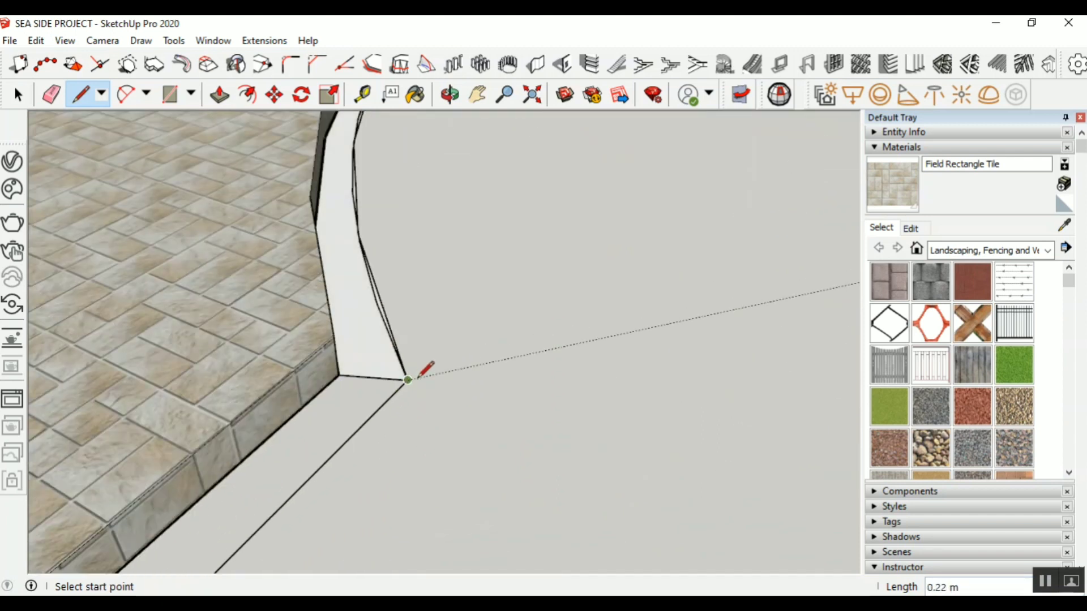
{"action": "scroll", "coordinate": [317, 441], "scroll_direction": "down", "scroll_amount": 6}
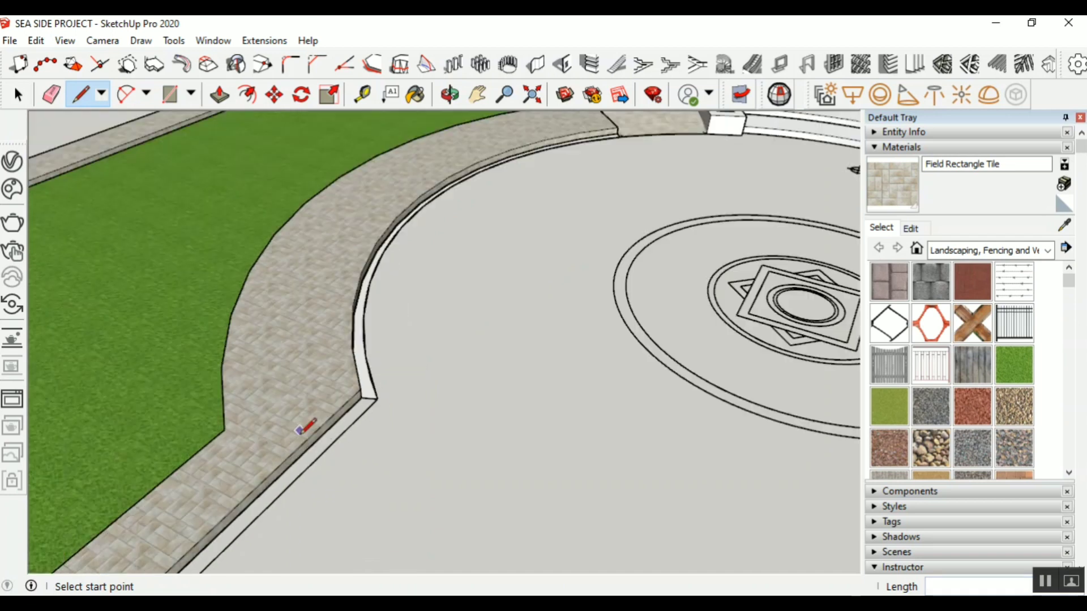
Push/pull the curved kerb face beside the paved walkway up by 0.2 m
{"action": "left_click", "coordinate": [219, 94]}
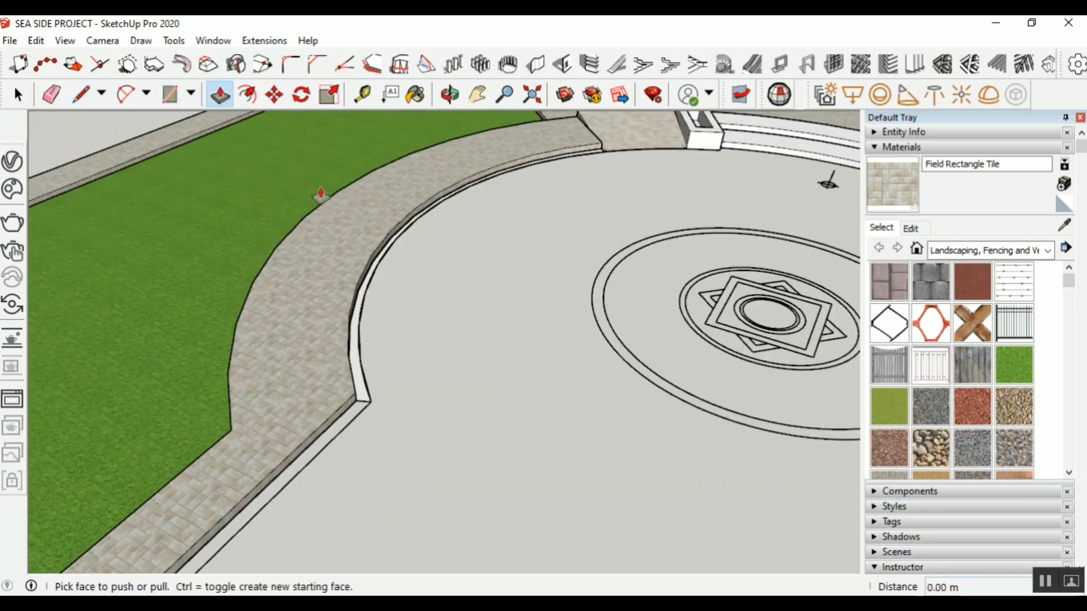
{"action": "scroll", "coordinate": [405, 235], "scroll_direction": "up", "scroll_amount": 4}
{"action": "scroll", "coordinate": [405, 235], "scroll_direction": "up", "scroll_amount": 2}
{"action": "left_click", "coordinate": [490, 294]}
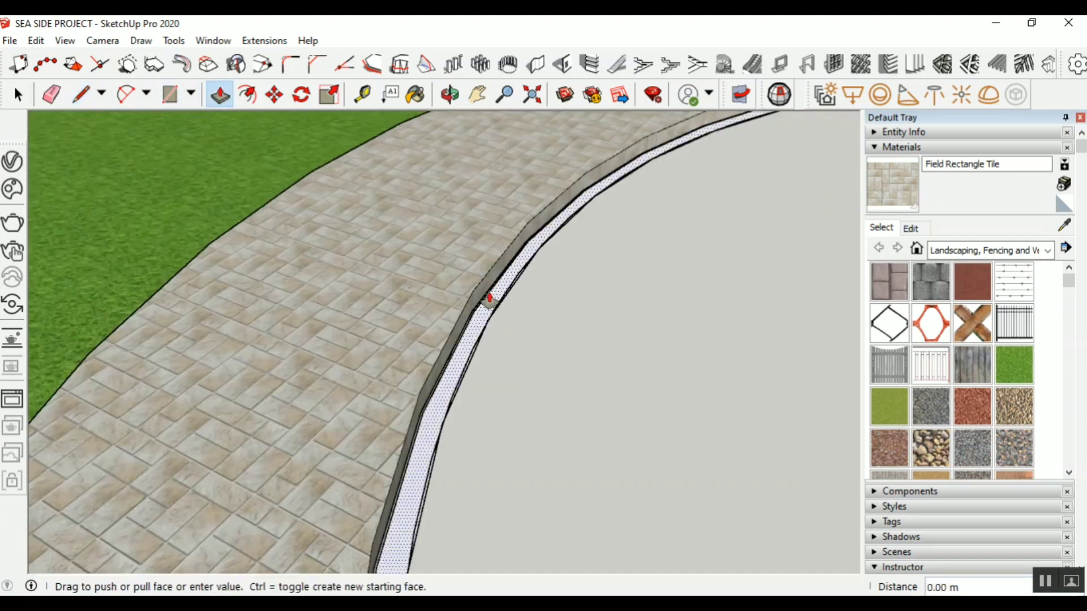
{"action": "scroll", "coordinate": [407, 237], "scroll_direction": "up", "scroll_amount": 2}
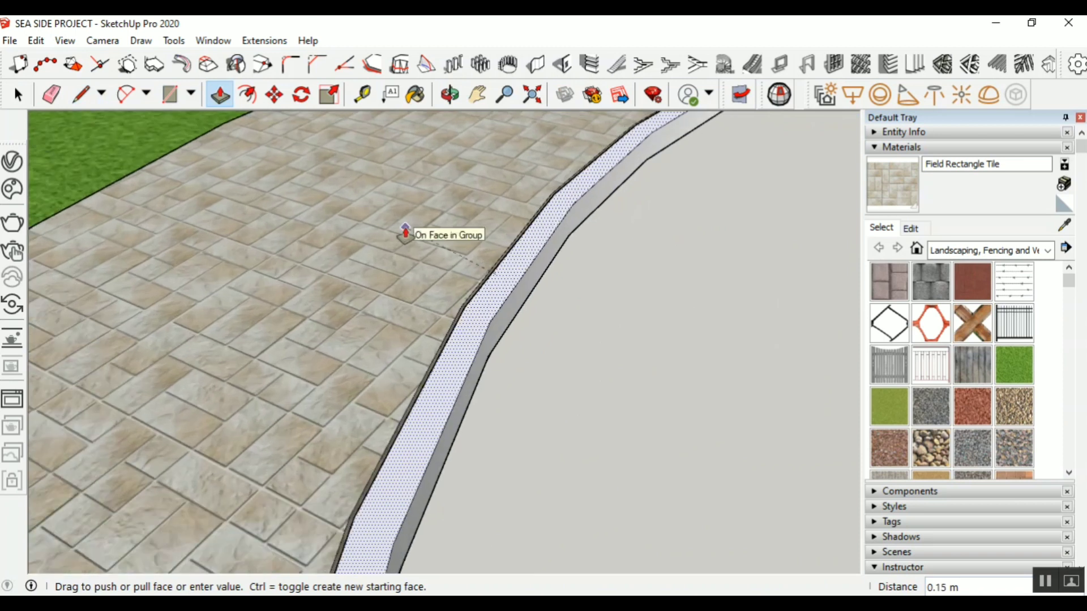
{"action": "type", "text": "."}
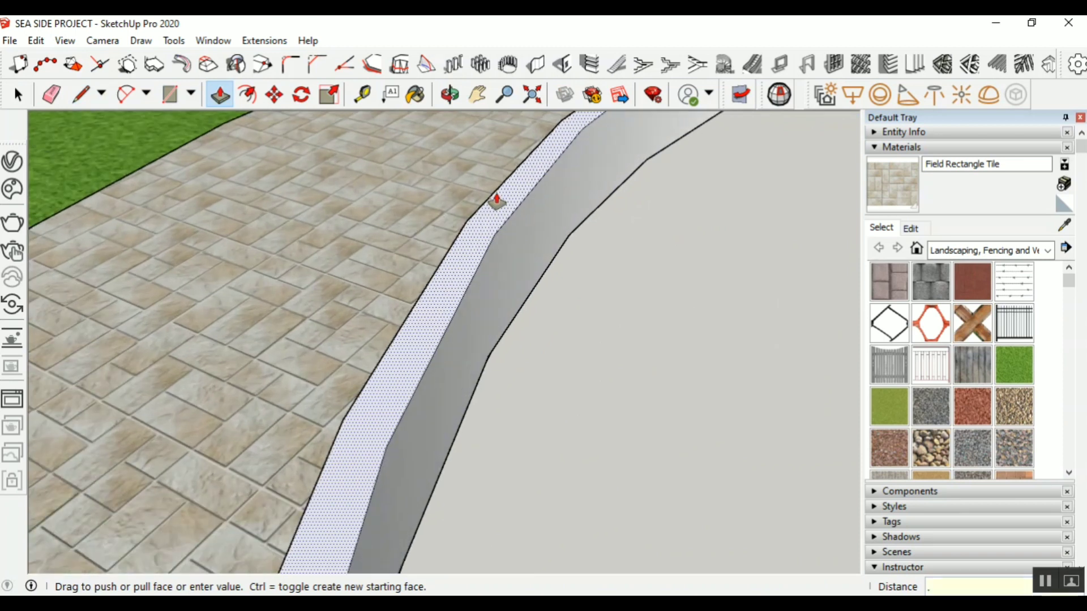
{"action": "type", "text": "2"}
{"action": "key", "text": "Return"}
{"action": "scroll", "coordinate": [525, 412], "scroll_direction": "down", "scroll_amount": 1}
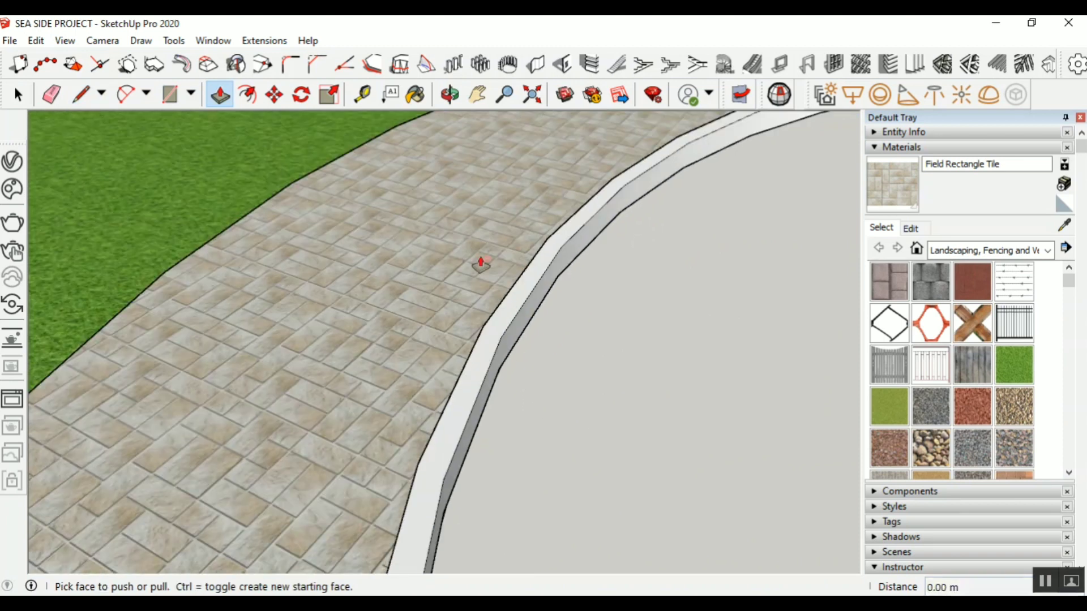
Push/pull the curved kerb's face again, bringing it level with the paved walkway's surface
{"action": "scroll", "coordinate": [481, 263], "scroll_direction": "down", "scroll_amount": 2}
{"action": "left_click", "coordinate": [19, 95]}
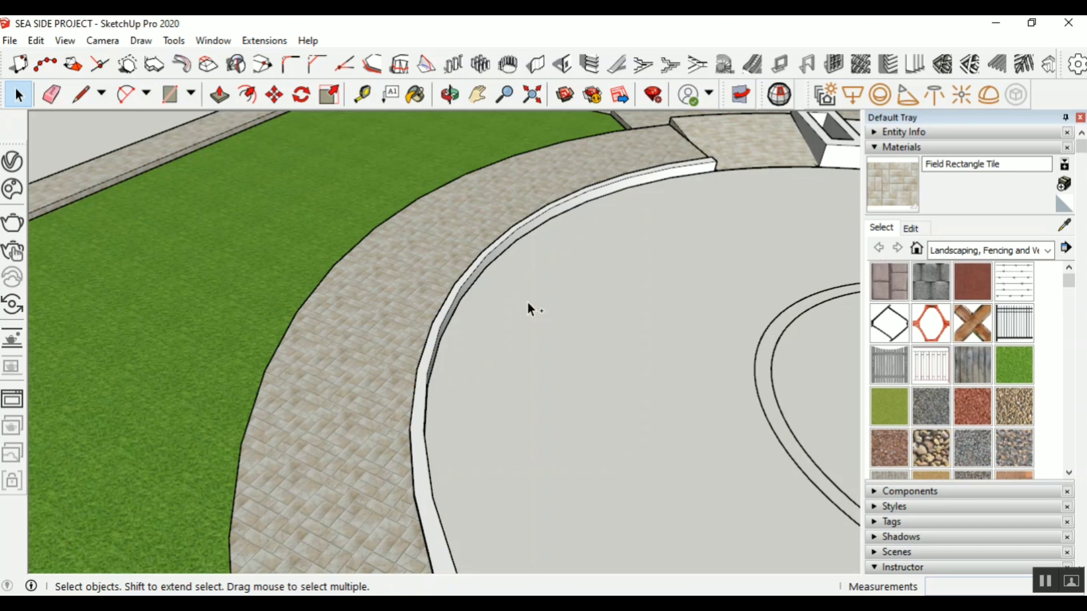
{"action": "scroll", "coordinate": [478, 354], "scroll_direction": "up", "scroll_amount": 2}
{"action": "left_click", "coordinate": [220, 95]}
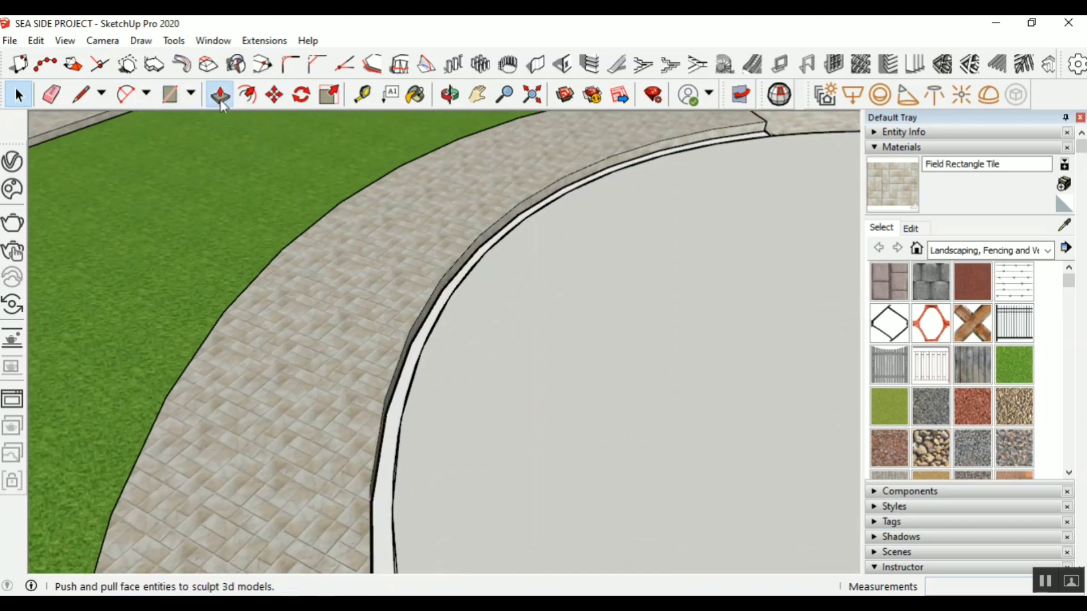
{"action": "scroll", "coordinate": [452, 284], "scroll_direction": "up", "scroll_amount": 2}
{"action": "left_click", "coordinate": [422, 295]}
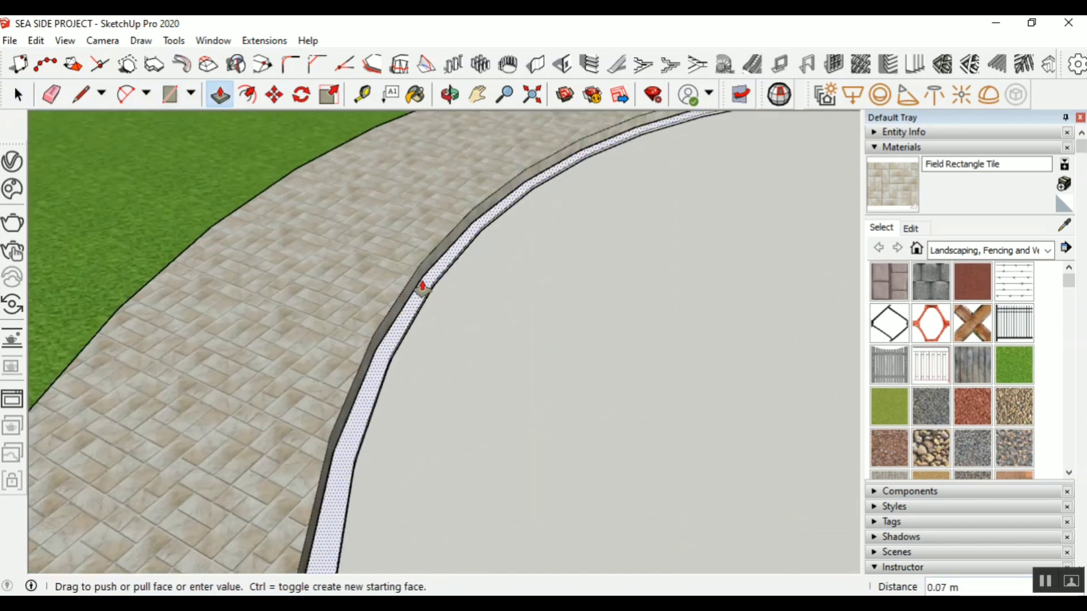
{"action": "scroll", "coordinate": [412, 280], "scroll_direction": "up", "scroll_amount": 1}
{"action": "left_click", "coordinate": [413, 279]}
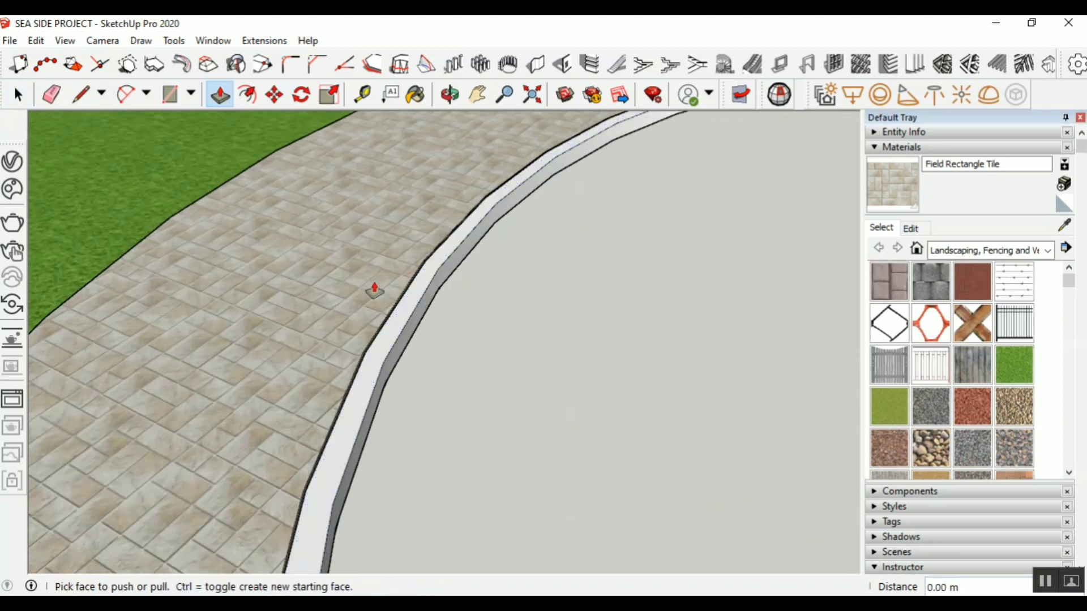
Select all the geometry of the raised curved kerb beside the circular driveway and make it a group
{"action": "scroll", "coordinate": [380, 229], "scroll_direction": "down", "scroll_amount": 5}
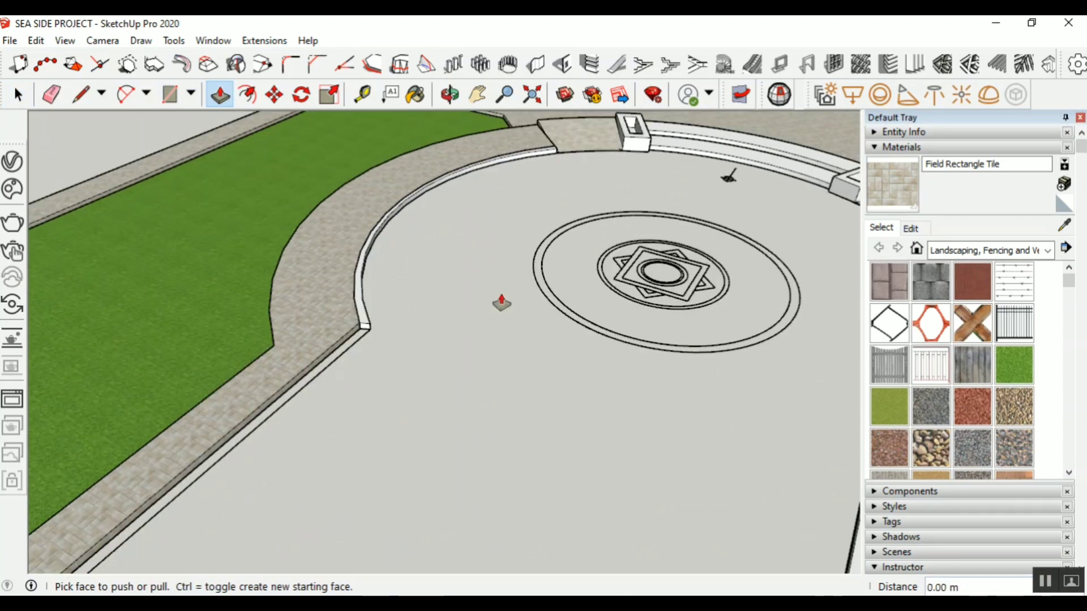
{"action": "scroll", "coordinate": [502, 304], "scroll_direction": "down", "scroll_amount": 2}
{"action": "left_click", "coordinate": [18, 96]}
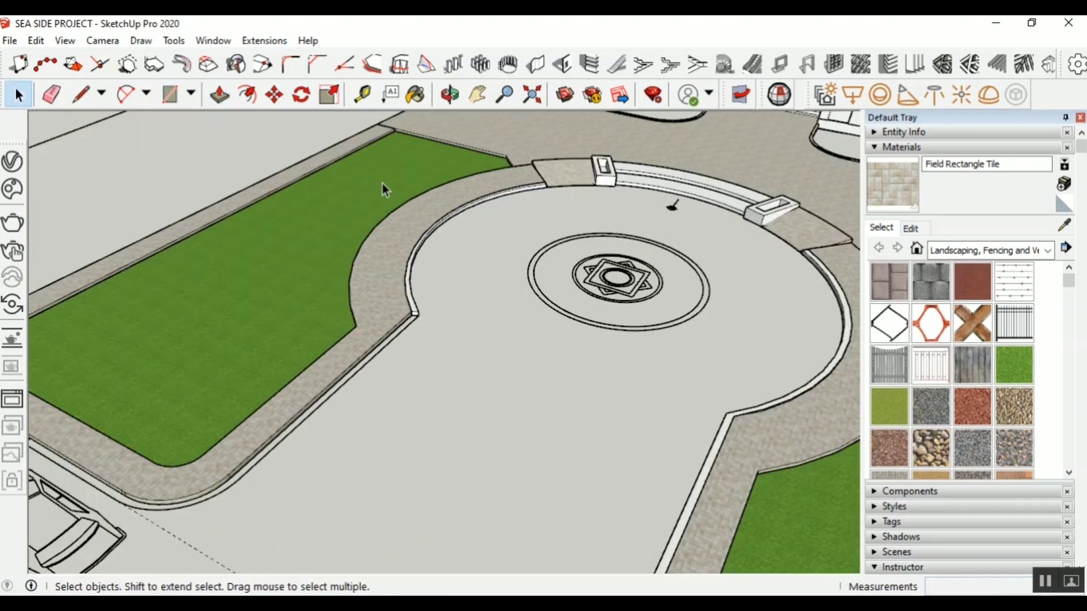
{"action": "left_click_drag", "start_coordinate": [555, 310], "coordinate": [559, 327]}
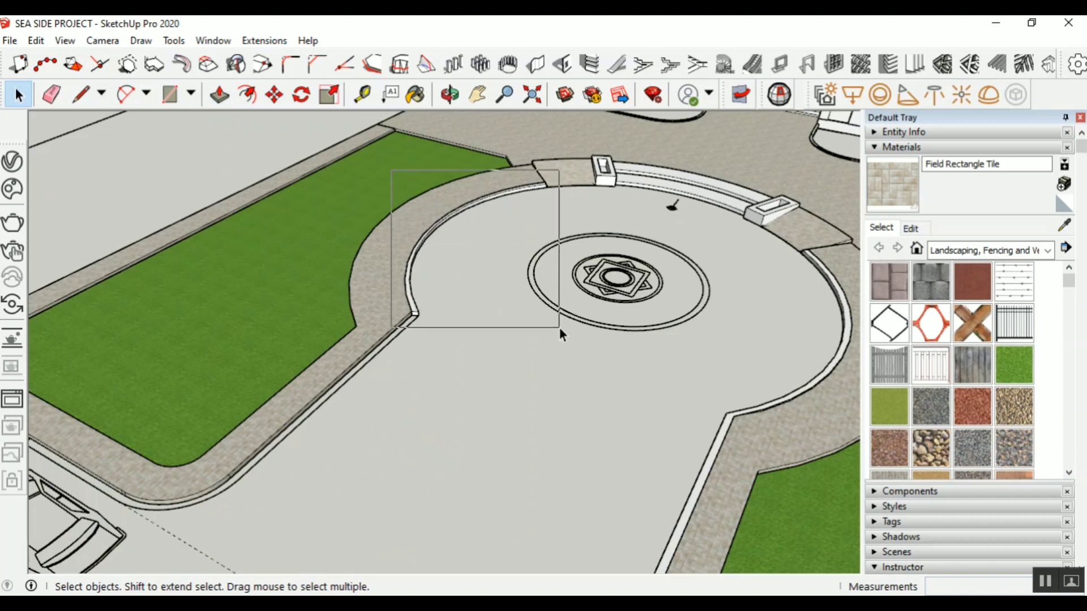
{"action": "right_click", "coordinate": [504, 198]}
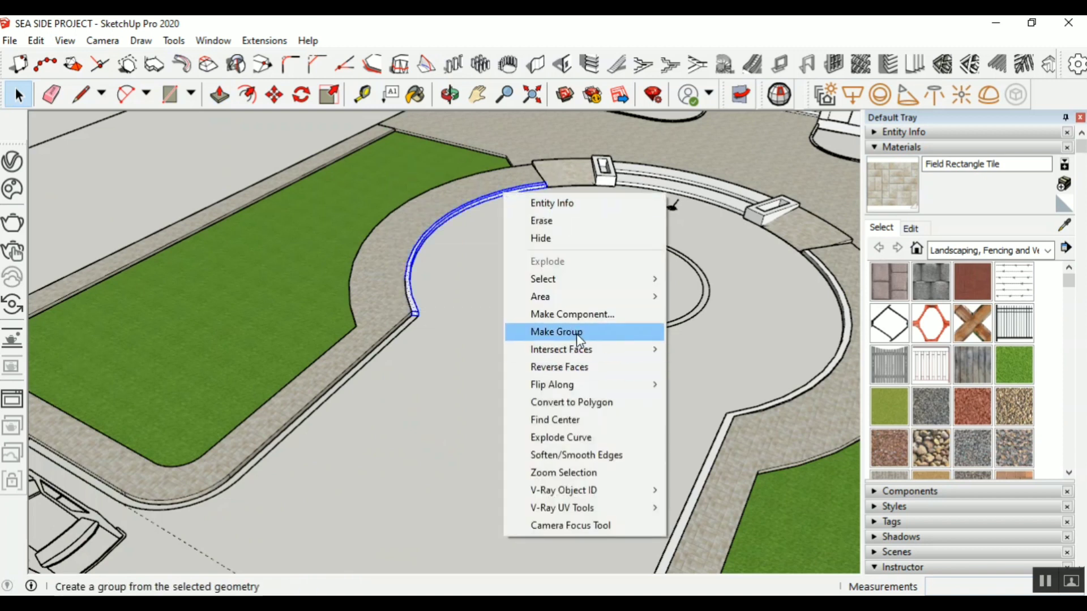
{"action": "left_click", "coordinate": [558, 330]}
{"action": "left_click", "coordinate": [431, 365]}
Draw a line about 7.88 m long along the straight kerb's outer edge, from the curved kerb's end to the rounded corner
{"action": "scroll", "coordinate": [410, 352], "scroll_direction": "up", "scroll_amount": 1}
{"action": "scroll", "coordinate": [409, 347], "scroll_direction": "up", "scroll_amount": 3}
{"action": "scroll", "coordinate": [442, 341], "scroll_direction": "down", "scroll_amount": 3}
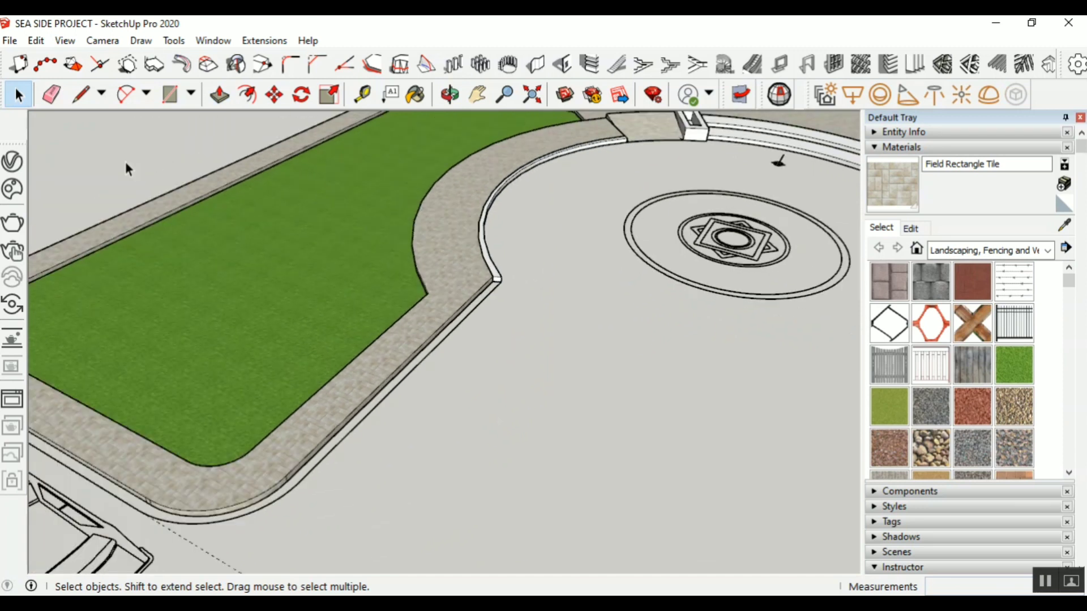
{"action": "left_click", "coordinate": [81, 93]}
{"action": "scroll", "coordinate": [485, 298], "scroll_direction": "up", "scroll_amount": 2}
{"action": "scroll", "coordinate": [546, 263], "scroll_direction": "up", "scroll_amount": 3}
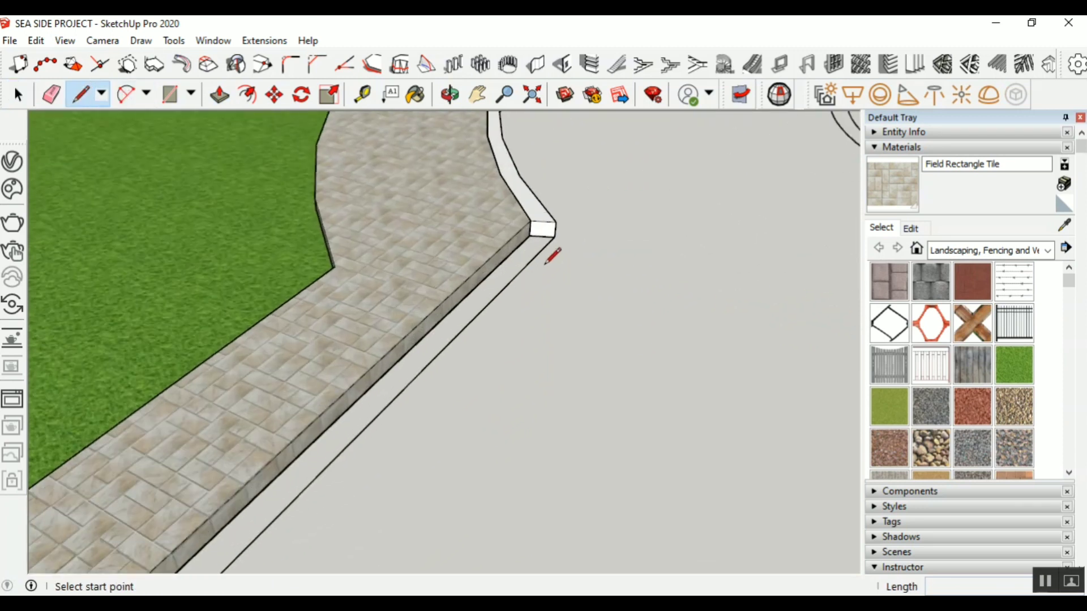
{"action": "left_click", "coordinate": [555, 236]}
{"action": "scroll", "coordinate": [609, 209], "scroll_direction": "down", "scroll_amount": 3}
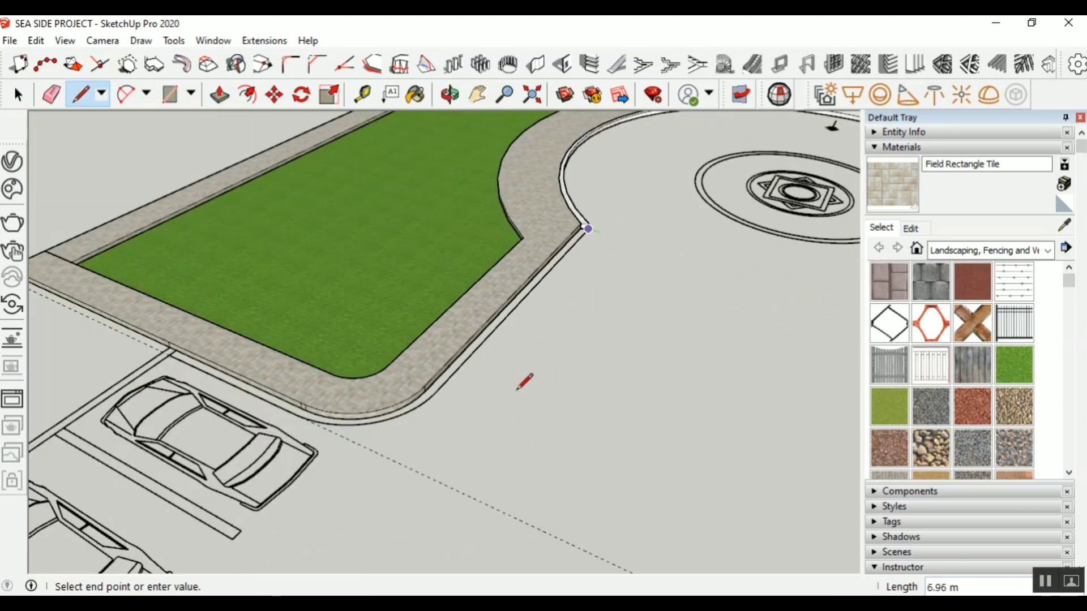
{"action": "scroll", "coordinate": [389, 414], "scroll_direction": "up", "scroll_amount": 2}
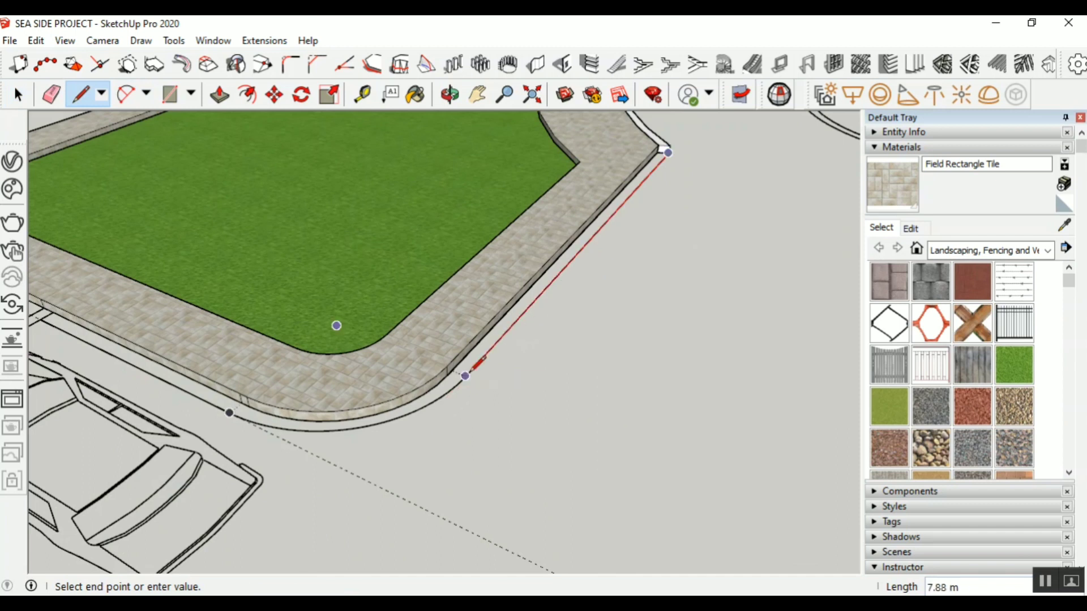
{"action": "left_click", "coordinate": [473, 370]}
{"action": "scroll", "coordinate": [453, 371], "scroll_direction": "up", "scroll_amount": 2}
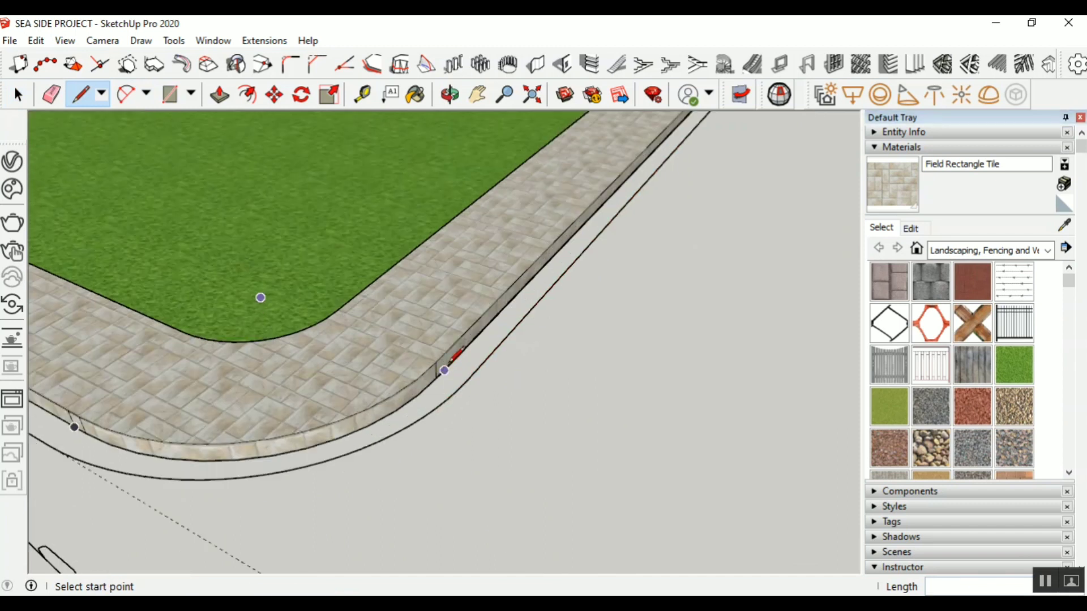
{"action": "scroll", "coordinate": [424, 433], "scroll_direction": "down", "scroll_amount": 2}
{"action": "key", "text": "Escape"}
Draw the straight kerb's inner edge along the walkway's base from the rounded corner, and continue it across the strip at the curved kerb's end
{"action": "scroll", "coordinate": [440, 398], "scroll_direction": "up", "scroll_amount": 3}
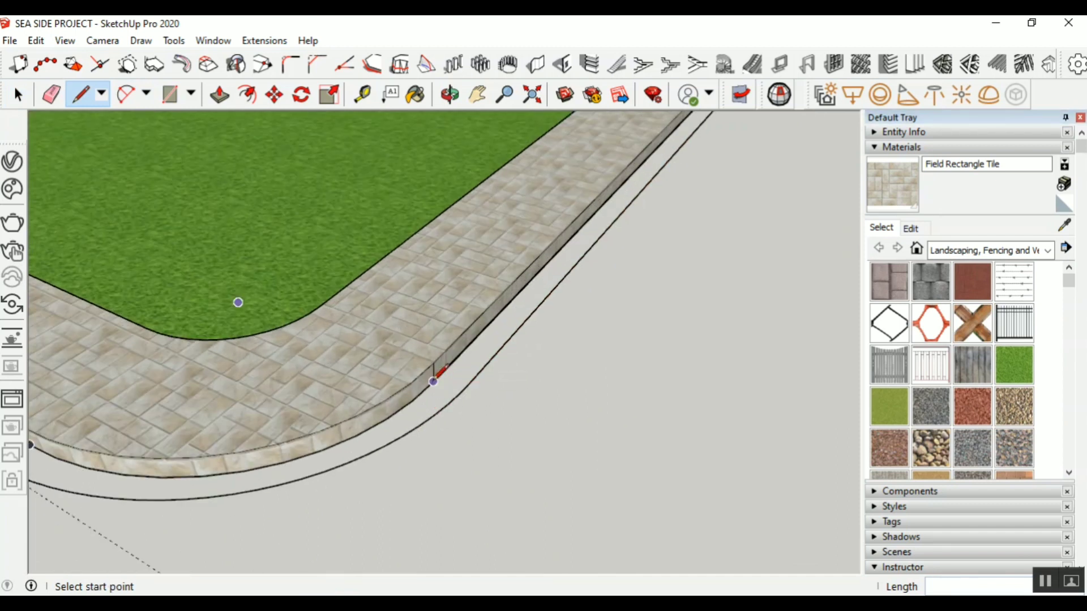
{"action": "left_click", "coordinate": [433, 381]}
{"action": "scroll", "coordinate": [378, 393], "scroll_direction": "down", "scroll_amount": 1}
{"action": "scroll", "coordinate": [647, 144], "scroll_direction": "up", "scroll_amount": 3}
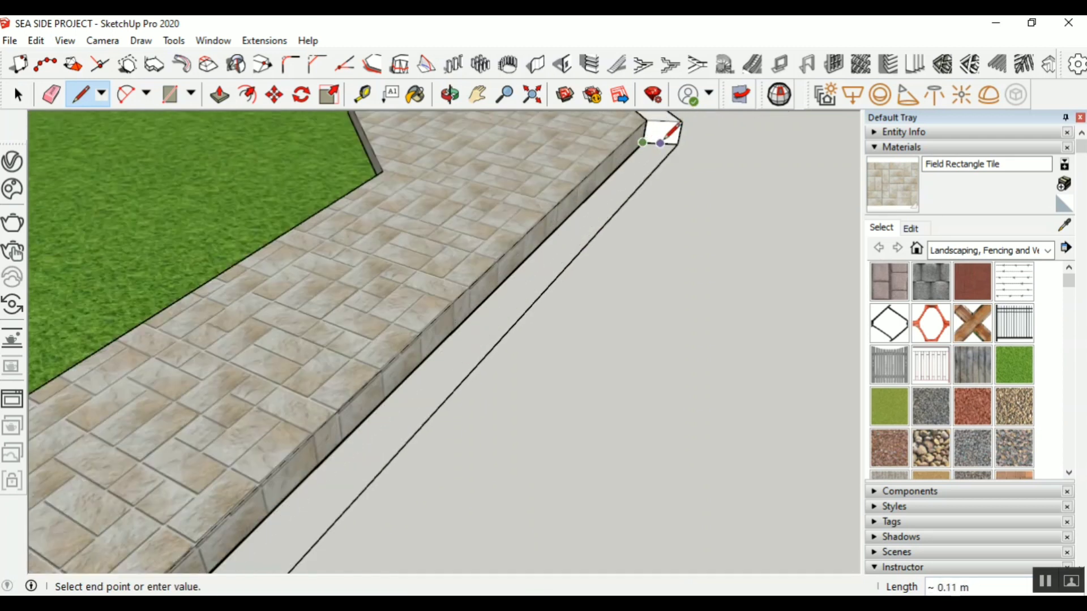
{"action": "left_click", "coordinate": [678, 143]}
Close the straight kerb outline at the rounded corner and retrace part of its outer edge to form a face
{"action": "scroll", "coordinate": [694, 144], "scroll_direction": "down", "scroll_amount": 3}
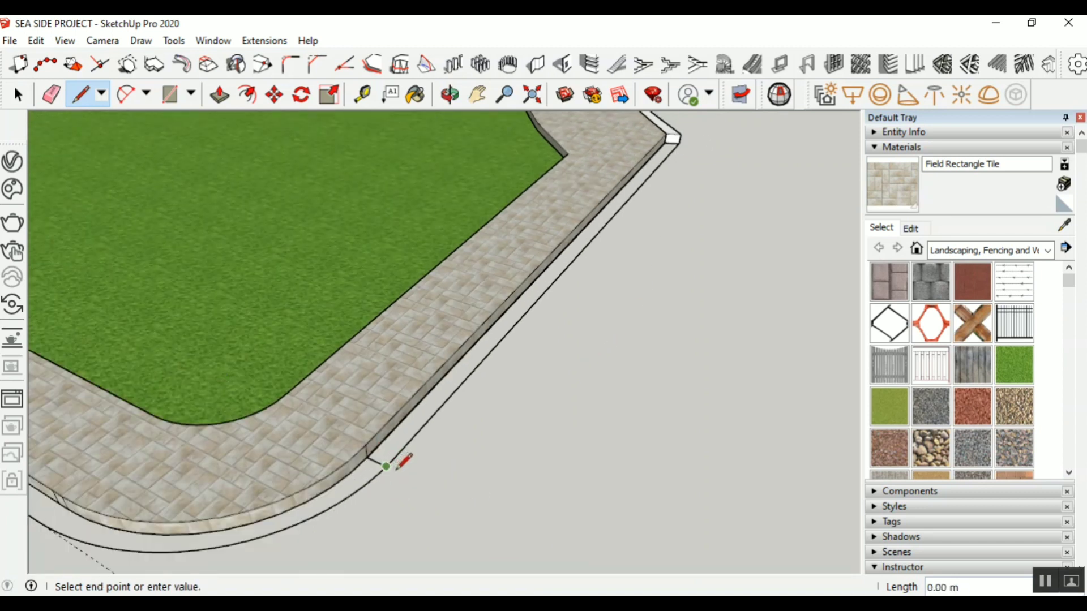
{"action": "scroll", "coordinate": [383, 488], "scroll_direction": "up", "scroll_amount": 2}
{"action": "scroll", "coordinate": [389, 468], "scroll_direction": "down", "scroll_amount": 1}
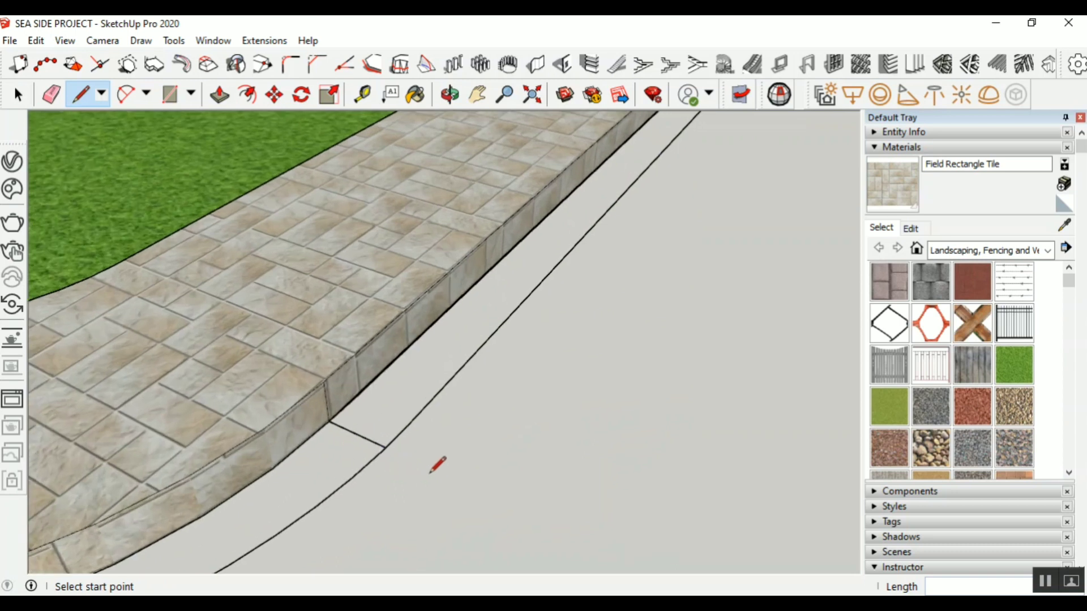
{"action": "scroll", "coordinate": [404, 452], "scroll_direction": "up", "scroll_amount": 1}
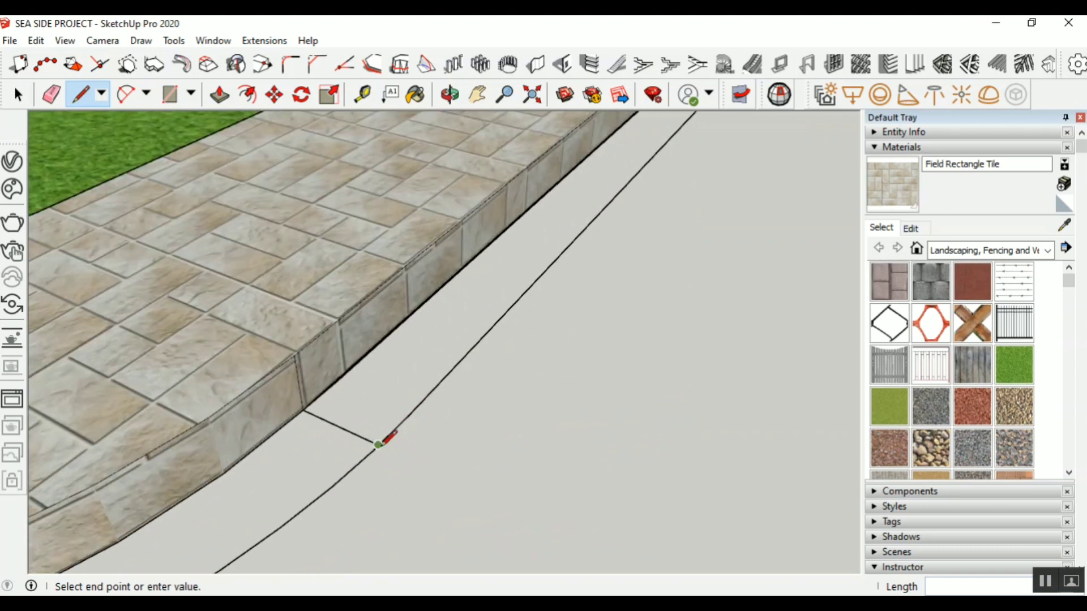
{"action": "left_click", "coordinate": [412, 413]}
{"action": "scroll", "coordinate": [416, 436], "scroll_direction": "down", "scroll_amount": 2}
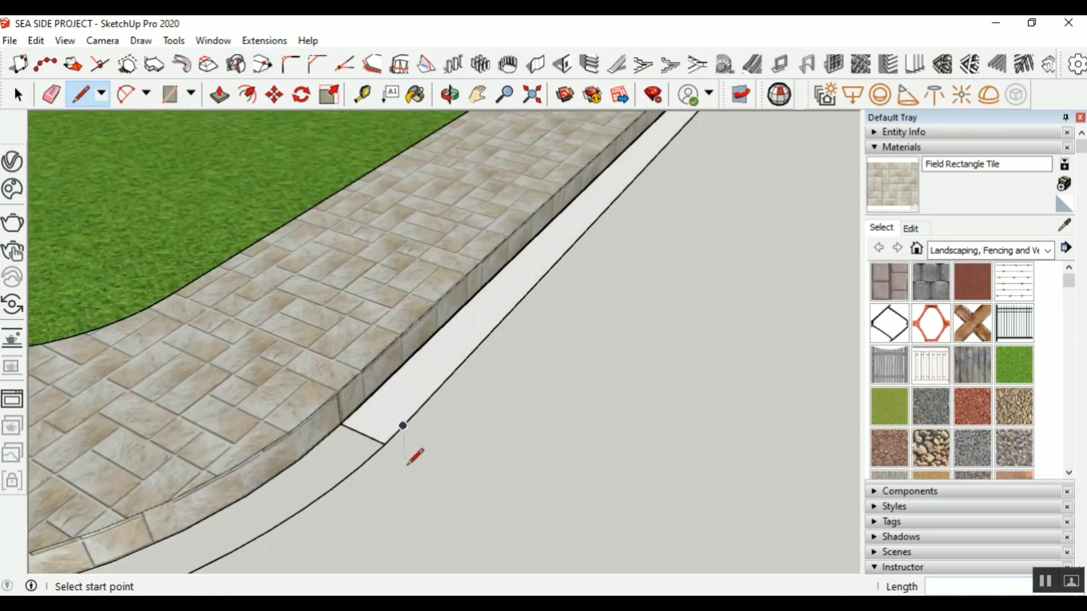
{"action": "scroll", "coordinate": [351, 458], "scroll_direction": "down", "scroll_amount": 2}
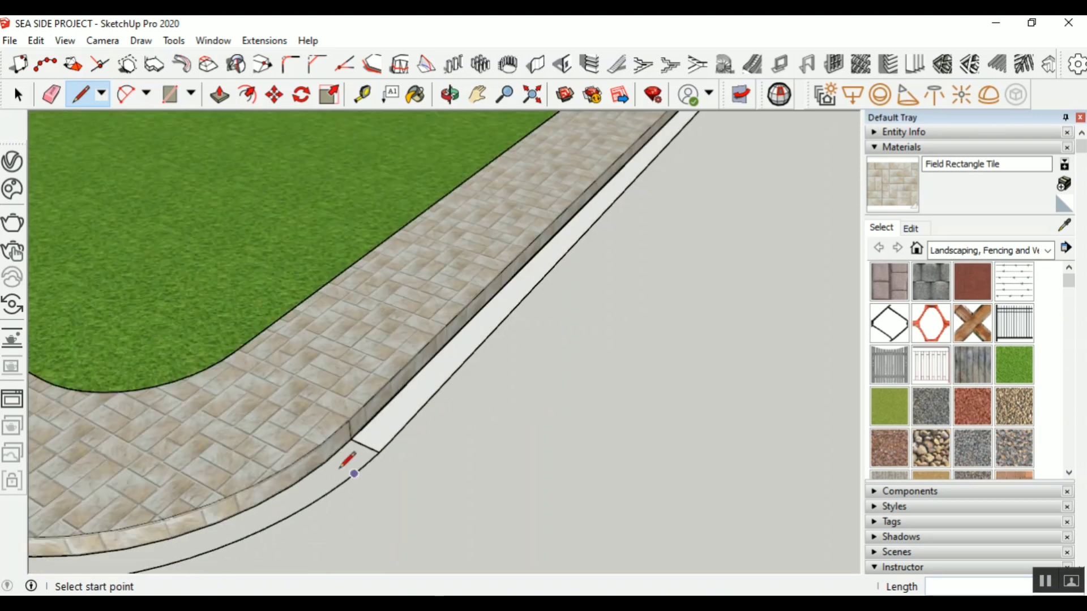
Push/pull the straight kerb face up to the level of the paved walkway's surface
{"action": "left_click", "coordinate": [219, 94]}
{"action": "left_click", "coordinate": [415, 406]}
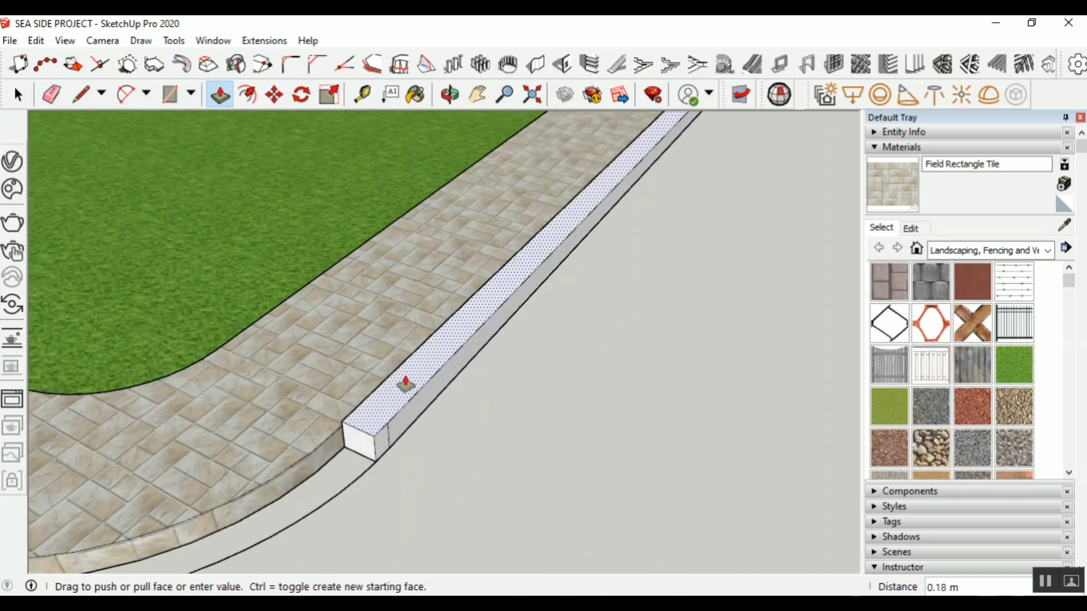
{"action": "left_click", "coordinate": [328, 440]}
Select the whole raised straight kerb and make it a group
{"action": "scroll", "coordinate": [340, 482], "scroll_direction": "down", "scroll_amount": 5}
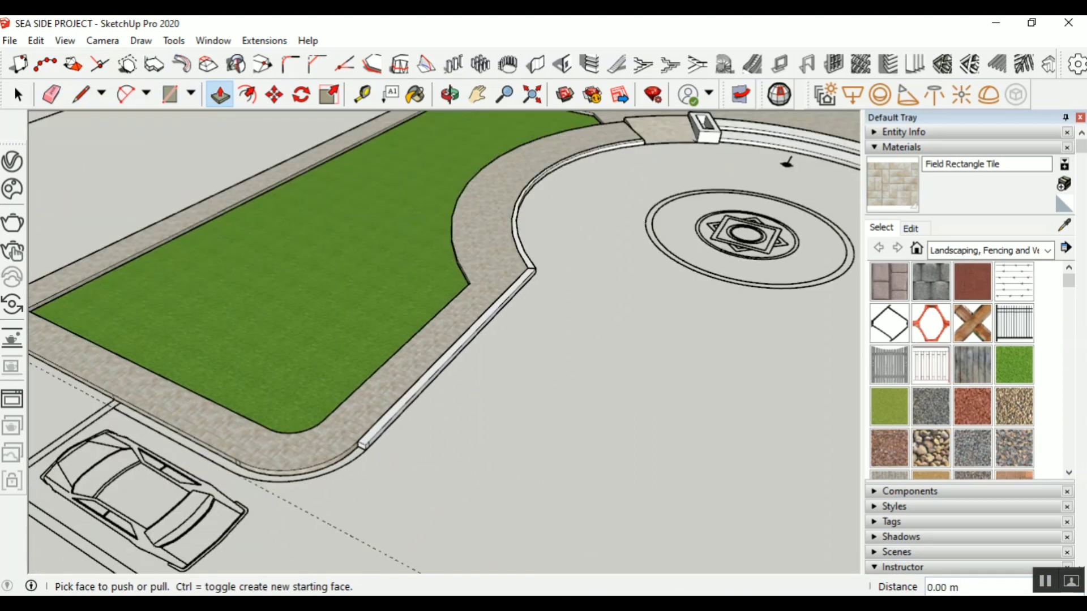
{"action": "key", "text": "space"}
{"action": "left_click_drag", "start_coordinate": [425, 380], "coordinate": [589, 493]}
{"action": "right_click", "coordinate": [483, 327]}
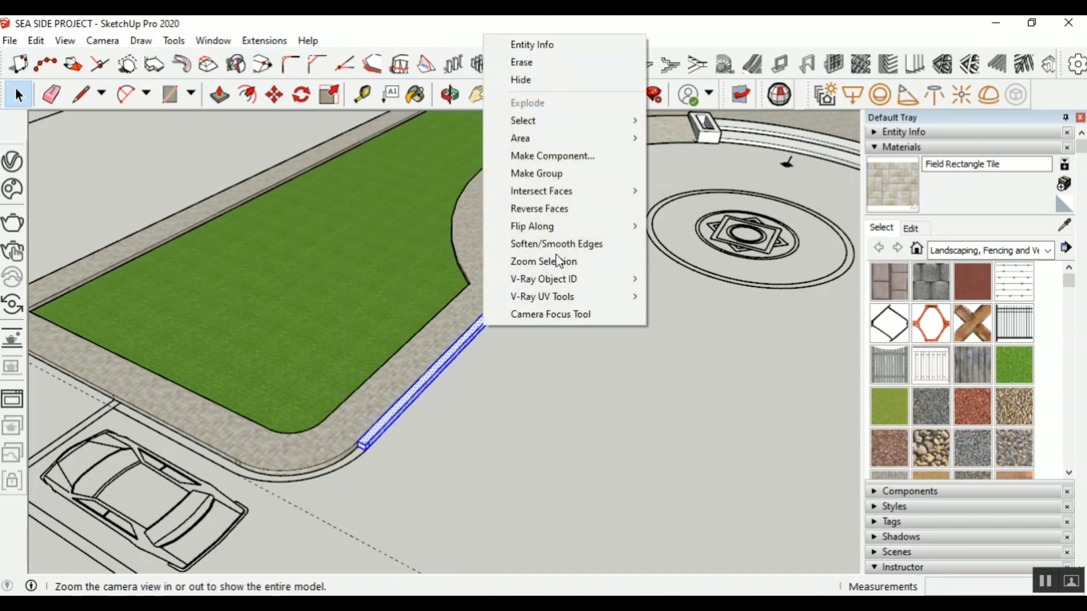
{"action": "left_click", "coordinate": [578, 174]}
{"action": "left_click", "coordinate": [546, 414]}
Copy the straight kerb group about 21.48 m by its lower outer corner, to the far end of the line behind the parked cars
{"action": "scroll", "coordinate": [546, 409], "scroll_direction": "down", "scroll_amount": 3}
{"action": "scroll", "coordinate": [510, 420], "scroll_direction": "up", "scroll_amount": 2}
{"action": "middle_click_drag", "start_coordinate": [391, 483], "coordinate": [816, 357]}
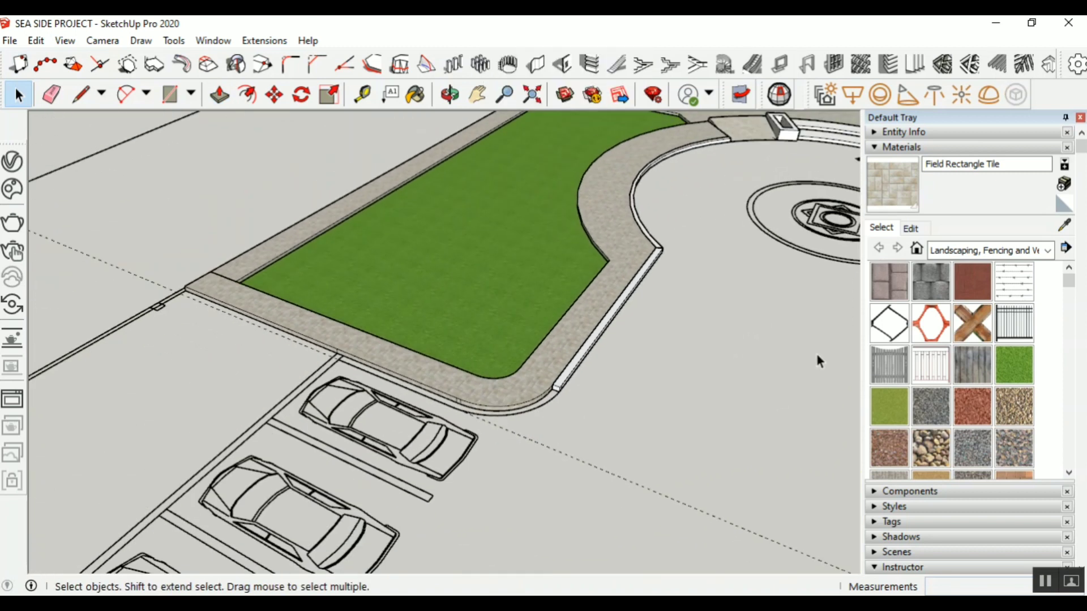
{"action": "scroll", "coordinate": [493, 387], "scroll_direction": "up", "scroll_amount": 2}
{"action": "middle_click_drag", "start_coordinate": [545, 232], "coordinate": [620, 294]}
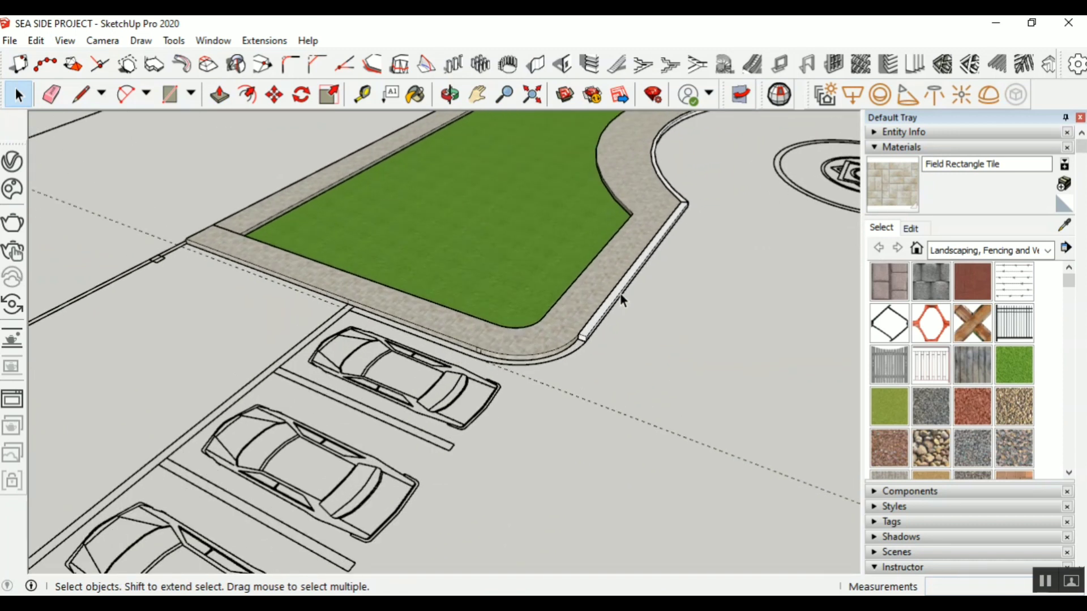
{"action": "left_click", "coordinate": [621, 294]}
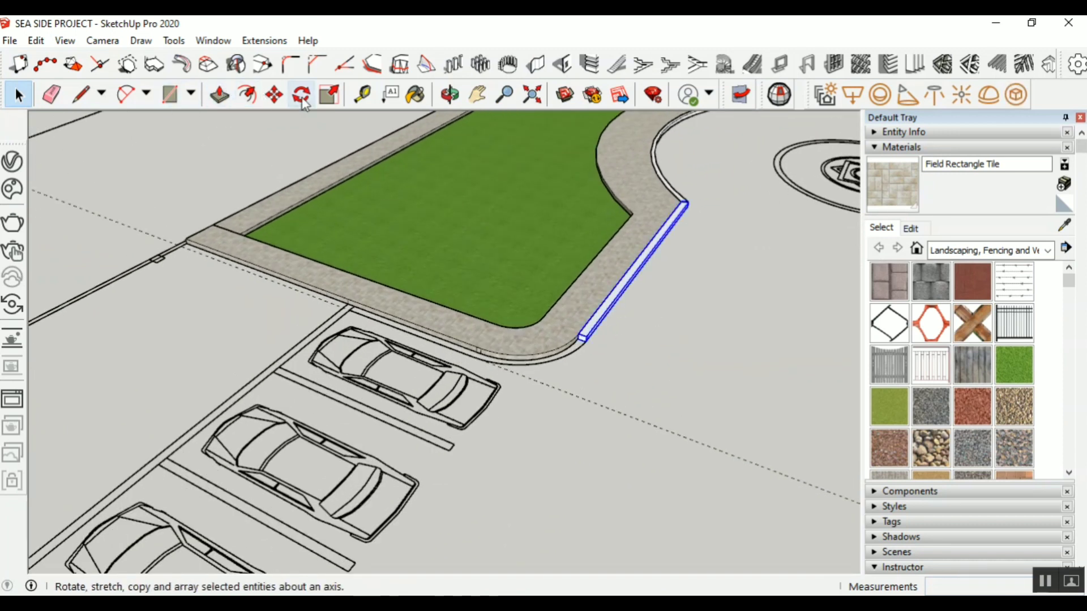
{"action": "left_click", "coordinate": [274, 94]}
{"action": "scroll", "coordinate": [592, 377], "scroll_direction": "up", "scroll_amount": 2}
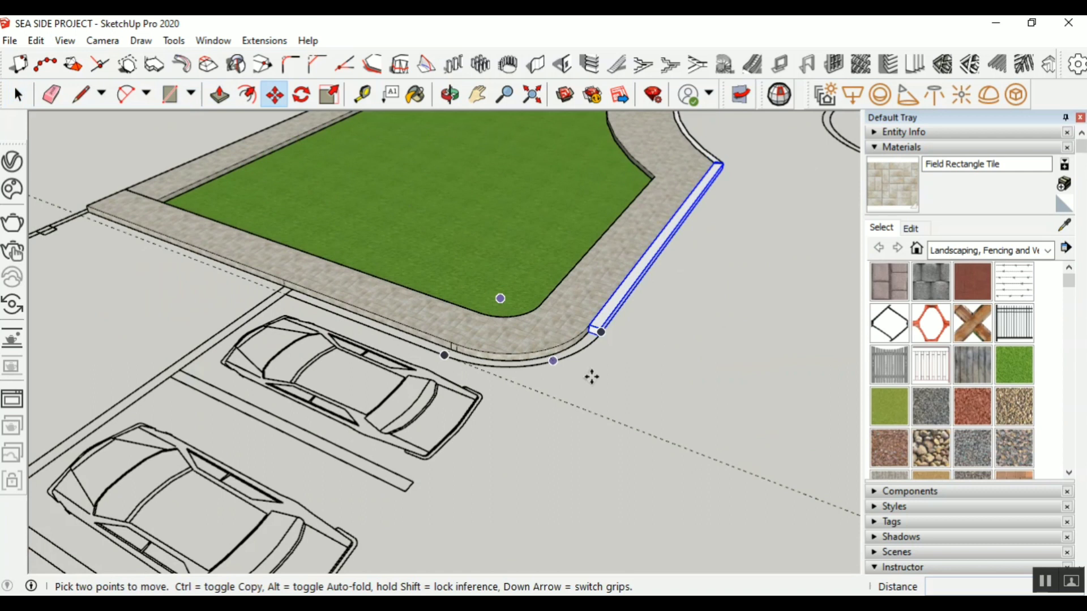
{"action": "scroll", "coordinate": [601, 333], "scroll_direction": "down", "scroll_amount": 2}
{"action": "left_click", "coordinate": [605, 337], "text": "ctrl"}
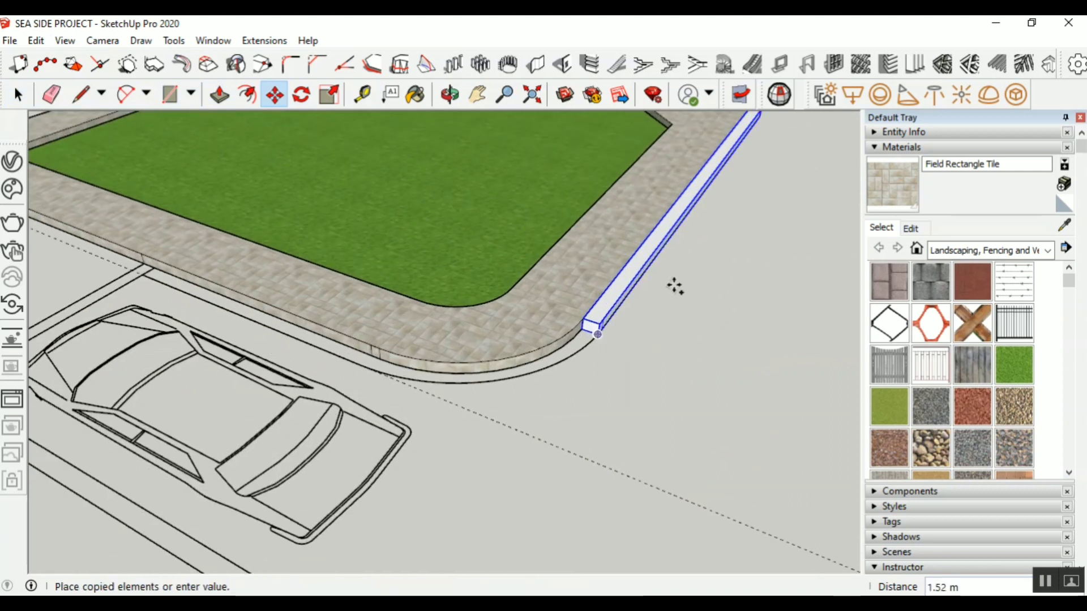
{"action": "scroll", "coordinate": [674, 287], "scroll_direction": "up", "scroll_amount": 2}
{"action": "scroll", "coordinate": [670, 289], "scroll_direction": "down", "scroll_amount": 2}
{"action": "scroll", "coordinate": [436, 300], "scroll_direction": "up", "scroll_amount": 2}
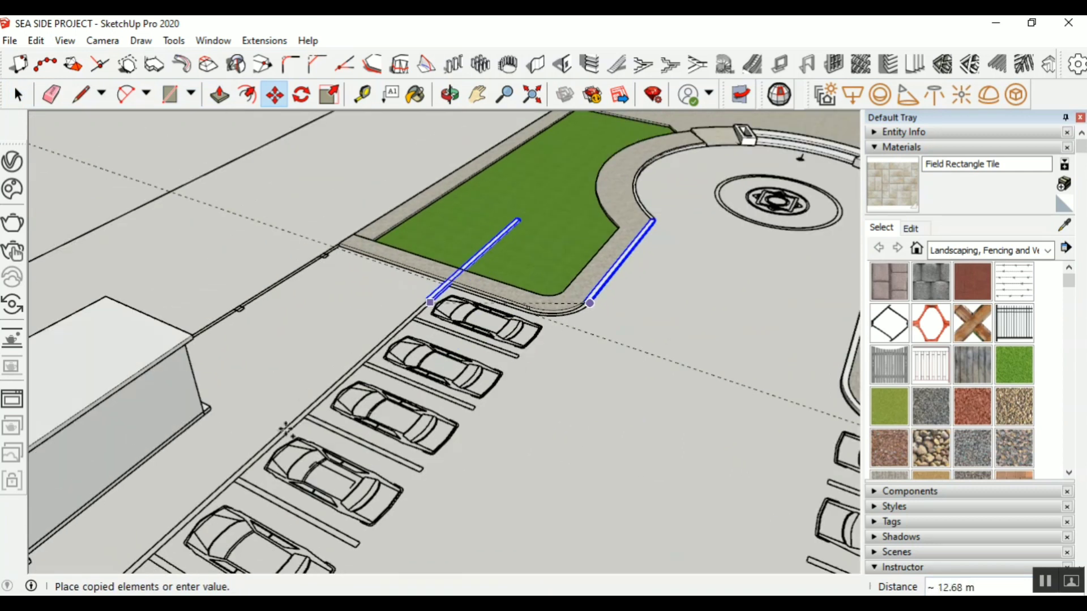
{"action": "scroll", "coordinate": [232, 507], "scroll_direction": "down", "scroll_amount": 2}
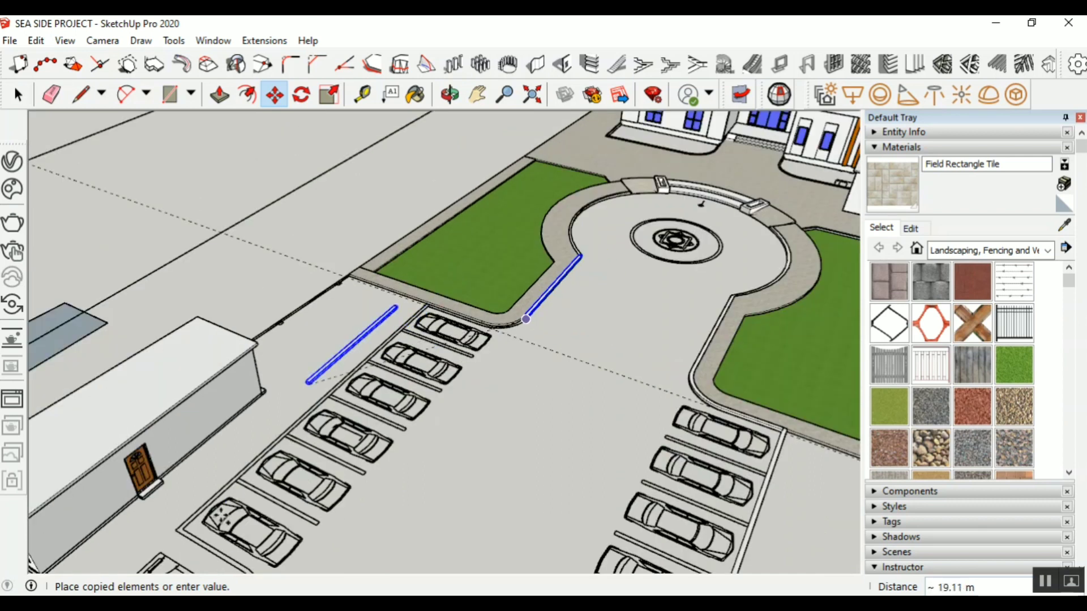
{"action": "scroll", "coordinate": [308, 381], "scroll_direction": "up", "scroll_amount": 2}
{"action": "scroll", "coordinate": [196, 532], "scroll_direction": "up", "scroll_amount": 2}
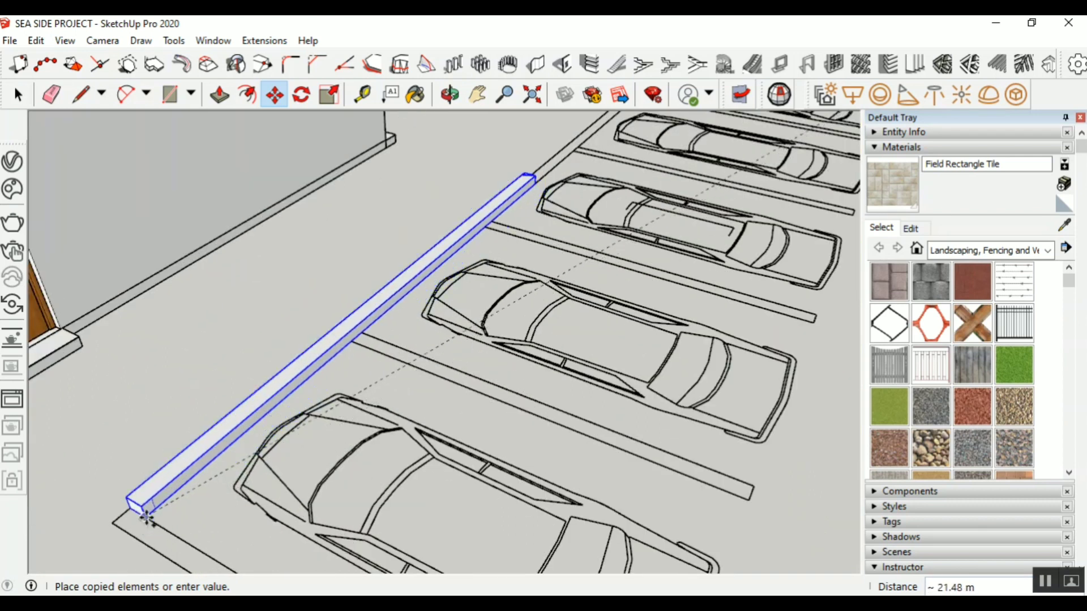
{"action": "left_click", "coordinate": [146, 512]}
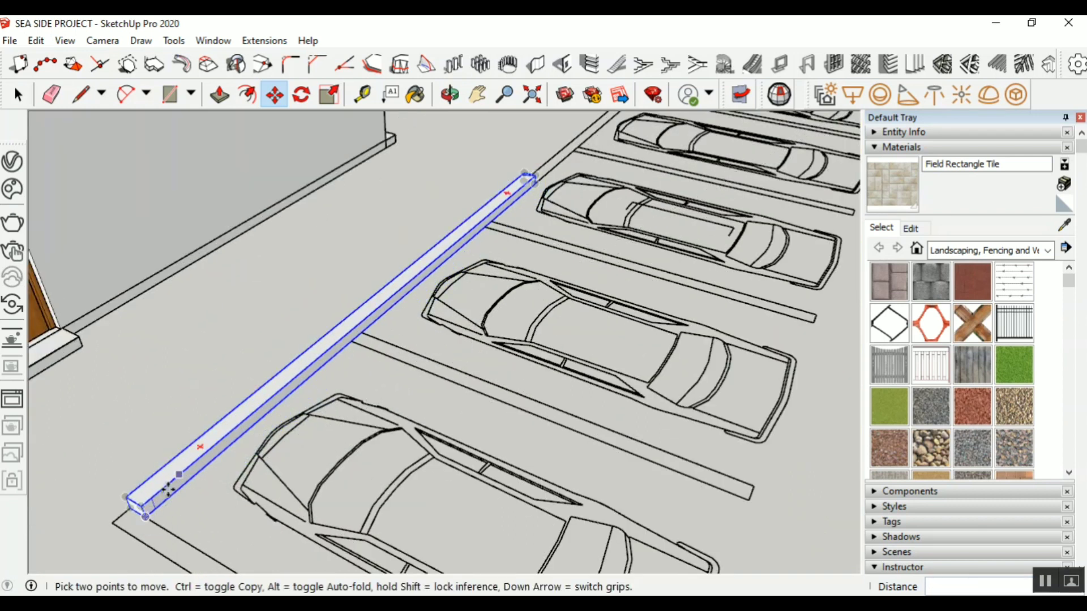
Copy the straight kerb group 5.63 m along the green axis to the opposite end of the parked cars
{"action": "scroll", "coordinate": [146, 513], "scroll_direction": "down", "scroll_amount": 4}
{"action": "scroll", "coordinate": [494, 320], "scroll_direction": "up", "scroll_amount": 4}
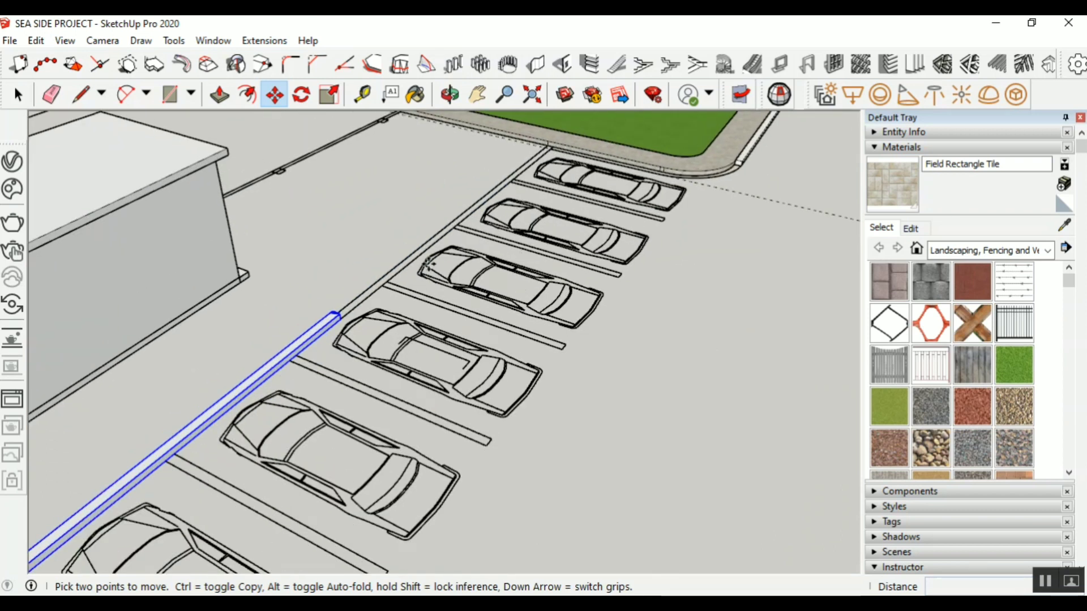
{"action": "scroll", "coordinate": [429, 264], "scroll_direction": "down", "scroll_amount": 2}
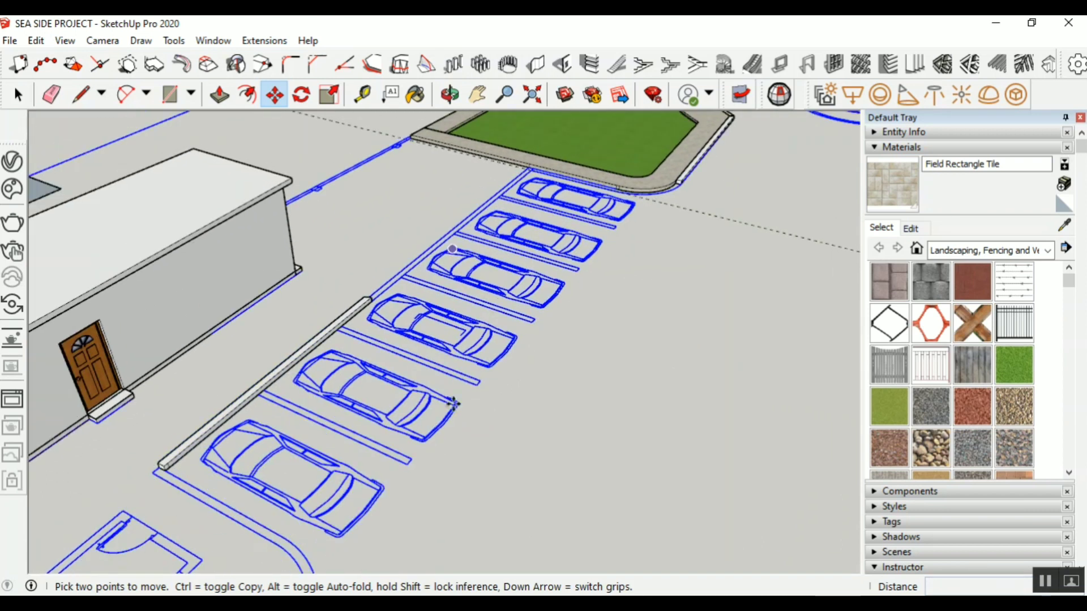
{"action": "key", "text": "ctrl"}
{"action": "left_click", "coordinate": [310, 348]}
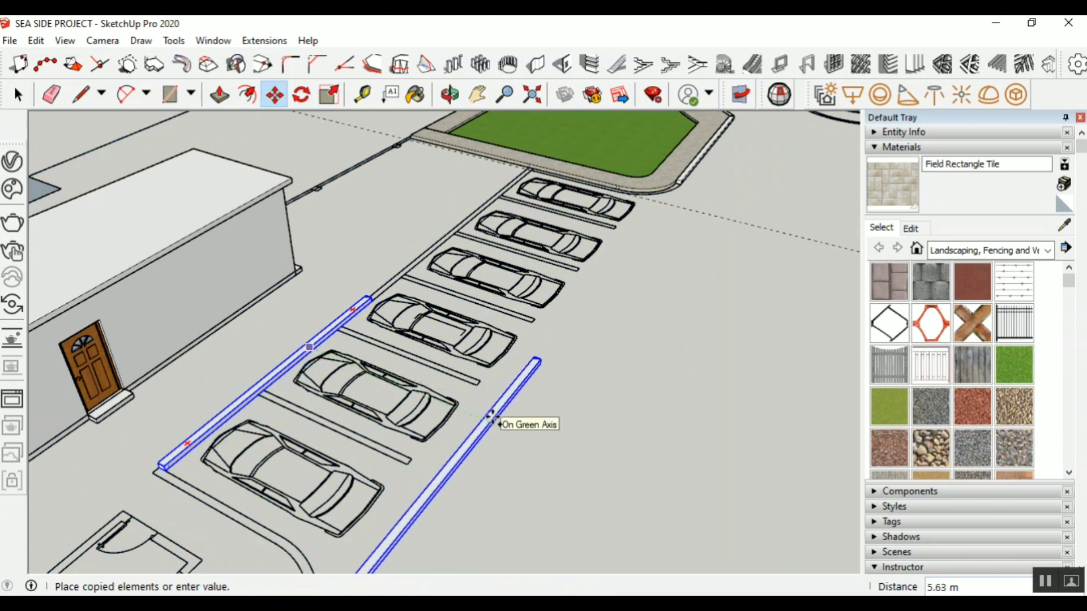
{"action": "left_click", "coordinate": [493, 419]}
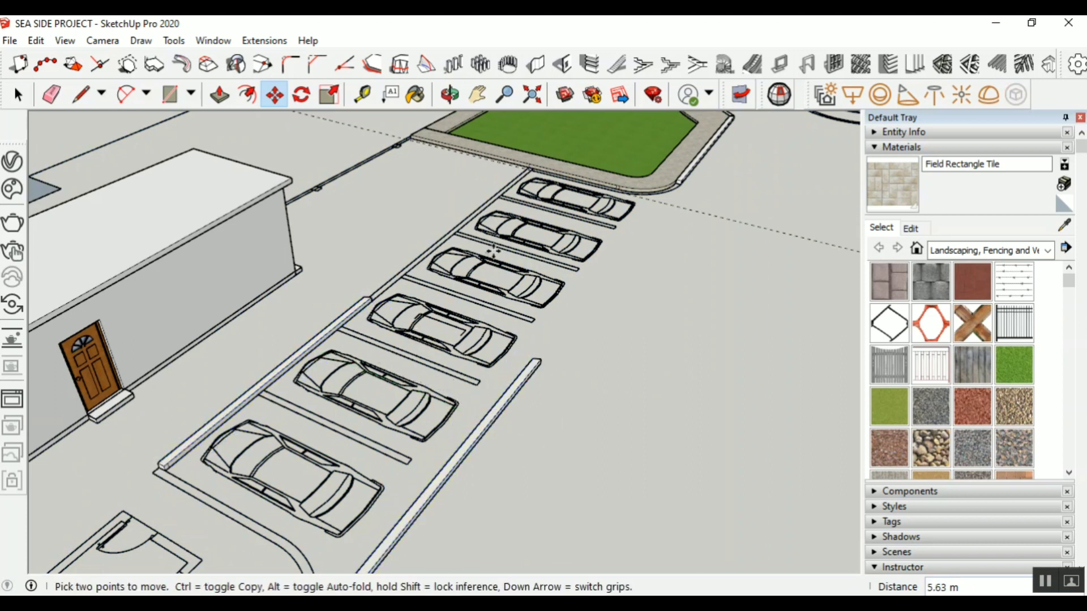
Try to lengthen the original straight kerb by push/pulling its angled end face inside the group, undo it and leave the group
{"action": "scroll", "coordinate": [485, 281], "scroll_direction": "up", "scroll_amount": 3}
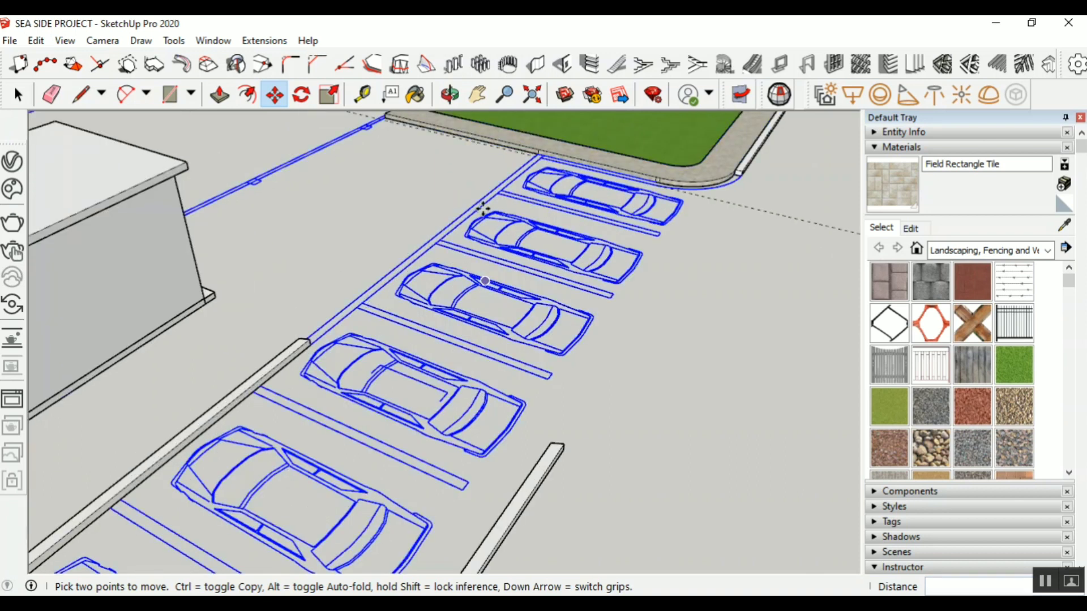
{"action": "scroll", "coordinate": [485, 280], "scroll_direction": "down", "scroll_amount": 3}
{"action": "scroll", "coordinate": [530, 175], "scroll_direction": "up", "scroll_amount": 2}
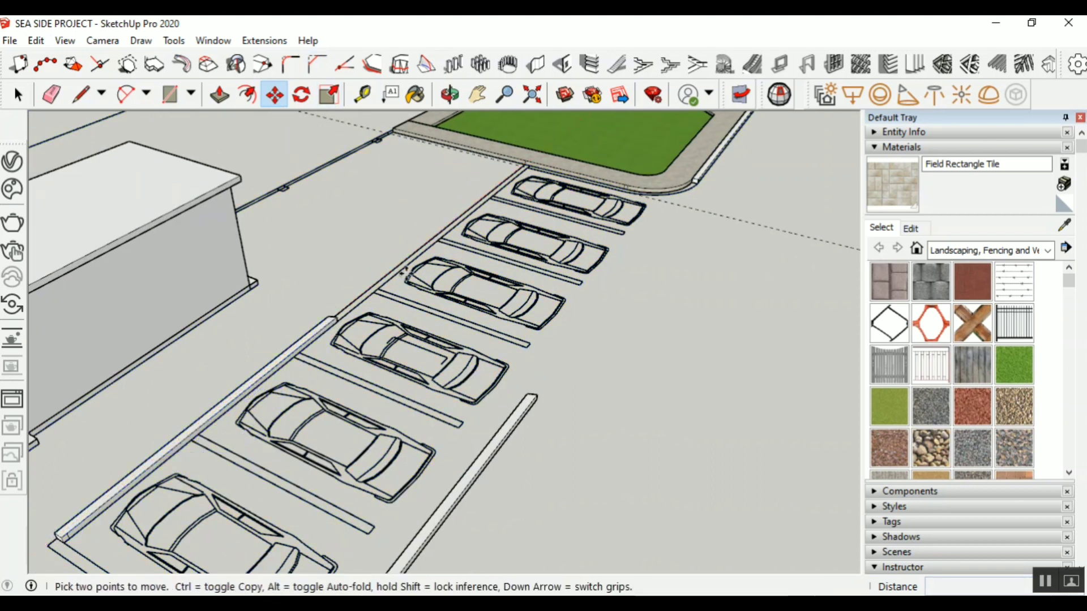
{"action": "left_click", "coordinate": [450, 94]}
{"action": "left_click_drag", "start_coordinate": [485, 259], "coordinate": [277, 279]}
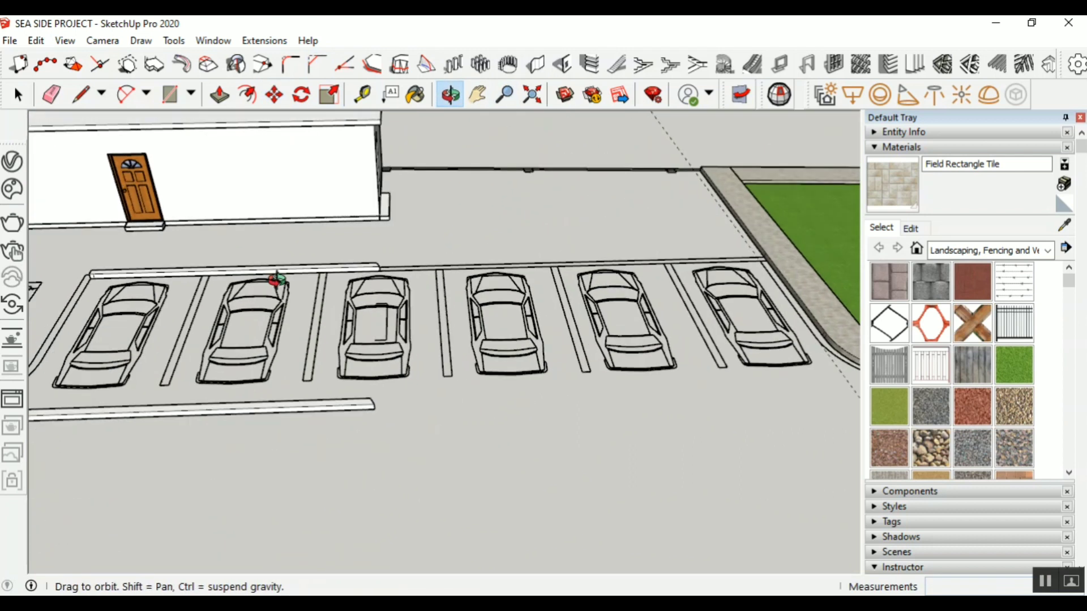
{"action": "scroll", "coordinate": [277, 279], "scroll_direction": "up", "scroll_amount": 2}
{"action": "scroll", "coordinate": [393, 252], "scroll_direction": "up", "scroll_amount": 4}
{"action": "left_click_drag", "start_coordinate": [456, 313], "coordinate": [265, 318]}
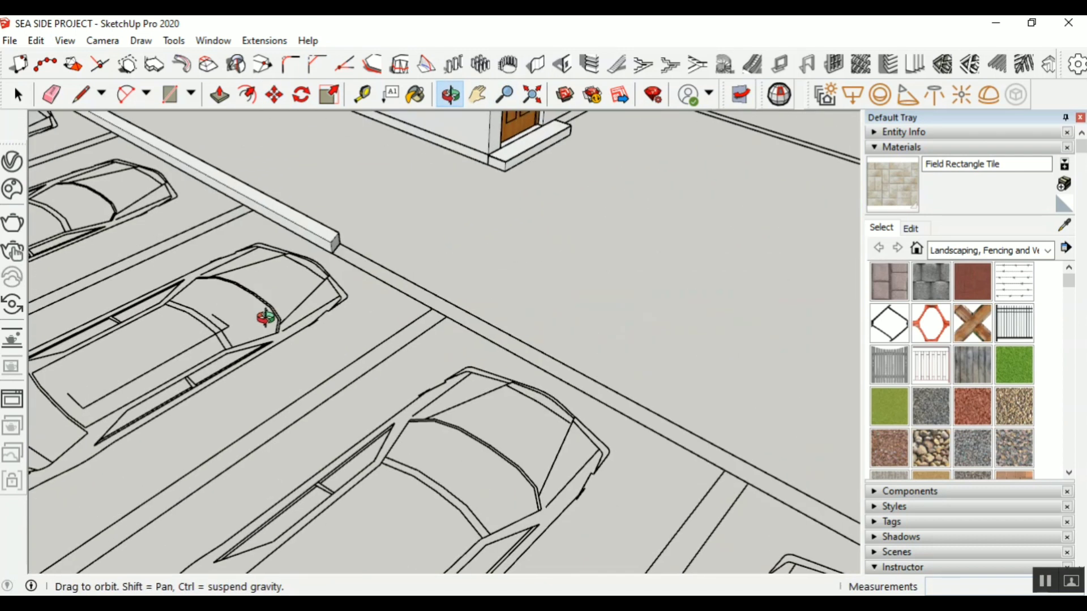
{"action": "scroll", "coordinate": [334, 240], "scroll_direction": "up", "scroll_amount": 5}
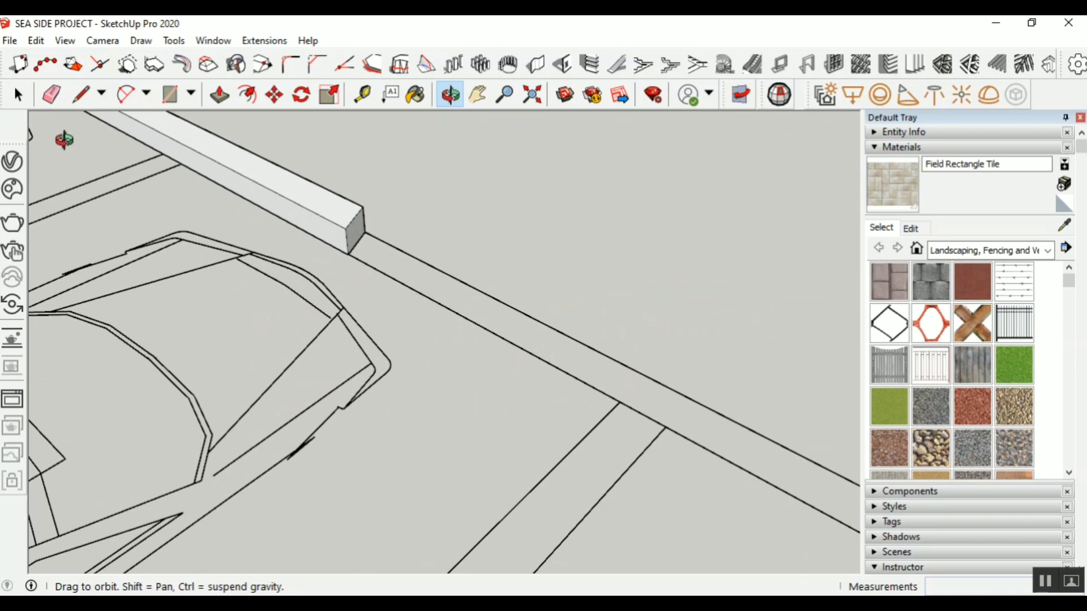
{"action": "key", "text": "space"}
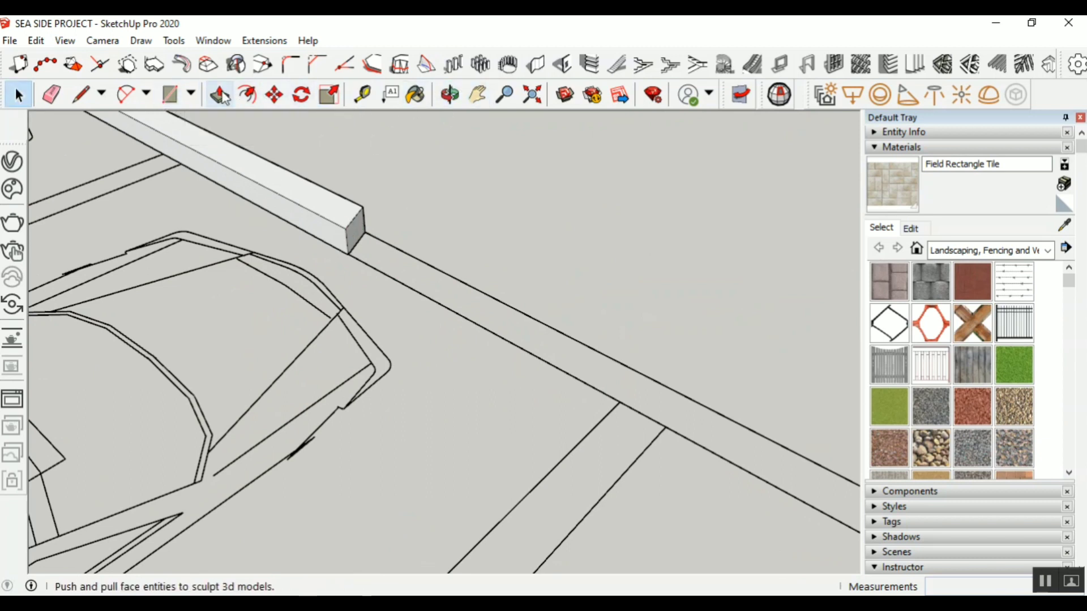
{"action": "double_click", "coordinate": [261, 182]}
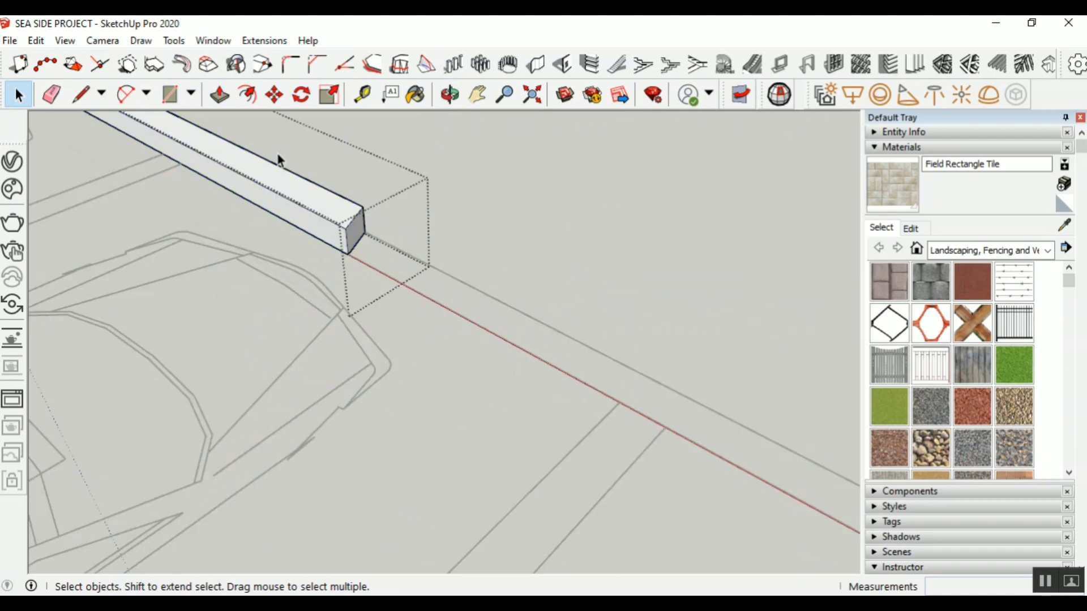
{"action": "left_click", "coordinate": [219, 95]}
{"action": "left_click", "coordinate": [357, 231]}
{"action": "scroll", "coordinate": [357, 231], "scroll_direction": "down", "scroll_amount": 2}
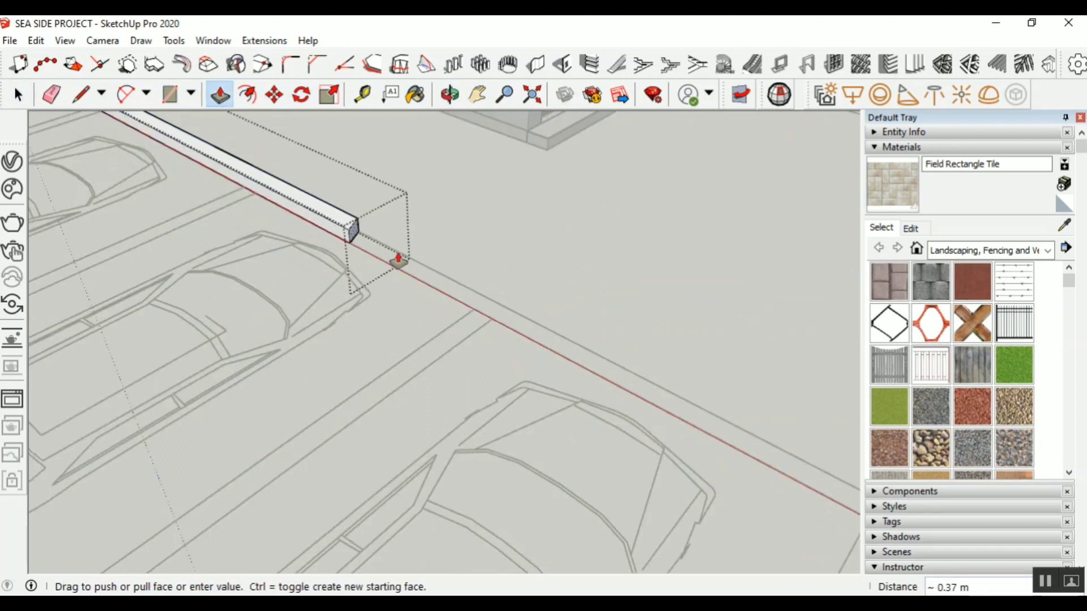
{"action": "scroll", "coordinate": [389, 242], "scroll_direction": "down", "scroll_amount": 2}
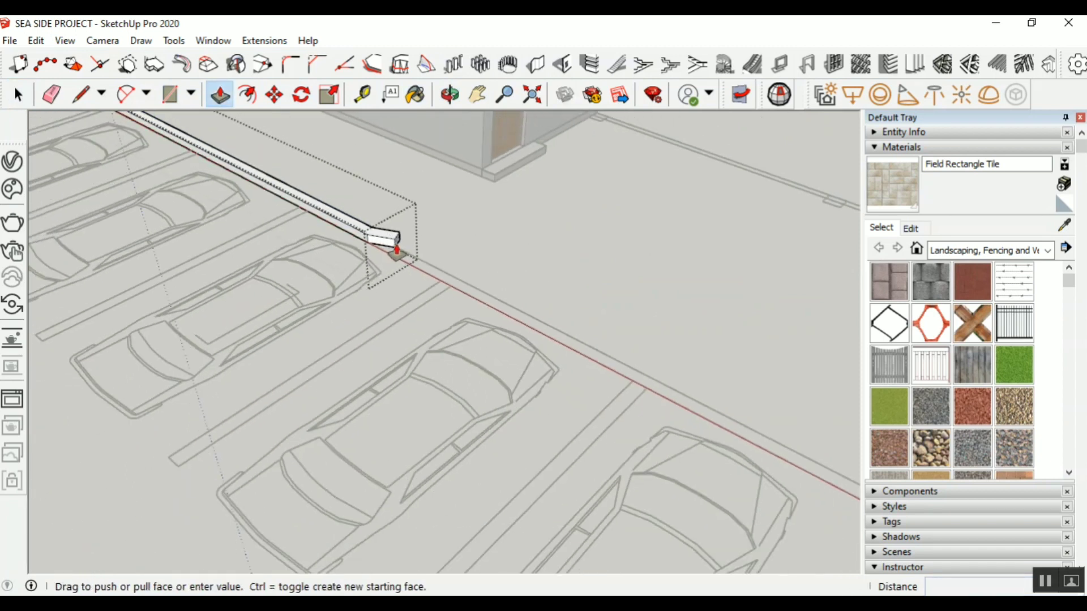
{"action": "scroll", "coordinate": [621, 291], "scroll_direction": "up", "scroll_amount": 2}
{"action": "left_click", "coordinate": [624, 291]}
{"action": "key", "text": "ctrl+z"}
{"action": "left_click", "coordinate": [19, 94]}
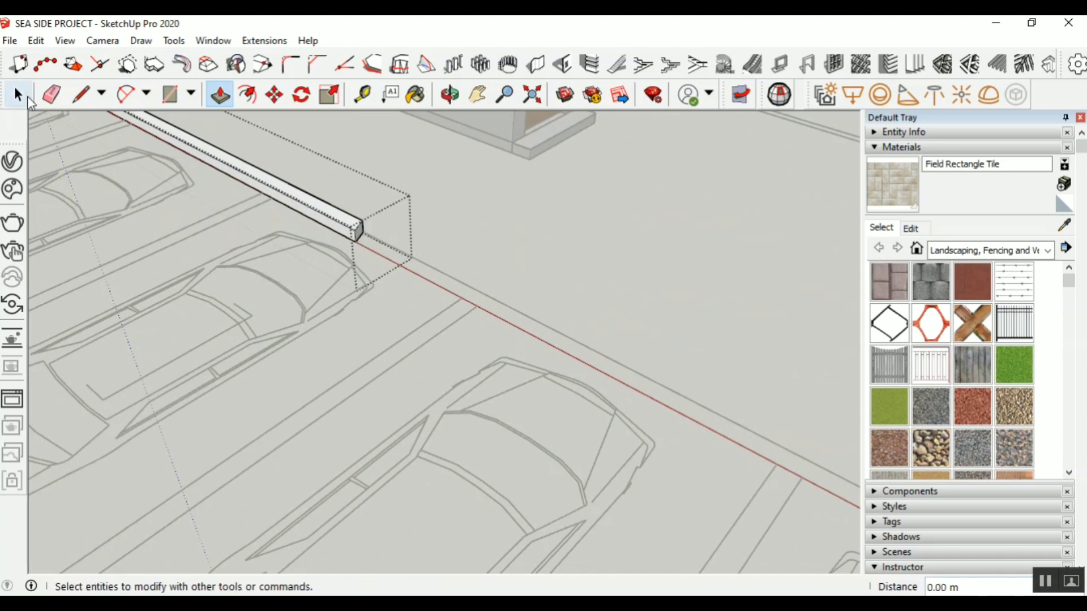
{"action": "scroll", "coordinate": [347, 237], "scroll_direction": "up", "scroll_amount": 2}
{"action": "scroll", "coordinate": [347, 237], "scroll_direction": "down", "scroll_amount": 2}
{"action": "left_click", "coordinate": [510, 268]}
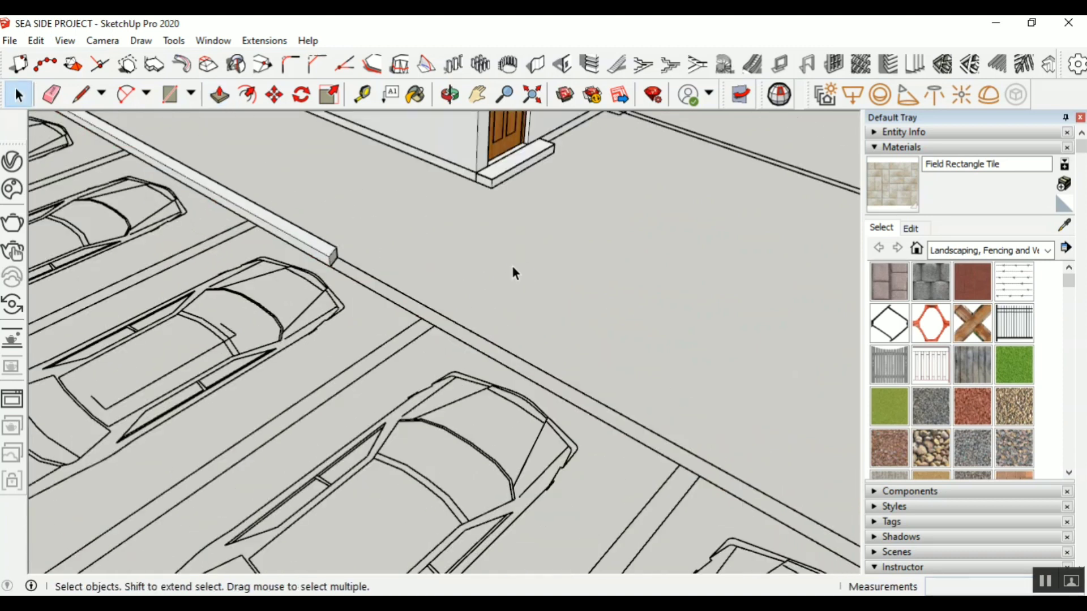
Draw a small upright rectangle on the building wall beside the brown door
{"action": "scroll", "coordinate": [450, 134], "scroll_direction": "up", "scroll_amount": 2}
{"action": "scroll", "coordinate": [284, 342], "scroll_direction": "down", "scroll_amount": 2}
{"action": "scroll", "coordinate": [428, 204], "scroll_direction": "up", "scroll_amount": 2}
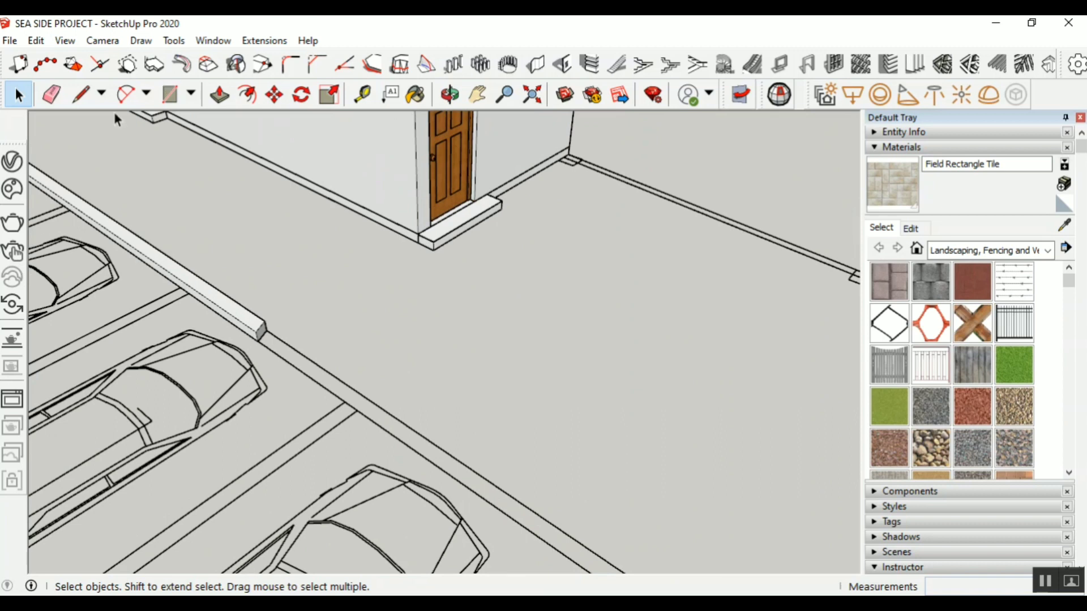
{"action": "left_click", "coordinate": [170, 94]}
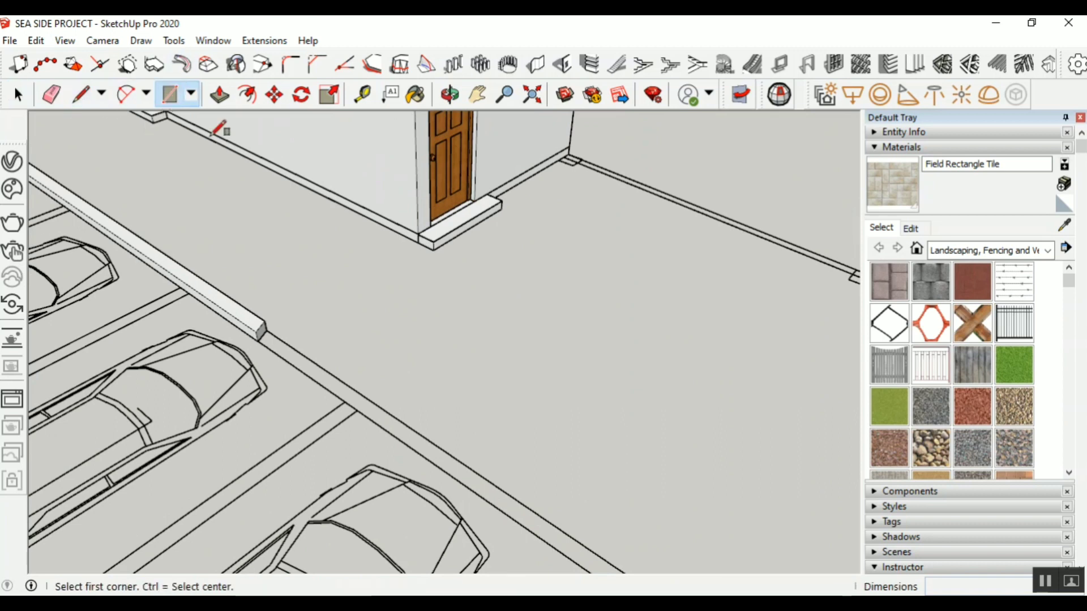
{"action": "left_click", "coordinate": [503, 140]}
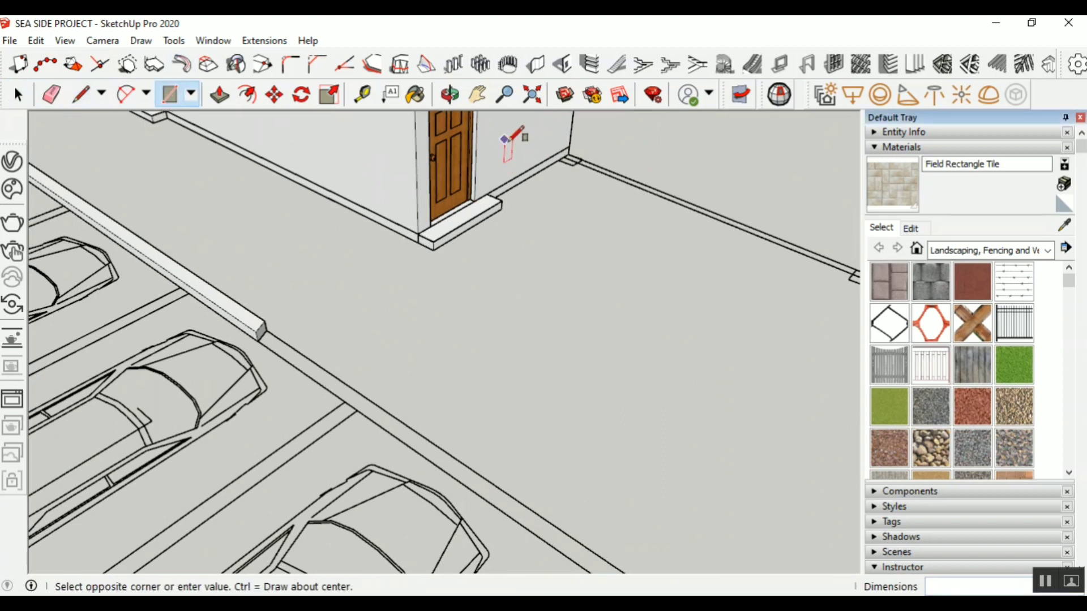
{"action": "left_click", "coordinate": [525, 164]}
{"action": "key", "text": "space"}
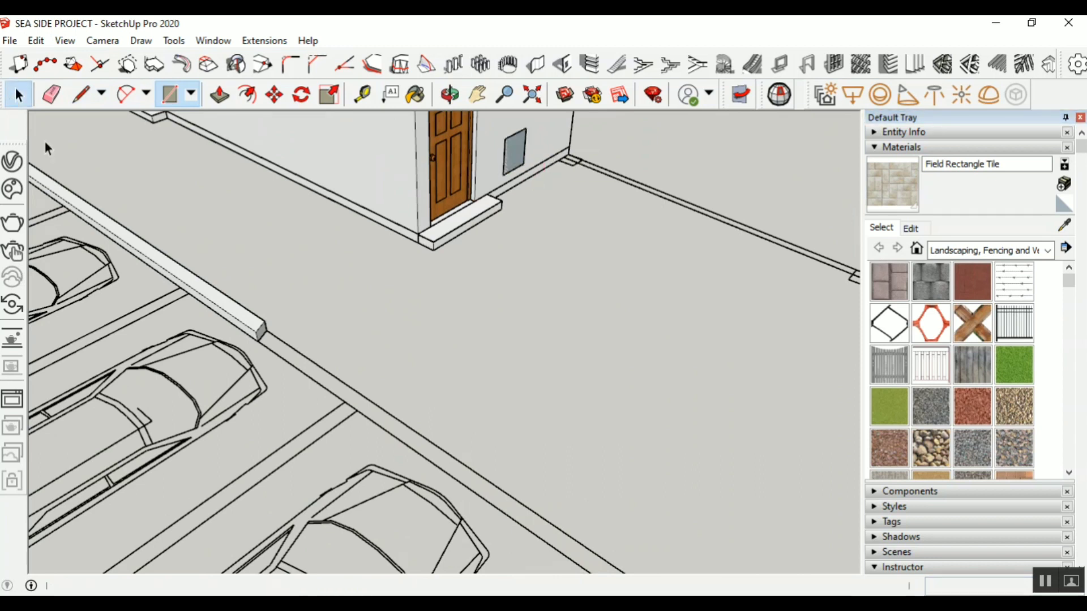
Copy the wall rectangle about 5.22 m by its lower corner onto the kerb's upper edge near the angled end
{"action": "double_click", "coordinate": [511, 149]}
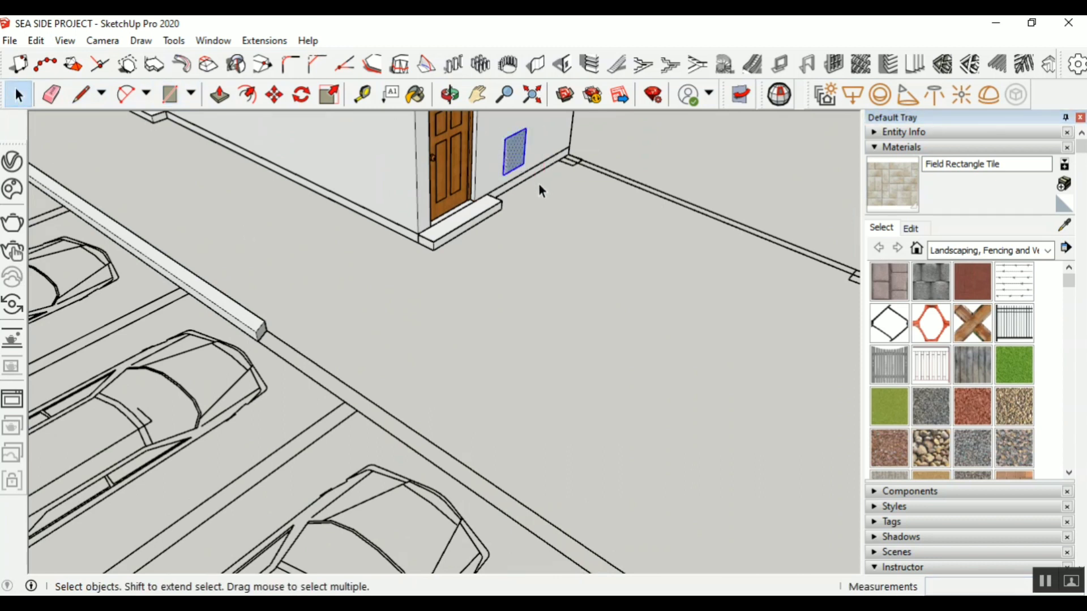
{"action": "left_click", "coordinate": [274, 95]}
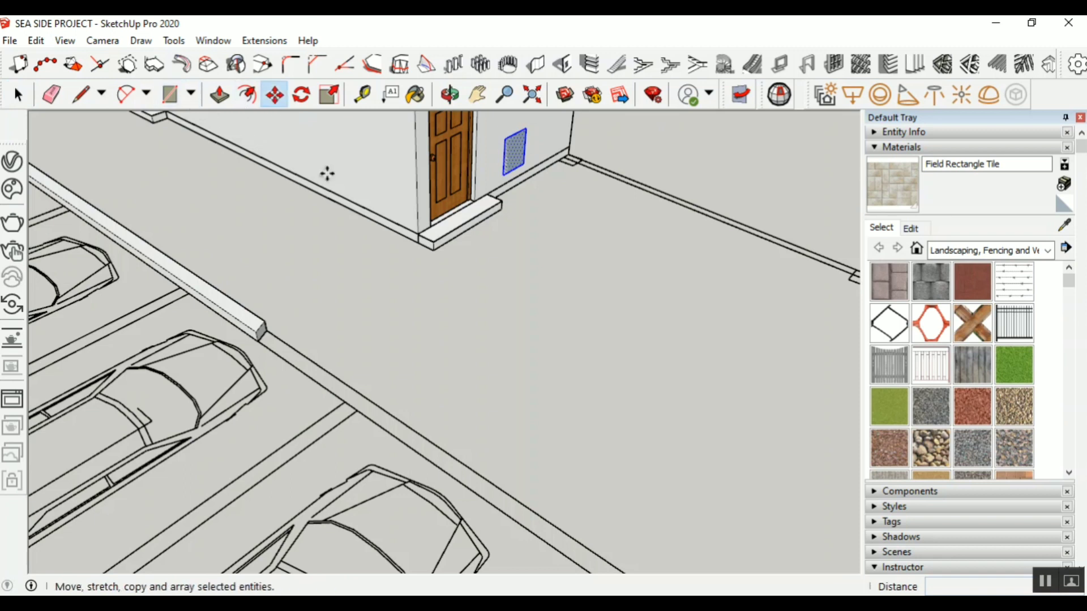
{"action": "left_click", "coordinate": [523, 165]}
{"action": "key", "text": "ctrl"}
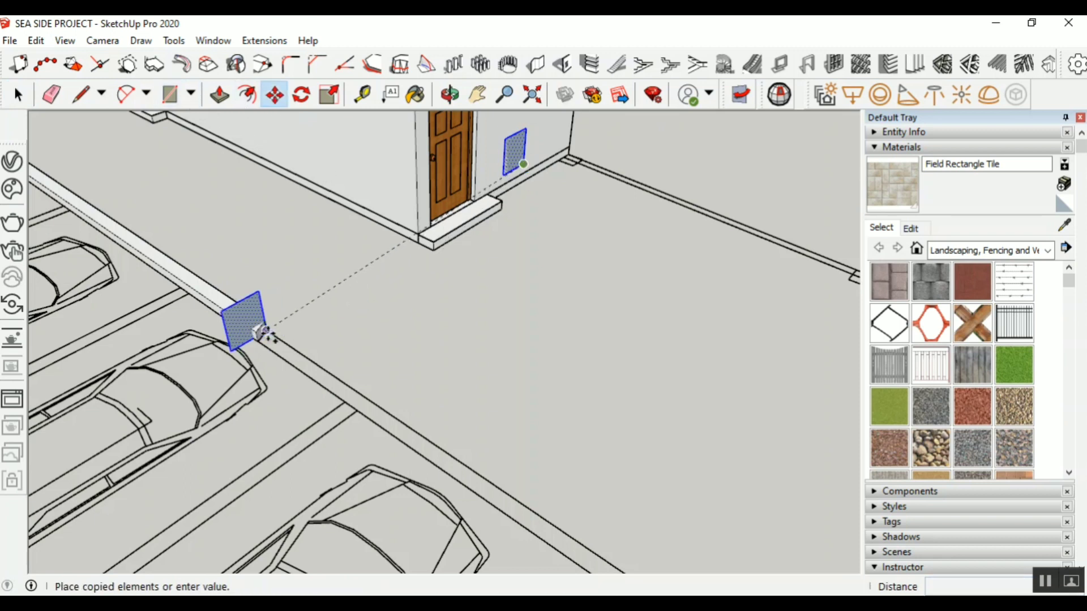
{"action": "scroll", "coordinate": [262, 331], "scroll_direction": "up", "scroll_amount": 4}
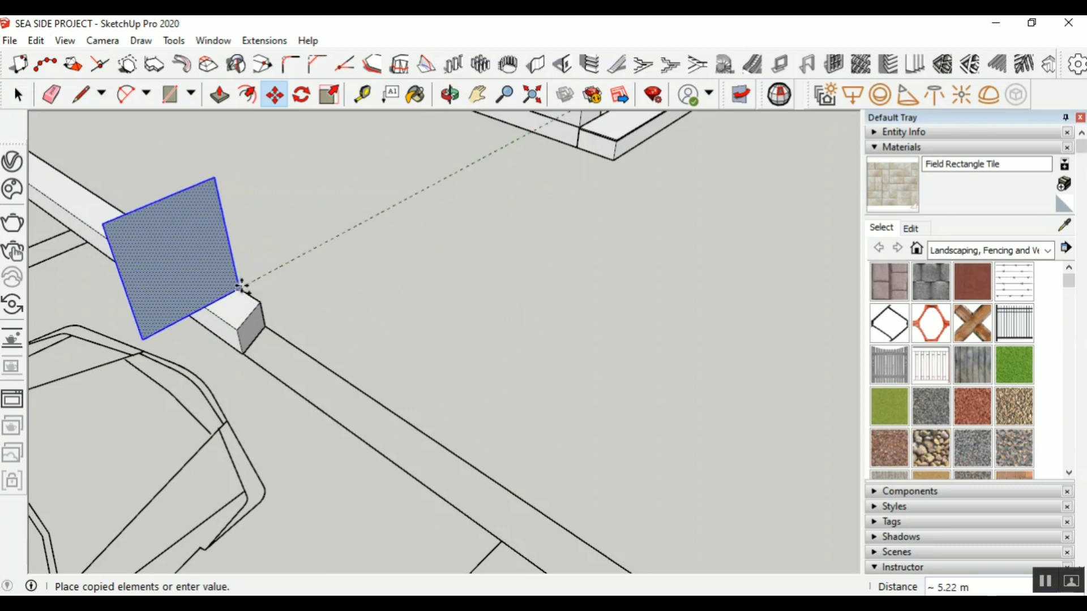
{"action": "left_click", "coordinate": [239, 289]}
Move the copied rectangle 0.12 m down and then sideways so it cuts across the kerb's full section
{"action": "left_click", "coordinate": [18, 95]}
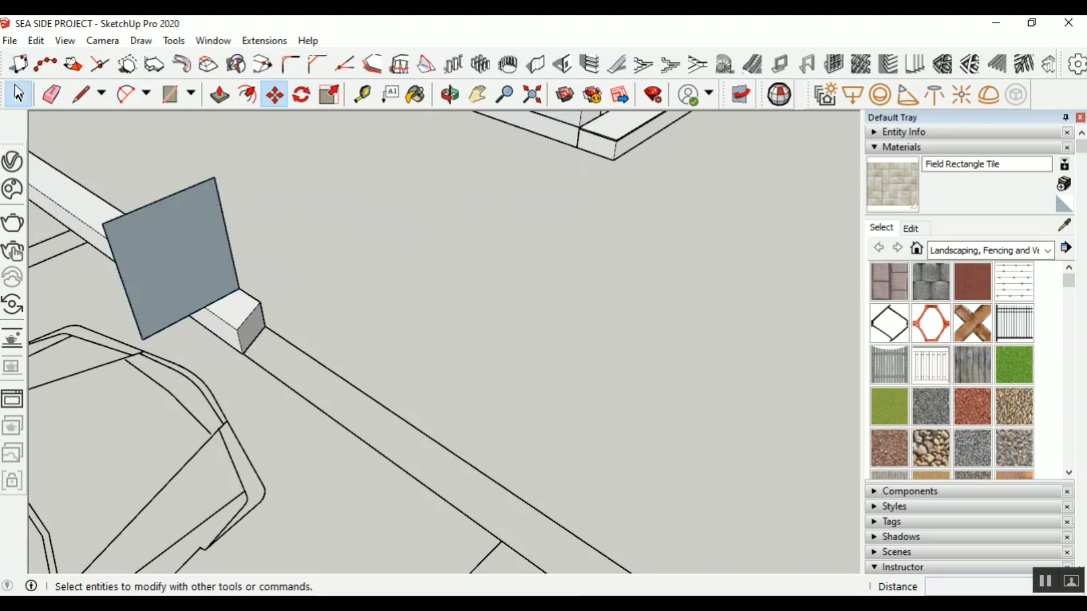
{"action": "left_click_drag", "start_coordinate": [84, 157], "coordinate": [252, 363]}
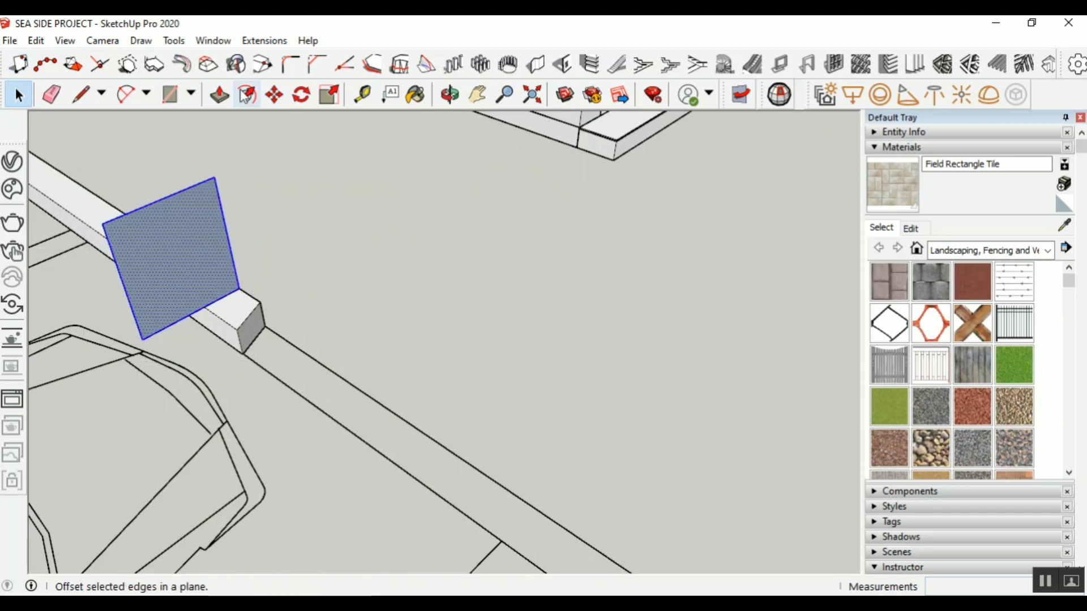
{"action": "left_click", "coordinate": [274, 95]}
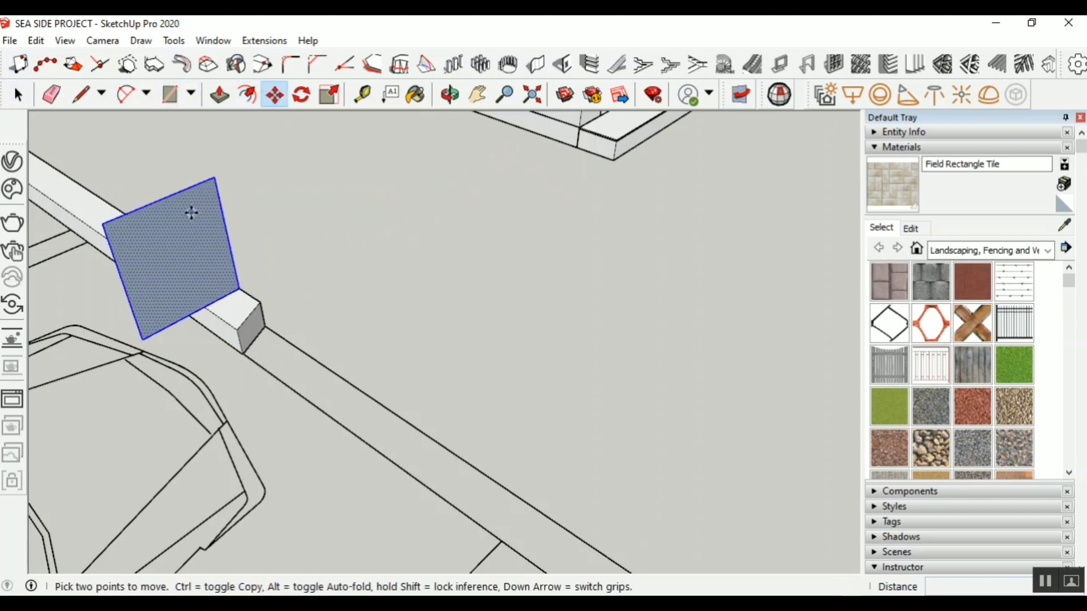
{"action": "left_click", "coordinate": [216, 176]}
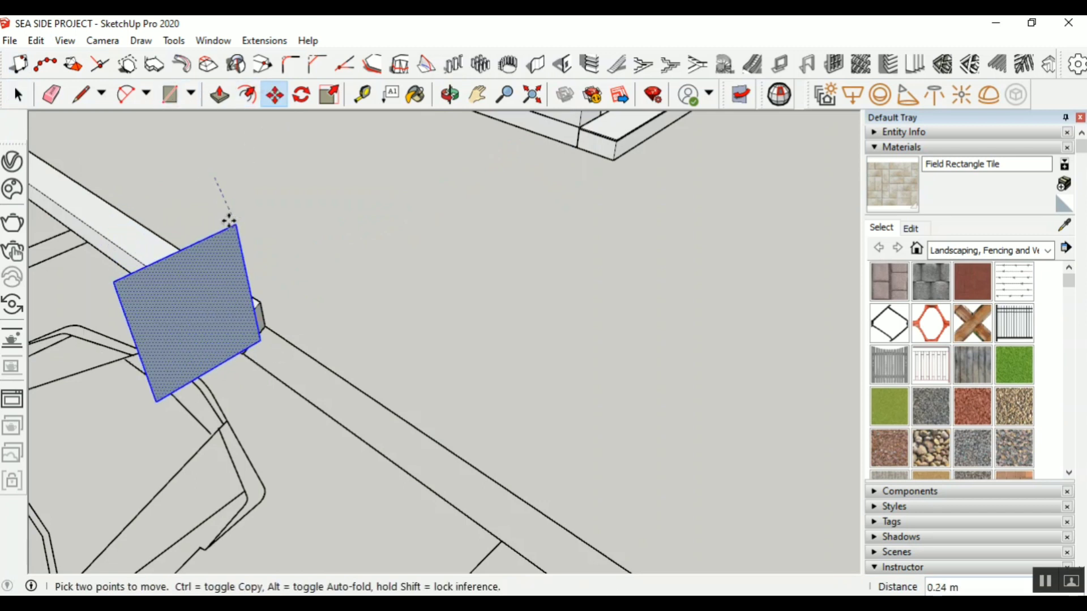
{"action": "left_click", "coordinate": [216, 201]}
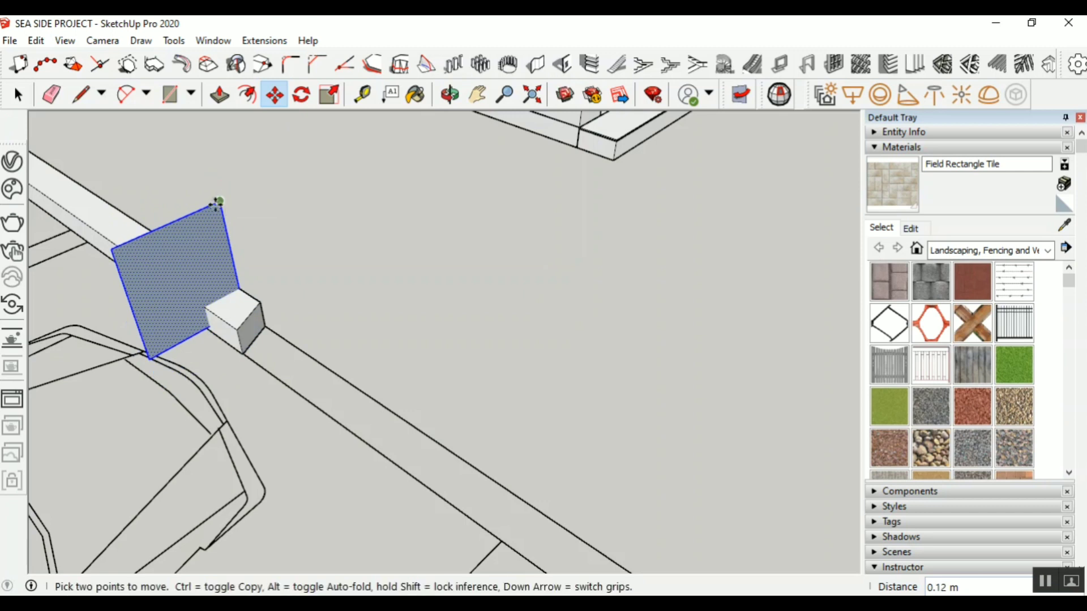
{"action": "left_click", "coordinate": [186, 216]}
{"action": "left_click", "coordinate": [212, 205]}
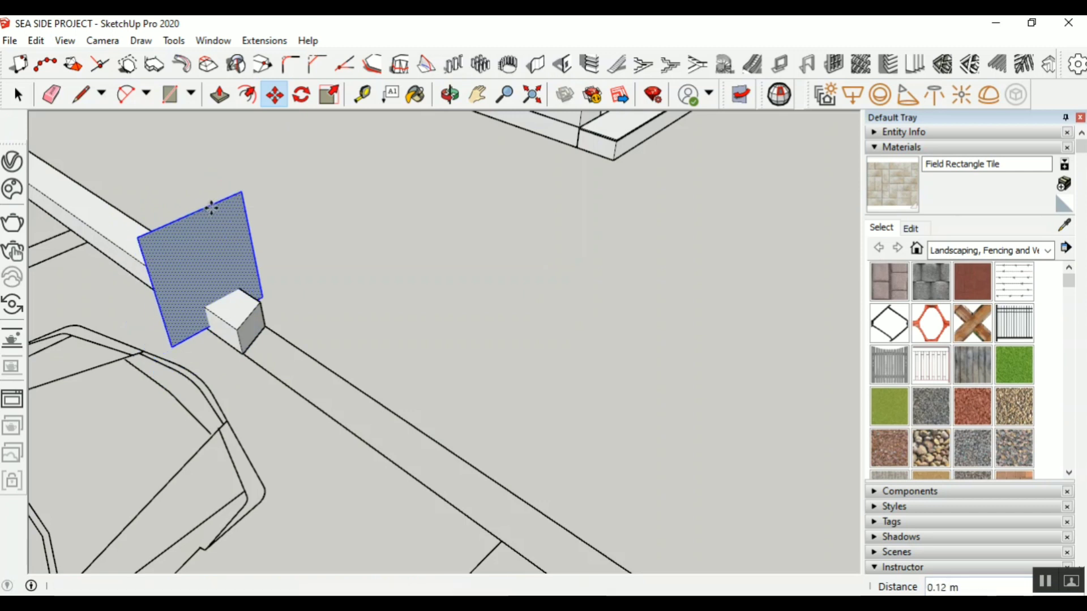
{"action": "scroll", "coordinate": [209, 322], "scroll_direction": "up", "scroll_amount": 4}
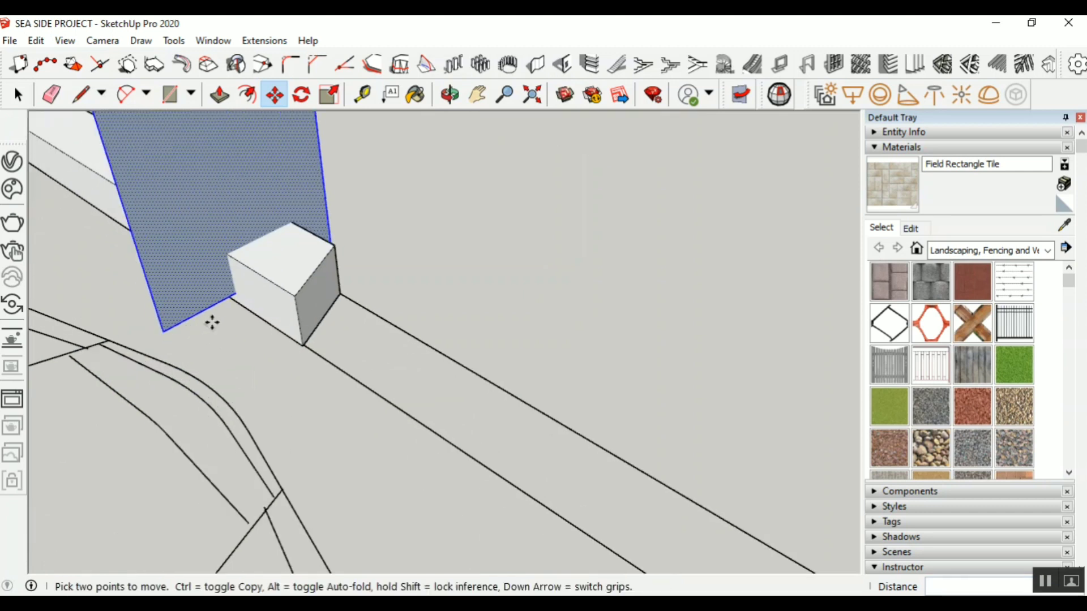
{"action": "left_click", "coordinate": [234, 293]}
{"action": "scroll", "coordinate": [235, 305], "scroll_direction": "up", "scroll_amount": 4}
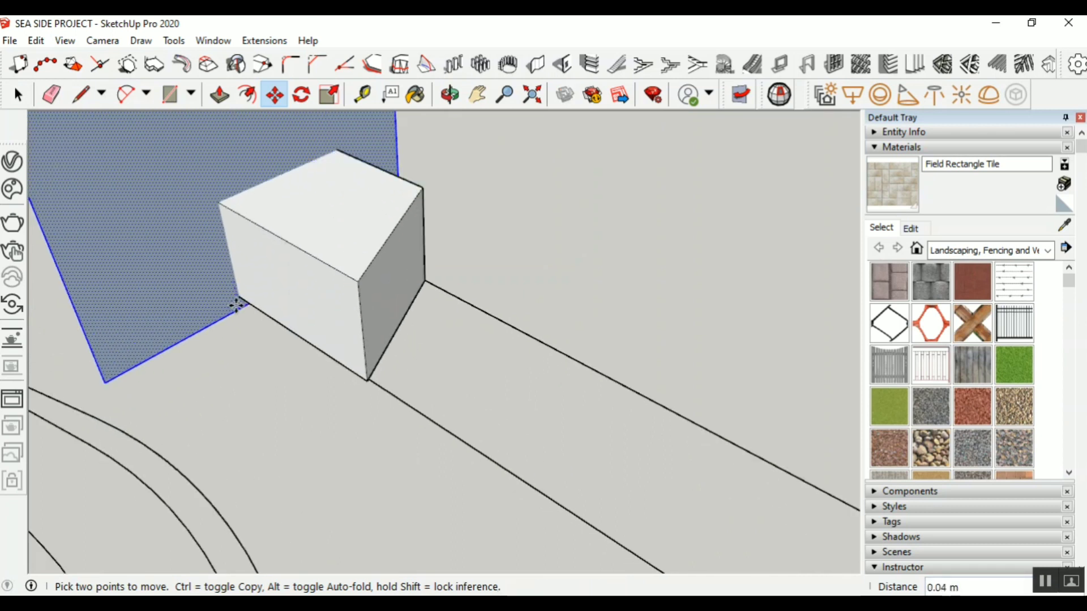
{"action": "scroll", "coordinate": [237, 306], "scroll_direction": "up", "scroll_amount": 1}
{"action": "key", "text": "Escape"}
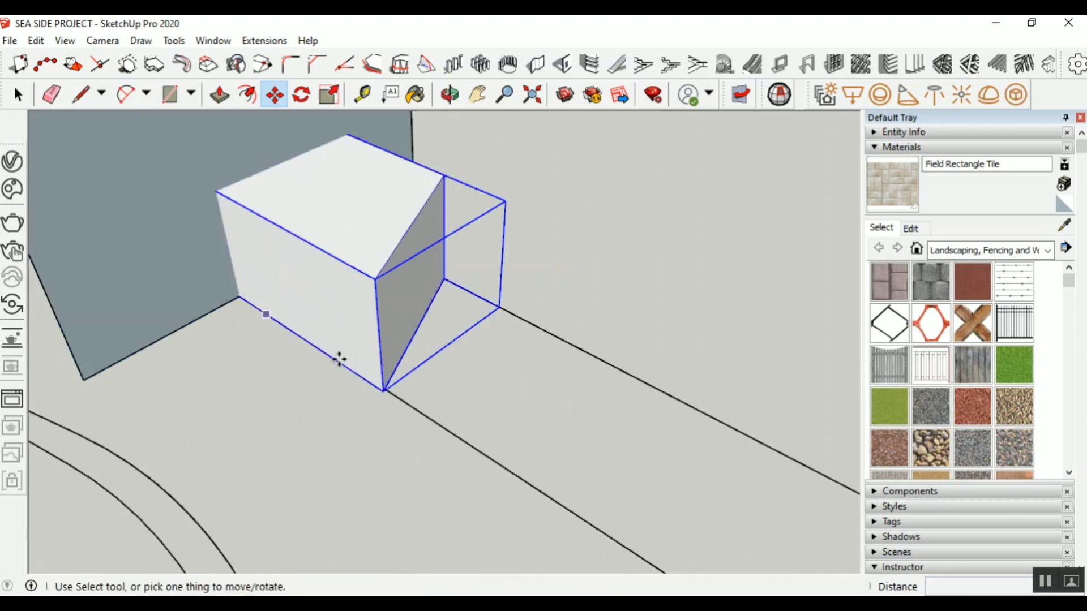
Explode the straight kerb group that the upright rectangle crosses
{"action": "scroll", "coordinate": [340, 359], "scroll_direction": "down", "scroll_amount": 5}
{"action": "left_click", "coordinate": [19, 94]}
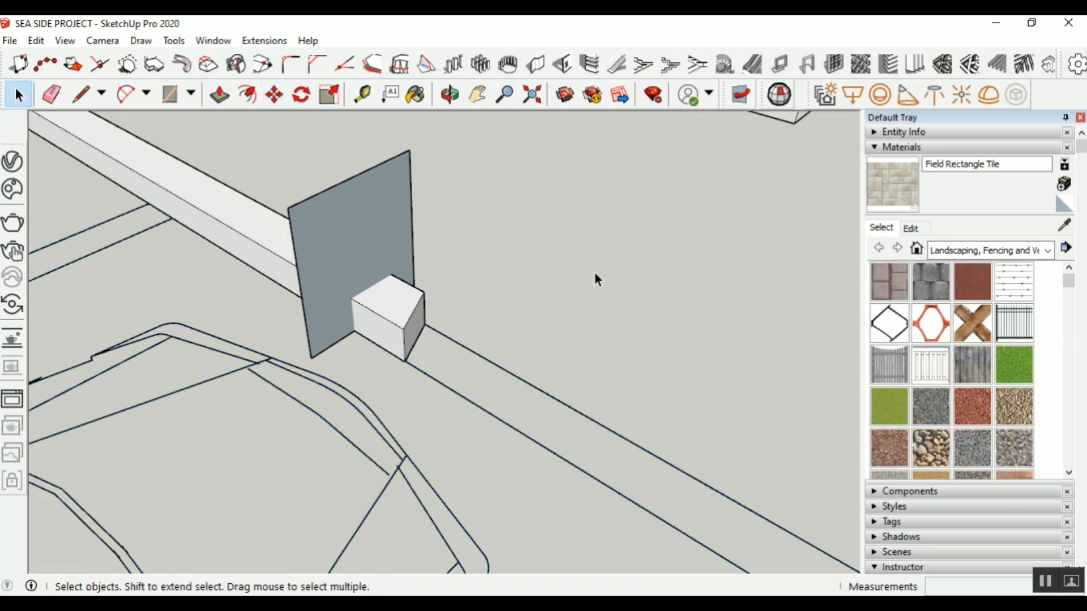
{"action": "right_click", "coordinate": [388, 312]}
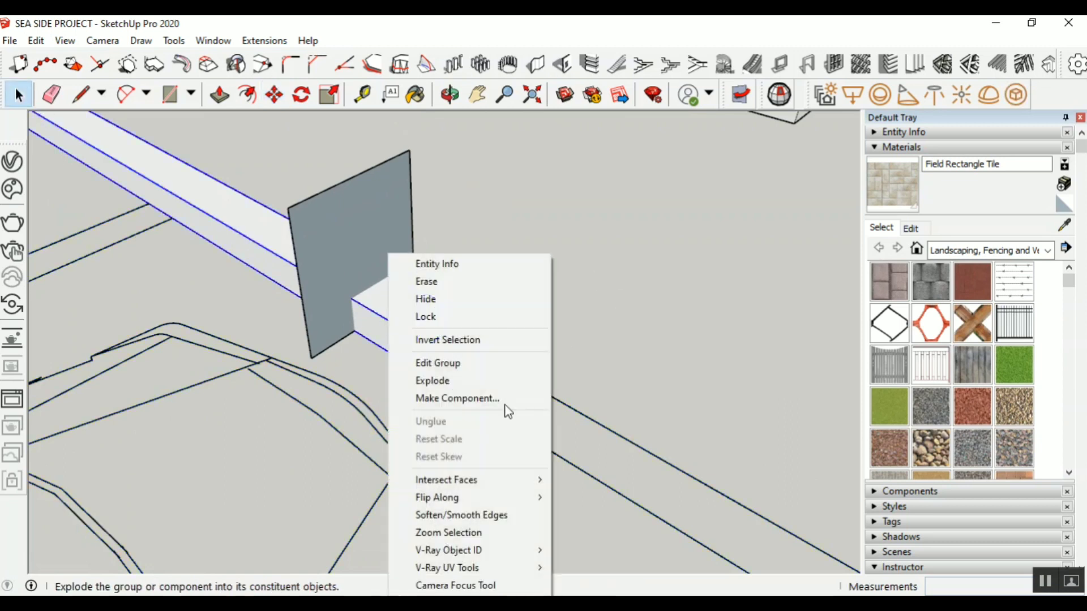
{"action": "left_click", "coordinate": [438, 385]}
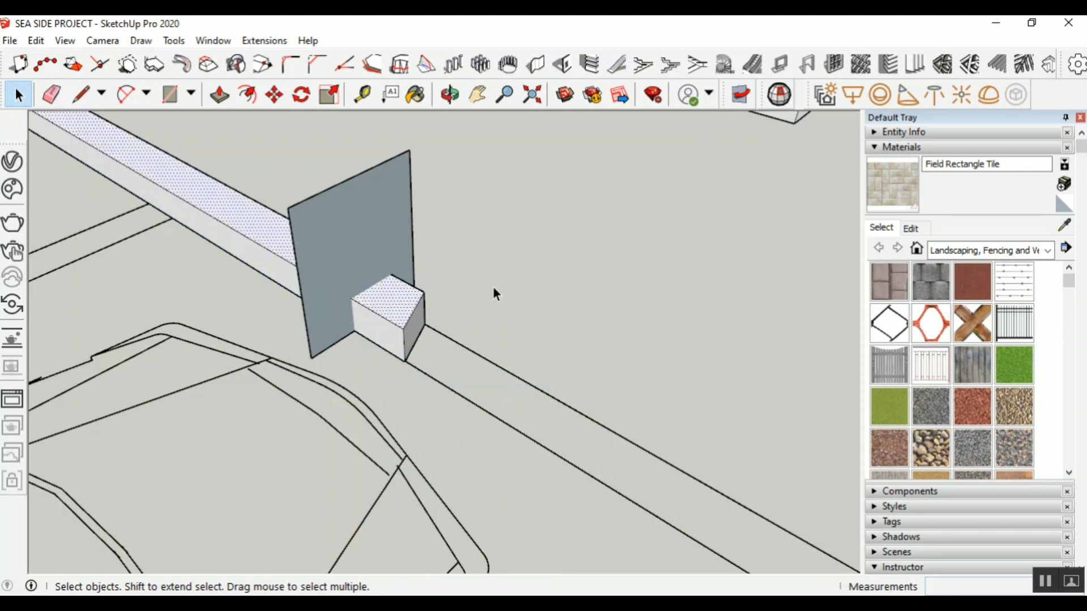
Check whether the upright rectangle divides the straight kerb's upper and side faces near the angled end
{"action": "scroll", "coordinate": [363, 300], "scroll_direction": "up", "scroll_amount": 1}
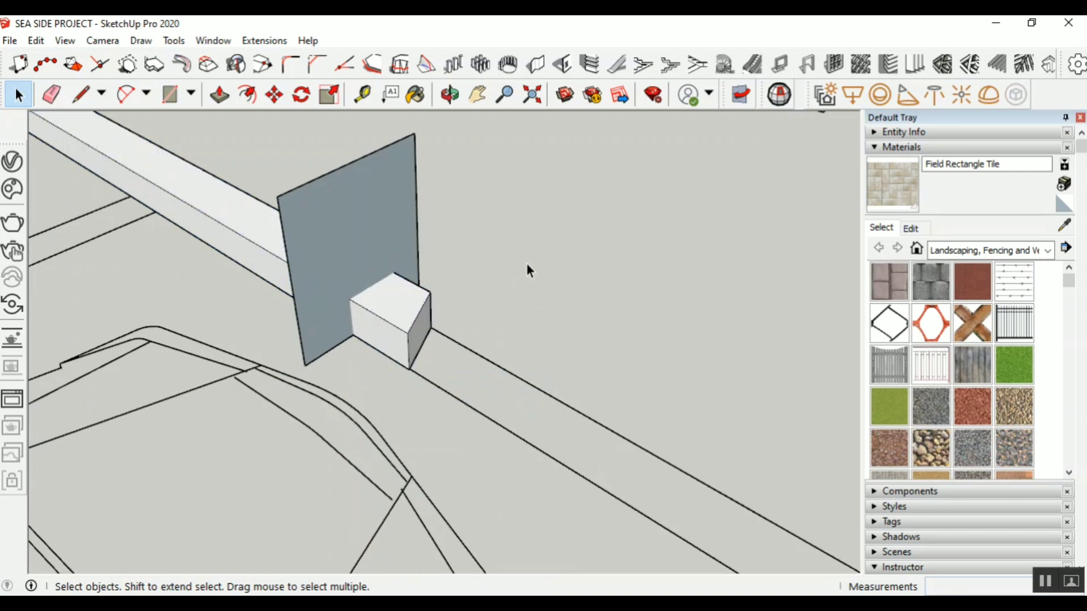
{"action": "scroll", "coordinate": [381, 372], "scroll_direction": "up", "scroll_amount": 1}
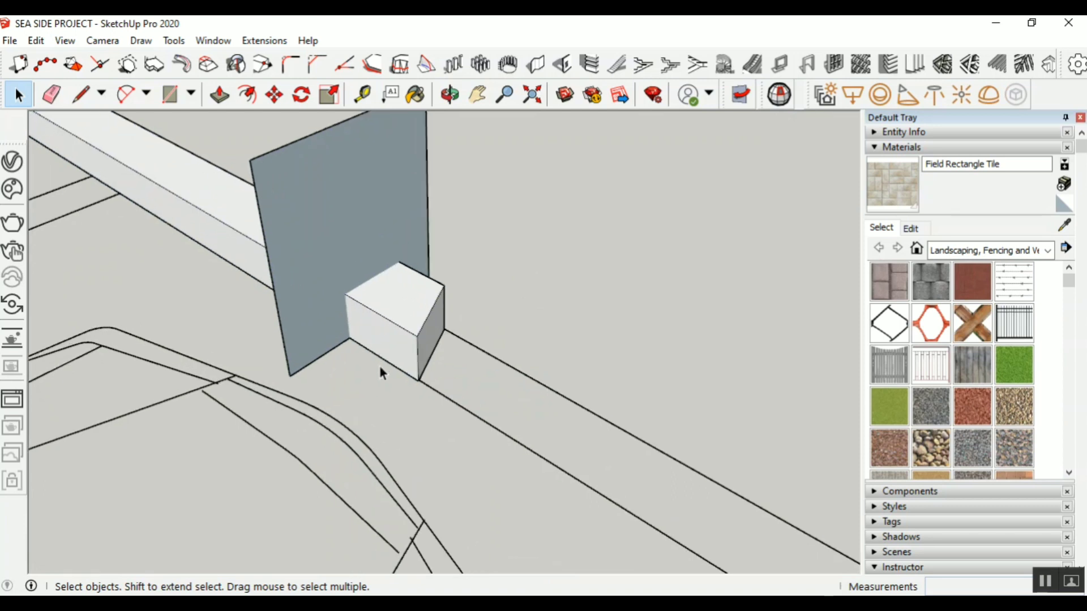
{"action": "scroll", "coordinate": [381, 369], "scroll_direction": "down", "scroll_amount": 1}
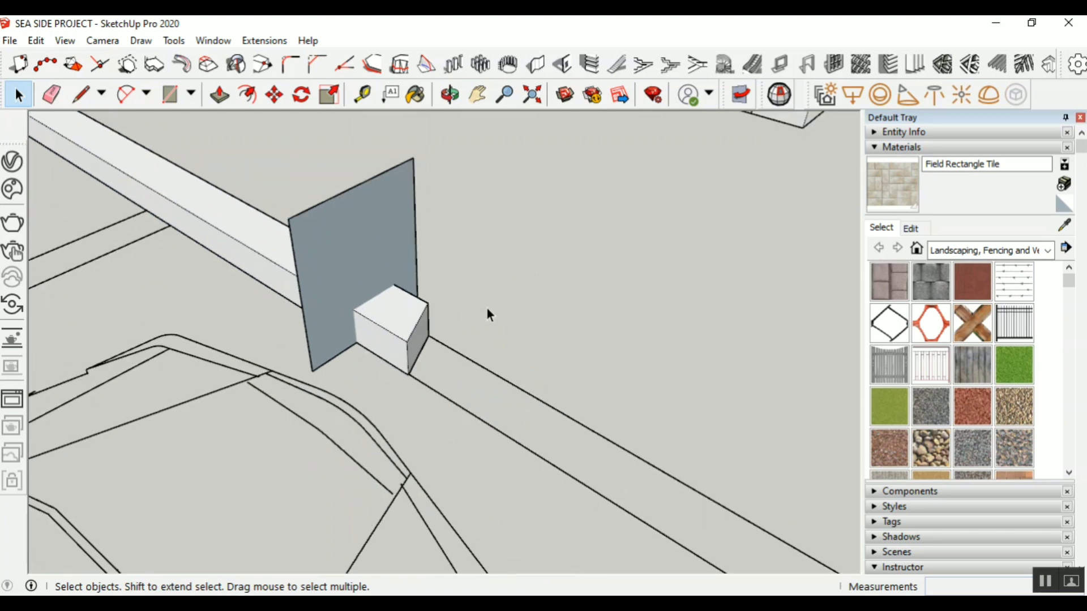
{"action": "scroll", "coordinate": [363, 308], "scroll_direction": "up", "scroll_amount": 1}
{"action": "scroll", "coordinate": [328, 365], "scroll_direction": "up", "scroll_amount": 1}
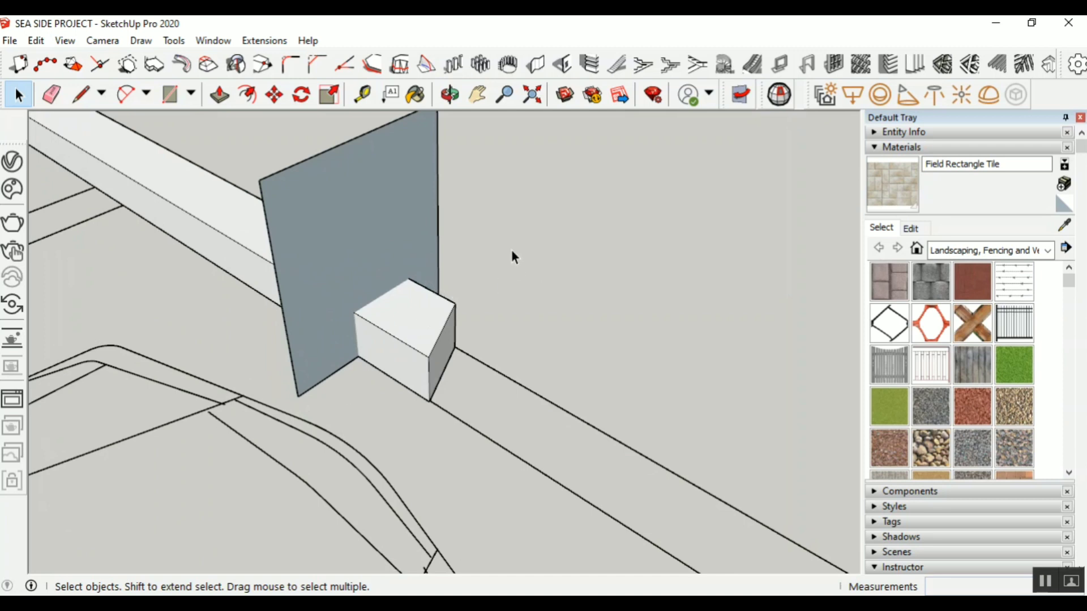
{"action": "left_click", "coordinate": [393, 259]}
{"action": "left_click", "coordinate": [393, 324]}
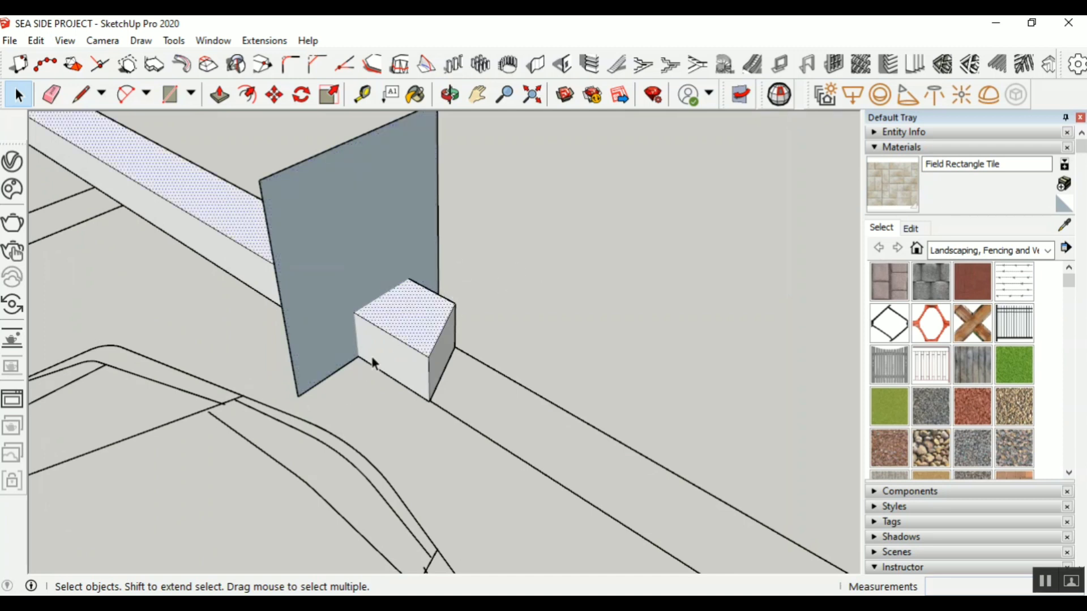
{"action": "left_click", "coordinate": [428, 281]}
{"action": "left_click", "coordinate": [348, 282]}
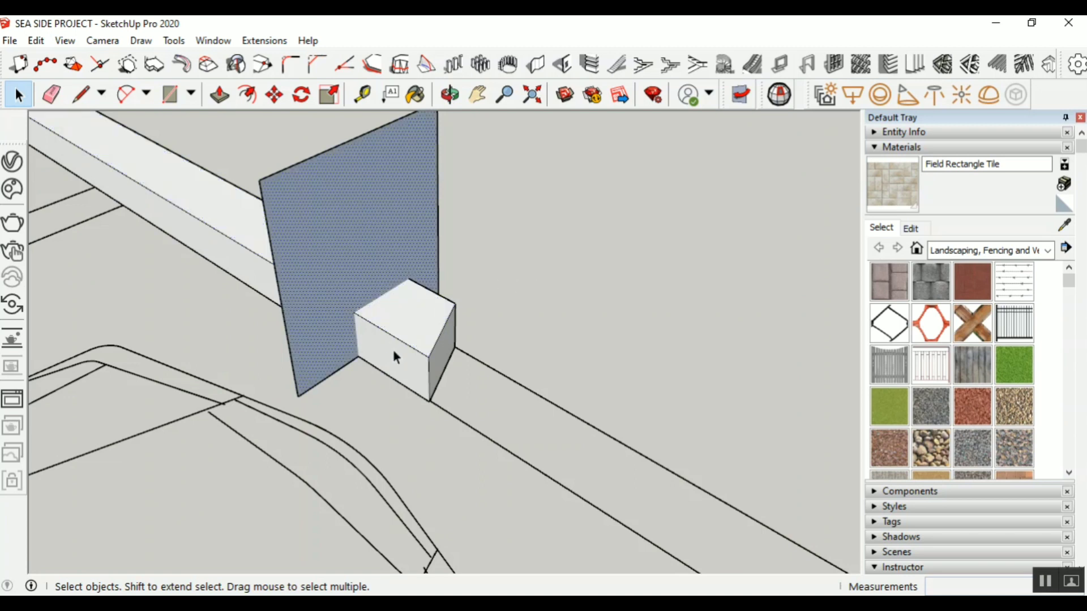
Undo the kerb group's explode and the last move of the upright rectangle
{"action": "left_click", "coordinate": [385, 332]}
{"action": "left_click", "coordinate": [613, 224]}
{"action": "key", "text": "ctrl+z"}
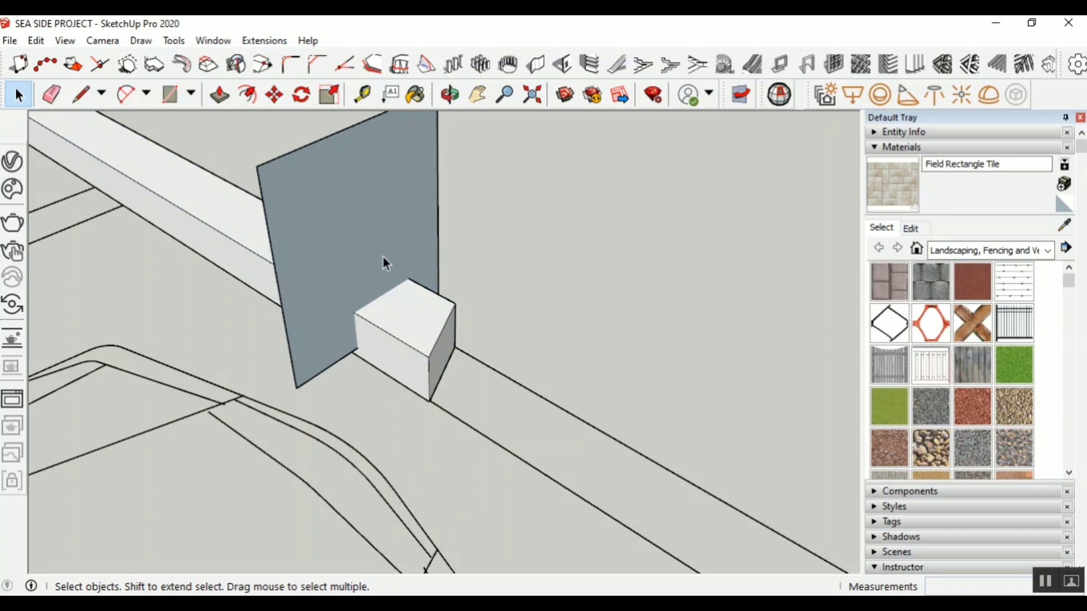
Move the upright rectangle about 0.03 m so its lower edge meets the base of the kerb
{"action": "left_click", "coordinate": [372, 287]}
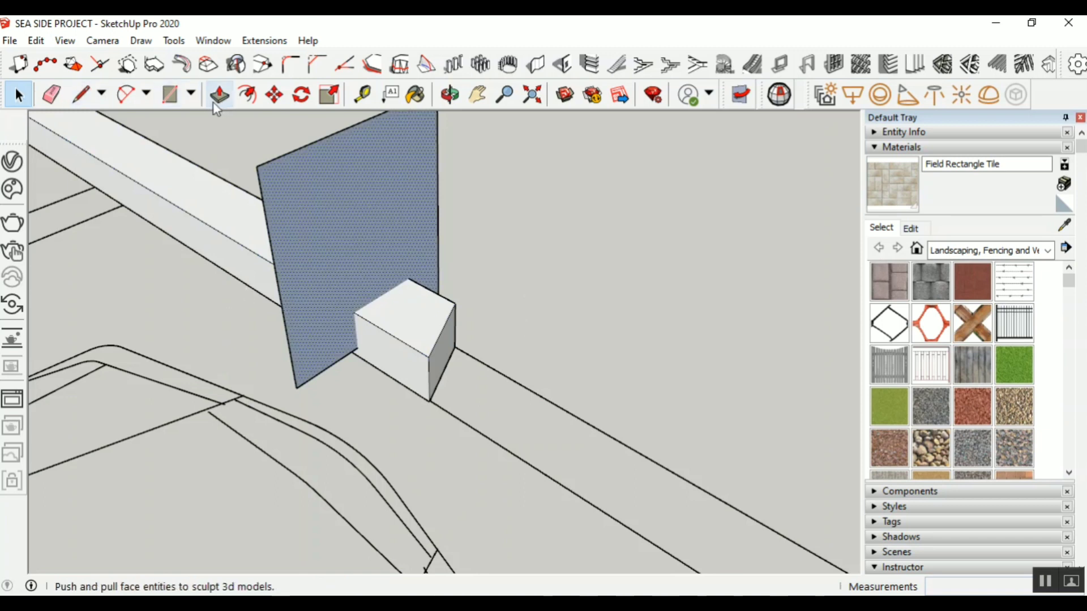
{"action": "left_click", "coordinate": [274, 94]}
{"action": "scroll", "coordinate": [364, 356], "scroll_direction": "up", "scroll_amount": 3}
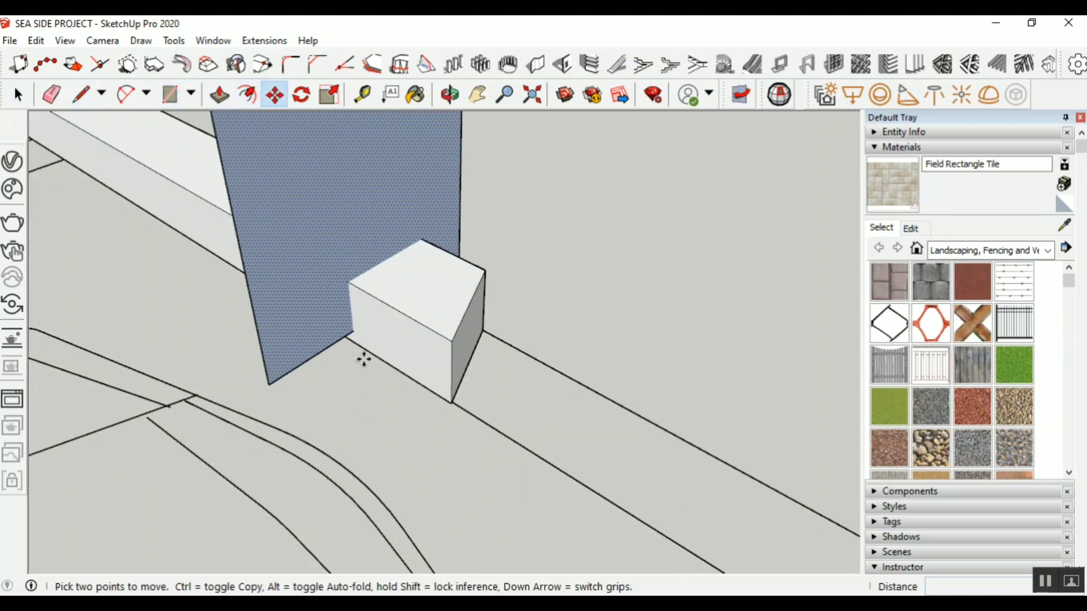
{"action": "left_click", "coordinate": [352, 326]}
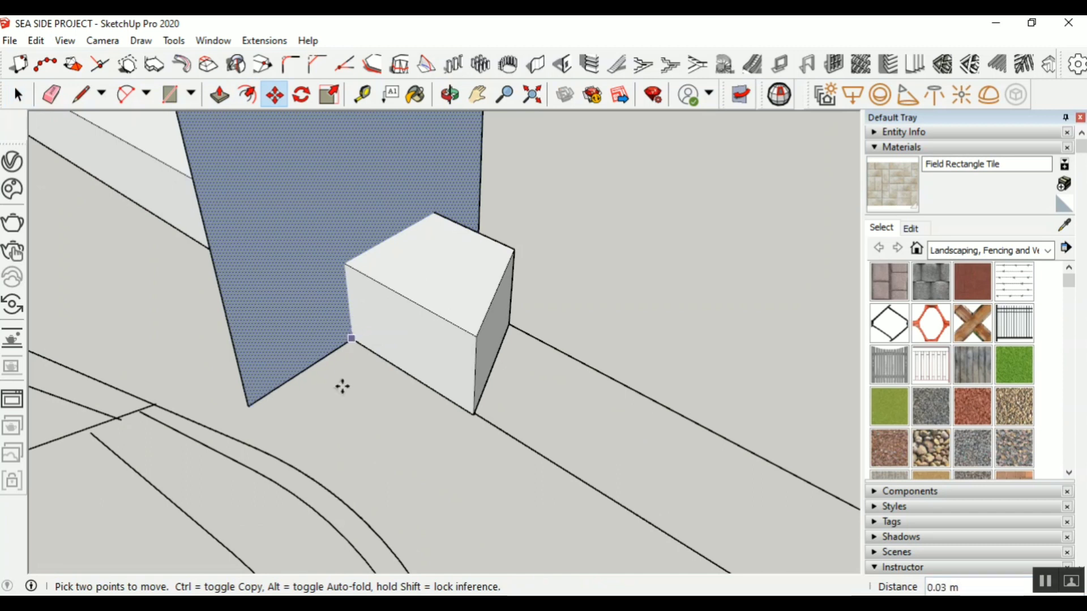
{"action": "scroll", "coordinate": [361, 410], "scroll_direction": "down", "scroll_amount": 1}
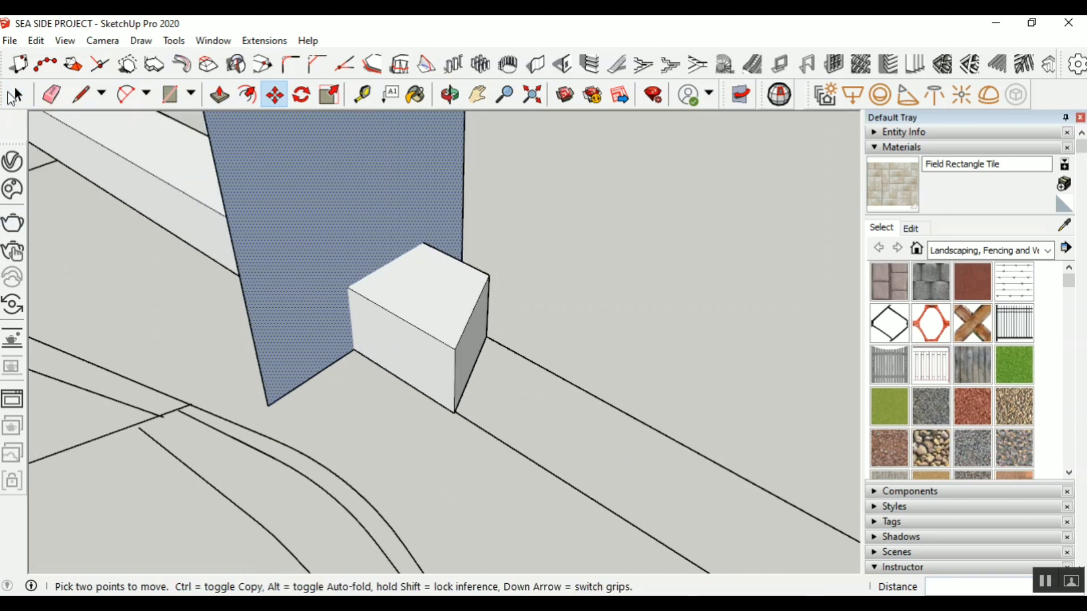
{"action": "left_click", "coordinate": [420, 308]}
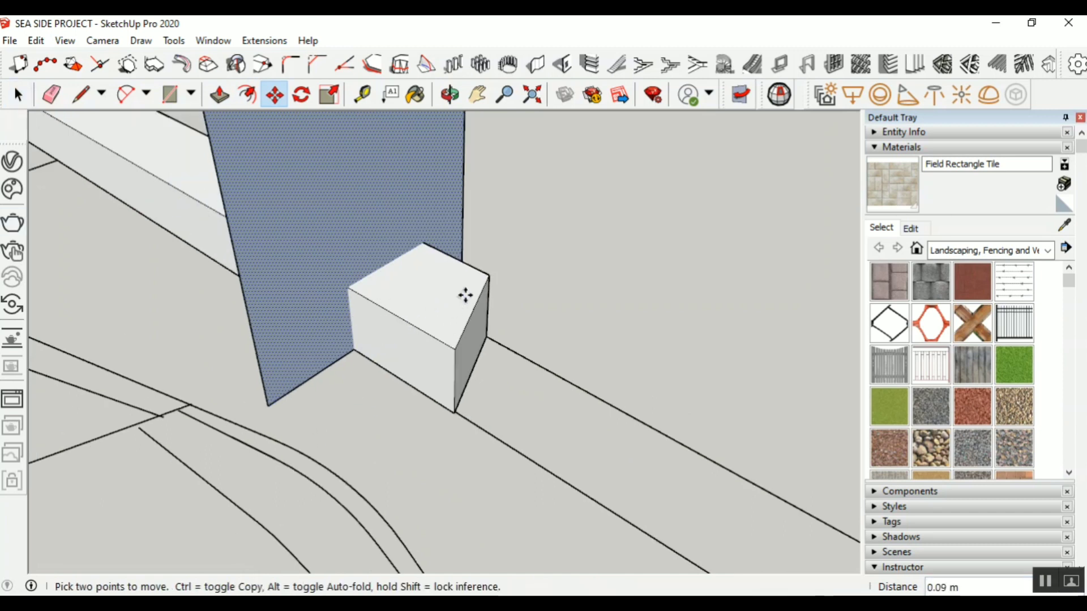
{"action": "key", "text": "Escape"}
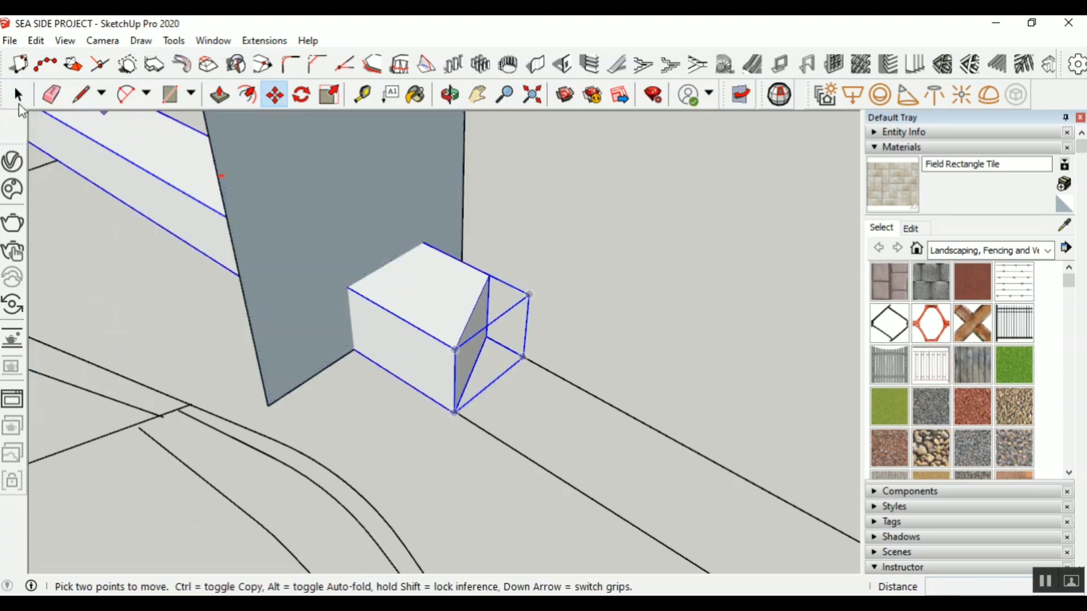
Group the straight kerb together with the upright rectangle, and explode that combined group again
{"action": "left_click", "coordinate": [19, 98]}
{"action": "triple_click", "coordinate": [426, 343]}
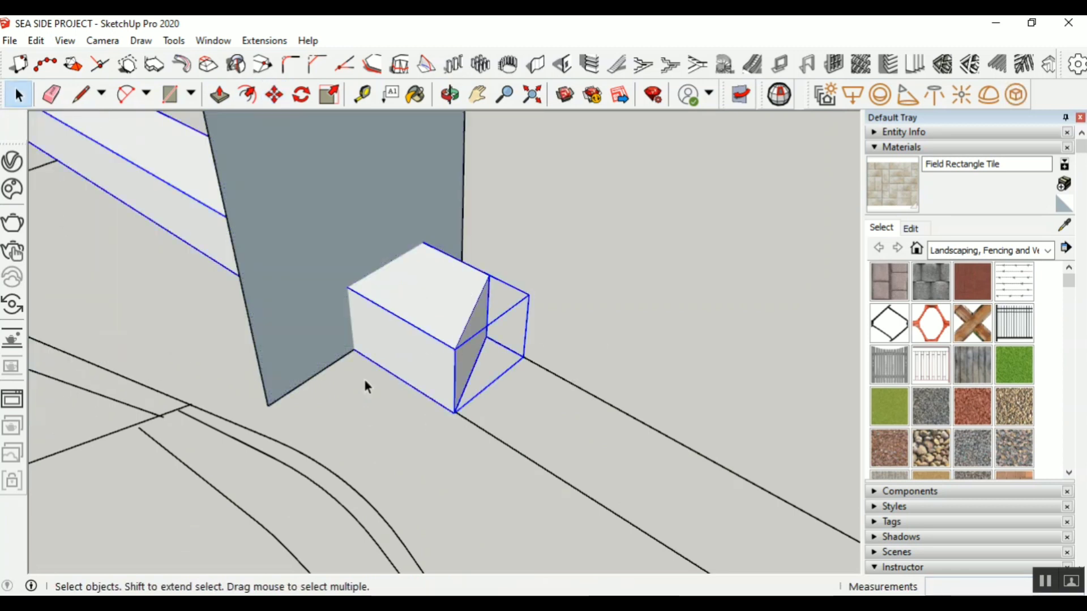
{"action": "left_click", "coordinate": [286, 263], "text": "shift"}
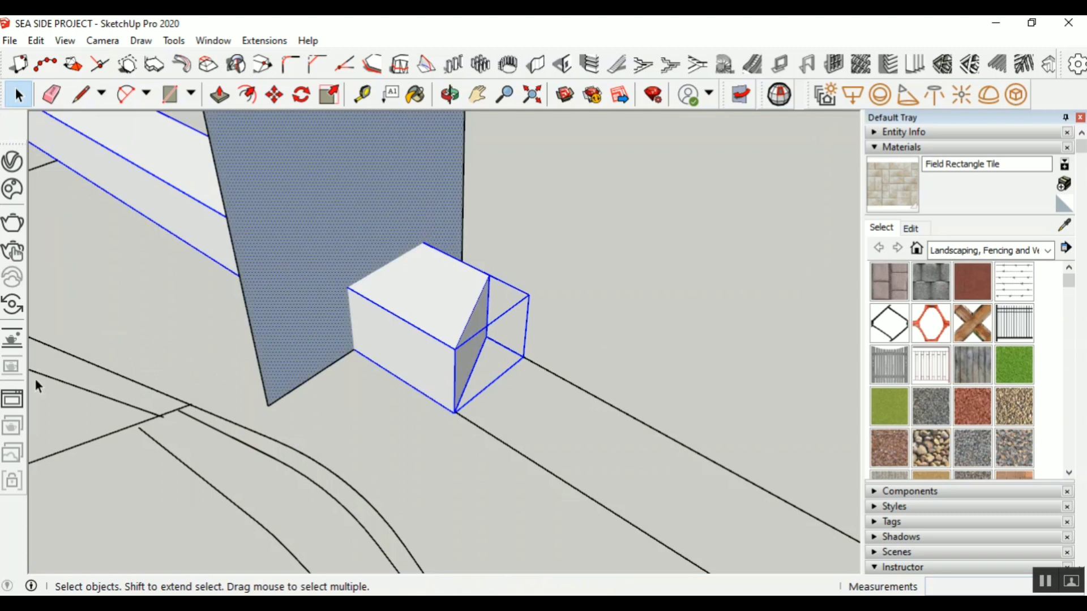
{"action": "right_click", "coordinate": [345, 304]}
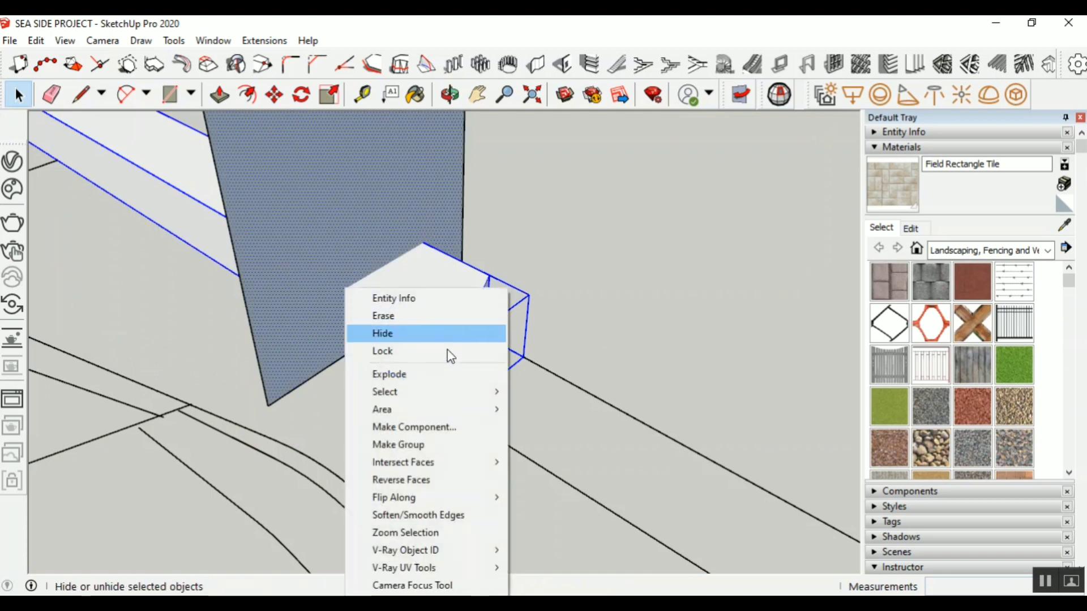
{"action": "left_click", "coordinate": [431, 444]}
{"action": "left_click", "coordinate": [618, 334]}
{"action": "left_click", "coordinate": [408, 300]}
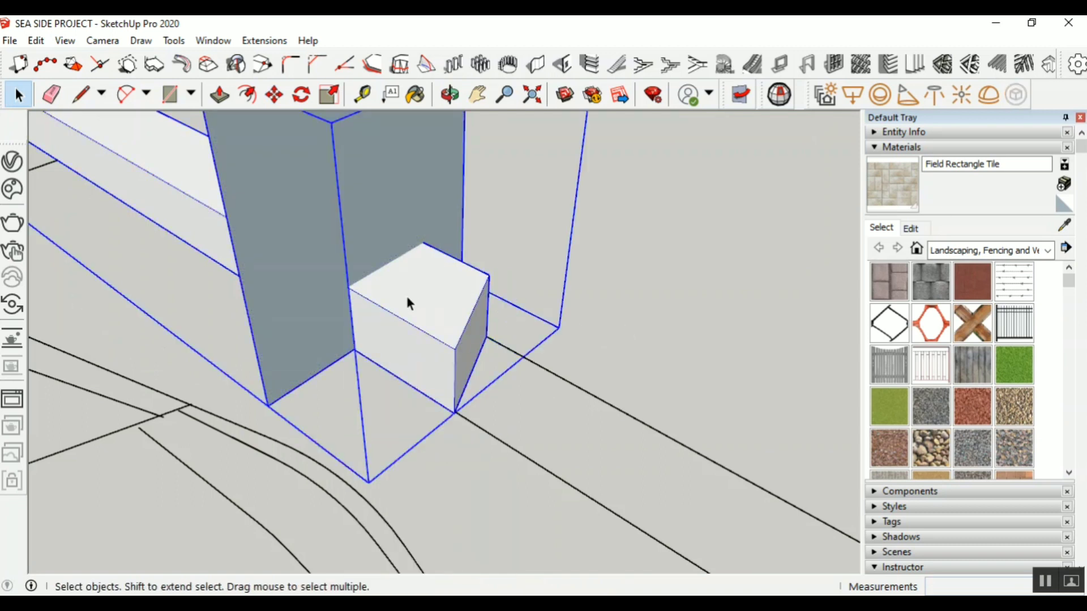
{"action": "right_click", "coordinate": [356, 281]}
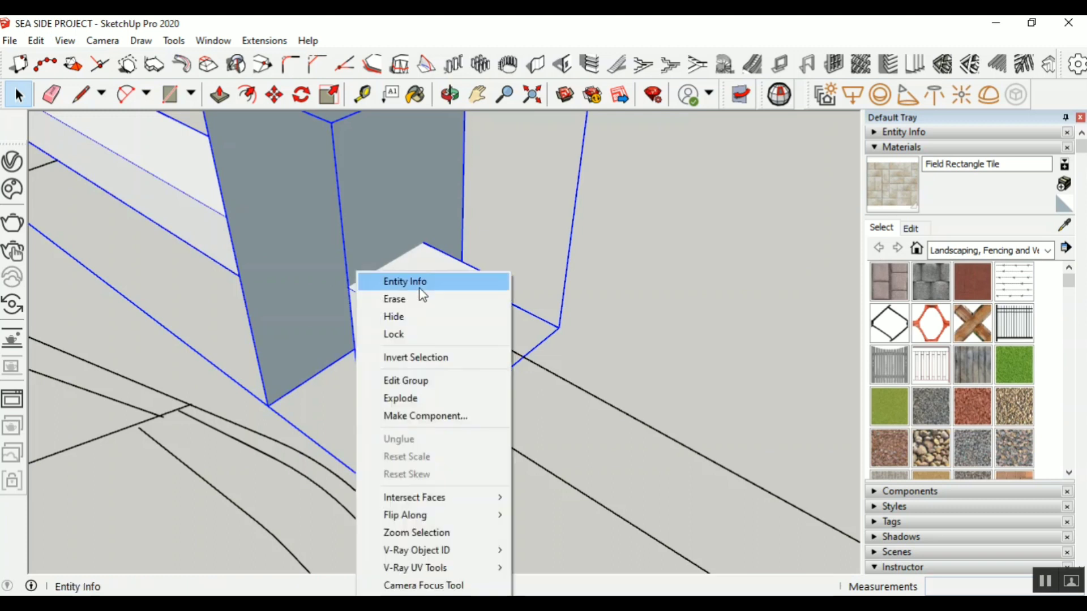
{"action": "left_click", "coordinate": [405, 403]}
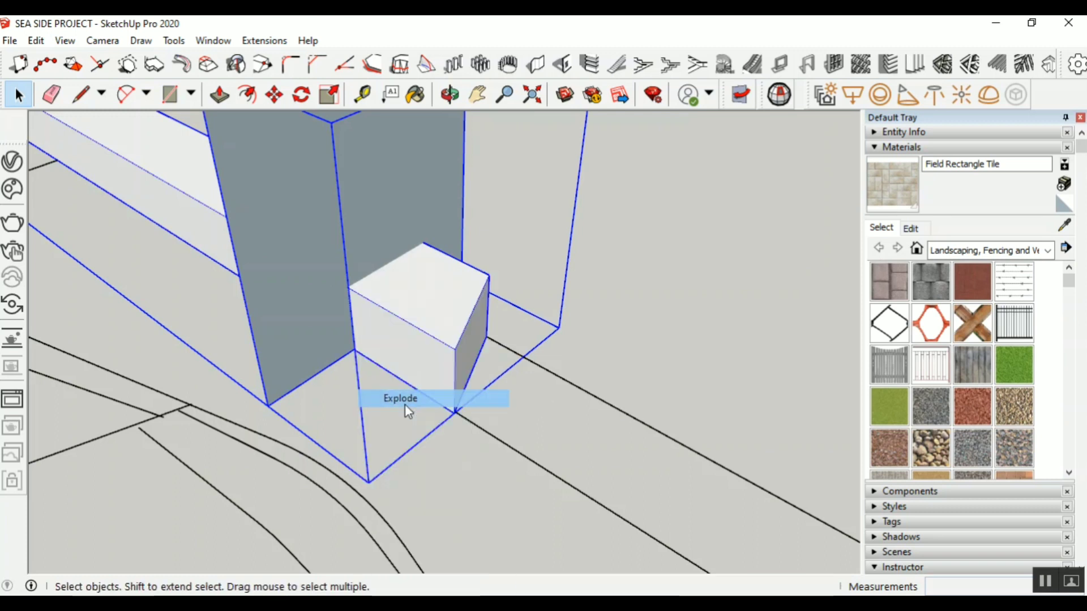
Explode the straight kerb's own group so its faces are loose geometry alongside the rectangle
{"action": "left_click", "coordinate": [657, 256]}
{"action": "left_click", "coordinate": [452, 283]}
{"action": "right_click", "coordinate": [426, 312]}
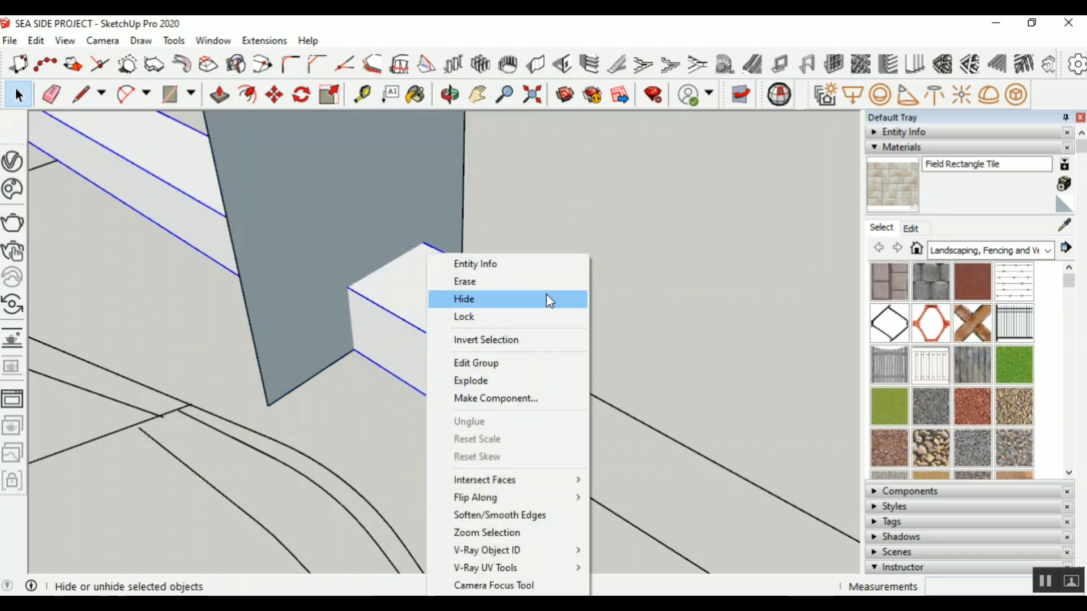
{"action": "left_click", "coordinate": [483, 381]}
{"action": "left_click", "coordinate": [647, 283]}
Examine whether the exploded kerb's upper and side faces are split where the upright rectangle crosses them
{"action": "left_click", "coordinate": [426, 299]}
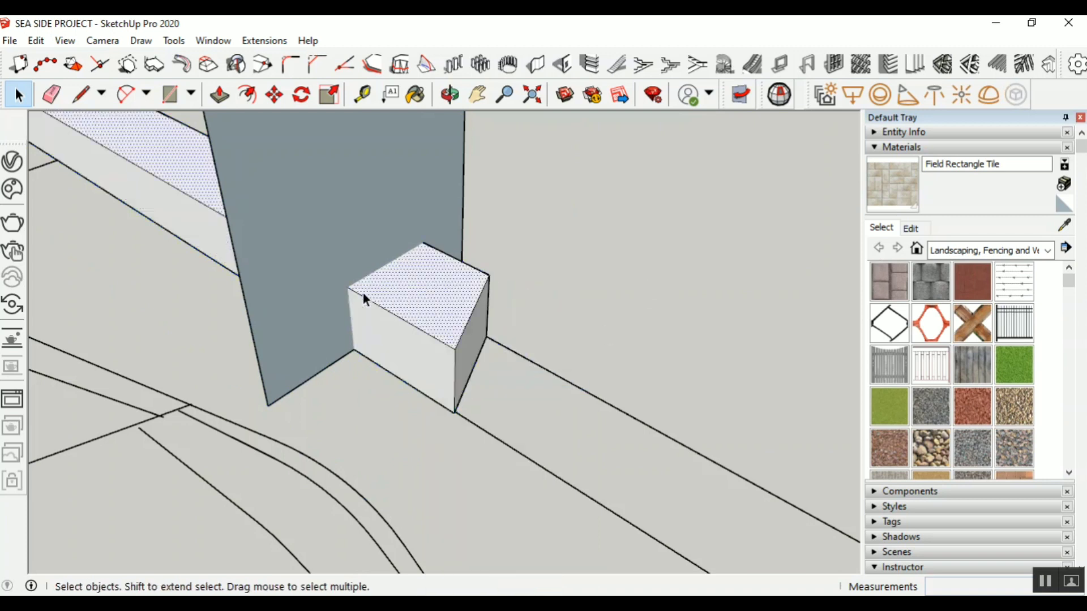
{"action": "left_click", "coordinate": [607, 339]}
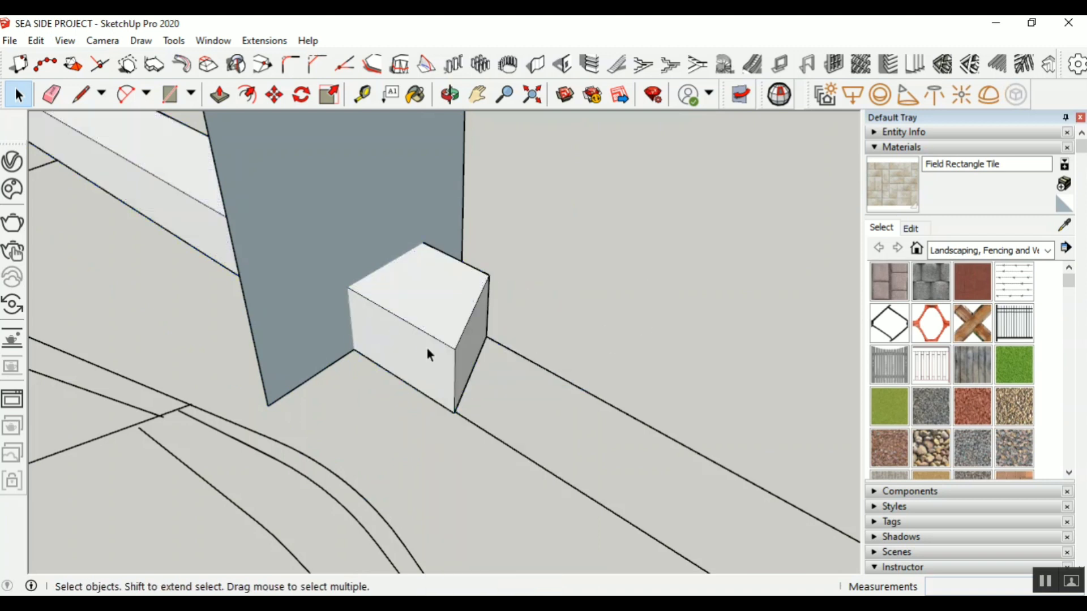
{"action": "left_click", "coordinate": [367, 316]}
{"action": "scroll", "coordinate": [320, 314], "scroll_direction": "down", "scroll_amount": 6}
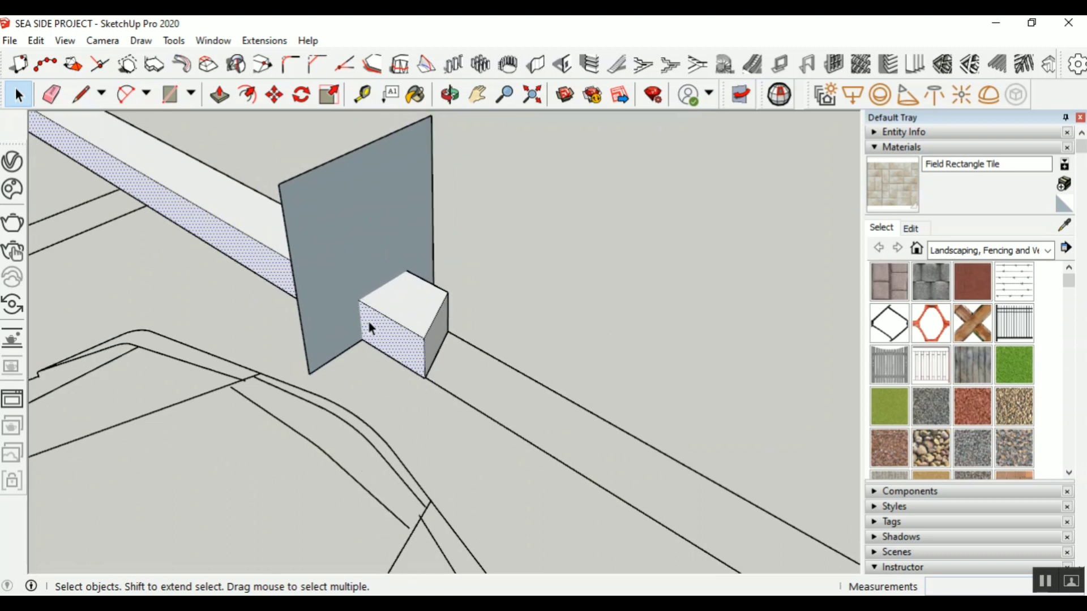
{"action": "left_click_drag", "start_coordinate": [298, 146], "coordinate": [522, 426]}
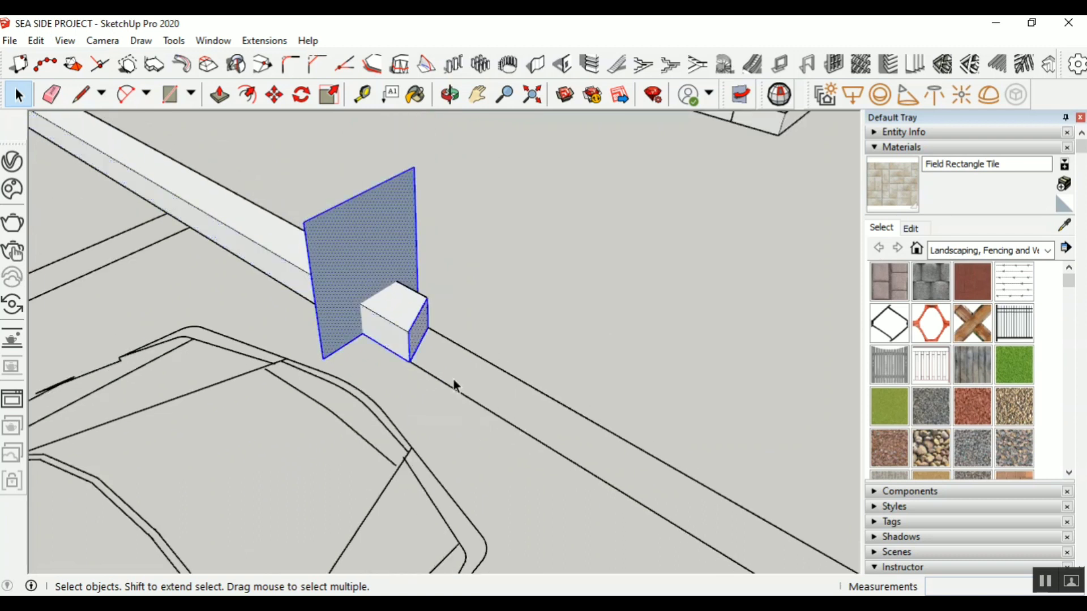
{"action": "right_click", "coordinate": [372, 273]}
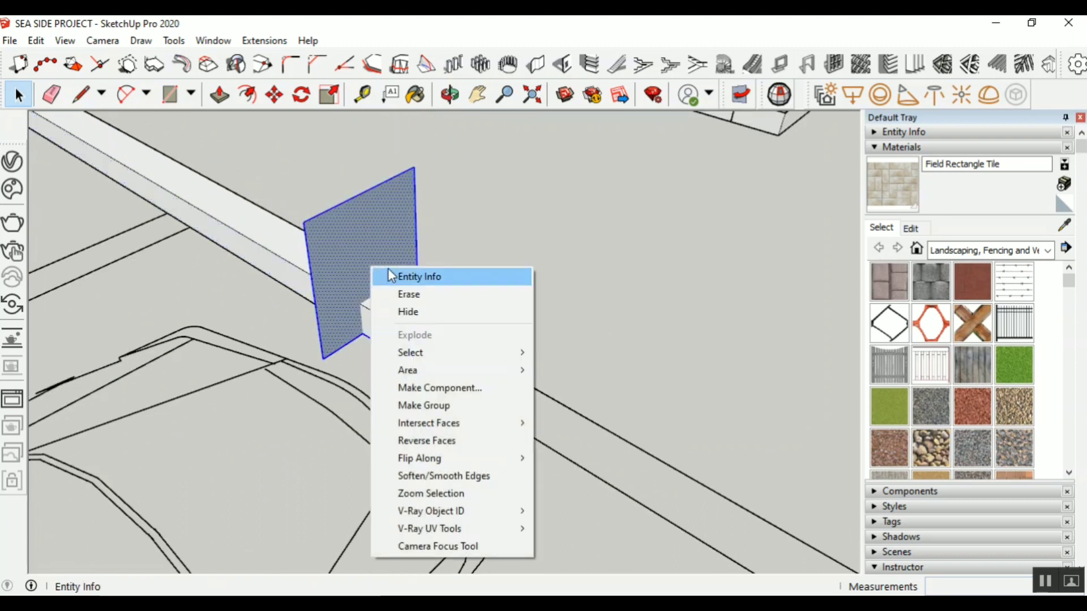
{"action": "left_click", "coordinate": [497, 230]}
{"action": "left_click", "coordinate": [387, 334]}
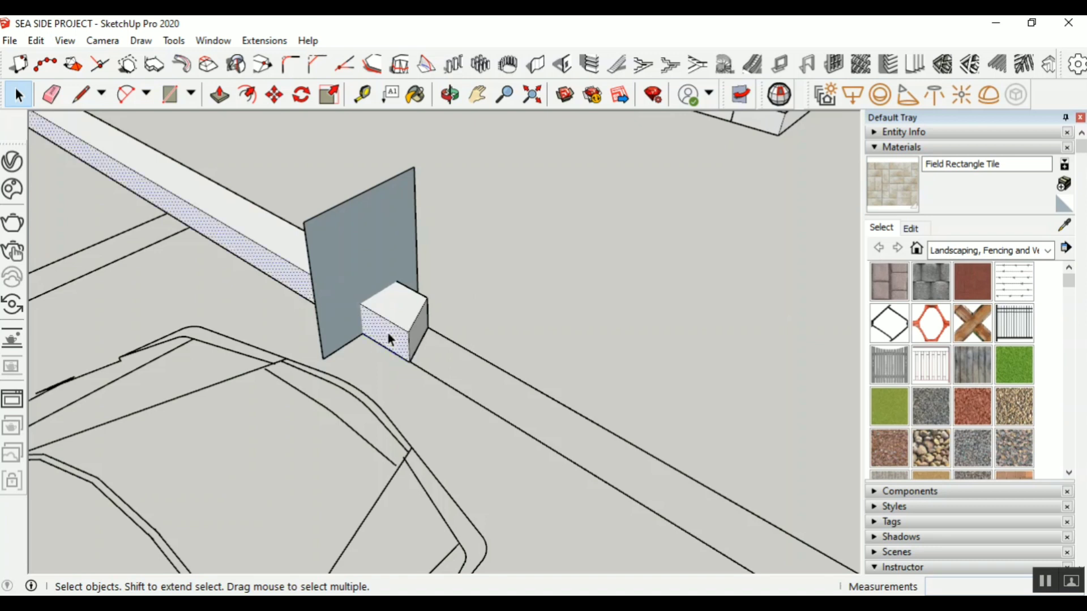
{"action": "left_click_drag", "start_coordinate": [294, 168], "coordinate": [460, 363]}
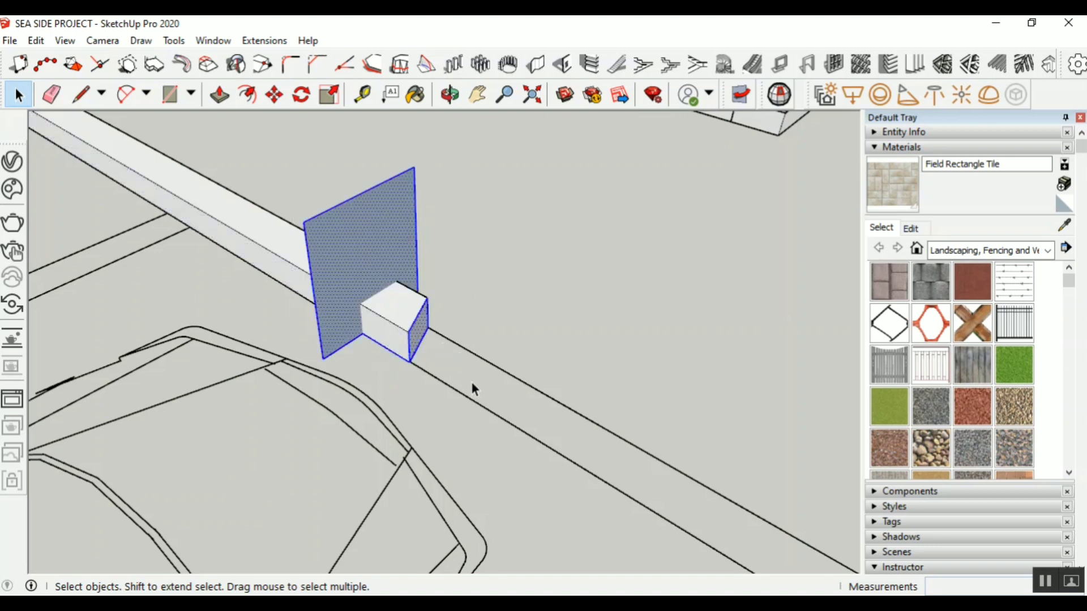
{"action": "left_click", "coordinate": [502, 253]}
{"action": "left_click", "coordinate": [370, 321]}
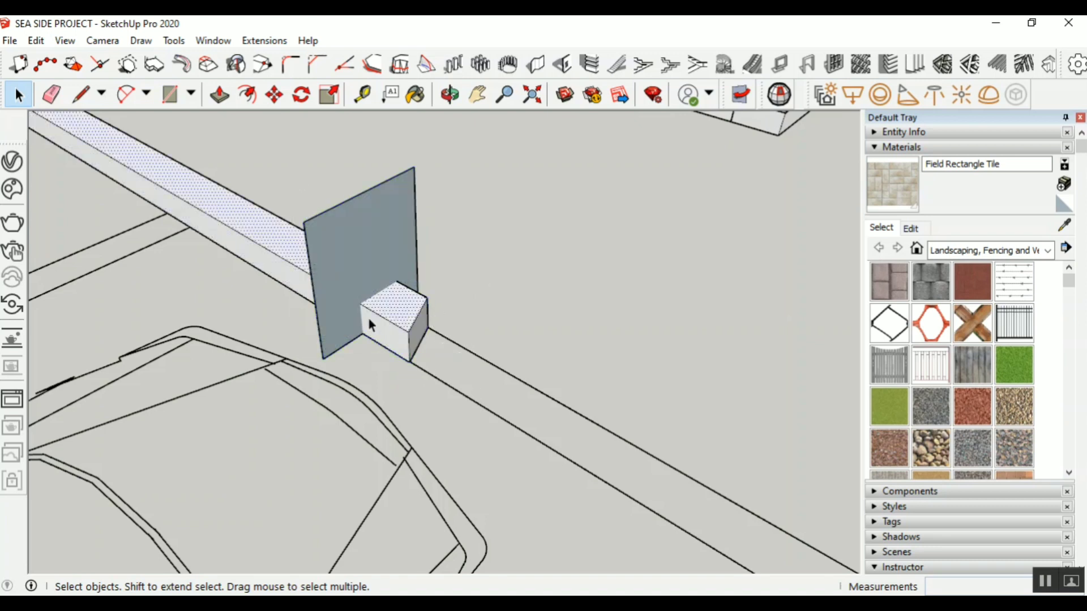
{"action": "left_click", "coordinate": [397, 329]}
{"action": "left_click", "coordinate": [390, 336]}
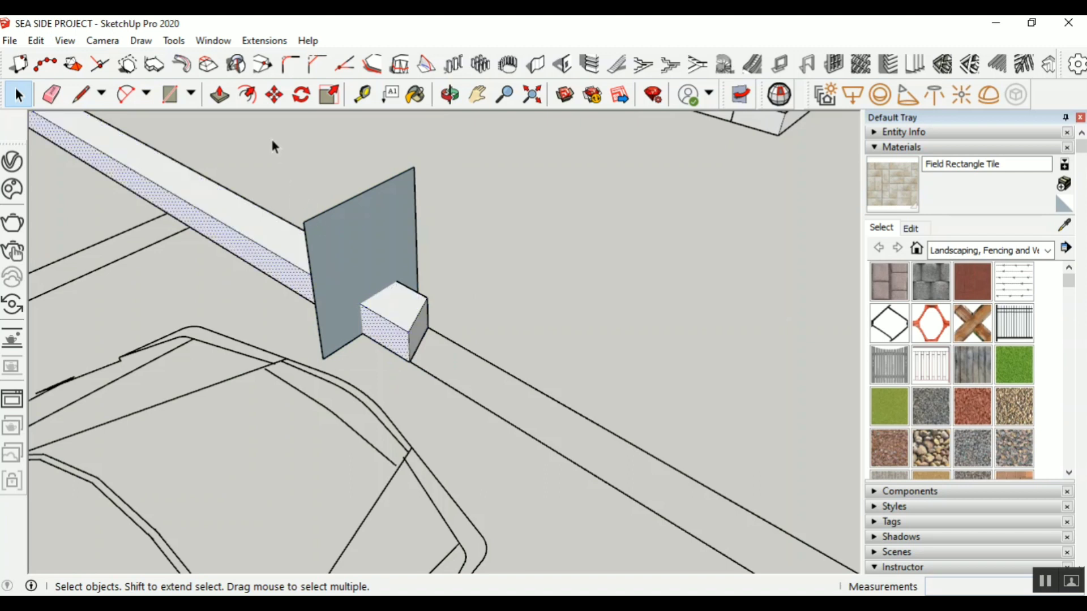
Intersect the faces of the straight kerb and the upright rectangle with the model, leaving the surrounding ground lines out of the selection
{"action": "left_click_drag", "start_coordinate": [272, 146], "coordinate": [520, 441]}
{"action": "left_click_drag", "start_coordinate": [202, 263], "coordinate": [204, 268], "text": "shift"}
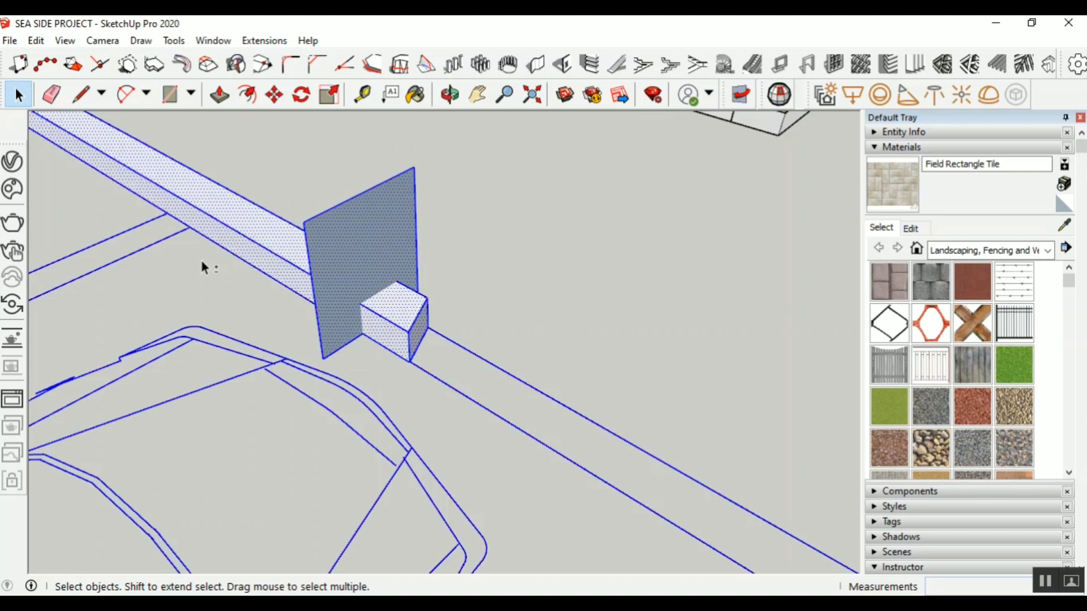
{"action": "left_click_drag", "start_coordinate": [100, 251], "coordinate": [99, 251], "text": "shift"}
{"action": "right_click", "coordinate": [345, 283]}
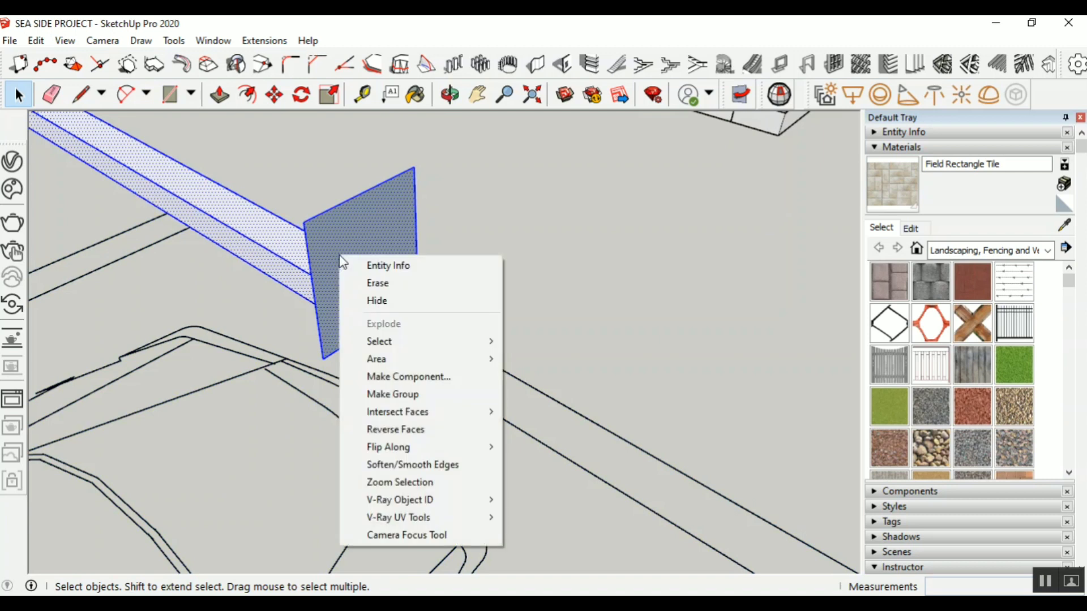
{"action": "mouse_move", "coordinate": [431, 412]}
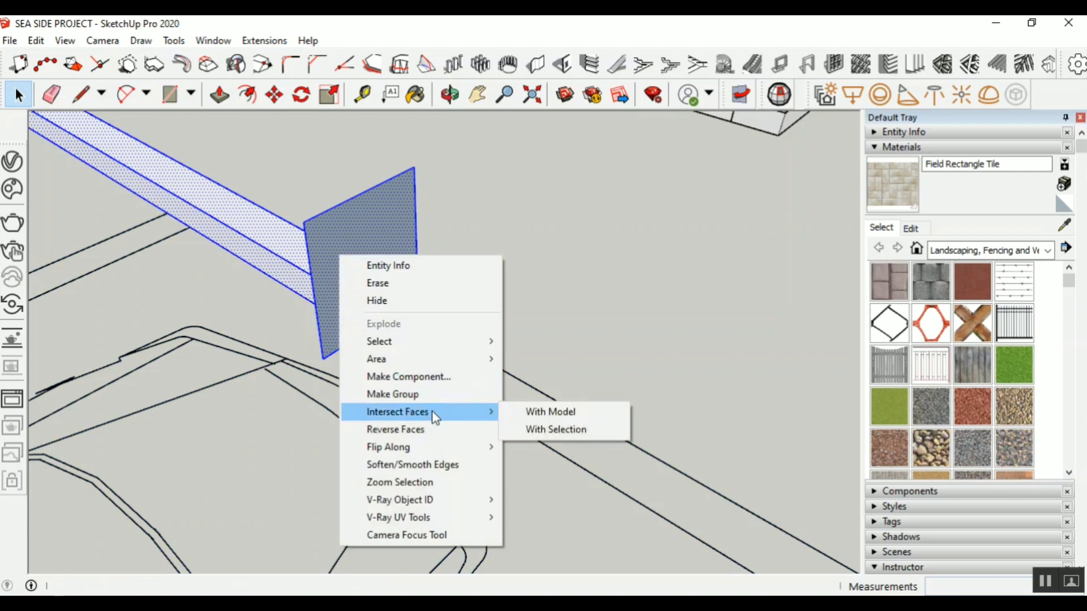
{"action": "left_click", "coordinate": [577, 414]}
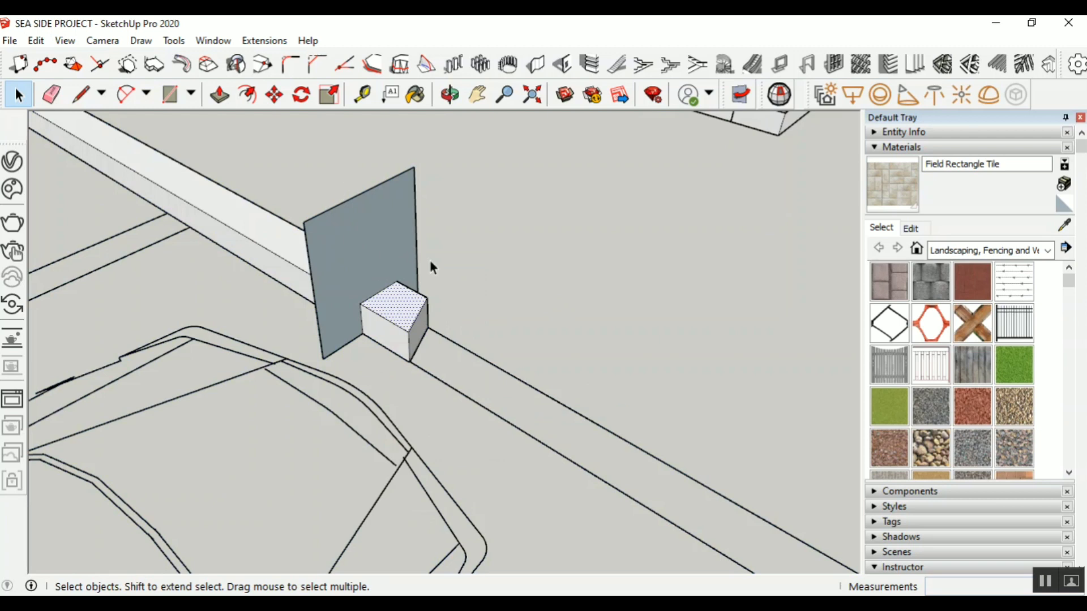
Delete the faces and edges of the kerb's angled end piece that sticks out beyond the upright rectangle
{"action": "key", "text": "Delete"}
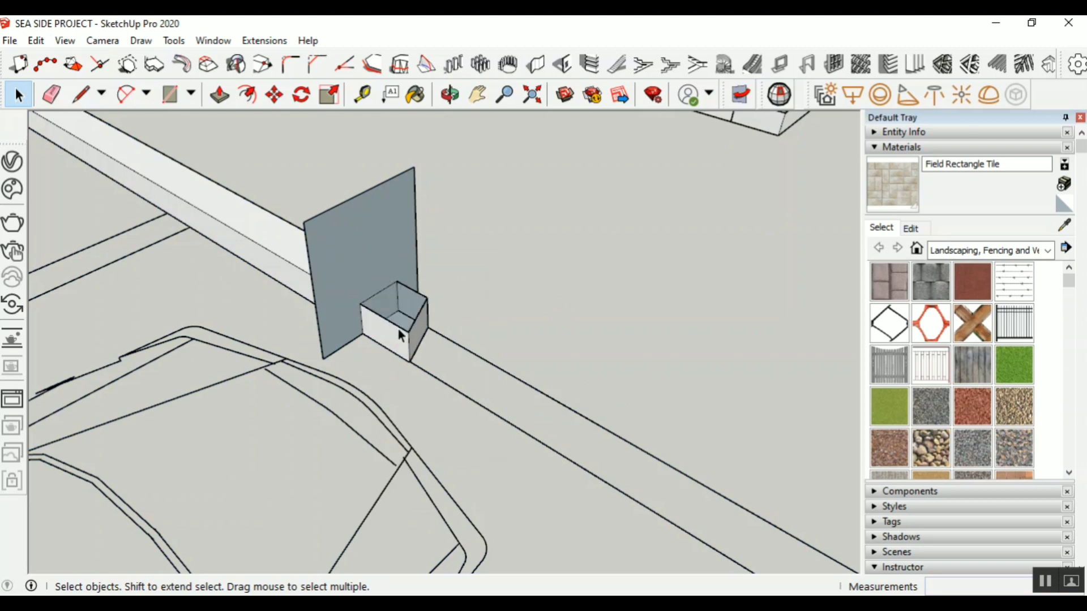
{"action": "key", "text": "Delete"}
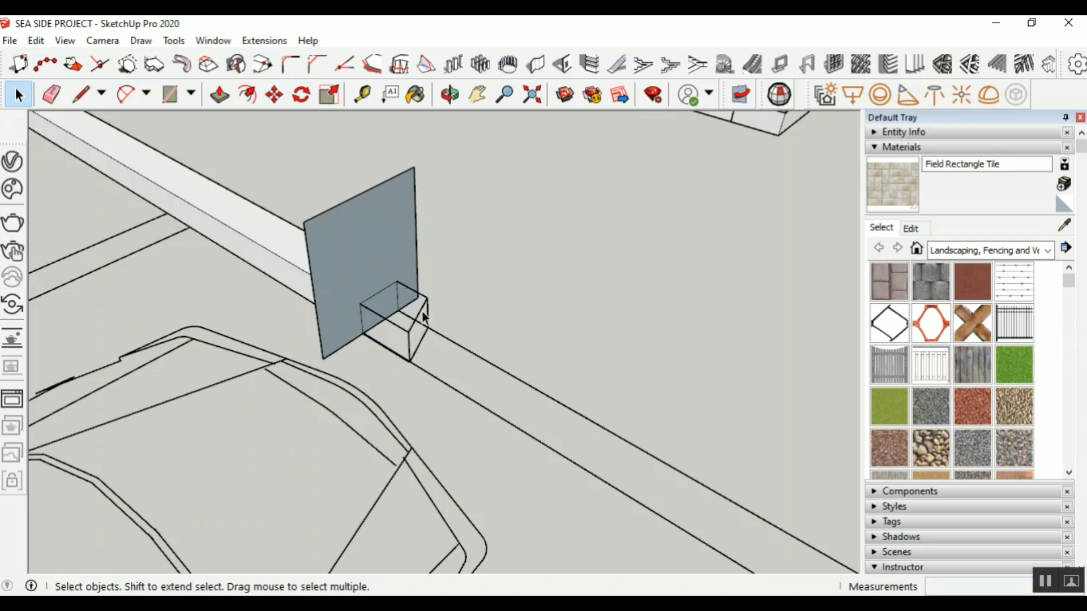
{"action": "left_click_drag", "start_coordinate": [430, 302], "coordinate": [396, 339]}
{"action": "key", "text": "Delete"}
{"action": "scroll", "coordinate": [409, 334], "scroll_direction": "up", "scroll_amount": 1}
{"action": "key", "text": "Delete"}
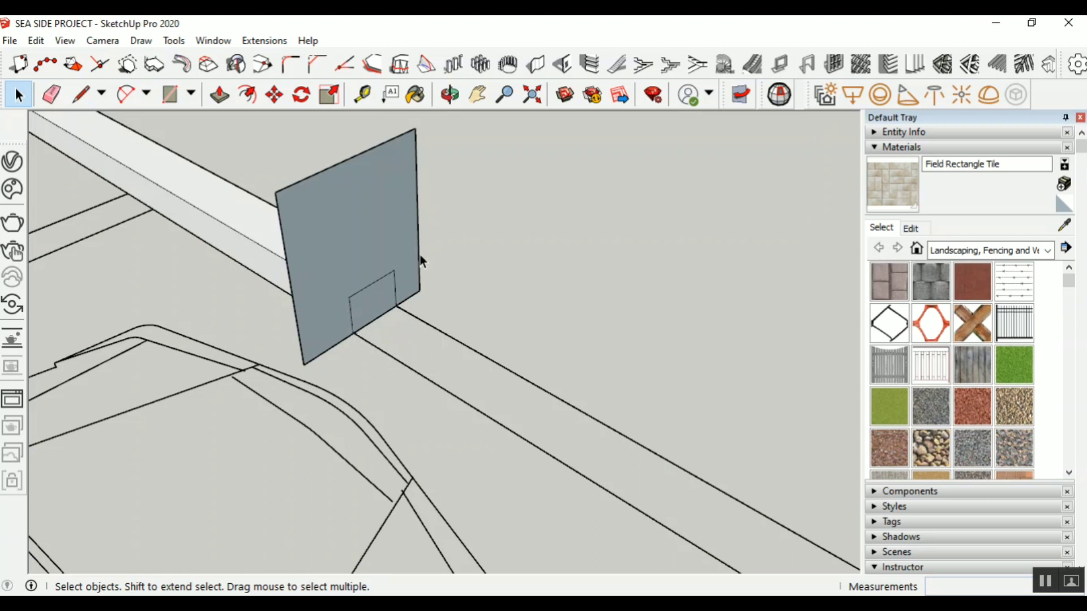
Delete the upright rectangle's face and its side and base edges next to the kerb's cut end
{"action": "scroll", "coordinate": [423, 260], "scroll_direction": "down", "scroll_amount": 2}
{"action": "scroll", "coordinate": [401, 242], "scroll_direction": "up", "scroll_amount": 1}
{"action": "left_click", "coordinate": [400, 243]}
{"action": "key", "text": "Delete"}
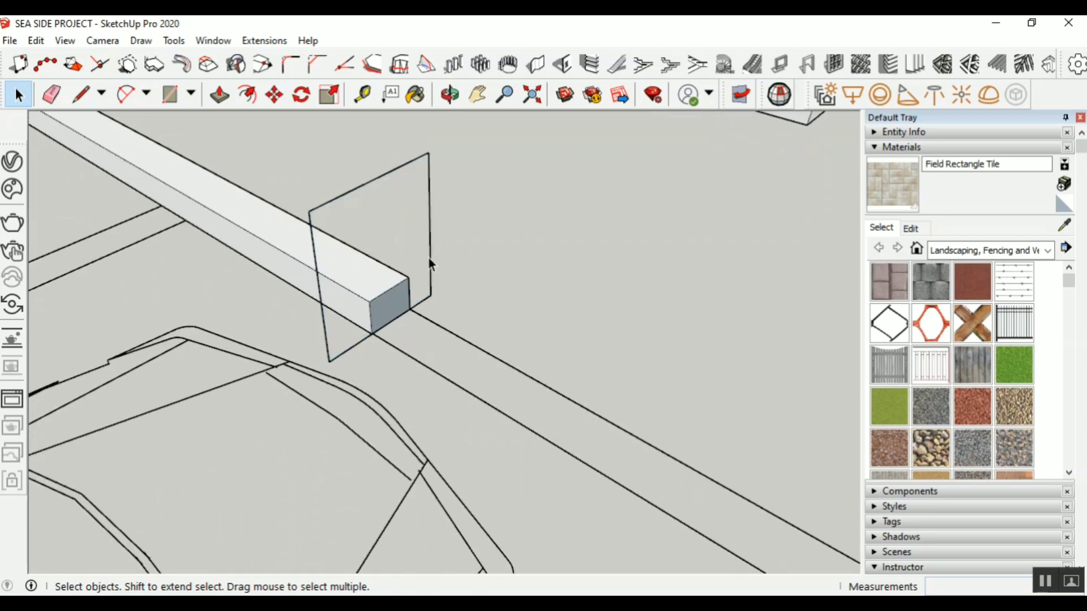
{"action": "scroll", "coordinate": [333, 342], "scroll_direction": "up", "scroll_amount": 2}
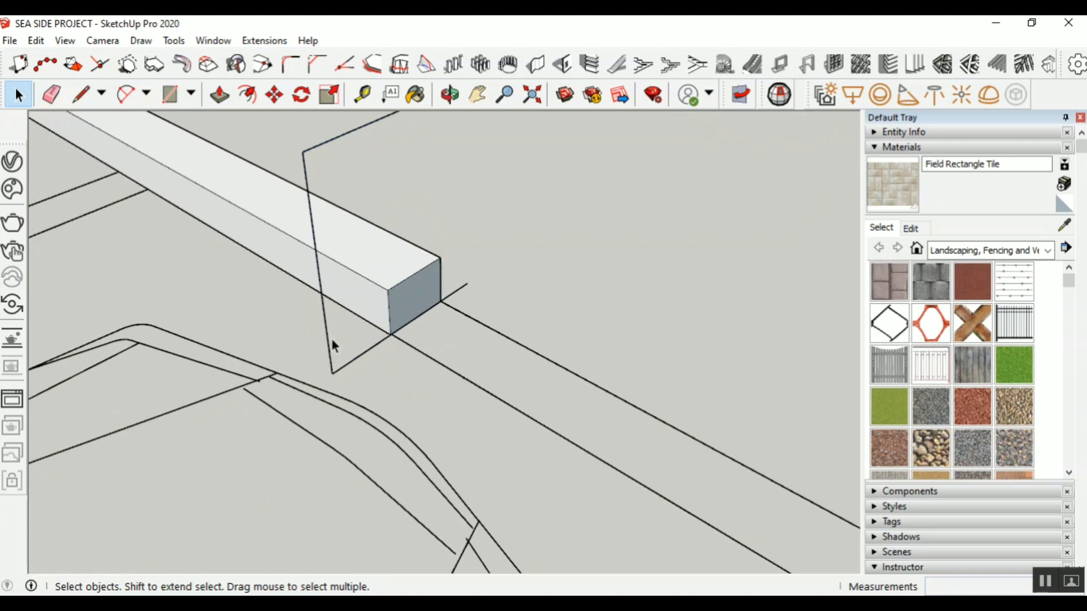
{"action": "left_click_drag", "start_coordinate": [327, 383], "coordinate": [329, 384]}
{"action": "key", "text": "Delete"}
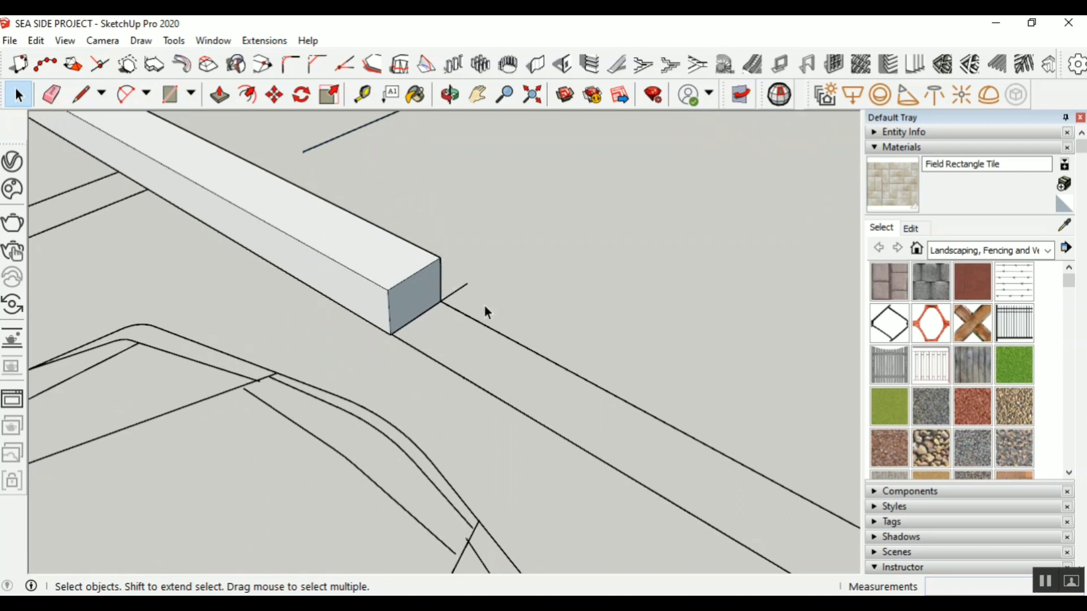
Delete the rectangle's leftover edge stub beside the kerb end and its remaining upper edge
{"action": "scroll", "coordinate": [440, 346], "scroll_direction": "down", "scroll_amount": 1}
{"action": "scroll", "coordinate": [451, 307], "scroll_direction": "up", "scroll_amount": 1}
{"action": "left_click", "coordinate": [452, 303]}
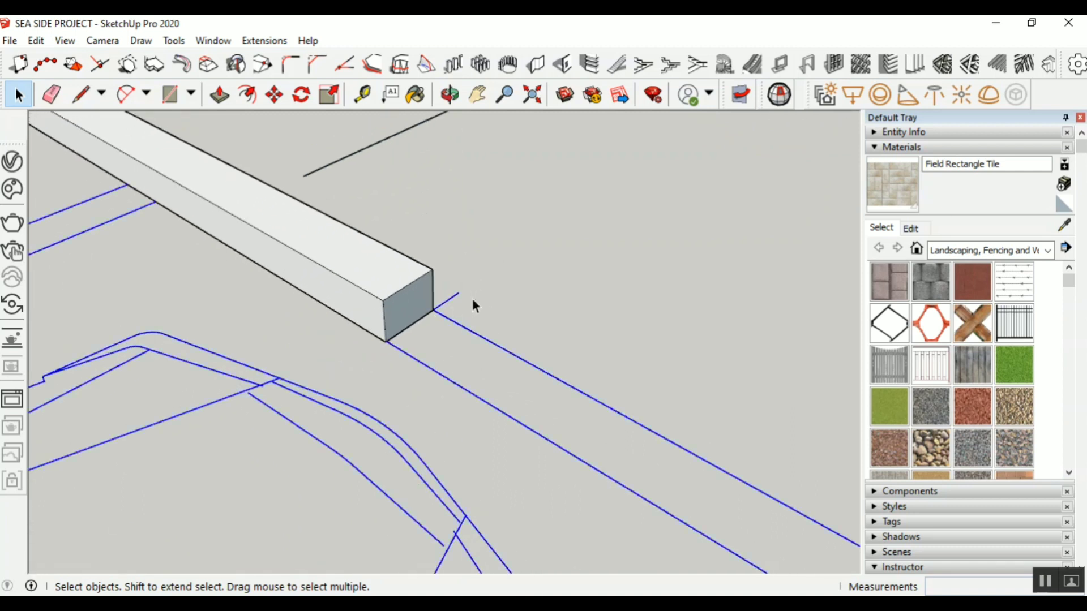
{"action": "left_click", "coordinate": [482, 295]}
{"action": "left_click_drag", "start_coordinate": [473, 284], "coordinate": [451, 299]}
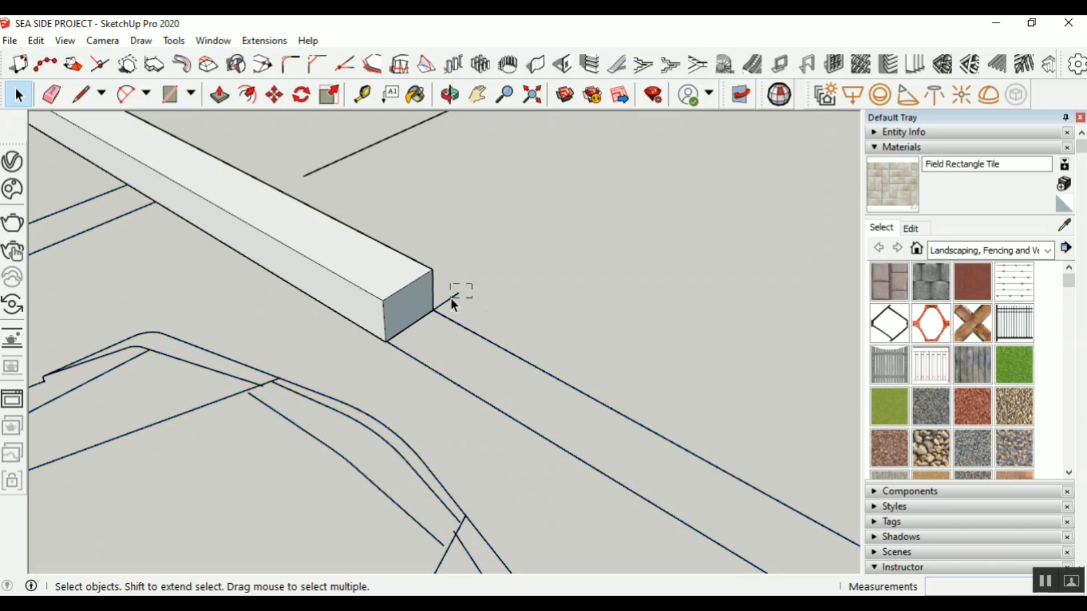
{"action": "key", "text": "Delete"}
{"action": "scroll", "coordinate": [471, 314], "scroll_direction": "down", "scroll_amount": 2}
{"action": "left_click_drag", "start_coordinate": [455, 204], "coordinate": [367, 175]}
{"action": "key", "text": "Delete"}
Try extending the straight kerb's cut end with Push/Pull along the parking bays to the edge of the paved walkway
{"action": "scroll", "coordinate": [451, 315], "scroll_direction": "down", "scroll_amount": 5}
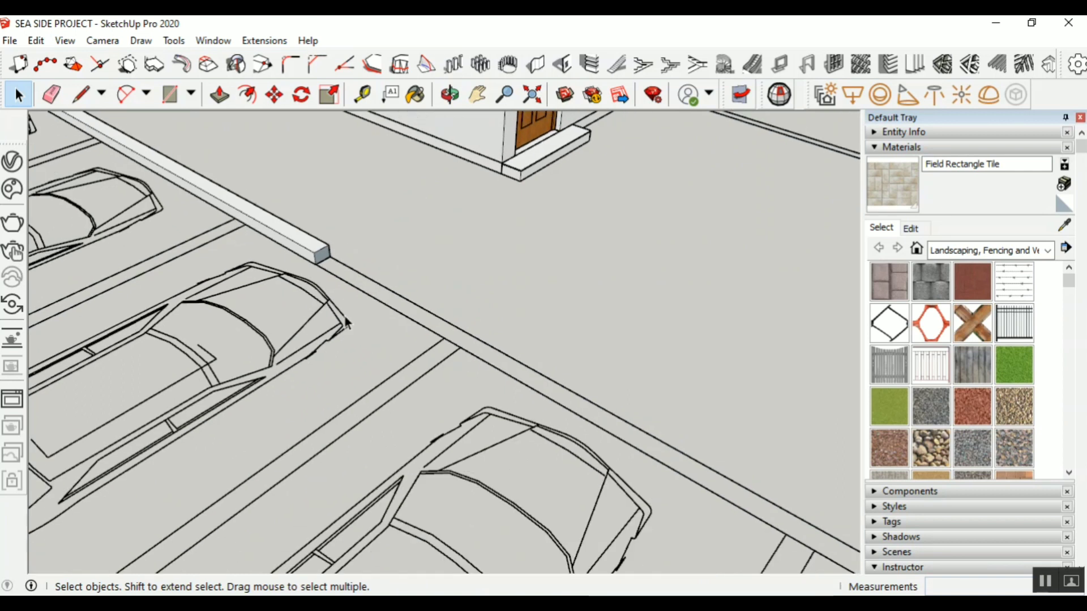
{"action": "scroll", "coordinate": [399, 350], "scroll_direction": "down", "scroll_amount": 1}
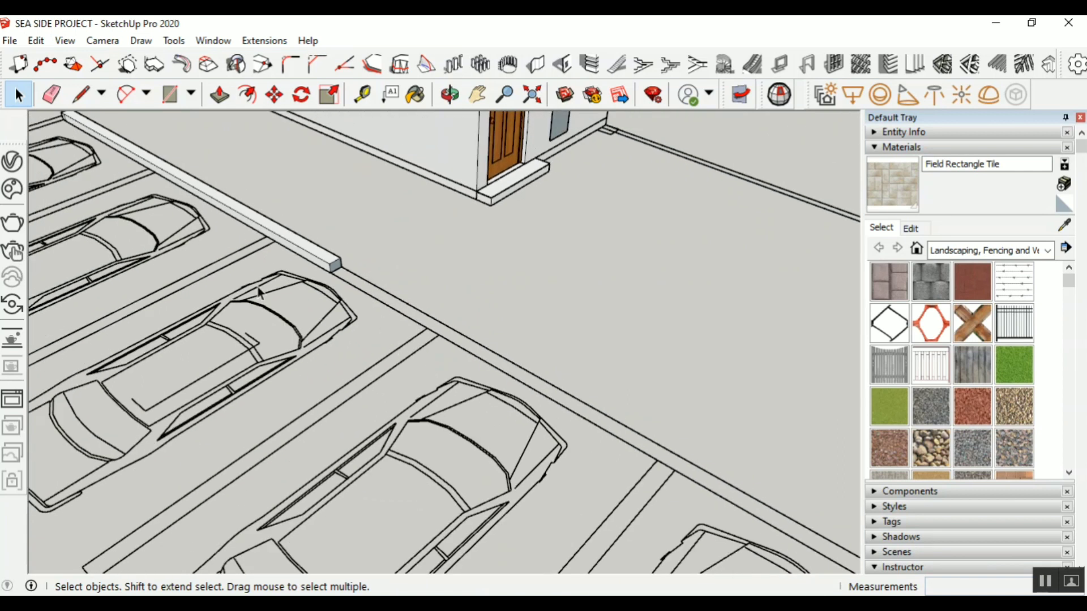
{"action": "scroll", "coordinate": [342, 281], "scroll_direction": "up", "scroll_amount": 3}
{"action": "left_click", "coordinate": [330, 266]}
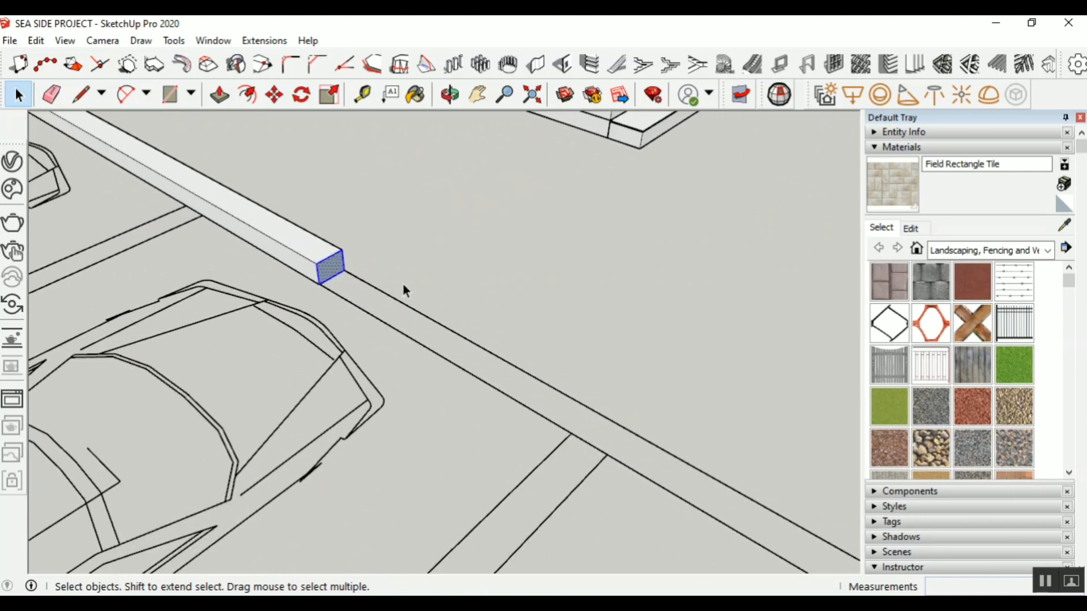
{"action": "left_click", "coordinate": [220, 94]}
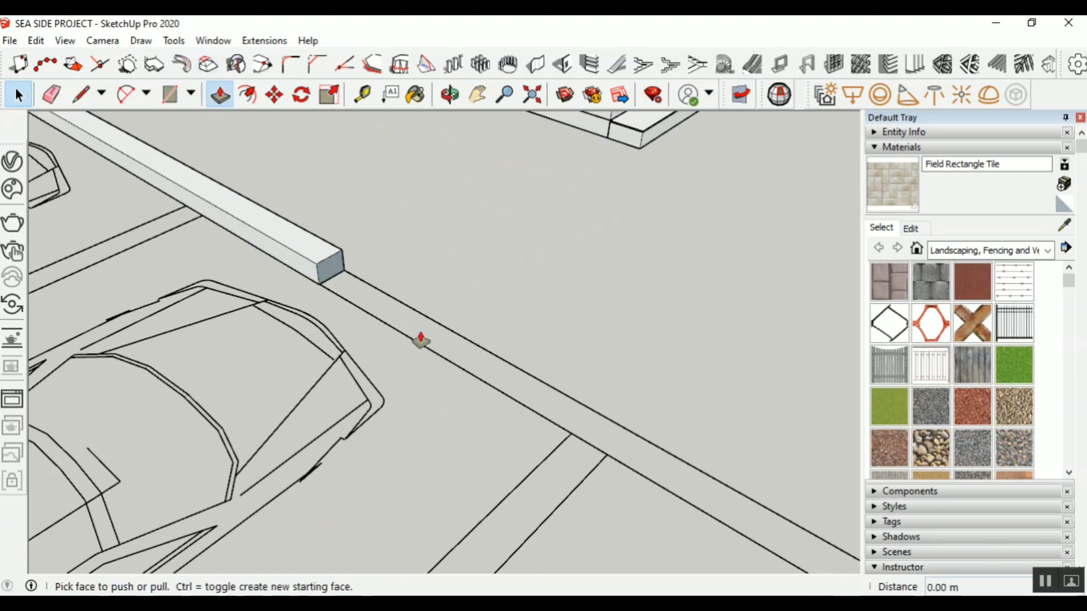
{"action": "left_click", "coordinate": [333, 274]}
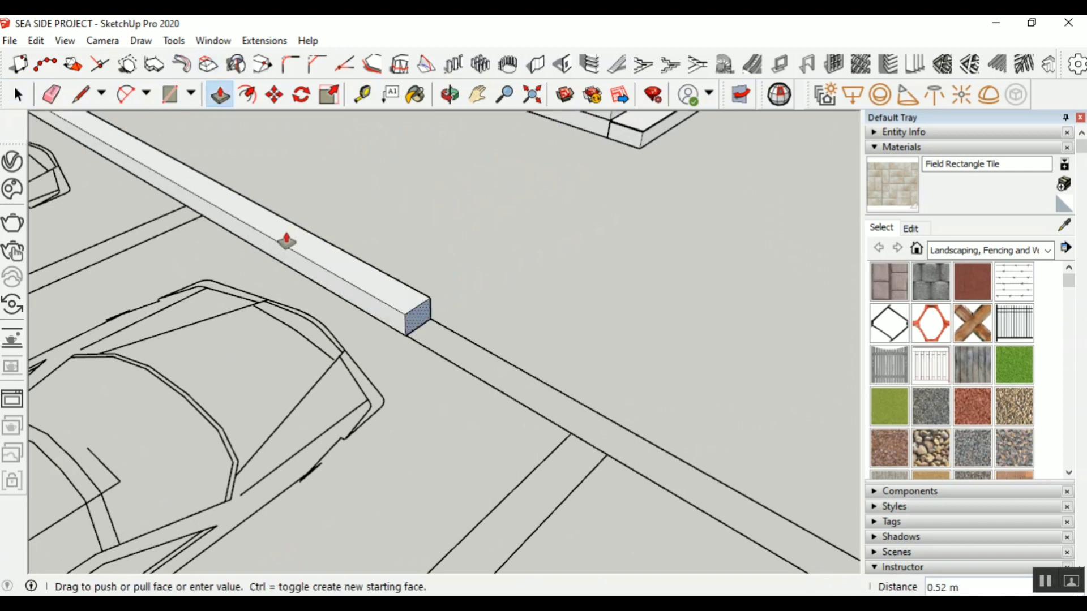
{"action": "scroll", "coordinate": [281, 236], "scroll_direction": "down", "scroll_amount": 2}
{"action": "scroll", "coordinate": [274, 233], "scroll_direction": "down", "scroll_amount": 4}
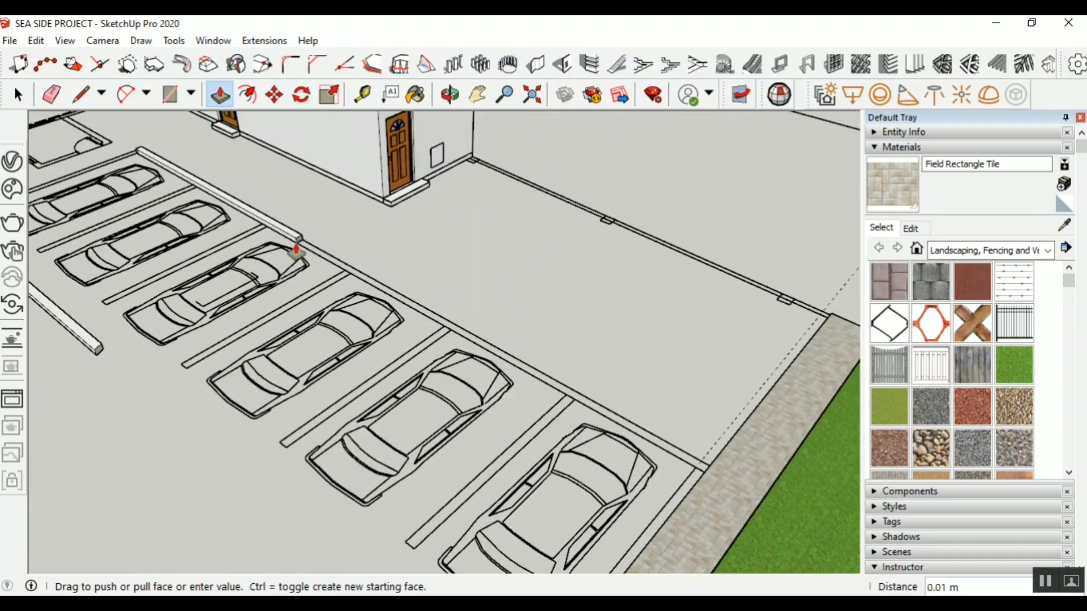
{"action": "scroll", "coordinate": [475, 356], "scroll_direction": "up", "scroll_amount": 2}
{"action": "scroll", "coordinate": [635, 437], "scroll_direction": "up", "scroll_amount": 5}
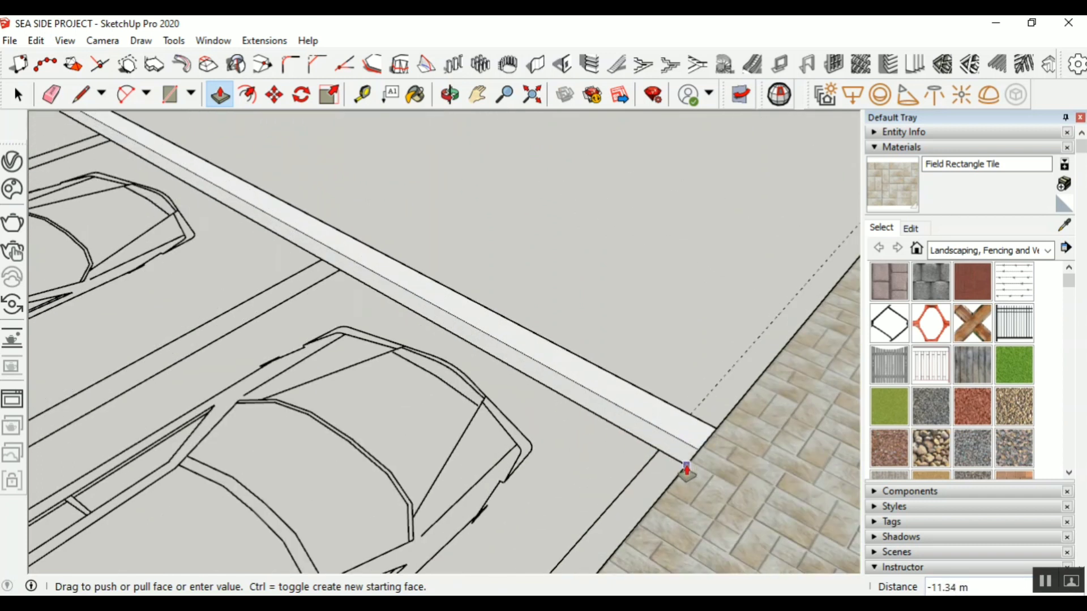
{"action": "left_click", "coordinate": [686, 470]}
{"action": "scroll", "coordinate": [640, 436], "scroll_direction": "down", "scroll_amount": 2}
{"action": "scroll", "coordinate": [643, 430], "scroll_direction": "down", "scroll_amount": 3}
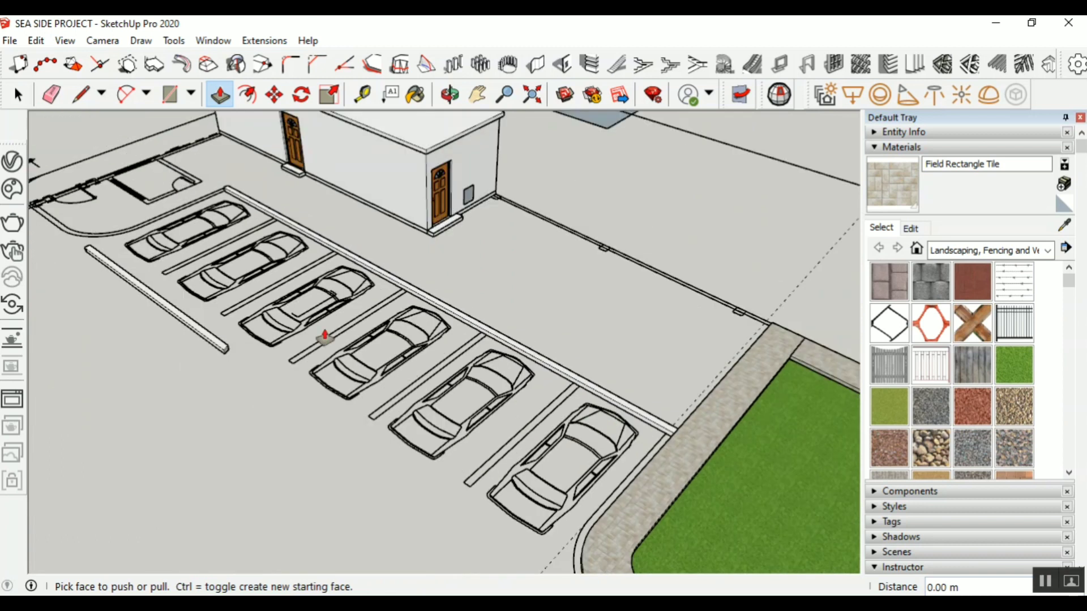
{"action": "scroll", "coordinate": [211, 225], "scroll_direction": "up", "scroll_amount": 2}
{"action": "left_click", "coordinate": [17, 95]}
{"action": "left_click", "coordinate": [17, 95]}
{"action": "scroll", "coordinate": [347, 291], "scroll_direction": "down", "scroll_amount": 2}
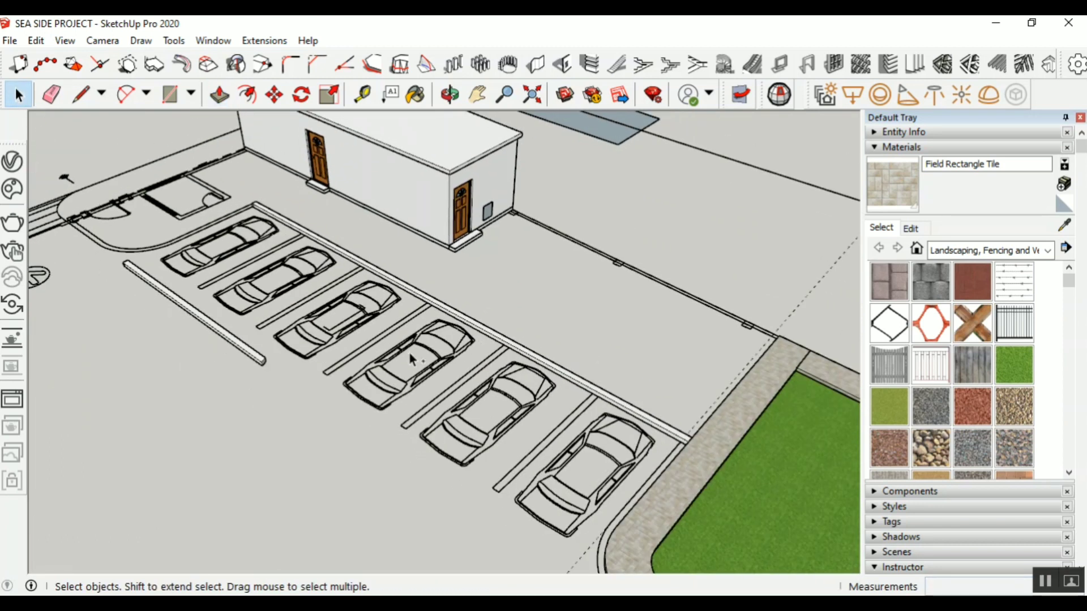
Copy the straight kerb's geometry onto the open ground beyond the spare kerb by the parking bays
{"action": "scroll", "coordinate": [342, 223], "scroll_direction": "up", "scroll_amount": 3}
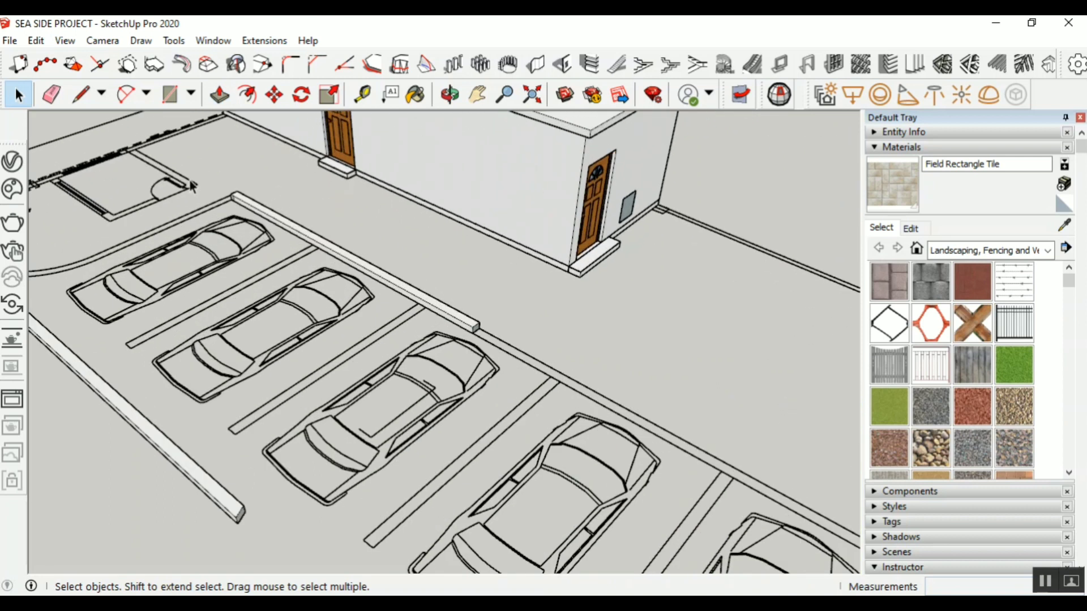
{"action": "left_click_drag", "start_coordinate": [218, 181], "coordinate": [509, 394]}
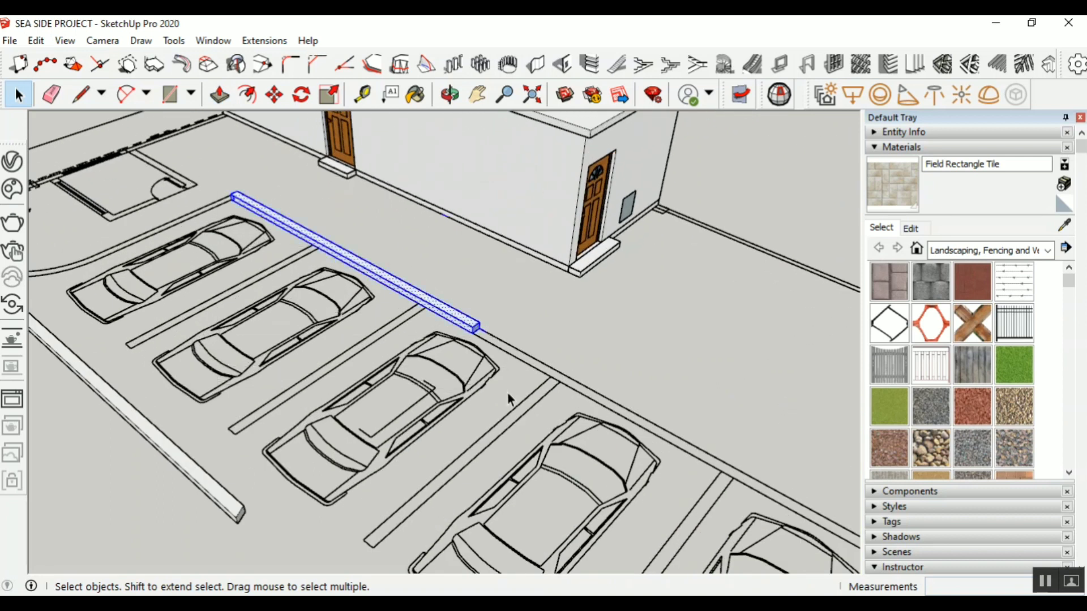
{"action": "right_click", "coordinate": [384, 275]}
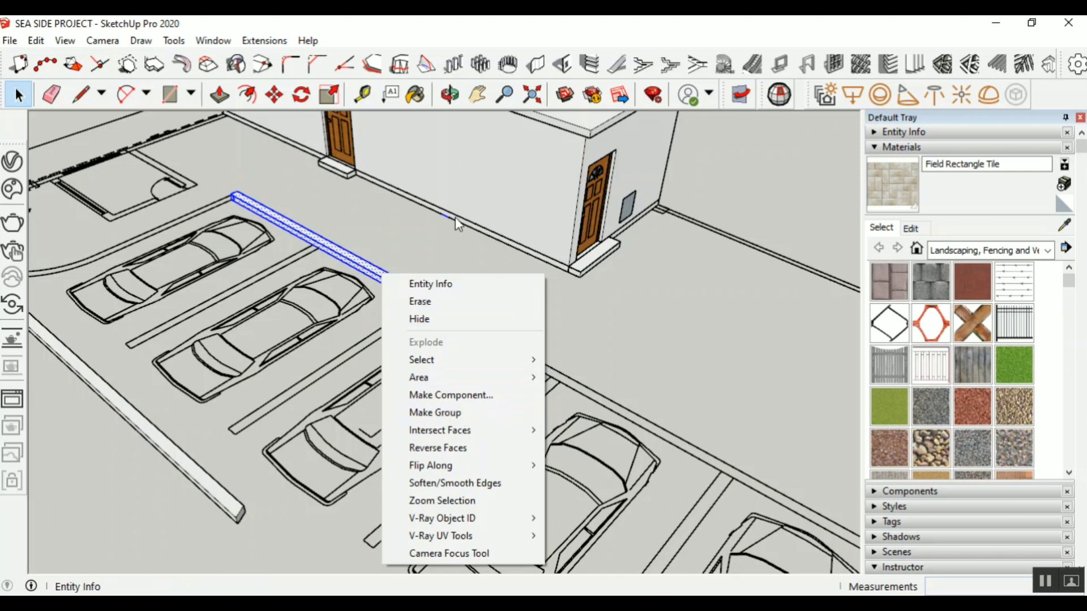
{"action": "left_click", "coordinate": [274, 94]}
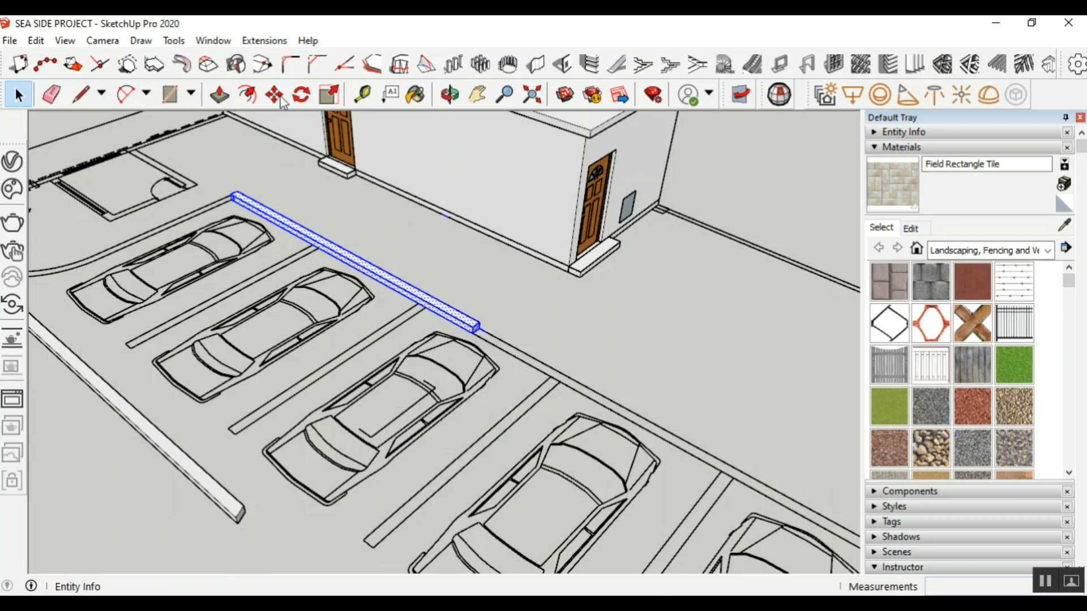
{"action": "left_click", "coordinate": [274, 94]}
{"action": "key", "text": "ctrl"}
{"action": "left_click", "coordinate": [367, 275]}
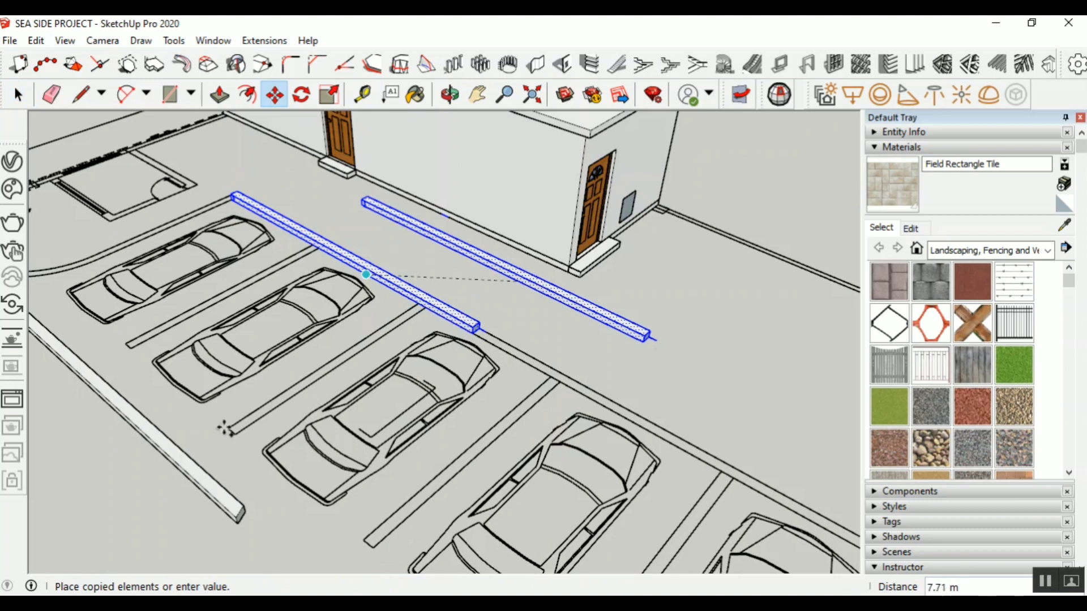
{"action": "scroll", "coordinate": [226, 425], "scroll_direction": "down", "scroll_amount": 3}
{"action": "left_click", "coordinate": [177, 467]}
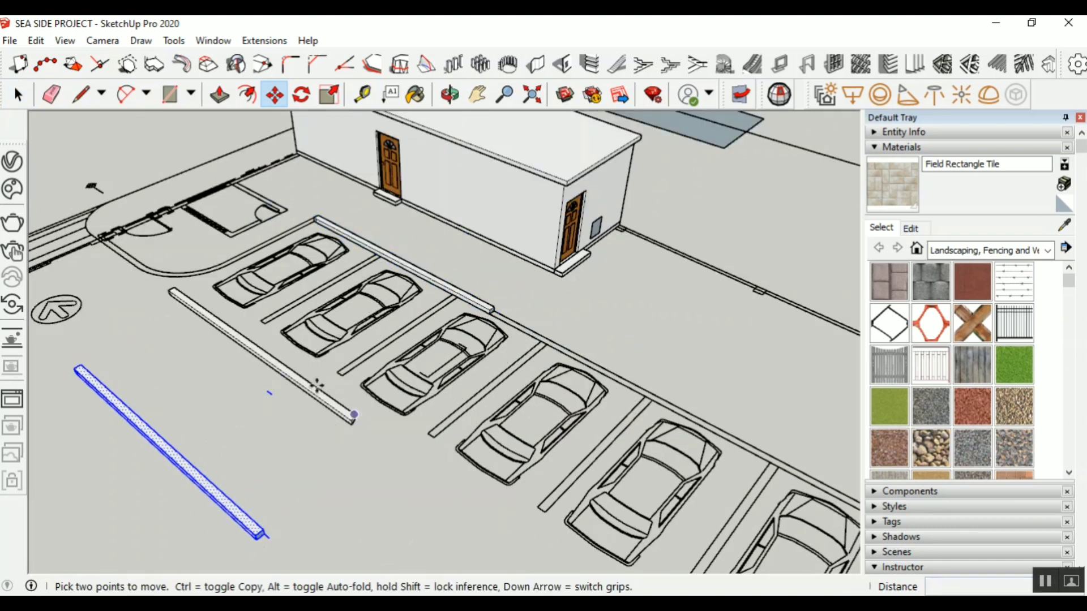
Delete the older spare kerb lying between the new copy and the parking bays
{"action": "left_click", "coordinate": [16, 96]}
{"action": "left_click", "coordinate": [13, 99]}
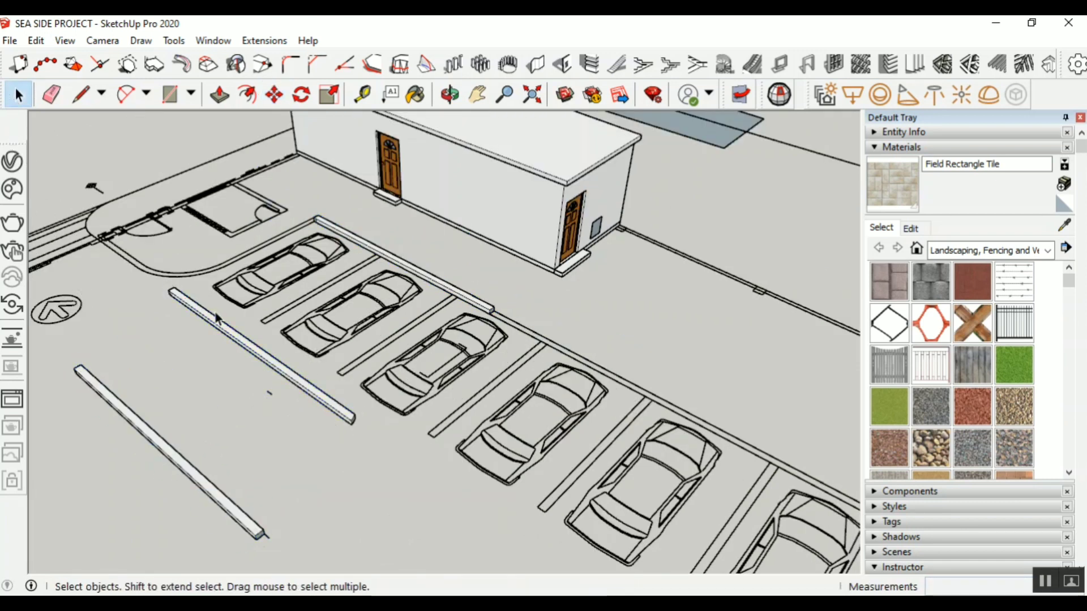
{"action": "left_click", "coordinate": [248, 343]}
{"action": "key", "text": "Delete"}
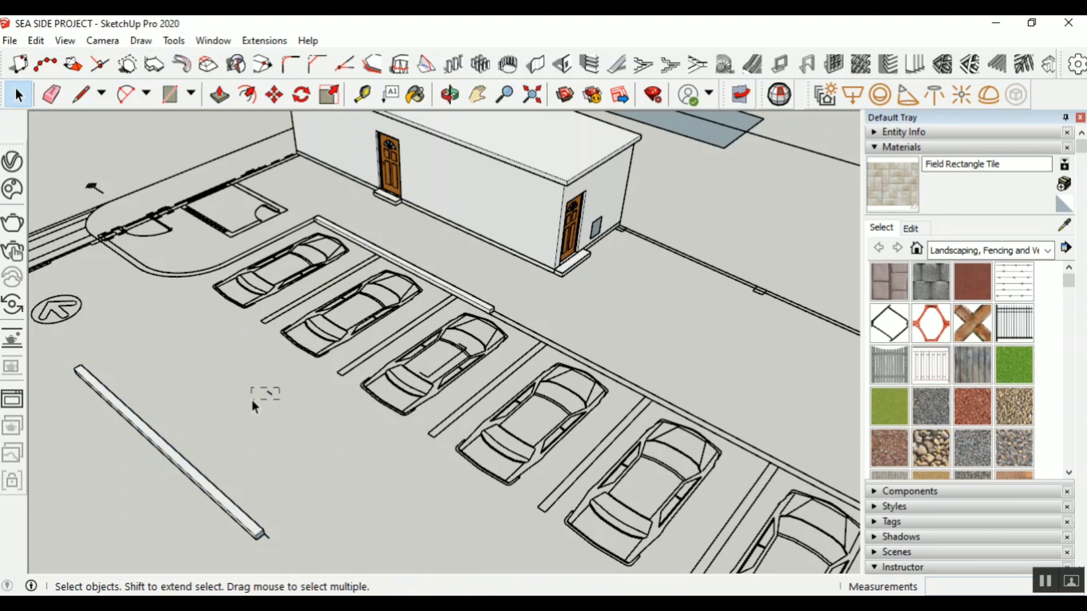
Group the loose faces and edges of the straight kerb in front of the parking bays
{"action": "scroll", "coordinate": [473, 320], "scroll_direction": "up", "scroll_amount": 4}
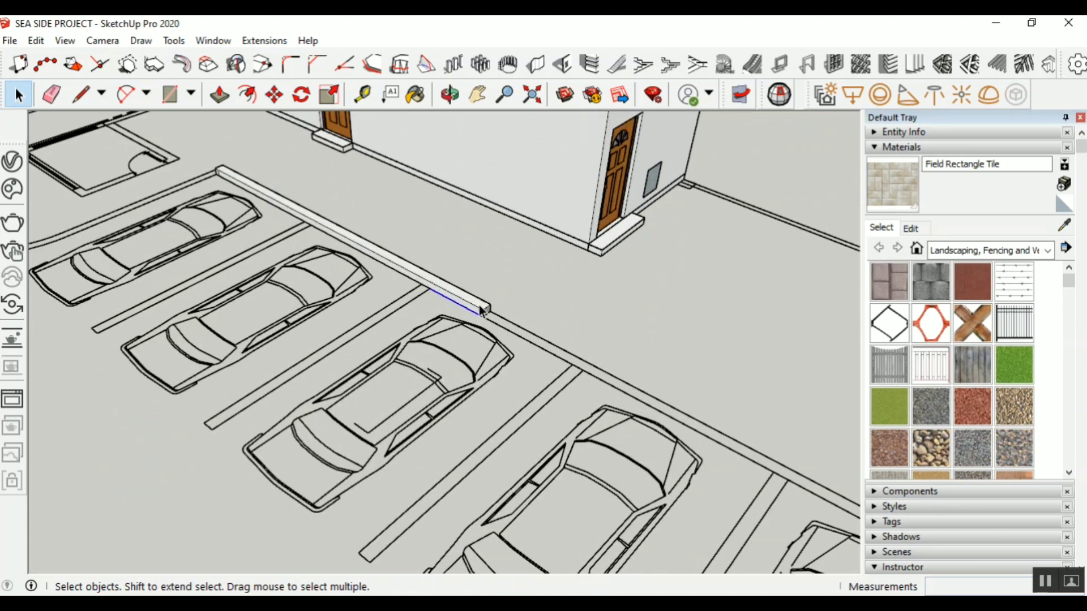
{"action": "scroll", "coordinate": [481, 312], "scroll_direction": "up", "scroll_amount": 2}
{"action": "left_click", "coordinate": [536, 286]}
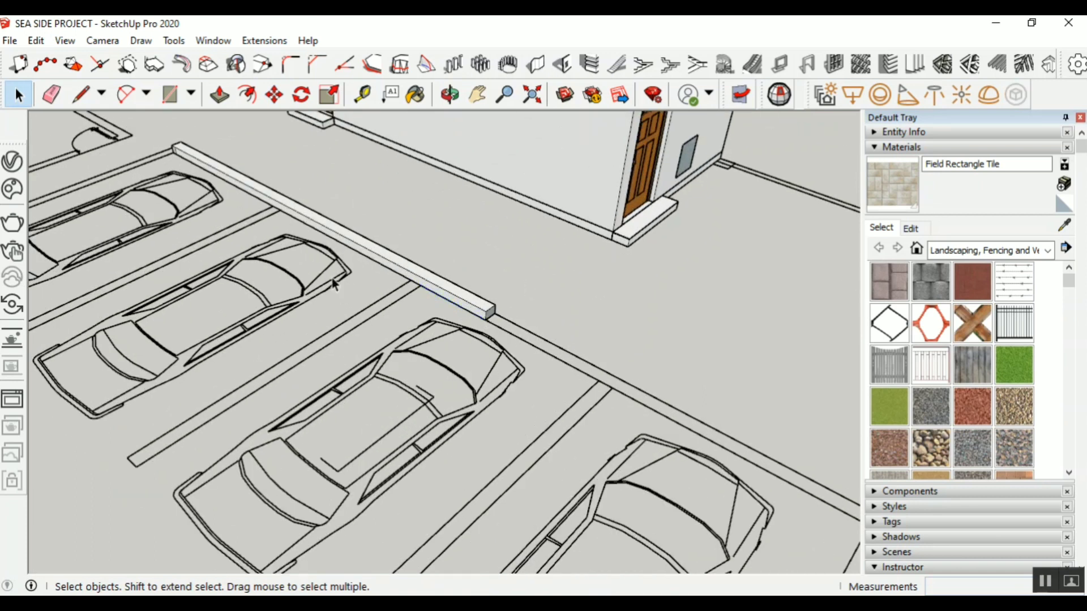
{"action": "scroll", "coordinate": [315, 266], "scroll_direction": "down", "scroll_amount": 2}
{"action": "left_click_drag", "start_coordinate": [182, 153], "coordinate": [495, 375]}
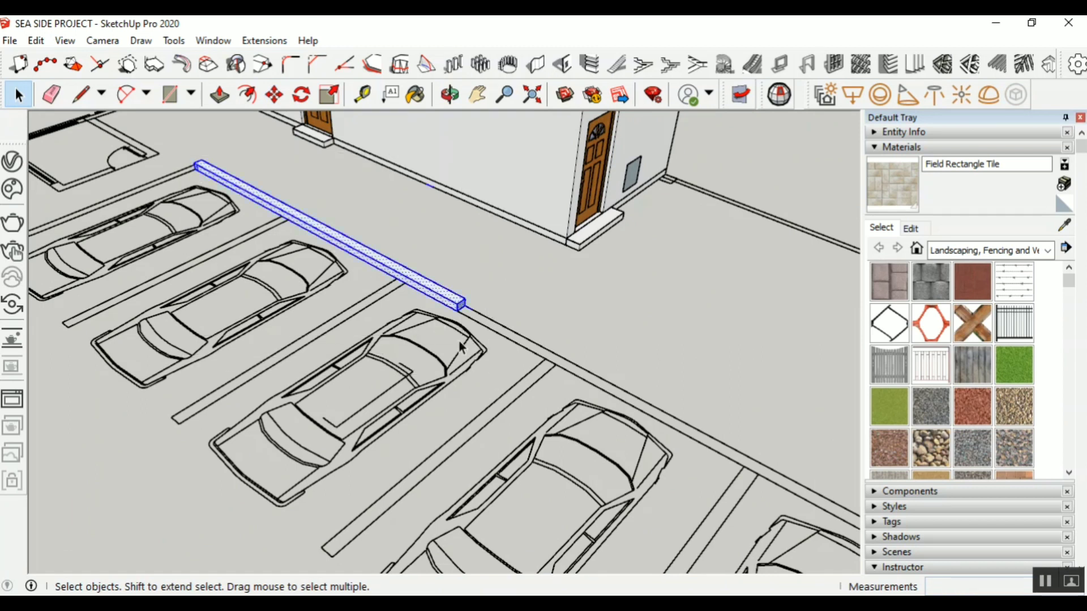
{"action": "right_click", "coordinate": [413, 281]}
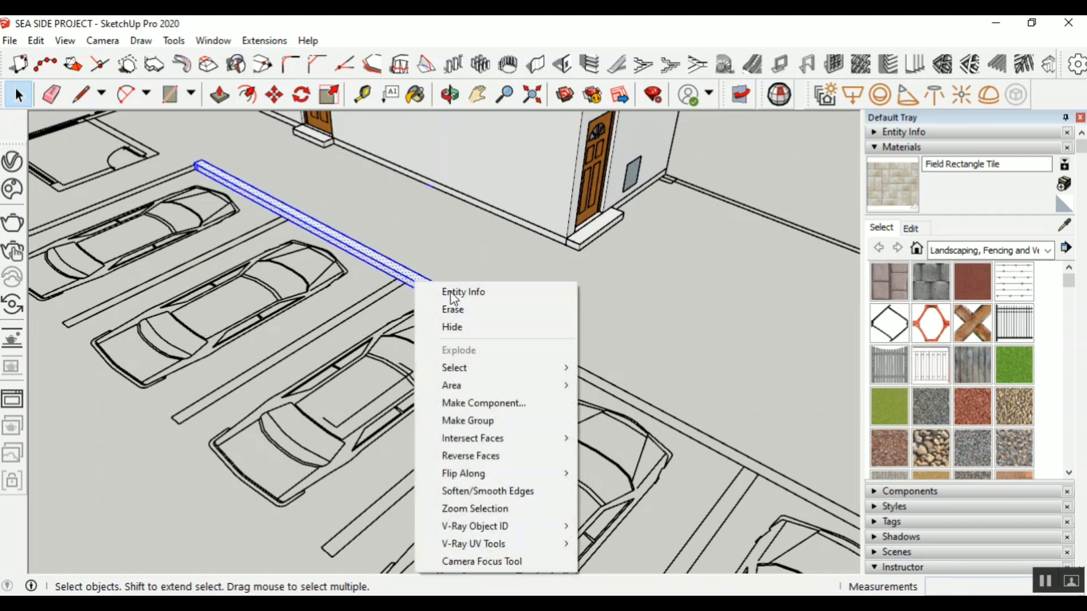
{"action": "left_click", "coordinate": [494, 421]}
{"action": "left_click", "coordinate": [486, 244]}
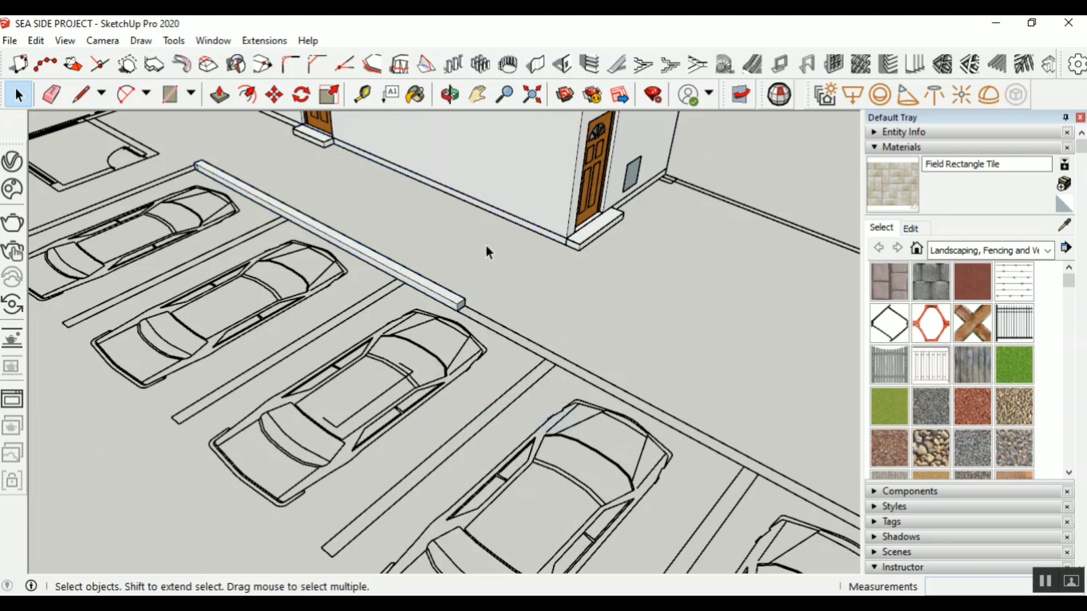
Open the kerb group, try to select the stray edge near the building wall, and leave the group
{"action": "left_click", "coordinate": [457, 299]}
{"action": "double_click", "coordinate": [456, 300]}
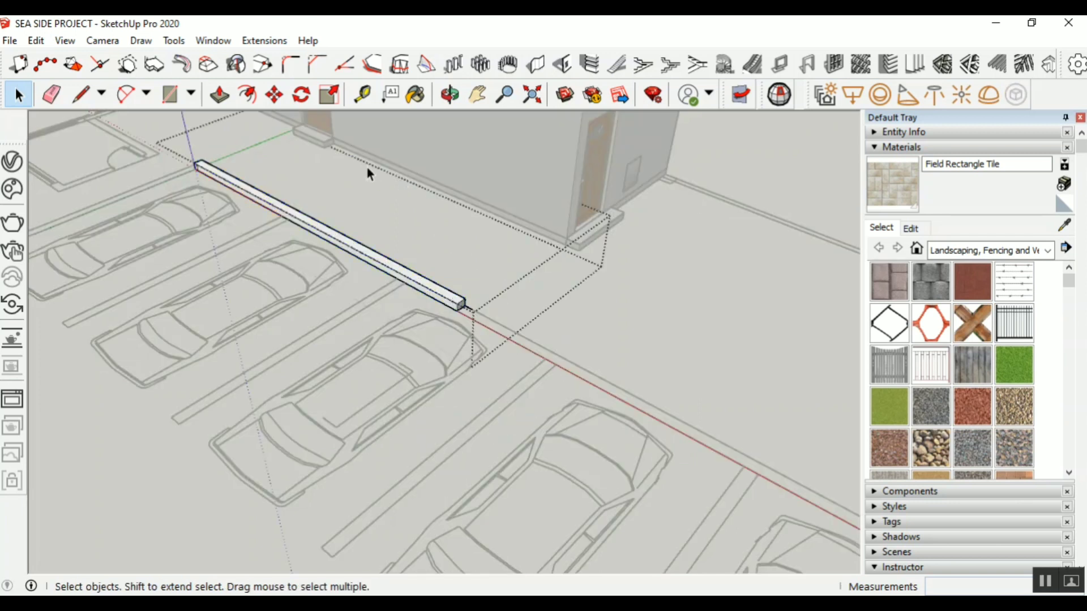
{"action": "left_click_drag", "start_coordinate": [365, 164], "coordinate": [455, 217]}
{"action": "left_click", "coordinate": [601, 325]}
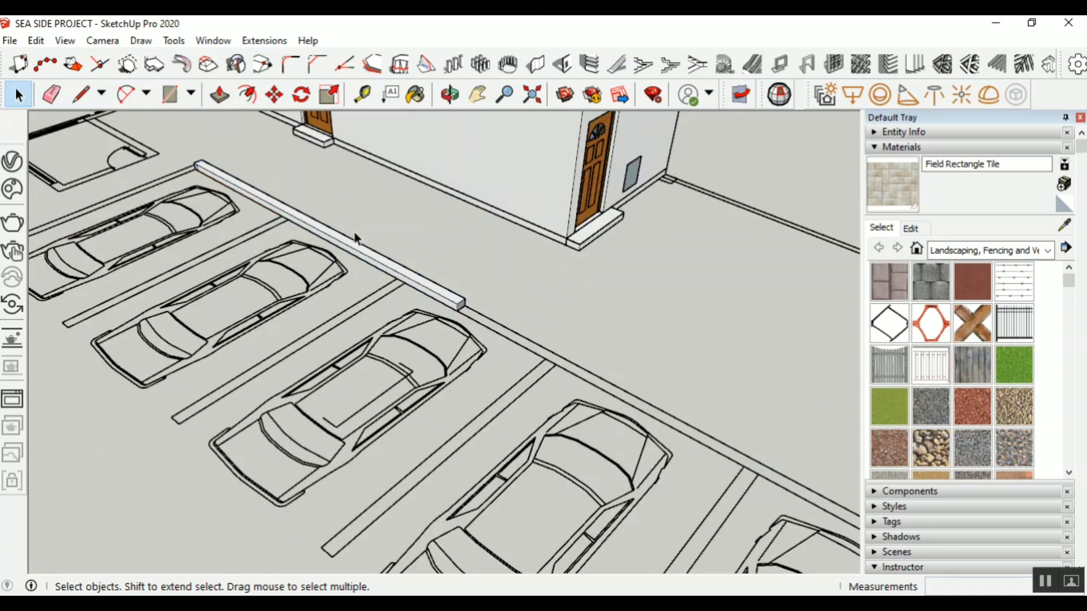
Group the straight kerb's geometry without the stray edge by the building wall, and open the group for editing
{"action": "left_click", "coordinate": [490, 254]}
{"action": "left_click", "coordinate": [616, 280]}
{"action": "left_click_drag", "start_coordinate": [191, 163], "coordinate": [498, 390]}
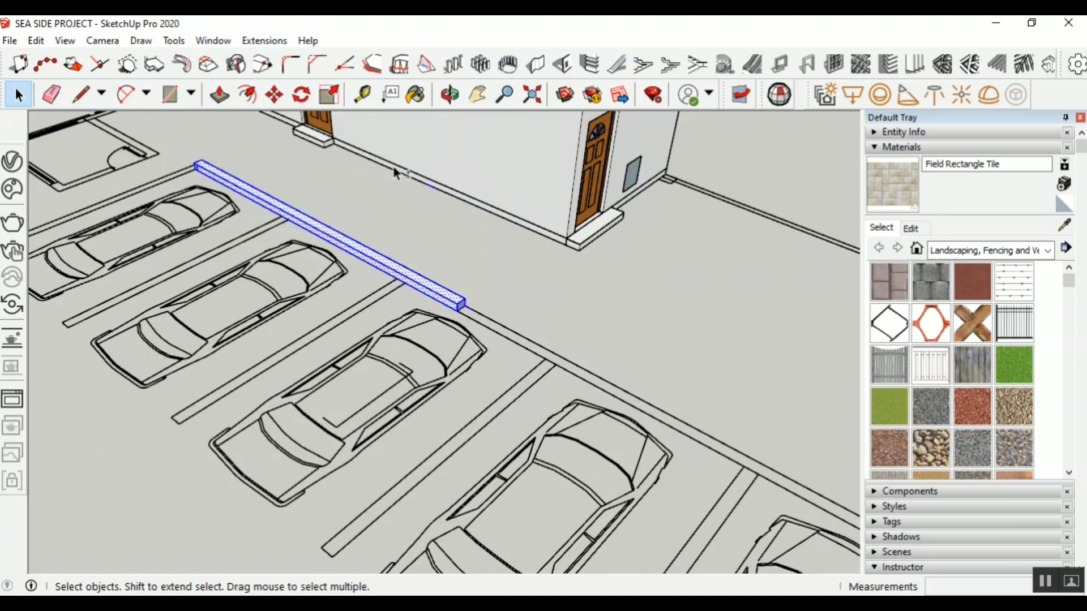
{"action": "left_click_drag", "start_coordinate": [395, 154], "coordinate": [511, 226]}
{"action": "left_click_drag", "start_coordinate": [363, 130], "coordinate": [501, 230]}
{"action": "right_click", "coordinate": [436, 294]}
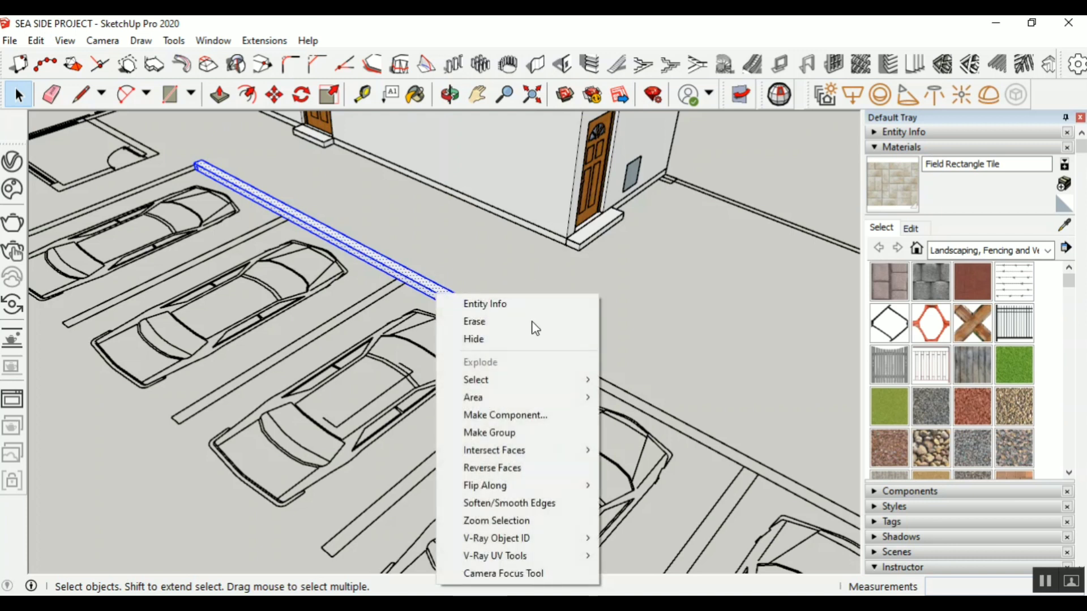
{"action": "left_click", "coordinate": [476, 432]}
{"action": "left_click", "coordinate": [484, 295]}
{"action": "scroll", "coordinate": [484, 302], "scroll_direction": "up", "scroll_amount": 2}
{"action": "double_click", "coordinate": [458, 305]}
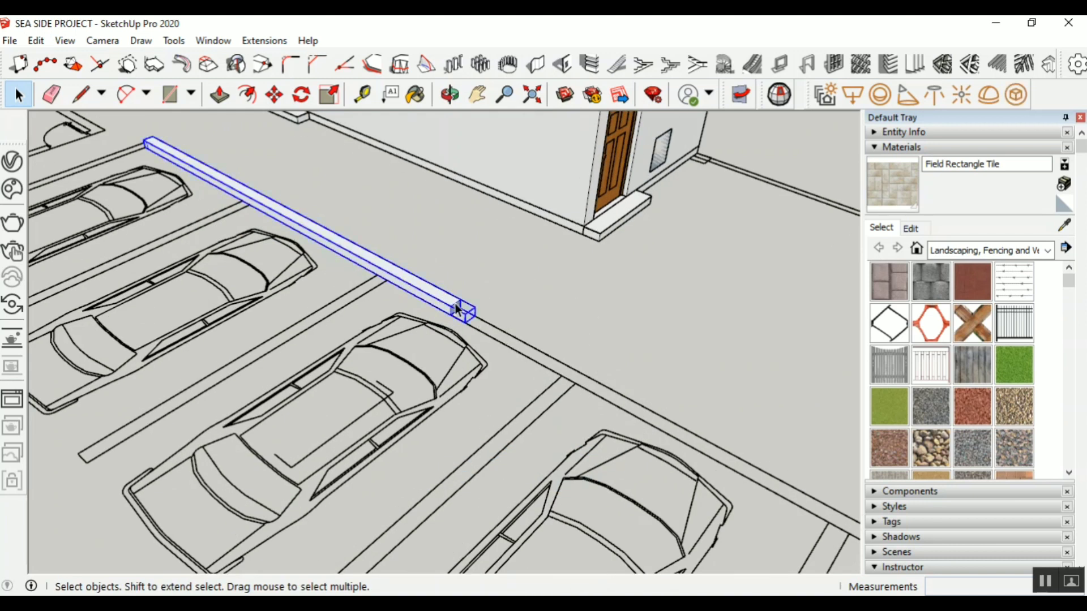
Extend the straight kerb about 11.34 m along the front of the parking bays to the paved walkway, using Push/Pull
{"action": "left_click", "coordinate": [219, 94]}
{"action": "scroll", "coordinate": [453, 311], "scroll_direction": "up", "scroll_amount": 3}
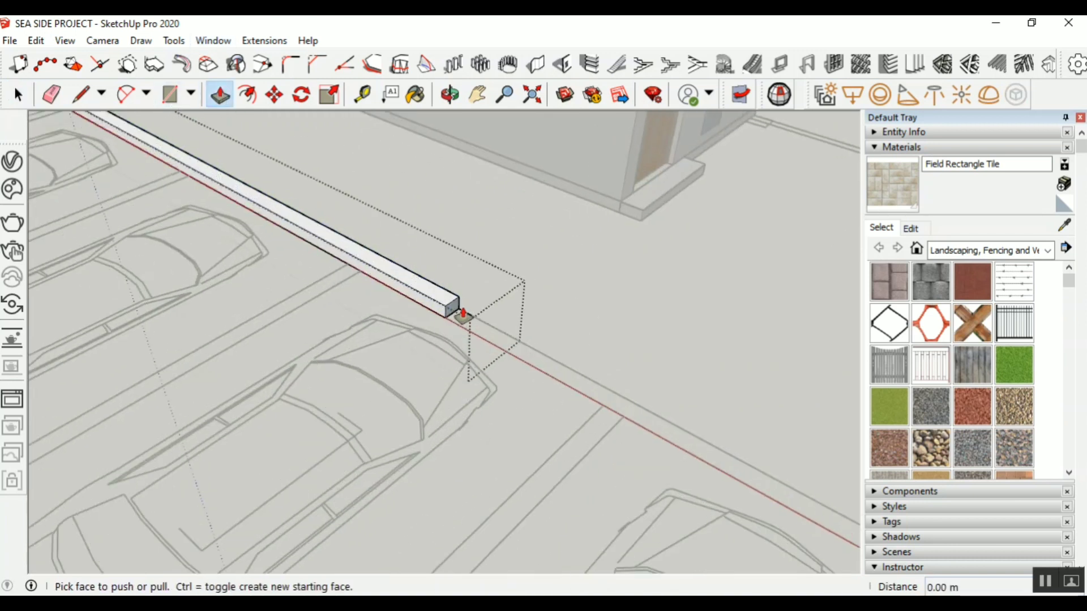
{"action": "left_click", "coordinate": [456, 312]}
{"action": "scroll", "coordinate": [437, 299], "scroll_direction": "down", "scroll_amount": 5}
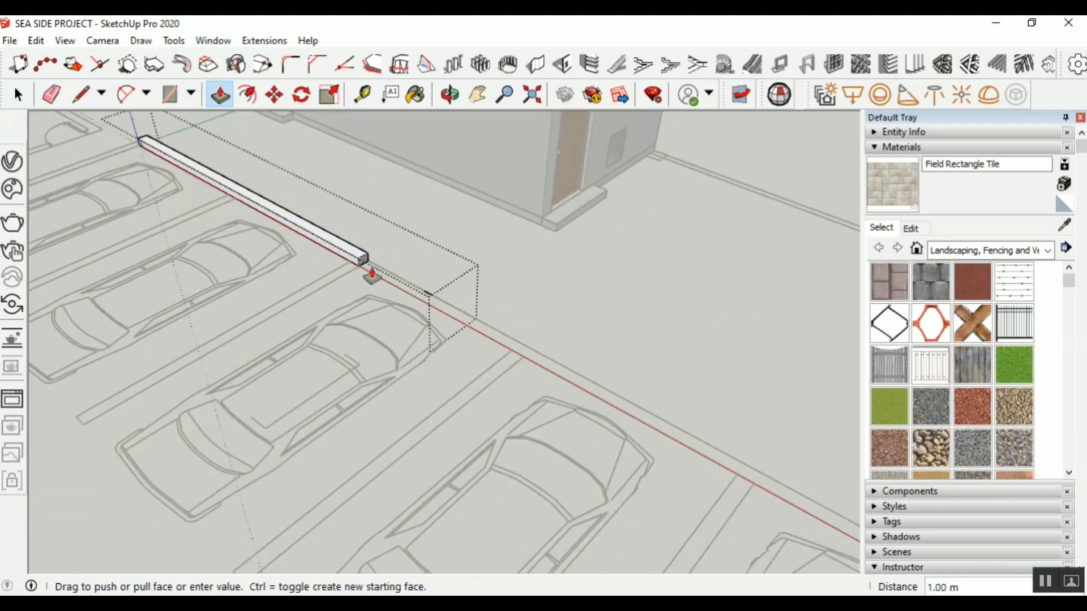
{"action": "scroll", "coordinate": [762, 490], "scroll_direction": "up", "scroll_amount": 4}
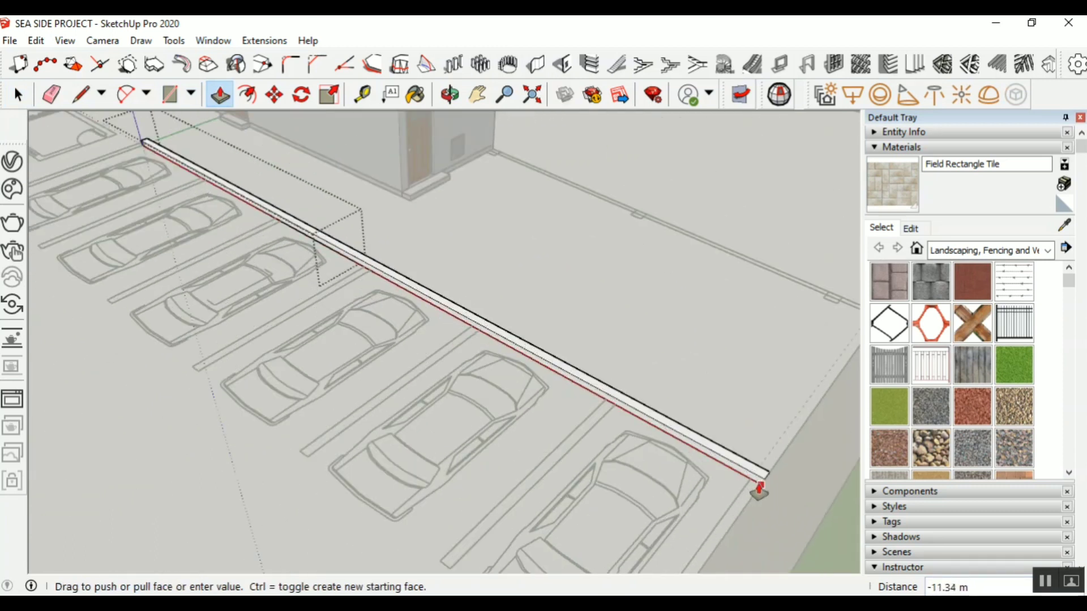
{"action": "left_click", "coordinate": [765, 492]}
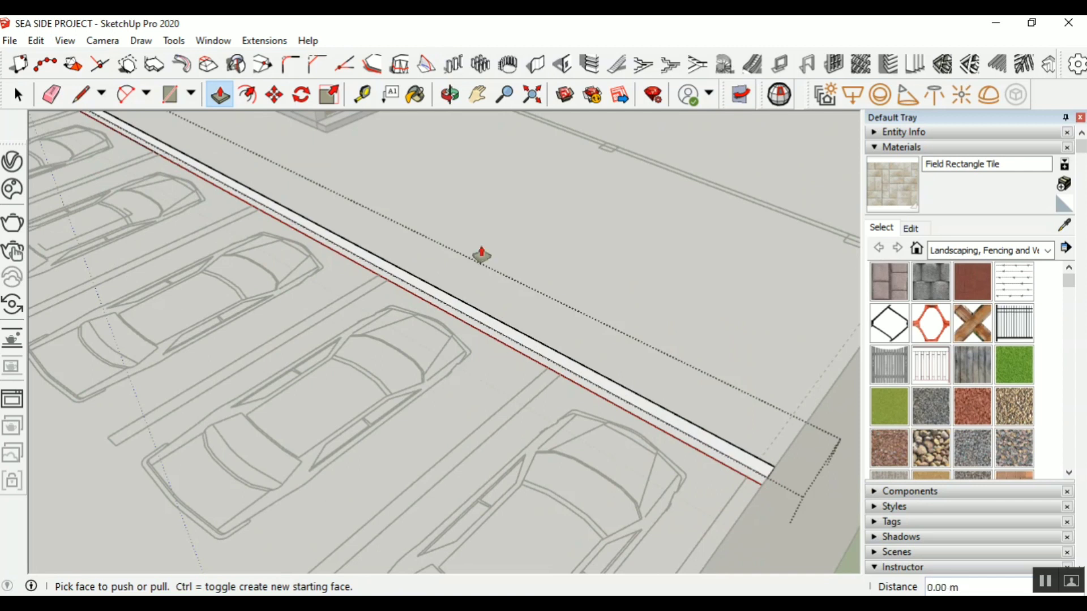
{"action": "key", "text": "space"}
{"action": "scroll", "coordinate": [517, 258], "scroll_direction": "down", "scroll_amount": 6}
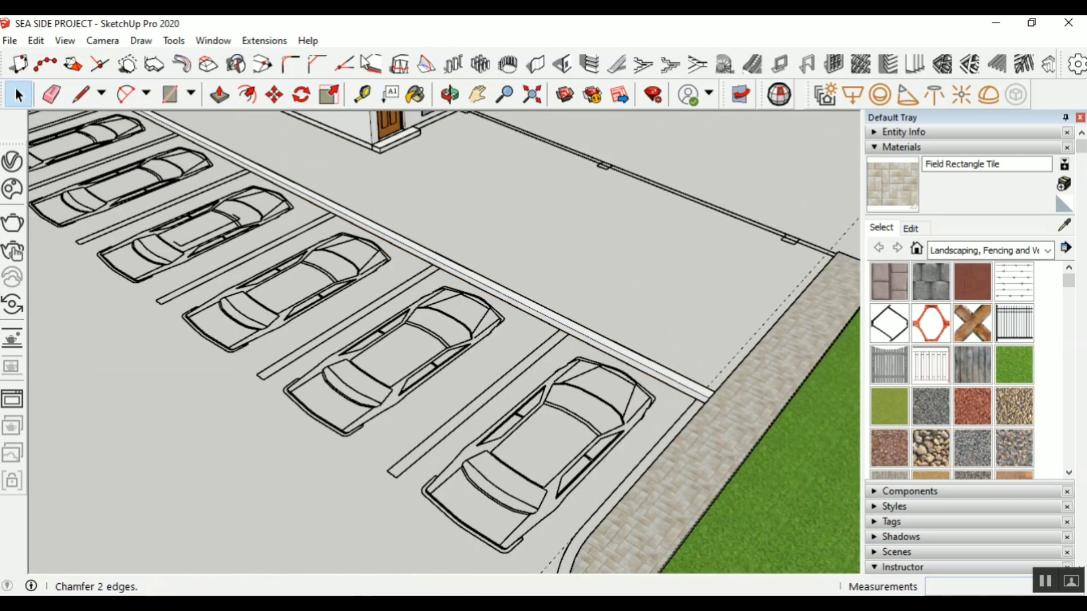
{"action": "middle_click_drag", "start_coordinate": [345, 313], "coordinate": [564, 311]}
Try to move the extended kerb away from the parking bays onto the driveway, and undo the move
{"action": "left_click", "coordinate": [481, 271]}
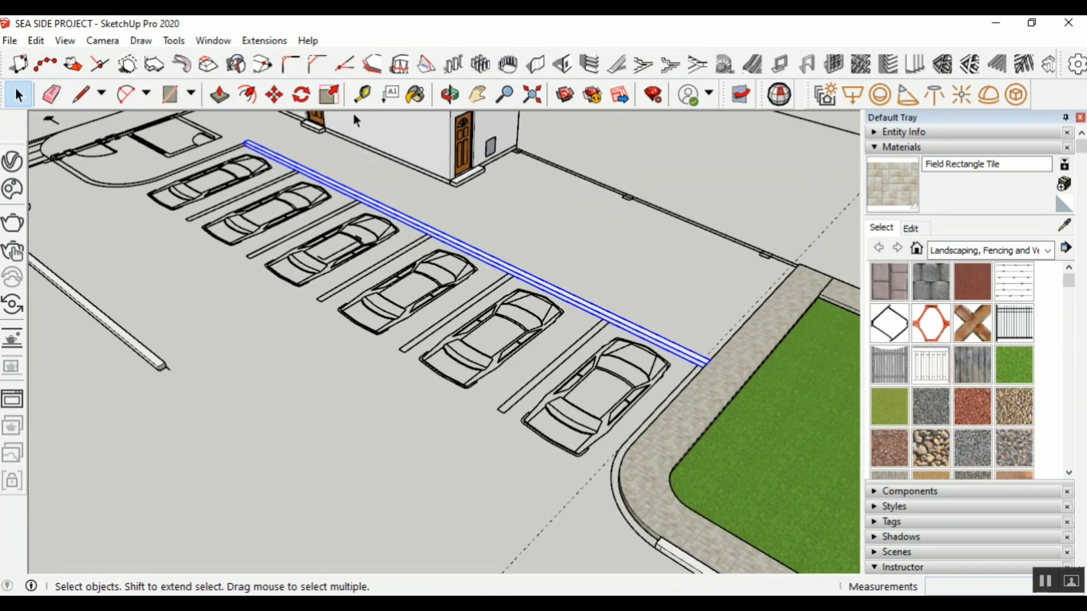
{"action": "left_click", "coordinate": [274, 94]}
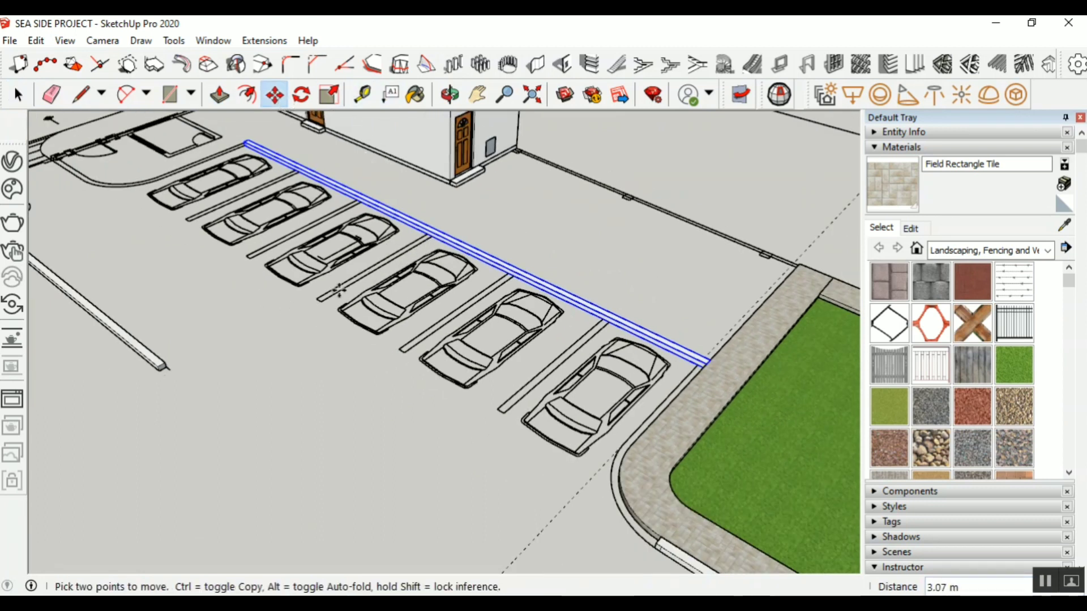
{"action": "left_click", "coordinate": [254, 353]}
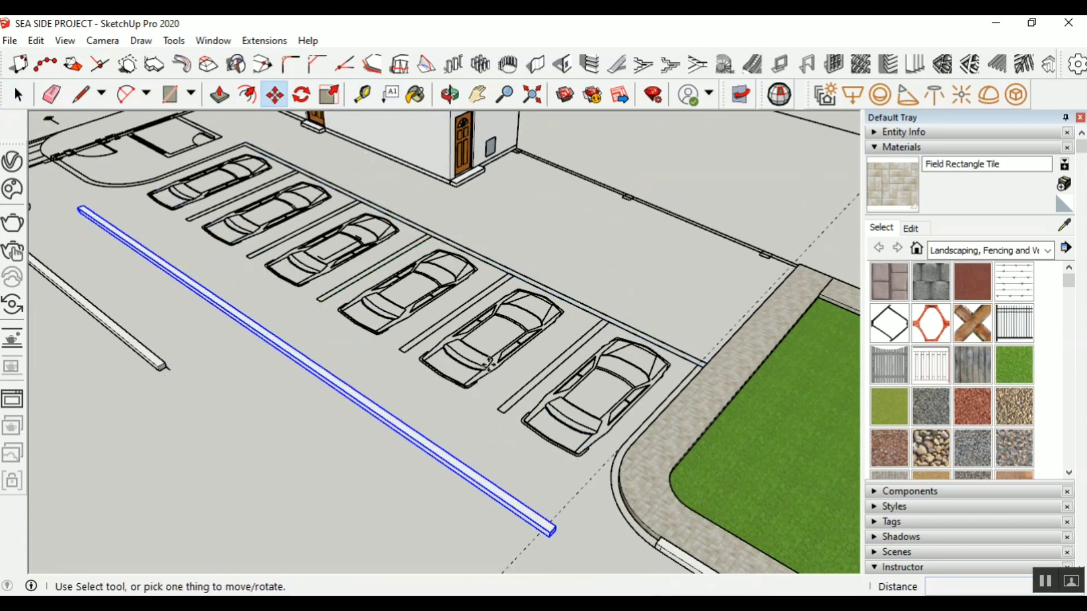
{"action": "key", "text": "ctrl+z"}
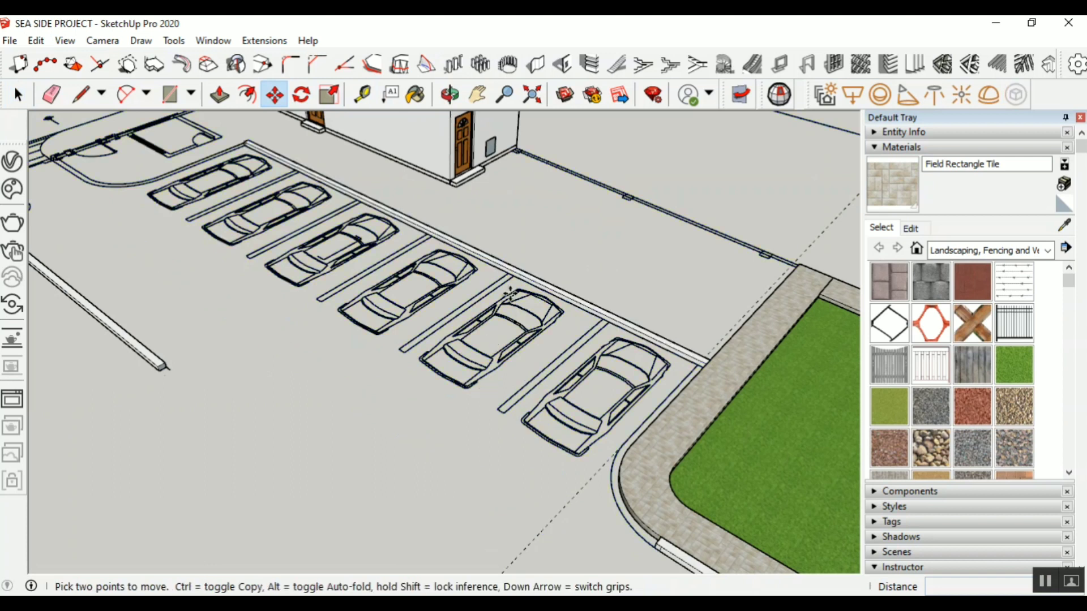
Copy the extended kerb about 7.16 m along the green axis onto the open driveway beyond the parked cars
{"action": "key", "text": "ctrl"}
{"action": "left_click", "coordinate": [585, 305]}
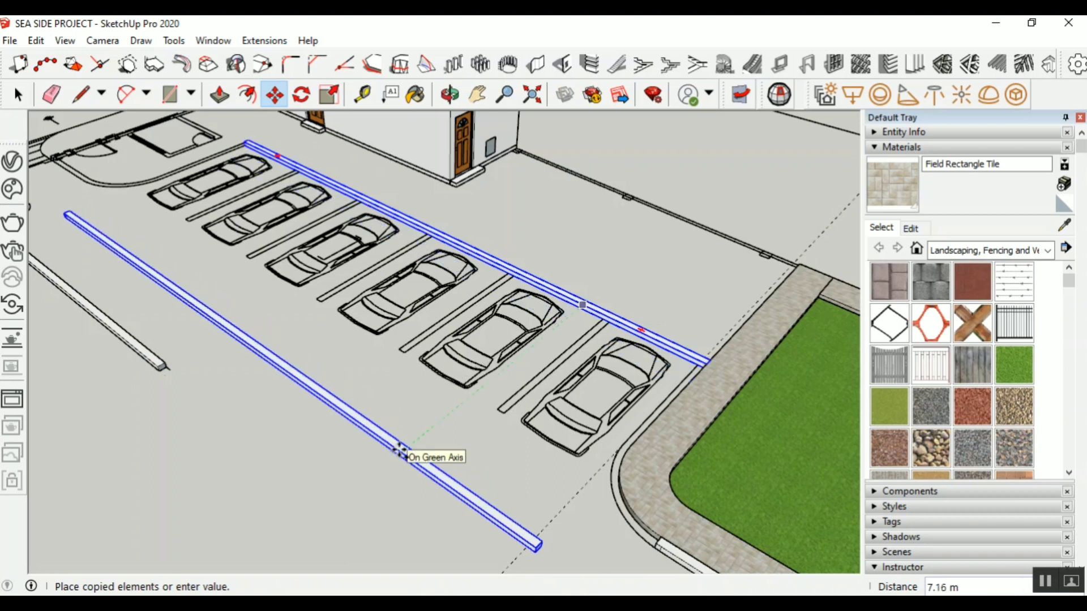
{"action": "left_click", "coordinate": [400, 451]}
{"action": "scroll", "coordinate": [485, 361], "scroll_direction": "down", "scroll_amount": 4}
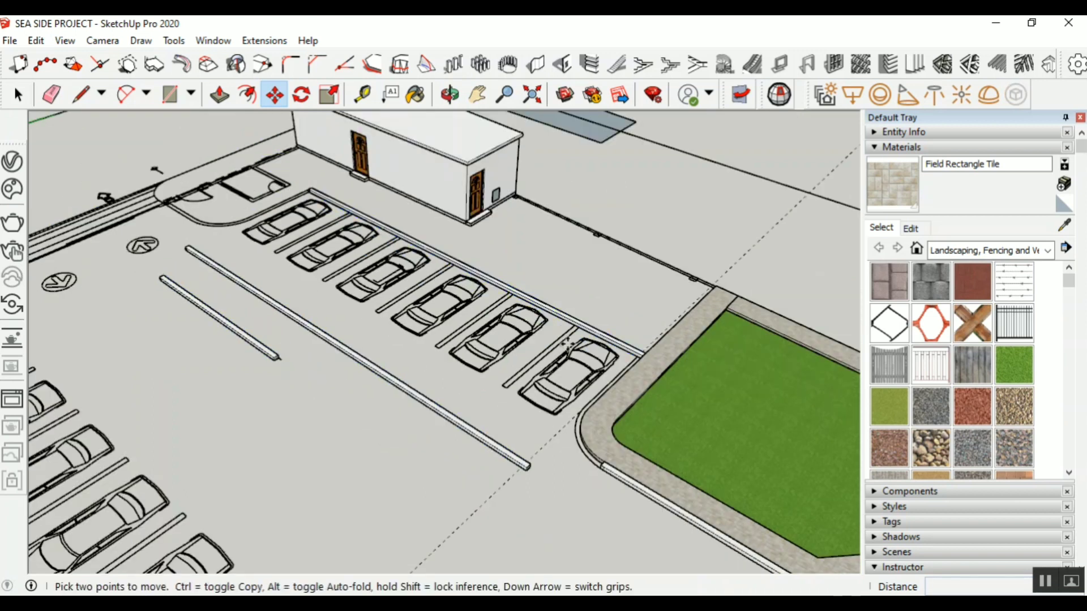
{"action": "left_click", "coordinate": [451, 96]}
{"action": "left_click_drag", "start_coordinate": [396, 381], "coordinate": [745, 182]}
{"action": "scroll", "coordinate": [747, 227], "scroll_direction": "up", "scroll_amount": 3}
{"action": "scroll", "coordinate": [750, 243], "scroll_direction": "up", "scroll_amount": 2}
{"action": "scroll", "coordinate": [419, 336], "scroll_direction": "down", "scroll_amount": 1}
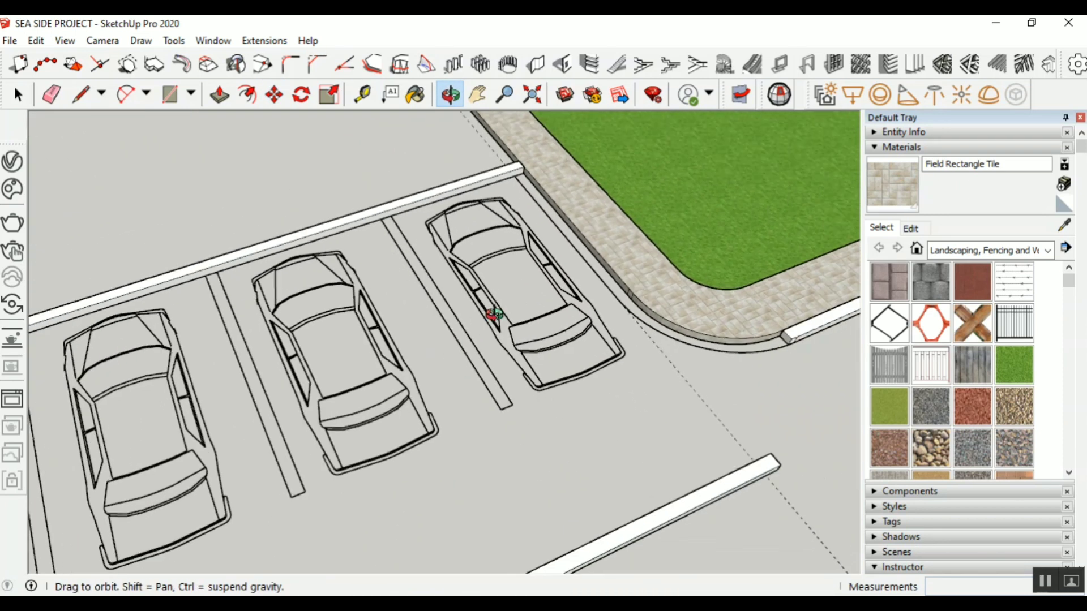
{"action": "scroll", "coordinate": [577, 216], "scroll_direction": "up", "scroll_amount": 3}
{"action": "left_click", "coordinate": [191, 93]}
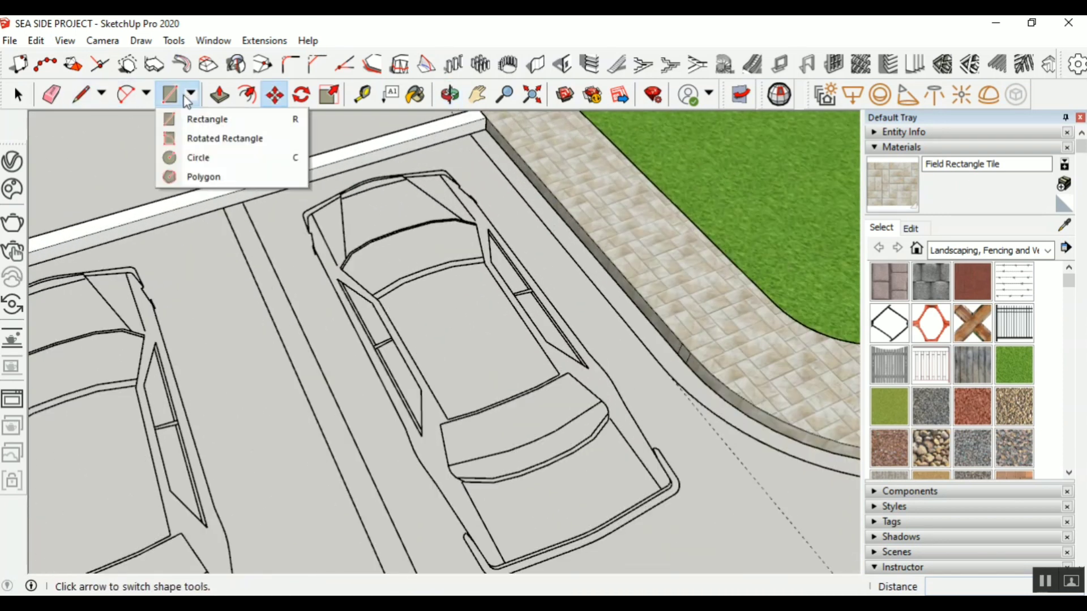
{"action": "left_click", "coordinate": [274, 95]}
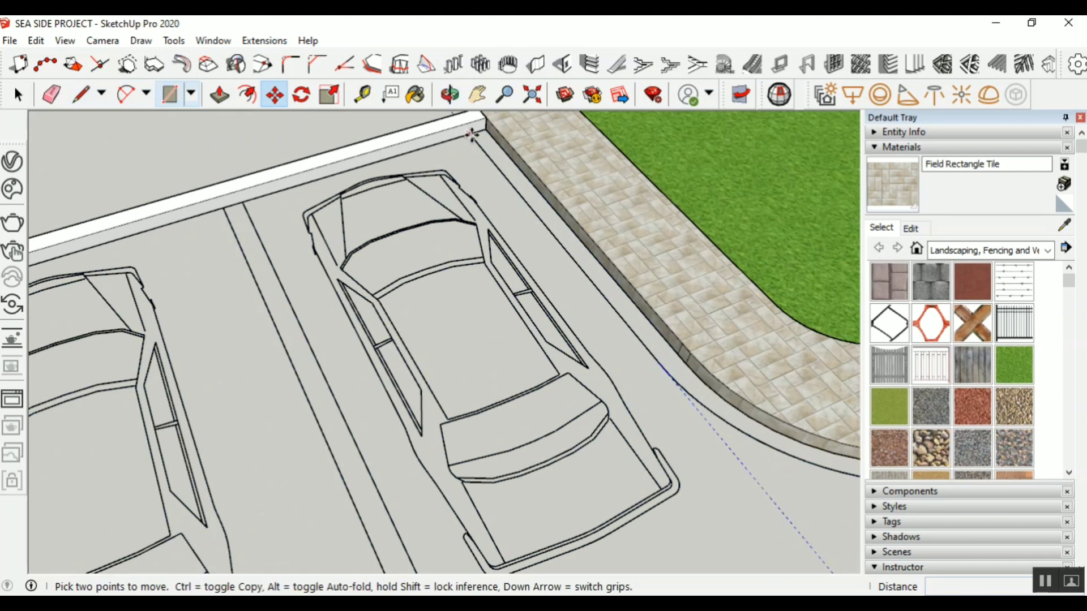
{"action": "left_click", "coordinate": [472, 135]}
{"action": "scroll", "coordinate": [691, 380], "scroll_direction": "up", "scroll_amount": 1}
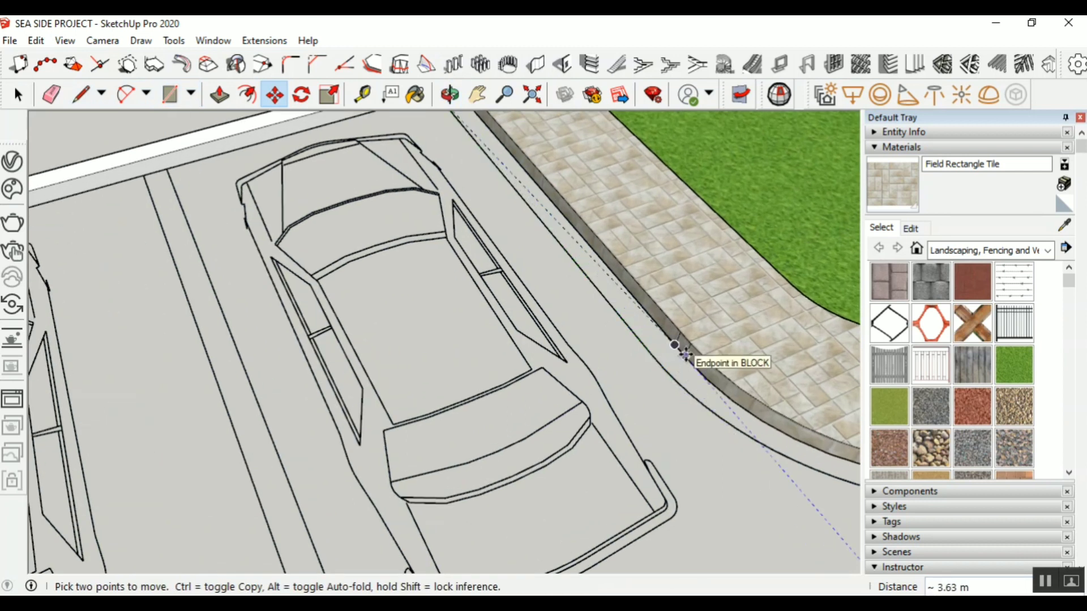
{"action": "left_click", "coordinate": [684, 358]}
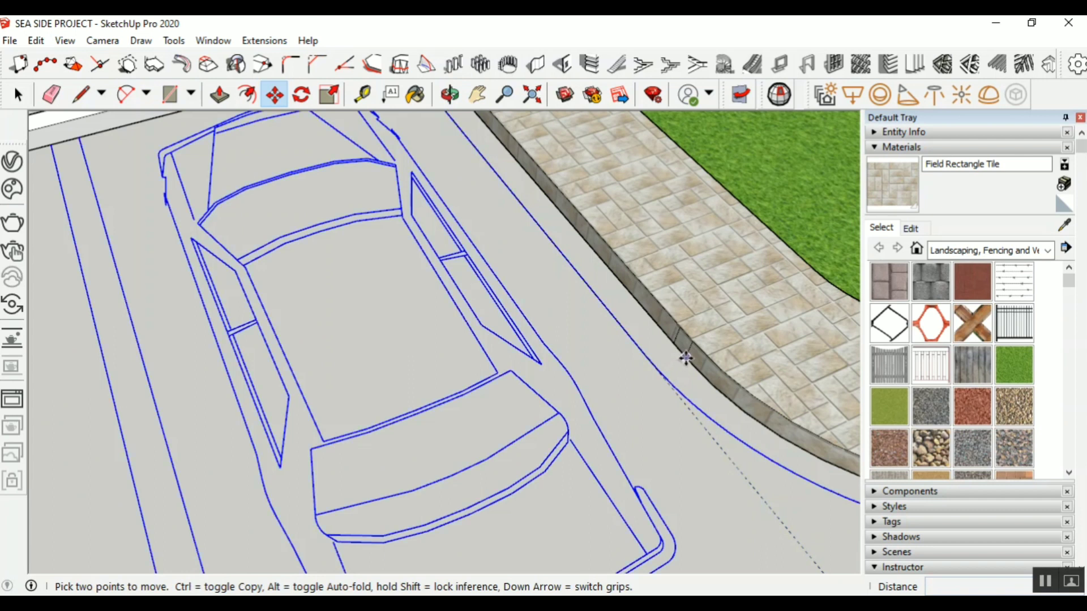
{"action": "left_click", "coordinate": [686, 358]}
{"action": "left_click", "coordinate": [635, 371]}
{"action": "key", "text": "ctrl+z"}
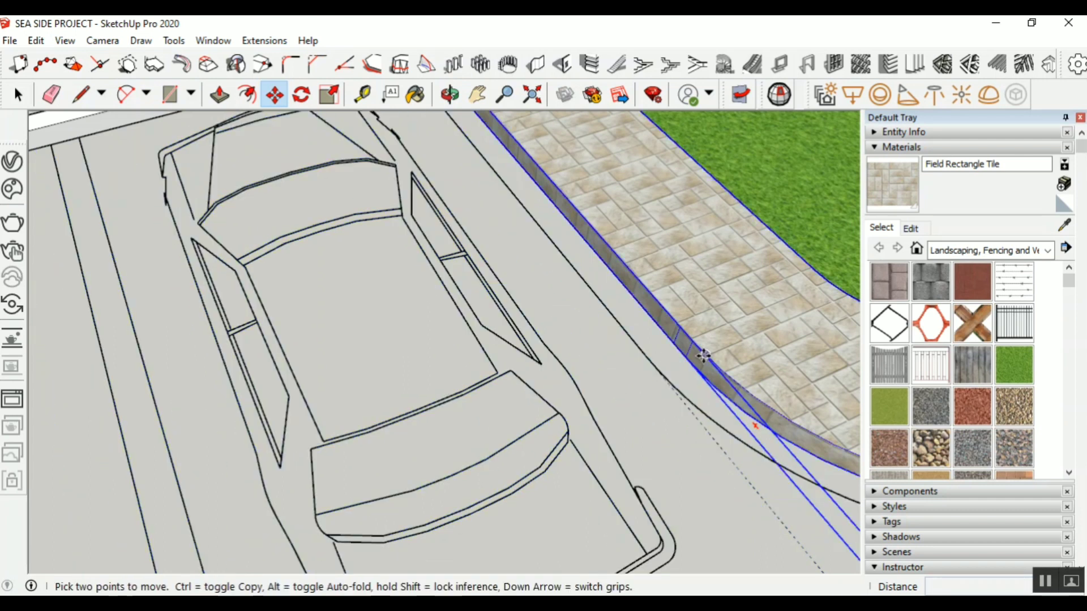
Draw a rectangle about 0.20 m by 3.63 m along the straight walkway edge beside the last parking bay
{"action": "left_click", "coordinate": [170, 95]}
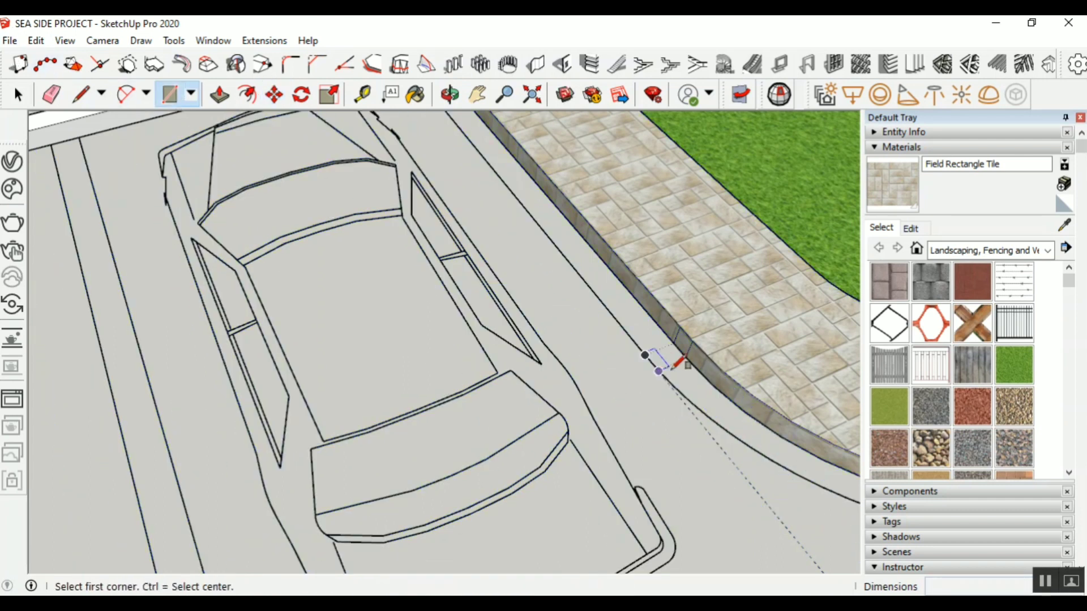
{"action": "left_click", "coordinate": [685, 358]}
{"action": "scroll", "coordinate": [691, 363], "scroll_direction": "down", "scroll_amount": 1}
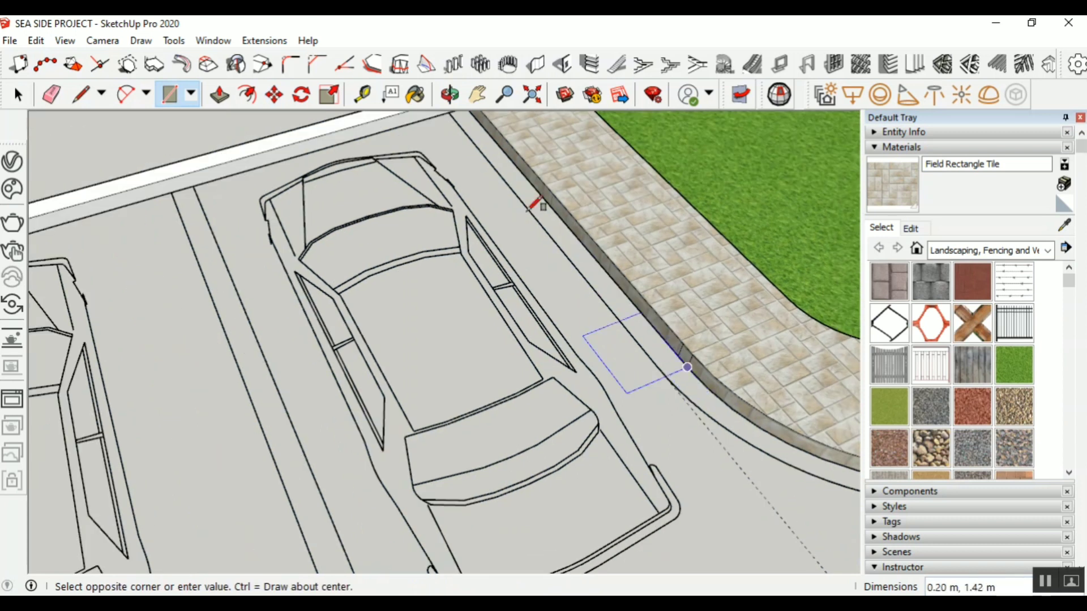
{"action": "left_click", "coordinate": [453, 115]}
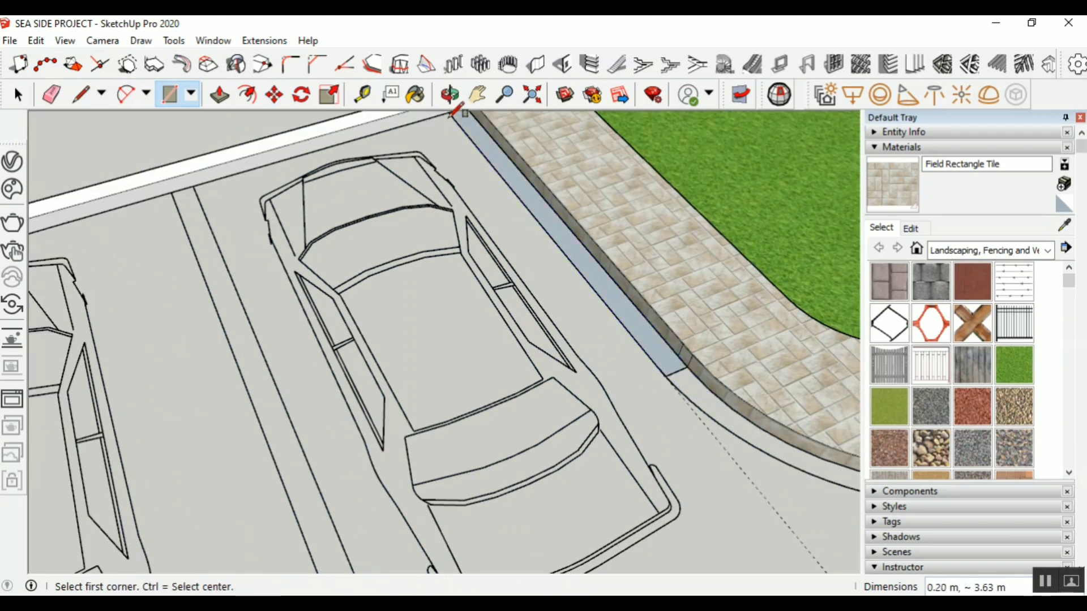
Push/Pull the rectangular strip beside the last parking bay up about 0.22 m to form a kerb
{"action": "left_click", "coordinate": [219, 94]}
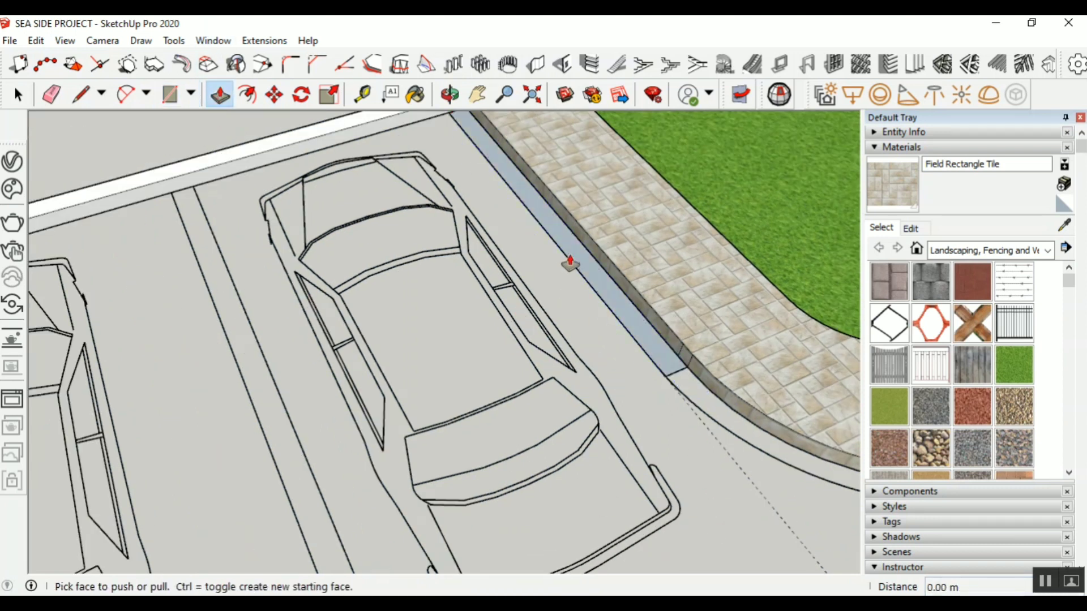
{"action": "left_click", "coordinate": [585, 260]}
{"action": "scroll", "coordinate": [617, 296], "scroll_direction": "up", "scroll_amount": 2}
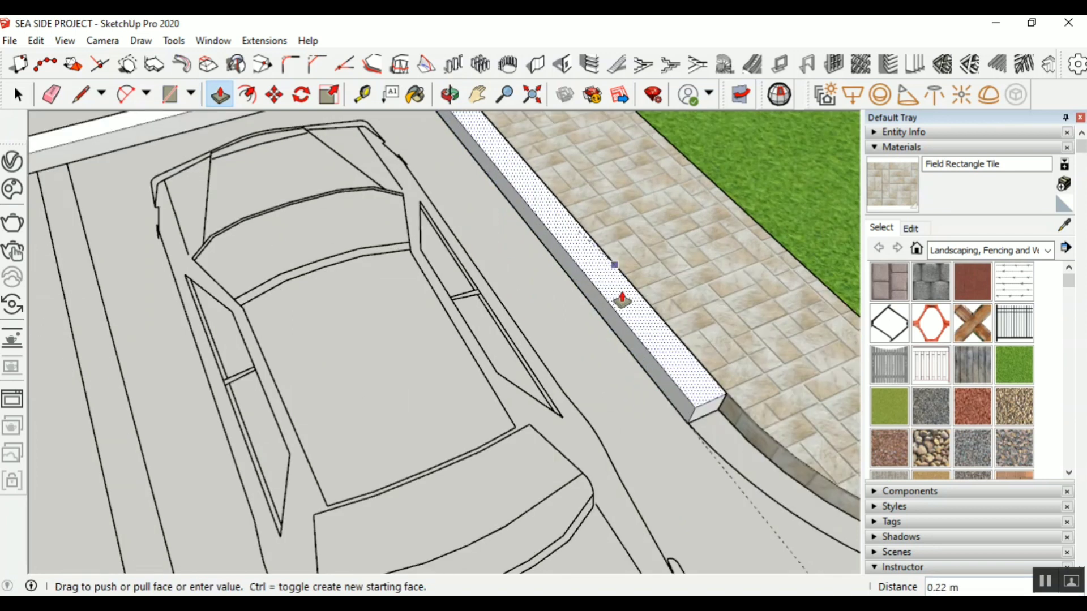
{"action": "left_click", "coordinate": [633, 292]}
{"action": "scroll", "coordinate": [279, 242], "scroll_direction": "down", "scroll_amount": 5}
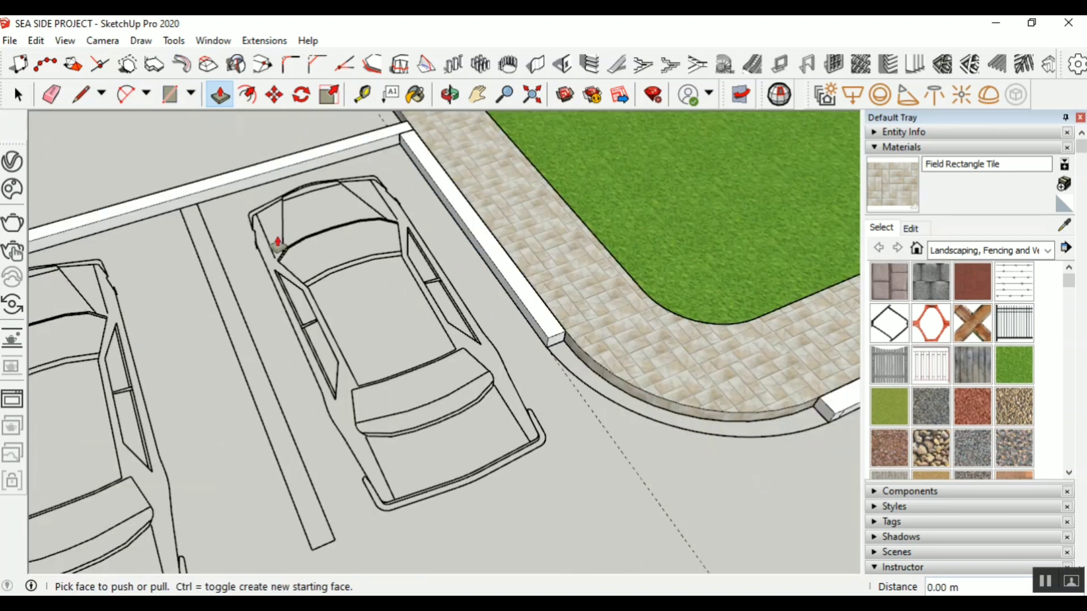
Draw a two-point arc with a bulge of about 0.49 m along the curved walkway edge between the two kerbs' inner corners
{"action": "scroll", "coordinate": [636, 387], "scroll_direction": "up", "scroll_amount": 2}
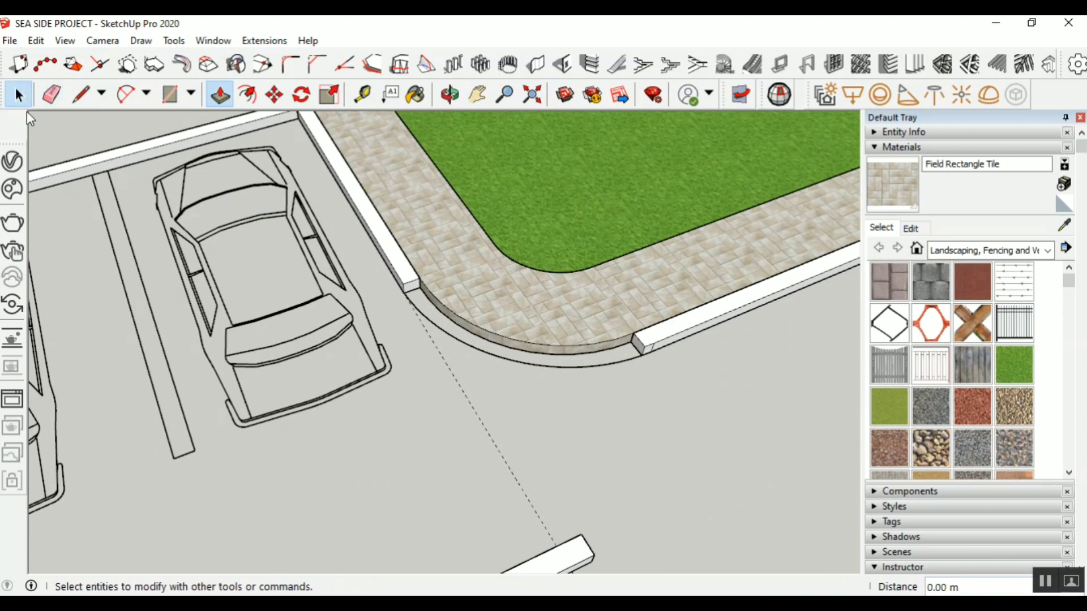
{"action": "left_click", "coordinate": [18, 96]}
{"action": "scroll", "coordinate": [458, 356], "scroll_direction": "up", "scroll_amount": 2}
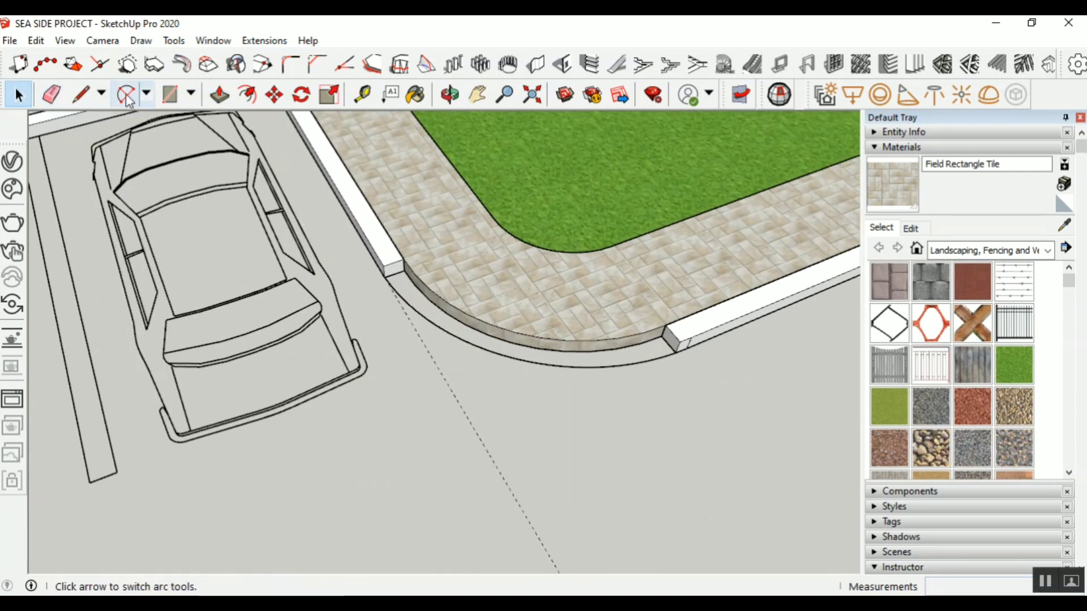
{"action": "left_click", "coordinate": [124, 94]}
{"action": "scroll", "coordinate": [419, 249], "scroll_direction": "up", "scroll_amount": 3}
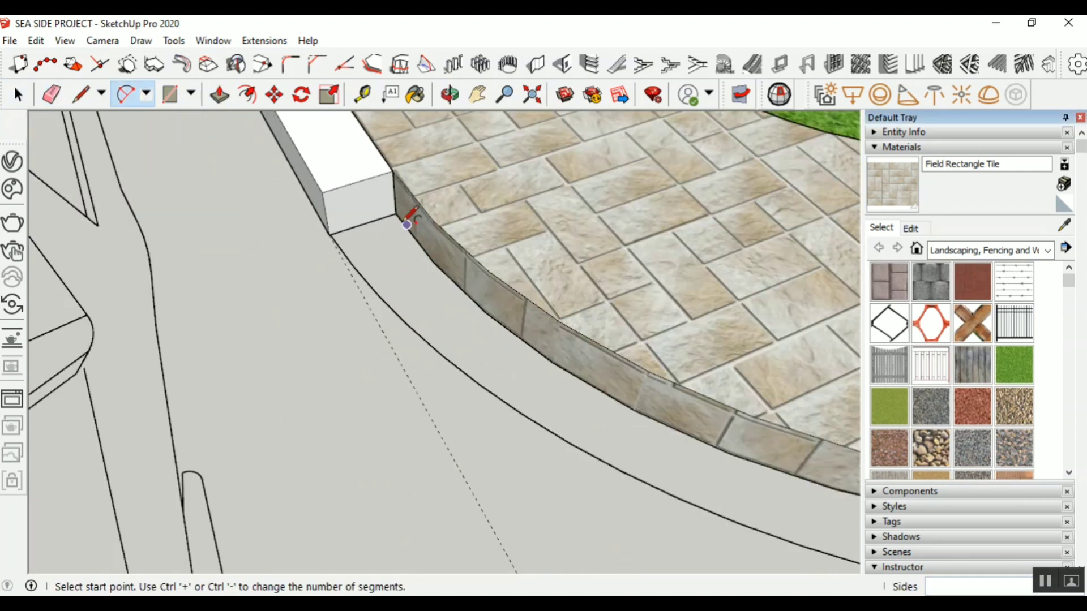
{"action": "left_click", "coordinate": [396, 213]}
{"action": "scroll", "coordinate": [480, 357], "scroll_direction": "down", "scroll_amount": 4}
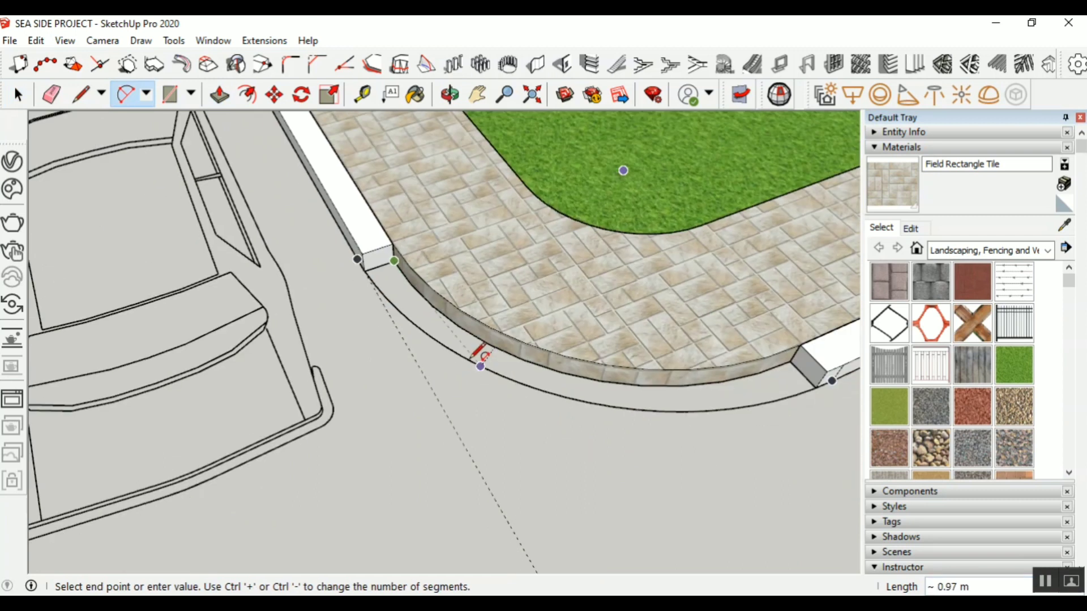
{"action": "scroll", "coordinate": [688, 359], "scroll_direction": "up", "scroll_amount": 3}
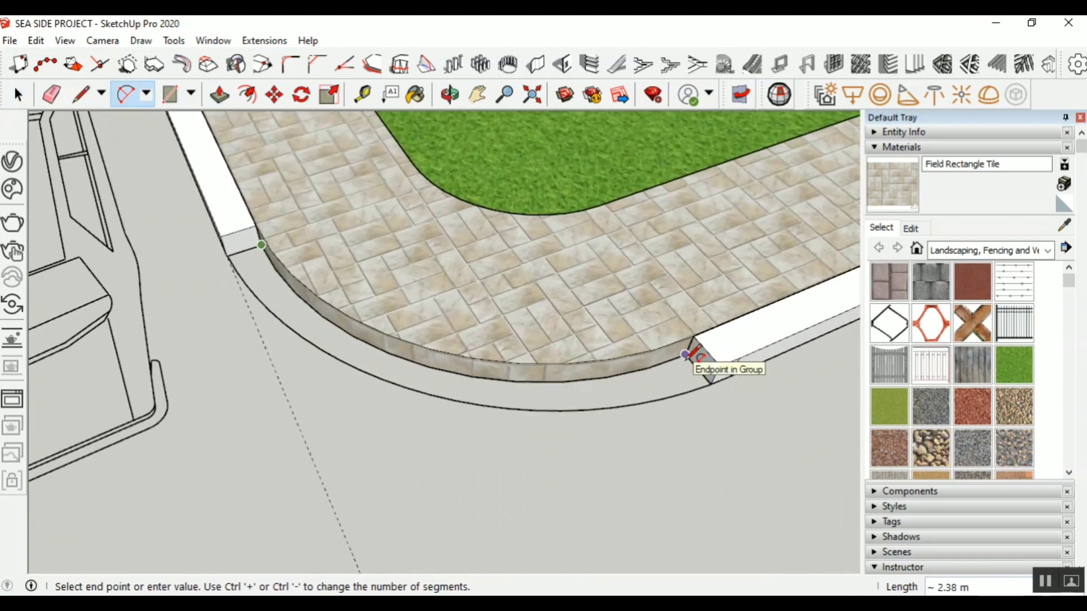
{"action": "left_click", "coordinate": [685, 354]}
{"action": "left_click", "coordinate": [446, 360]}
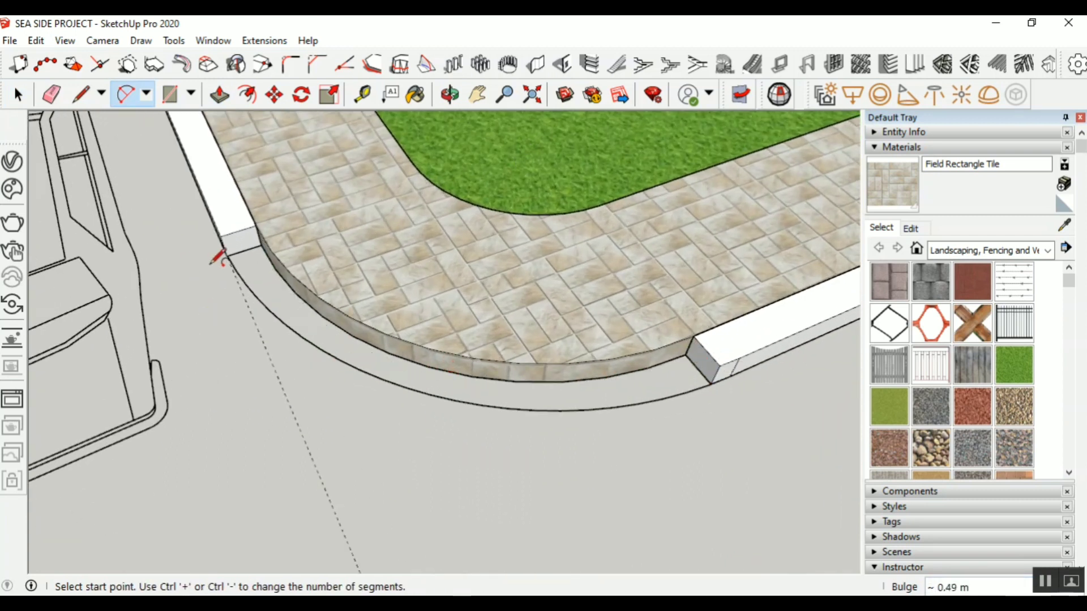
Draw the outer kerb arc between the two kerbs' outer corners with a bulge of about 0.50 m
{"action": "left_click", "coordinate": [228, 258]}
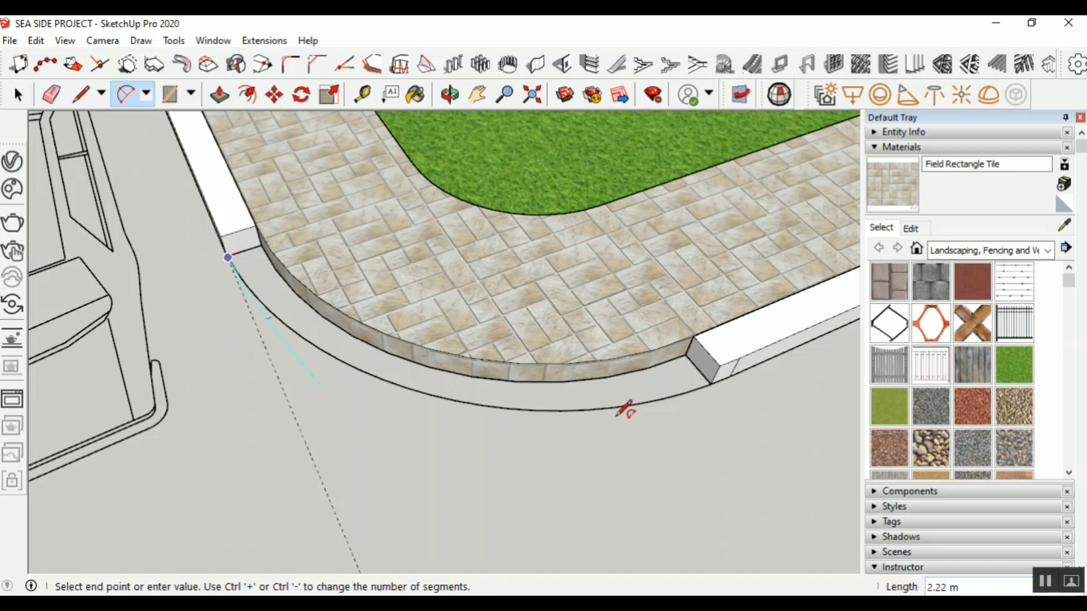
{"action": "left_click", "coordinate": [710, 385]}
{"action": "left_click", "coordinate": [422, 390]}
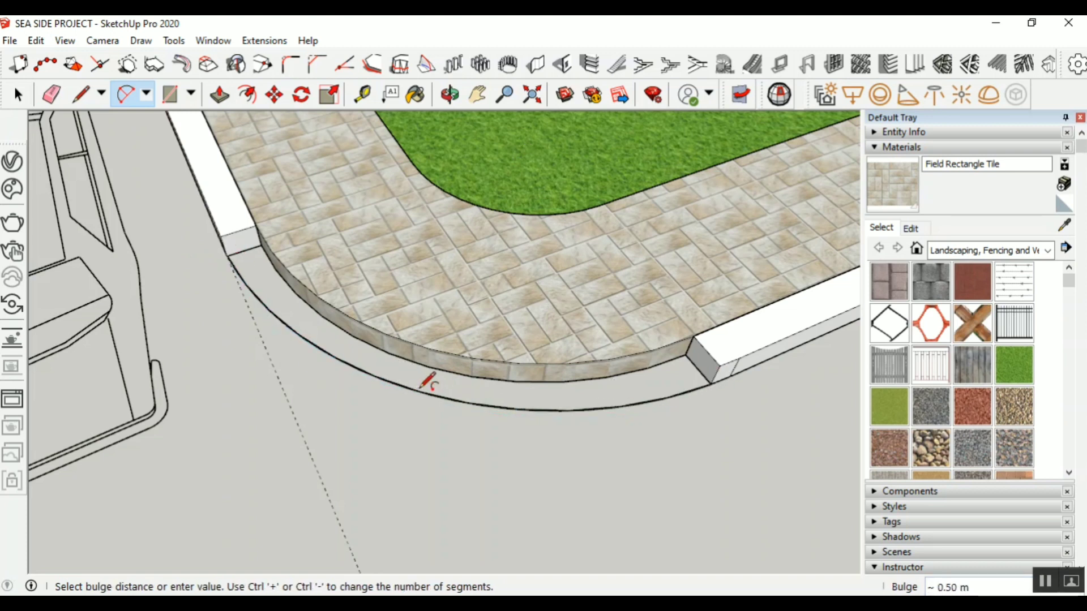
Draw a line about 0.20 m long between the inner and outer arcs at the end of the kerb beside the last bay
{"action": "left_click", "coordinate": [90, 104]}
{"action": "scroll", "coordinate": [258, 273], "scroll_direction": "up", "scroll_amount": 3}
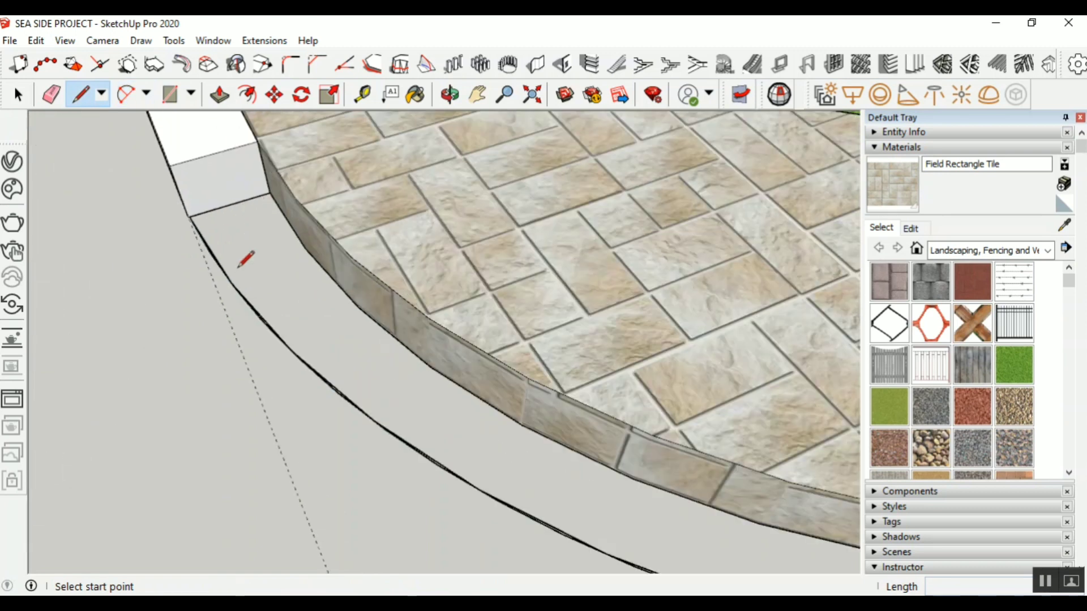
{"action": "left_click", "coordinate": [270, 193]}
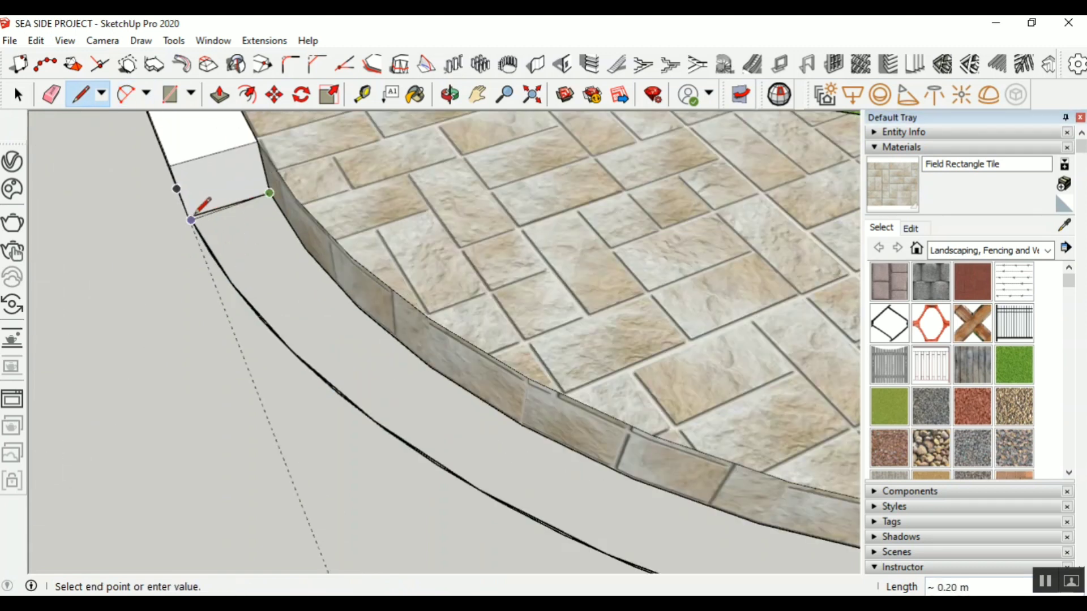
{"action": "scroll", "coordinate": [192, 219], "scroll_direction": "up", "scroll_amount": 2}
{"action": "scroll", "coordinate": [193, 215], "scroll_direction": "up", "scroll_amount": 3}
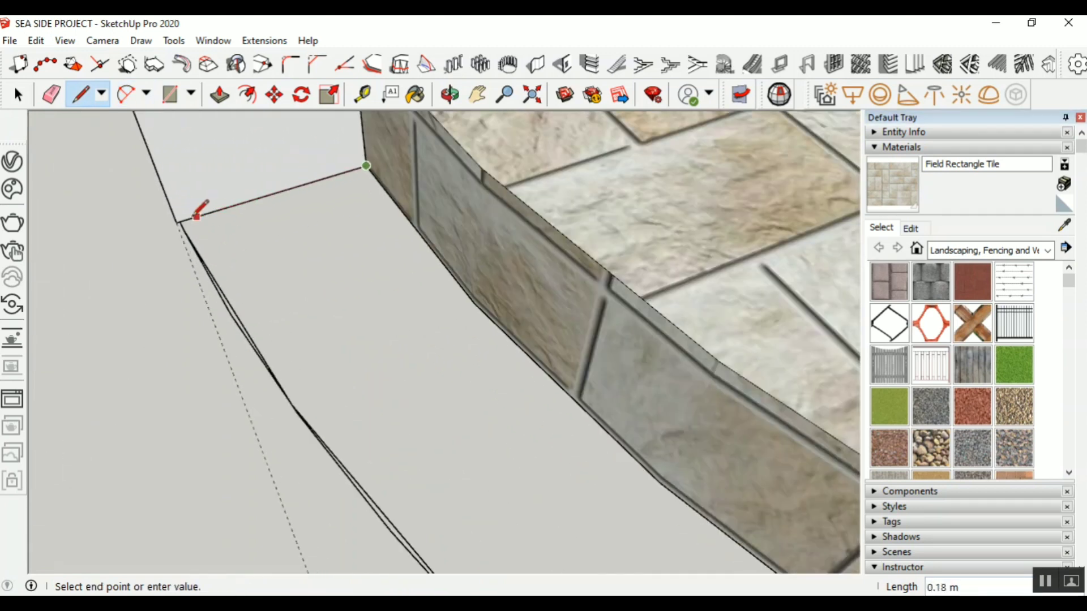
{"action": "scroll", "coordinate": [181, 221], "scroll_direction": "up", "scroll_amount": 2}
{"action": "left_click", "coordinate": [178, 222]}
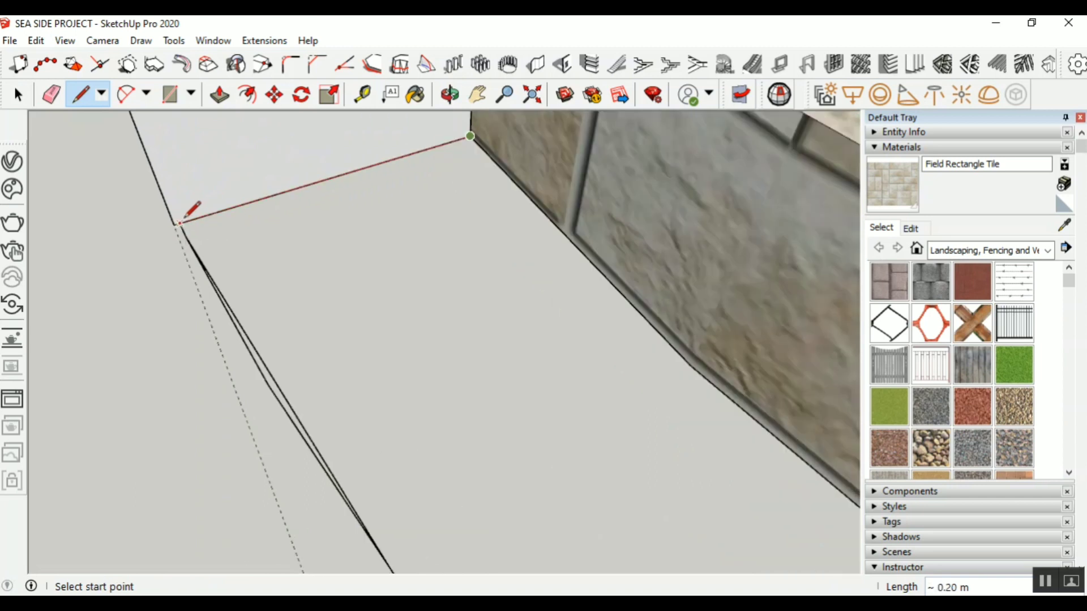
{"action": "scroll", "coordinate": [215, 188], "scroll_direction": "down", "scroll_amount": 5}
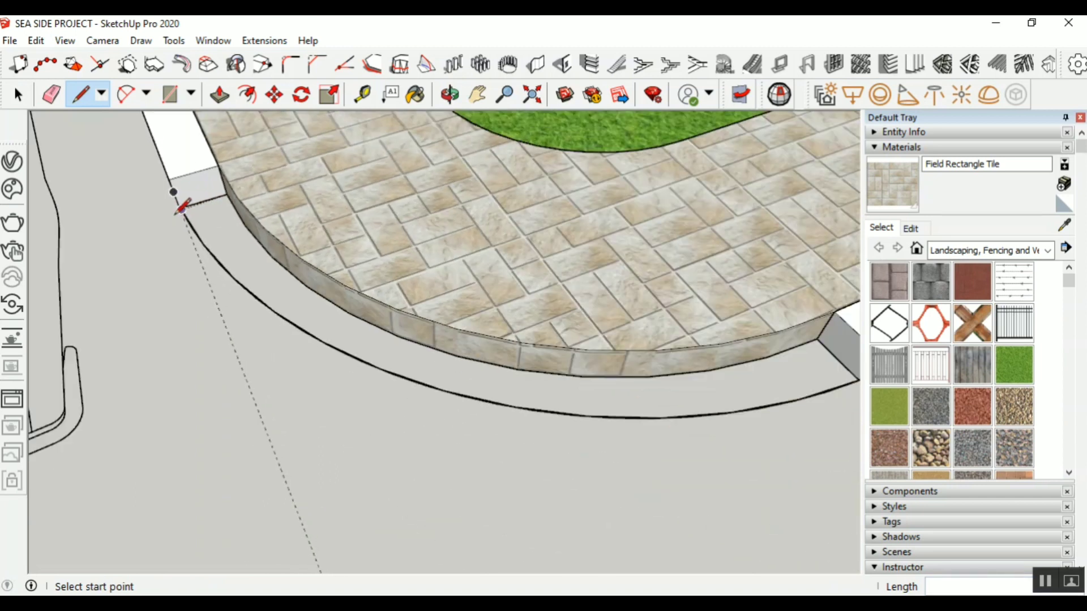
{"action": "scroll", "coordinate": [630, 349], "scroll_direction": "up", "scroll_amount": 4}
{"action": "left_click", "coordinate": [645, 320]}
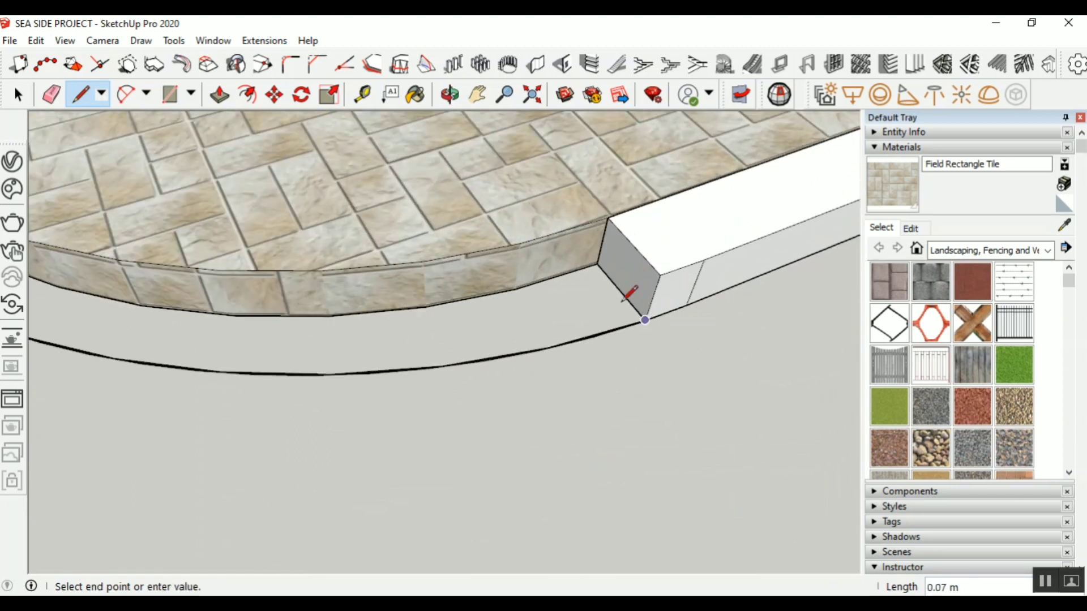
{"action": "key", "text": "Escape"}
{"action": "scroll", "coordinate": [701, 347], "scroll_direction": "down", "scroll_amount": 4}
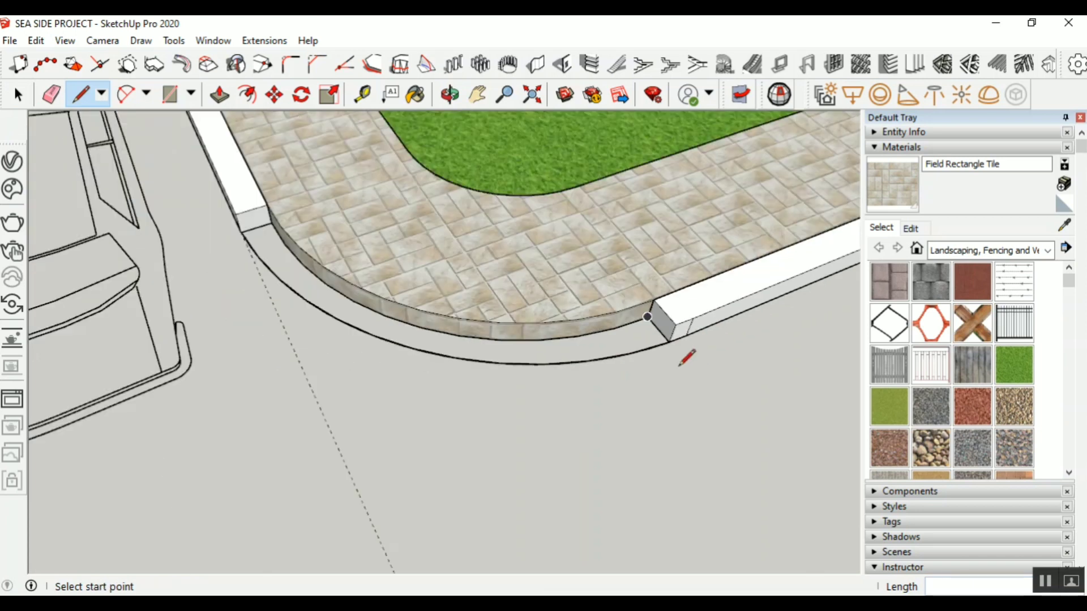
Copy the curved kerb outline at the walkway corner about 1.7 m away onto the open ground beside the last parked car
{"action": "scroll", "coordinate": [687, 357], "scroll_direction": "up", "scroll_amount": 1}
{"action": "left_click", "coordinate": [18, 94]}
{"action": "left_click", "coordinate": [18, 94]}
{"action": "left_click_drag", "start_coordinate": [265, 223], "coordinate": [718, 399]}
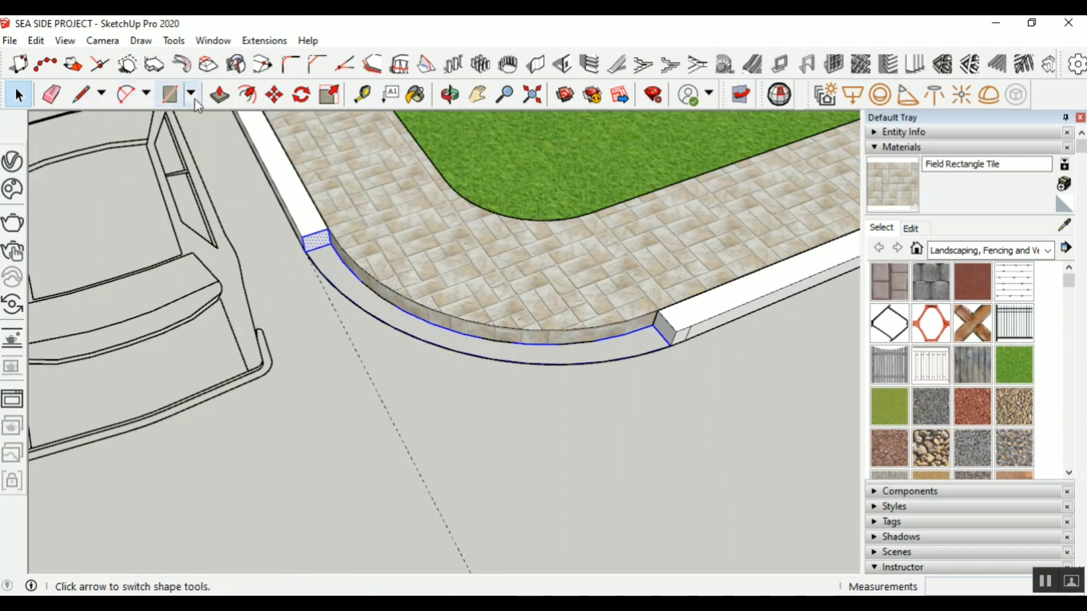
{"action": "left_click", "coordinate": [274, 95]}
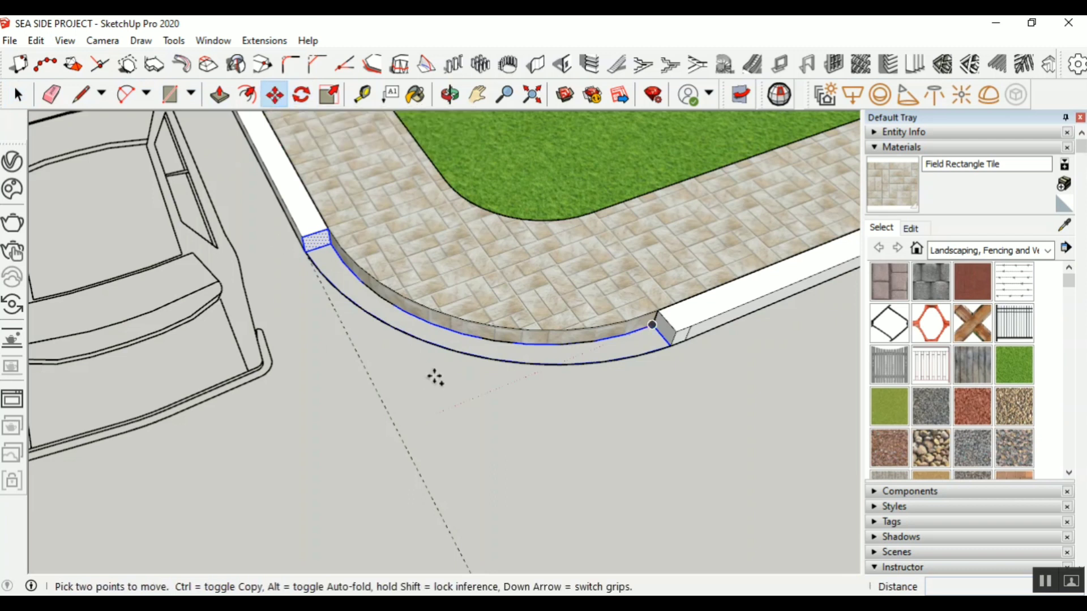
{"action": "left_click", "coordinate": [456, 351], "text": "ctrl"}
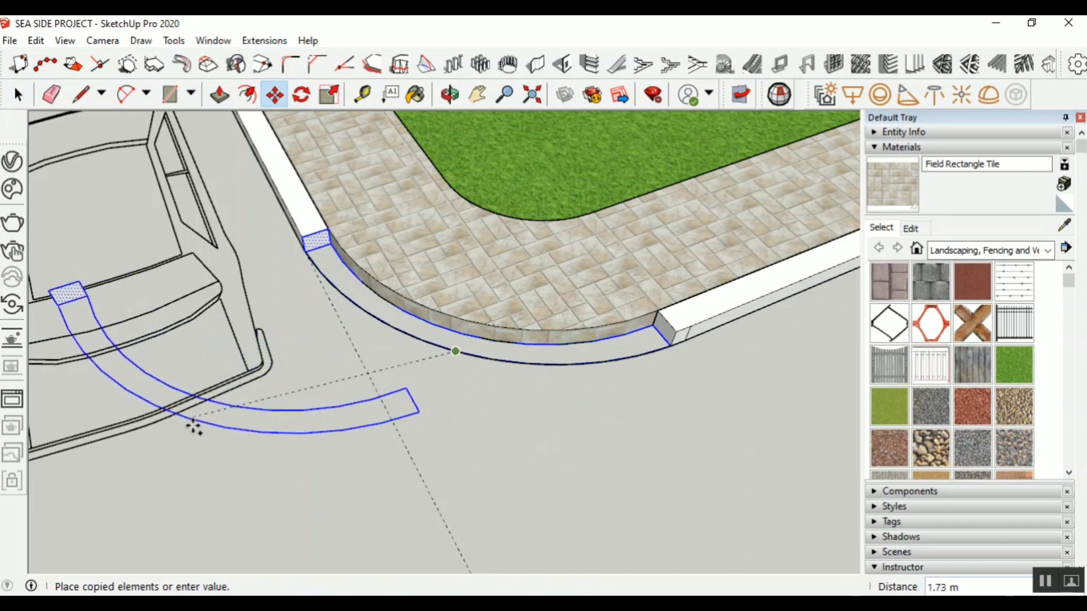
{"action": "left_click", "coordinate": [197, 444]}
{"action": "scroll", "coordinate": [505, 381], "scroll_direction": "down", "scroll_amount": 3}
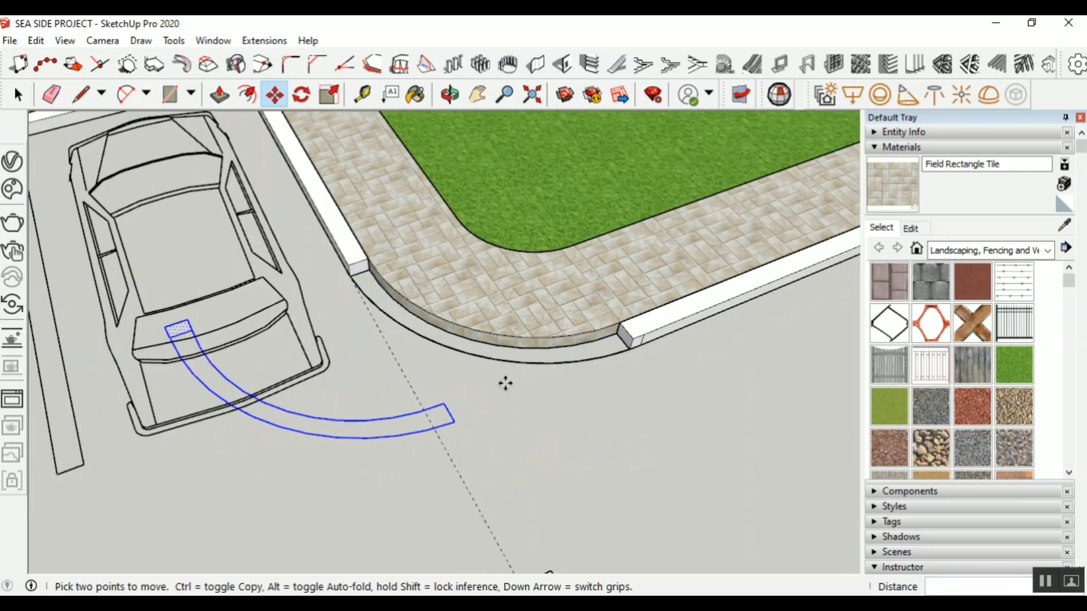
Delete the small rectangular face and its leftover edges at the end of the copied curved outline
{"action": "left_click", "coordinate": [19, 96]}
{"action": "scroll", "coordinate": [178, 331], "scroll_direction": "up", "scroll_amount": 5}
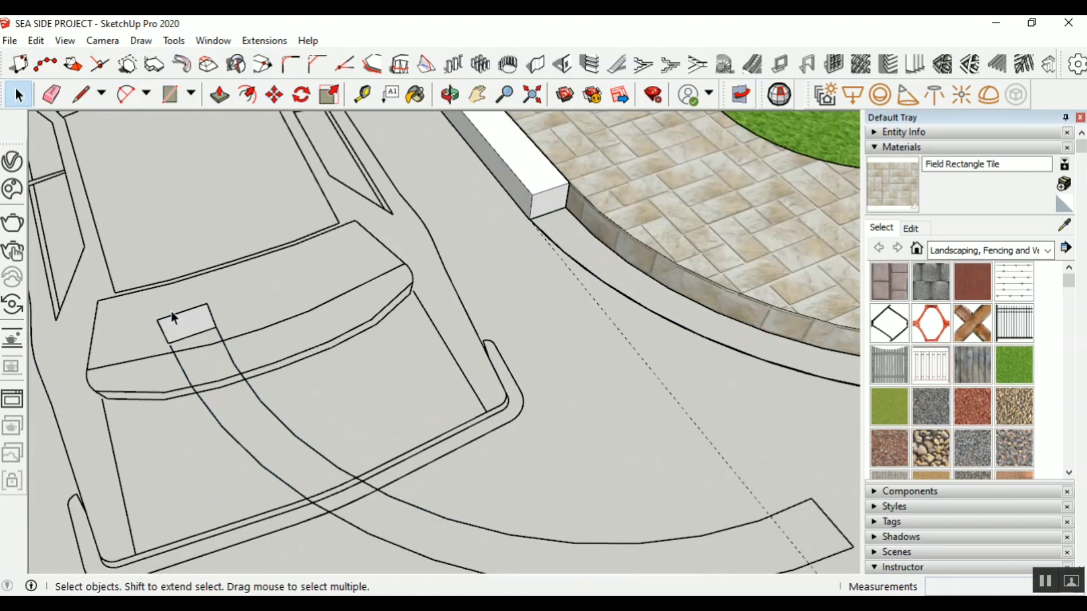
{"action": "left_click", "coordinate": [178, 334]}
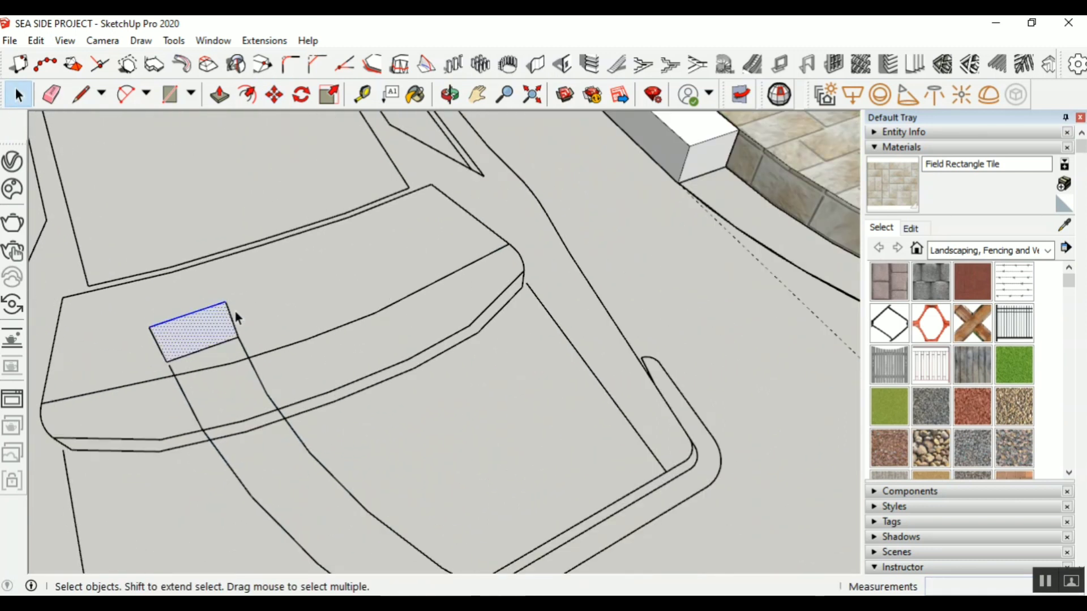
{"action": "key", "text": "Delete"}
{"action": "left_click_drag", "start_coordinate": [200, 315], "coordinate": [164, 338]}
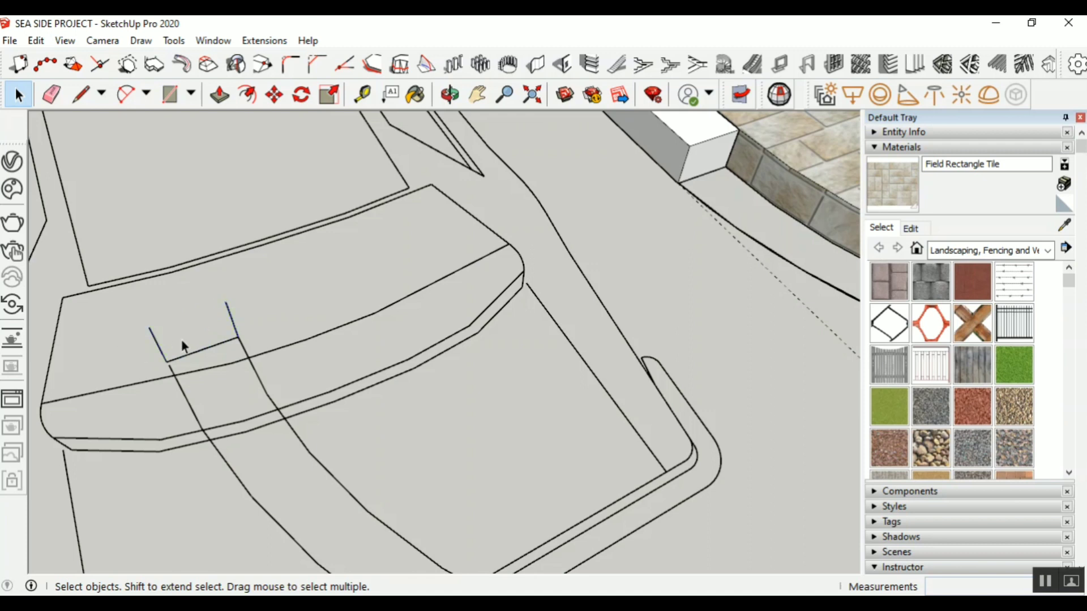
{"action": "left_click", "coordinate": [196, 353], "text": "shift"}
{"action": "key", "text": "Delete"}
Draw a line between the ends of the copied inner and outer arcs to close the curved strip into a face
{"action": "left_click", "coordinate": [81, 94]}
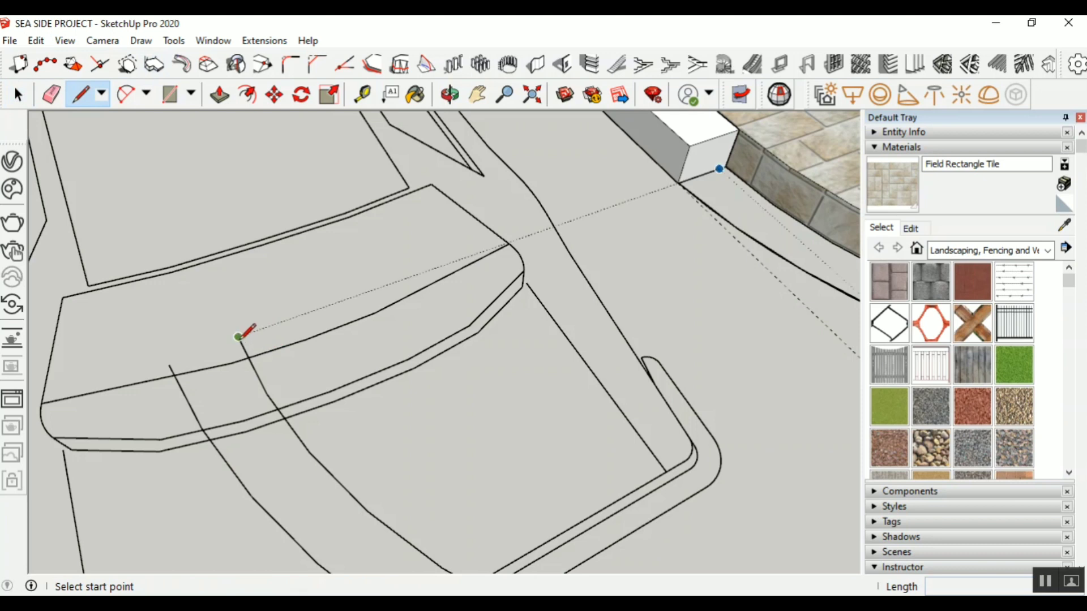
{"action": "left_click", "coordinate": [239, 338]}
{"action": "left_click", "coordinate": [169, 364]}
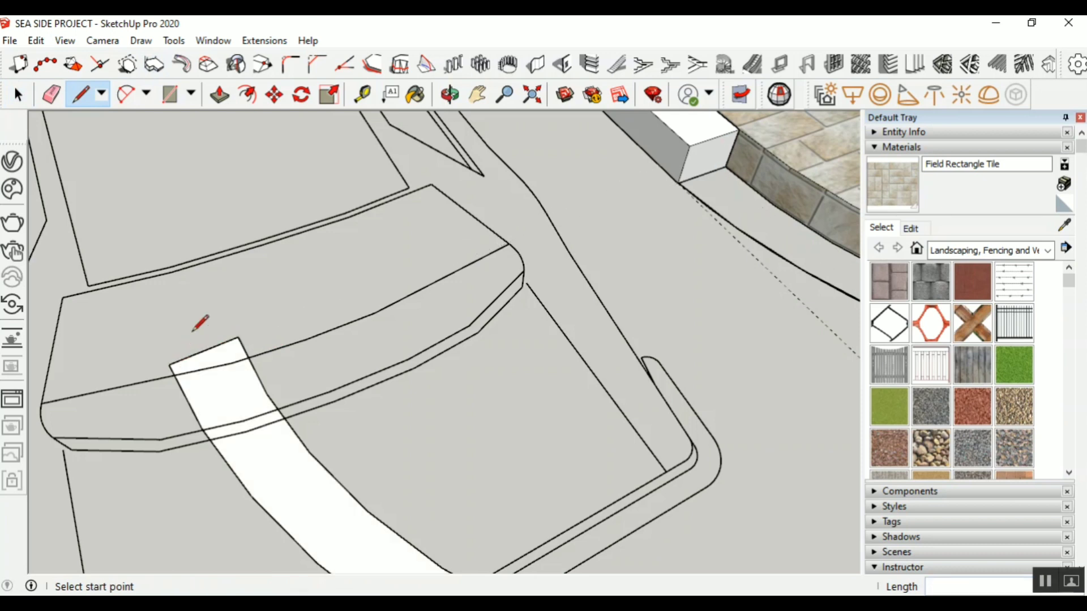
{"action": "scroll", "coordinate": [227, 300], "scroll_direction": "down", "scroll_amount": 5}
Push/Pull the copied curved strip upward to form a raised kerb
{"action": "left_click", "coordinate": [18, 94]}
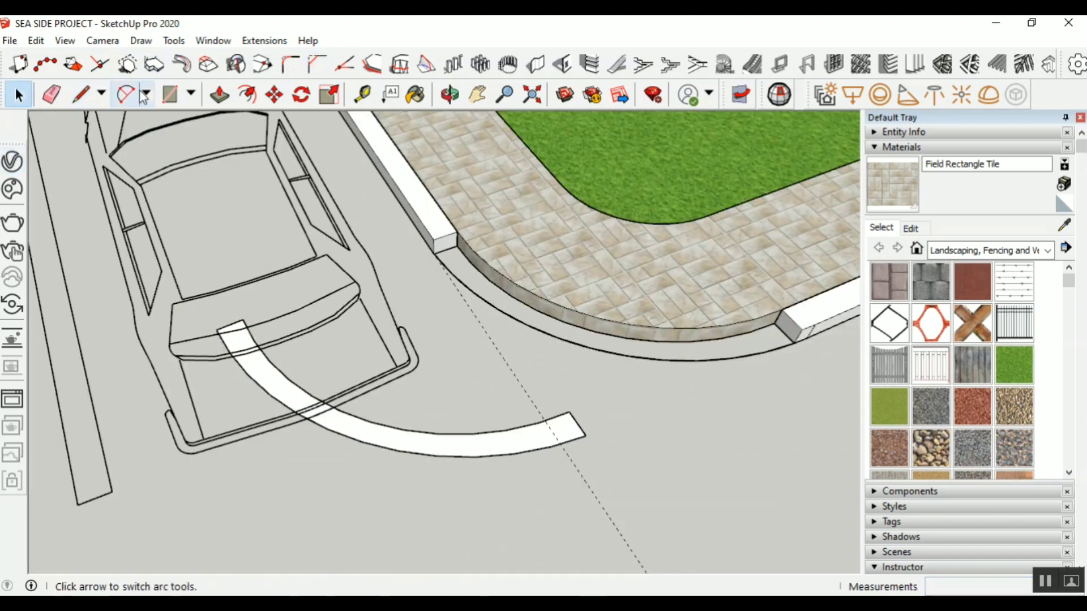
{"action": "left_click", "coordinate": [219, 94]}
{"action": "left_click", "coordinate": [331, 424]}
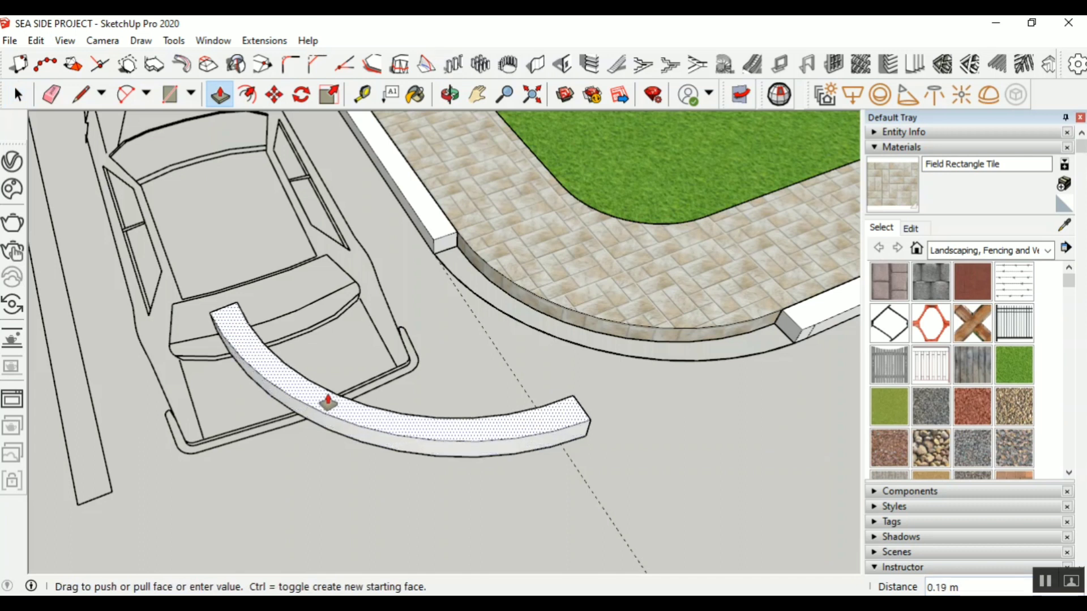
{"action": "key", "text": "Return"}
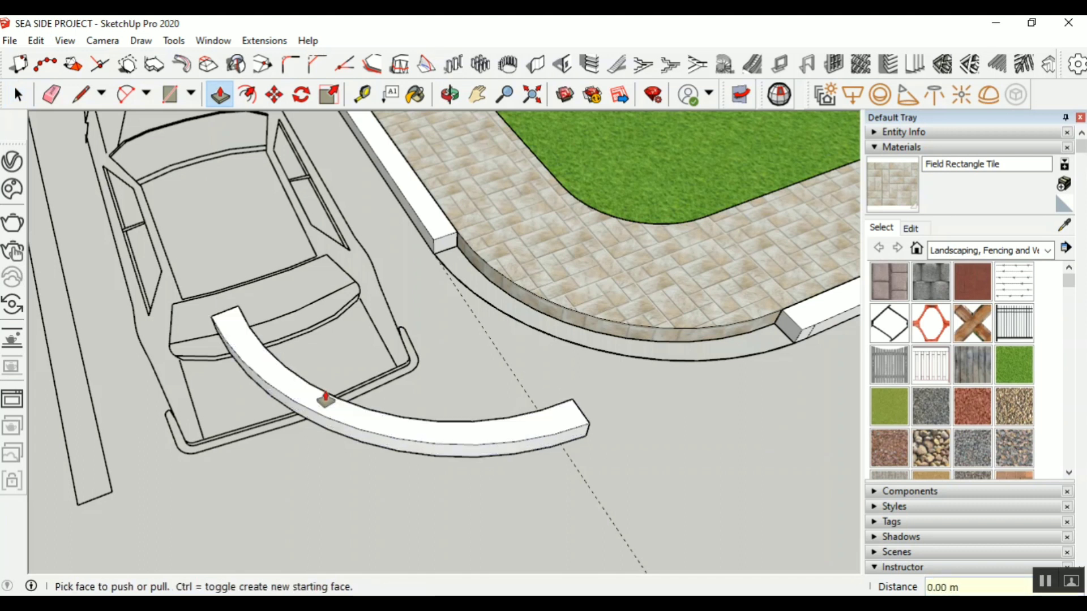
Select the whole raised curved kerb and make it a group
{"action": "left_click", "coordinate": [17, 94]}
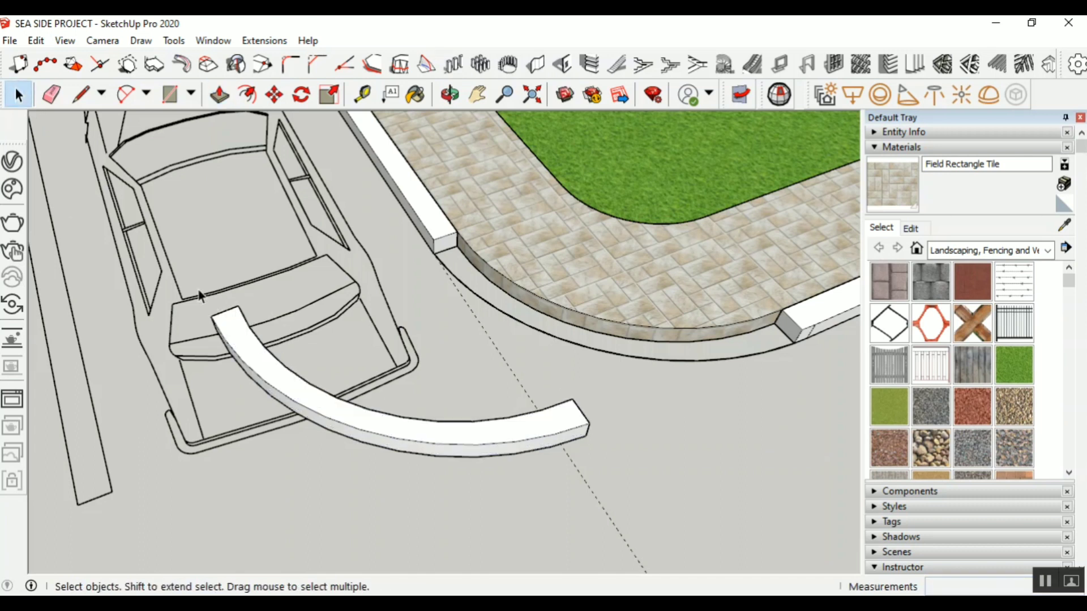
{"action": "left_click_drag", "start_coordinate": [196, 283], "coordinate": [617, 502]}
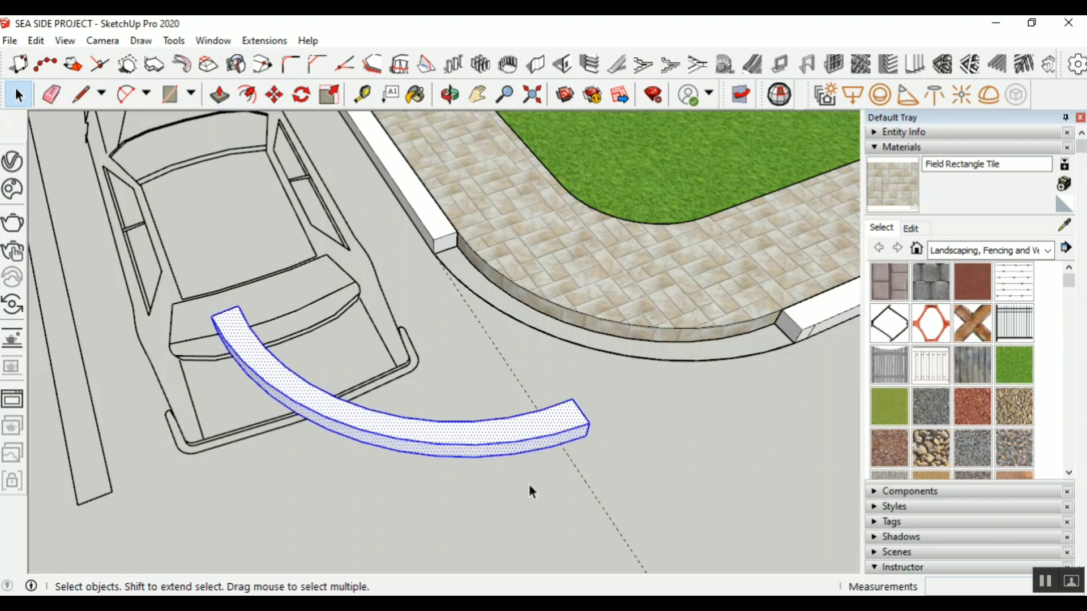
{"action": "right_click", "coordinate": [532, 436]}
{"action": "left_click", "coordinate": [607, 224]}
{"action": "left_click", "coordinate": [674, 464]}
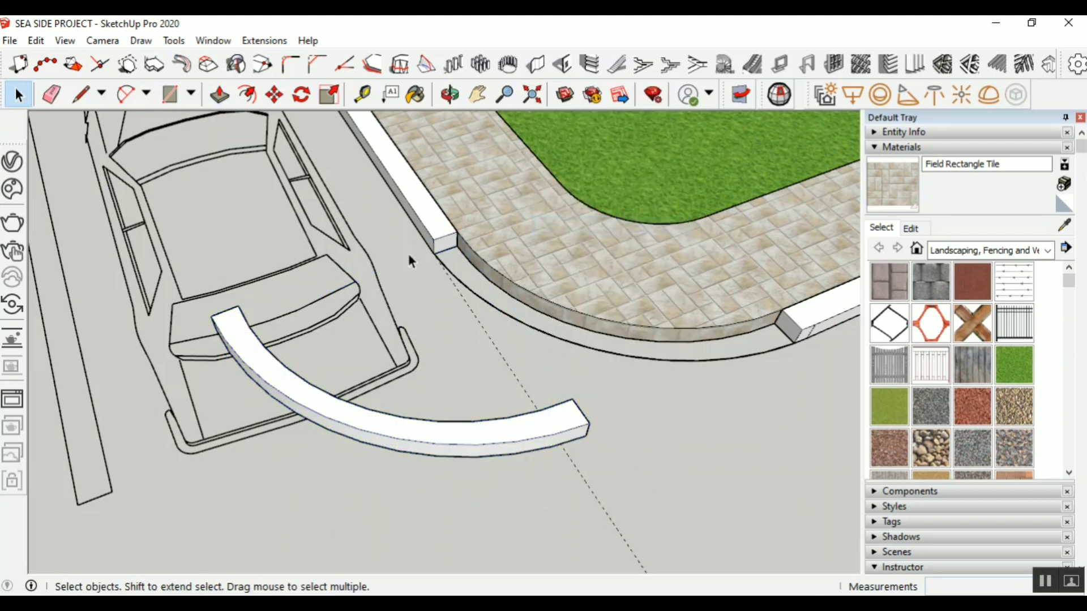
Delete the leftover arc edges of the original kerb outline along the walkway corner
{"action": "left_click", "coordinate": [598, 368]}
{"action": "left_click", "coordinate": [625, 339]}
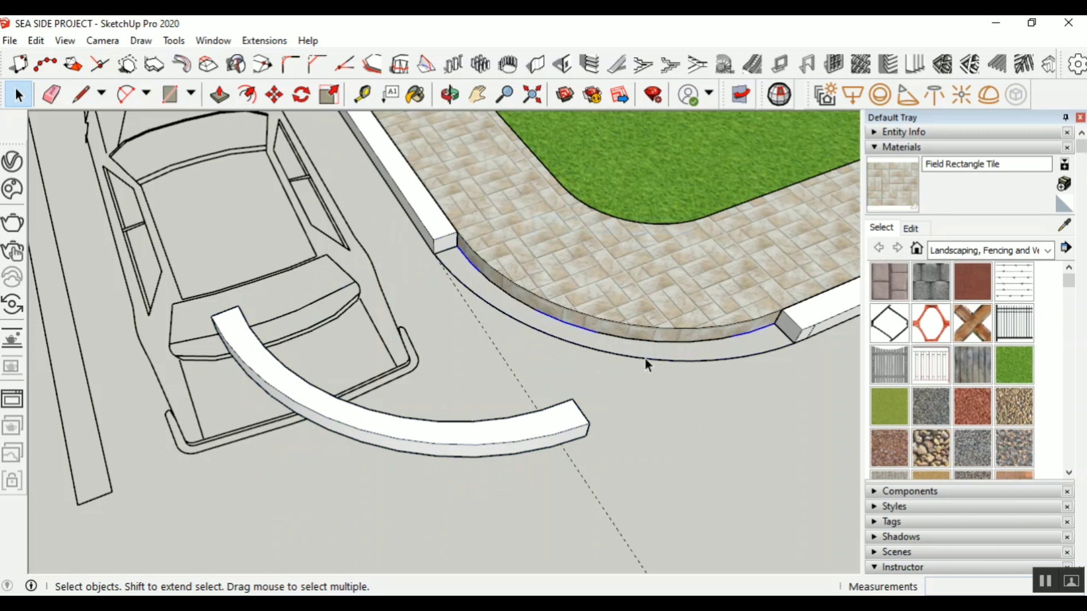
{"action": "left_click", "coordinate": [787, 336]}
{"action": "left_click", "coordinate": [786, 394]}
Move the curved kerb group about 1.71 m into the walkway corner, snapping its outer bottom corner to the adjoining straight kerb's endpoint
{"action": "scroll", "coordinate": [471, 338], "scroll_direction": "down", "scroll_amount": 3}
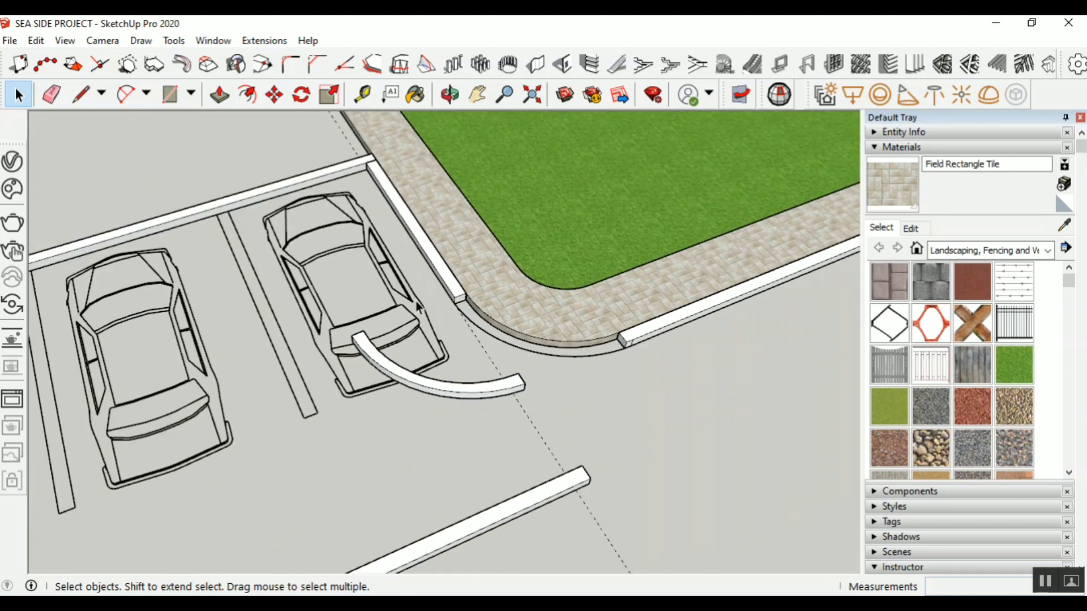
{"action": "scroll", "coordinate": [354, 333], "scroll_direction": "up", "scroll_amount": 2}
{"action": "left_click_drag", "start_coordinate": [332, 298], "coordinate": [633, 459]}
{"action": "scroll", "coordinate": [476, 266], "scroll_direction": "up", "scroll_amount": 6}
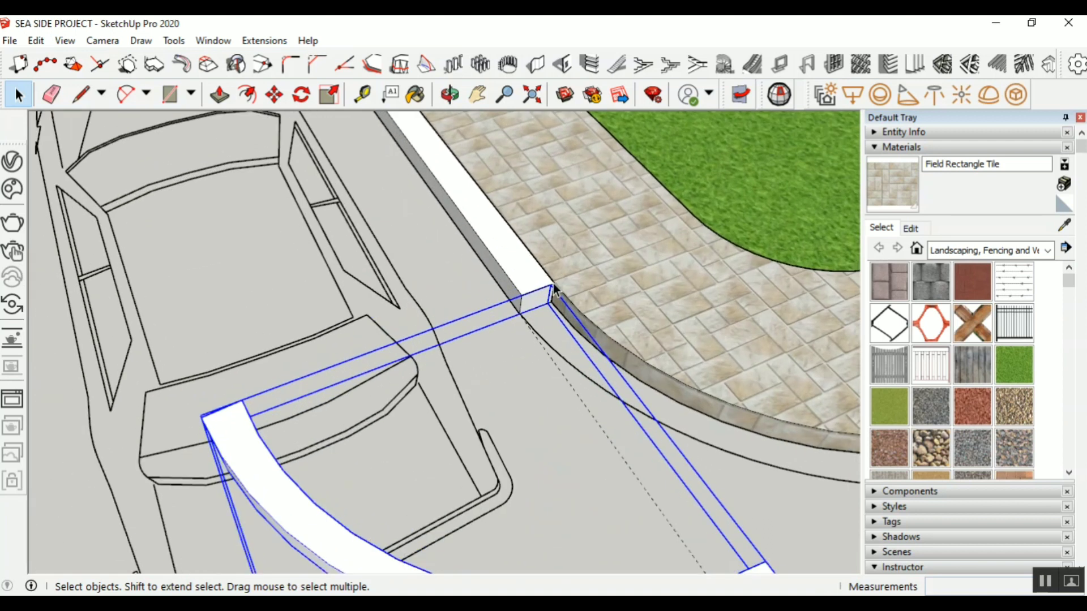
{"action": "scroll", "coordinate": [347, 249], "scroll_direction": "down", "scroll_amount": 4}
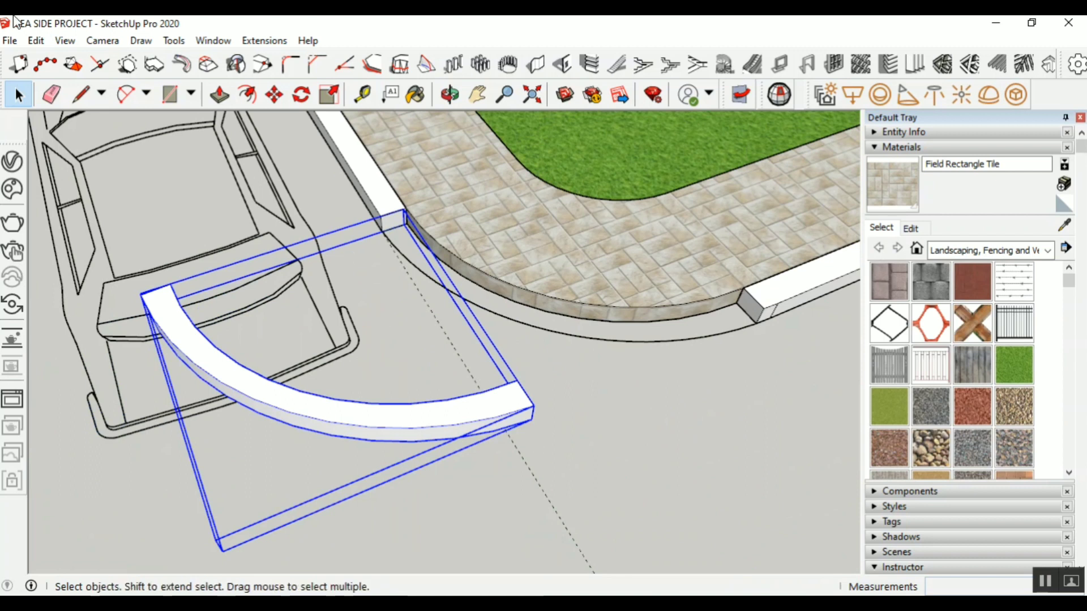
{"action": "left_click", "coordinate": [274, 94]}
{"action": "scroll", "coordinate": [534, 423], "scroll_direction": "up", "scroll_amount": 2}
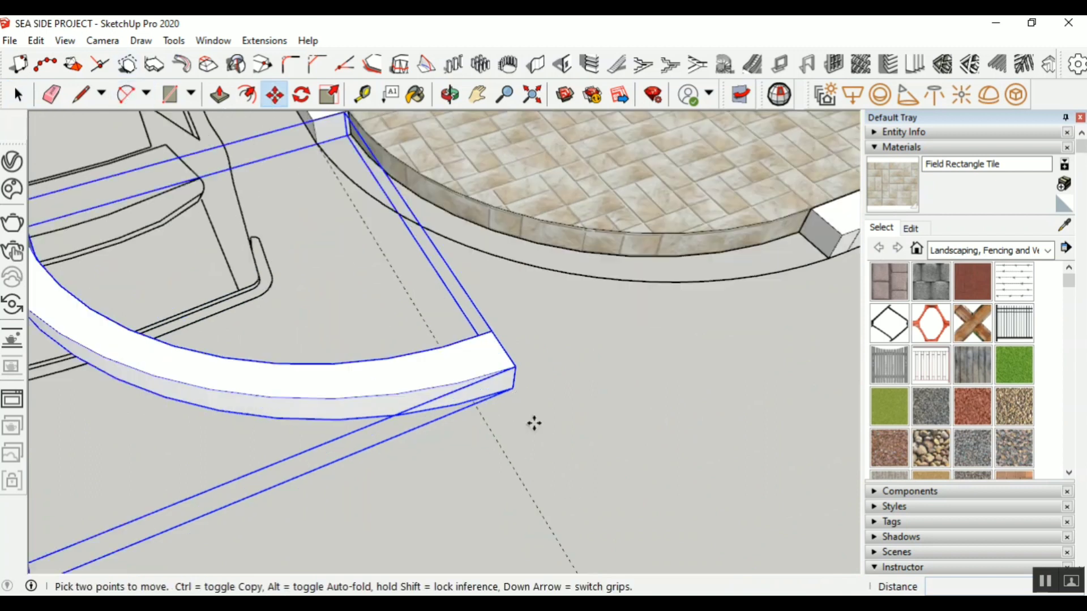
{"action": "scroll", "coordinate": [535, 423], "scroll_direction": "up", "scroll_amount": 2}
{"action": "left_click", "coordinate": [108, 378]}
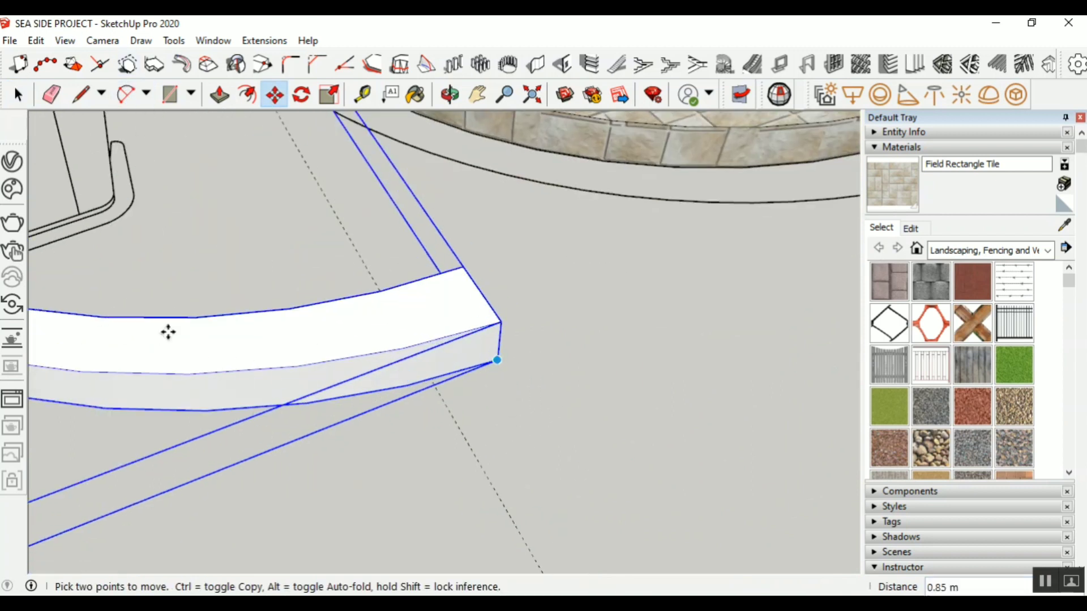
{"action": "scroll", "coordinate": [167, 330], "scroll_direction": "down", "scroll_amount": 3}
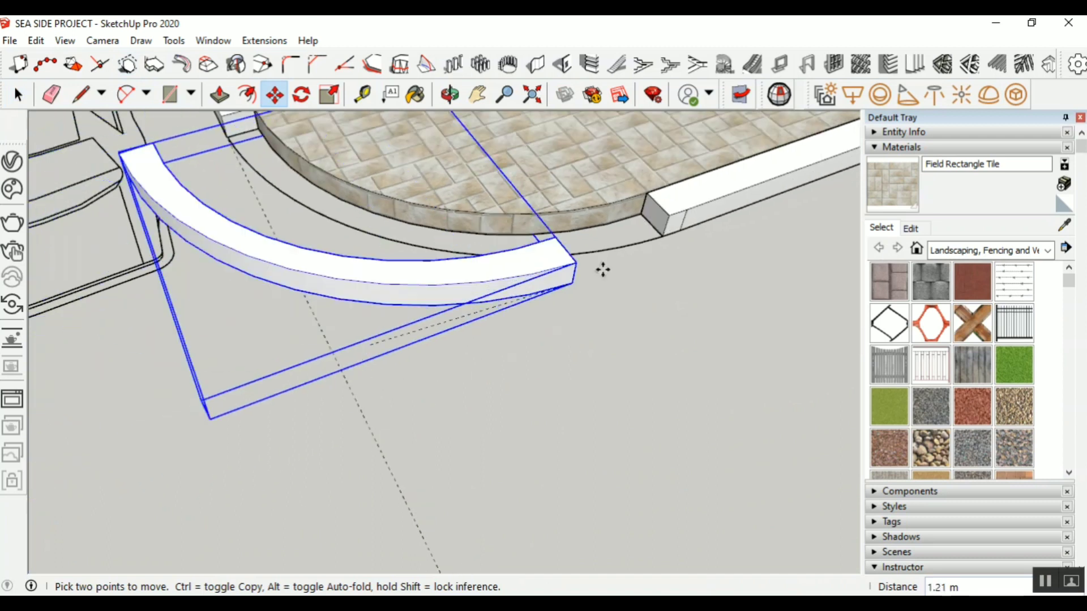
{"action": "scroll", "coordinate": [639, 258], "scroll_direction": "up", "scroll_amount": 4}
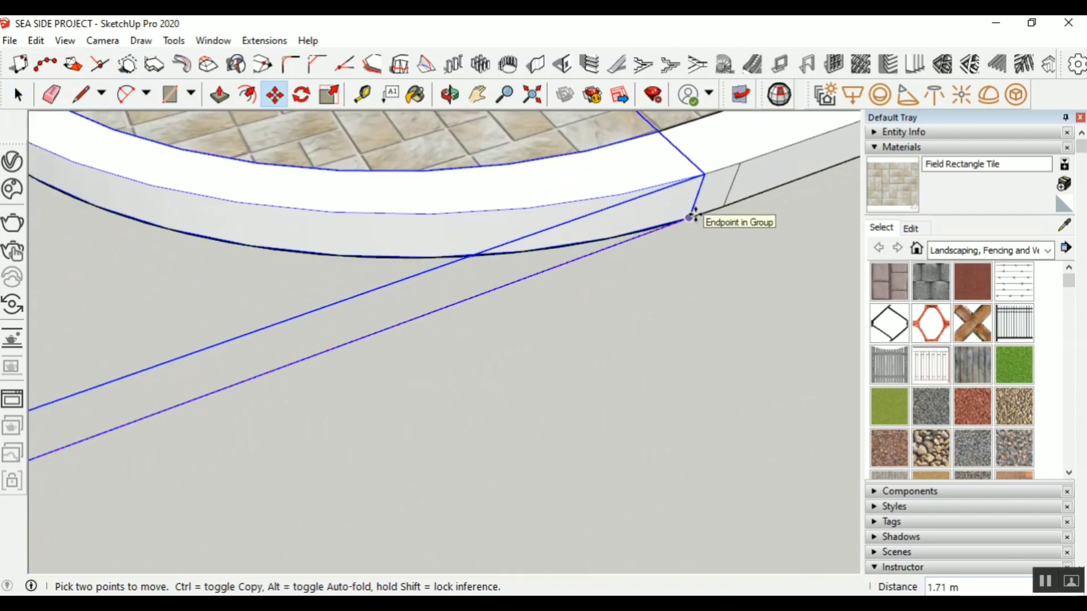
{"action": "left_click", "coordinate": [700, 219]}
{"action": "scroll", "coordinate": [515, 385], "scroll_direction": "down", "scroll_amount": 5}
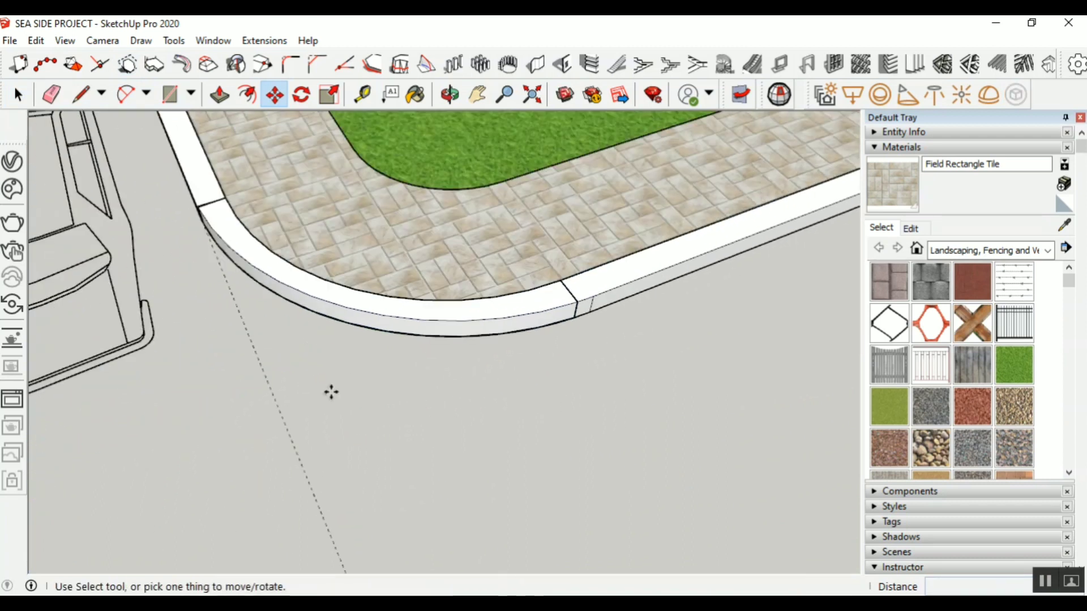
{"action": "left_click", "coordinate": [18, 95]}
{"action": "scroll", "coordinate": [507, 411], "scroll_direction": "up", "scroll_amount": 1}
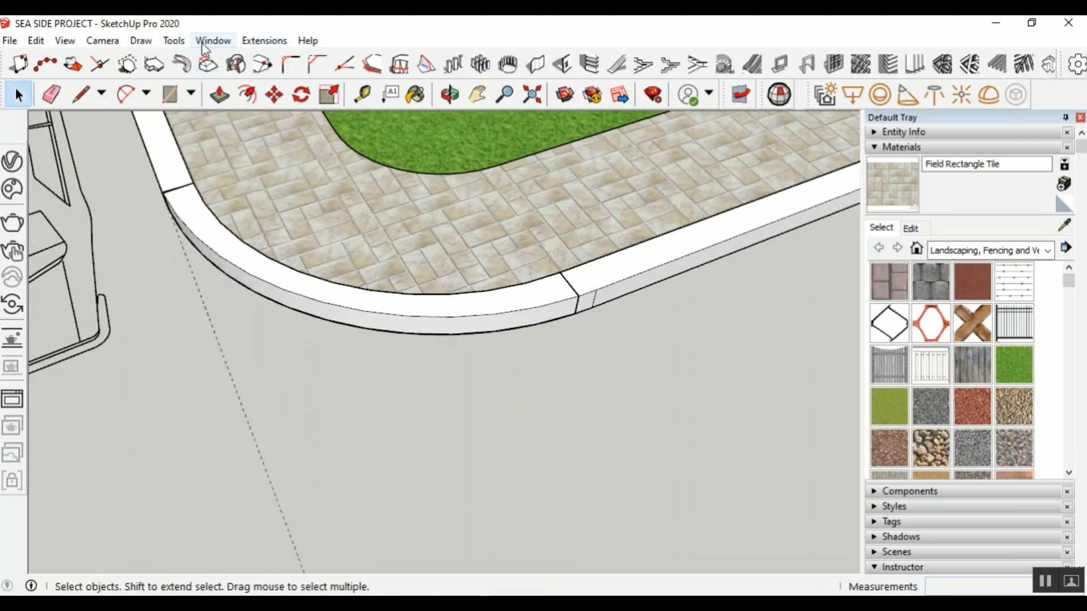
{"action": "left_click", "coordinate": [174, 41]}
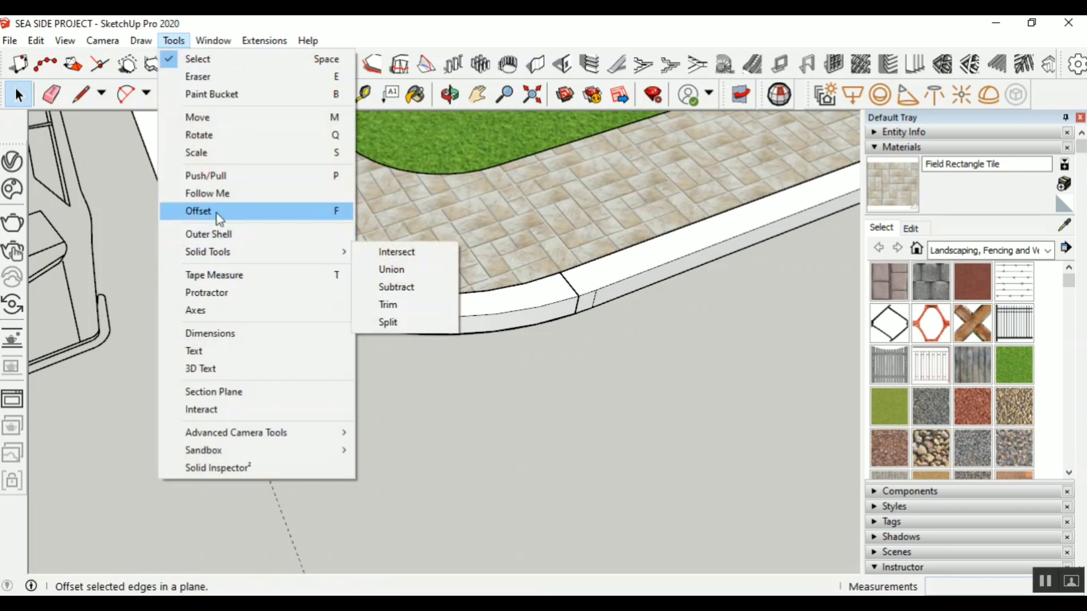
{"action": "left_click", "coordinate": [504, 461]}
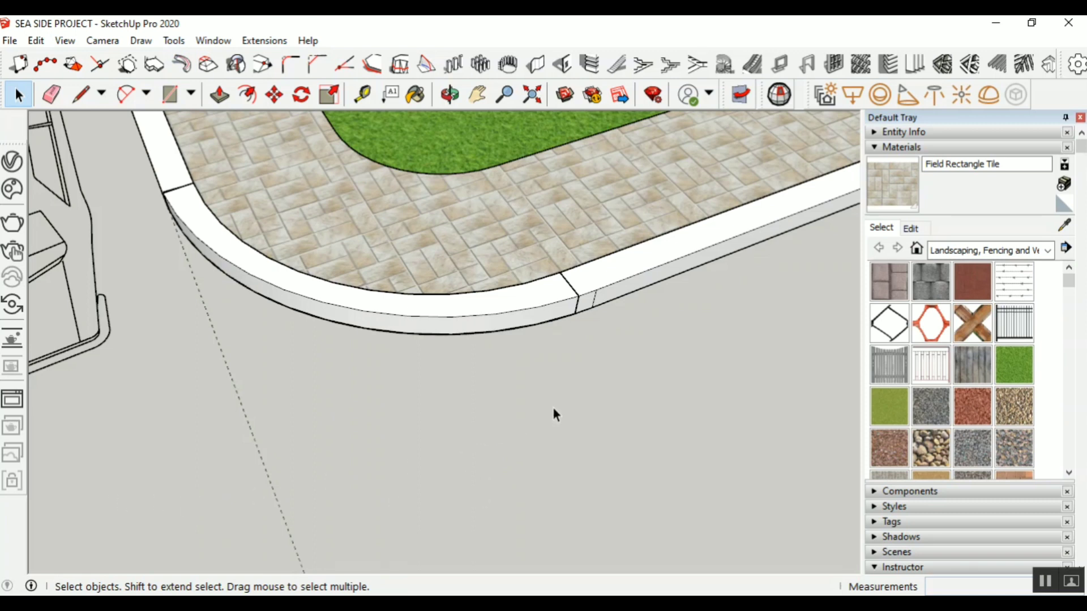
{"action": "left_click", "coordinate": [175, 41]}
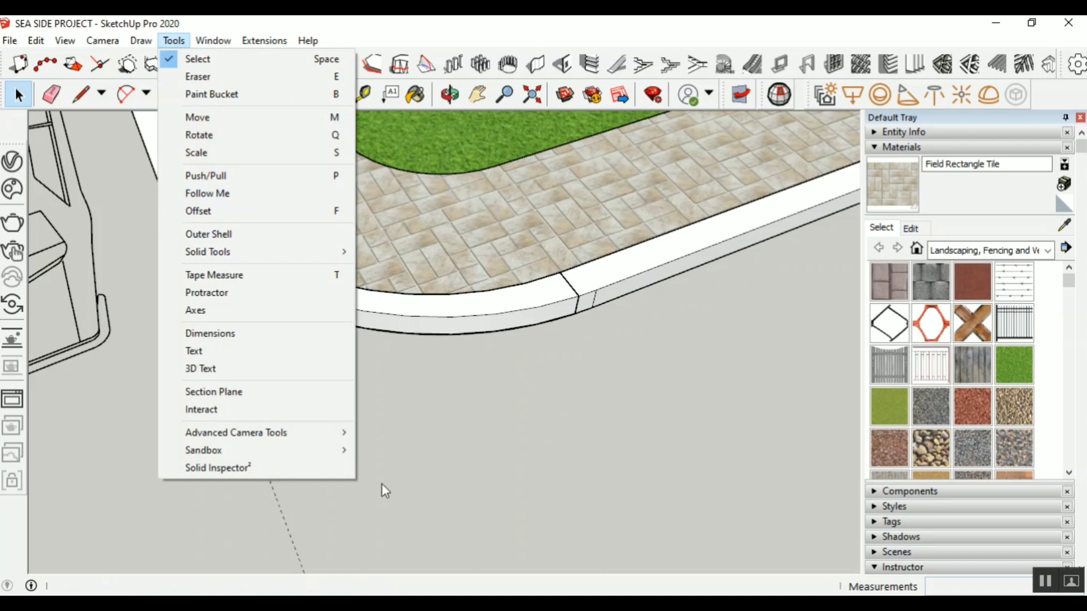
{"action": "left_click", "coordinate": [443, 439]}
Look over the parking bays and the curved kerb outline beside the first bay and the entrance gate
{"action": "scroll", "coordinate": [288, 299], "scroll_direction": "down", "scroll_amount": 8}
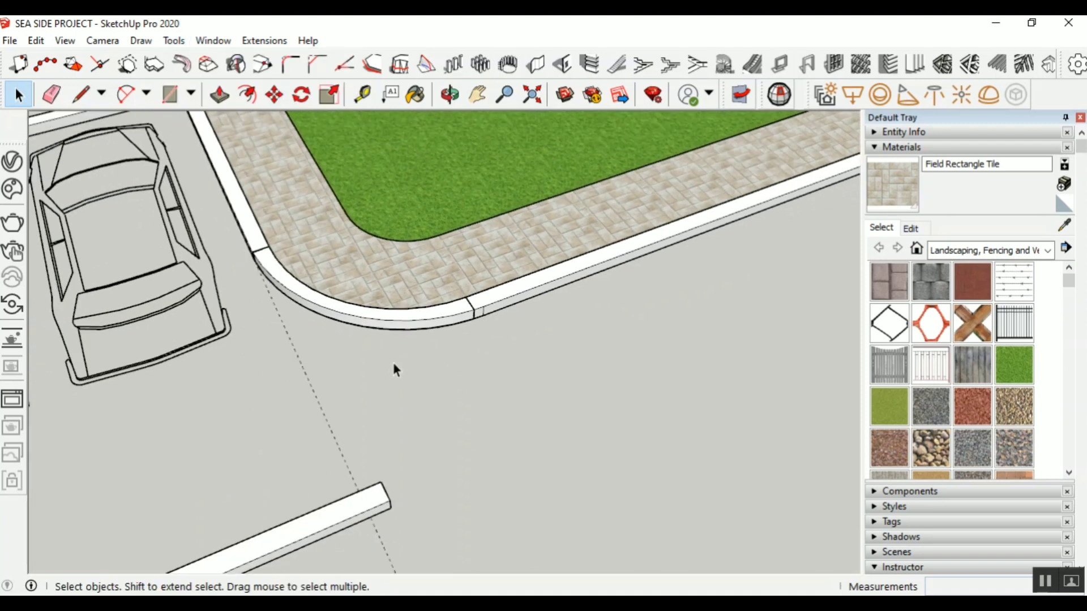
{"action": "scroll", "coordinate": [651, 312], "scroll_direction": "down", "scroll_amount": 2}
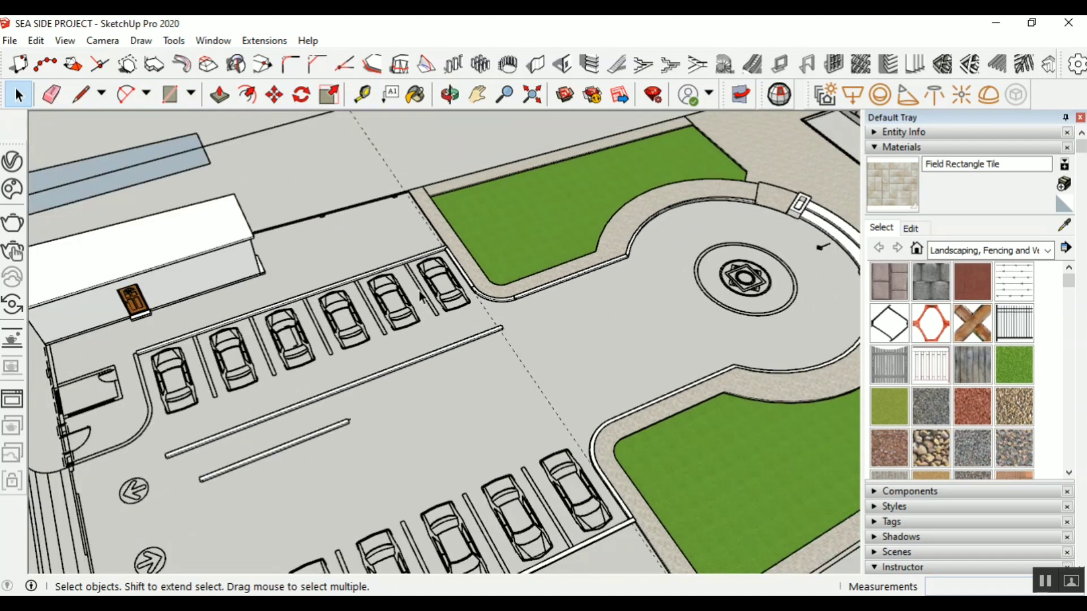
{"action": "scroll", "coordinate": [366, 381], "scroll_direction": "up", "scroll_amount": 2}
{"action": "scroll", "coordinate": [629, 242], "scroll_direction": "down", "scroll_amount": 3}
{"action": "scroll", "coordinate": [290, 374], "scroll_direction": "up", "scroll_amount": 2}
{"action": "scroll", "coordinate": [291, 379], "scroll_direction": "up", "scroll_amount": 1}
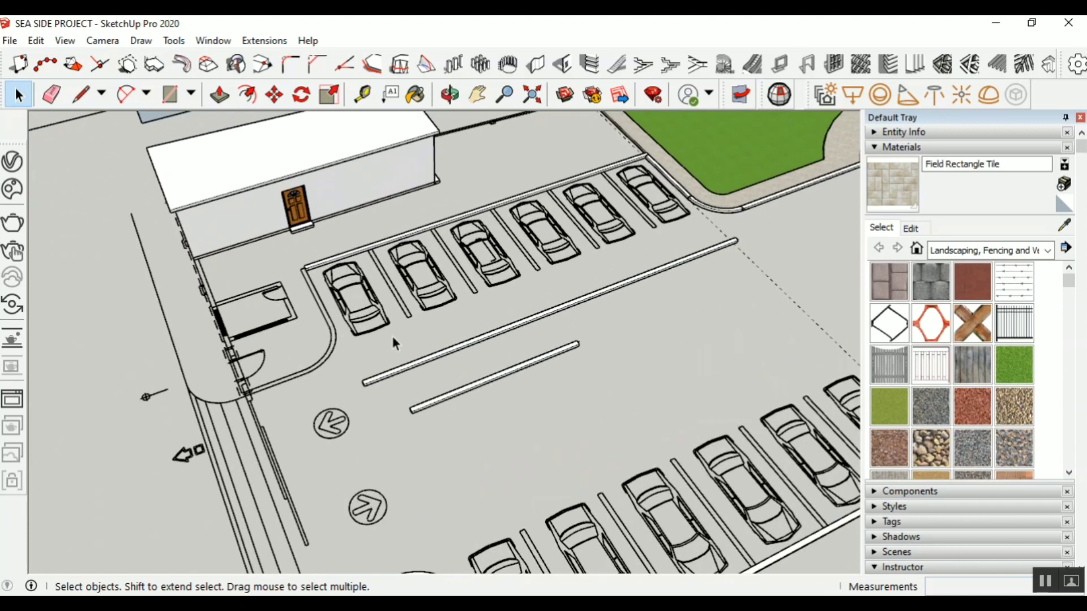
{"action": "scroll", "coordinate": [362, 313], "scroll_direction": "up", "scroll_amount": 10}
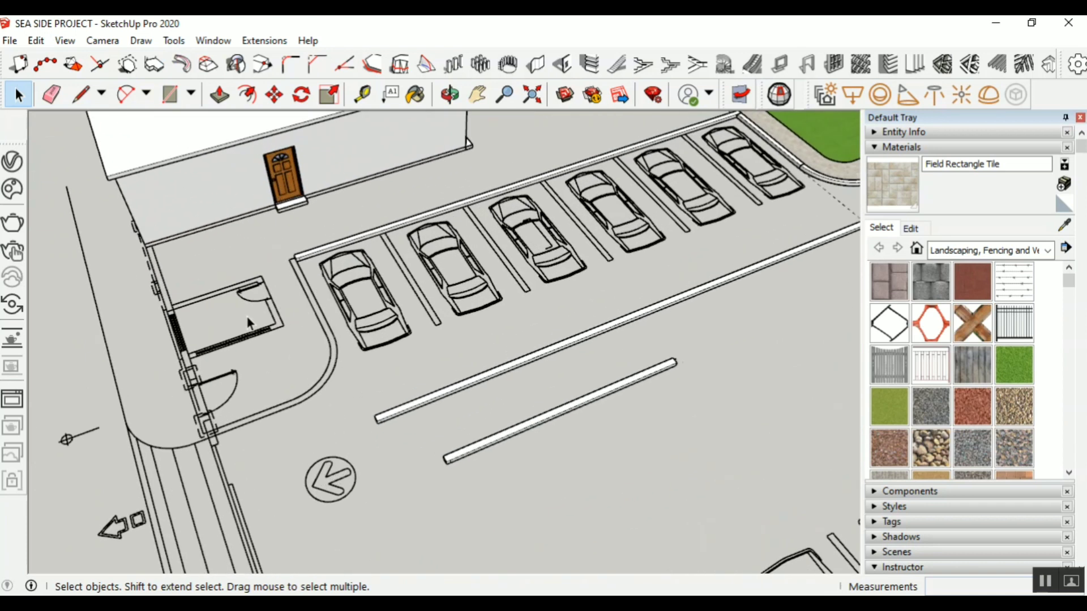
Draw a rectangle about 0.20 m by 3.84 m over the straight kerb outline beside the first parking bay
{"action": "scroll", "coordinate": [346, 211], "scroll_direction": "down", "scroll_amount": 3}
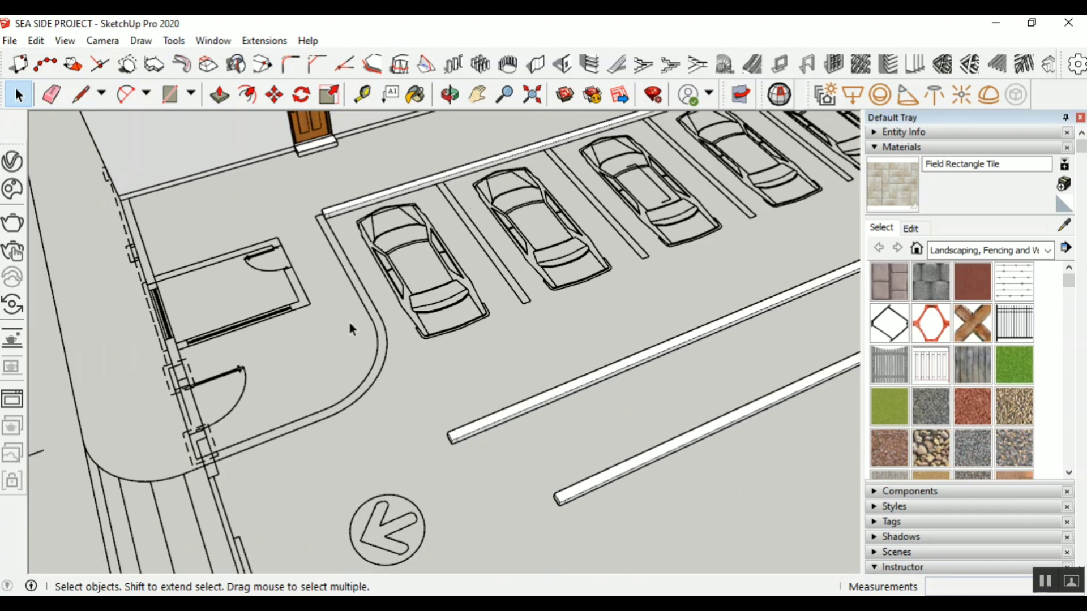
{"action": "scroll", "coordinate": [326, 280], "scroll_direction": "down", "scroll_amount": 6}
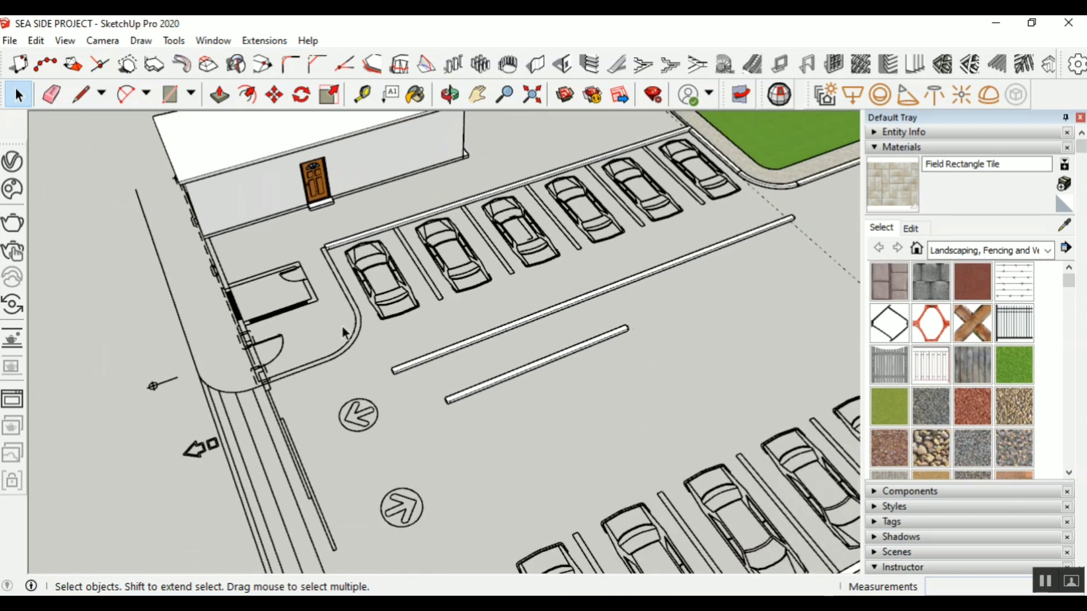
{"action": "scroll", "coordinate": [442, 327], "scroll_direction": "up", "scroll_amount": 2}
{"action": "scroll", "coordinate": [351, 314], "scroll_direction": "down", "scroll_amount": 3}
{"action": "scroll", "coordinate": [613, 300], "scroll_direction": "down", "scroll_amount": 3}
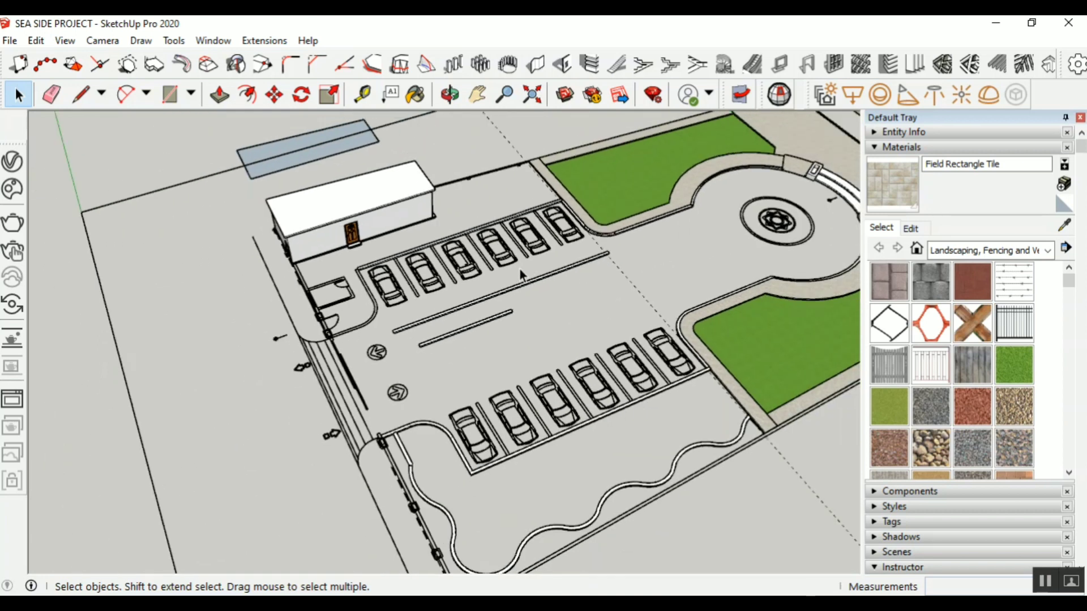
{"action": "scroll", "coordinate": [430, 467], "scroll_direction": "up", "scroll_amount": 2}
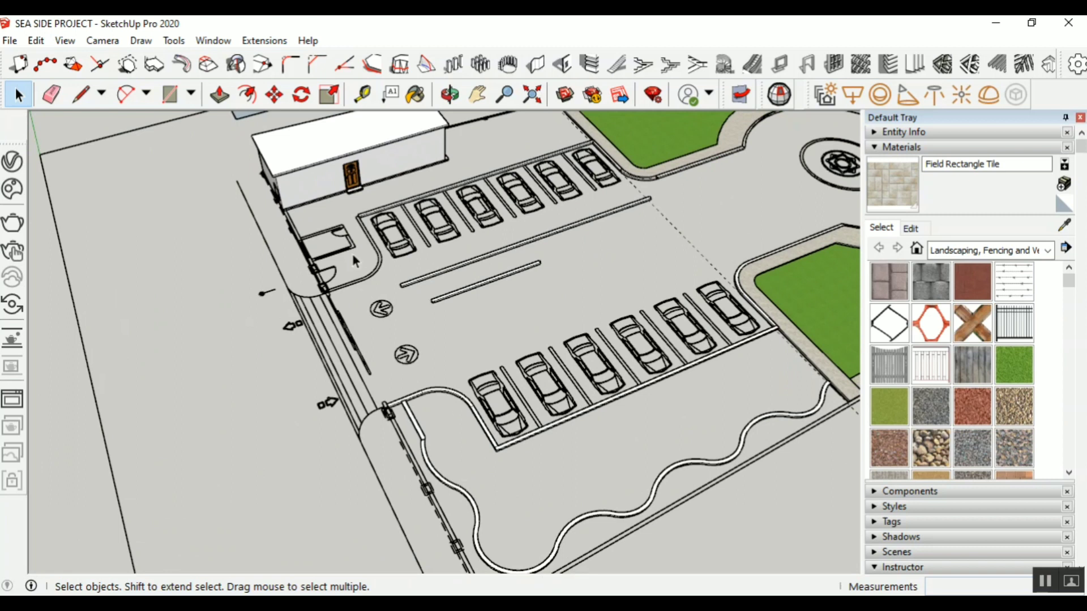
{"action": "scroll", "coordinate": [353, 254], "scroll_direction": "up", "scroll_amount": 3}
{"action": "scroll", "coordinate": [356, 362], "scroll_direction": "up", "scroll_amount": 2}
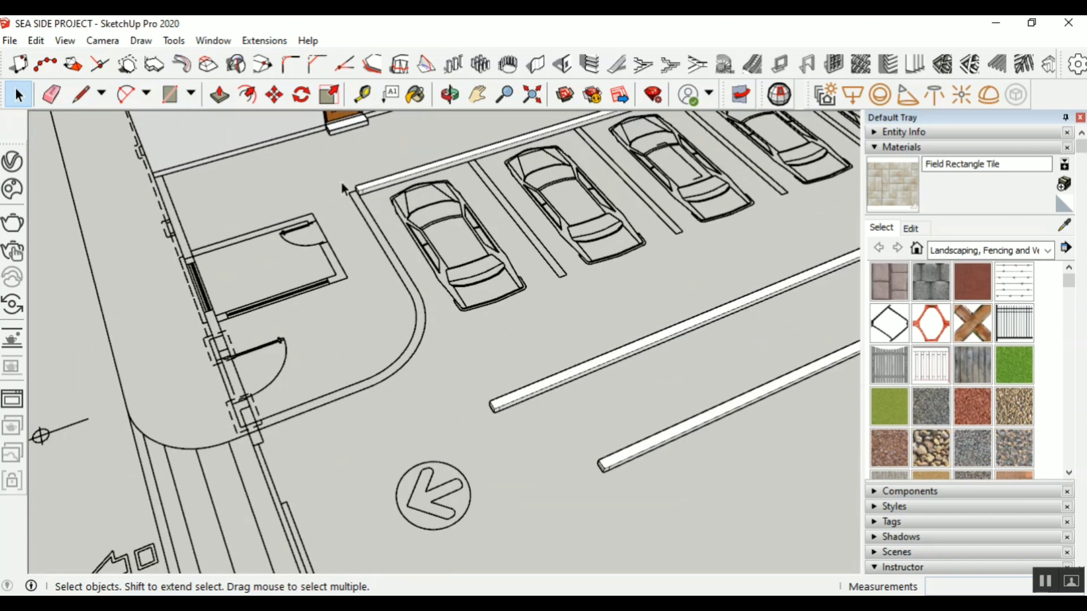
{"action": "left_click", "coordinate": [169, 94]}
{"action": "scroll", "coordinate": [328, 172], "scroll_direction": "up", "scroll_amount": 2}
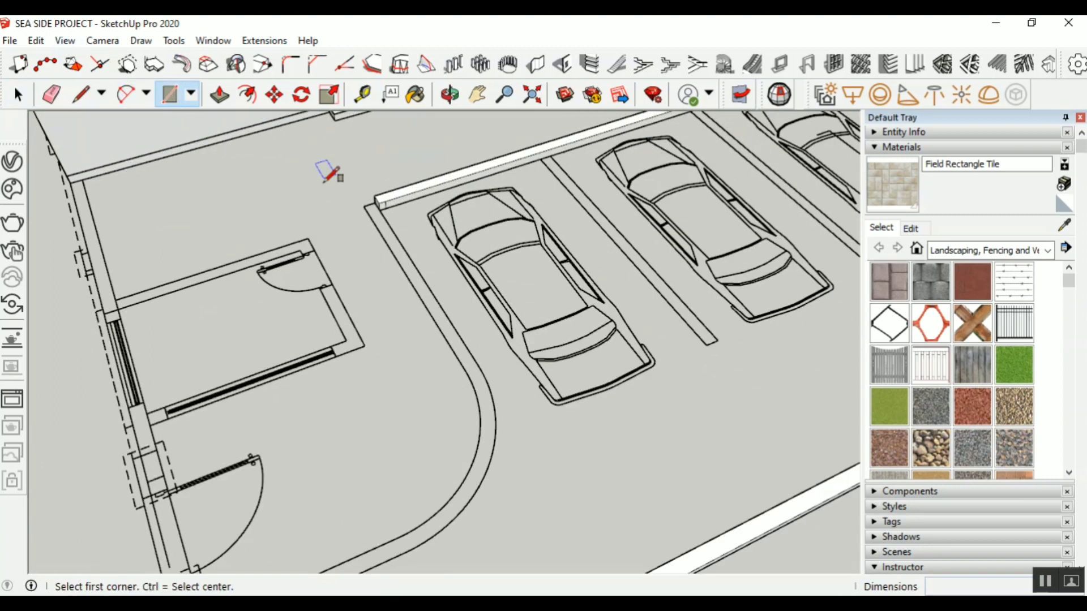
{"action": "left_click", "coordinate": [365, 207]}
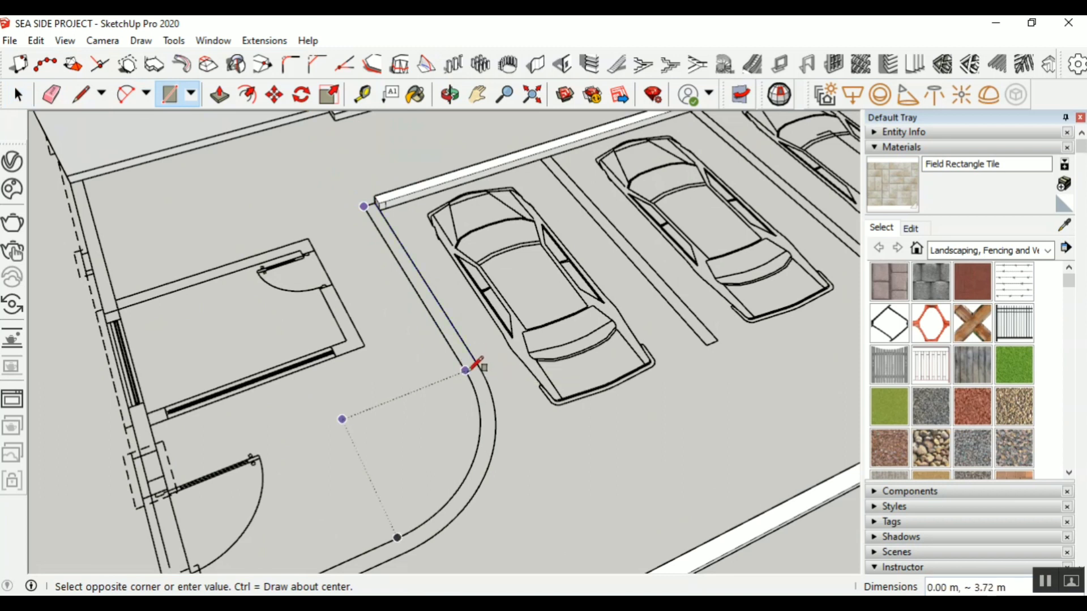
{"action": "left_click", "coordinate": [483, 362]}
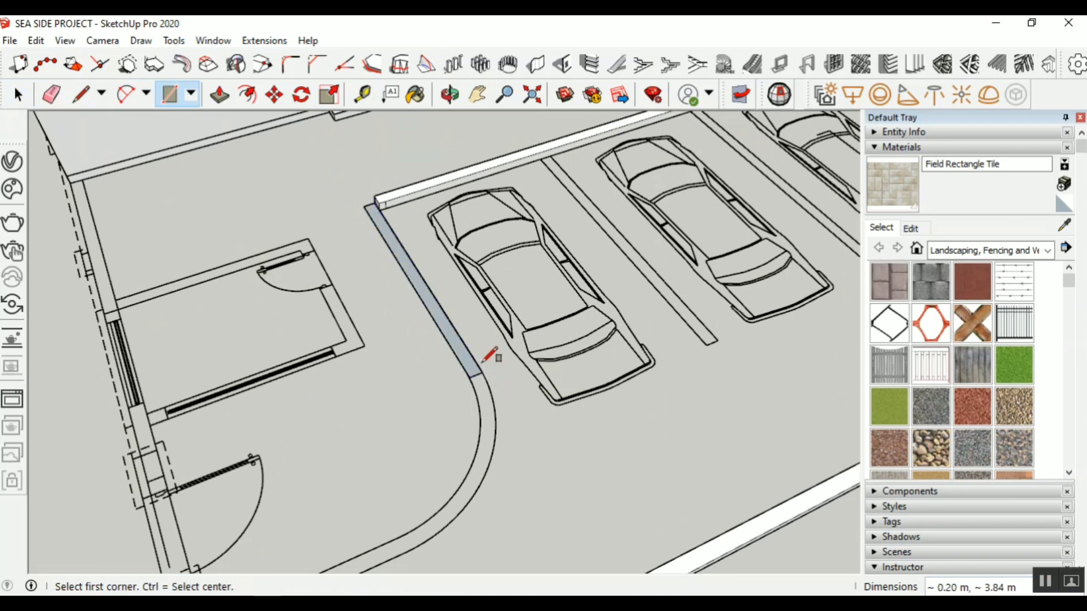
{"action": "scroll", "coordinate": [512, 292], "scroll_direction": "down", "scroll_amount": 2}
{"action": "left_click", "coordinate": [461, 461]}
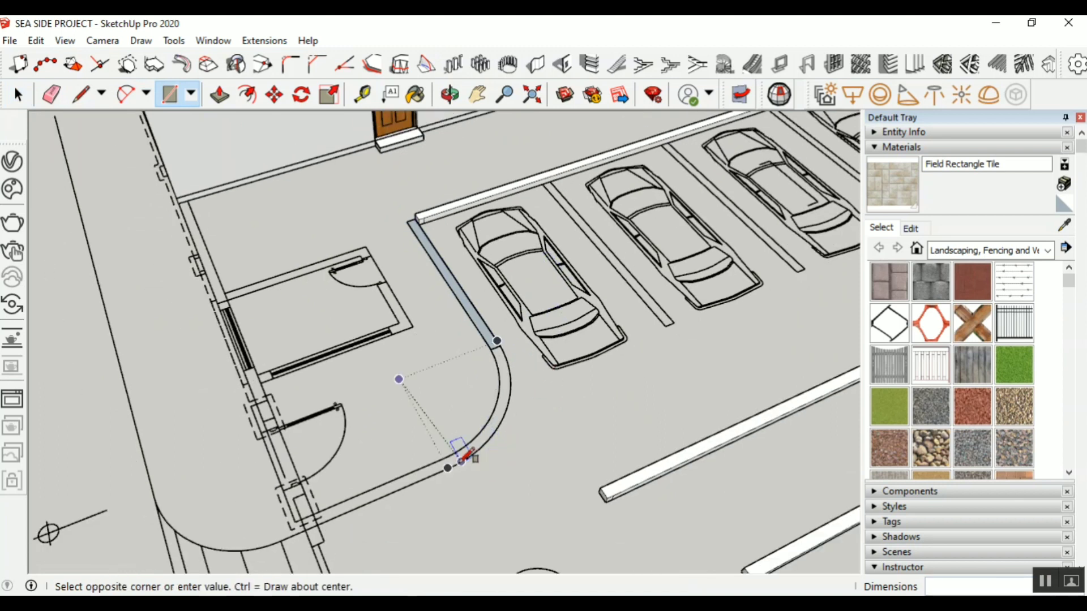
{"action": "scroll", "coordinate": [319, 542], "scroll_direction": "up", "scroll_amount": 3}
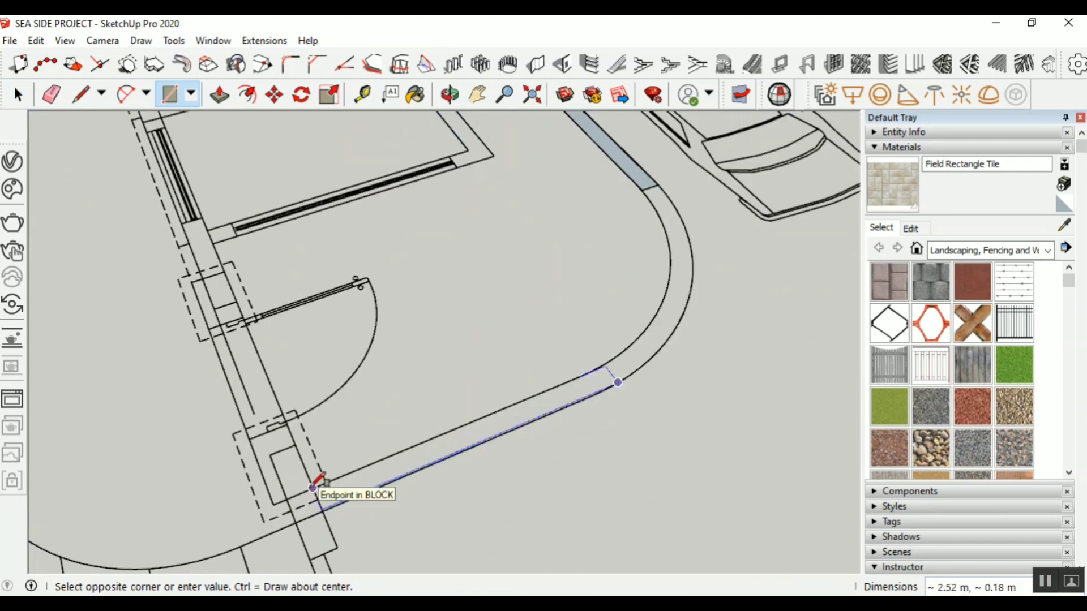
{"action": "scroll", "coordinate": [314, 486], "scroll_direction": "up", "scroll_amount": 3}
{"action": "left_click", "coordinate": [315, 487]}
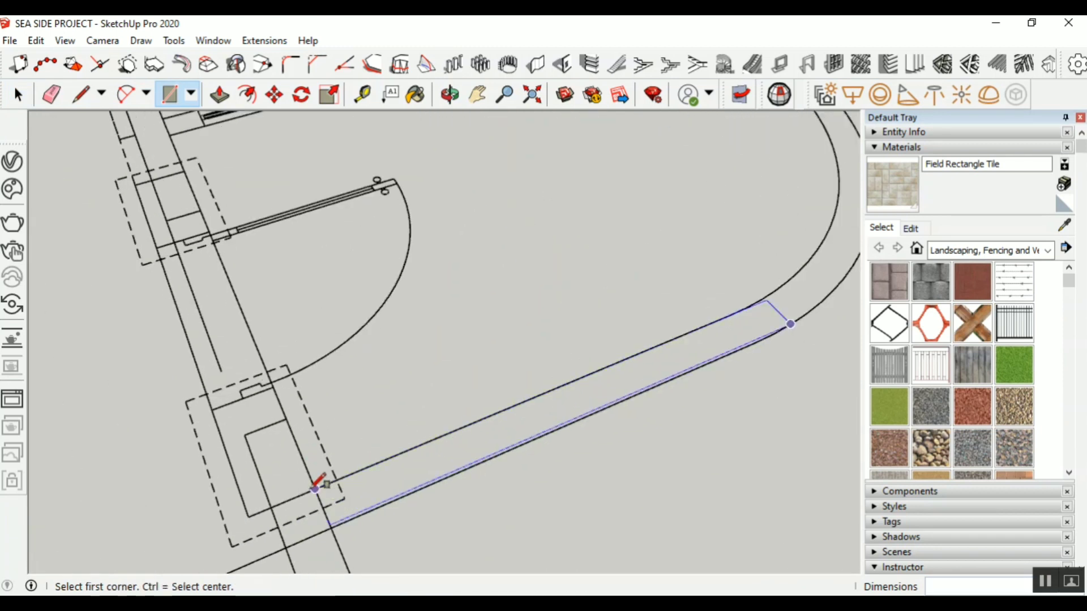
Draw a rectangle over the straight kerb outline running from the entrance gate post to the start of the curve
{"action": "left_click", "coordinate": [331, 528]}
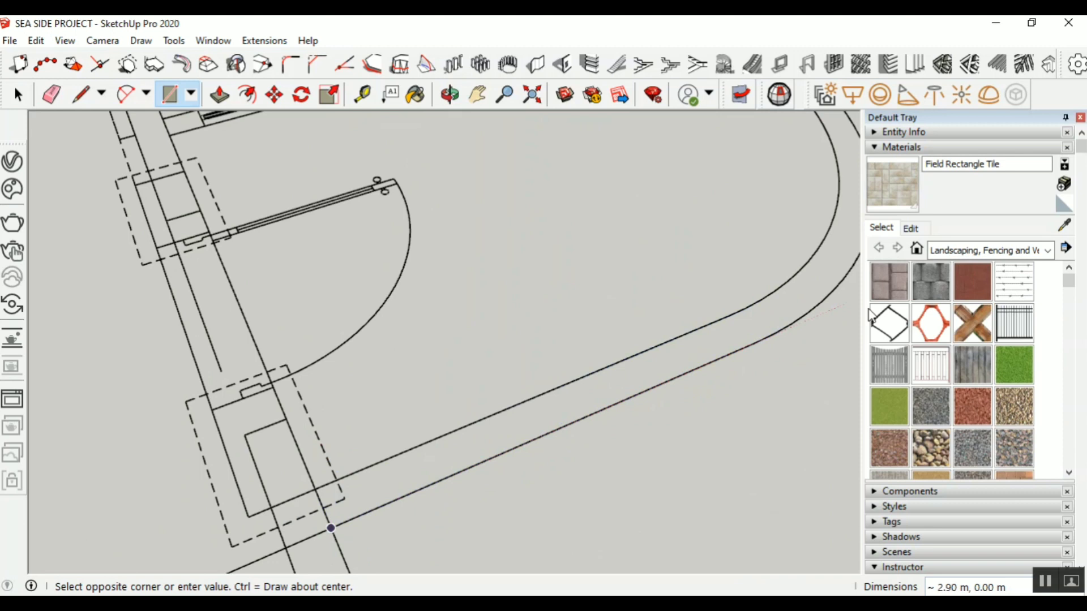
{"action": "left_click", "coordinate": [745, 308]}
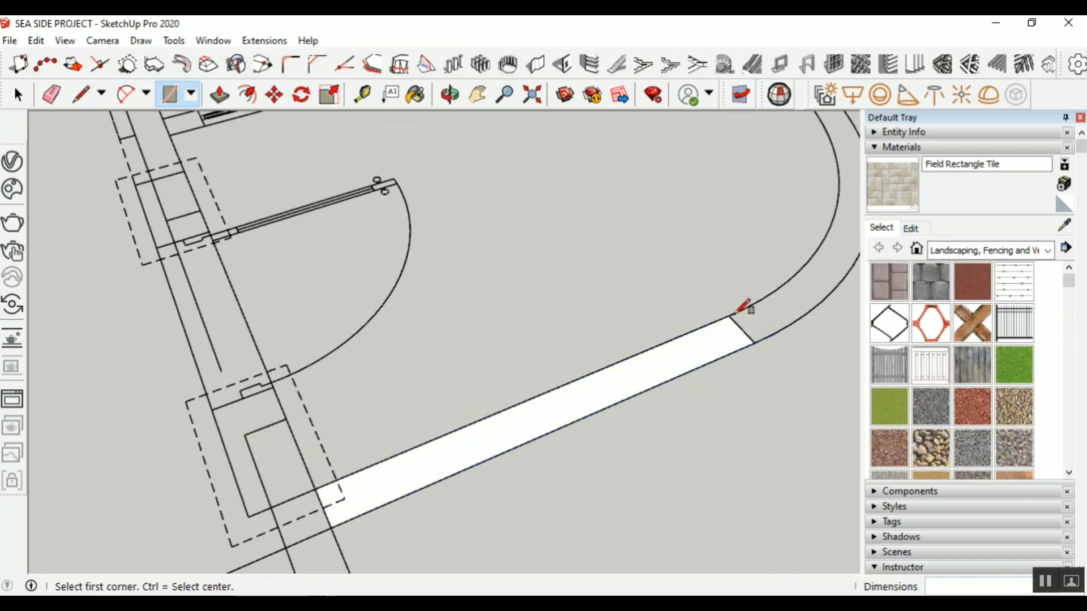
{"action": "scroll", "coordinate": [555, 424], "scroll_direction": "down", "scroll_amount": 3}
{"action": "scroll", "coordinate": [555, 424], "scroll_direction": "down", "scroll_amount": 2}
{"action": "scroll", "coordinate": [636, 335], "scroll_direction": "up", "scroll_amount": 1}
{"action": "left_click", "coordinate": [18, 94]}
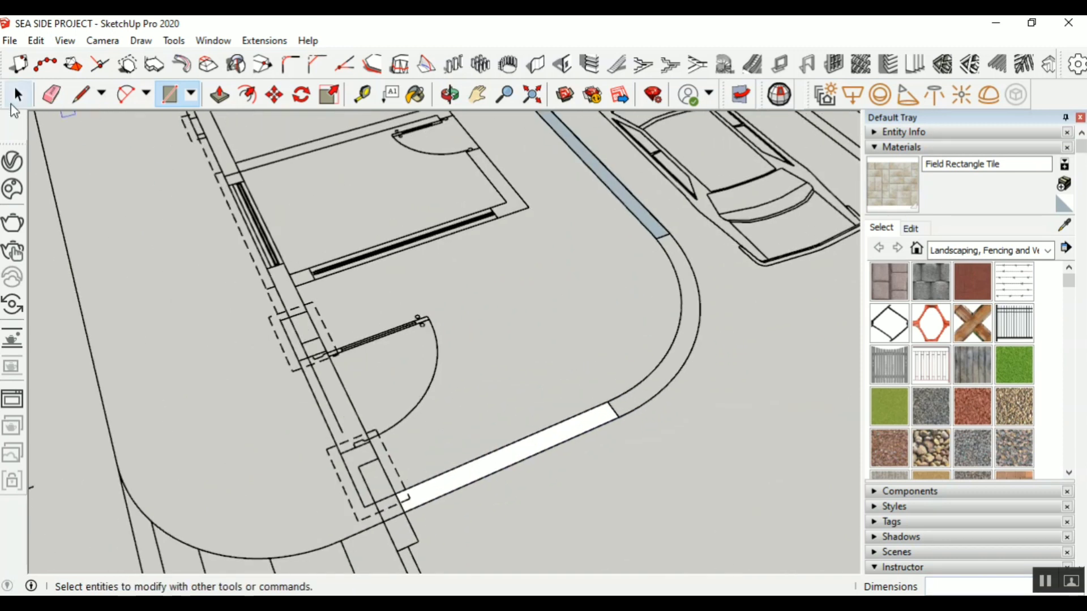
Extrude the straight kerb faces at the gate post and beside the first parking bay 0.15 m upward
{"action": "left_click", "coordinate": [219, 95]}
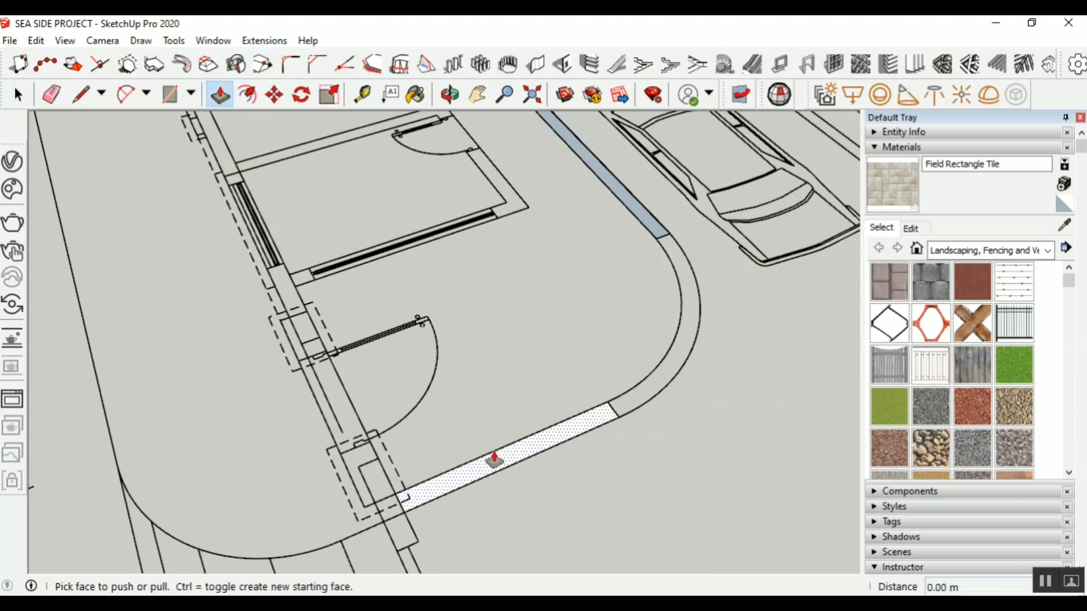
{"action": "left_click", "coordinate": [546, 437]}
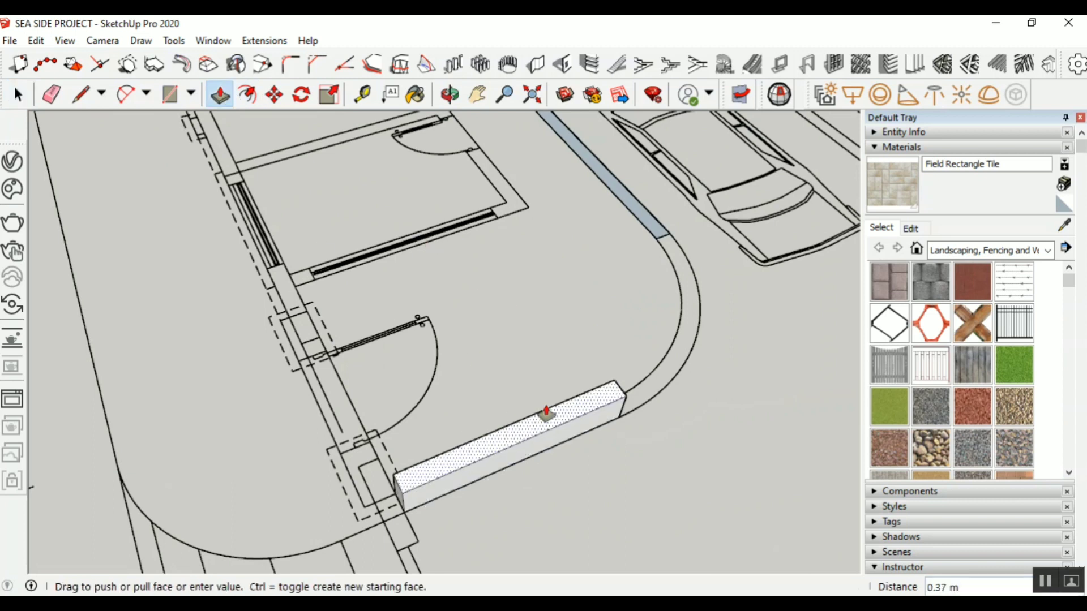
{"action": "key", "text": "Return"}
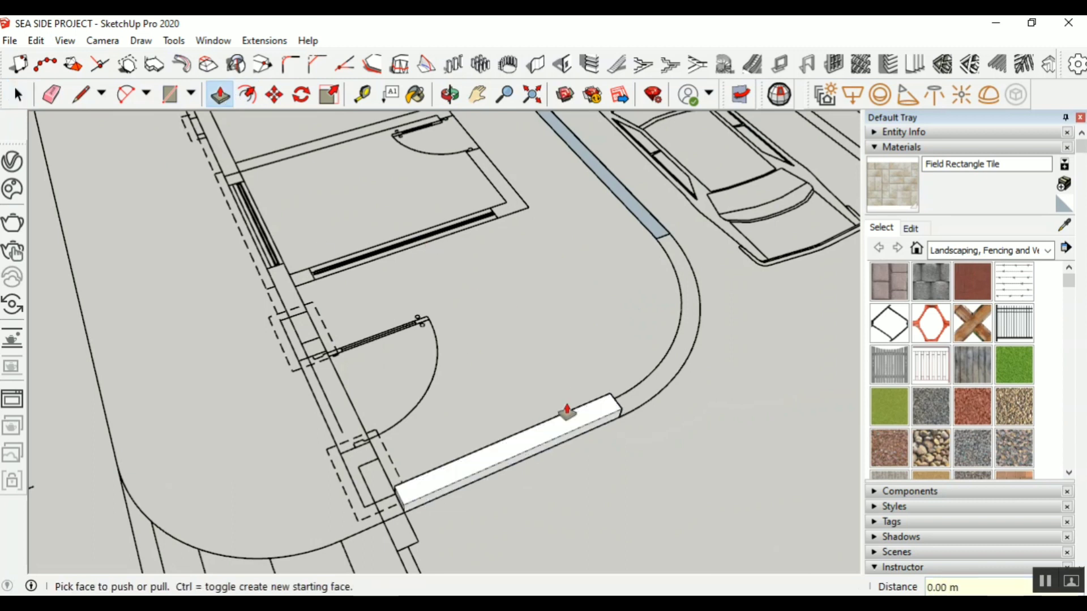
{"action": "left_click", "coordinate": [643, 223]}
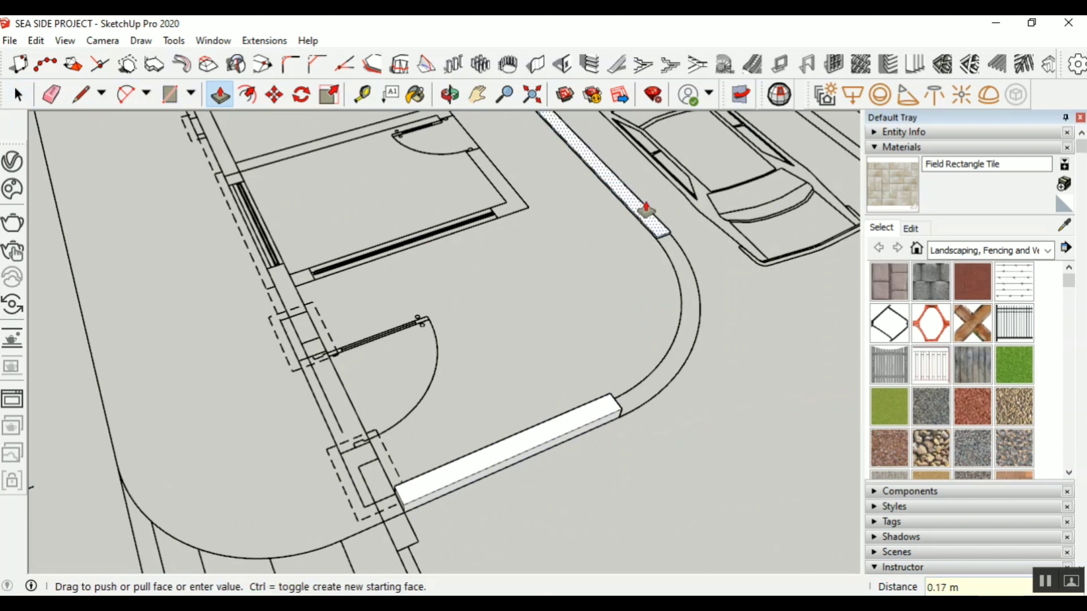
{"action": "key", "text": "Return"}
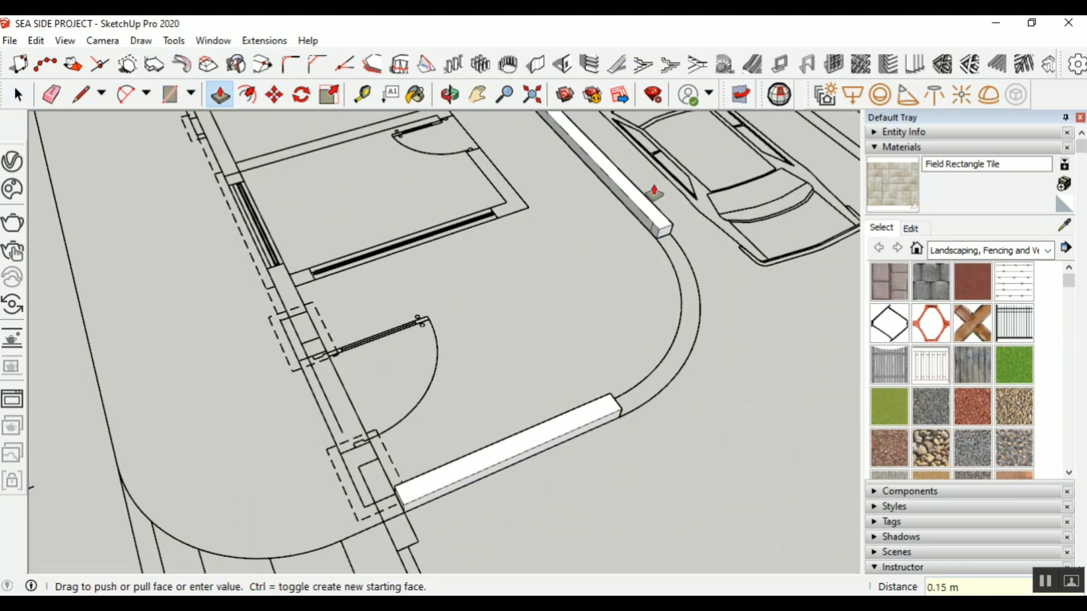
Trace the outer edge of the curved kerb outline with an arc between the outer bottom corners of the two straight kerbs
{"action": "scroll", "coordinate": [578, 334], "scroll_direction": "down", "scroll_amount": 2}
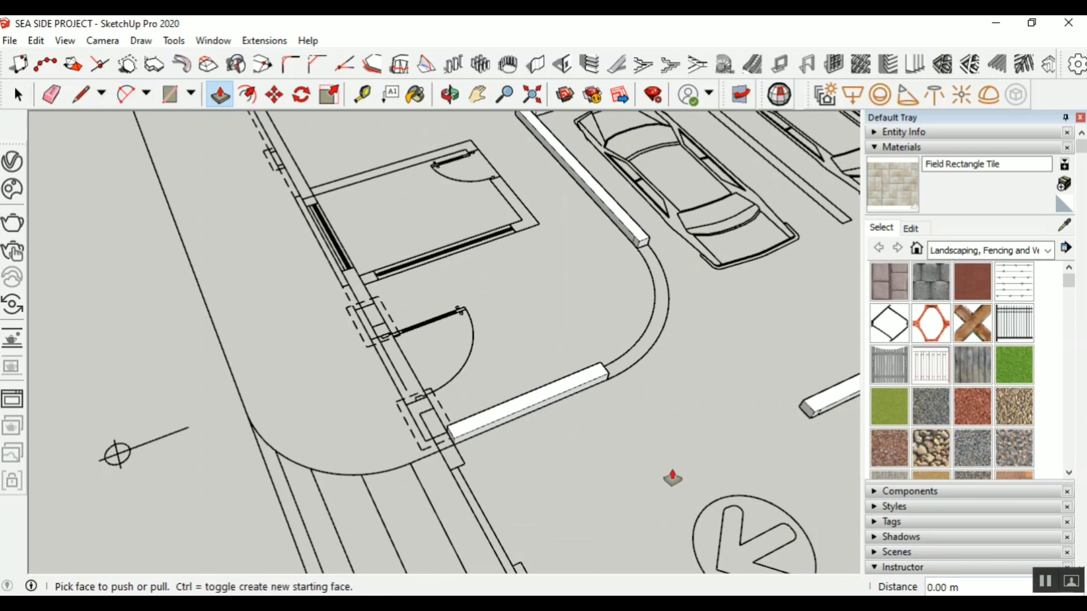
{"action": "scroll", "coordinate": [670, 478], "scroll_direction": "down", "scroll_amount": 2}
{"action": "scroll", "coordinate": [690, 365], "scroll_direction": "up", "scroll_amount": 1}
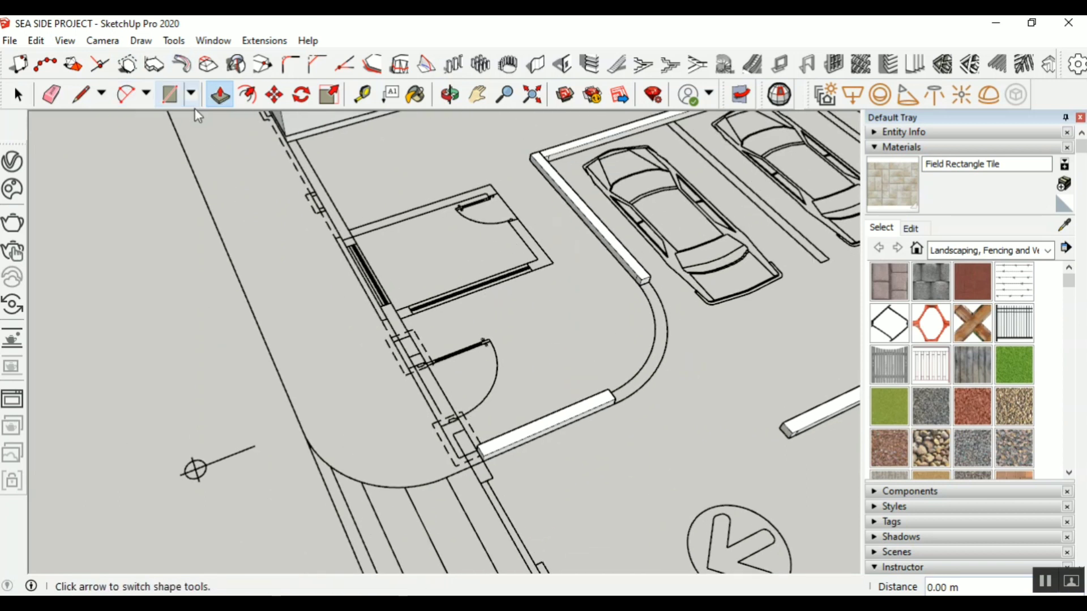
{"action": "left_click", "coordinate": [451, 94]}
{"action": "left_click_drag", "start_coordinate": [589, 474], "coordinate": [639, 420]}
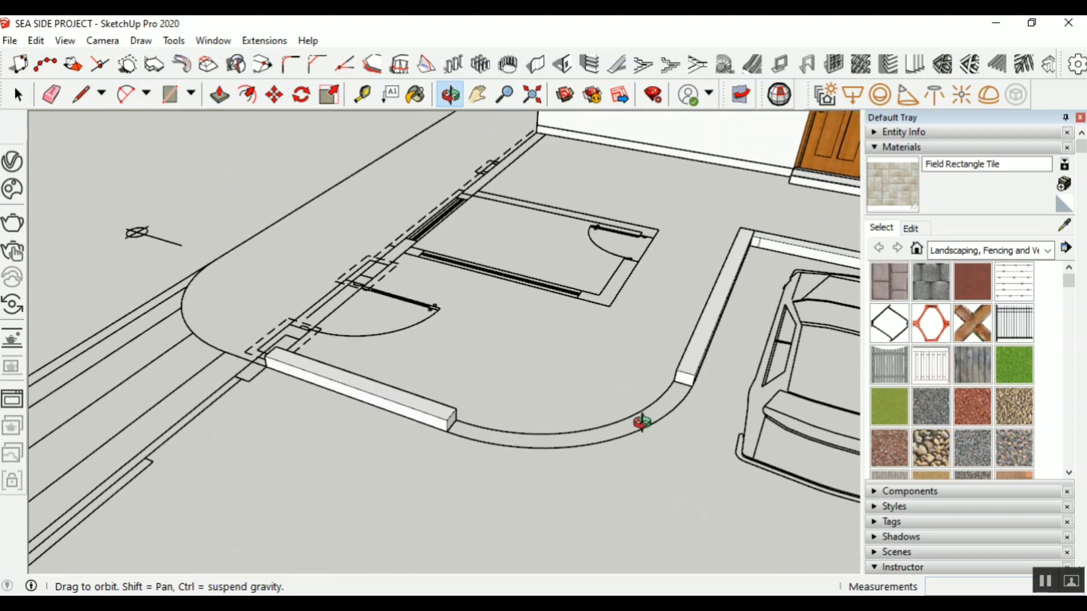
{"action": "scroll", "coordinate": [105, 184], "scroll_direction": "up", "scroll_amount": 3}
{"action": "key", "text": "p"}
{"action": "scroll", "coordinate": [129, 241], "scroll_direction": "down", "scroll_amount": 2}
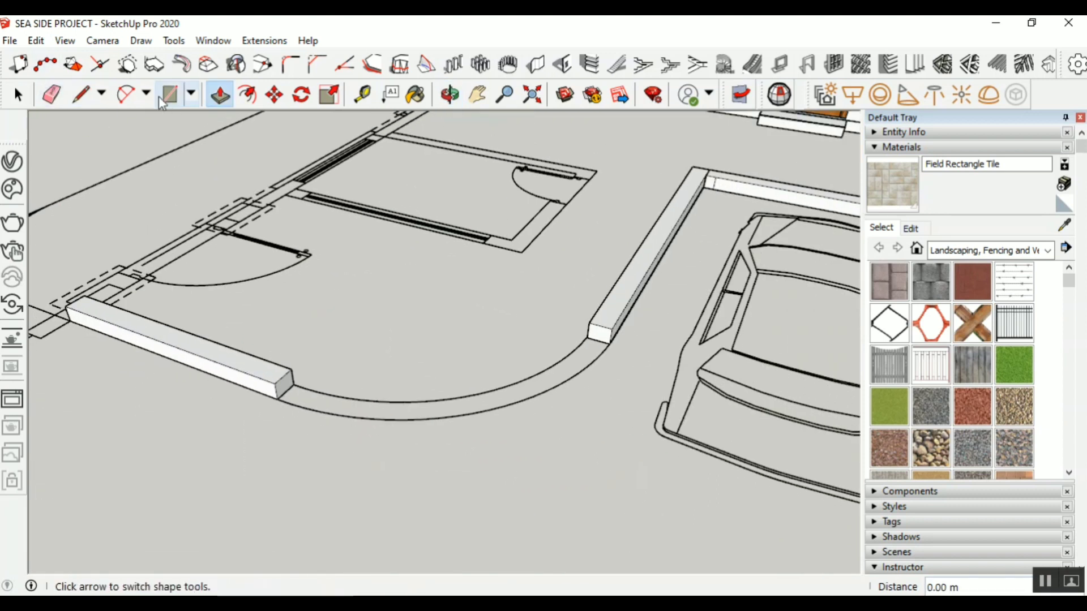
{"action": "left_click", "coordinate": [126, 95]}
{"action": "scroll", "coordinate": [288, 413], "scroll_direction": "up", "scroll_amount": 1}
{"action": "left_click", "coordinate": [273, 395]}
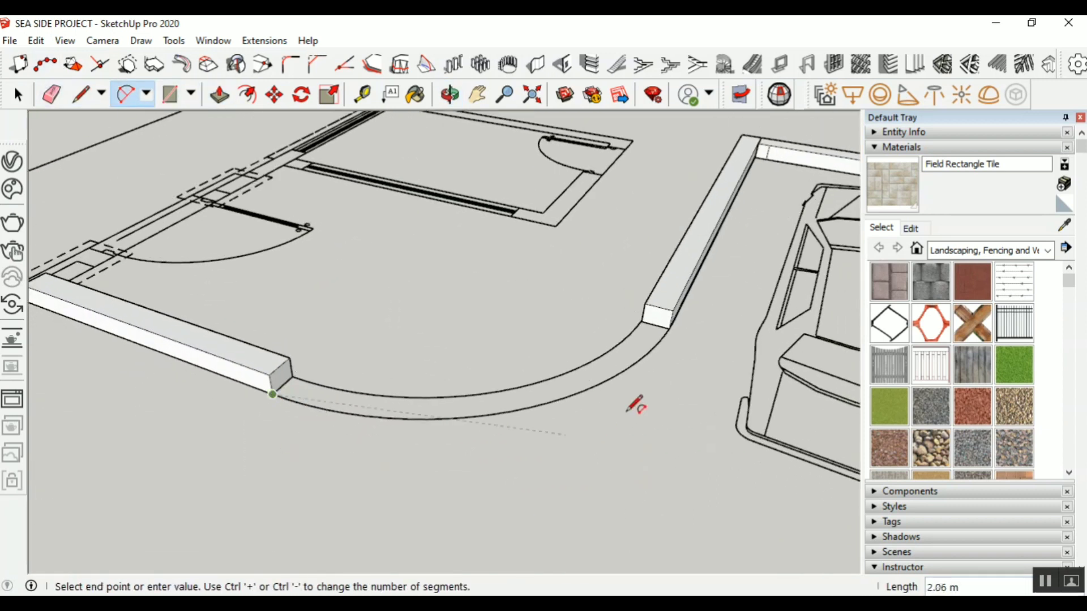
{"action": "left_click", "coordinate": [669, 329]}
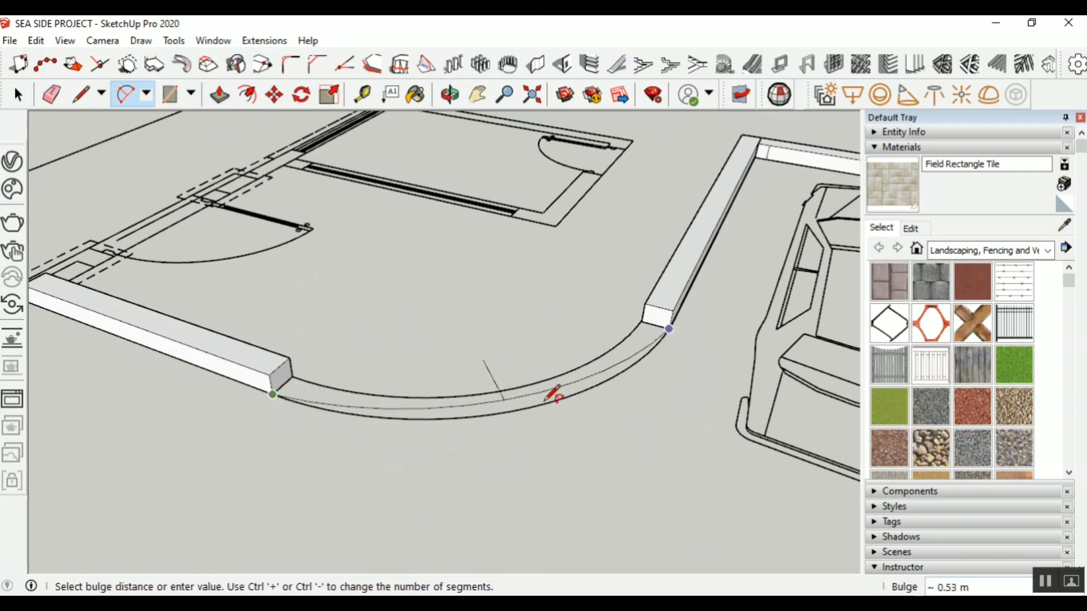
{"action": "left_click", "coordinate": [517, 400]}
Trace the inner edge of the curved kerb with an arc of about 0.48 m bulge, closing the curved face
{"action": "left_click", "coordinate": [293, 377]}
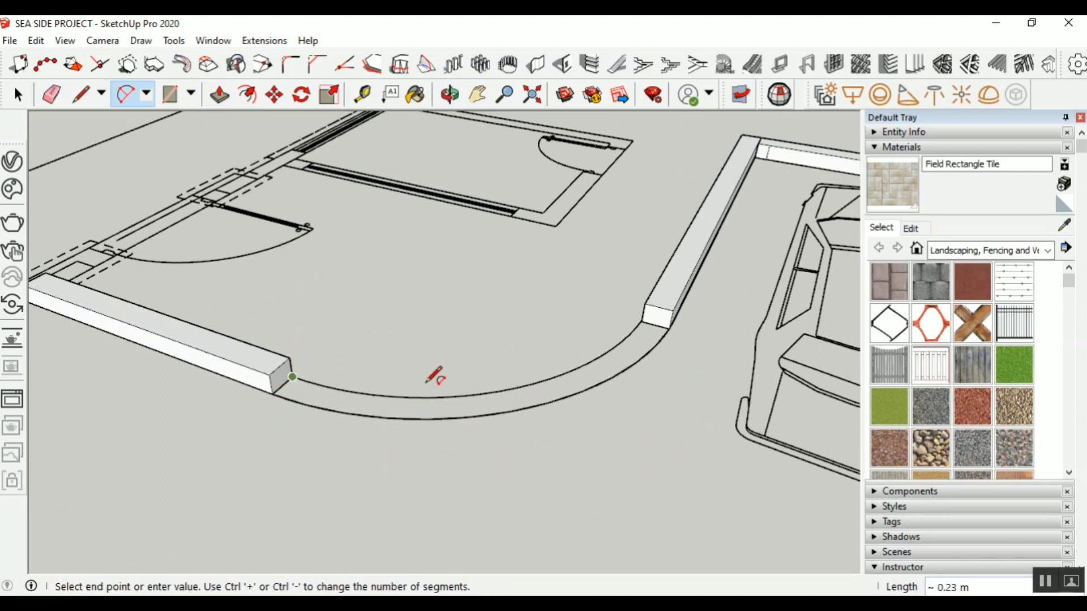
{"action": "left_click", "coordinate": [641, 322]}
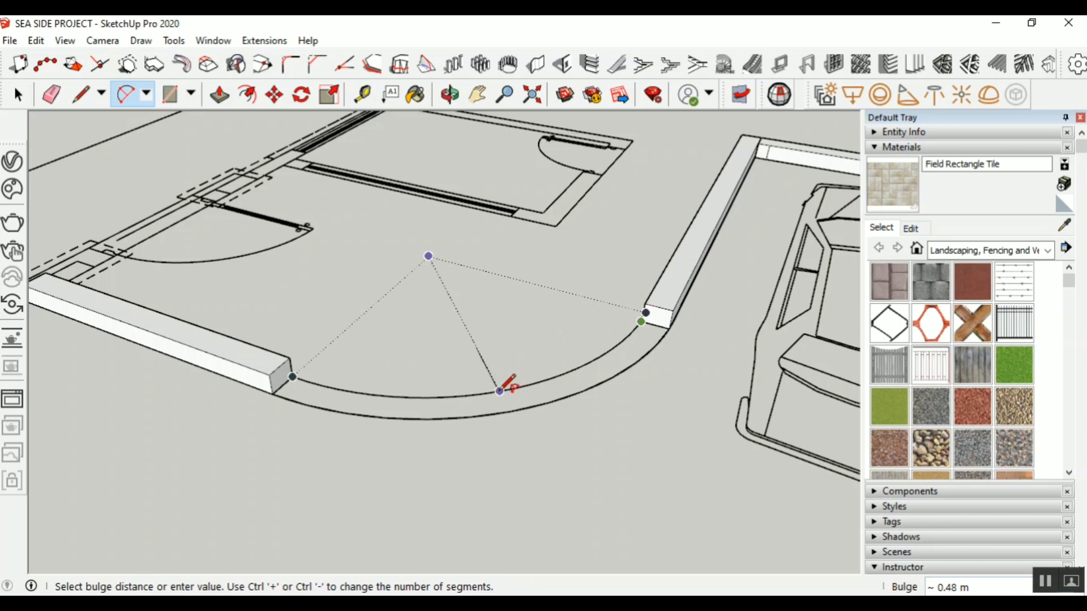
{"action": "left_click", "coordinate": [505, 389]}
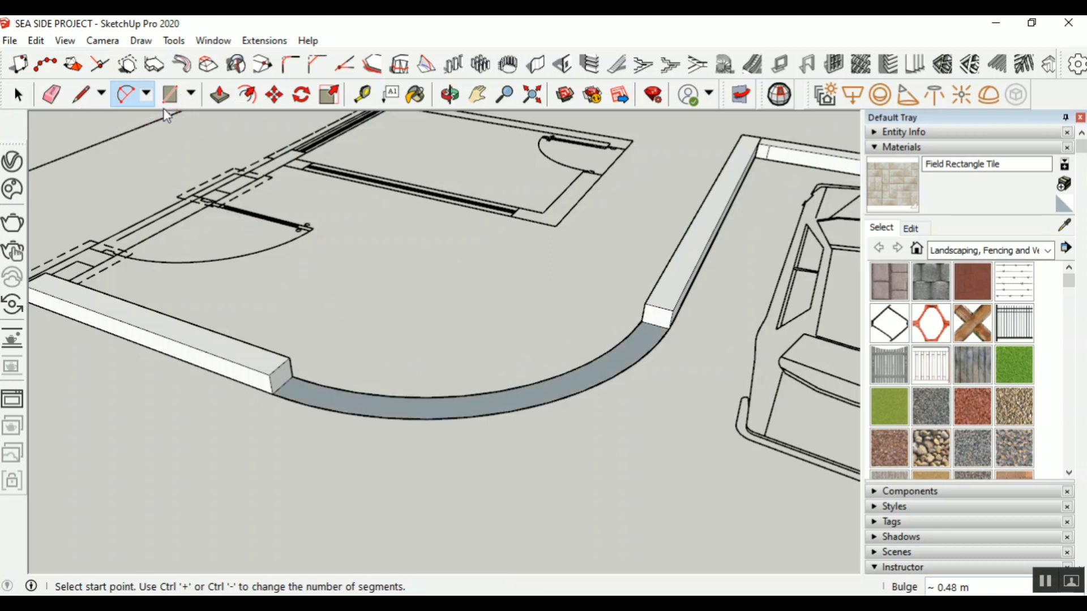
Extrude the curved kerb face 0.15 m, snapping to the top corner of the adjoining straight kerb
{"action": "left_click", "coordinate": [219, 95]}
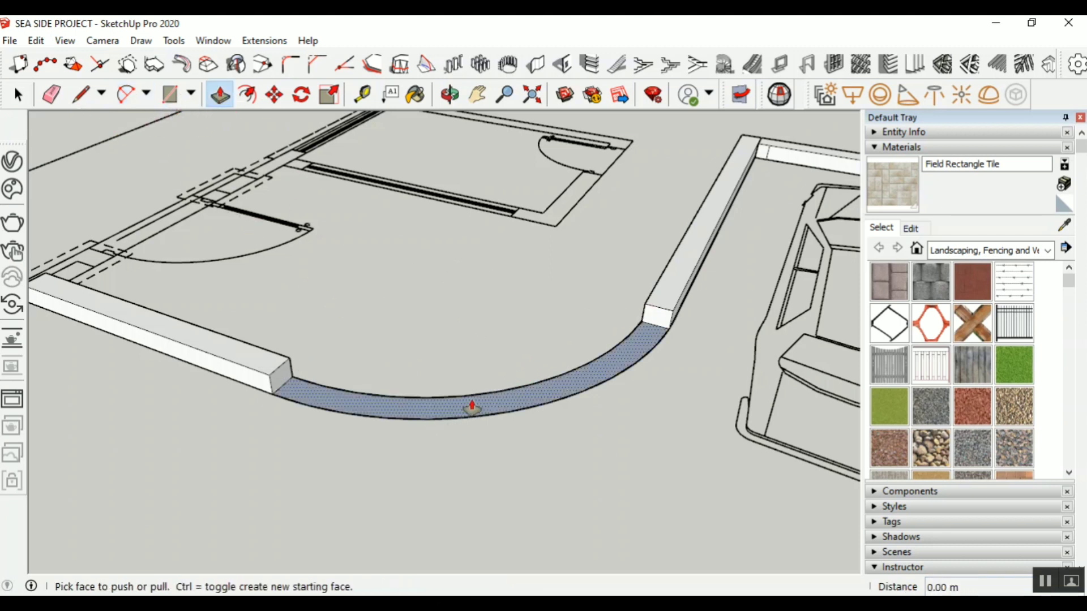
{"action": "left_click_drag", "start_coordinate": [472, 406], "coordinate": [627, 363]}
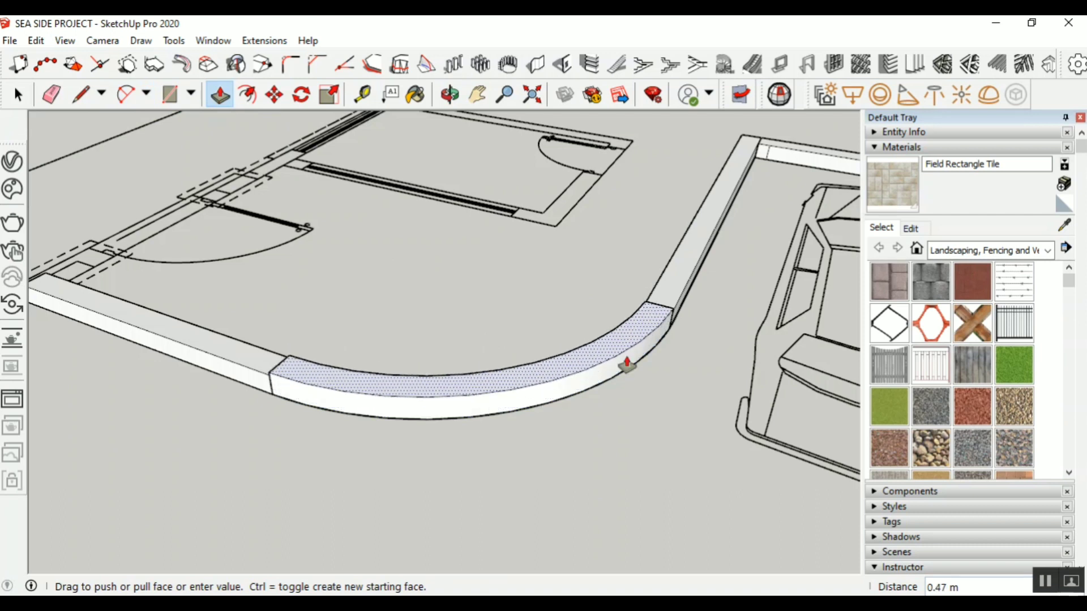
{"action": "scroll", "coordinate": [659, 338], "scroll_direction": "up", "scroll_amount": 2}
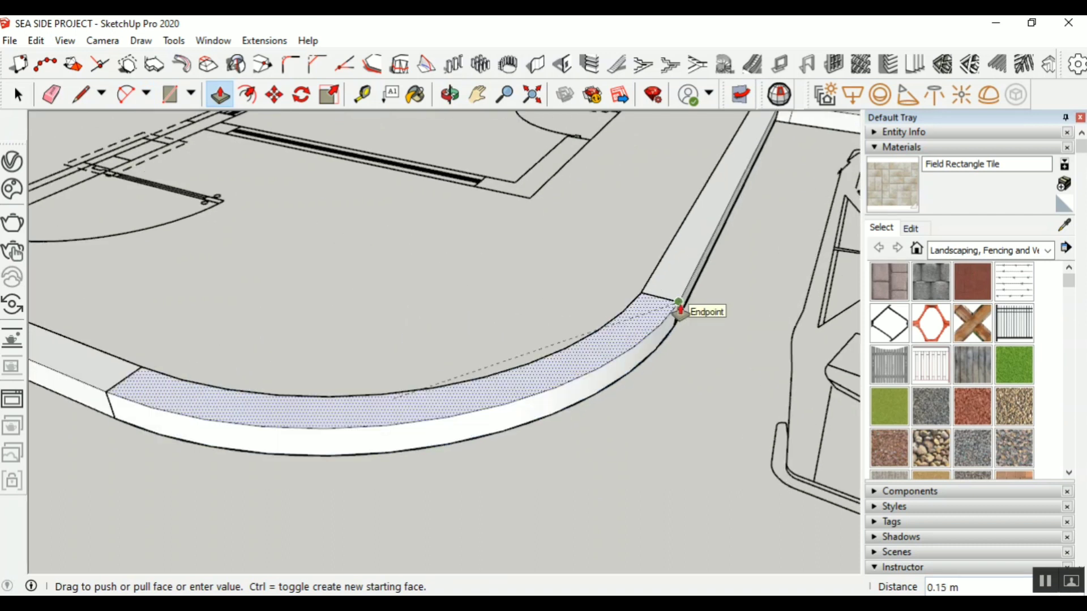
{"action": "left_click_drag", "start_coordinate": [680, 310], "coordinate": [679, 311]}
Group the two straight kerbs and the curved kerb at the entrance-gate corner into one object
{"action": "scroll", "coordinate": [682, 413], "scroll_direction": "down", "scroll_amount": 3}
{"action": "scroll", "coordinate": [354, 436], "scroll_direction": "down", "scroll_amount": 2}
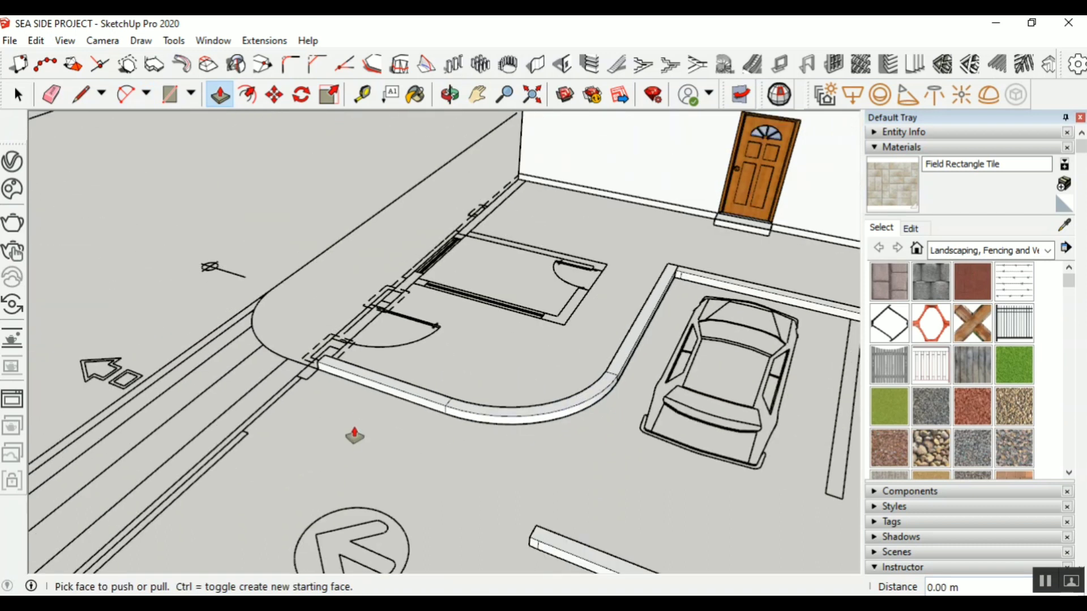
{"action": "scroll", "coordinate": [355, 436], "scroll_direction": "down", "scroll_amount": 2}
{"action": "key", "text": "space"}
{"action": "scroll", "coordinate": [349, 461], "scroll_direction": "down", "scroll_amount": 1}
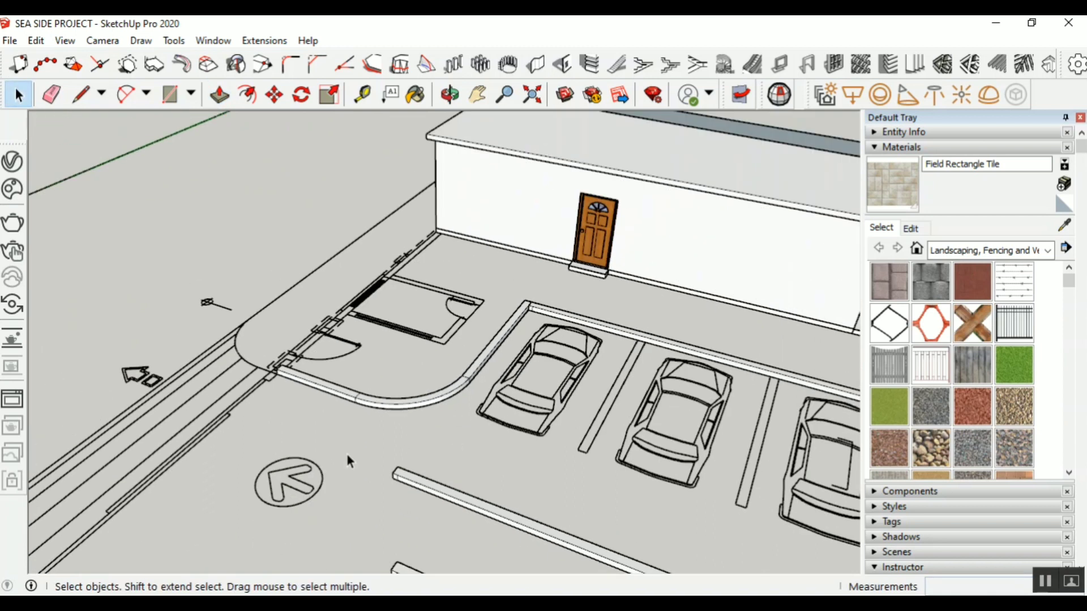
{"action": "scroll", "coordinate": [349, 461], "scroll_direction": "down", "scroll_amount": 2}
{"action": "scroll", "coordinate": [483, 369], "scroll_direction": "up", "scroll_amount": 1}
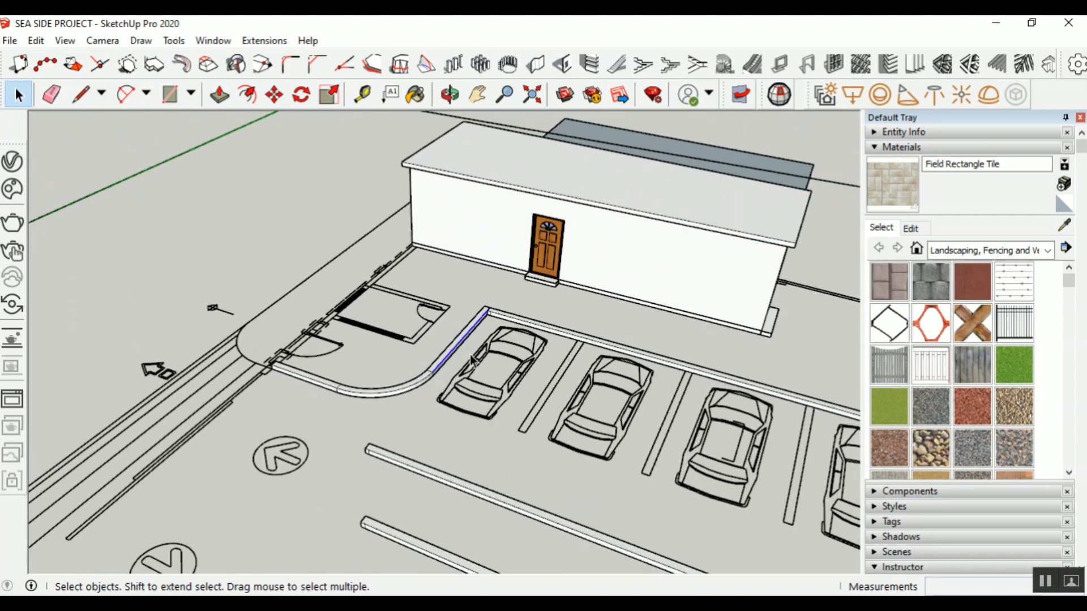
{"action": "scroll", "coordinate": [320, 340], "scroll_direction": "up", "scroll_amount": 1}
{"action": "left_click_drag", "start_coordinate": [189, 248], "coordinate": [546, 461]}
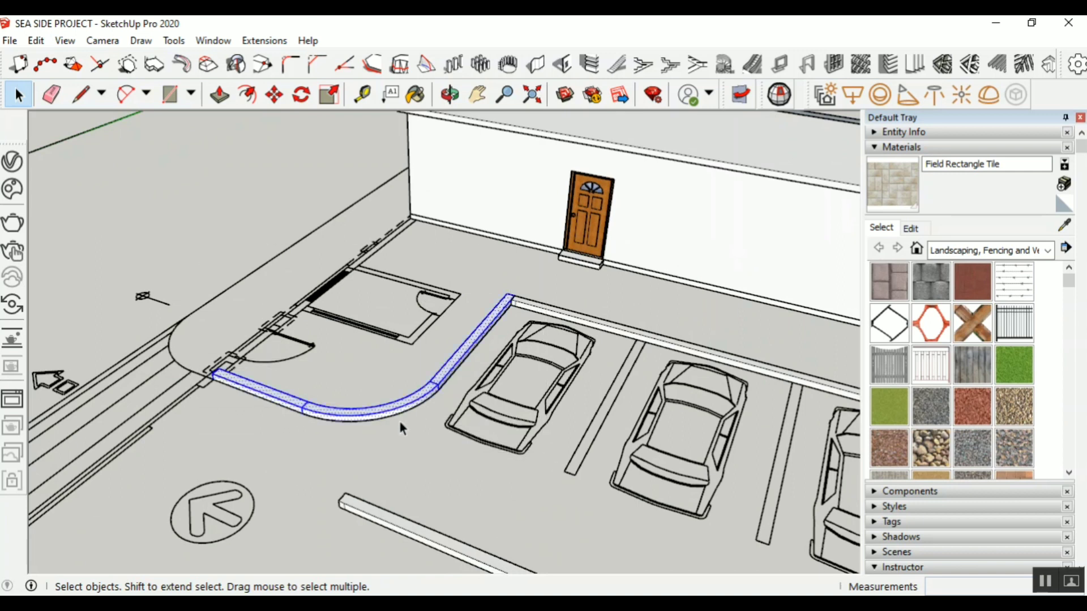
{"action": "right_click", "coordinate": [365, 424]}
{"action": "left_click", "coordinate": [408, 212]}
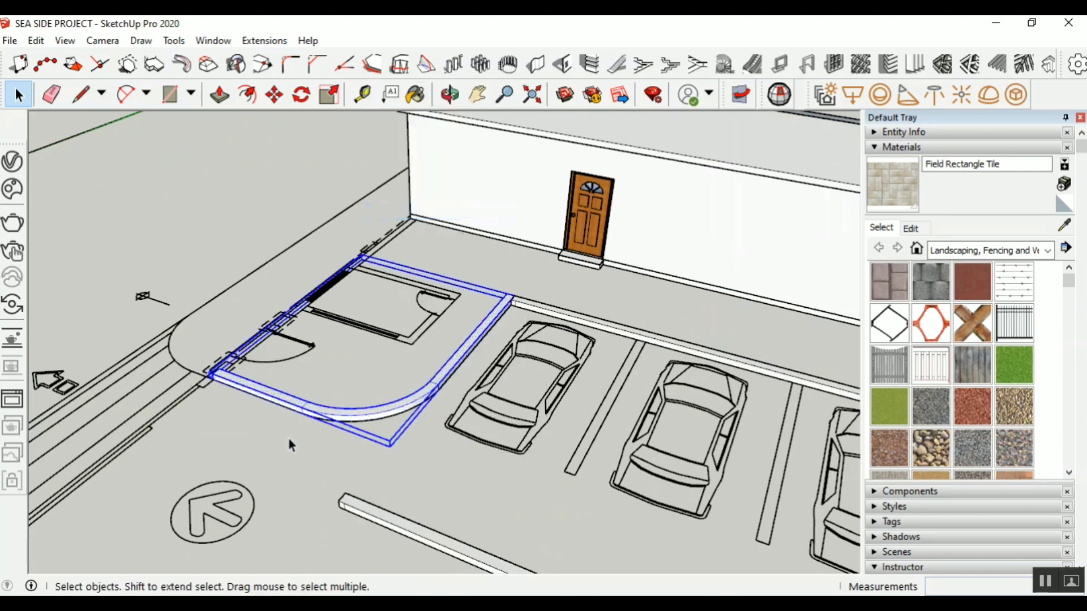
{"action": "left_click", "coordinate": [287, 437]}
Group the short straight kerb beside the last parking bay with the curved kerb at the lawn walkway corner
{"action": "scroll", "coordinate": [154, 301], "scroll_direction": "down", "scroll_amount": 5}
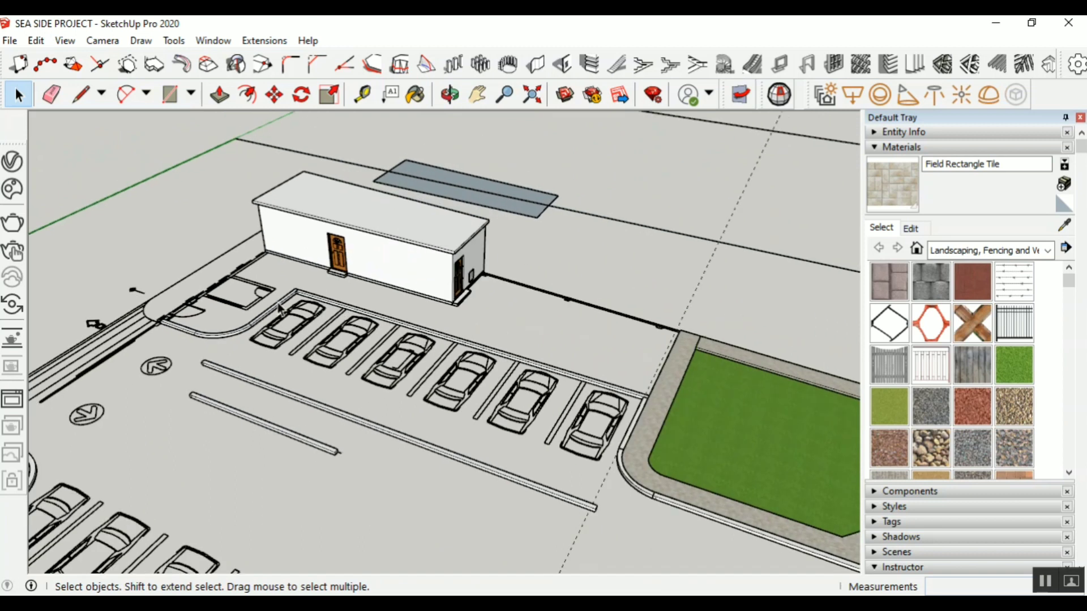
{"action": "left_click", "coordinate": [280, 309]}
{"action": "left_click", "coordinate": [595, 384]}
{"action": "scroll", "coordinate": [636, 439], "scroll_direction": "up", "scroll_amount": 2}
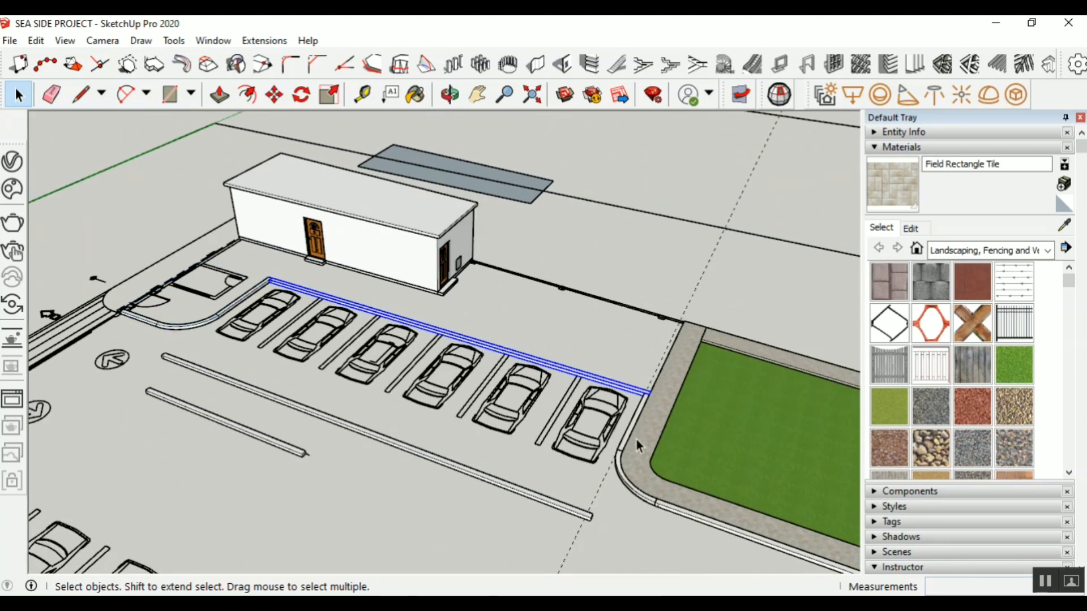
{"action": "left_click", "coordinate": [629, 421]}
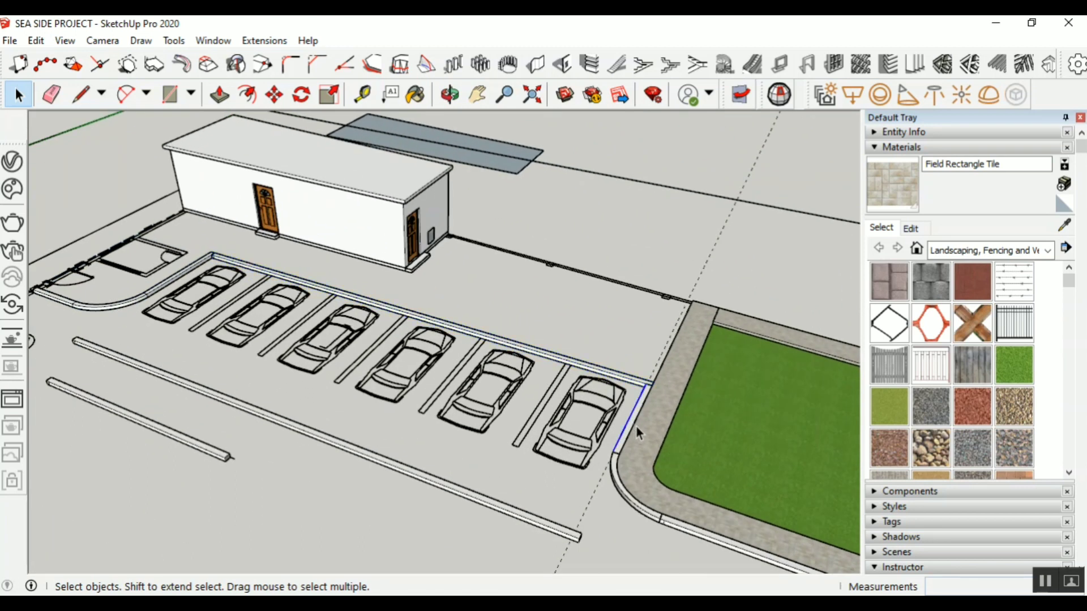
{"action": "left_click", "coordinate": [558, 479]}
{"action": "left_click_drag", "start_coordinate": [679, 549], "coordinate": [679, 549]}
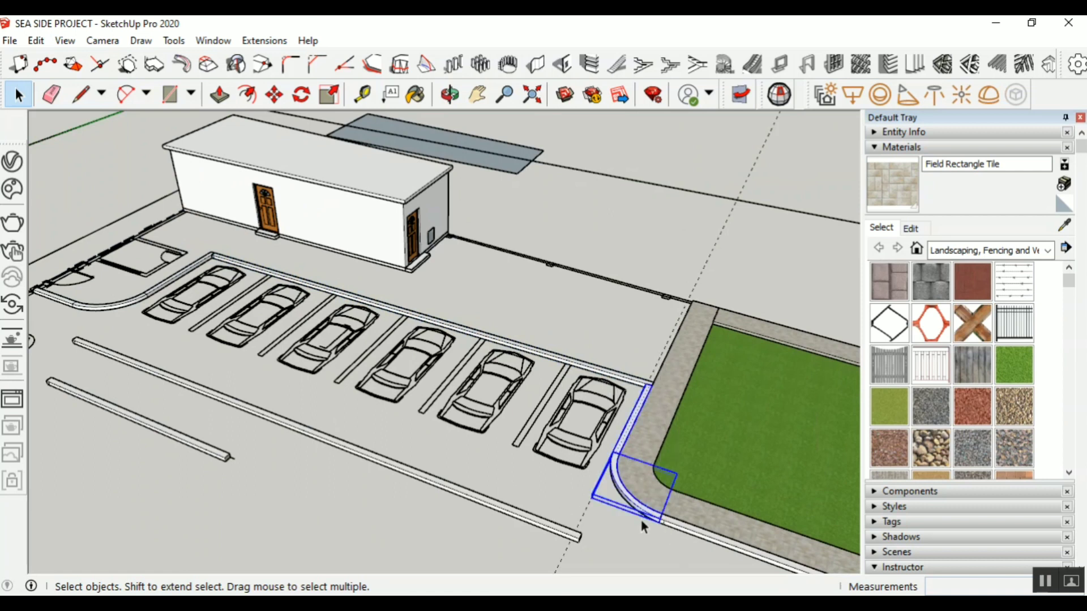
{"action": "right_click", "coordinate": [634, 501]}
{"action": "left_click", "coordinate": [695, 349]}
{"action": "left_click", "coordinate": [498, 473]}
Select together the long parking-bay kerb, the gate-corner kerb group, the last-bay kerb group and the straight kerb along the lawn walkway
{"action": "scroll", "coordinate": [368, 311], "scroll_direction": "down", "scroll_amount": 2}
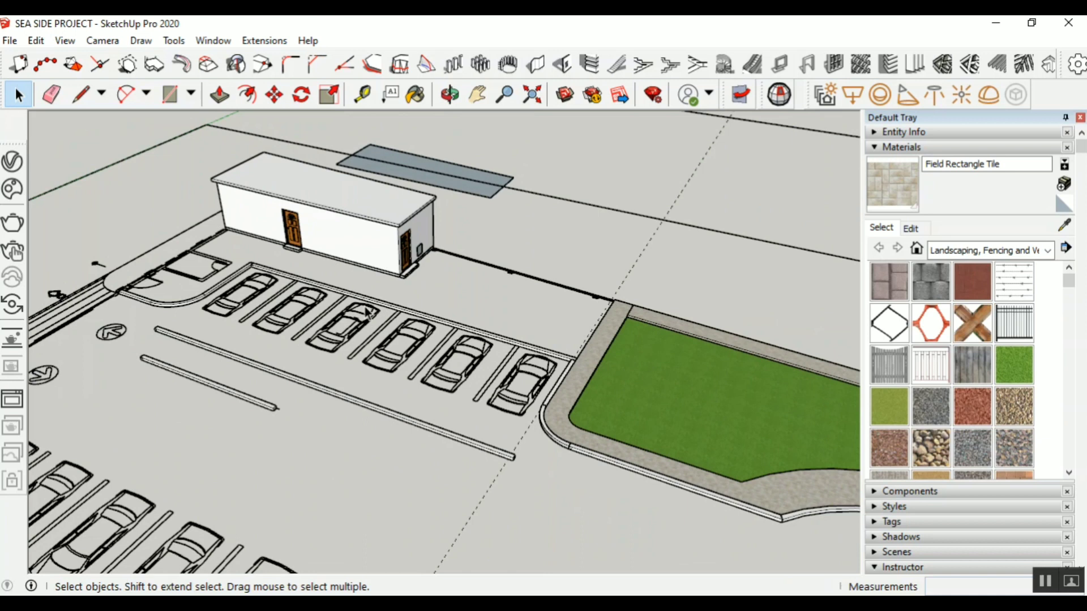
{"action": "left_click", "coordinate": [433, 322]}
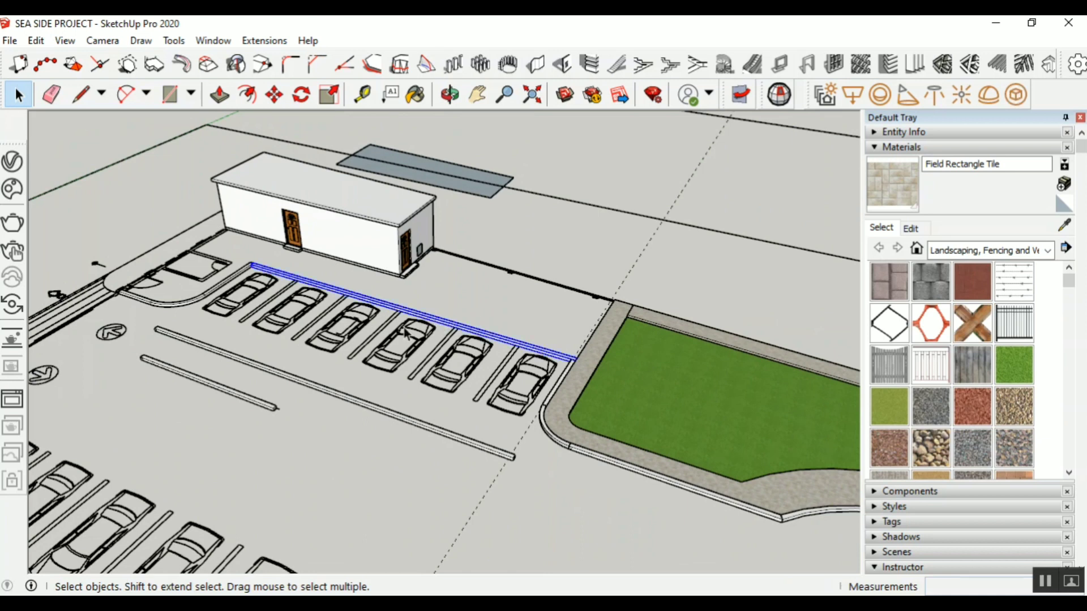
{"action": "left_click", "coordinate": [220, 290], "text": "shift"}
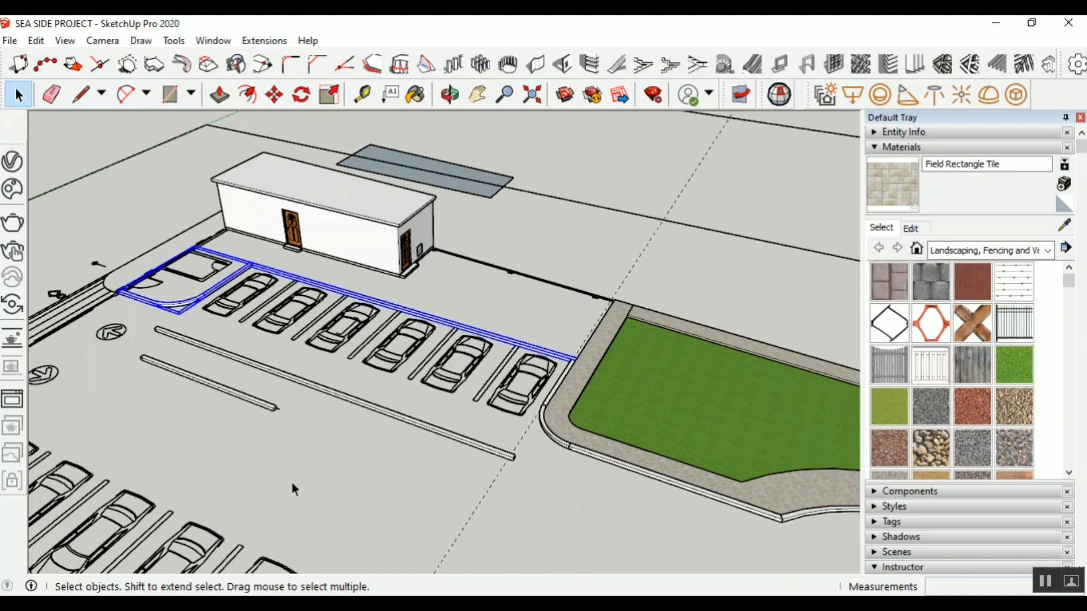
{"action": "left_click", "coordinate": [628, 467], "text": "shift"}
{"action": "scroll", "coordinate": [403, 407], "scroll_direction": "down", "scroll_amount": 3}
{"action": "scroll", "coordinate": [687, 461], "scroll_direction": "up", "scroll_amount": 2}
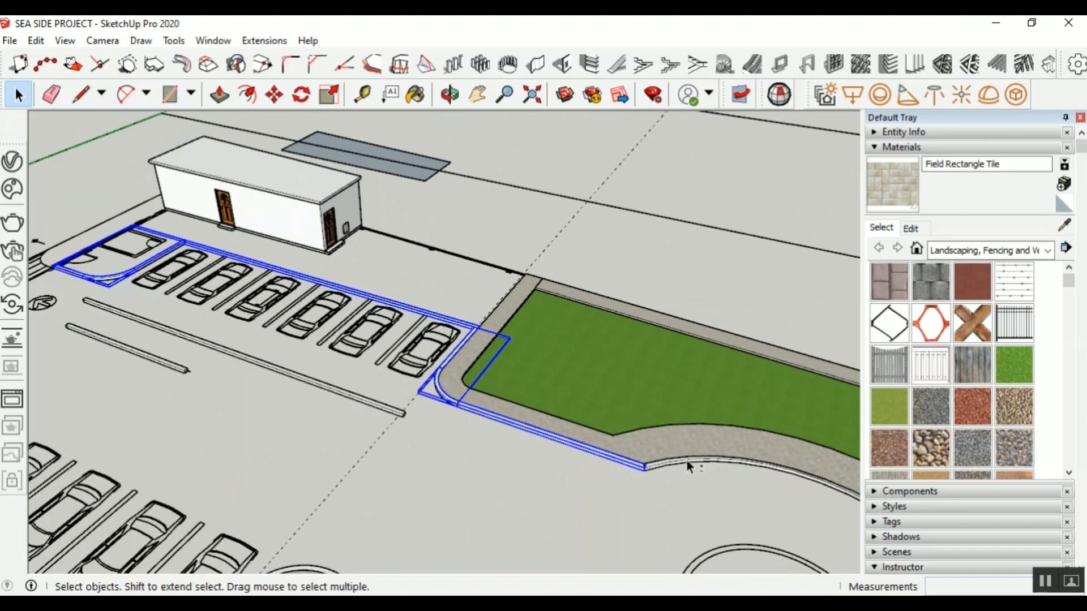
Combine the parking-side, corner, straight and curved kerb pieces along the upper lawn into one group
{"action": "left_click", "coordinate": [687, 459], "text": "shift"}
{"action": "scroll", "coordinate": [406, 407], "scroll_direction": "down", "scroll_amount": 3}
{"action": "scroll", "coordinate": [570, 416], "scroll_direction": "up", "scroll_amount": 3}
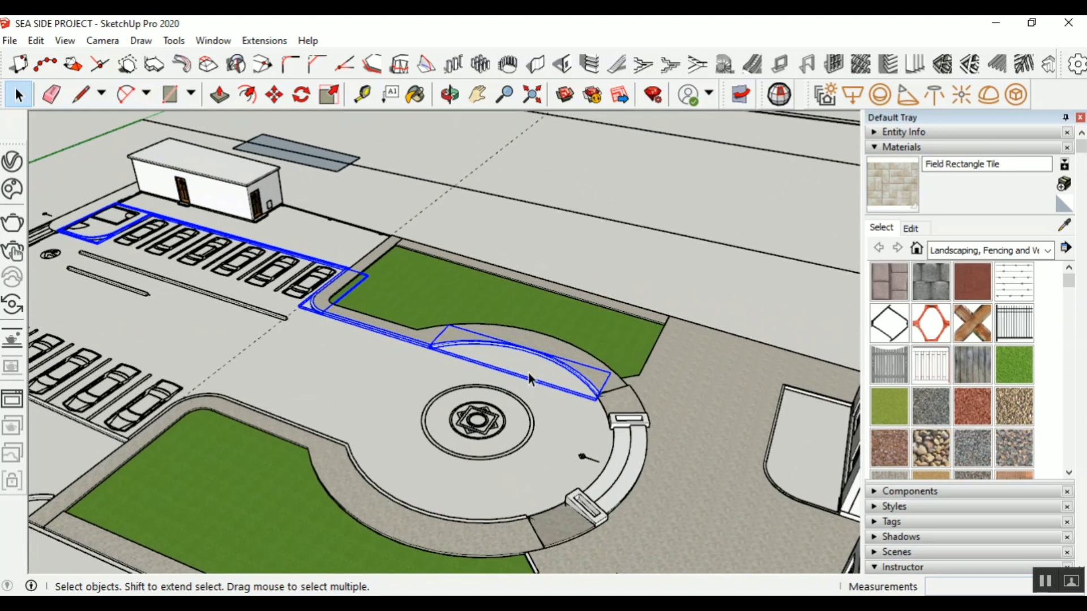
{"action": "scroll", "coordinate": [504, 345], "scroll_direction": "up", "scroll_amount": 1}
{"action": "right_click", "coordinate": [504, 344]}
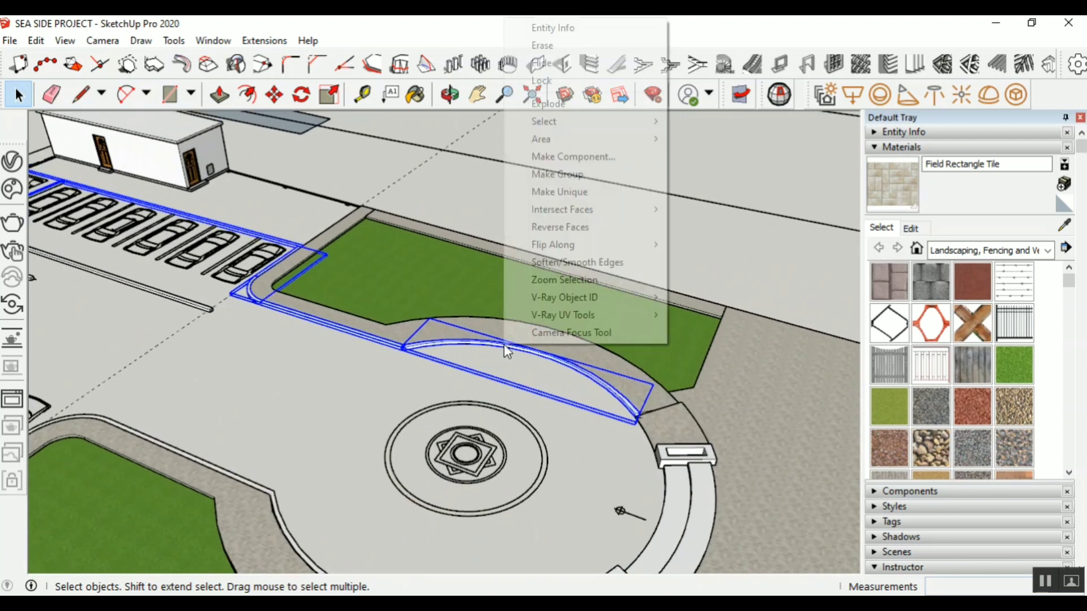
{"action": "left_click", "coordinate": [597, 171]}
{"action": "left_click", "coordinate": [582, 359]}
Try to erase the seam between the corner kerb and the straight kerb inside the kerb group
{"action": "scroll", "coordinate": [498, 369], "scroll_direction": "down", "scroll_amount": 2}
{"action": "scroll", "coordinate": [320, 318], "scroll_direction": "up", "scroll_amount": 3}
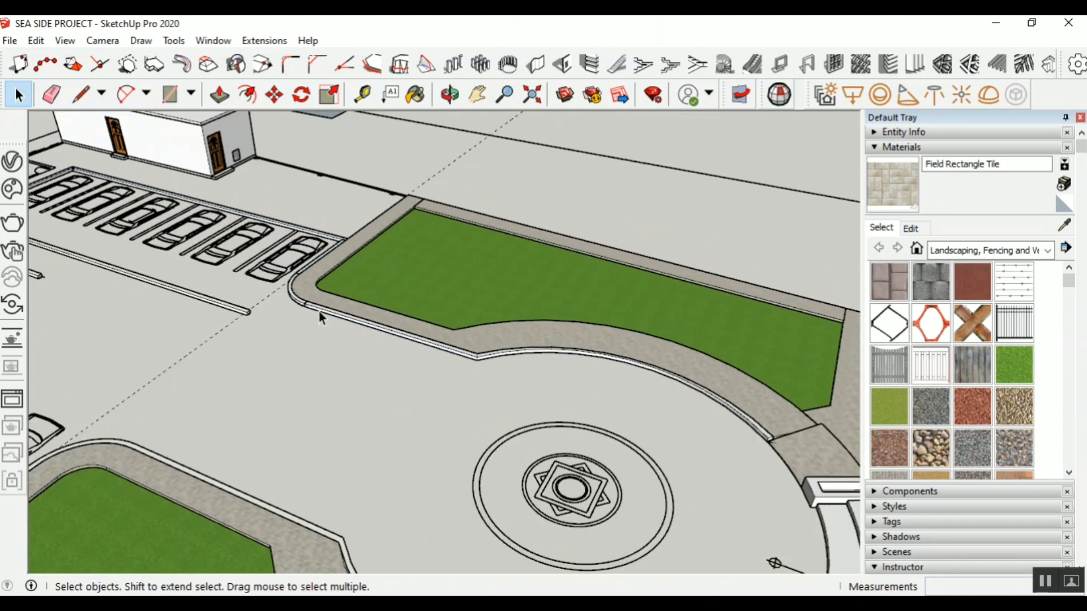
{"action": "scroll", "coordinate": [320, 318], "scroll_direction": "up", "scroll_amount": 5}
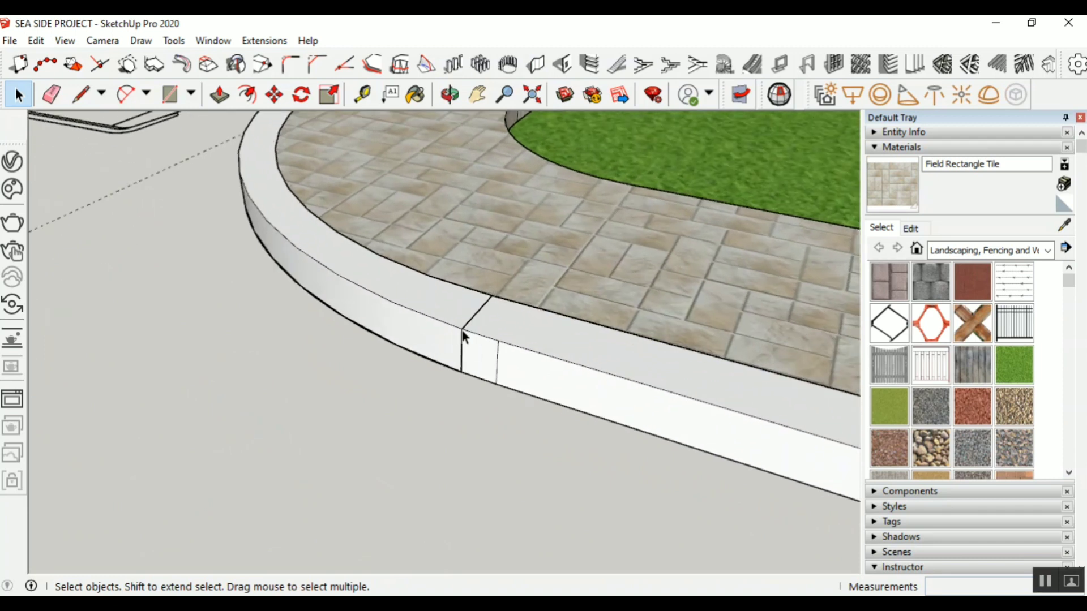
{"action": "scroll", "coordinate": [435, 363], "scroll_direction": "down", "scroll_amount": 2}
{"action": "scroll", "coordinate": [456, 364], "scroll_direction": "up", "scroll_amount": 2}
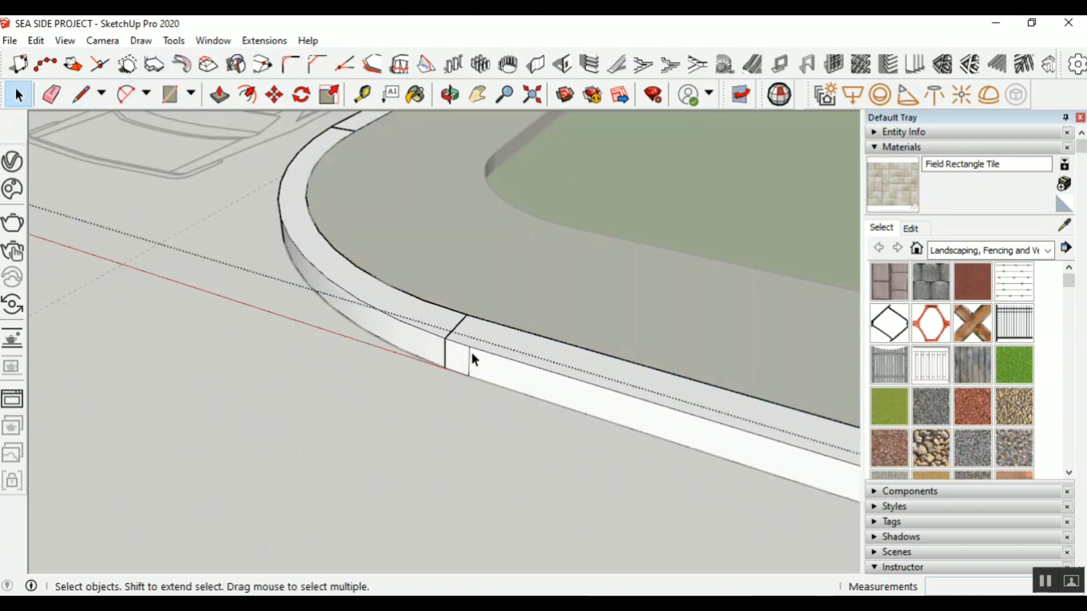
{"action": "left_click", "coordinate": [51, 95]}
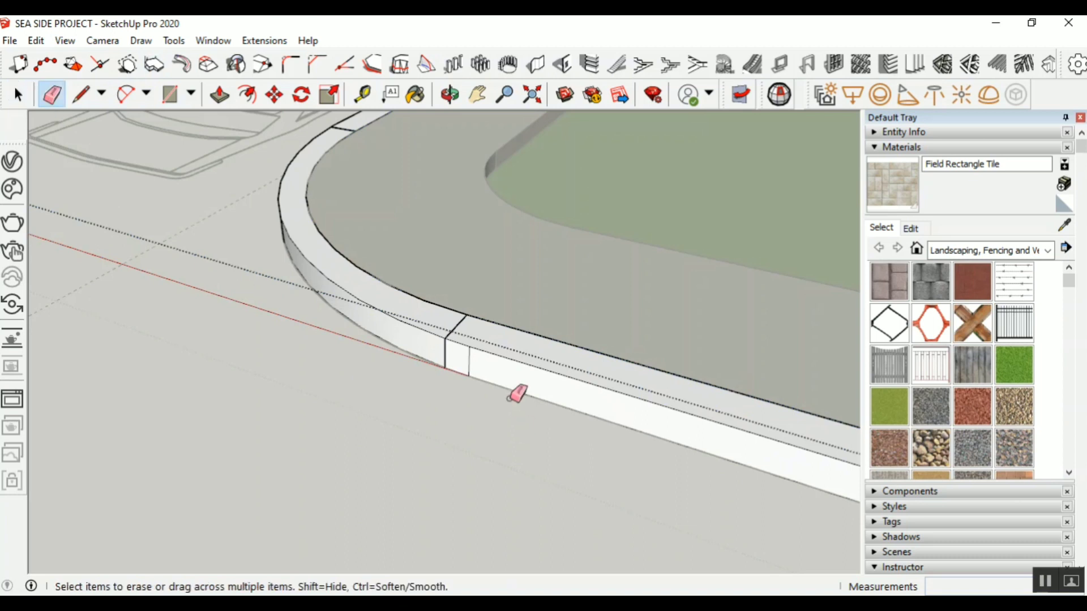
{"action": "left_click", "coordinate": [476, 360]}
{"action": "key", "text": "ctrl+z"}
{"action": "left_click", "coordinate": [451, 347]}
{"action": "key", "text": "ctrl+z"}
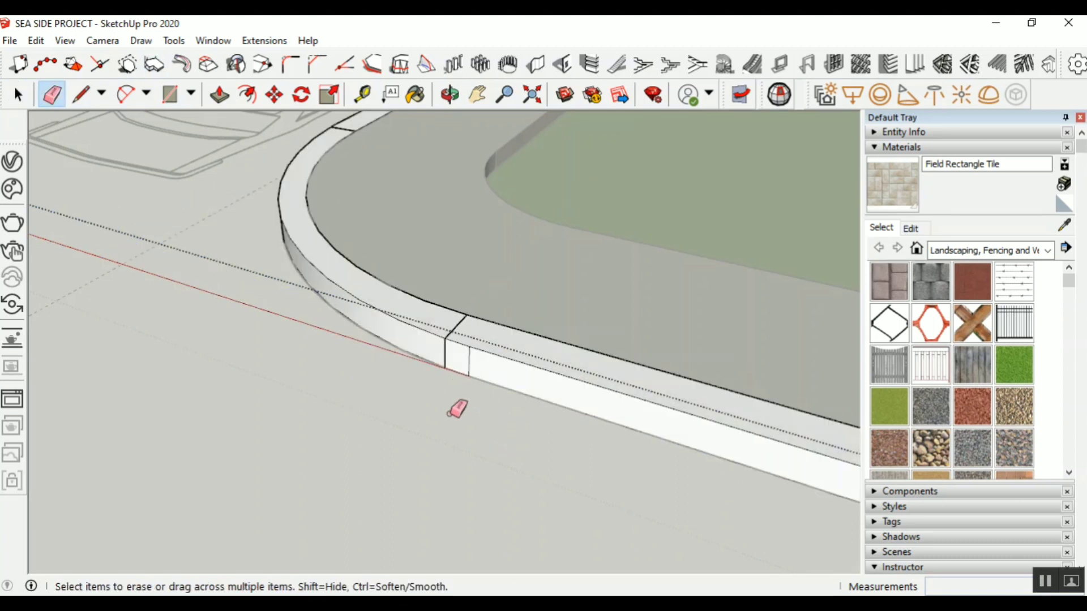
Explode the nested corner kerb and the adjoining straight kerb inside the kerb group
{"action": "key", "text": "space"}
{"action": "double_click", "coordinate": [482, 377]}
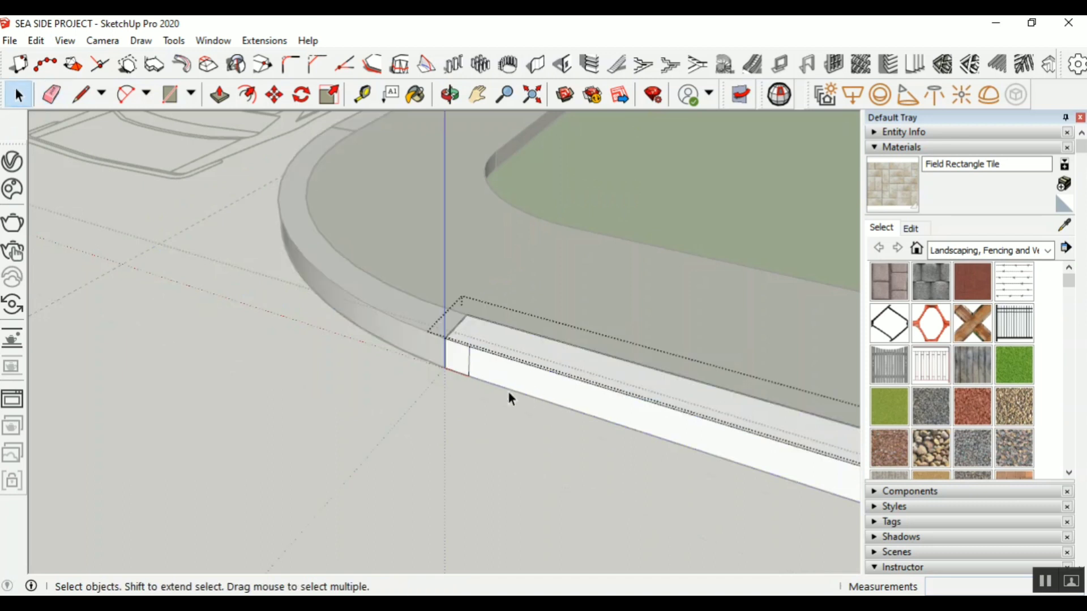
{"action": "left_click", "coordinate": [553, 460]}
{"action": "scroll", "coordinate": [565, 467], "scroll_direction": "down", "scroll_amount": 2}
{"action": "left_click", "coordinate": [447, 372]}
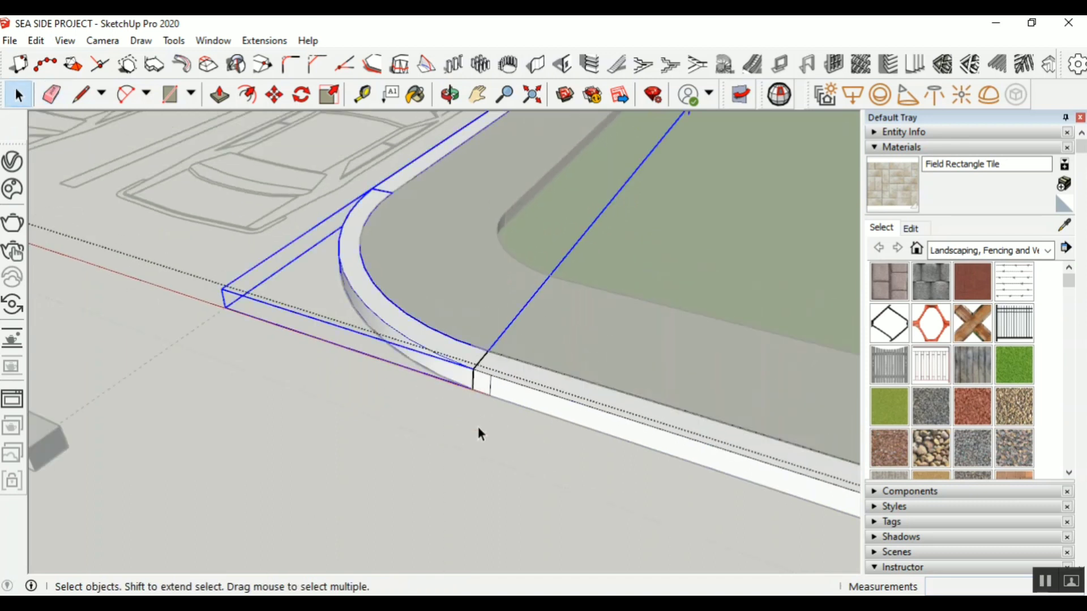
{"action": "right_click", "coordinate": [436, 368]}
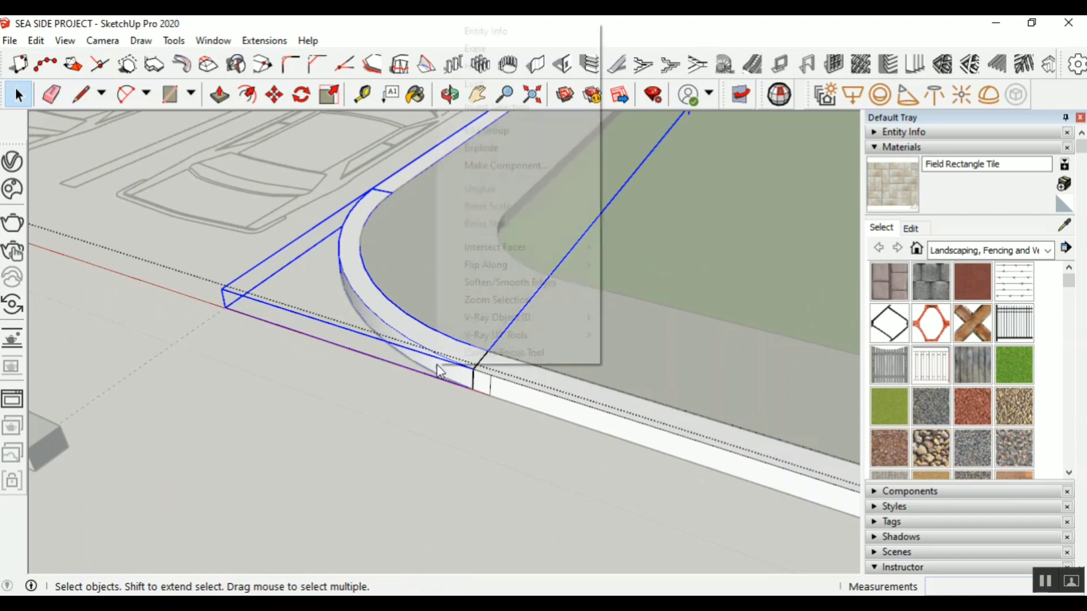
{"action": "left_click", "coordinate": [501, 147]}
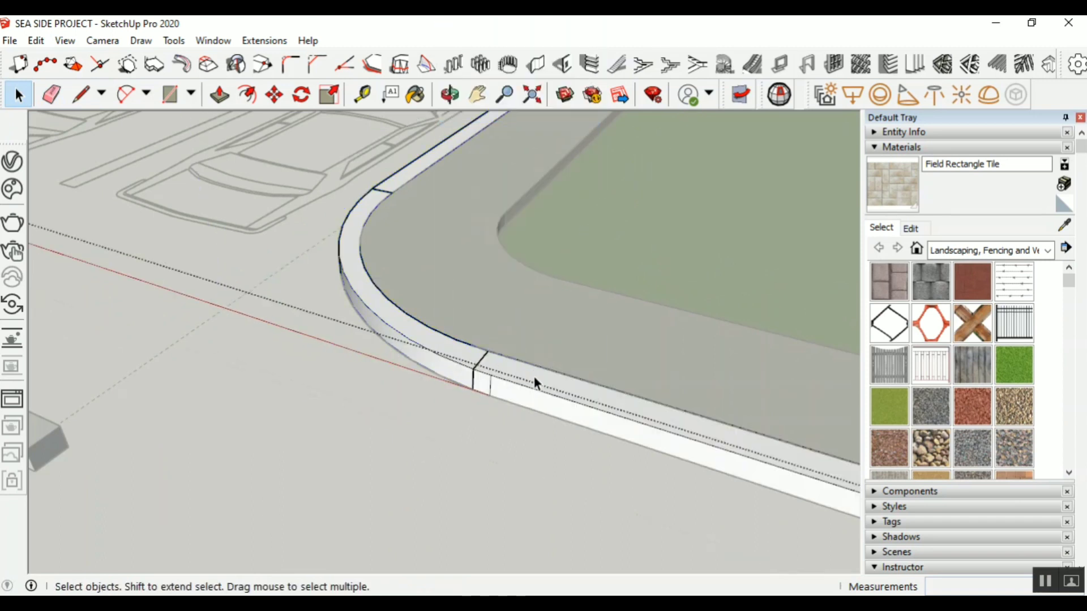
{"action": "left_click", "coordinate": [502, 393]}
{"action": "right_click", "coordinate": [534, 406]}
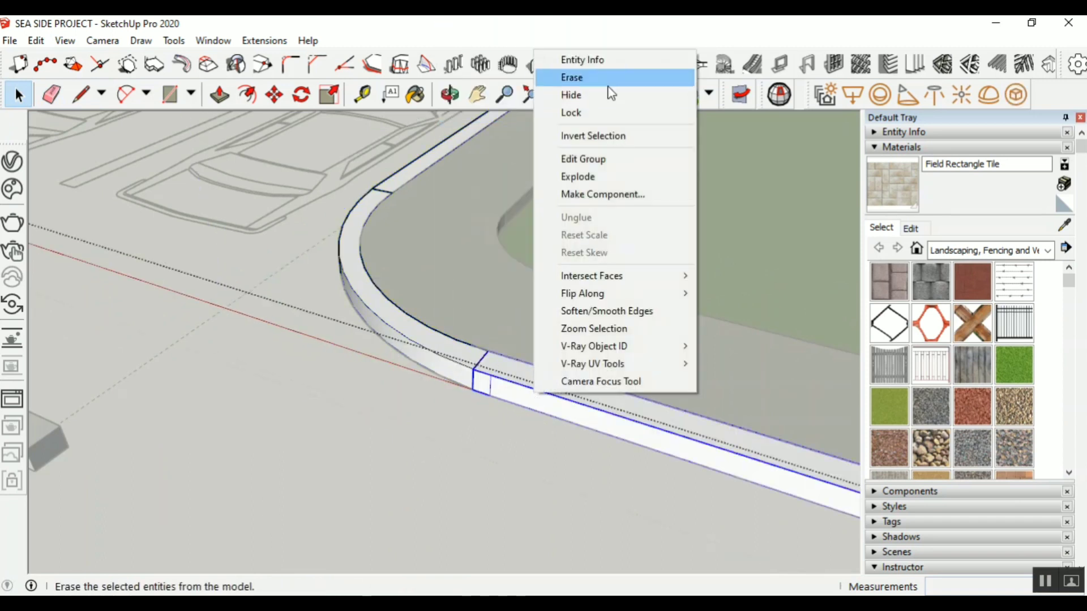
{"action": "left_click", "coordinate": [580, 178]}
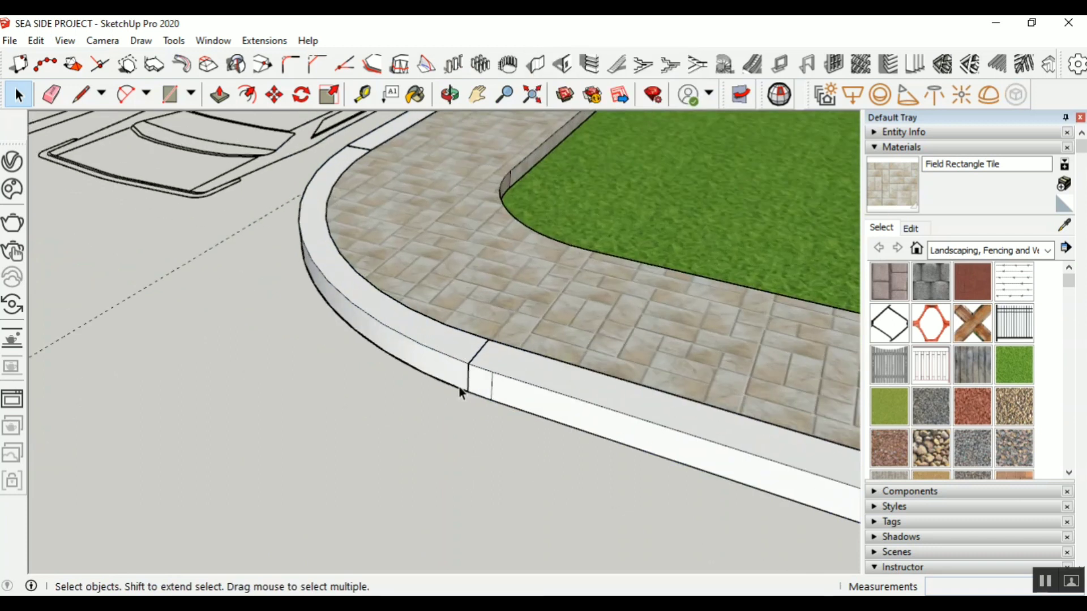
Explode the combined kerb group around the upper lawn
{"action": "left_click", "coordinate": [476, 371]}
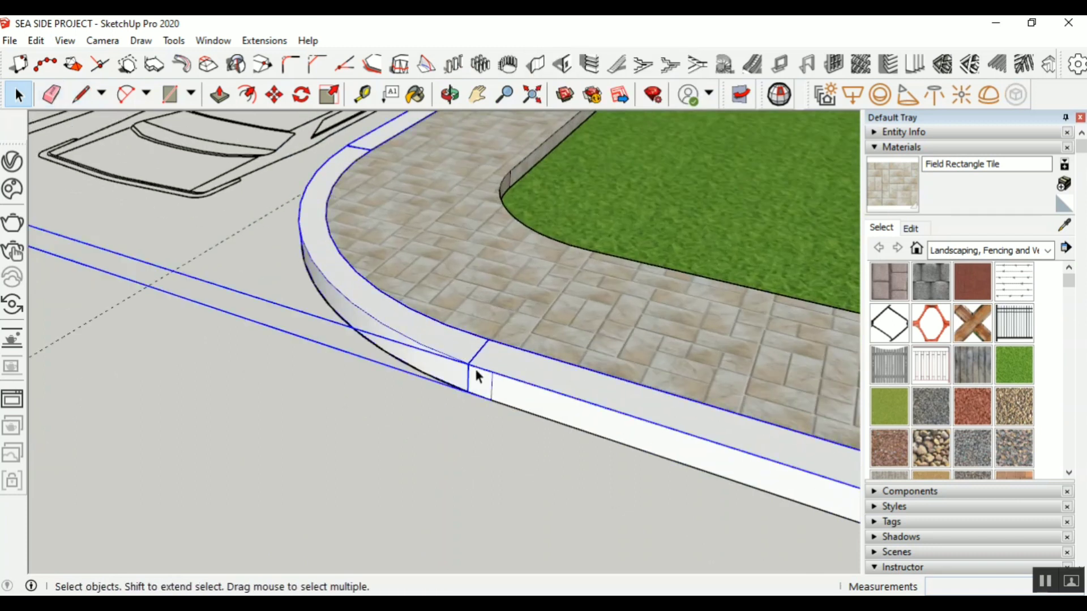
{"action": "right_click", "coordinate": [426, 358]}
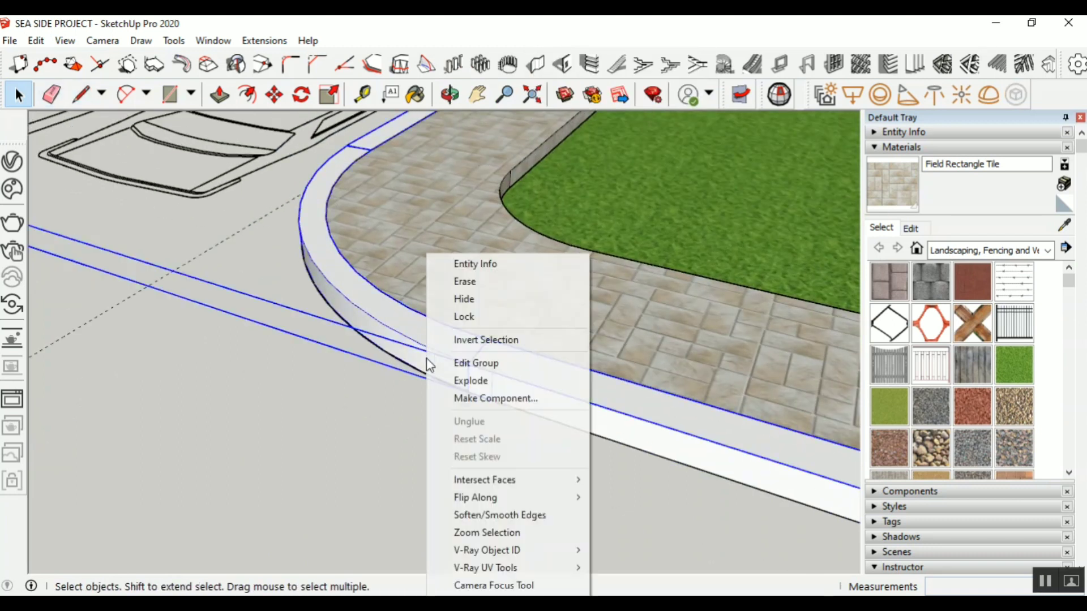
{"action": "left_click", "coordinate": [486, 381]}
{"action": "left_click", "coordinate": [346, 476]}
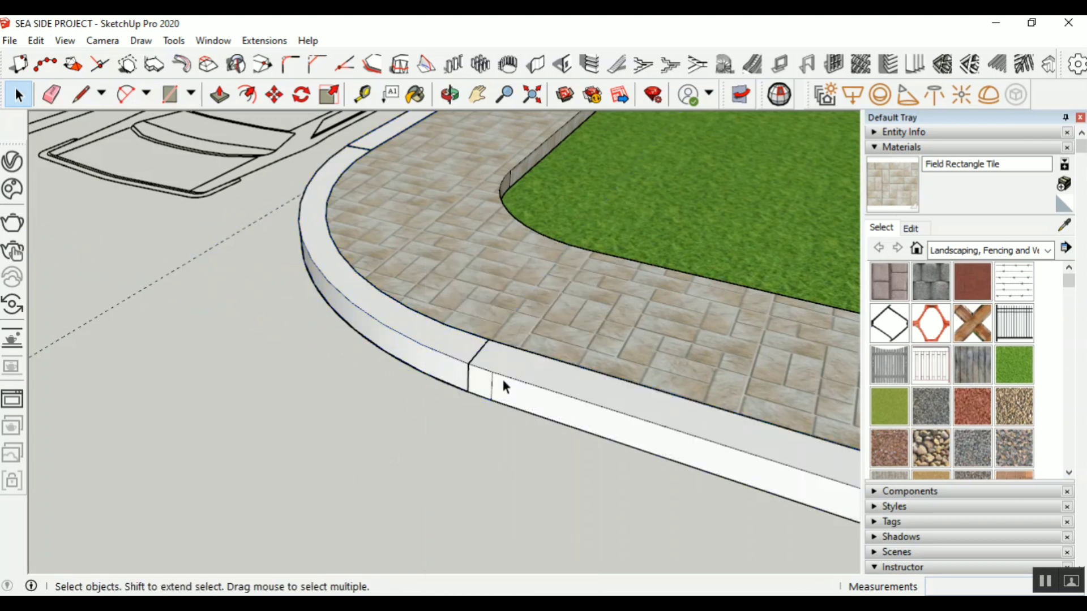
Explode the corner kerb's remaining nested groups into loose geometry
{"action": "left_click", "coordinate": [410, 350]}
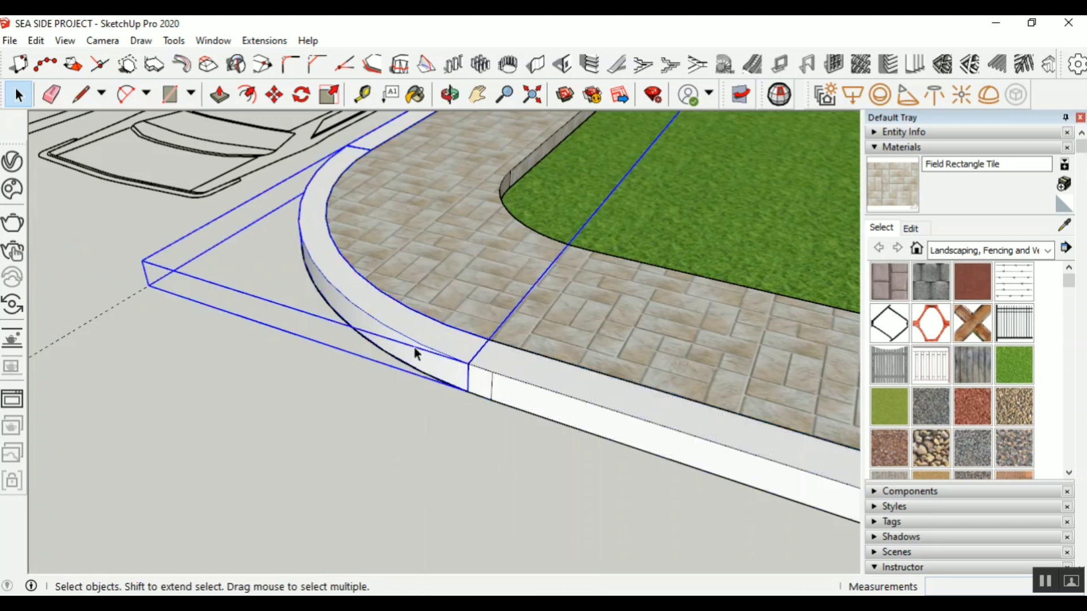
{"action": "right_click", "coordinate": [394, 327]}
{"action": "left_click", "coordinate": [456, 381]}
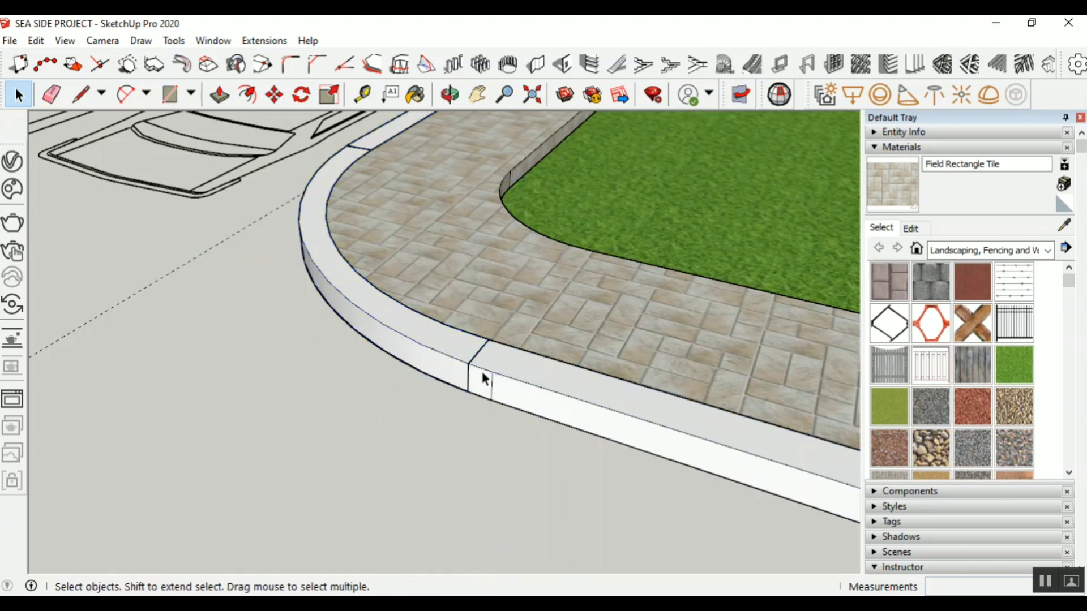
{"action": "left_click", "coordinate": [465, 364]}
{"action": "right_click", "coordinate": [426, 359]}
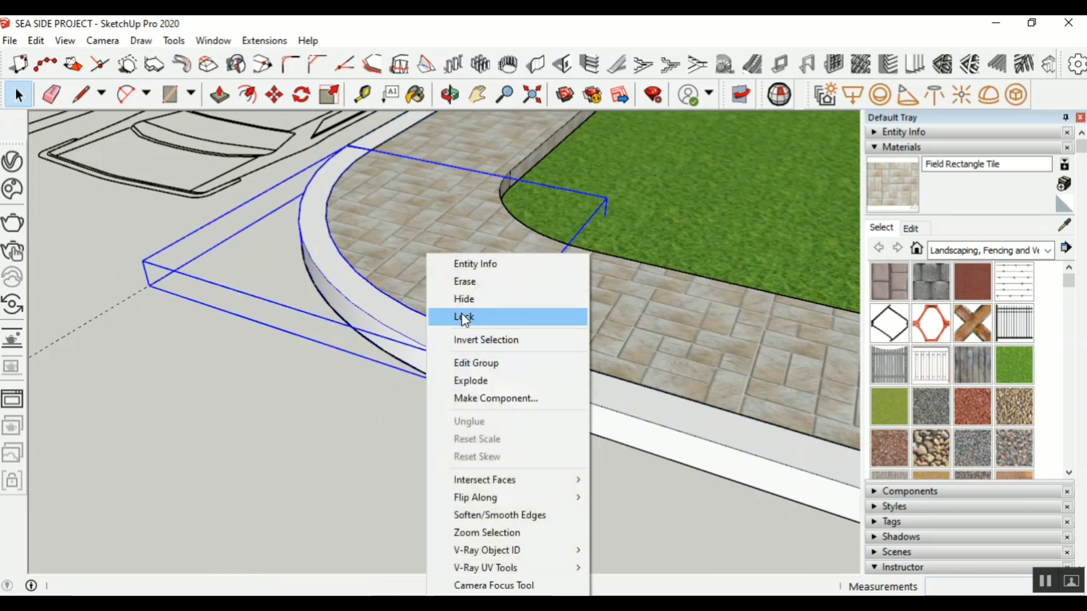
{"action": "left_click", "coordinate": [488, 368]}
{"action": "left_click", "coordinate": [466, 420]}
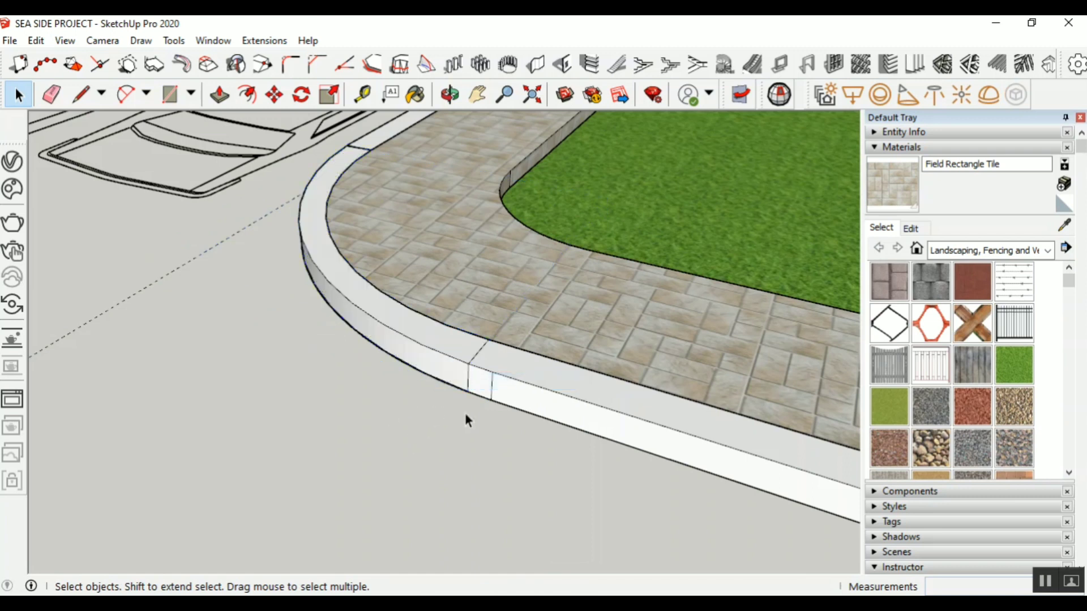
Try to erase the two vertical seam edges on the front face where the corner and straight kerbs meet
{"action": "left_click", "coordinate": [51, 95]}
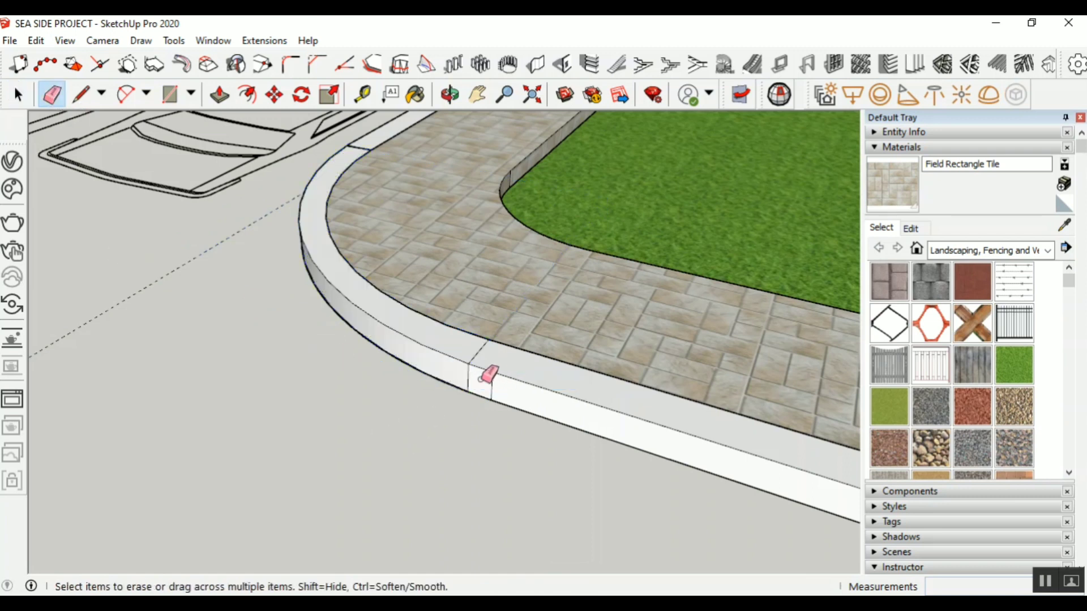
{"action": "left_click", "coordinate": [468, 375]}
{"action": "key", "text": "ctrl+z"}
{"action": "left_click", "coordinate": [491, 388]}
{"action": "key", "text": "ctrl+z"}
{"action": "left_click", "coordinate": [19, 94]}
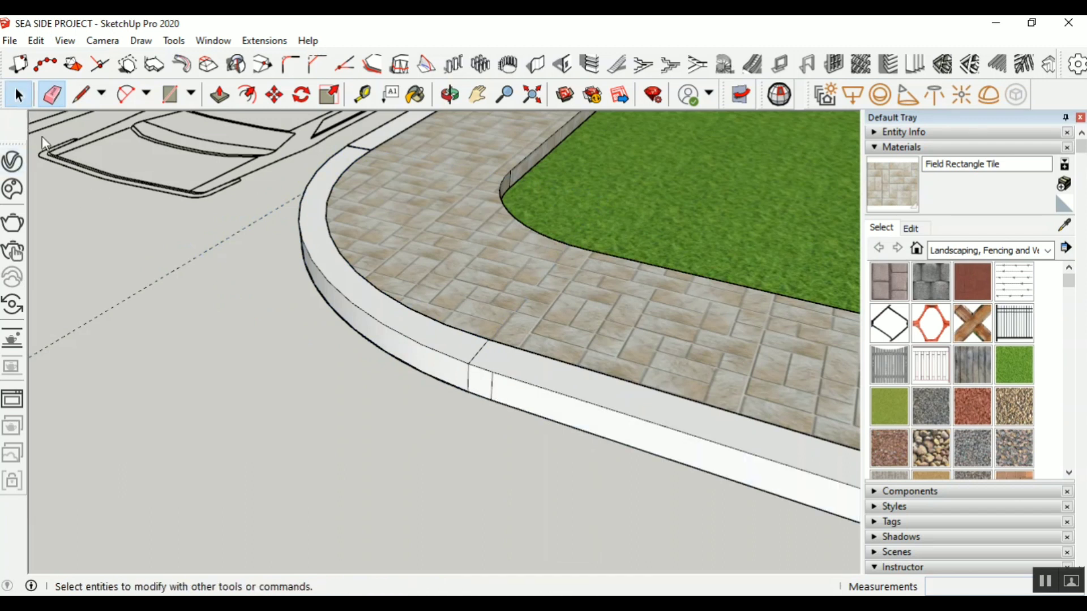
{"action": "left_click", "coordinate": [488, 390]}
{"action": "scroll", "coordinate": [487, 391], "scroll_direction": "up", "scroll_amount": 2}
{"action": "scroll", "coordinate": [486, 390], "scroll_direction": "up", "scroll_amount": 2}
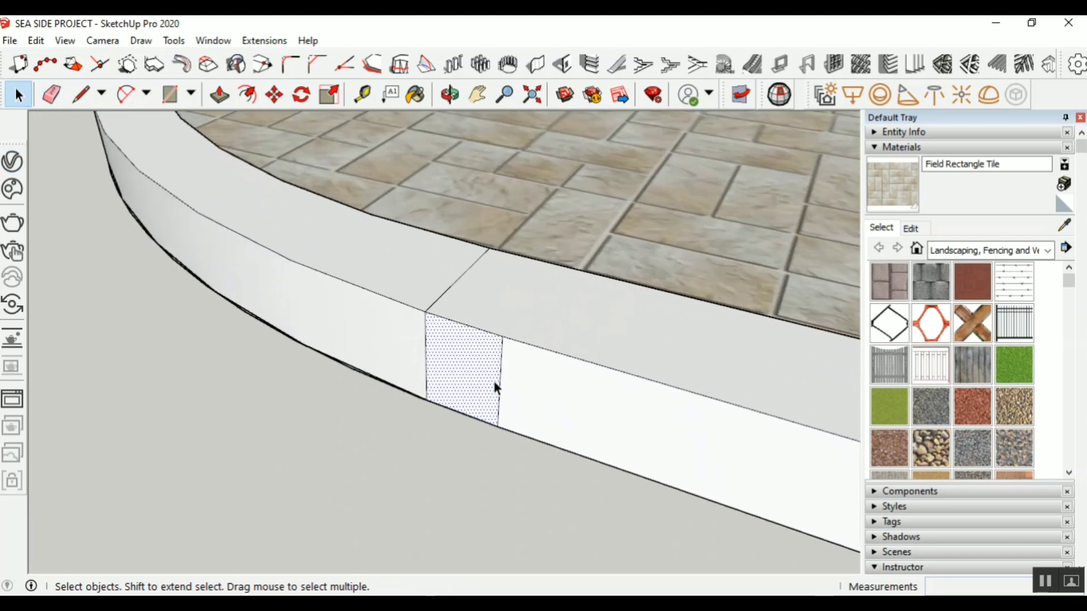
{"action": "scroll", "coordinate": [470, 397], "scroll_direction": "up", "scroll_amount": 1}
{"action": "right_click", "coordinate": [464, 378]}
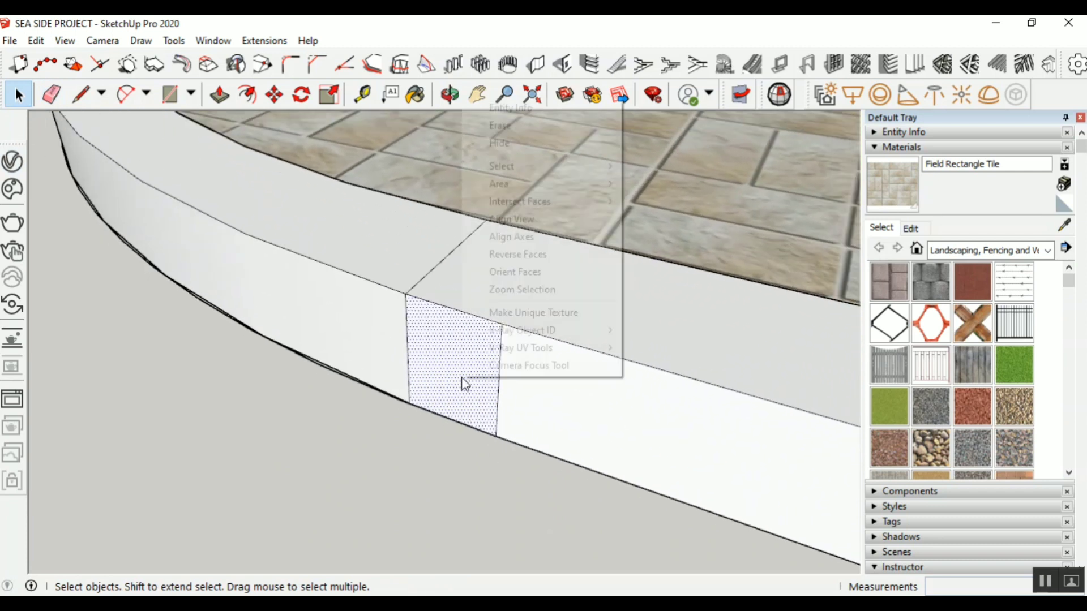
{"action": "left_click", "coordinate": [386, 435]}
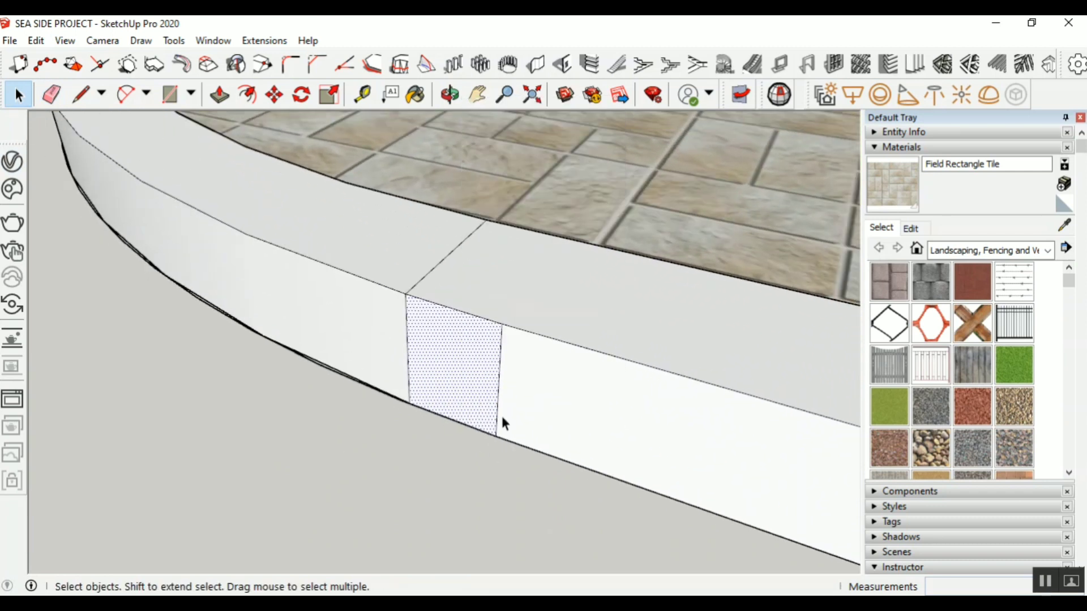
Try to delete the vertical edge beside the small front face at the kerb joint
{"action": "left_click", "coordinate": [433, 449]}
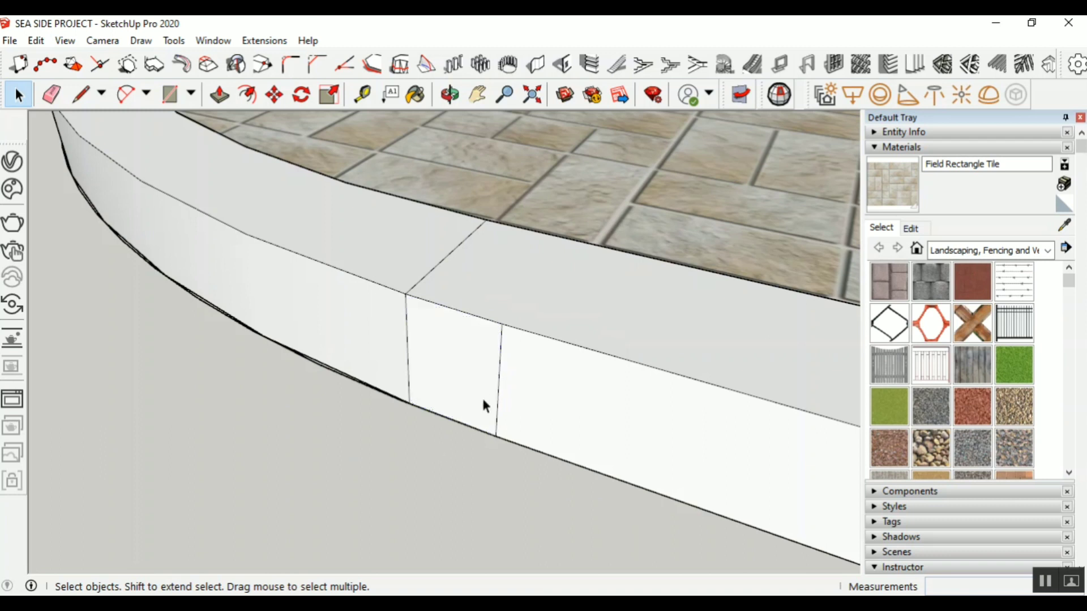
{"action": "key", "text": "Delete"}
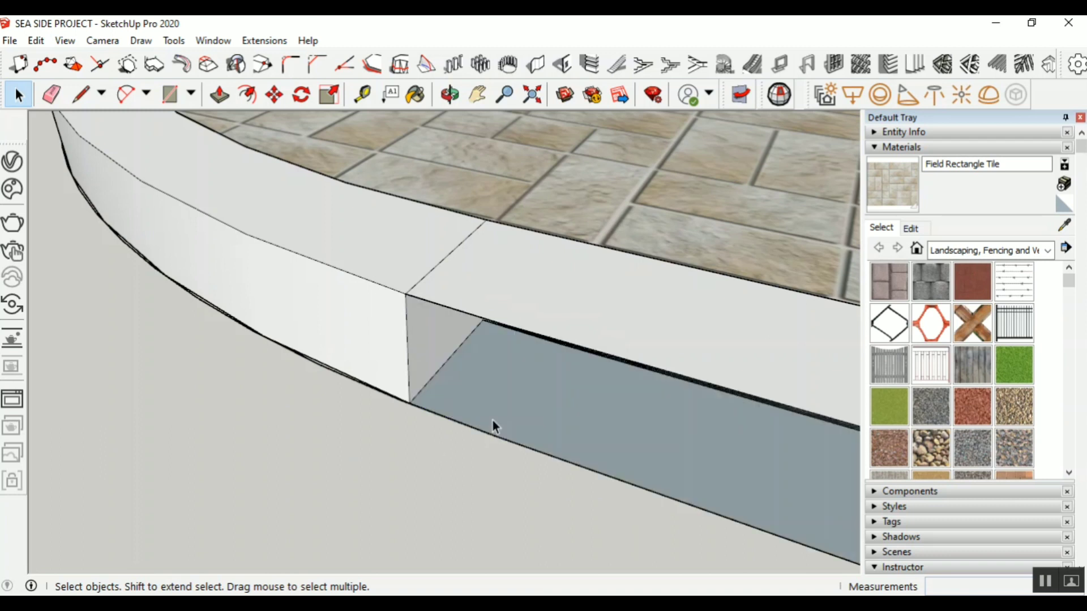
{"action": "key", "text": "ctrl+z"}
{"action": "scroll", "coordinate": [494, 416], "scroll_direction": "down", "scroll_amount": 8}
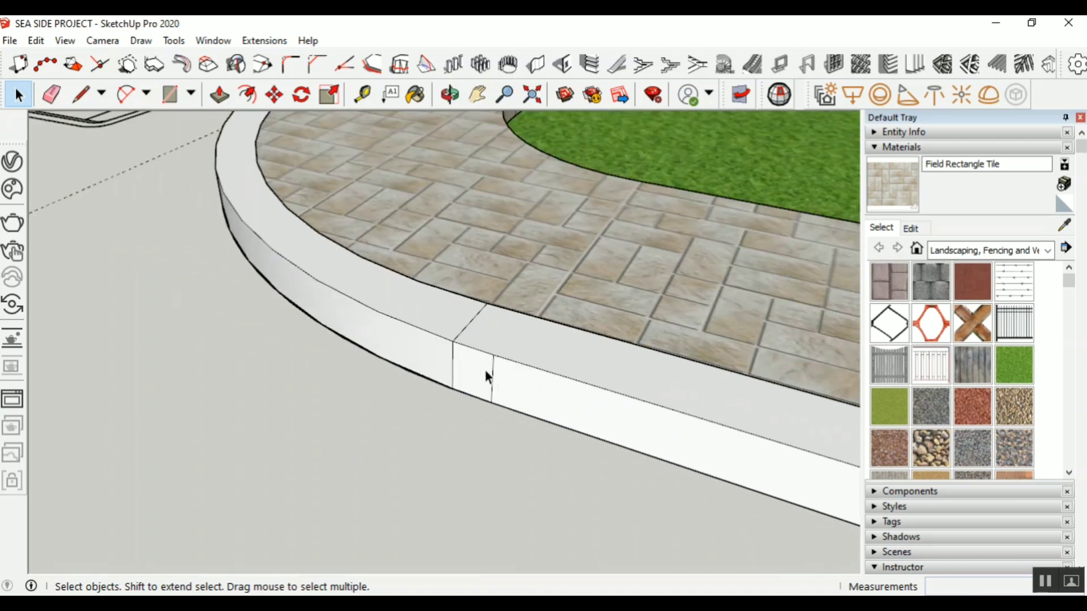
{"action": "scroll", "coordinate": [406, 380], "scroll_direction": "down", "scroll_amount": 5}
{"action": "scroll", "coordinate": [365, 380], "scroll_direction": "up", "scroll_amount": 3}
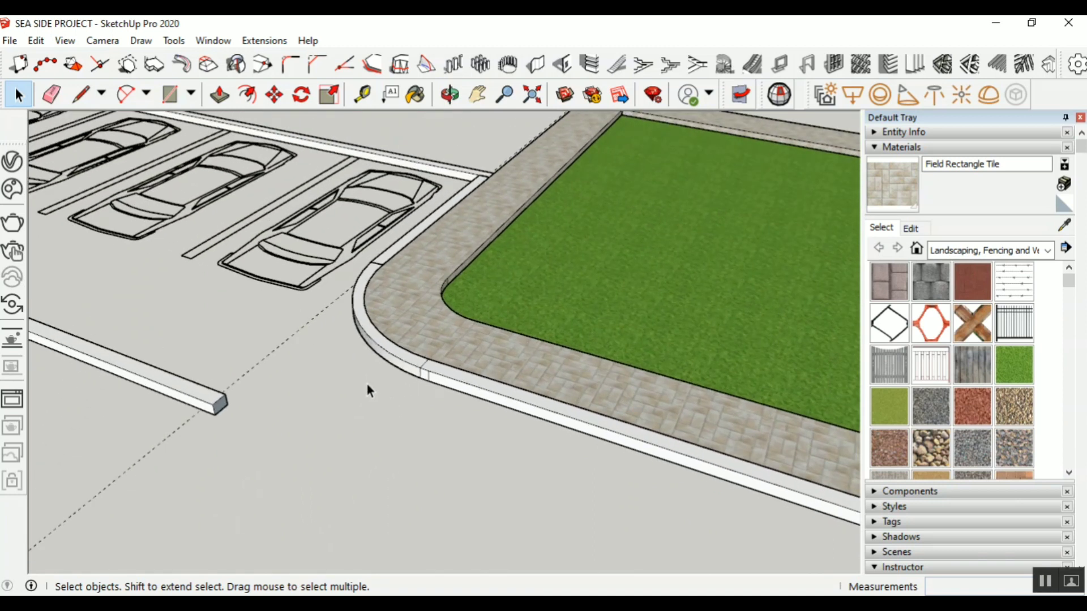
{"action": "scroll", "coordinate": [457, 429], "scroll_direction": "up", "scroll_amount": 2}
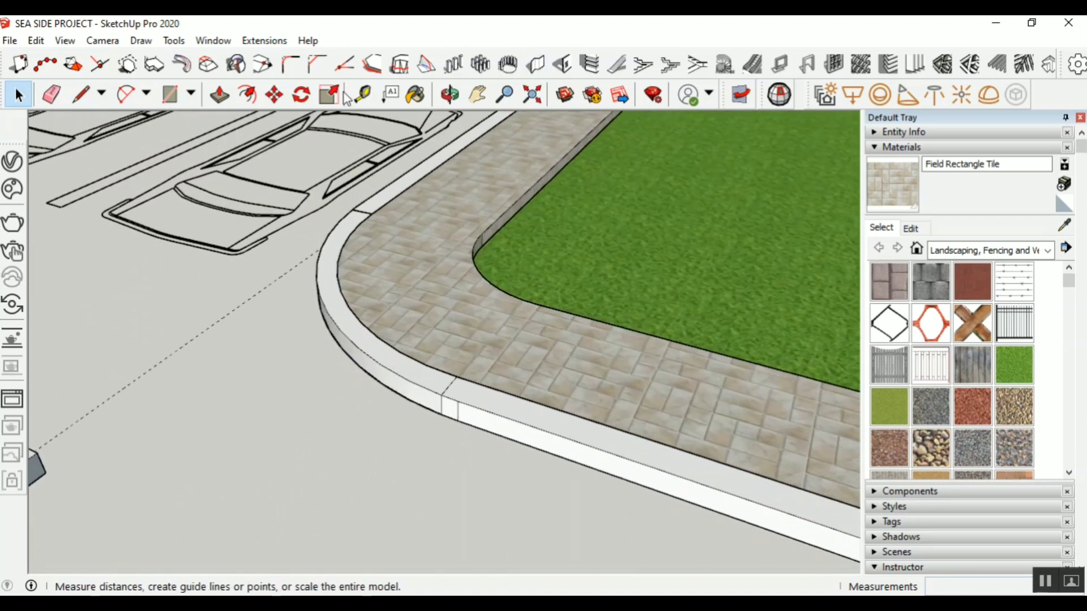
Examine the joint between the corner kerb and the parking-side kerb up close, along with the whole car park layout
{"action": "left_click", "coordinate": [451, 95]}
{"action": "left_click_drag", "start_coordinate": [272, 347], "coordinate": [461, 364]}
{"action": "scroll", "coordinate": [274, 357], "scroll_direction": "up", "scroll_amount": 5}
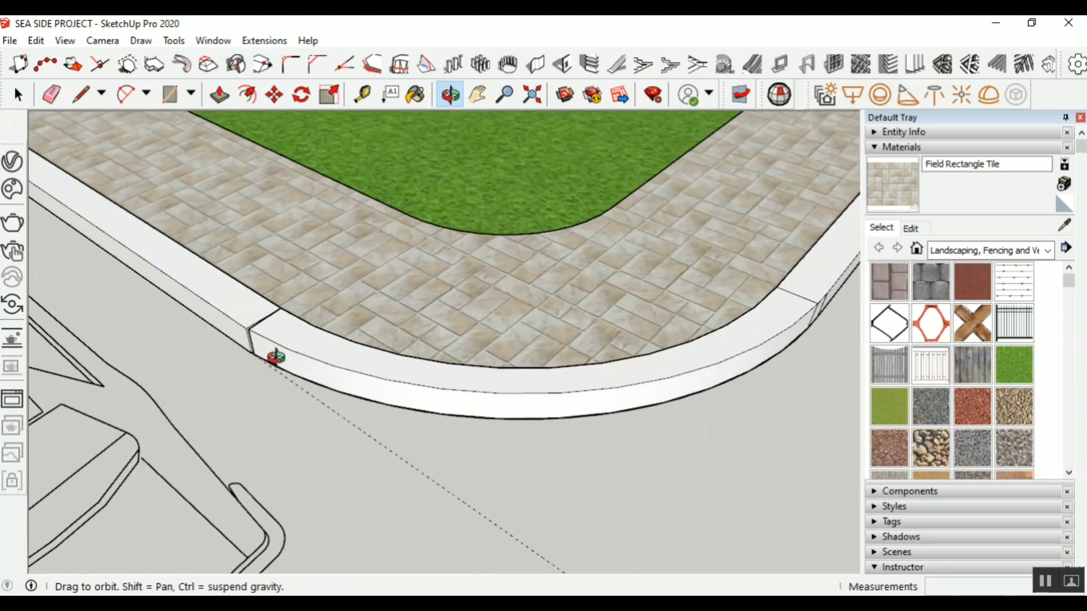
{"action": "scroll", "coordinate": [253, 354], "scroll_direction": "up", "scroll_amount": 5}
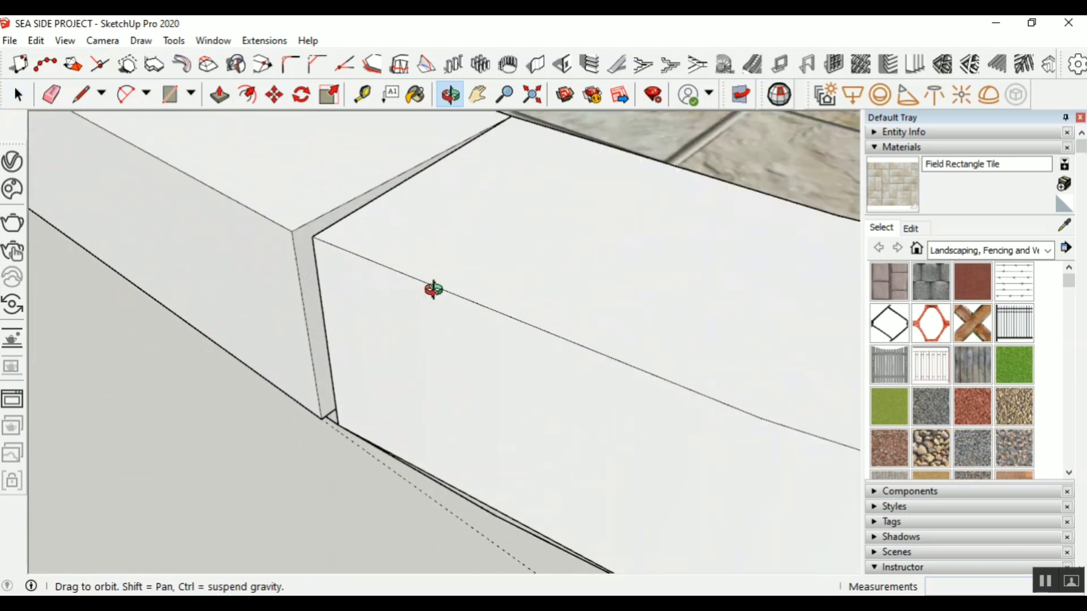
{"action": "scroll", "coordinate": [364, 311], "scroll_direction": "down", "scroll_amount": 4}
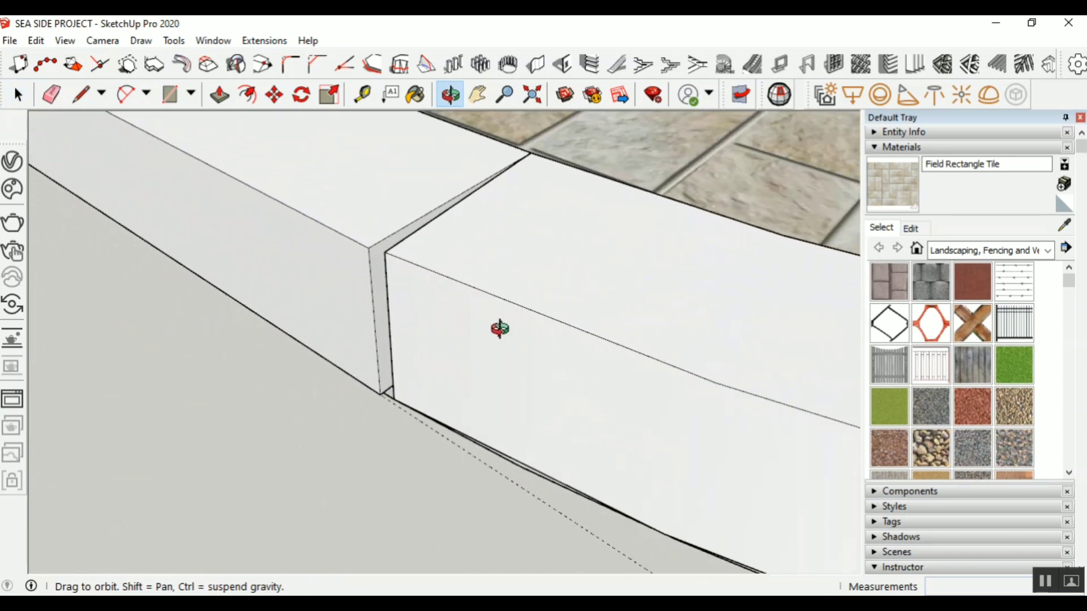
{"action": "mouse_move", "coordinate": [236, 385]}
{"action": "left_mouse_down"}
{"action": "mouse_move", "coordinate": [476, 367]}
{"action": "mouse_move", "coordinate": [430, 358]}
{"action": "mouse_move", "coordinate": [491, 347]}
{"action": "mouse_move", "coordinate": [415, 351]}
{"action": "mouse_move", "coordinate": [470, 359]}
{"action": "mouse_move", "coordinate": [230, 364]}
{"action": "mouse_move", "coordinate": [75, 243]}
{"action": "left_mouse_up"}
{"action": "key", "text": "space"}
{"action": "scroll", "coordinate": [229, 346], "scroll_direction": "down", "scroll_amount": 8}
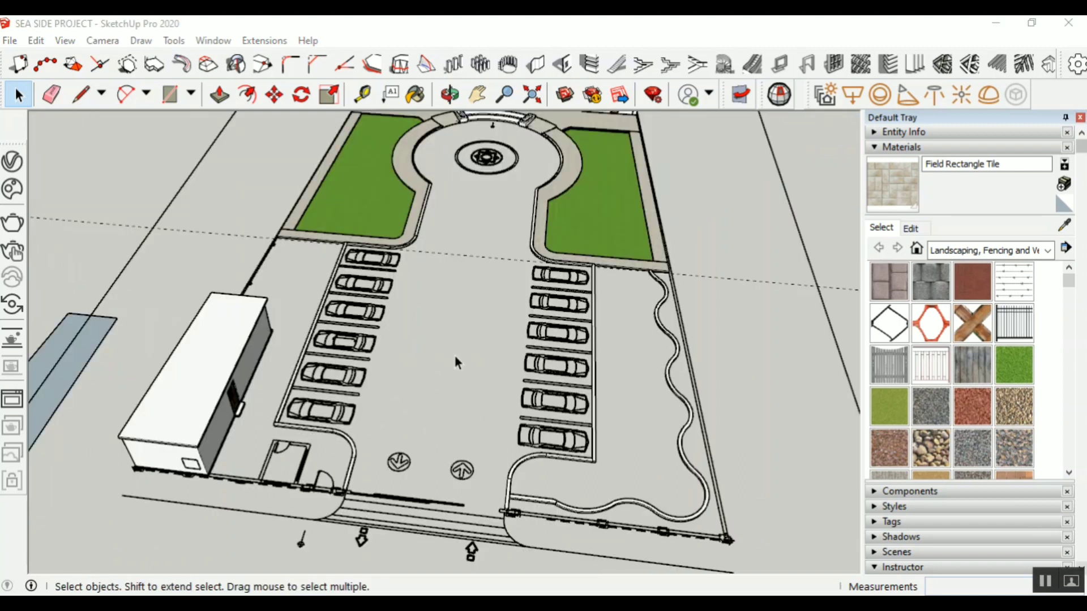
{"action": "scroll", "coordinate": [456, 359], "scroll_direction": "down", "scroll_amount": 5}
{"action": "scroll", "coordinate": [372, 345], "scroll_direction": "up", "scroll_amount": 6}
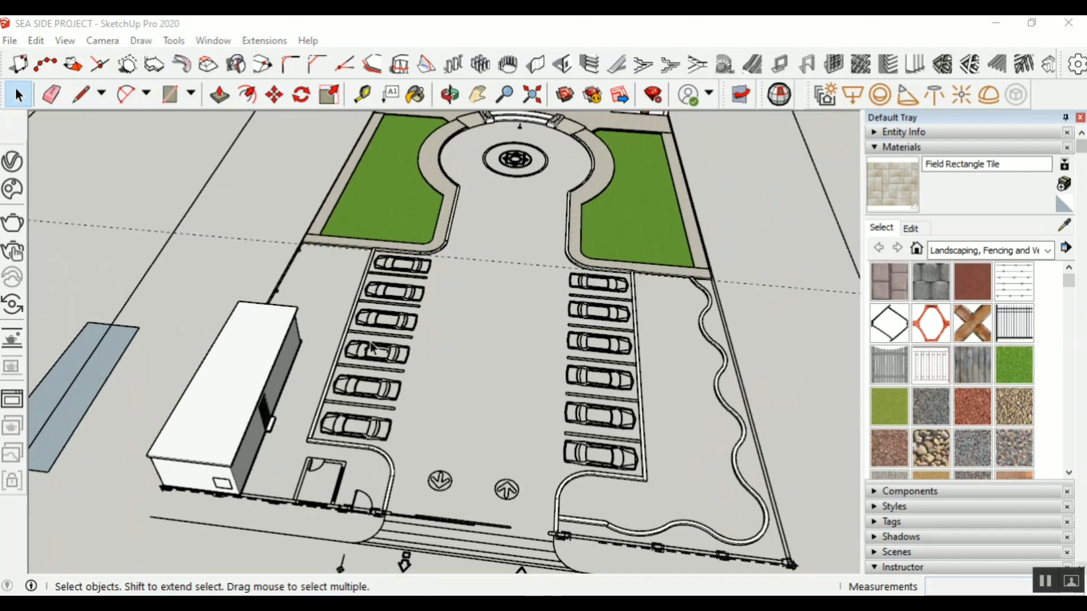
Copy the straight kerb beside the lawn 2.80 m along the side kerb onto the first parking bay divider outline
{"action": "scroll", "coordinate": [364, 272], "scroll_direction": "up", "scroll_amount": 10}
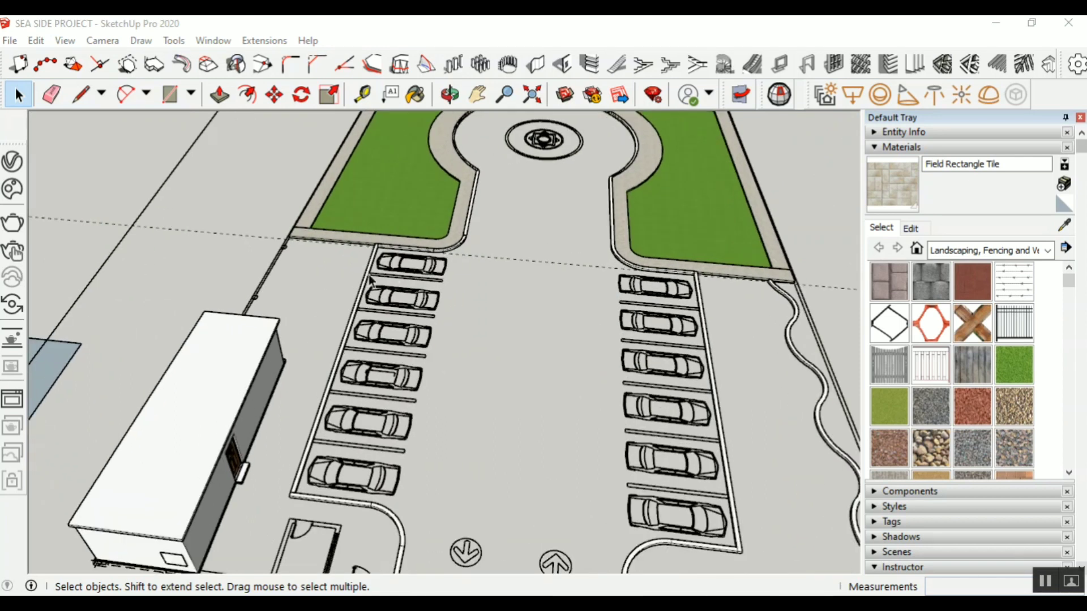
{"action": "left_click", "coordinate": [430, 219]}
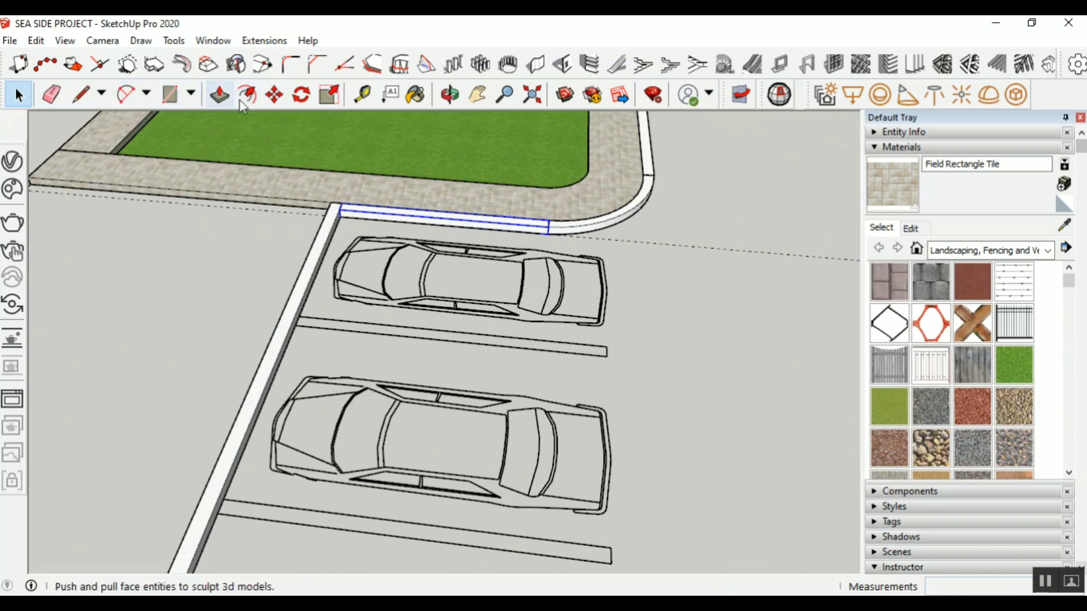
{"action": "left_click", "coordinate": [274, 95]}
{"action": "scroll", "coordinate": [341, 239], "scroll_direction": "up", "scroll_amount": 2}
{"action": "scroll", "coordinate": [340, 240], "scroll_direction": "up", "scroll_amount": 2}
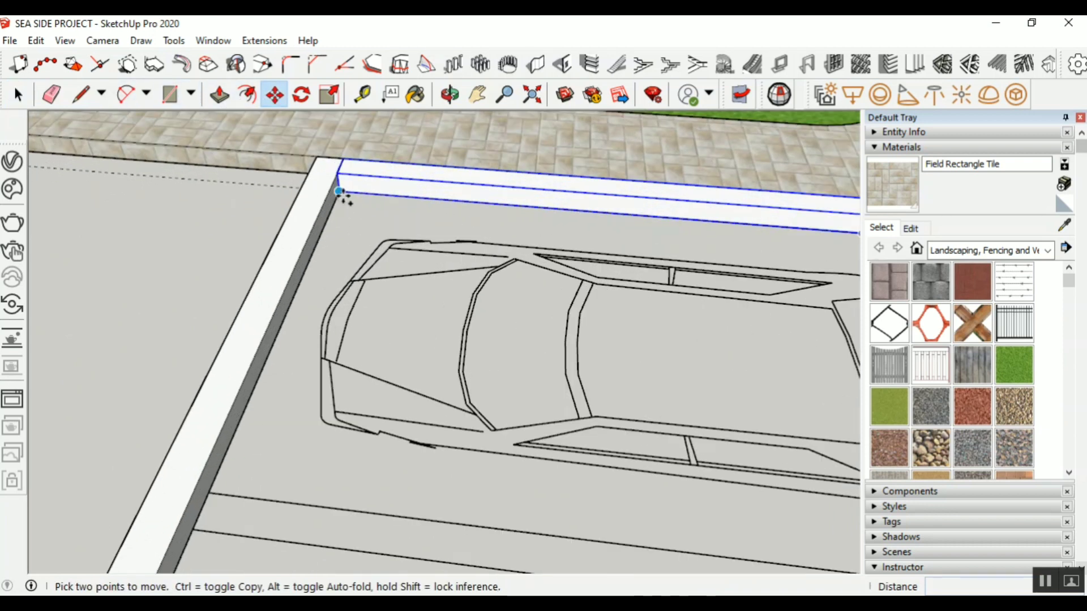
{"action": "left_click", "coordinate": [339, 191]}
{"action": "key", "text": "ctrl"}
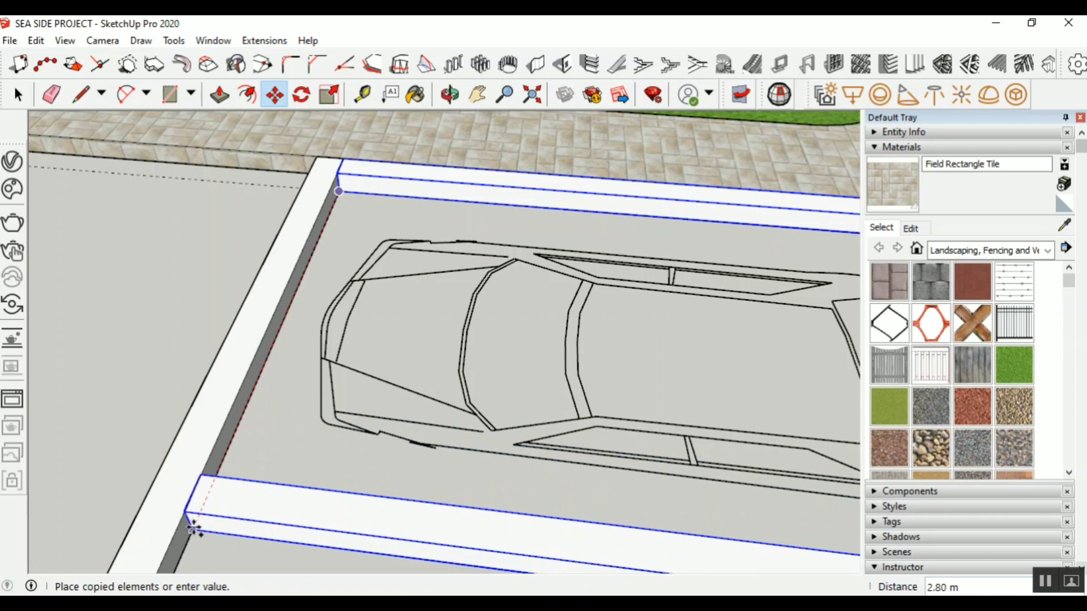
{"action": "left_click", "coordinate": [194, 530]}
{"action": "scroll", "coordinate": [211, 330], "scroll_direction": "down", "scroll_amount": 4}
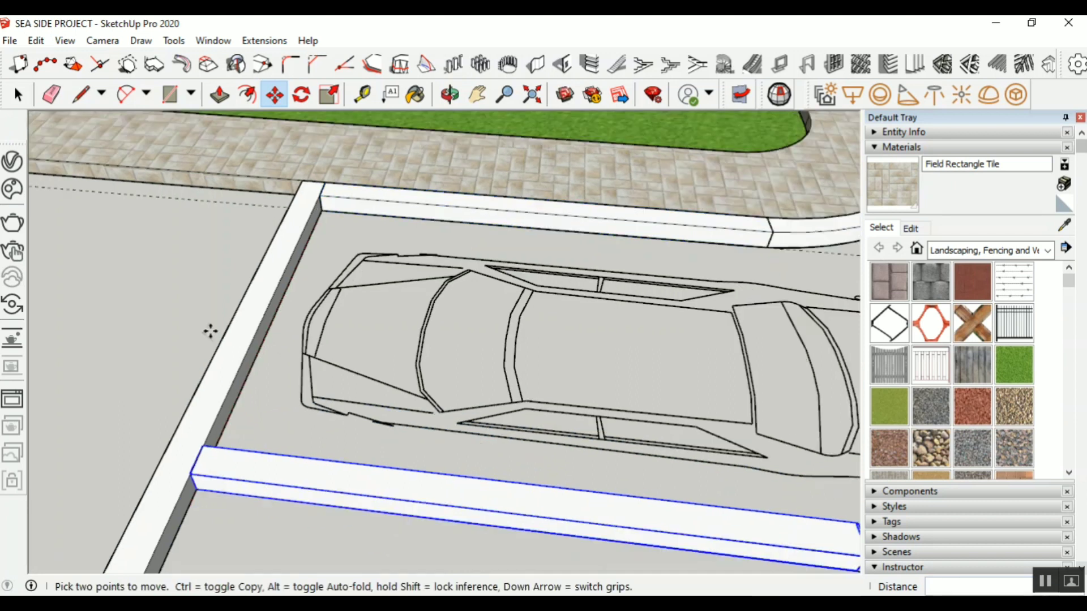
Try to extend the copied kerb's end face with Push/Pull to the far end of the divider outline
{"action": "scroll", "coordinate": [600, 451], "scroll_direction": "up", "scroll_amount": 2}
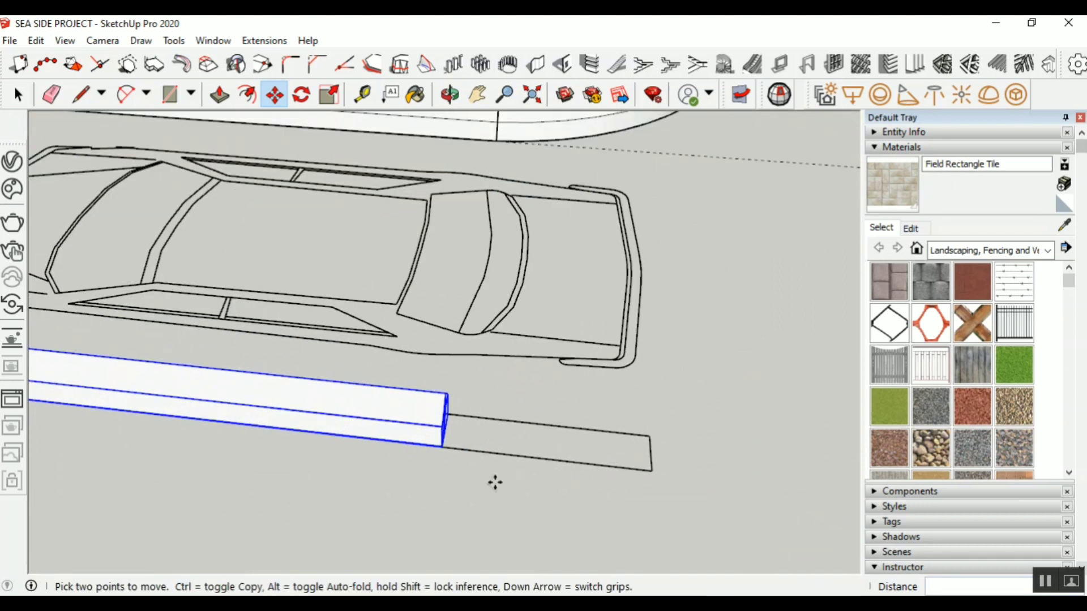
{"action": "scroll", "coordinate": [498, 424], "scroll_direction": "up", "scroll_amount": 6}
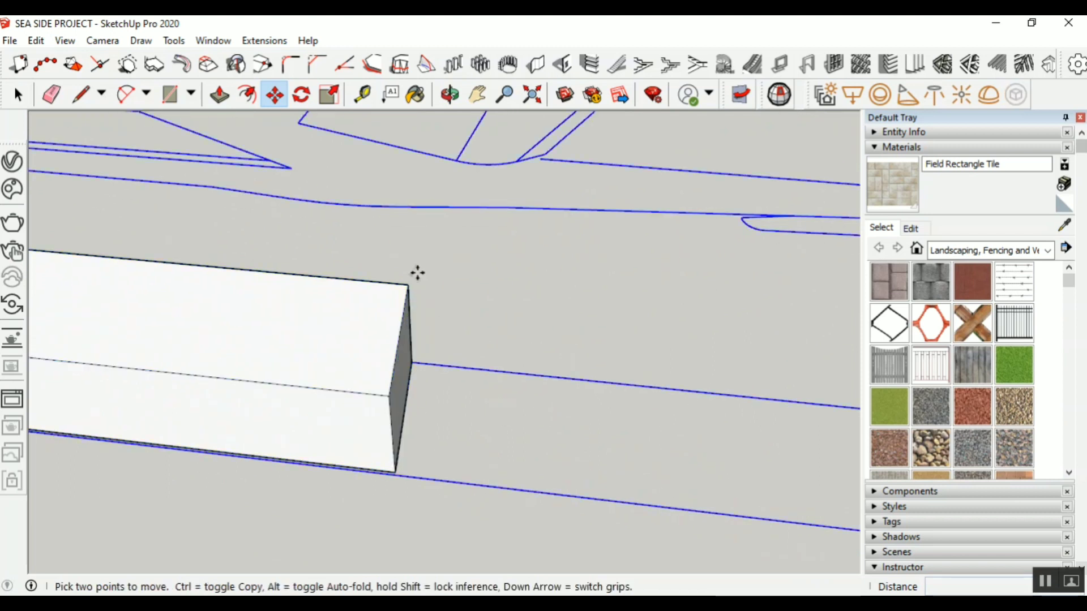
{"action": "scroll", "coordinate": [392, 392], "scroll_direction": "down", "scroll_amount": 4}
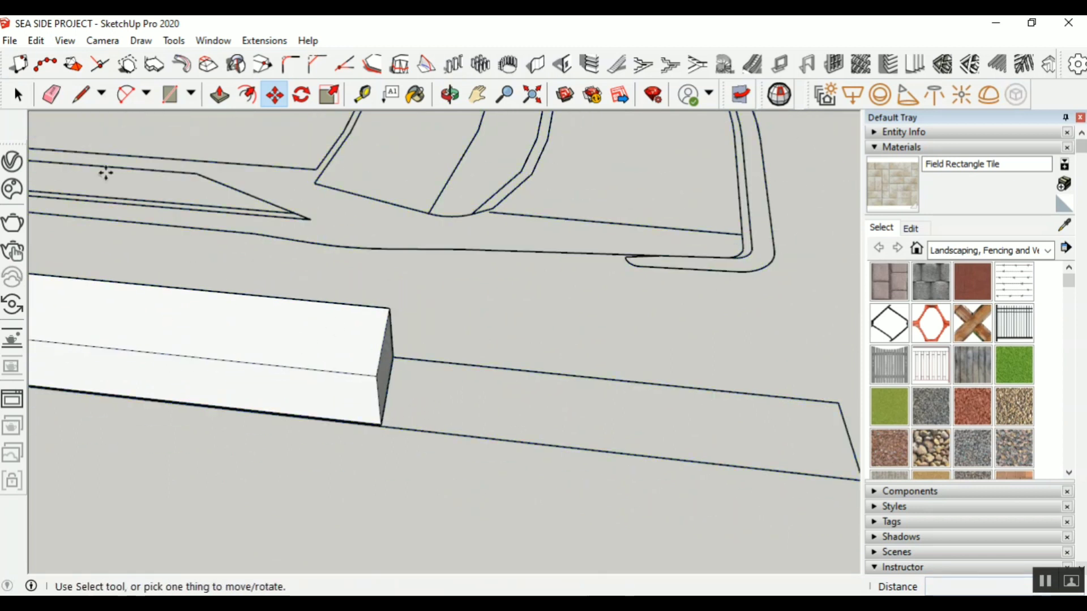
{"action": "left_click", "coordinate": [18, 95]}
{"action": "left_click", "coordinate": [325, 365]}
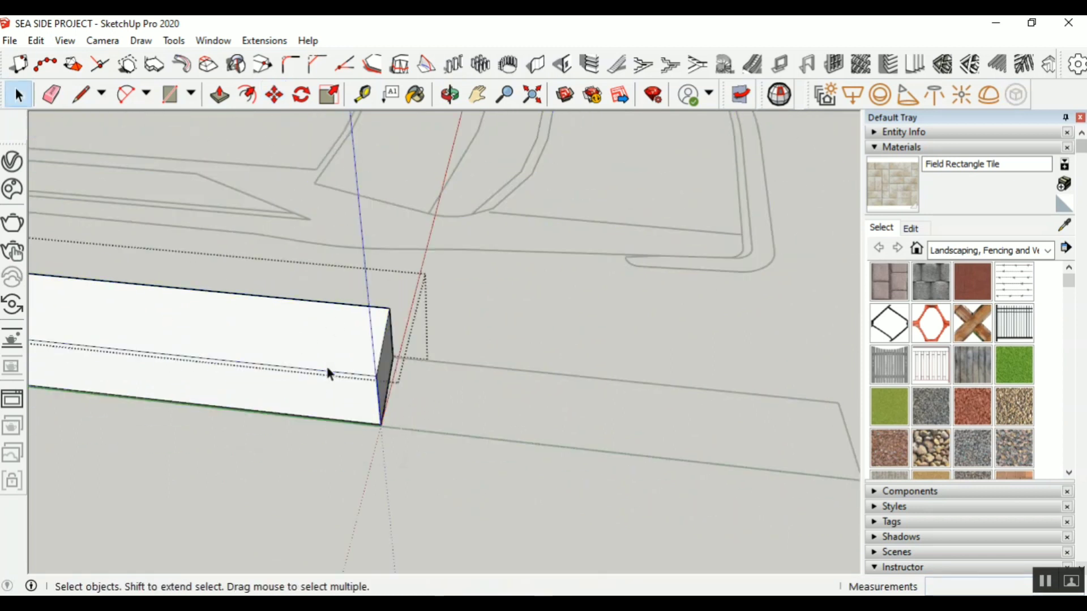
{"action": "left_click", "coordinate": [220, 95]}
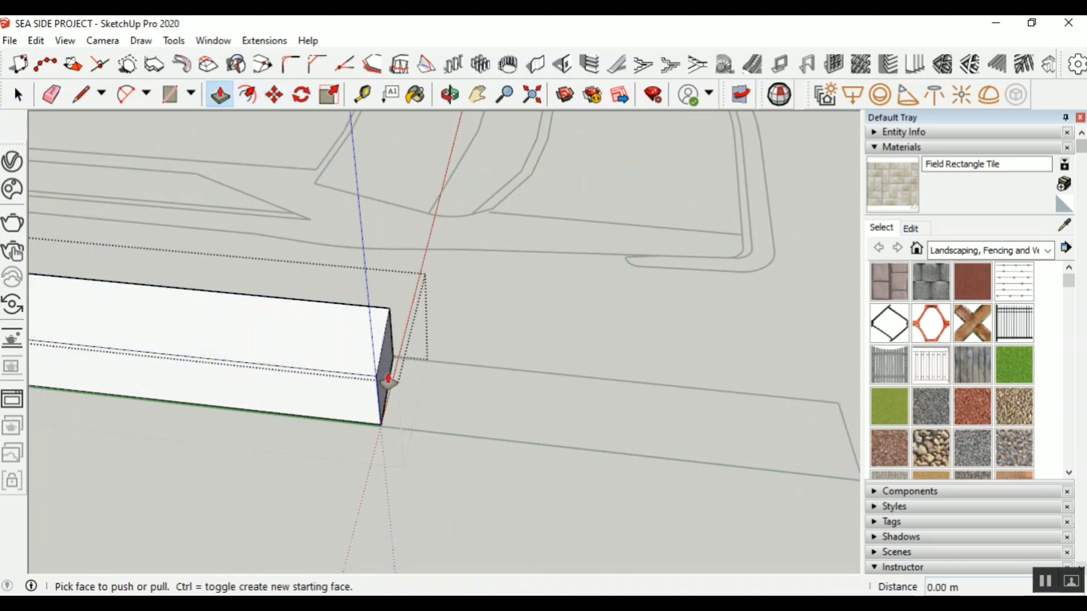
{"action": "left_click_drag", "start_coordinate": [385, 392], "coordinate": [811, 475]}
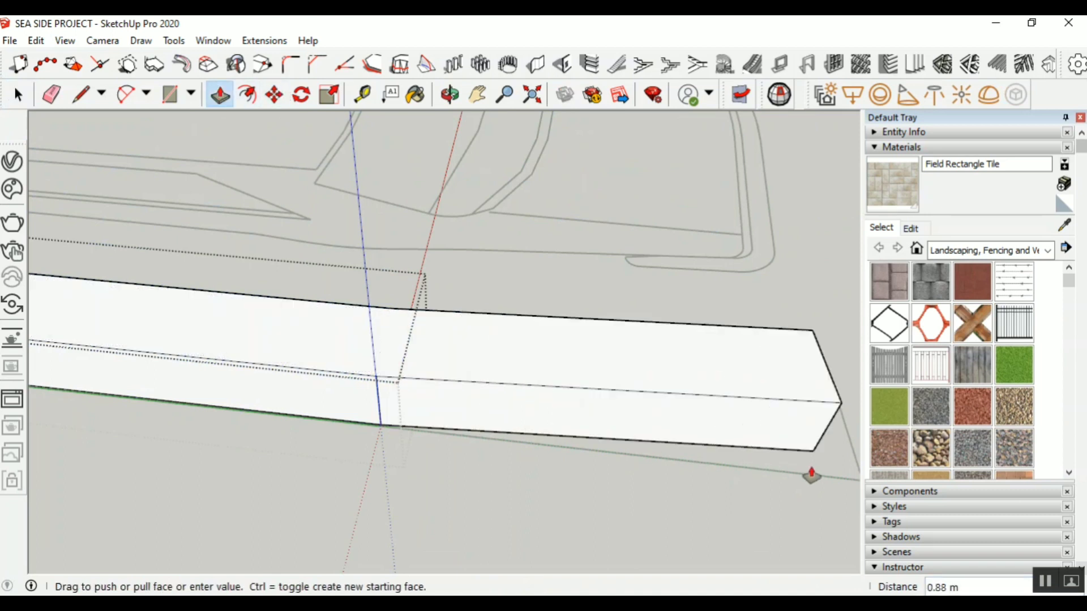
{"action": "left_click_drag", "start_coordinate": [402, 469], "coordinate": [785, 438]}
{"action": "key", "text": "Escape"}
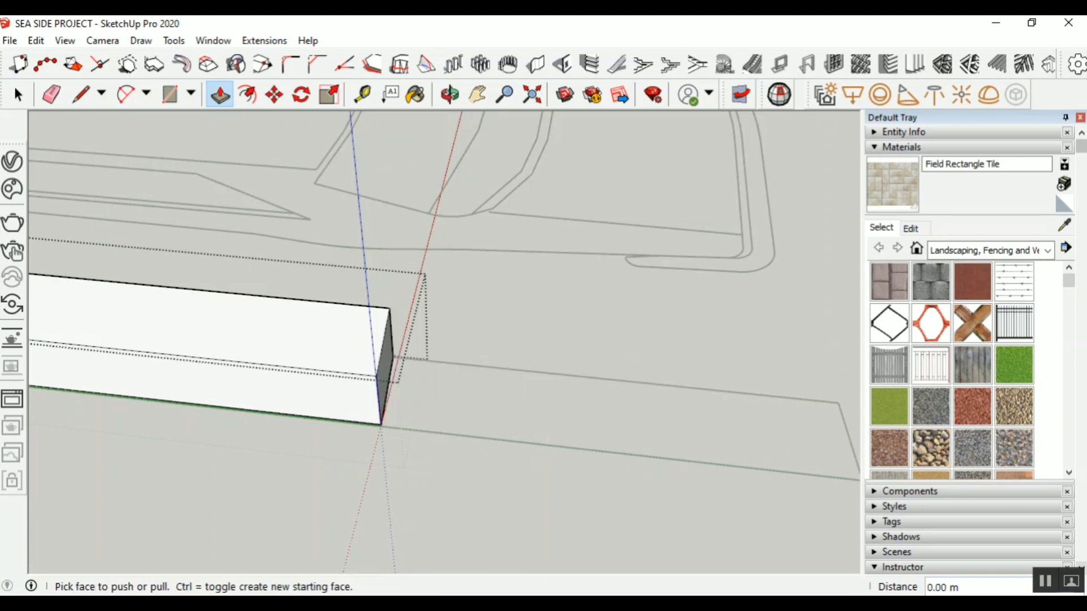
{"action": "key", "text": "space"}
{"action": "left_click", "coordinate": [519, 316]}
{"action": "scroll", "coordinate": [508, 358], "scroll_direction": "down", "scroll_amount": 3}
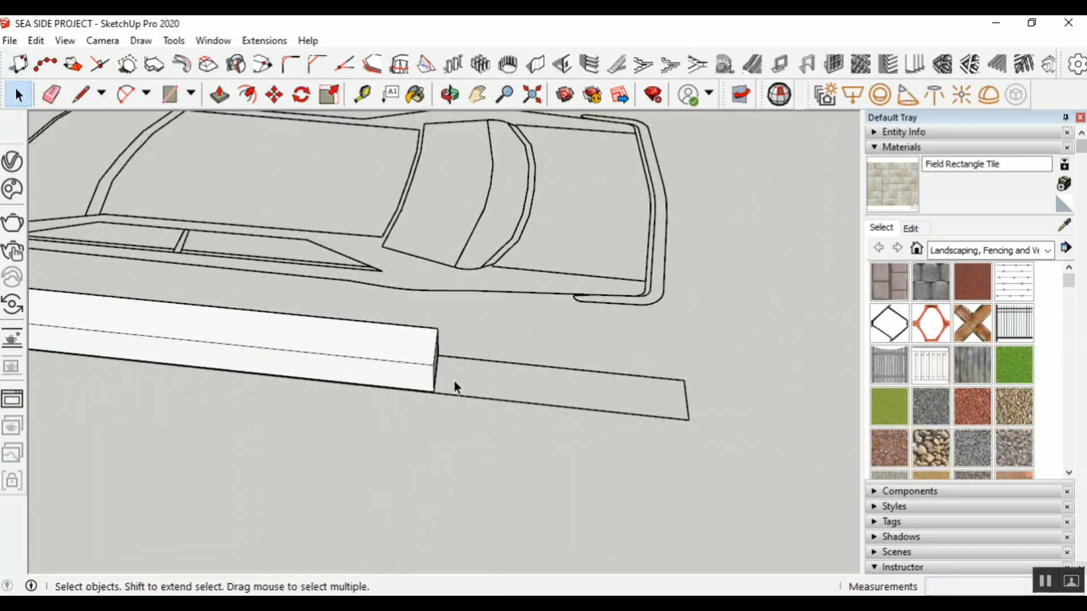
Try to draw a rectangle starting from the upper corner of the copied kerb's end face
{"action": "scroll", "coordinate": [379, 370], "scroll_direction": "down", "scroll_amount": 2}
{"action": "scroll", "coordinate": [363, 346], "scroll_direction": "down", "scroll_amount": 3}
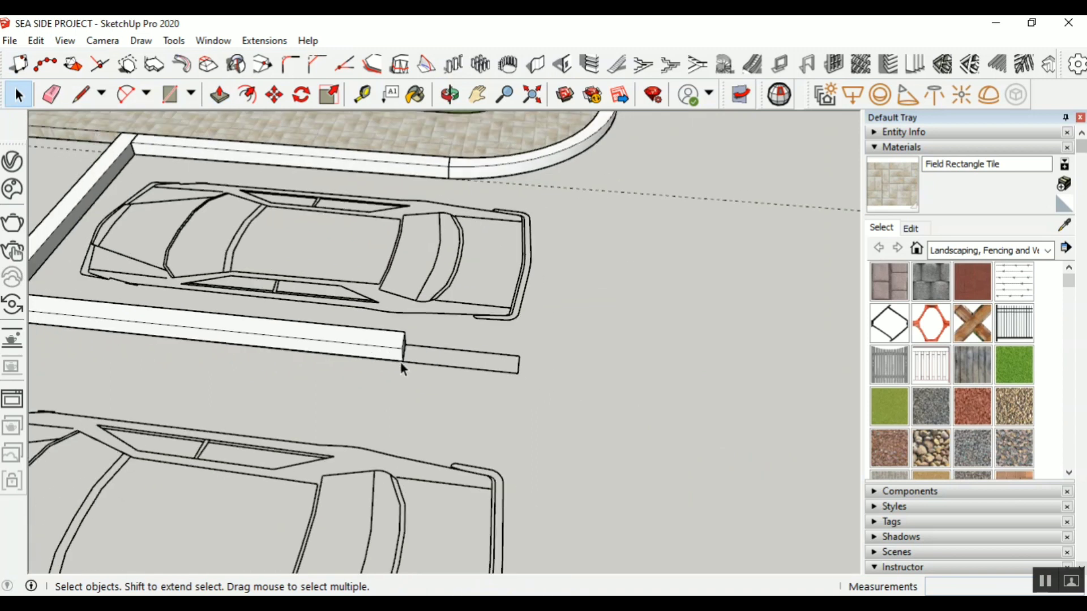
{"action": "left_click", "coordinate": [170, 93]}
{"action": "scroll", "coordinate": [362, 375], "scroll_direction": "up", "scroll_amount": 3}
{"action": "scroll", "coordinate": [343, 364], "scroll_direction": "up", "scroll_amount": 2}
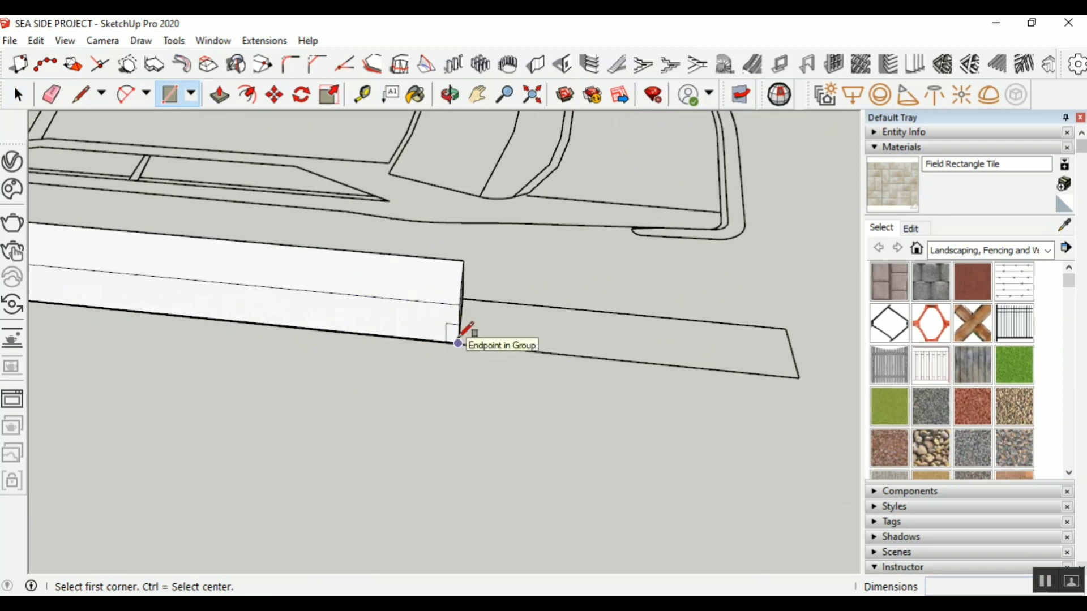
{"action": "scroll", "coordinate": [463, 304], "scroll_direction": "up", "scroll_amount": 2}
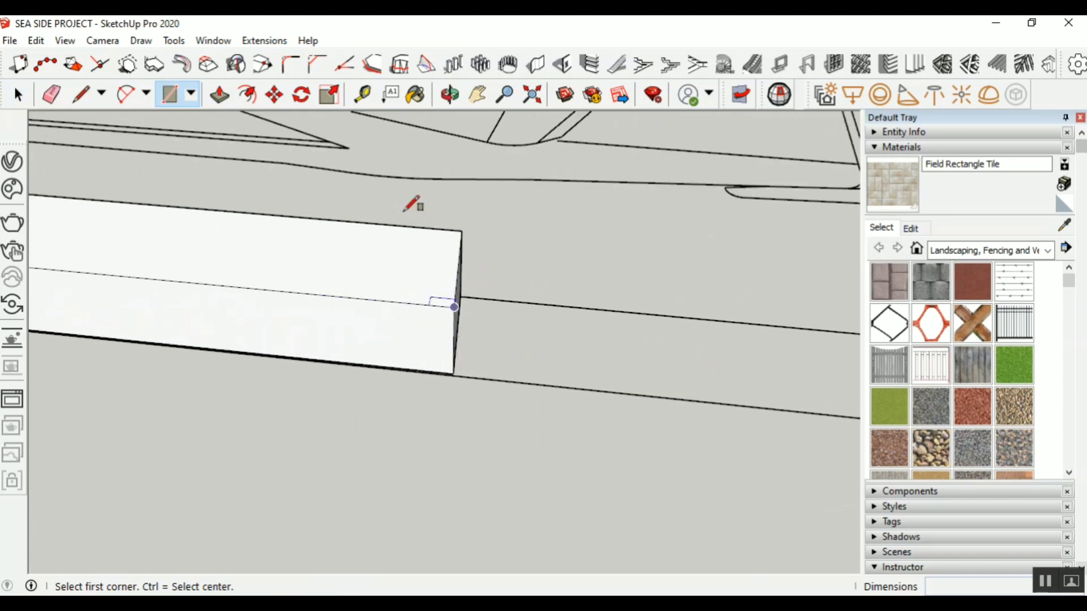
{"action": "left_click", "coordinate": [450, 94]}
{"action": "left_click_drag", "start_coordinate": [468, 186], "coordinate": [197, 179]}
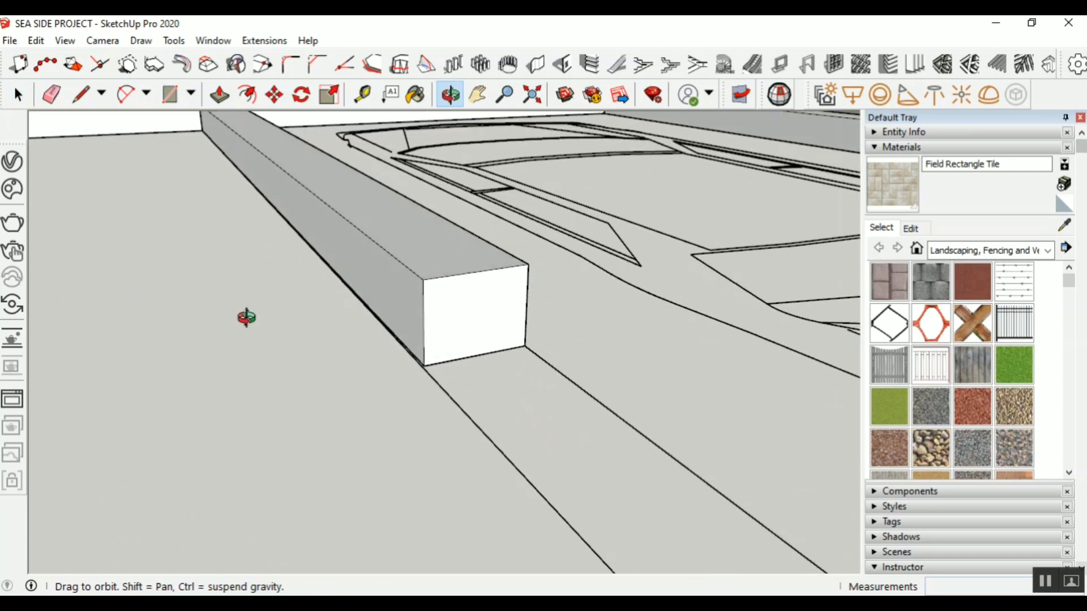
{"action": "left_click", "coordinate": [177, 101]}
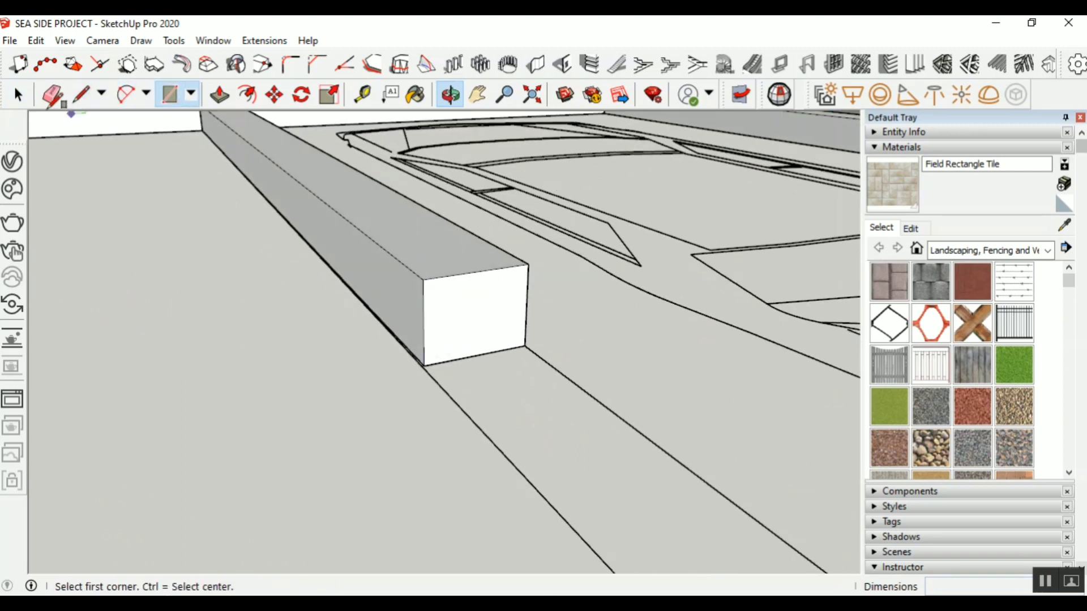
{"action": "key", "text": "space"}
{"action": "left_click", "coordinate": [461, 316]}
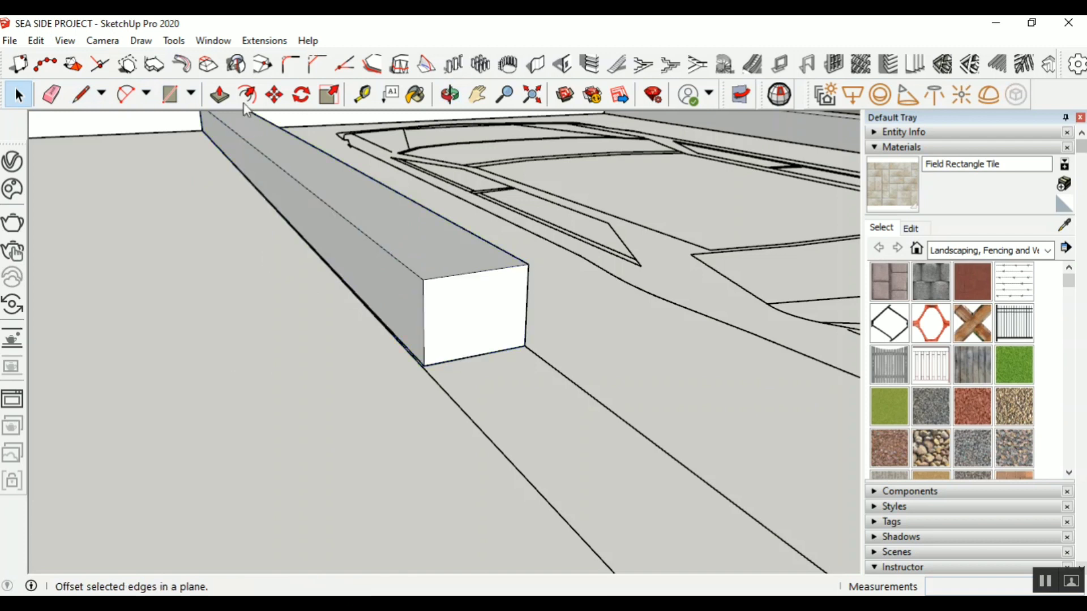
{"action": "left_click", "coordinate": [170, 95]}
{"action": "left_click", "coordinate": [423, 279]}
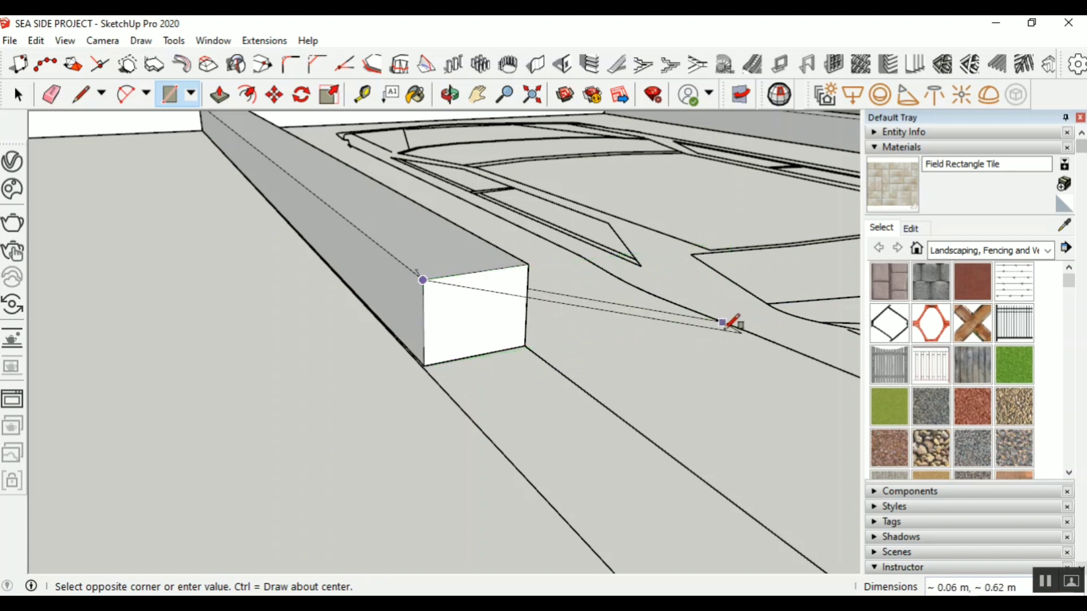
{"action": "left_click", "coordinate": [761, 371]}
{"action": "scroll", "coordinate": [353, 355], "scroll_direction": "down", "scroll_amount": 2}
Draw an upright rectangle on the ground beside the copied kerb's open end
{"action": "left_click", "coordinate": [327, 343]}
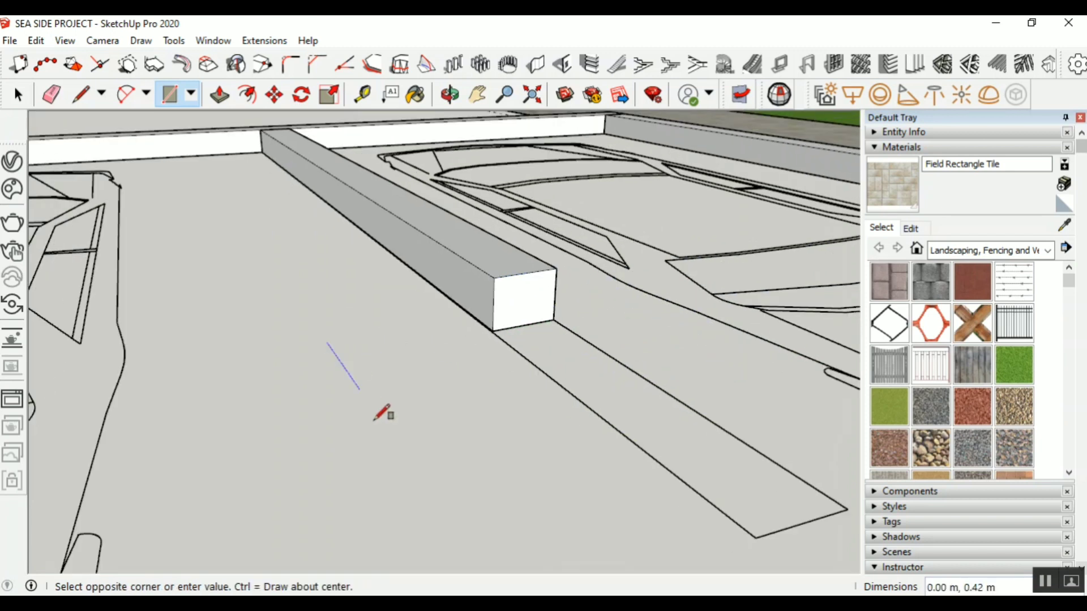
{"action": "left_click", "coordinate": [500, 411]}
{"action": "key", "text": "space"}
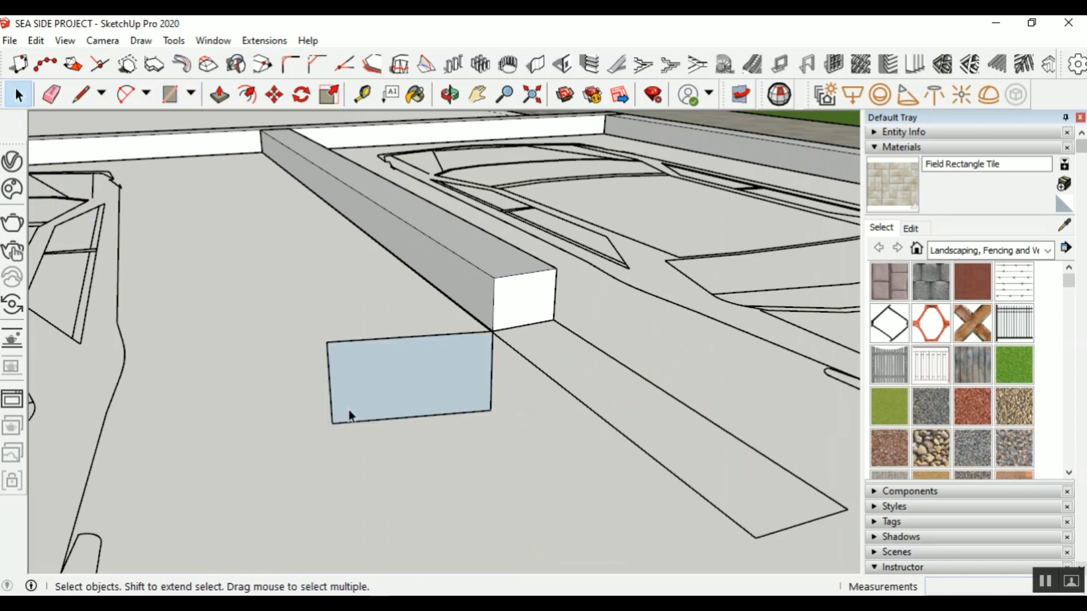
Move the whole upright rectangle about 0.60 m by its lower corner onto the copied kerb's bottom edge, crossing the kerb near its end
{"action": "left_click_drag", "start_coordinate": [317, 362], "coordinate": [569, 493]}
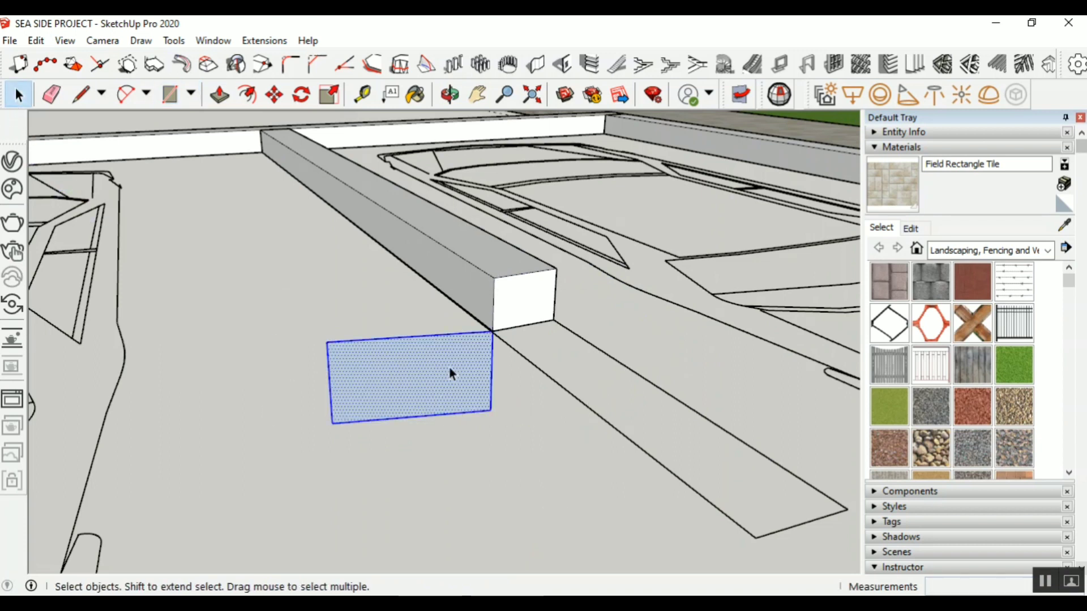
{"action": "left_click", "coordinate": [274, 94]}
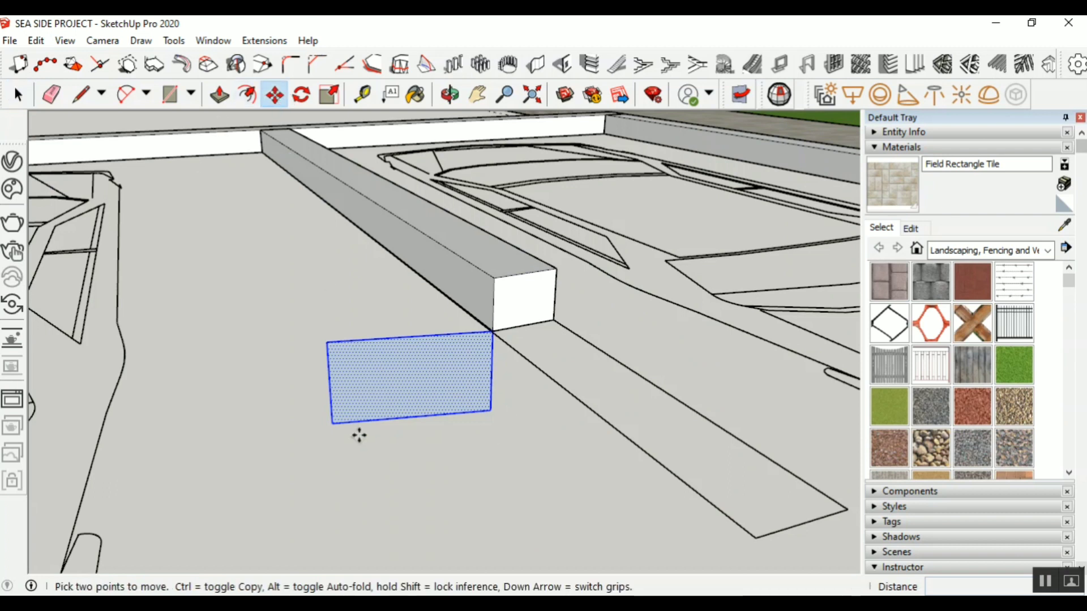
{"action": "left_click", "coordinate": [332, 426]}
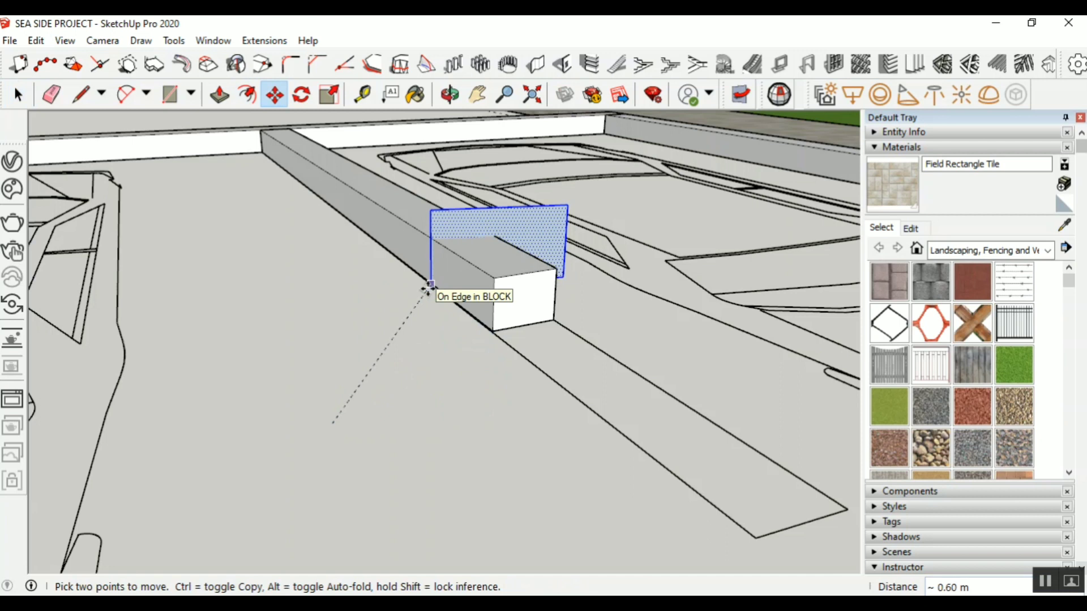
{"action": "left_click", "coordinate": [426, 286]}
{"action": "scroll", "coordinate": [291, 372], "scroll_direction": "down", "scroll_amount": 3}
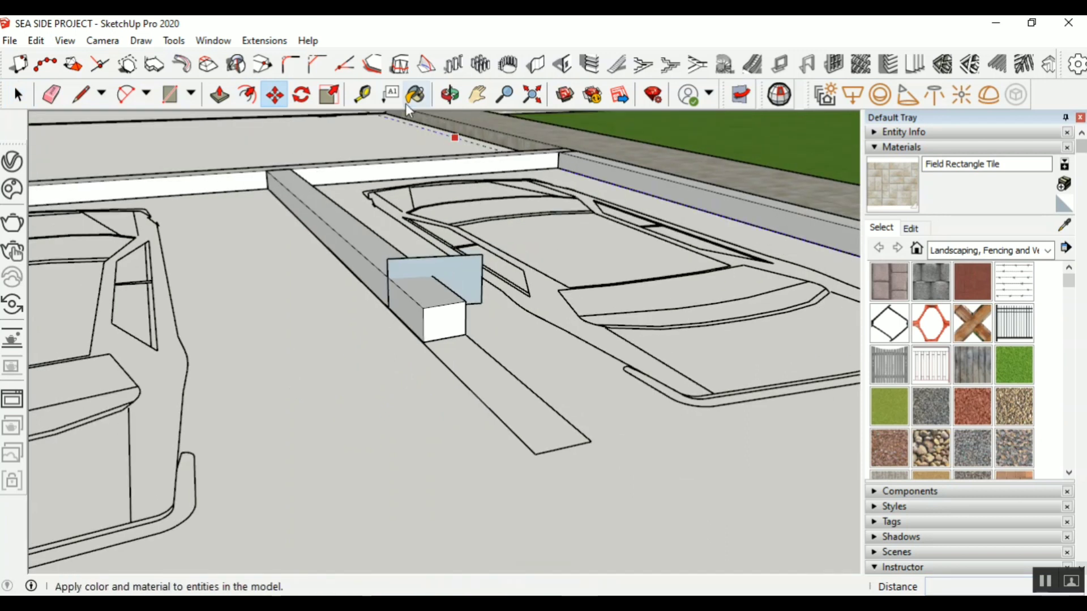
Try to rotate the upright rectangle about the point where it meets the copied kerb's upper edge
{"action": "left_click", "coordinate": [447, 95]}
{"action": "left_click_drag", "start_coordinate": [413, 310], "coordinate": [610, 446]}
{"action": "scroll", "coordinate": [498, 347], "scroll_direction": "up", "scroll_amount": 3}
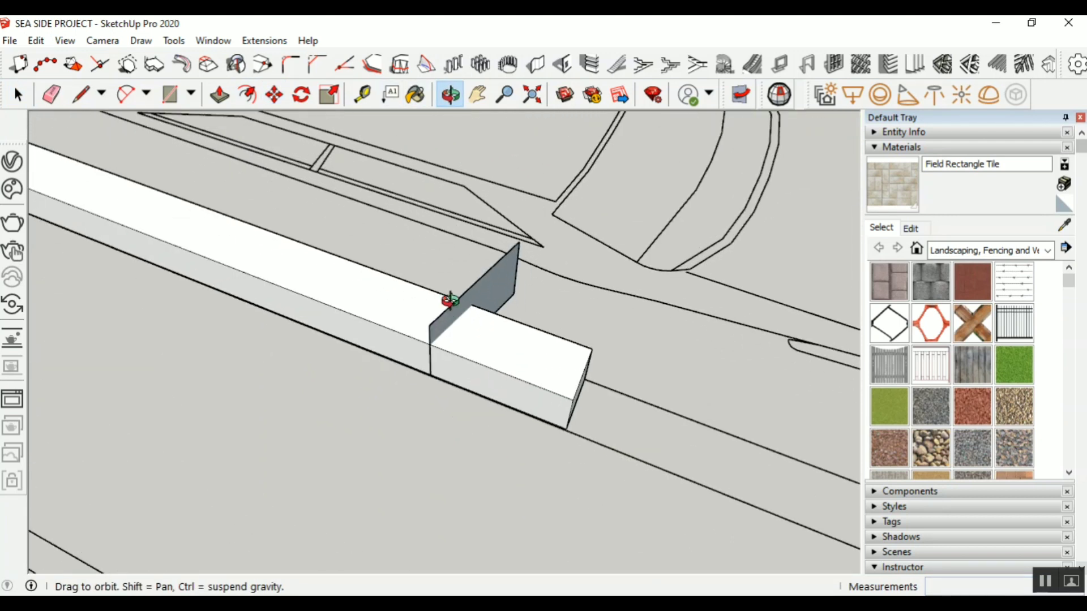
{"action": "scroll", "coordinate": [443, 339], "scroll_direction": "up", "scroll_amount": 2}
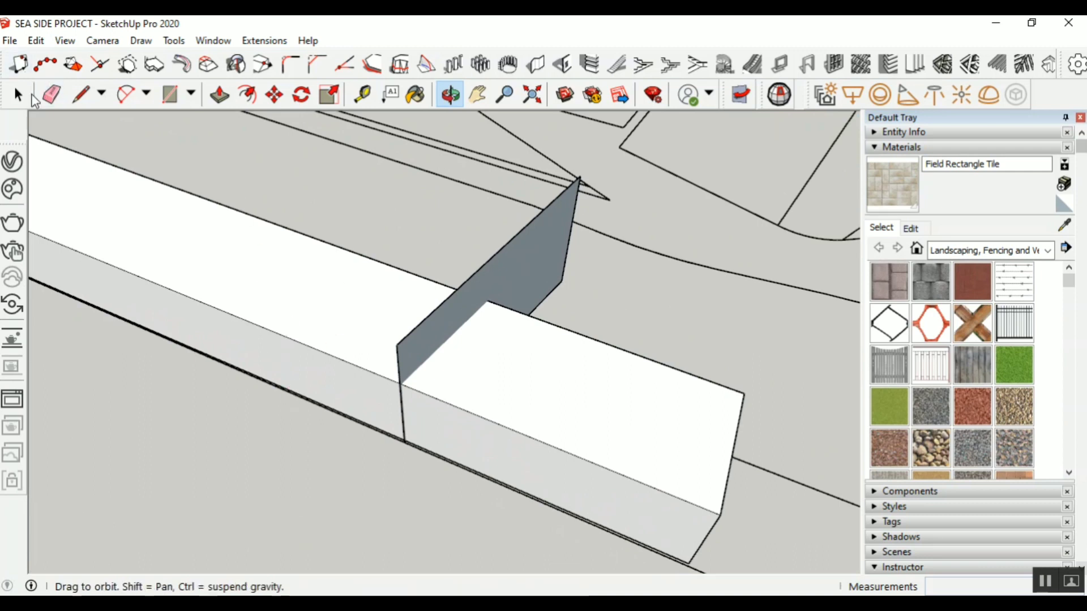
{"action": "left_click", "coordinate": [20, 96]}
{"action": "scroll", "coordinate": [535, 337], "scroll_direction": "down", "scroll_amount": 2}
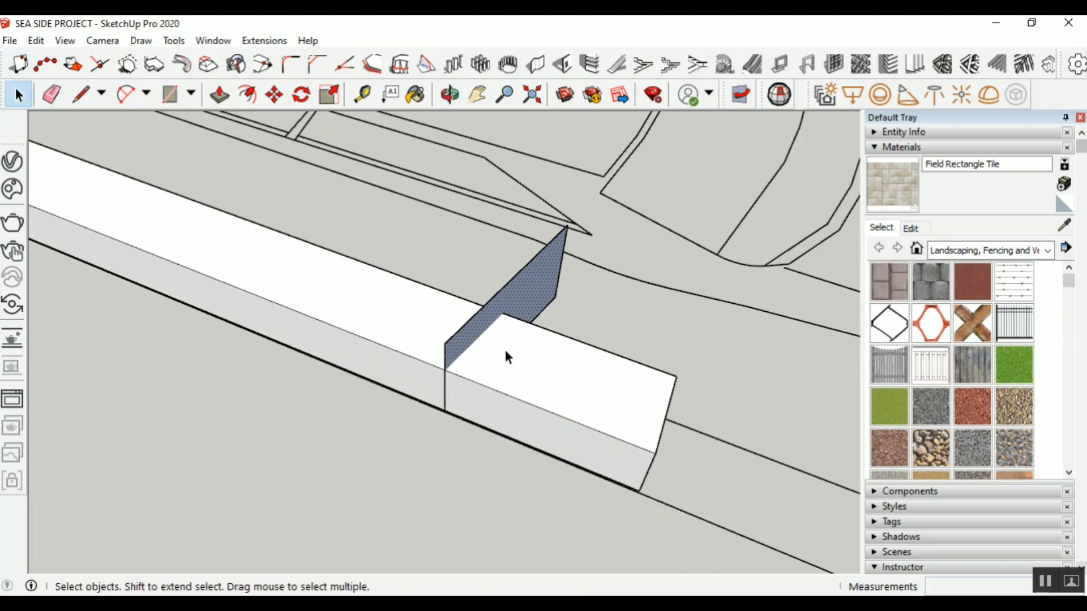
{"action": "left_click_drag", "start_coordinate": [400, 214], "coordinate": [615, 511]}
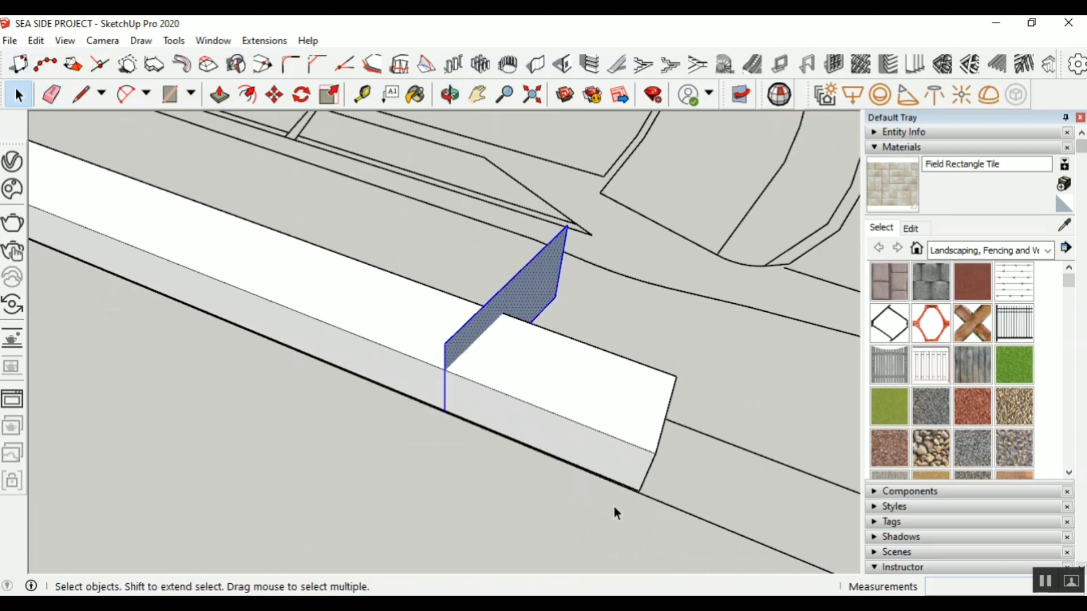
{"action": "left_click", "coordinate": [301, 95]}
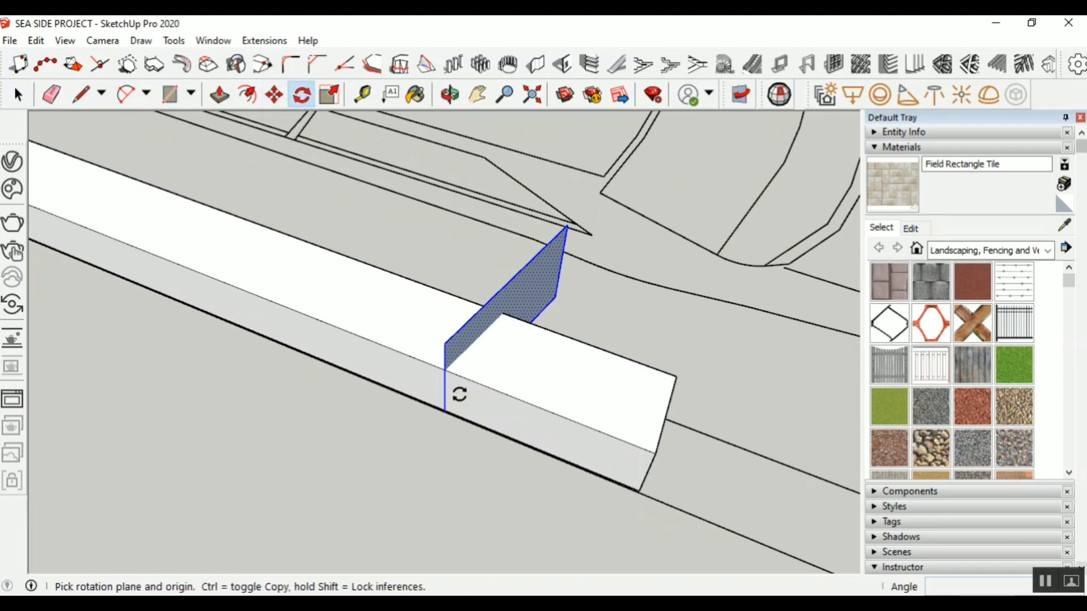
{"action": "scroll", "coordinate": [459, 394], "scroll_direction": "up", "scroll_amount": 3}
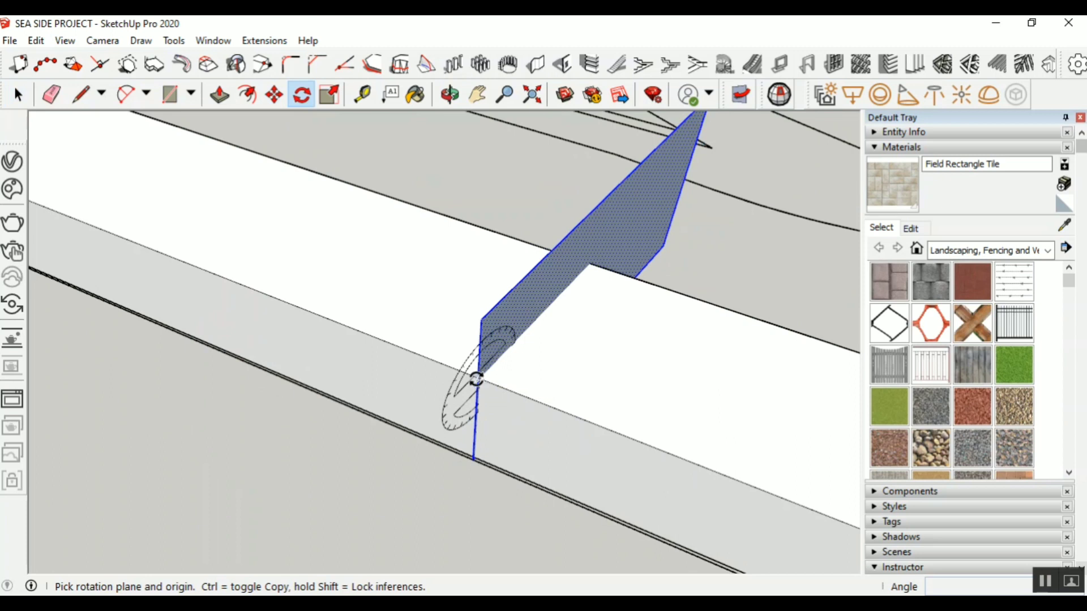
{"action": "scroll", "coordinate": [478, 383], "scroll_direction": "up", "scroll_amount": 1}
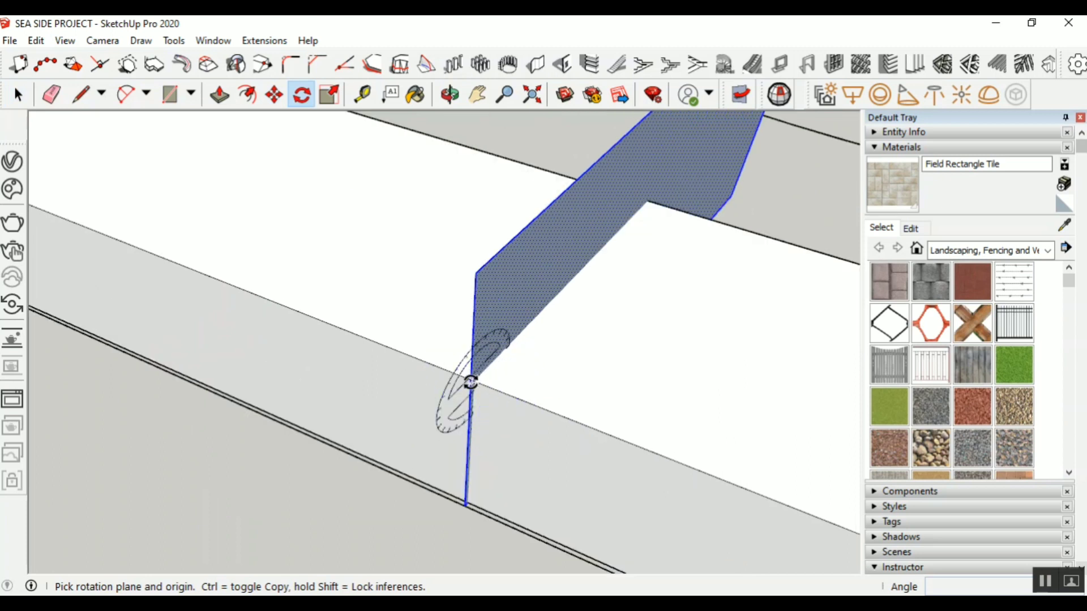
{"action": "scroll", "coordinate": [464, 391], "scroll_direction": "up", "scroll_amount": 4}
{"action": "scroll", "coordinate": [305, 384], "scroll_direction": "down", "scroll_amount": 3}
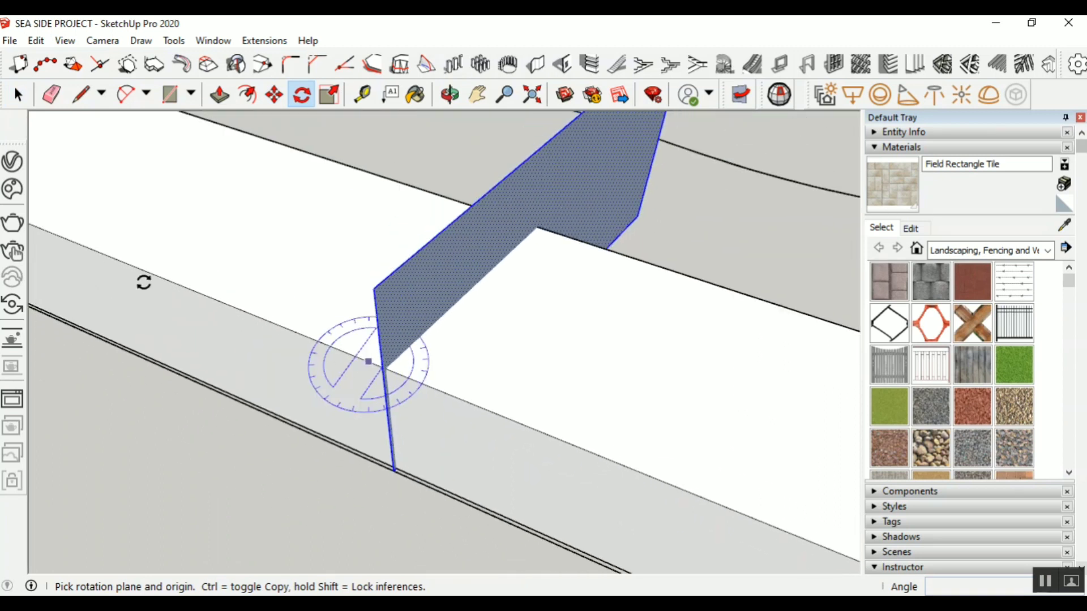
{"action": "key", "text": "space"}
{"action": "scroll", "coordinate": [294, 334], "scroll_direction": "down", "scroll_amount": 1}
{"action": "scroll", "coordinate": [305, 254], "scroll_direction": "down", "scroll_amount": 2}
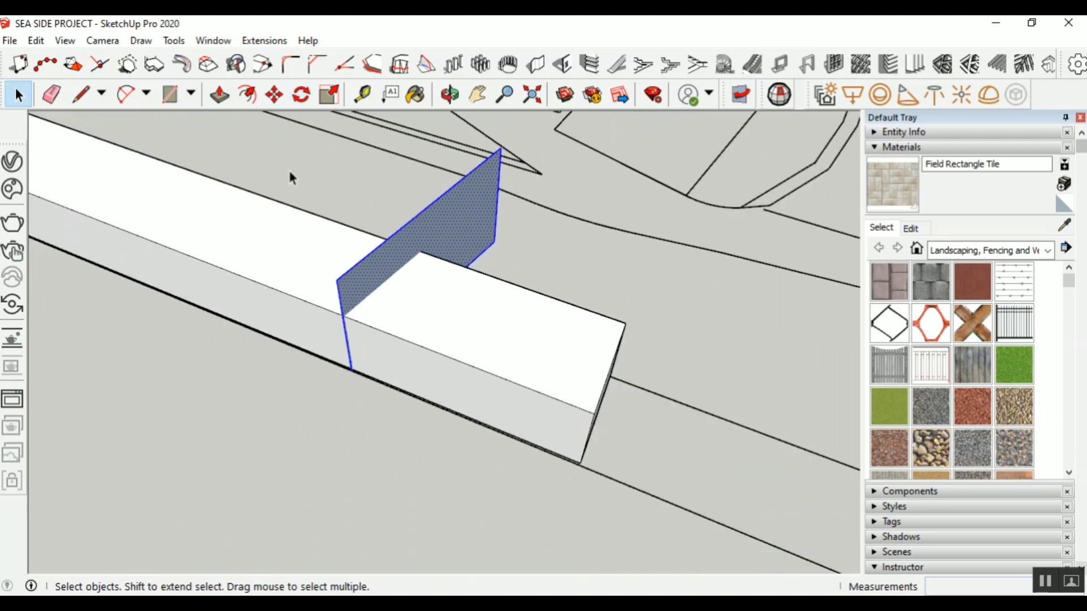
{"action": "left_click_drag", "start_coordinate": [274, 150], "coordinate": [516, 433]}
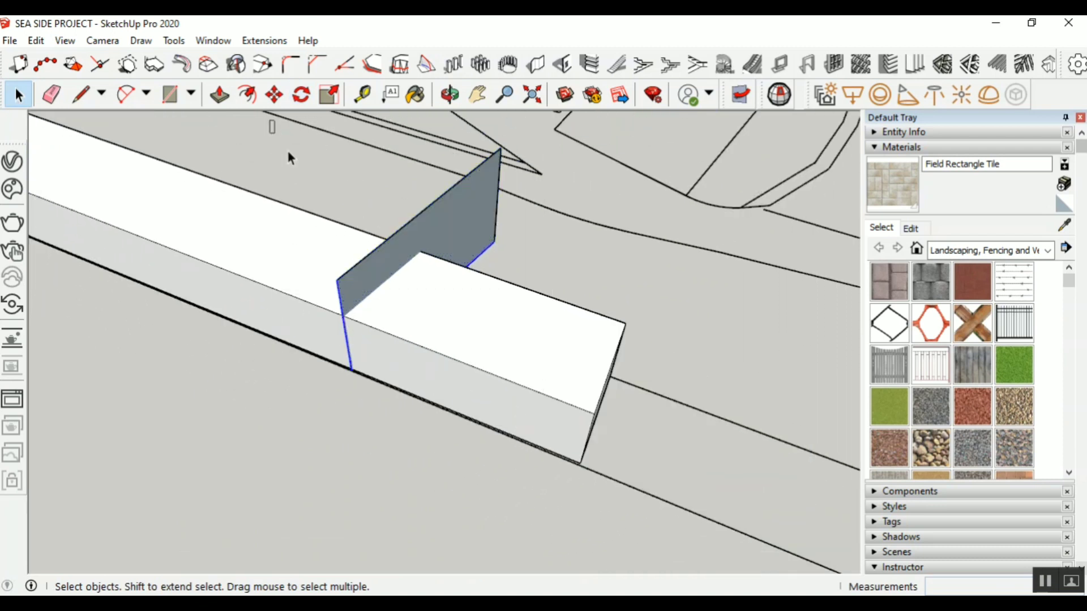
{"action": "left_click_drag", "start_coordinate": [289, 157], "coordinate": [546, 453]}
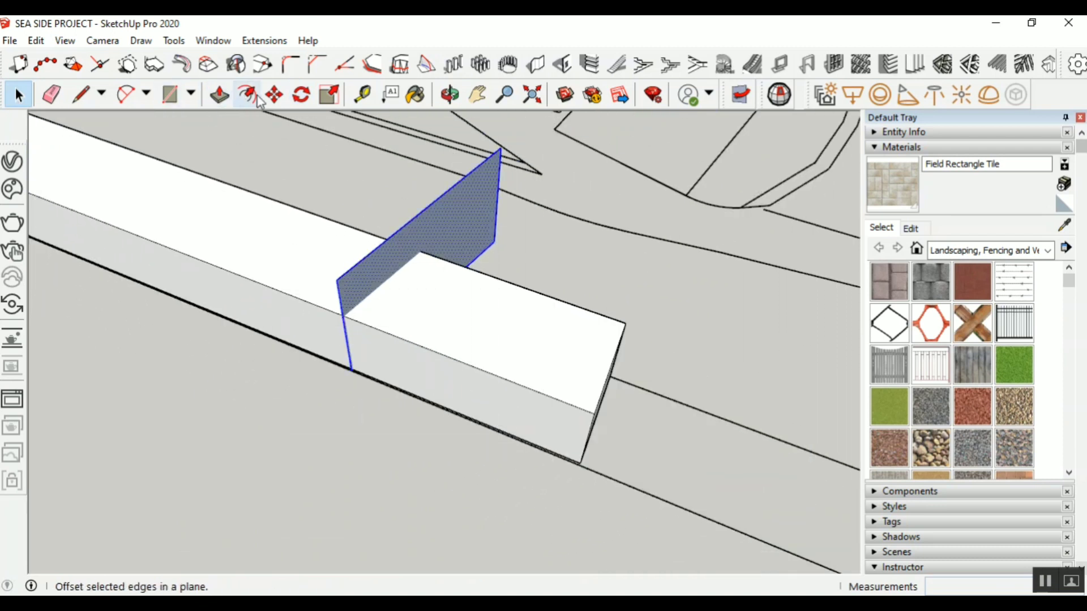
{"action": "left_click", "coordinate": [274, 94]}
{"action": "scroll", "coordinate": [319, 309], "scroll_direction": "up", "scroll_amount": 5}
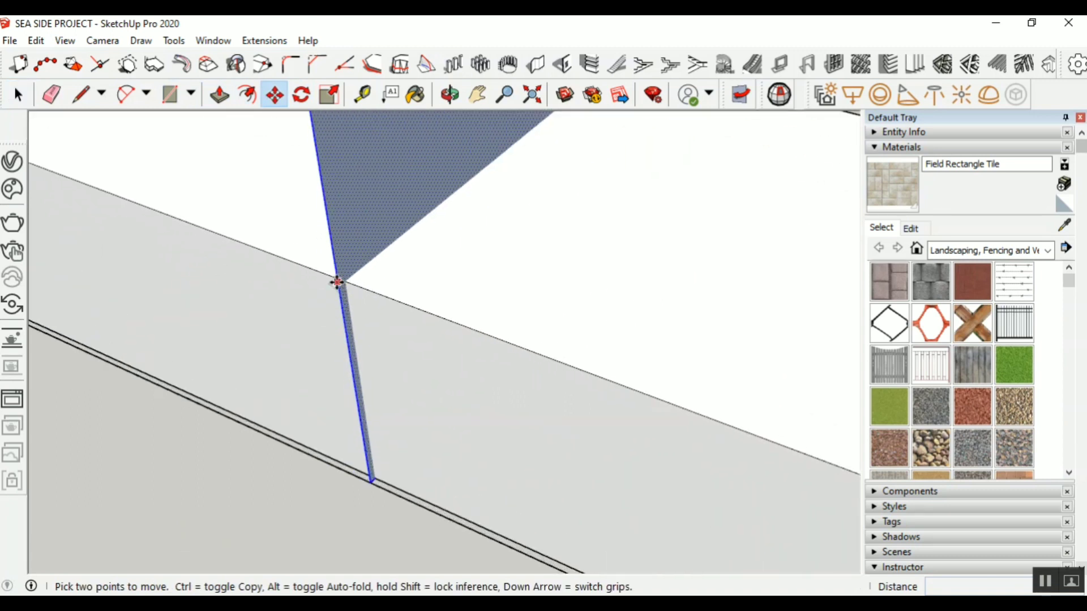
{"action": "left_click", "coordinate": [337, 282]}
{"action": "scroll", "coordinate": [346, 286], "scroll_direction": "up", "scroll_amount": 3}
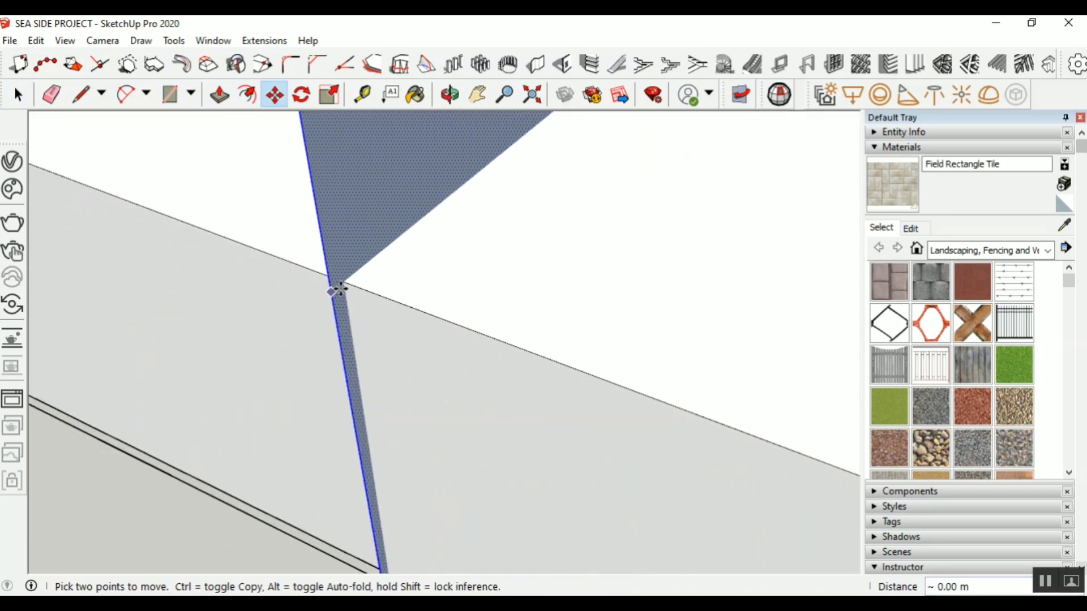
{"action": "key", "text": "Escape"}
{"action": "scroll", "coordinate": [283, 382], "scroll_direction": "down", "scroll_amount": 6}
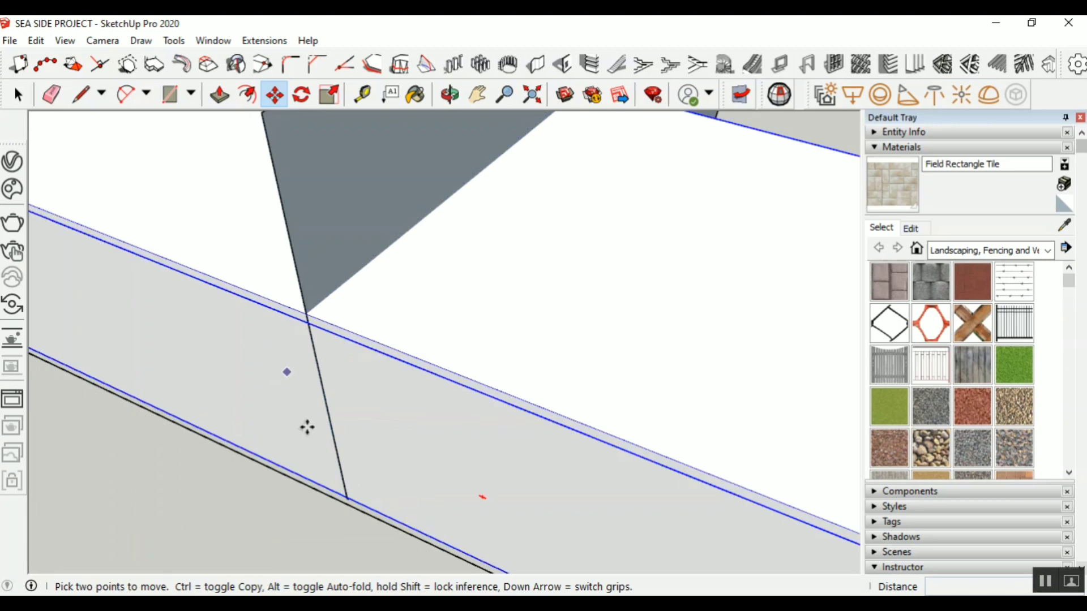
{"action": "left_click", "coordinate": [18, 94]}
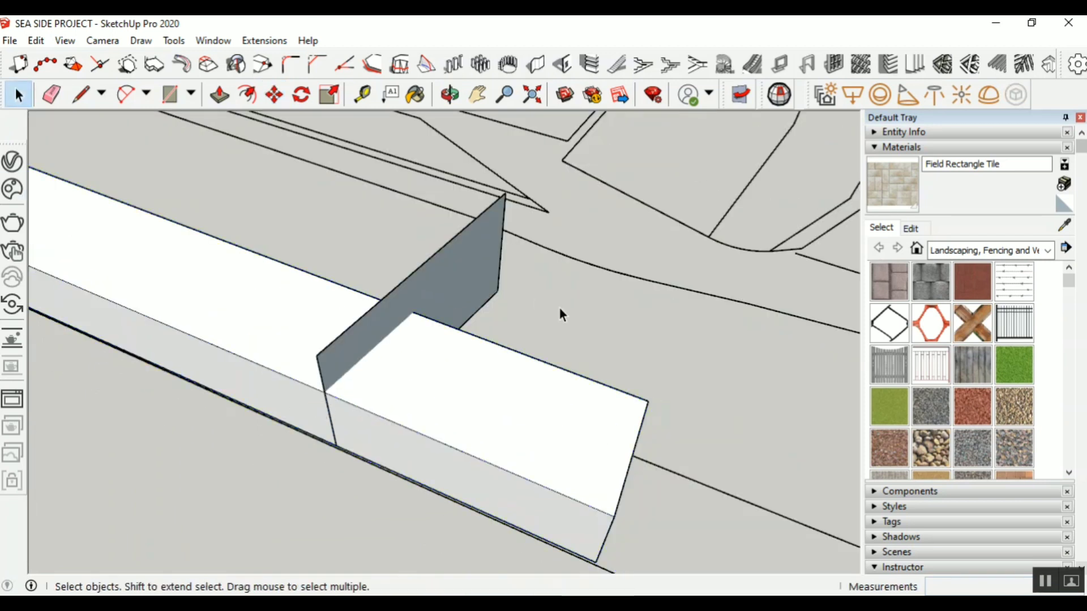
Draw a reference line about 0.20 m long across the kerb's top, from the rectangle's crossing point to the opposite edge
{"action": "scroll", "coordinate": [559, 307], "scroll_direction": "down", "scroll_amount": 3}
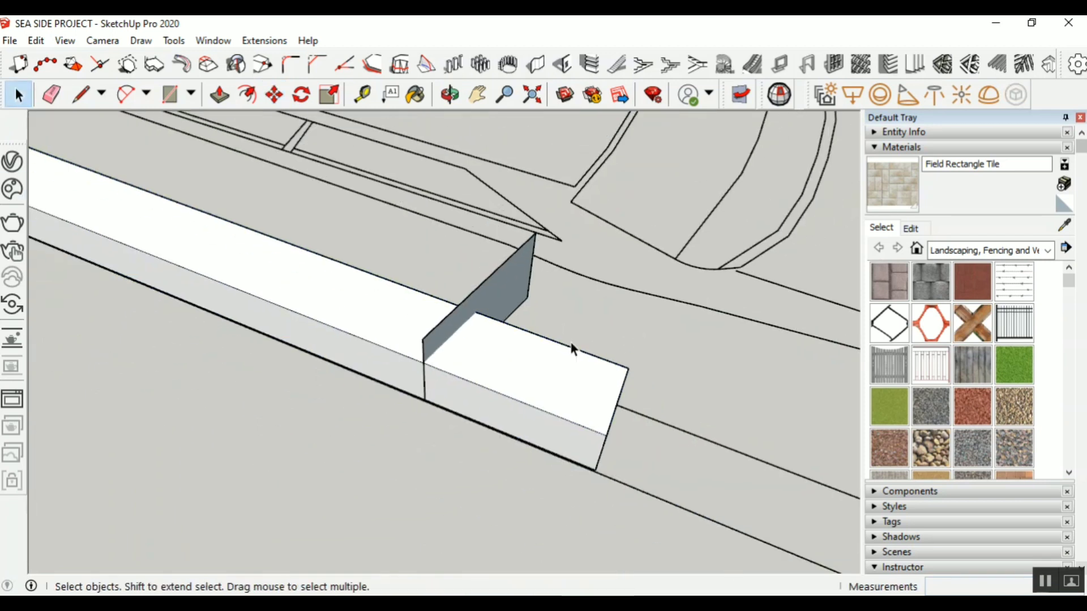
{"action": "left_click", "coordinate": [450, 94]}
{"action": "left_click_drag", "start_coordinate": [429, 322], "coordinate": [578, 340]}
{"action": "scroll", "coordinate": [481, 337], "scroll_direction": "up", "scroll_amount": 2}
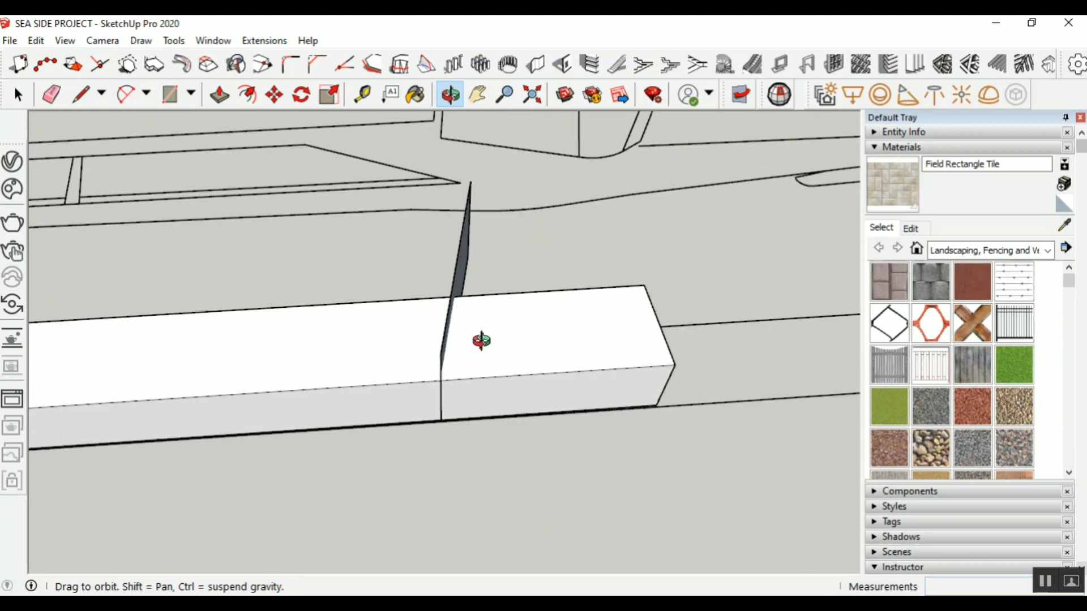
{"action": "left_click", "coordinate": [80, 94]}
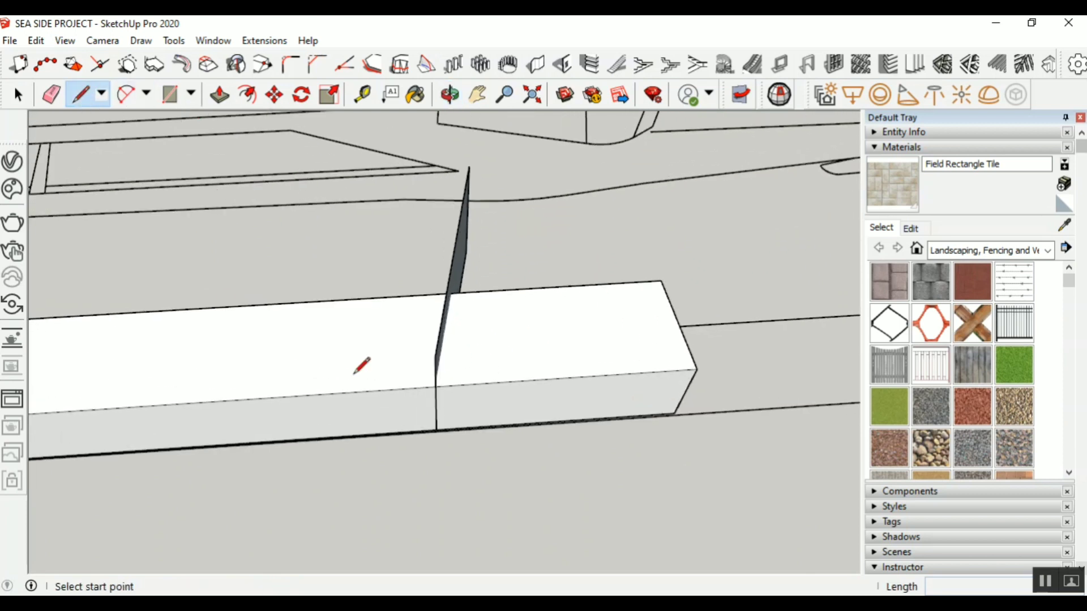
{"action": "left_click", "coordinate": [436, 386]}
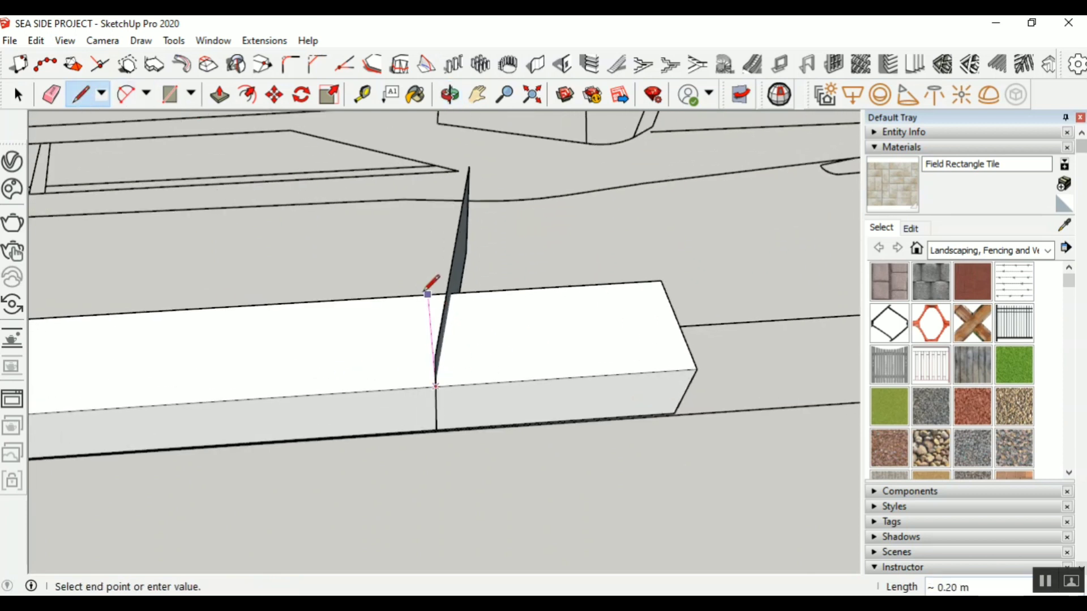
{"action": "left_click", "coordinate": [428, 294]}
{"action": "left_click", "coordinate": [19, 94]}
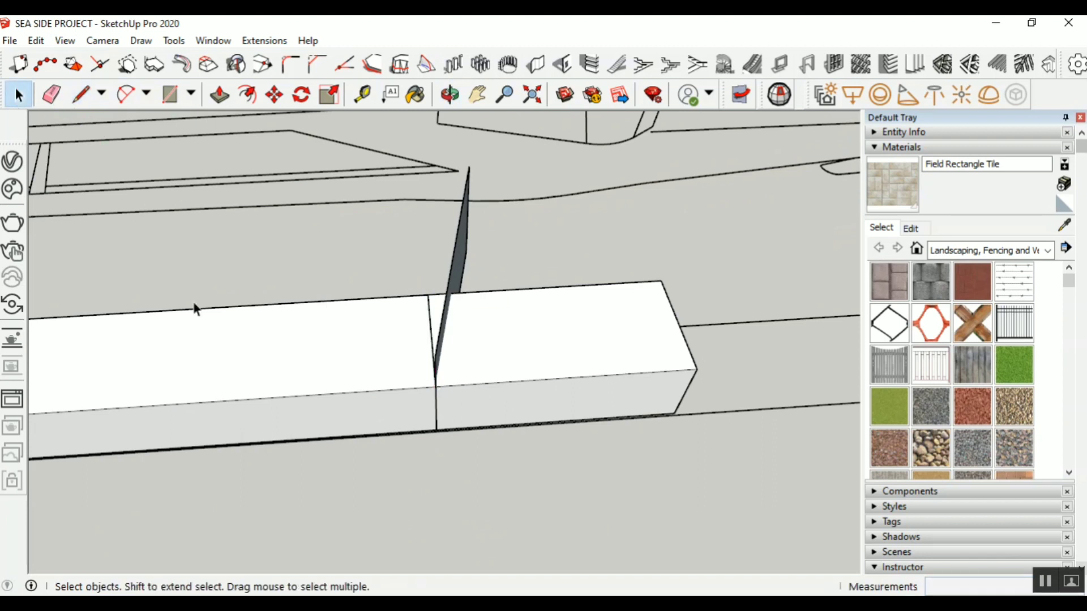
{"action": "scroll", "coordinate": [382, 431], "scroll_direction": "down", "scroll_amount": 1}
{"action": "scroll", "coordinate": [372, 387], "scroll_direction": "up", "scroll_amount": 1}
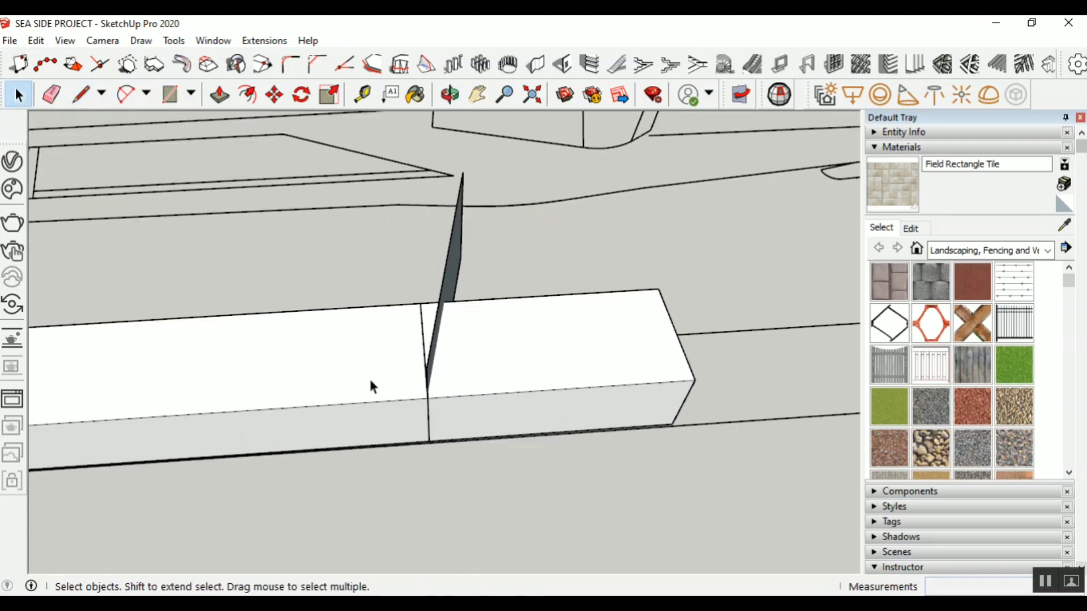
Rotate the upright rectangle about 12.5 degrees around its crossing point on the kerb's edge, aligning it with the reference line
{"action": "left_click", "coordinate": [301, 95]}
{"action": "key", "text": "Escape"}
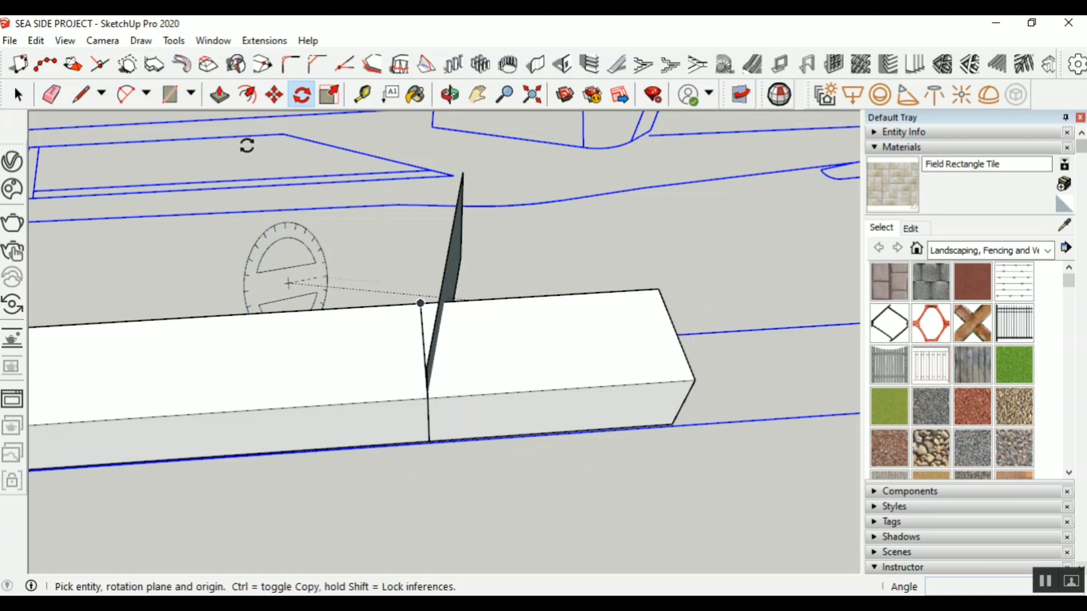
{"action": "left_click", "coordinate": [450, 95]}
{"action": "left_click_drag", "start_coordinate": [272, 365], "coordinate": [534, 378]}
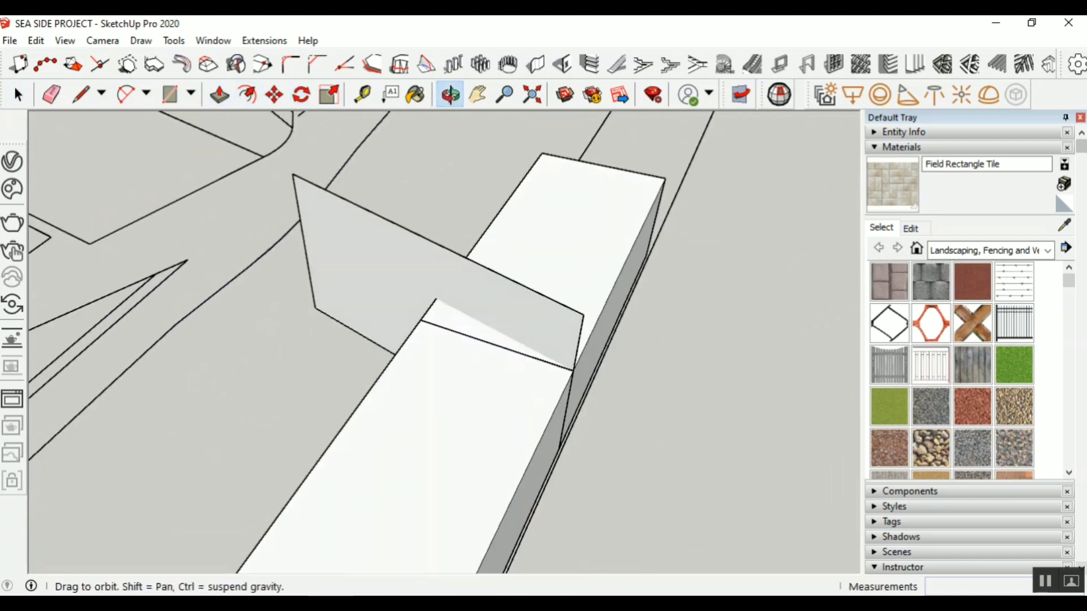
{"action": "left_click", "coordinate": [18, 95]}
{"action": "left_click_drag", "start_coordinate": [276, 164], "coordinate": [639, 532]}
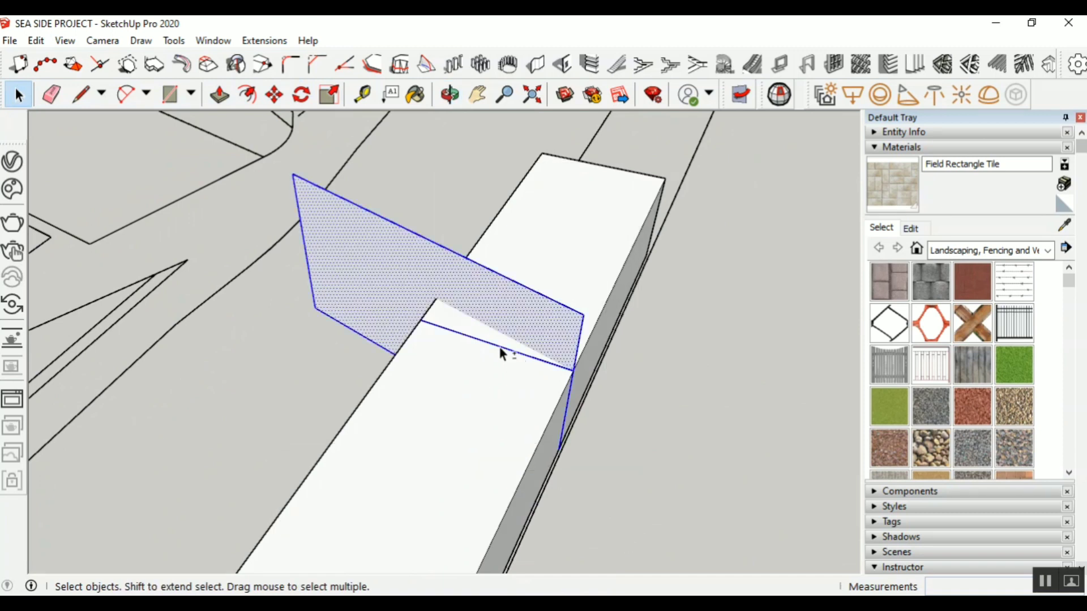
{"action": "left_click", "coordinate": [302, 95]}
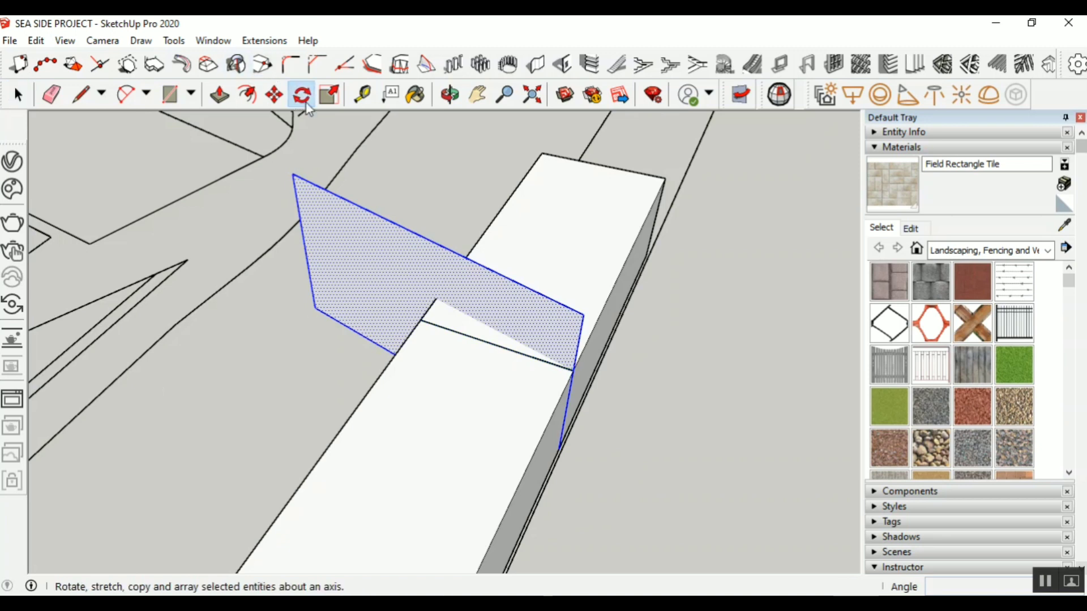
{"action": "left_click", "coordinate": [575, 371]}
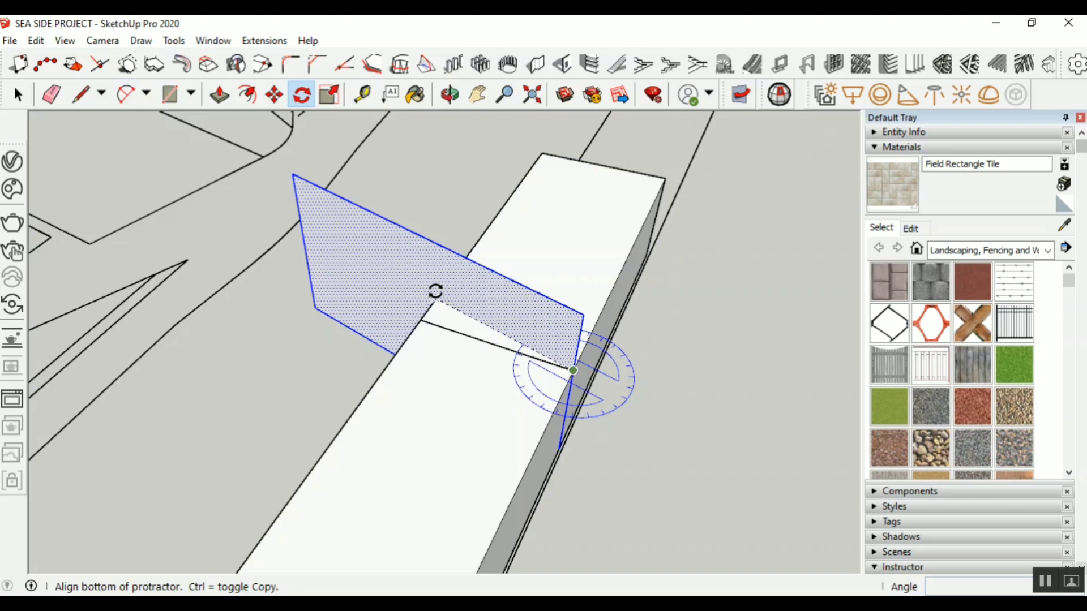
{"action": "left_click", "coordinate": [435, 296]}
{"action": "left_click", "coordinate": [425, 316]}
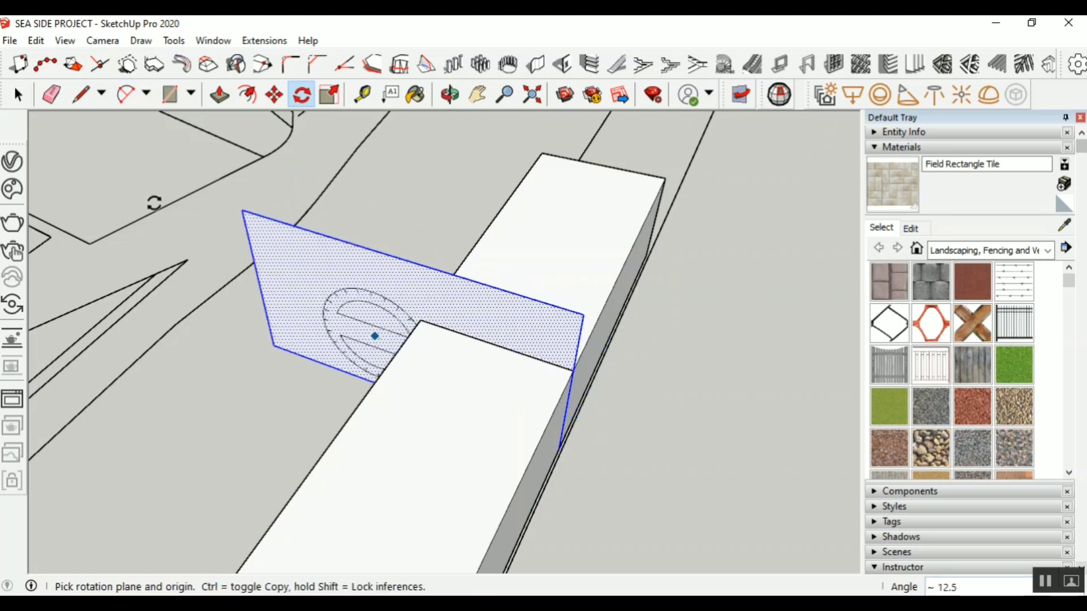
{"action": "key", "text": "space"}
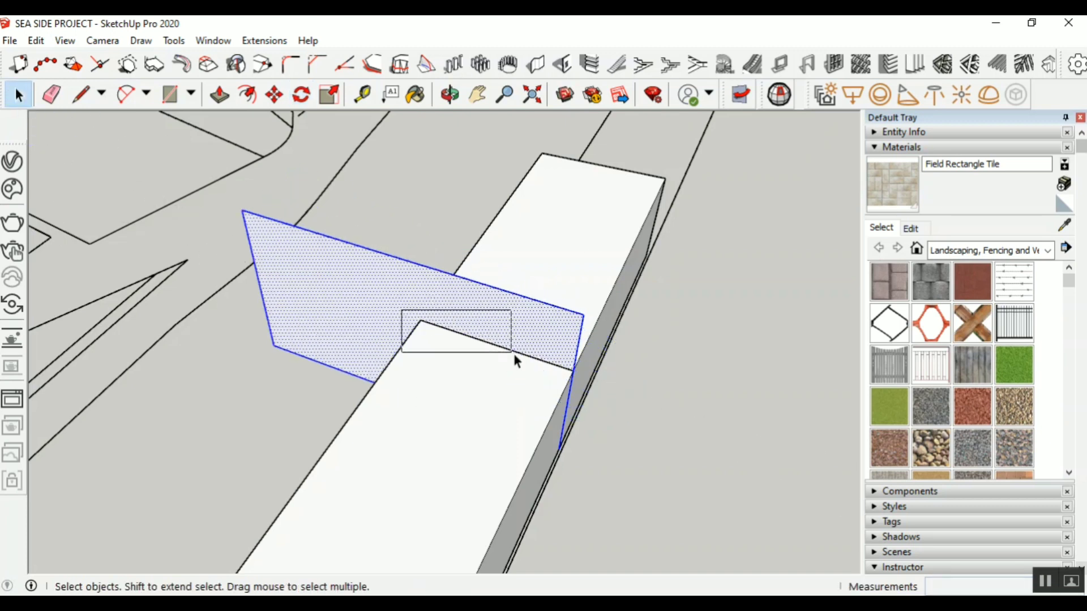
Delete the reference line across the kerb's top face
{"action": "left_click_drag", "start_coordinate": [514, 353], "coordinate": [573, 403]}
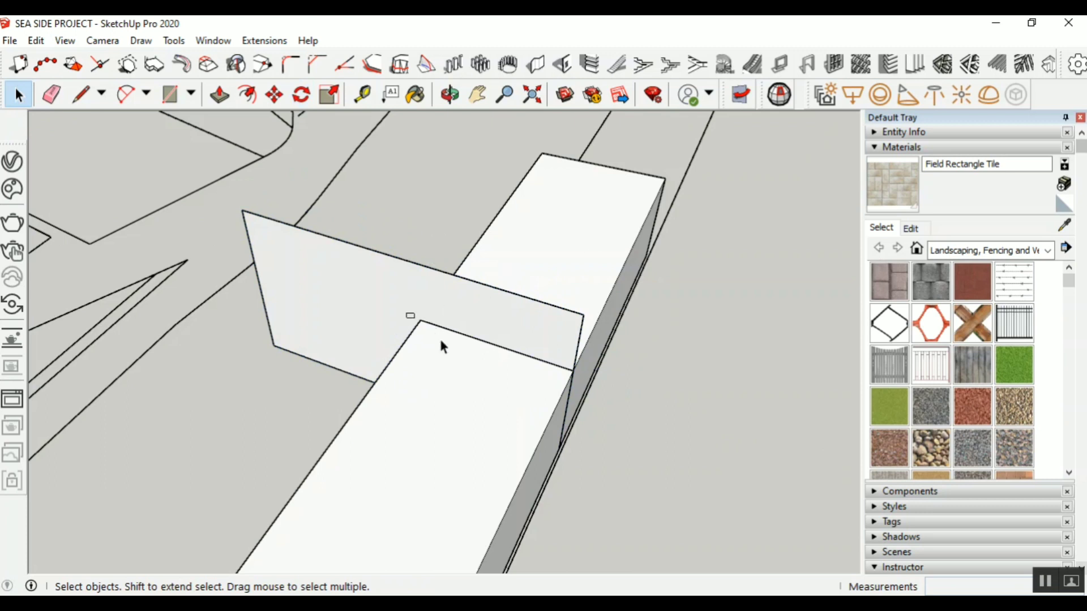
{"action": "left_click_drag", "start_coordinate": [408, 316], "coordinate": [578, 409]}
{"action": "scroll", "coordinate": [567, 436], "scroll_direction": "down", "scroll_amount": 2}
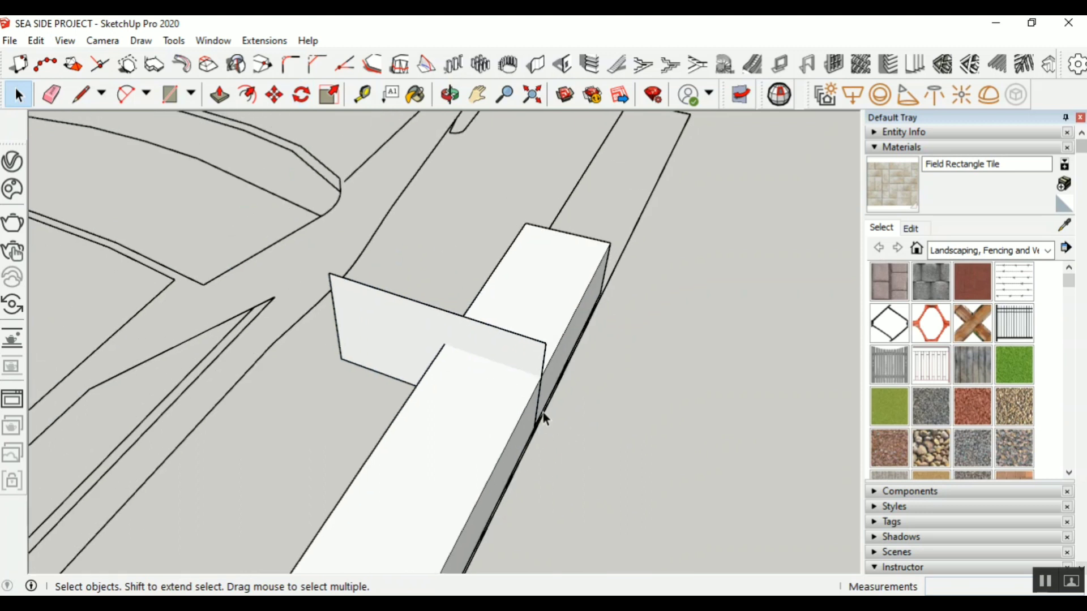
{"action": "scroll", "coordinate": [541, 409], "scroll_direction": "up", "scroll_amount": 3}
{"action": "scroll", "coordinate": [541, 409], "scroll_direction": "down", "scroll_amount": 2}
Move the whole upright rectangle about 0.11 m across the kerb so it overhangs both sides, and lower it about 0.06 m
{"action": "left_click_drag", "start_coordinate": [395, 338], "coordinate": [610, 494]}
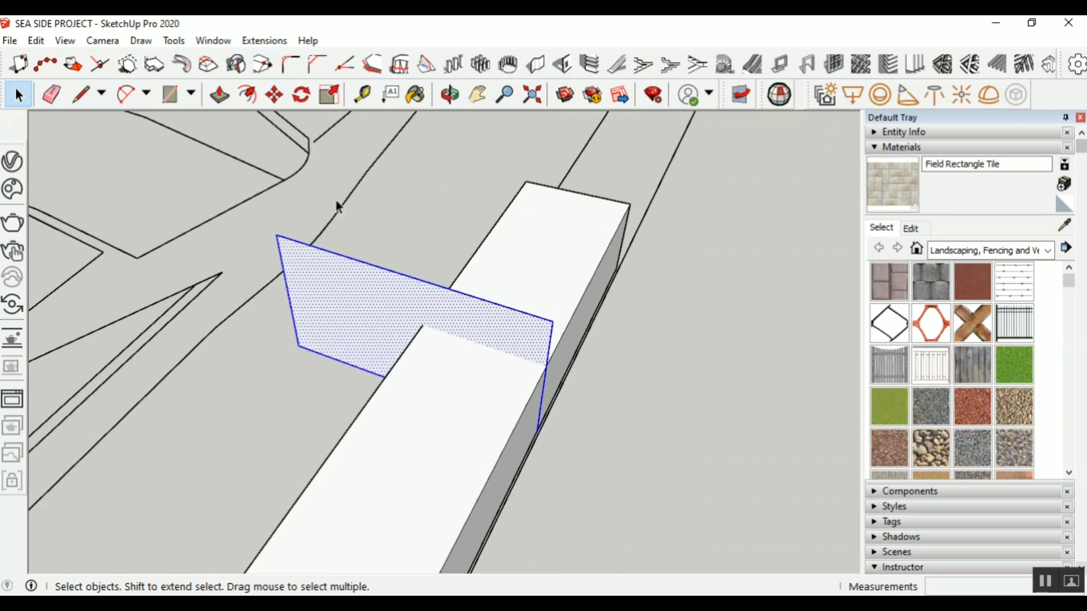
{"action": "left_click", "coordinate": [276, 96]}
{"action": "left_click", "coordinate": [422, 325]}
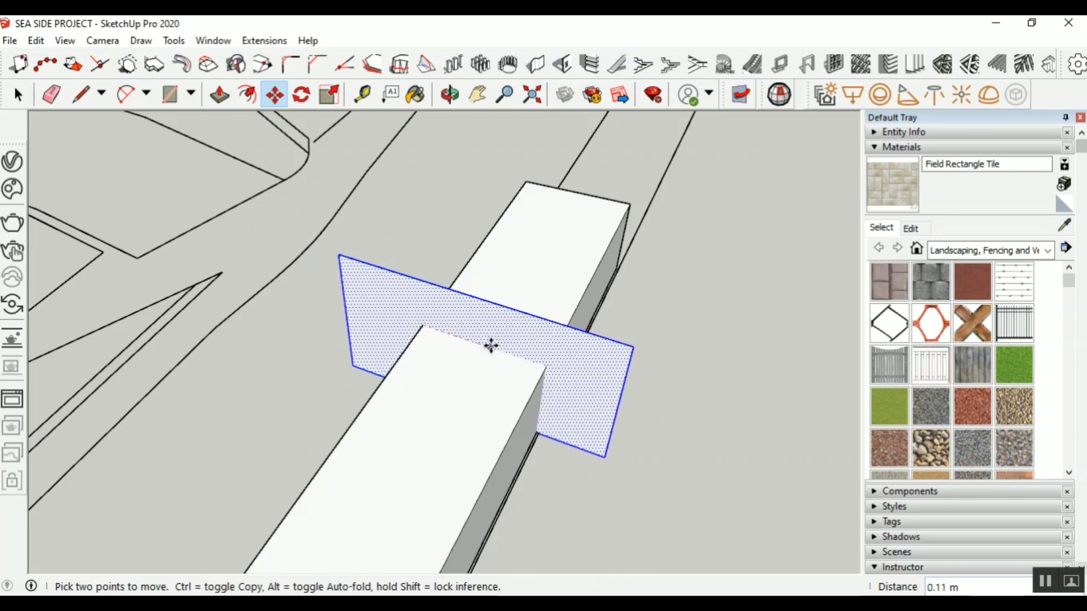
{"action": "left_click", "coordinate": [635, 349]}
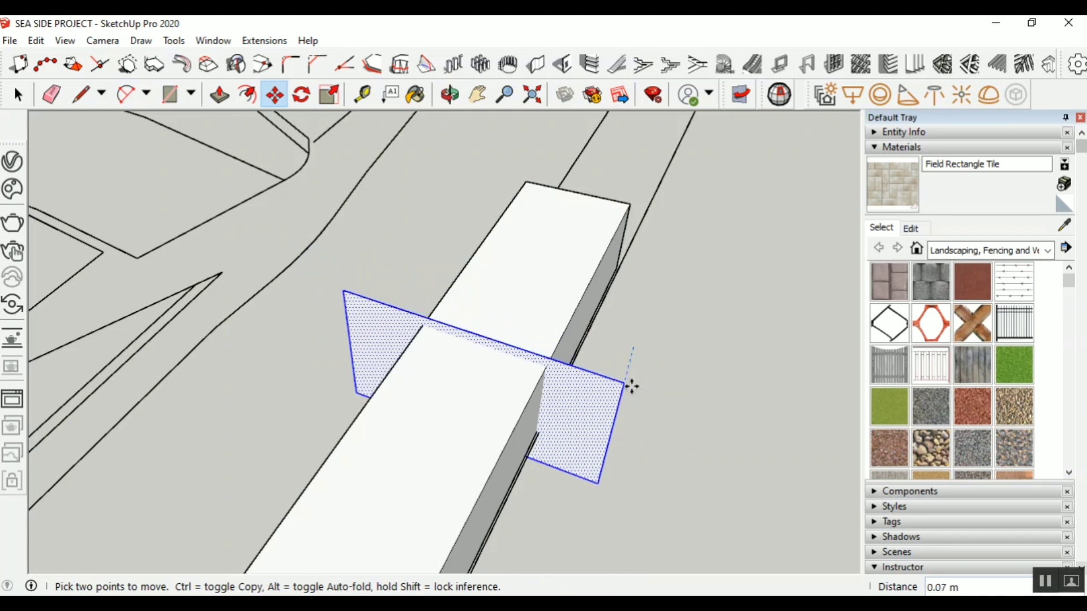
{"action": "left_click", "coordinate": [631, 382]}
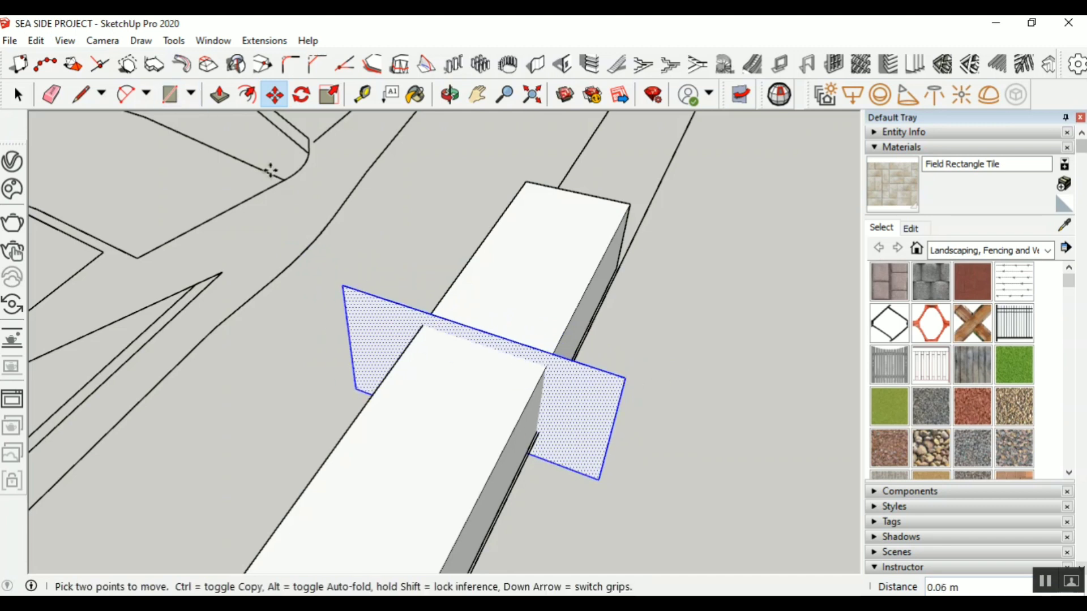
{"action": "left_click", "coordinate": [18, 95]}
{"action": "left_click", "coordinate": [242, 405]}
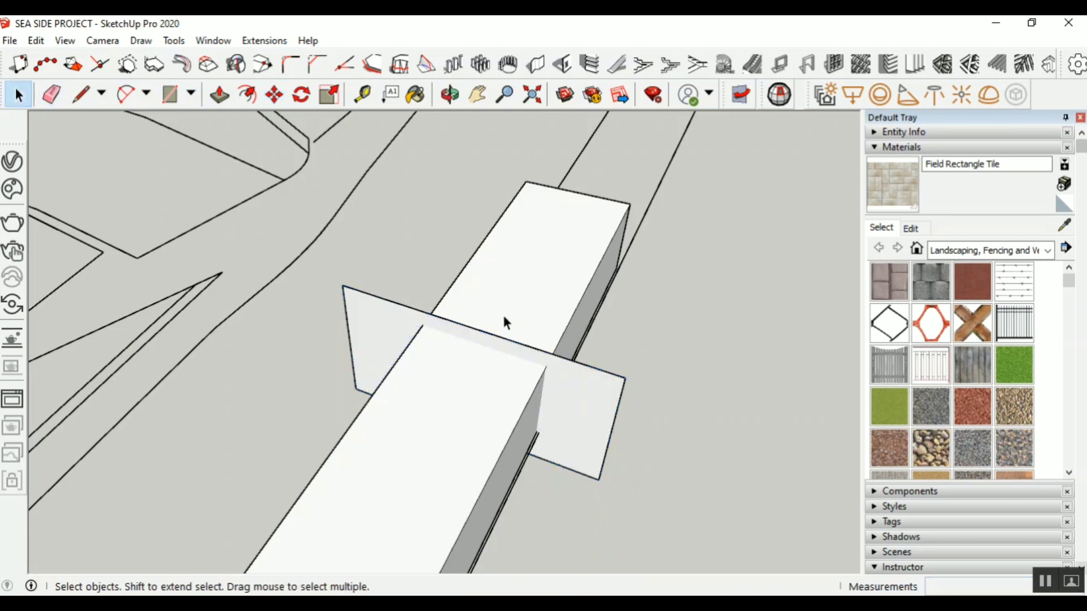
Group the kerb and the upright rectangle together, and explode that combined group again
{"action": "scroll", "coordinate": [502, 313], "scroll_direction": "down", "scroll_amount": 1}
{"action": "left_click", "coordinate": [502, 415]}
{"action": "left_click_drag", "start_coordinate": [394, 319], "coordinate": [678, 494]}
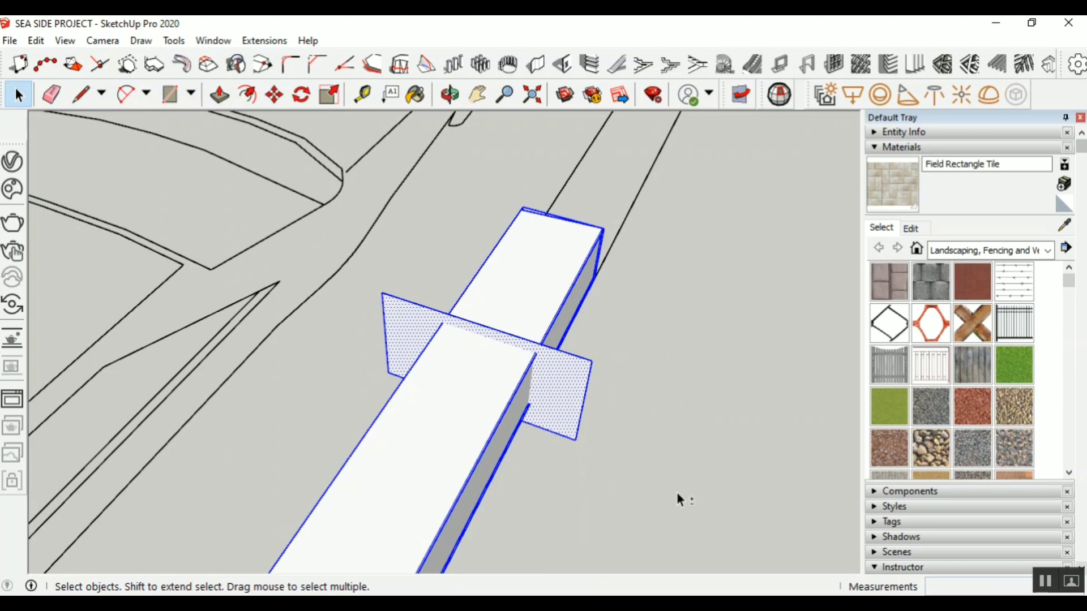
{"action": "right_click", "coordinate": [517, 343]}
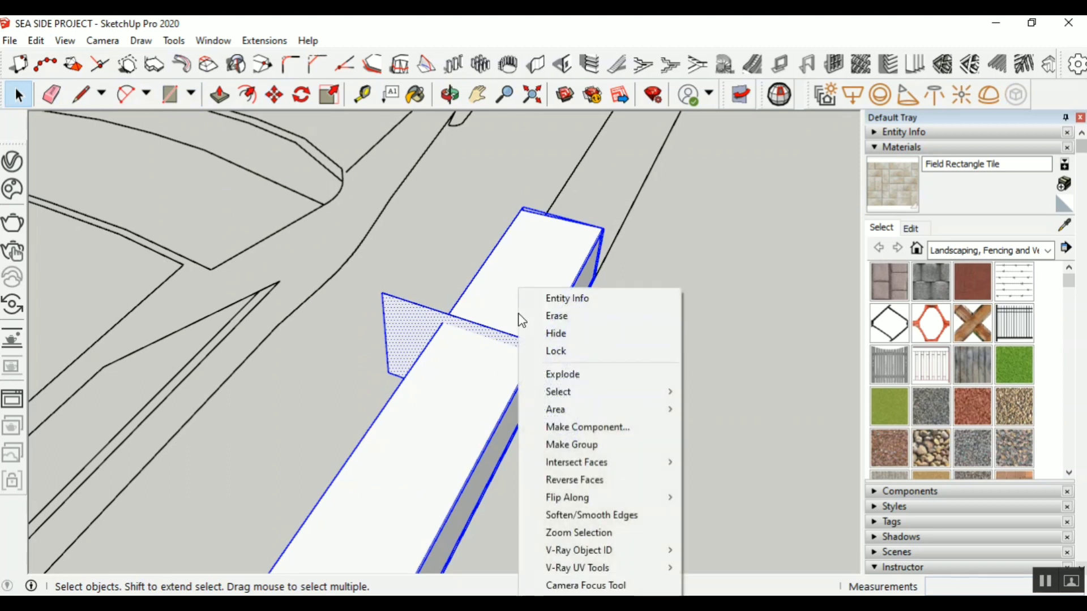
{"action": "left_click", "coordinate": [586, 451]}
{"action": "right_click", "coordinate": [469, 299]}
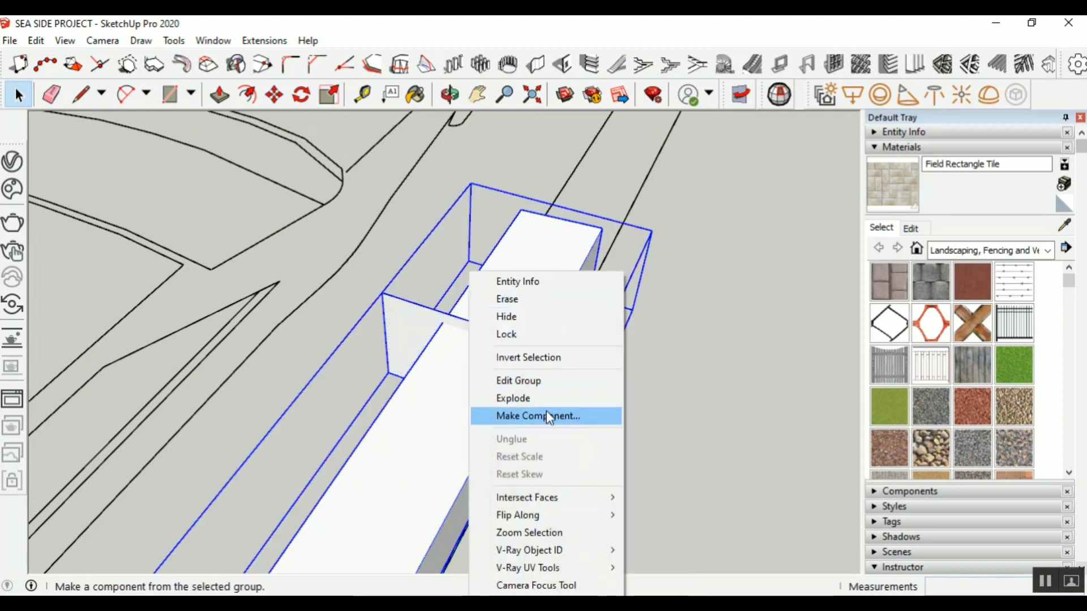
{"action": "left_click", "coordinate": [525, 398]}
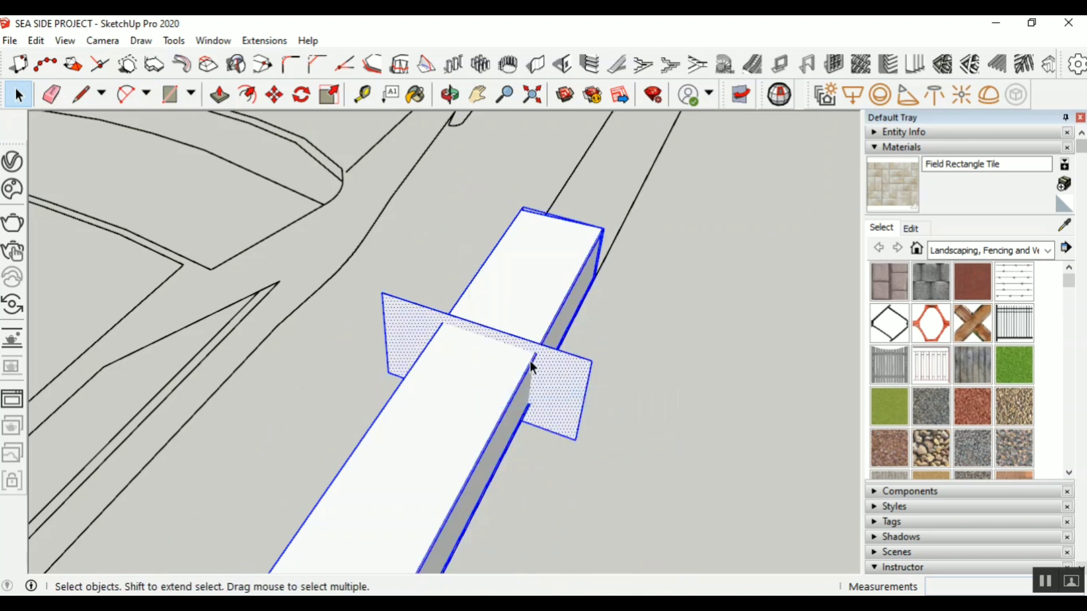
Explode the kerb's own group into loose geometry
{"action": "left_click", "coordinate": [520, 297]}
{"action": "right_click", "coordinate": [536, 295]}
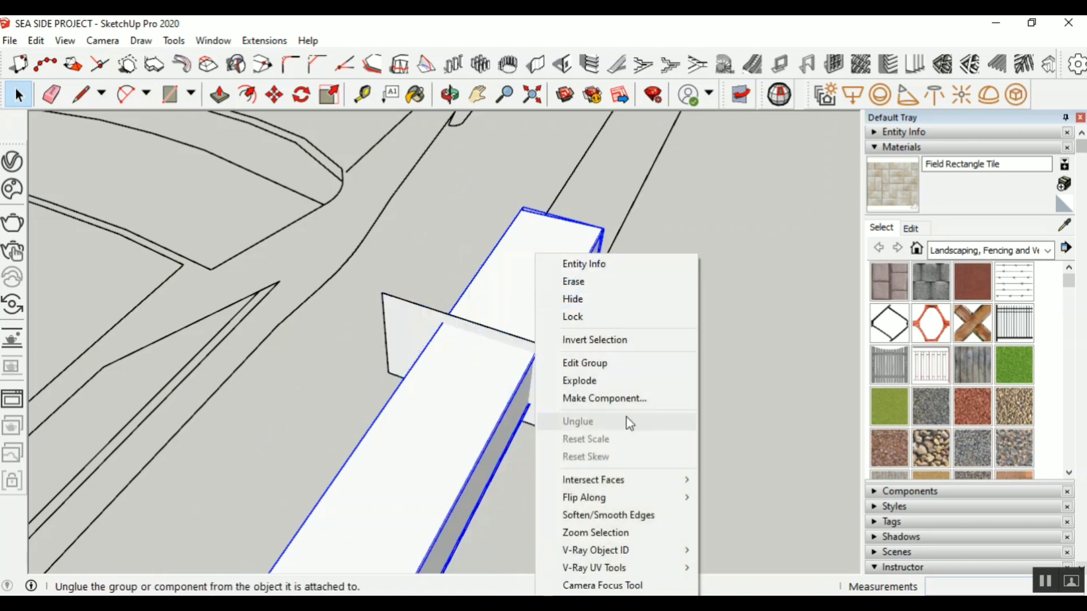
{"action": "left_click", "coordinate": [587, 381]}
{"action": "left_click", "coordinate": [578, 502]}
Intersect the faces of the kerb and the upright rectangle, leaving the surrounding site linework out of the selection
{"action": "scroll", "coordinate": [583, 398], "scroll_direction": "down", "scroll_amount": 2}
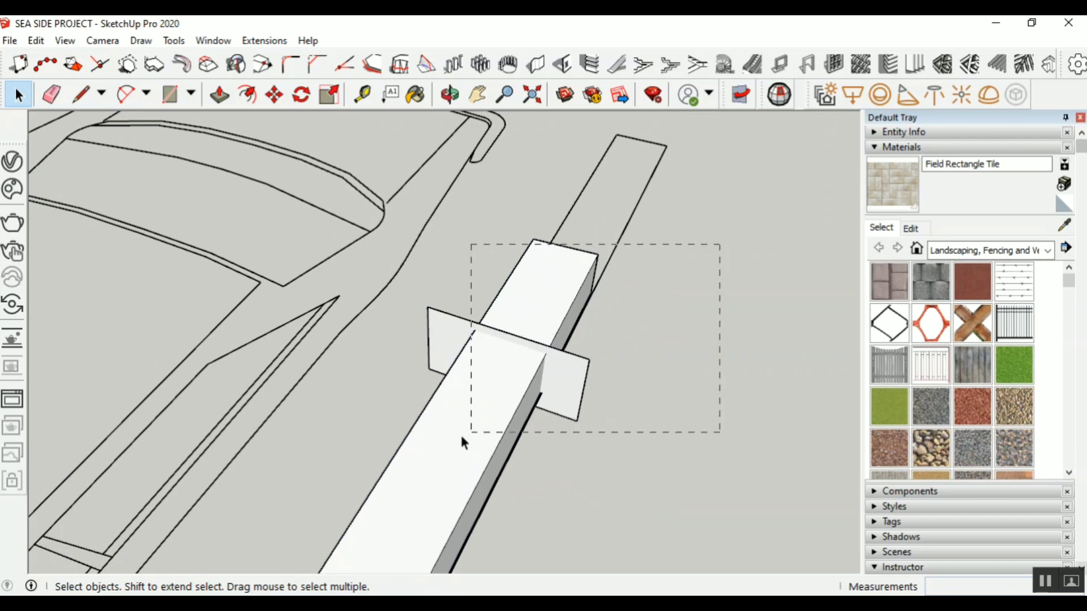
{"action": "left_click_drag", "start_coordinate": [461, 436], "coordinate": [383, 485]}
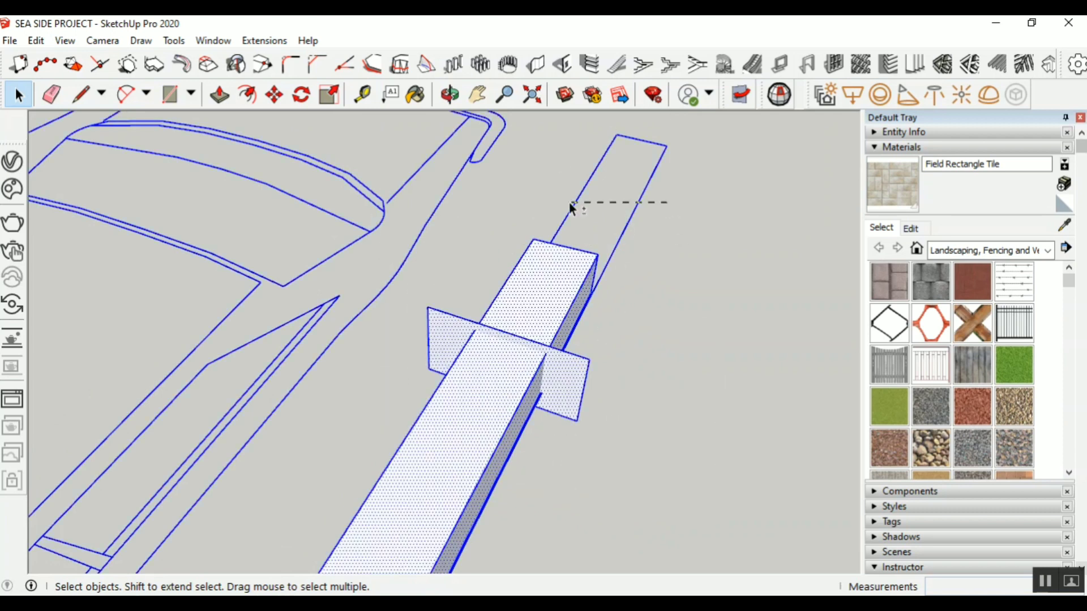
{"action": "left_click_drag", "start_coordinate": [570, 203], "coordinate": [567, 205], "text": "shift"}
{"action": "right_click", "coordinate": [497, 339]}
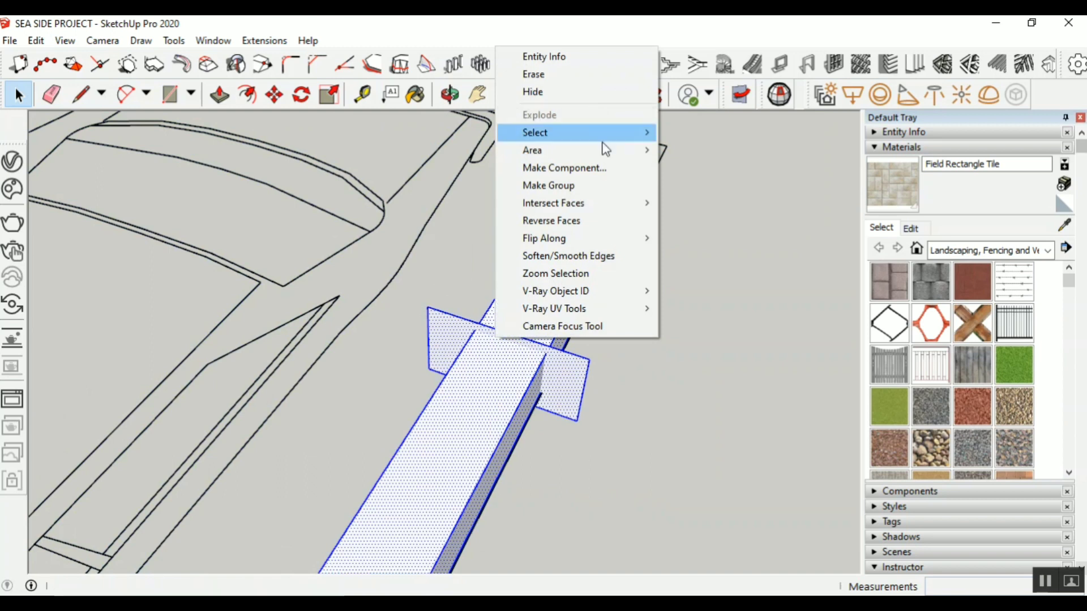
{"action": "mouse_move", "coordinate": [581, 207]}
{"action": "left_click", "coordinate": [706, 202]}
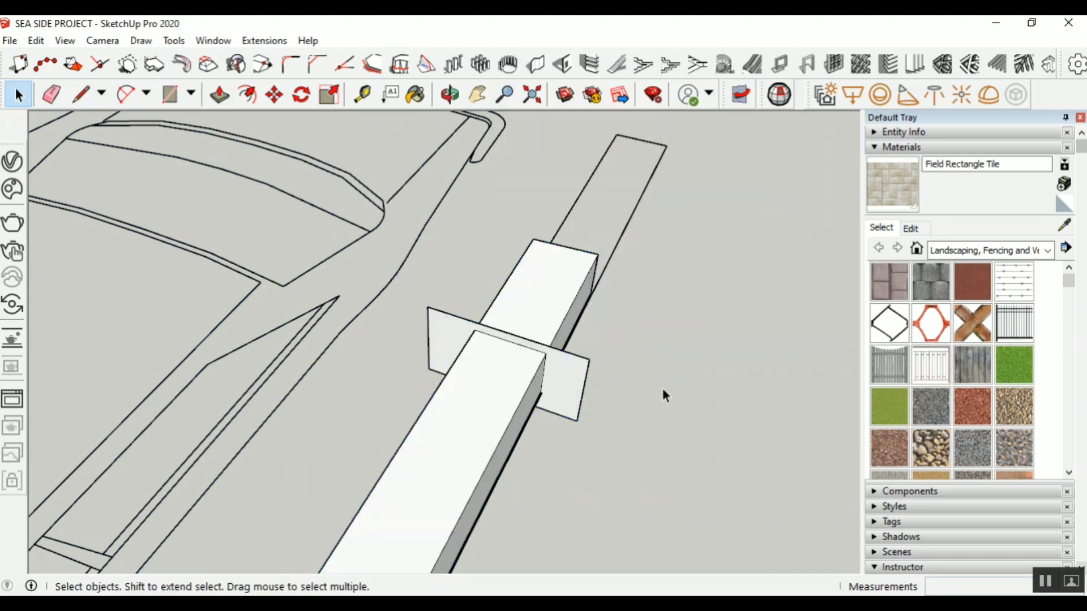
Delete the faces of the kerb section that extends beyond the upright rectangle
{"action": "left_click", "coordinate": [568, 314]}
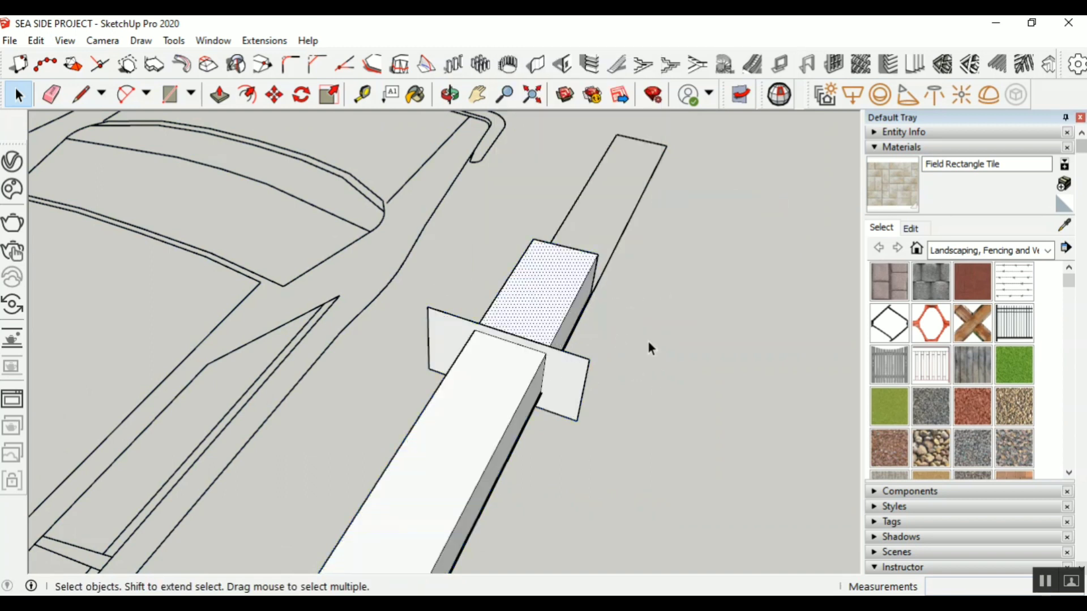
{"action": "scroll", "coordinate": [583, 357], "scroll_direction": "up", "scroll_amount": 4}
{"action": "key", "text": "Delete"}
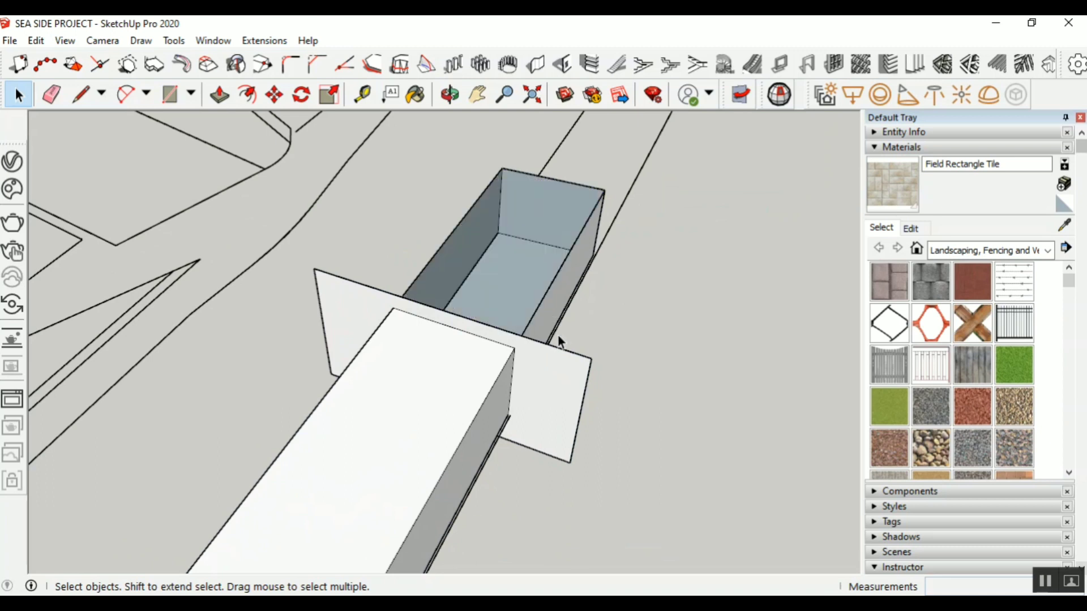
{"action": "left_click", "coordinate": [537, 267]}
{"action": "key", "text": "Delete"}
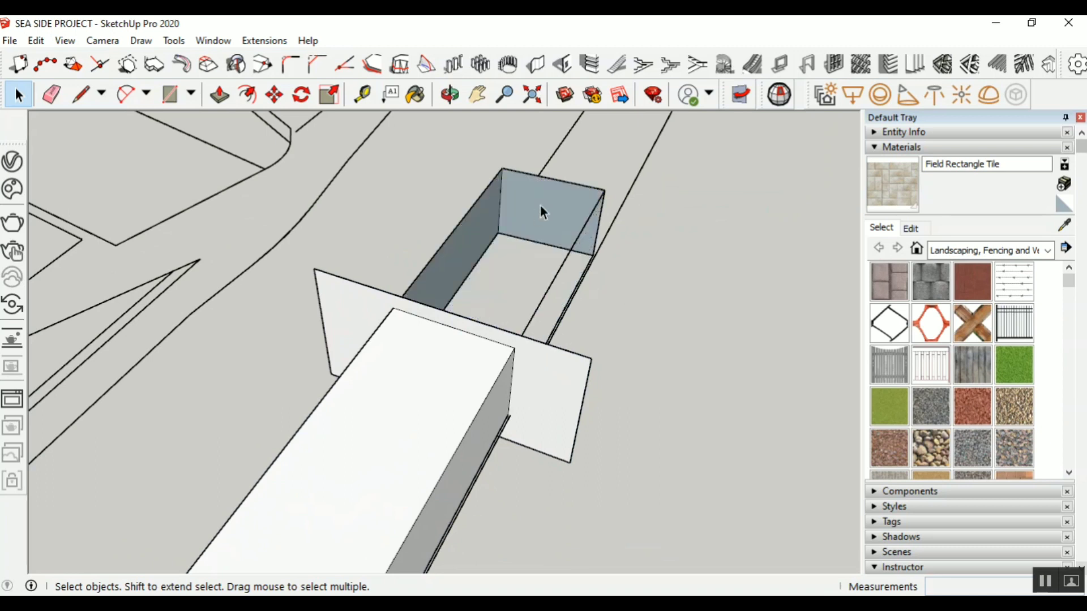
{"action": "left_click", "coordinate": [541, 208]}
{"action": "key", "text": "Delete"}
{"action": "left_click", "coordinate": [478, 243]}
{"action": "key", "text": "Delete"}
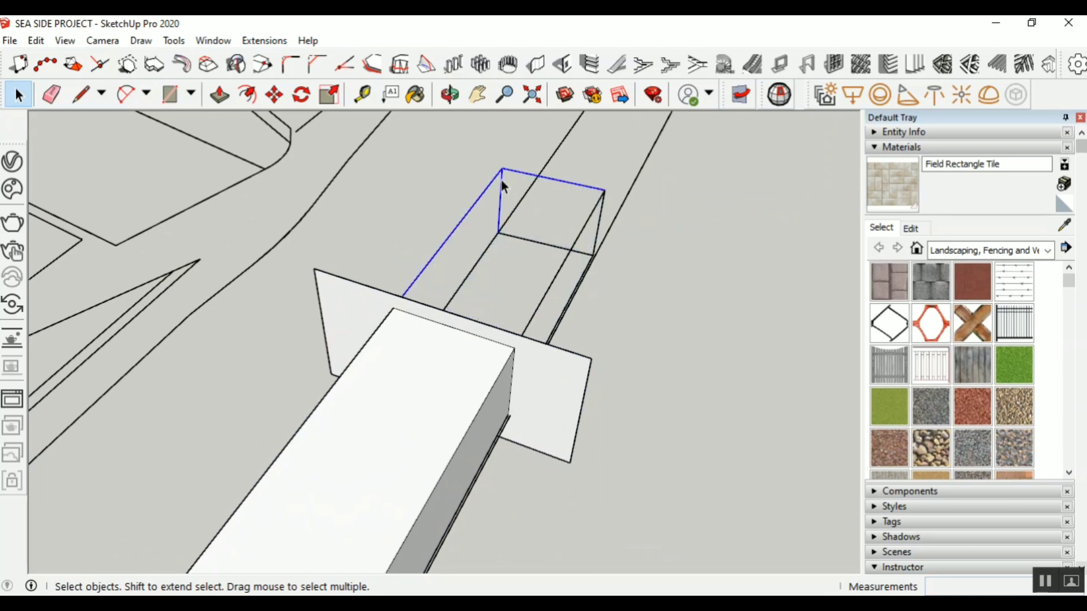
Delete the leftover edges of the removed kerb section beyond the upright rectangle, keeping the flat divider outline
{"action": "key", "text": "Delete"}
{"action": "left_click", "coordinate": [548, 246]}
{"action": "key", "text": "Delete"}
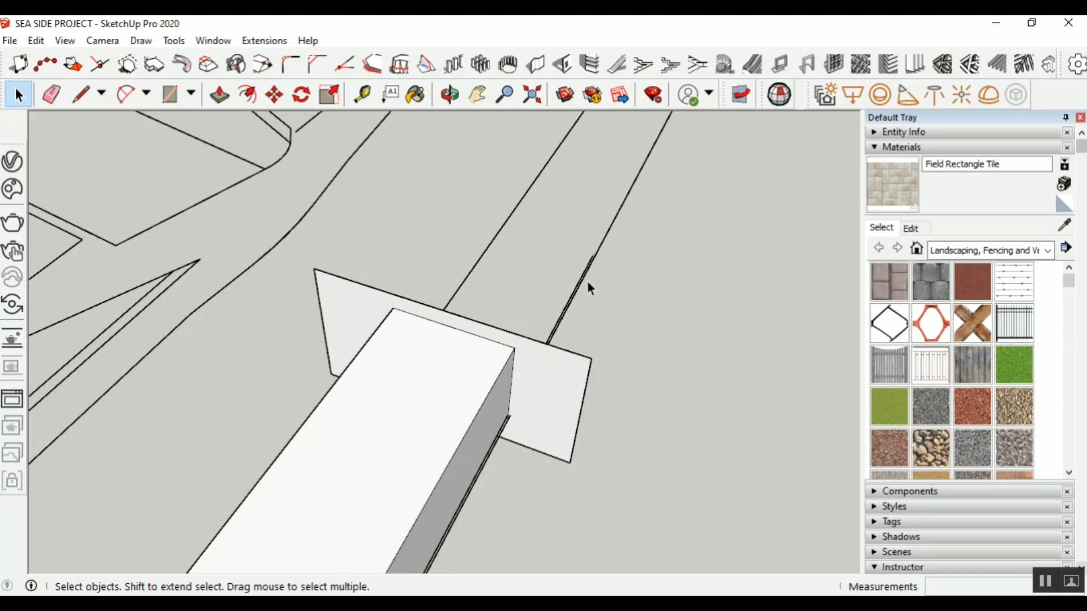
{"action": "scroll", "coordinate": [588, 282], "scroll_direction": "up", "scroll_amount": 5}
{"action": "scroll", "coordinate": [473, 275], "scroll_direction": "down", "scroll_amount": 5}
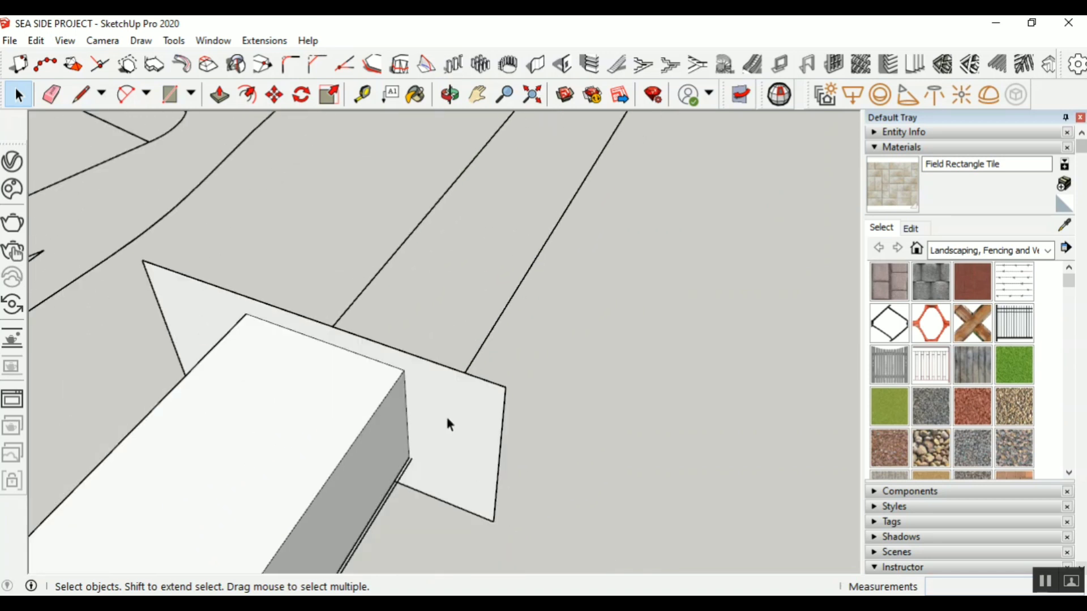
Delete the upright cutting rectangle's face and its remaining edges around the kerb's end
{"action": "left_click", "coordinate": [484, 418]}
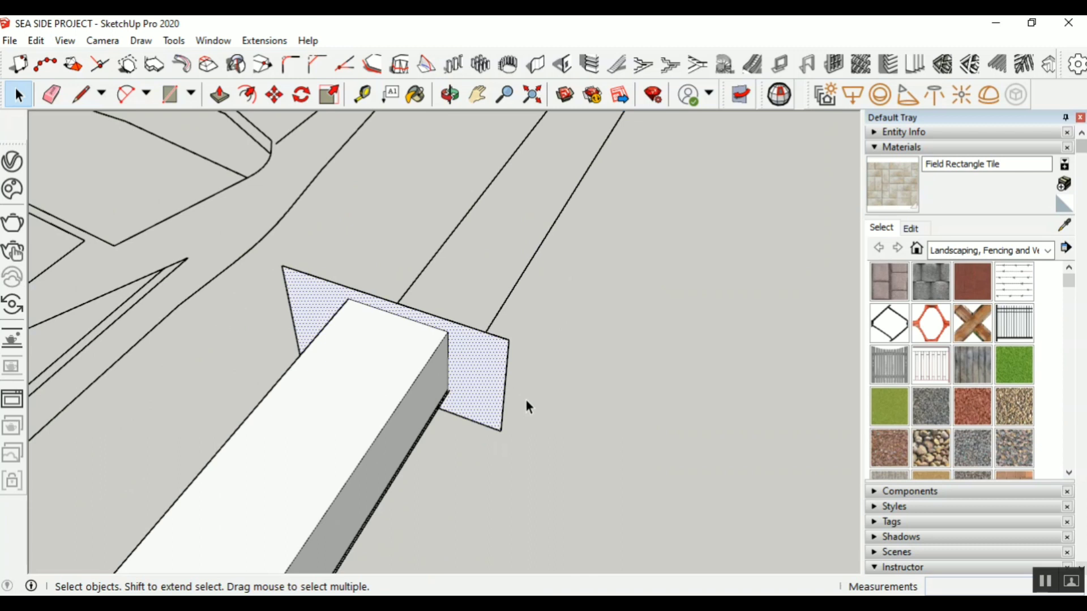
{"action": "key", "text": "Delete"}
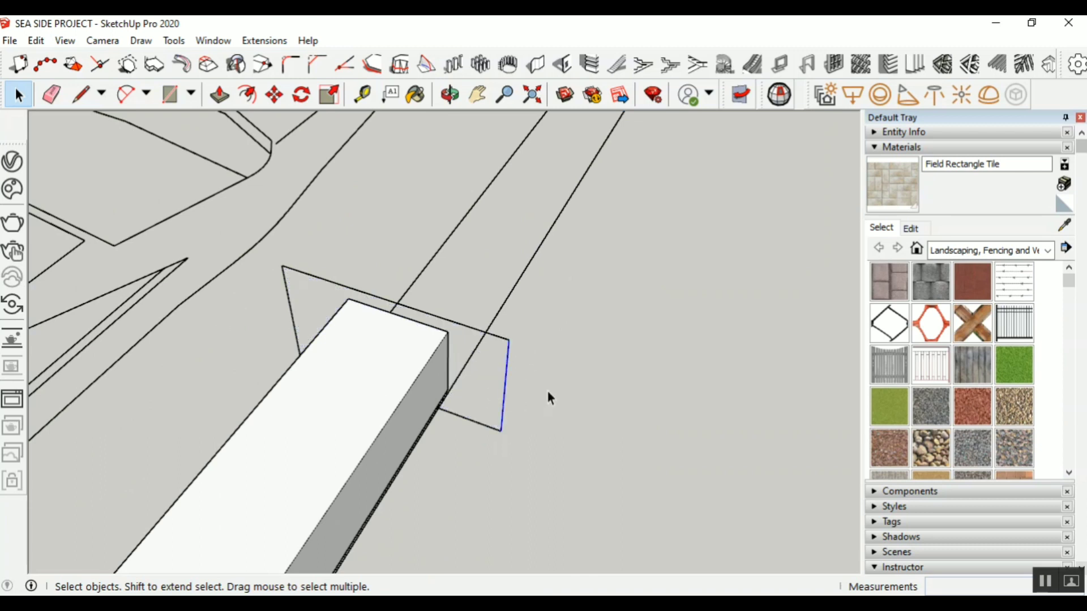
{"action": "key", "text": "Delete"}
{"action": "scroll", "coordinate": [538, 400], "scroll_direction": "up", "scroll_amount": 1}
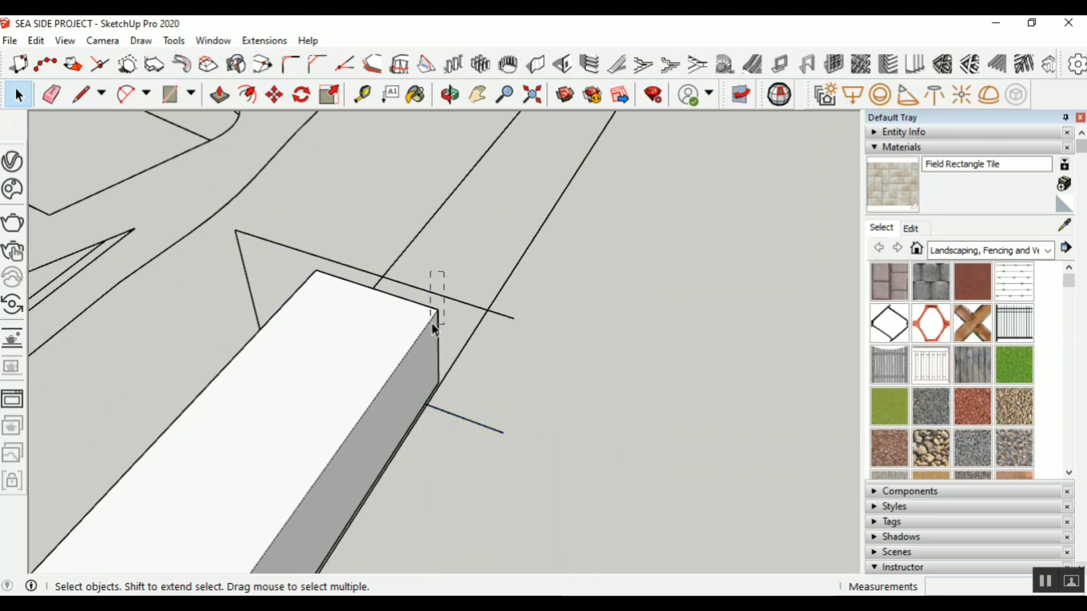
{"action": "left_click_drag", "start_coordinate": [432, 324], "coordinate": [443, 315]}
{"action": "key", "text": "Delete"}
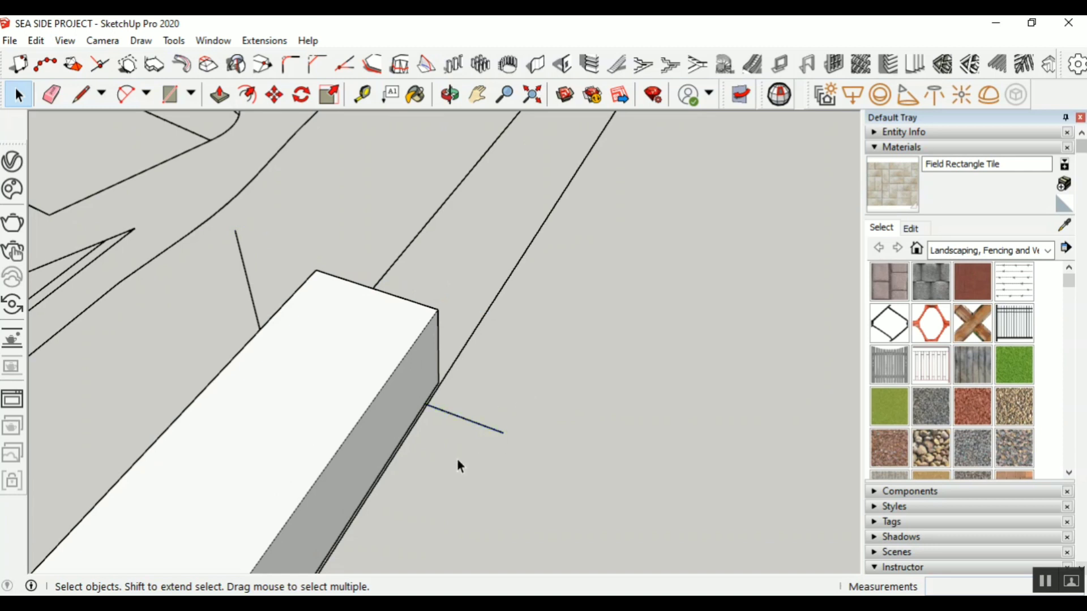
{"action": "double_click", "coordinate": [181, 279]}
{"action": "left_click_drag", "start_coordinate": [463, 465], "coordinate": [466, 464]}
{"action": "key", "text": "Delete"}
Push/Pull the kerb's trimmed end face about 1.42 m out to the end of the parking divider outline
{"action": "left_click", "coordinate": [451, 95]}
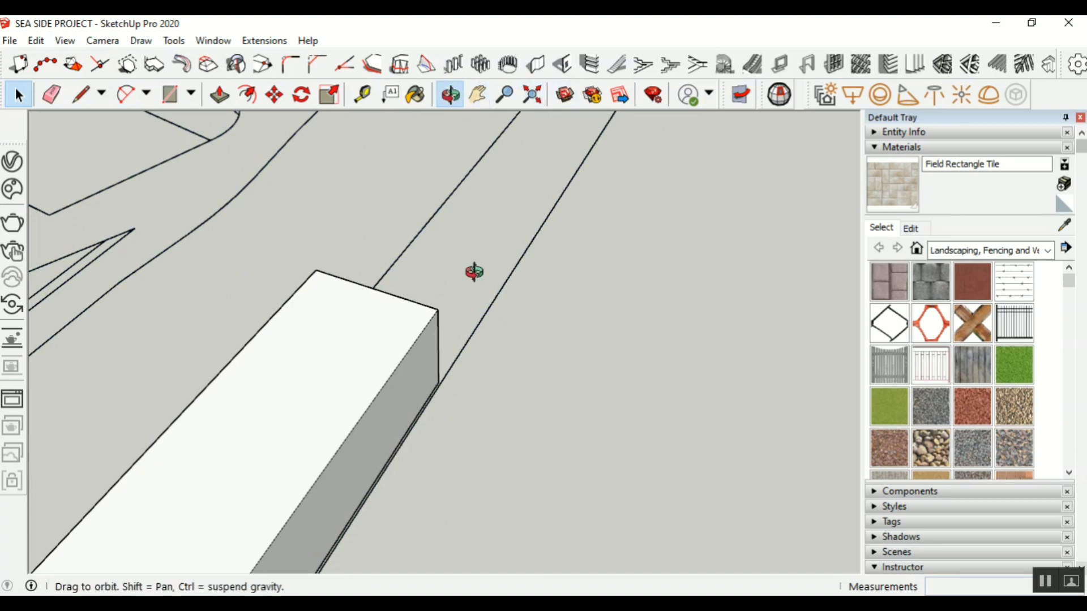
{"action": "left_click_drag", "start_coordinate": [474, 273], "coordinate": [244, 294]}
{"action": "left_click", "coordinate": [18, 94]}
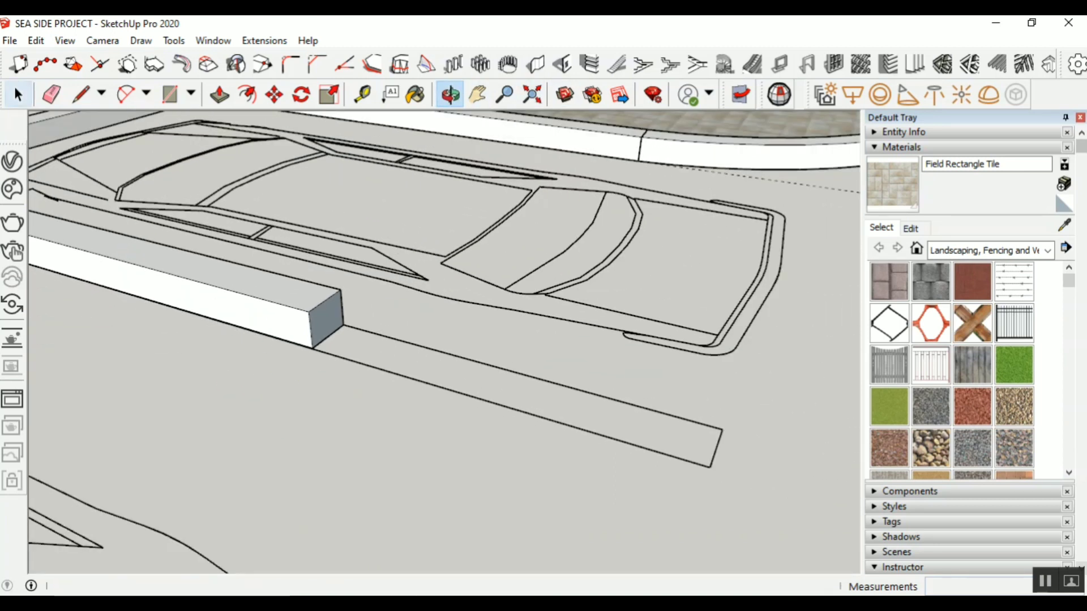
{"action": "left_click", "coordinate": [219, 96]}
{"action": "left_click", "coordinate": [330, 325]}
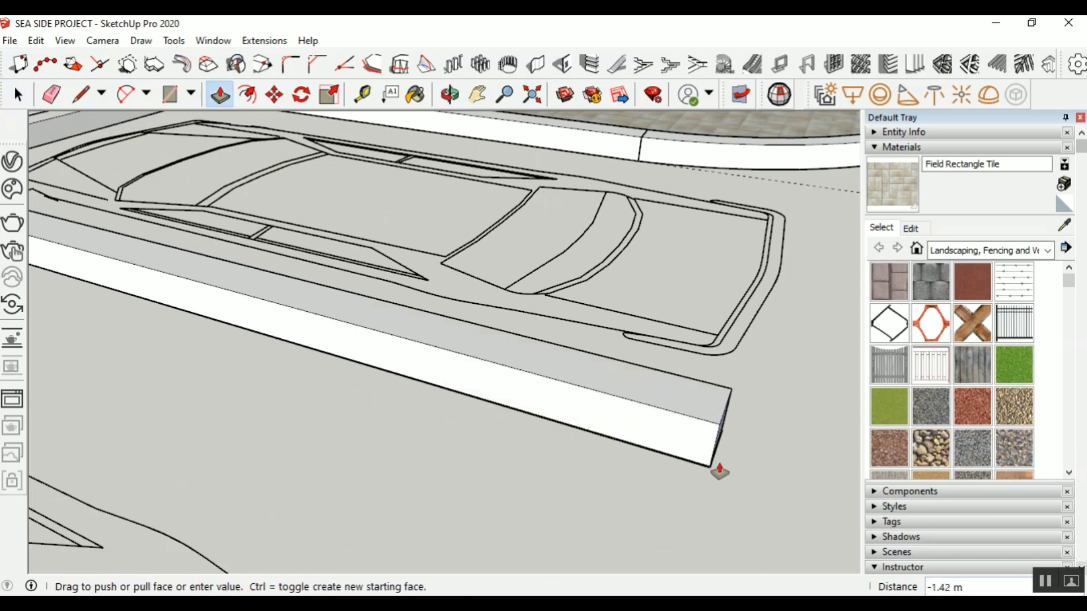
{"action": "left_click", "coordinate": [708, 473]}
{"action": "scroll", "coordinate": [391, 458], "scroll_direction": "down", "scroll_amount": 5}
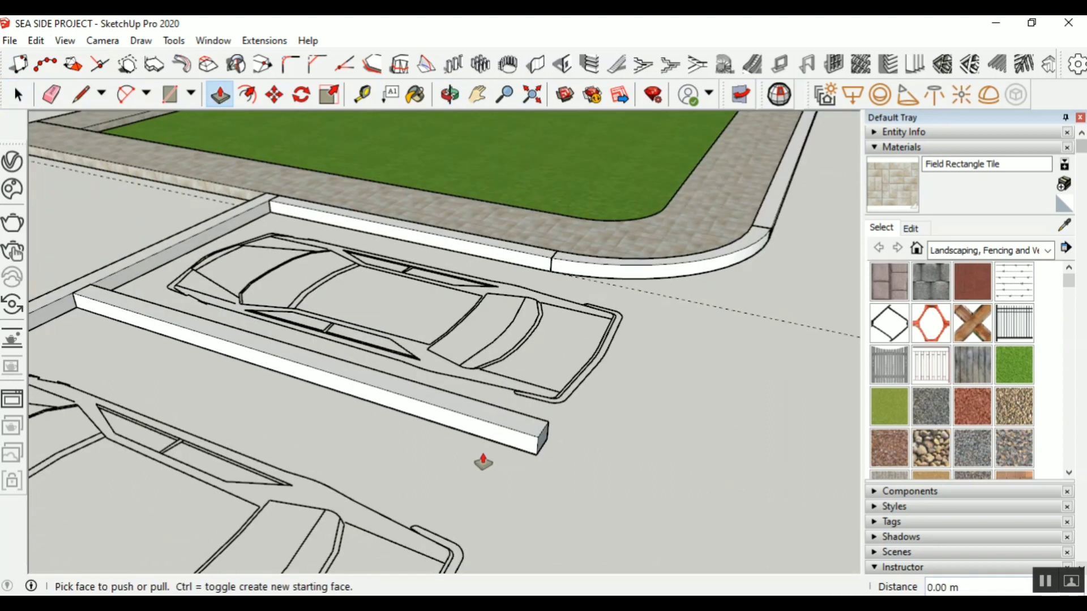
Group all the loose geometry of the extended divider kerb between the first two cars
{"action": "left_click", "coordinate": [18, 94]}
{"action": "left_click_drag", "start_coordinate": [107, 295], "coordinate": [515, 480]}
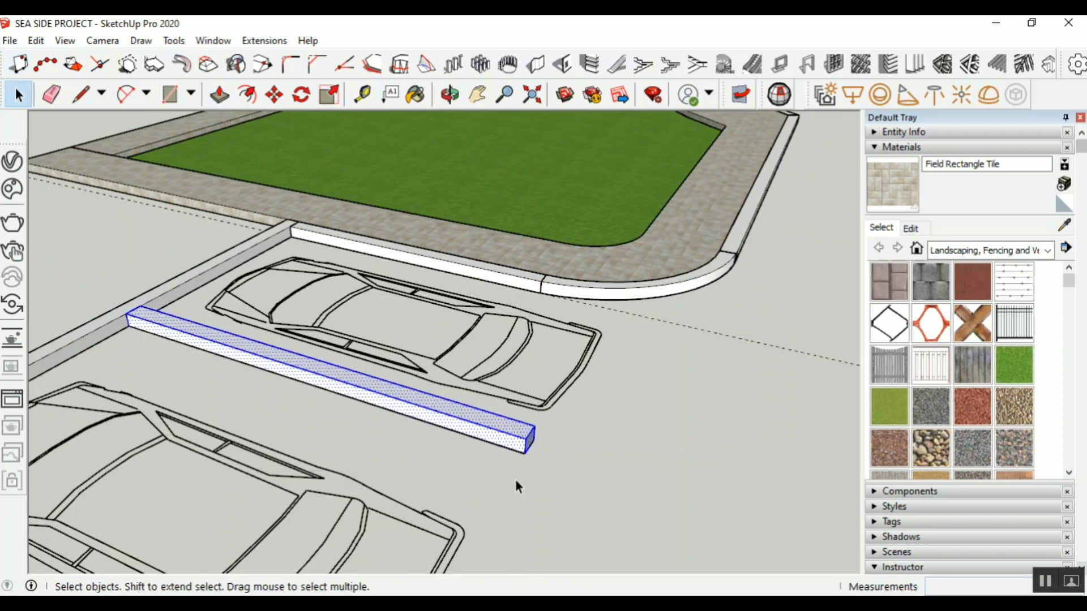
{"action": "right_click", "coordinate": [338, 397]}
{"action": "left_click", "coordinate": [391, 234]}
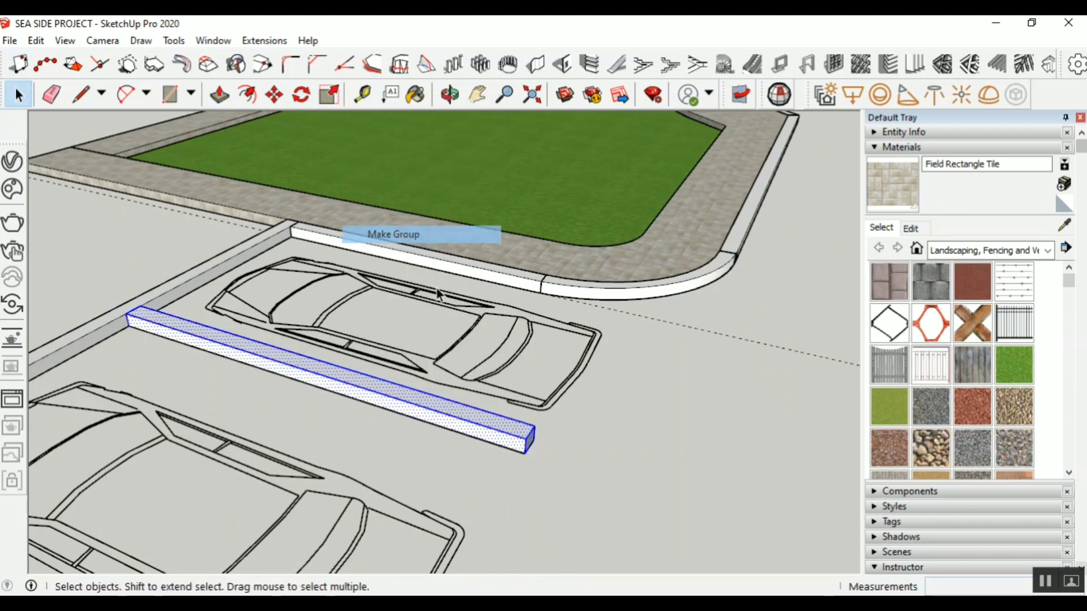
{"action": "left_click", "coordinate": [597, 498]}
{"action": "scroll", "coordinate": [595, 447], "scroll_direction": "down", "scroll_amount": 5}
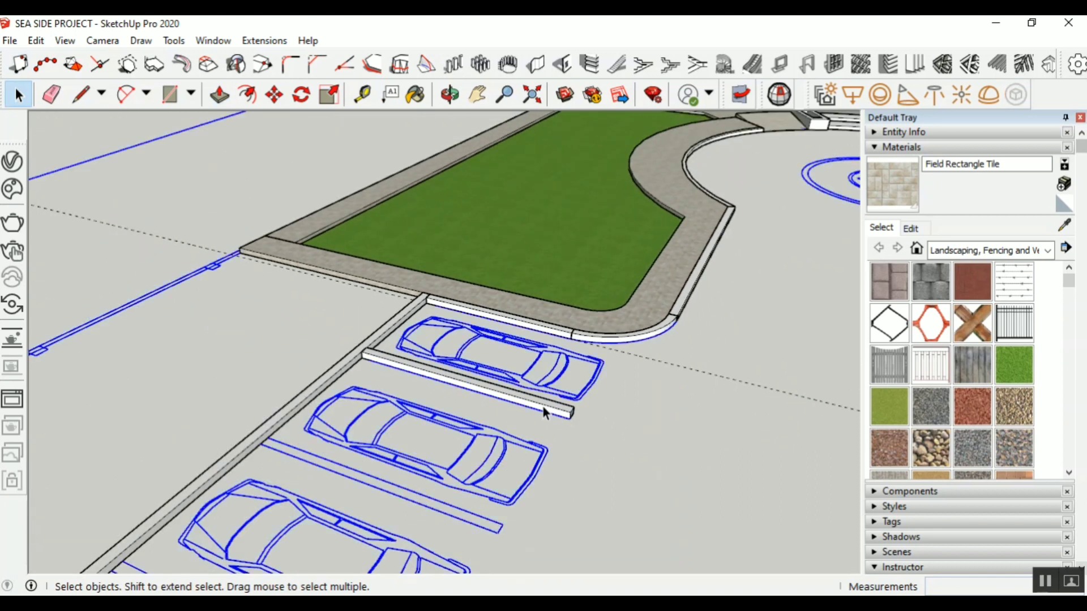
Copy the grouped divider kerb about 3.25 m onto the outline between the second and third cars
{"action": "left_click", "coordinate": [558, 409]}
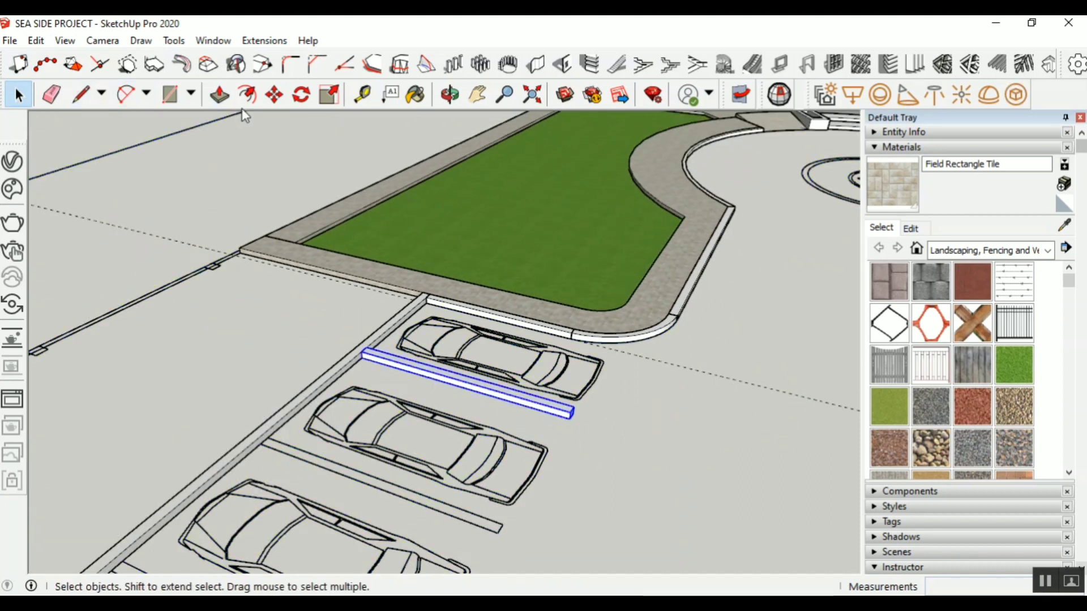
{"action": "left_click", "coordinate": [274, 95]}
{"action": "scroll", "coordinate": [564, 426], "scroll_direction": "up", "scroll_amount": 2}
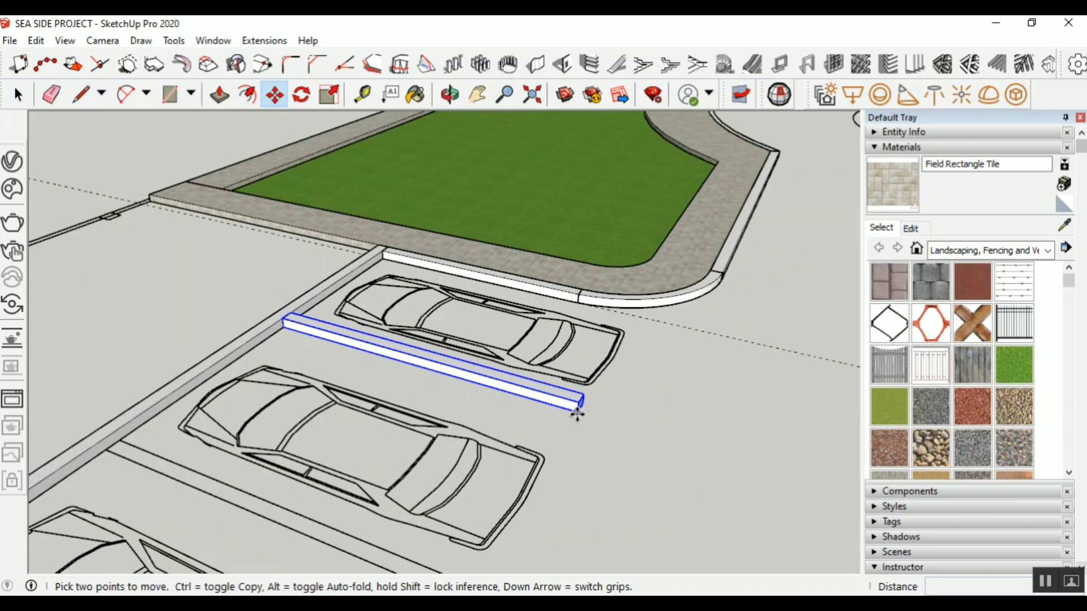
{"action": "left_click", "coordinate": [577, 414]}
{"action": "key", "text": "ctrl"}
{"action": "scroll", "coordinate": [570, 413], "scroll_direction": "down", "scroll_amount": 2}
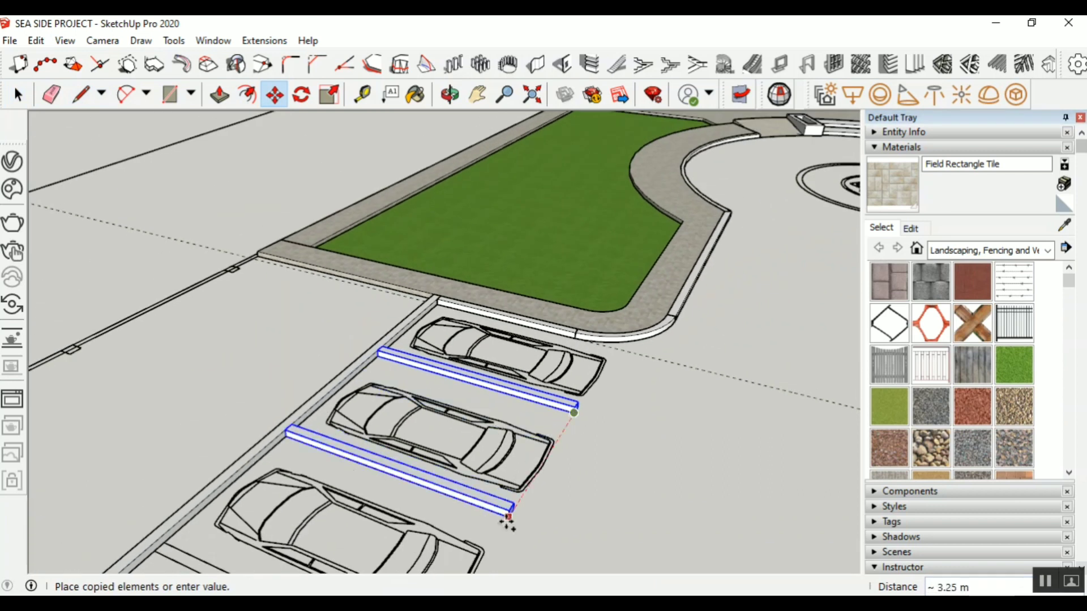
{"action": "left_click", "coordinate": [507, 516]}
{"action": "scroll", "coordinate": [558, 422], "scroll_direction": "down", "scroll_amount": 2}
Copy the second divider kerb about 3.25 m onto the outline between the third and fourth cars
{"action": "scroll", "coordinate": [504, 476], "scroll_direction": "up", "scroll_amount": 4}
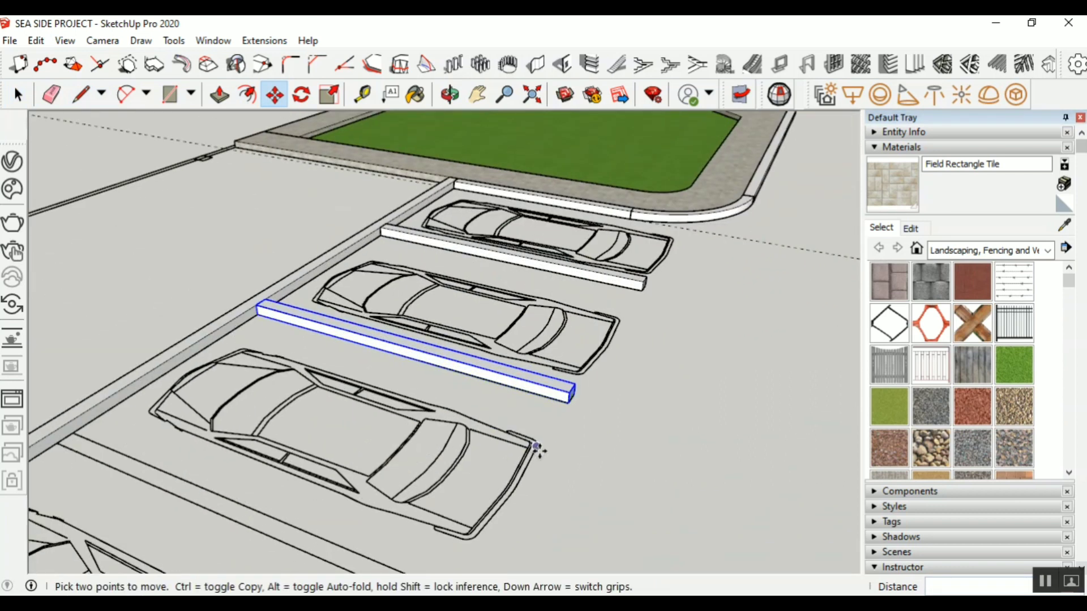
{"action": "left_click", "coordinate": [569, 405]}
{"action": "key", "text": "ctrl"}
{"action": "scroll", "coordinate": [561, 390], "scroll_direction": "down", "scroll_amount": 2}
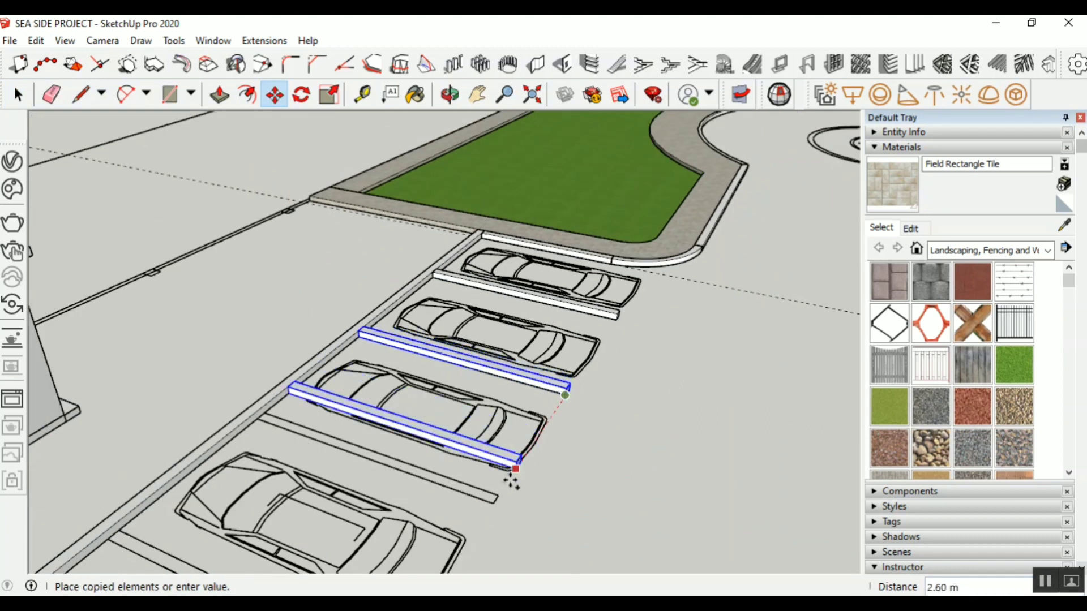
{"action": "scroll", "coordinate": [510, 487], "scroll_direction": "up", "scroll_amount": 2}
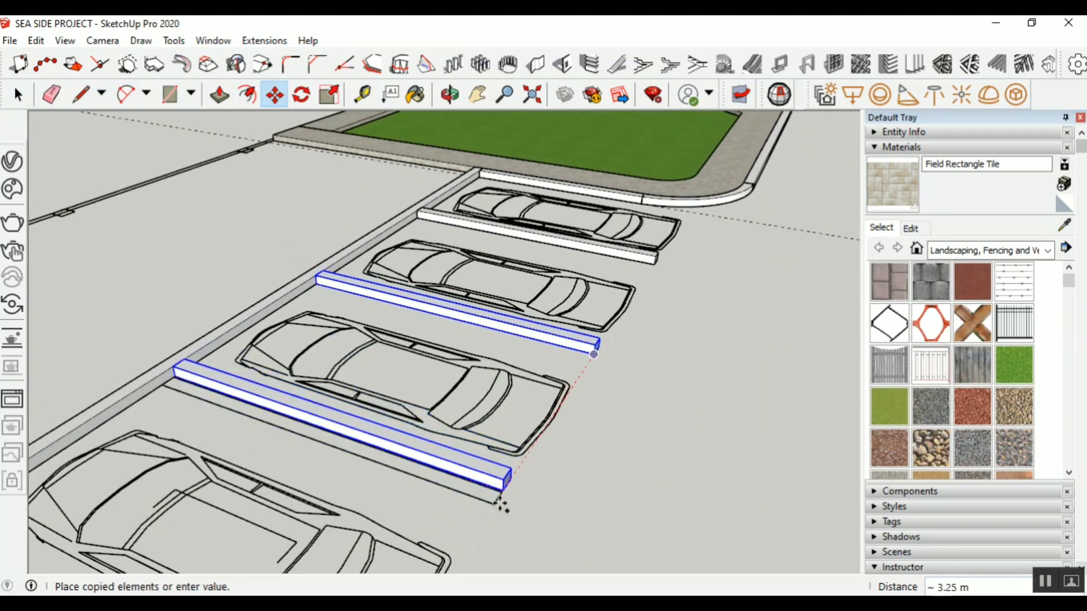
{"action": "left_click", "coordinate": [495, 504]}
{"action": "scroll", "coordinate": [565, 351], "scroll_direction": "down", "scroll_amount": 2}
{"action": "scroll", "coordinate": [565, 351], "scroll_direction": "down", "scroll_amount": 2}
Copy the third divider kerb onto the outline between the fourth and fifth cars, matching its end corner
{"action": "scroll", "coordinate": [502, 482], "scroll_direction": "up", "scroll_amount": 3}
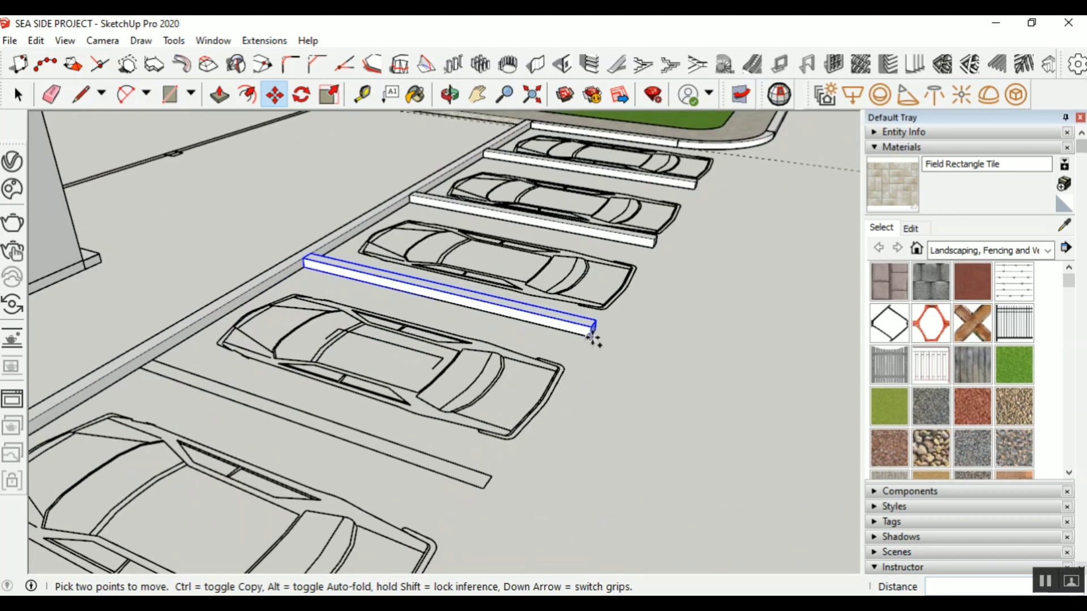
{"action": "left_click", "coordinate": [591, 337]}
{"action": "key", "text": "ctrl"}
{"action": "left_click", "coordinate": [482, 488]}
{"action": "scroll", "coordinate": [482, 488], "scroll_direction": "down", "scroll_amount": 3}
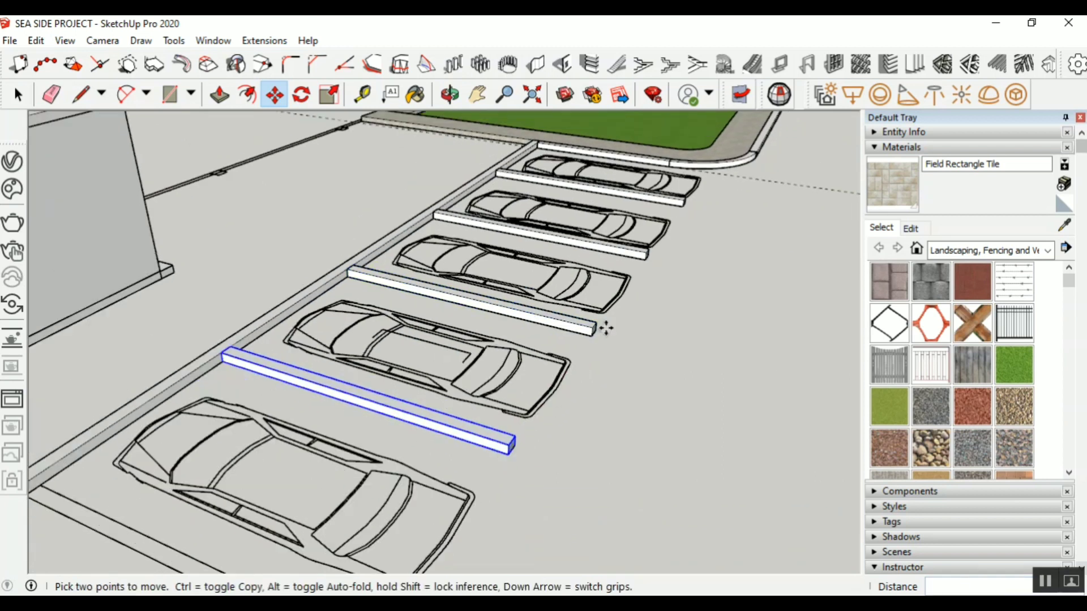
Copy the fourth divider kerb onto the outline between the fifth and sixth cars, matching its end corner
{"action": "scroll", "coordinate": [580, 403], "scroll_direction": "up", "scroll_amount": 3}
{"action": "left_click", "coordinate": [571, 385]}
{"action": "key", "text": "ctrl"}
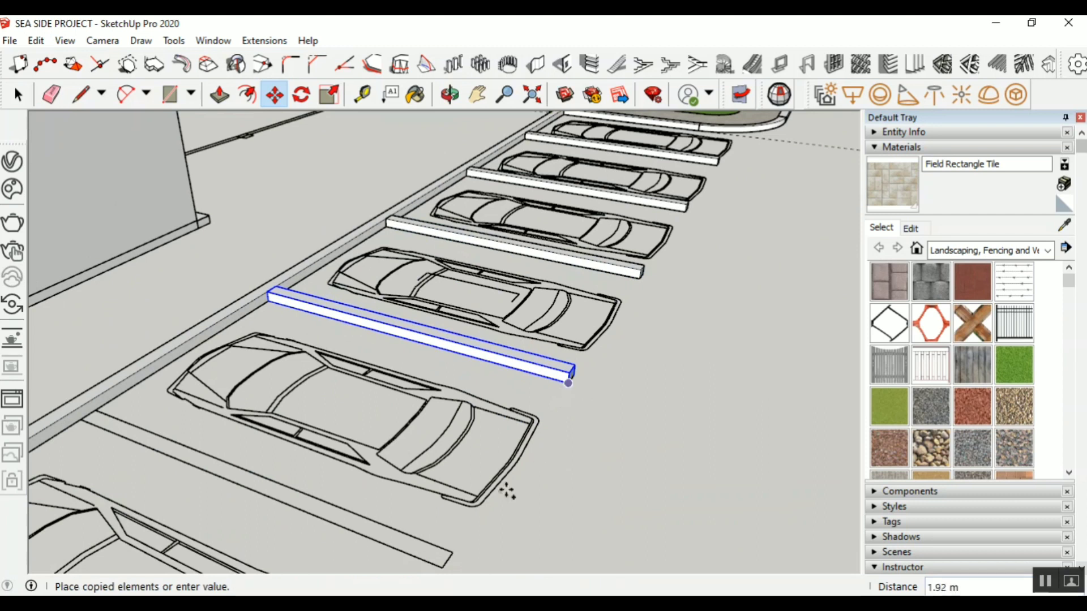
{"action": "left_click", "coordinate": [447, 563]}
{"action": "scroll", "coordinate": [412, 468], "scroll_direction": "down", "scroll_amount": 5}
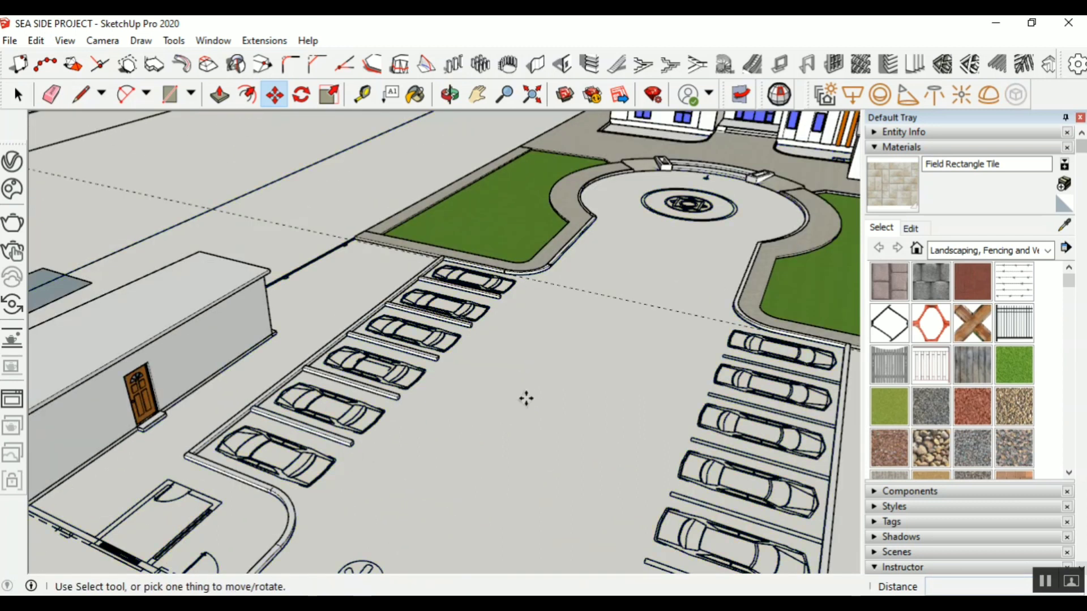
Copy all five divider kerbs together onto the divider outlines of the opposite parking row, snapping to an outline corner
{"action": "left_click", "coordinate": [18, 95]}
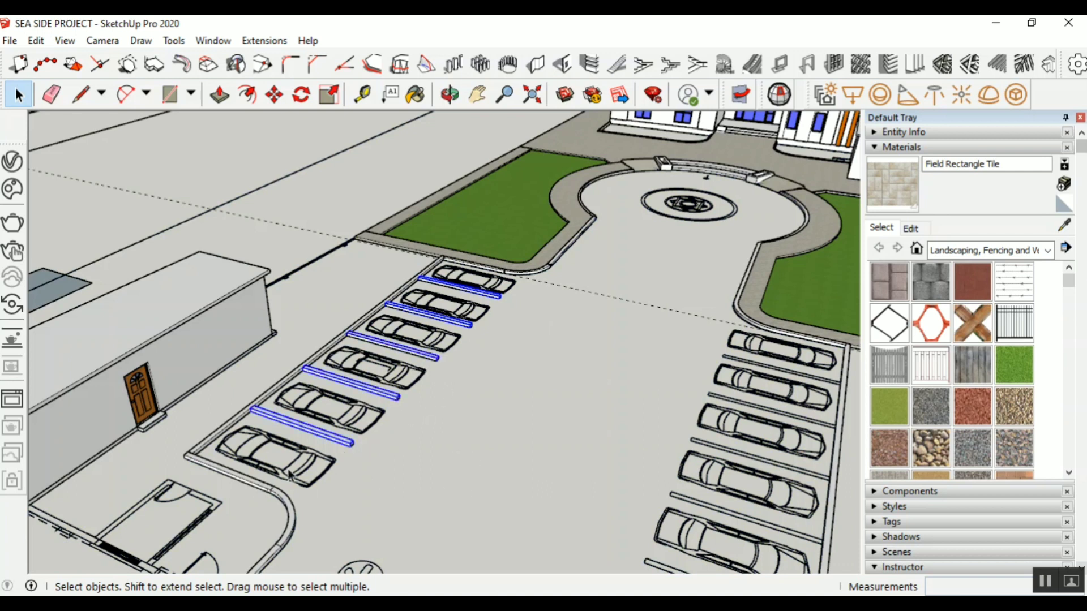
{"action": "scroll", "coordinate": [258, 419], "scroll_direction": "up", "scroll_amount": 5}
{"action": "scroll", "coordinate": [261, 419], "scroll_direction": "up", "scroll_amount": 2}
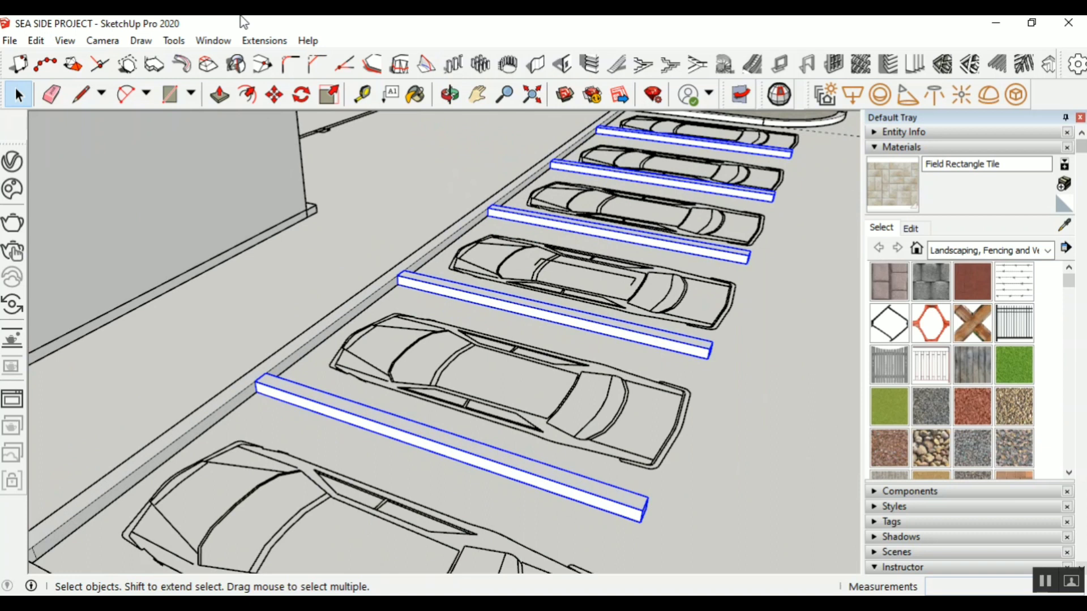
{"action": "left_click", "coordinate": [274, 94]}
{"action": "scroll", "coordinate": [256, 413], "scroll_direction": "up", "scroll_amount": 3}
{"action": "scroll", "coordinate": [255, 413], "scroll_direction": "up", "scroll_amount": 2}
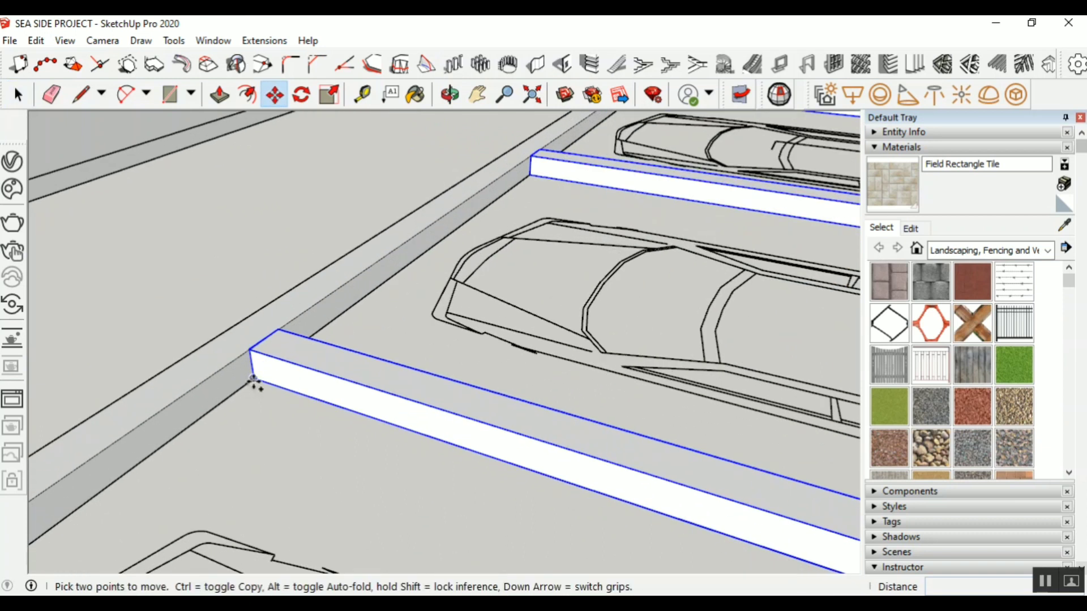
{"action": "key", "text": "ctrl"}
{"action": "left_click", "coordinate": [255, 384]}
{"action": "scroll", "coordinate": [238, 351], "scroll_direction": "down", "scroll_amount": 6}
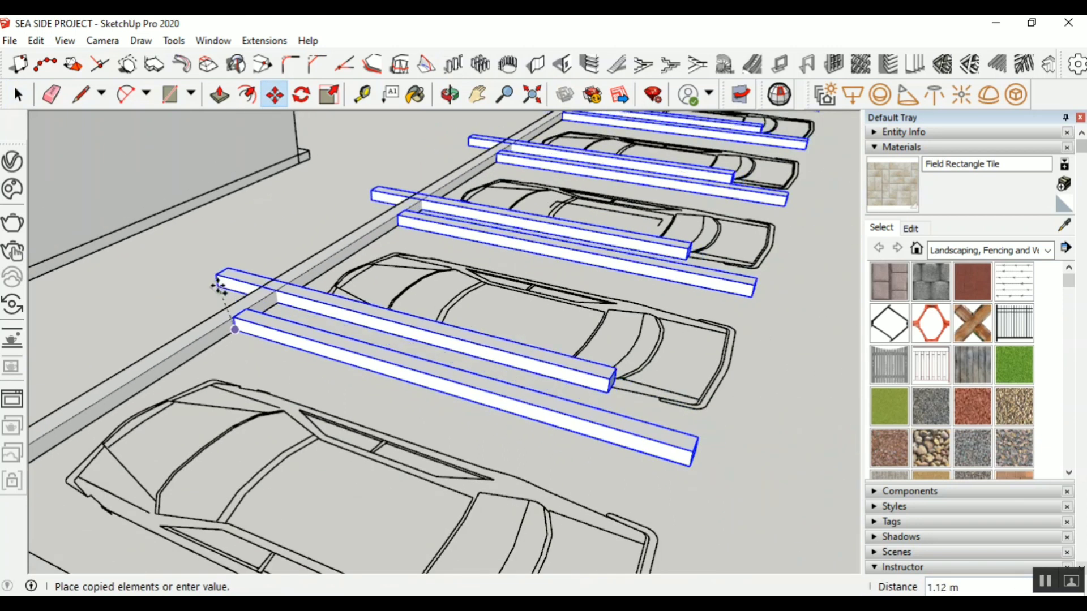
{"action": "scroll", "coordinate": [209, 290], "scroll_direction": "down", "scroll_amount": 6}
{"action": "scroll", "coordinate": [211, 297], "scroll_direction": "up", "scroll_amount": 3}
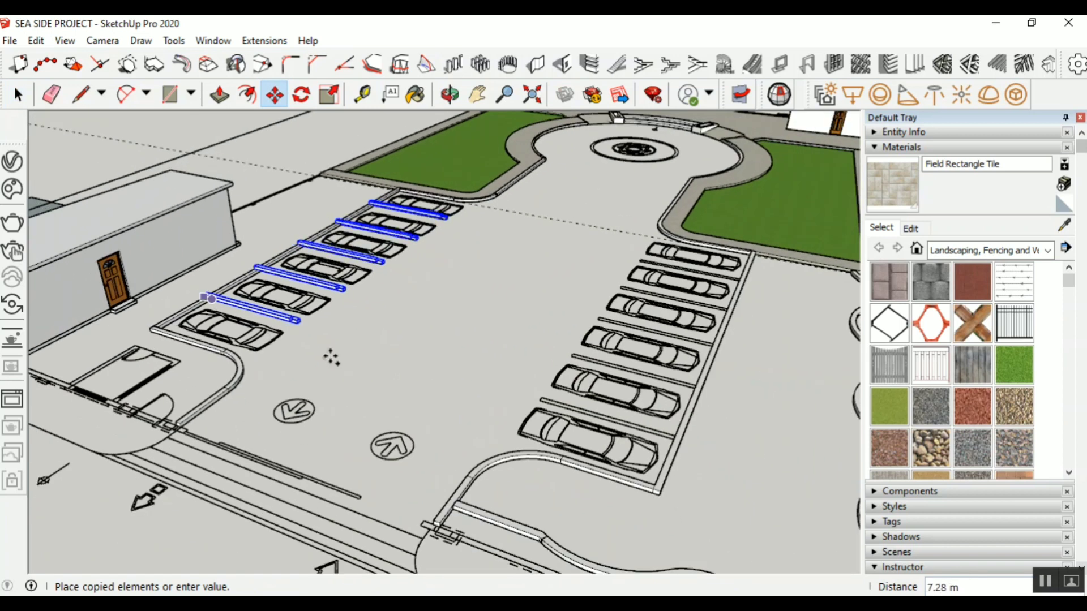
{"action": "scroll", "coordinate": [534, 385], "scroll_direction": "up", "scroll_amount": 6}
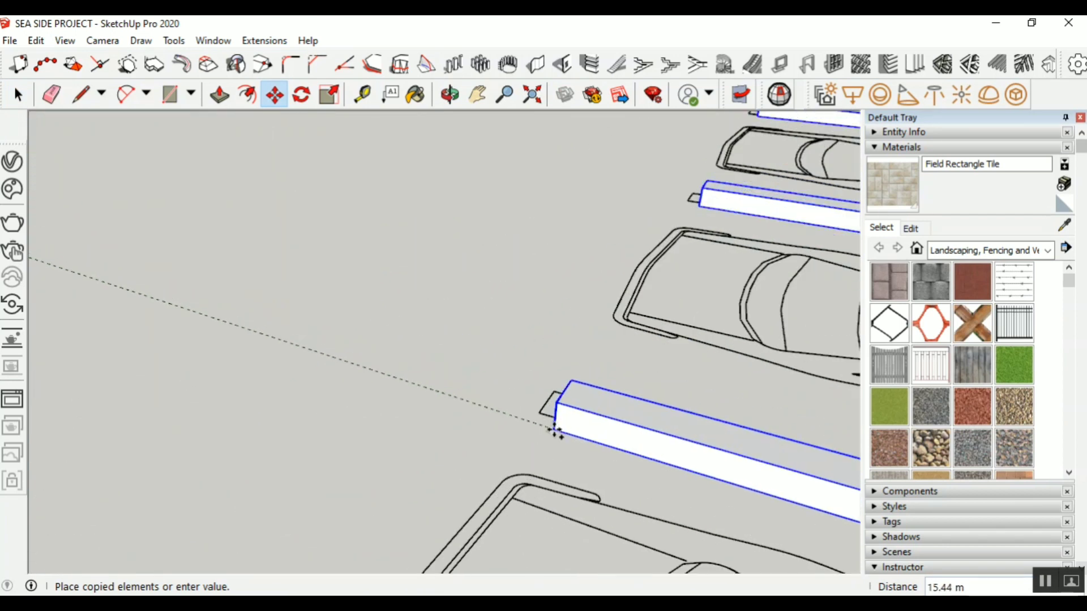
{"action": "left_click", "coordinate": [543, 416]}
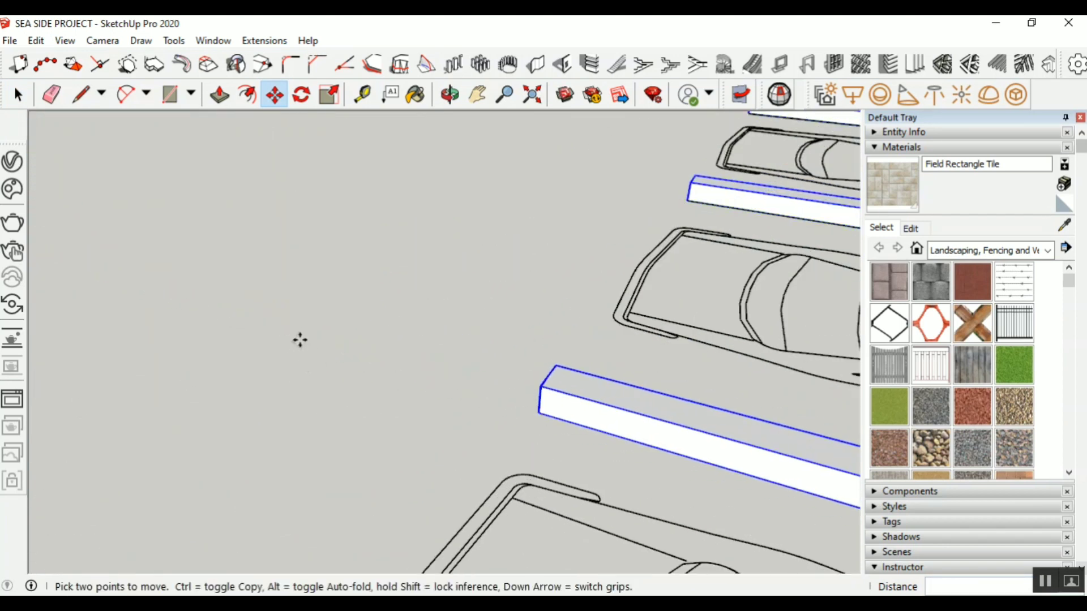
{"action": "scroll", "coordinate": [300, 339], "scroll_direction": "down", "scroll_amount": 5}
{"action": "scroll", "coordinate": [306, 344], "scroll_direction": "up", "scroll_amount": 2}
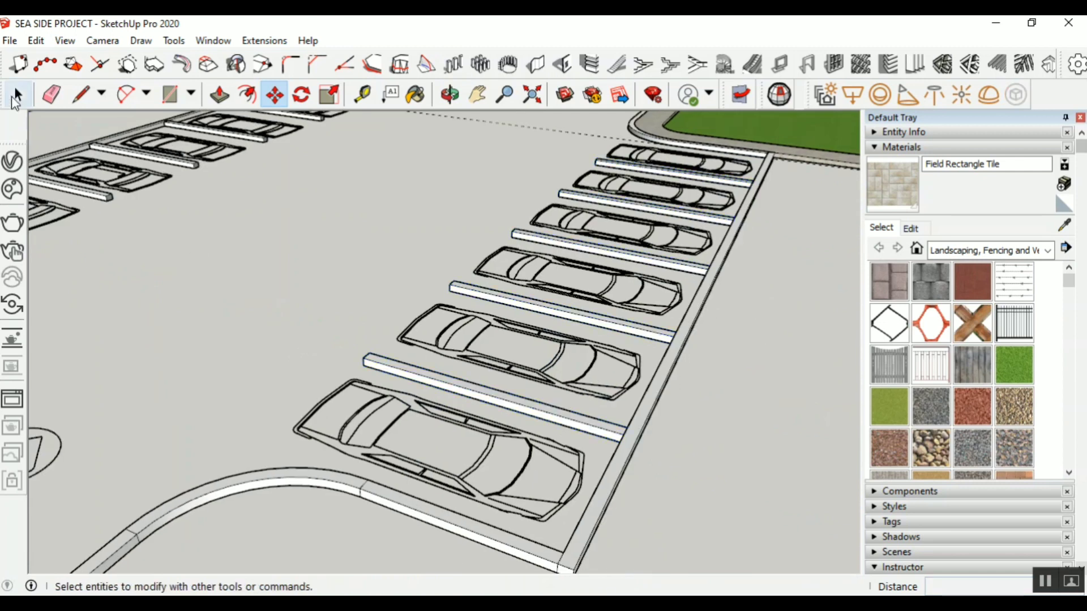
Review the divider kerbs in both parking rows, the wavy kerb and the surrounding site from several angles
{"action": "left_click", "coordinate": [19, 95]}
{"action": "scroll", "coordinate": [727, 395], "scroll_direction": "down", "scroll_amount": 1}
{"action": "scroll", "coordinate": [727, 400], "scroll_direction": "down", "scroll_amount": 1}
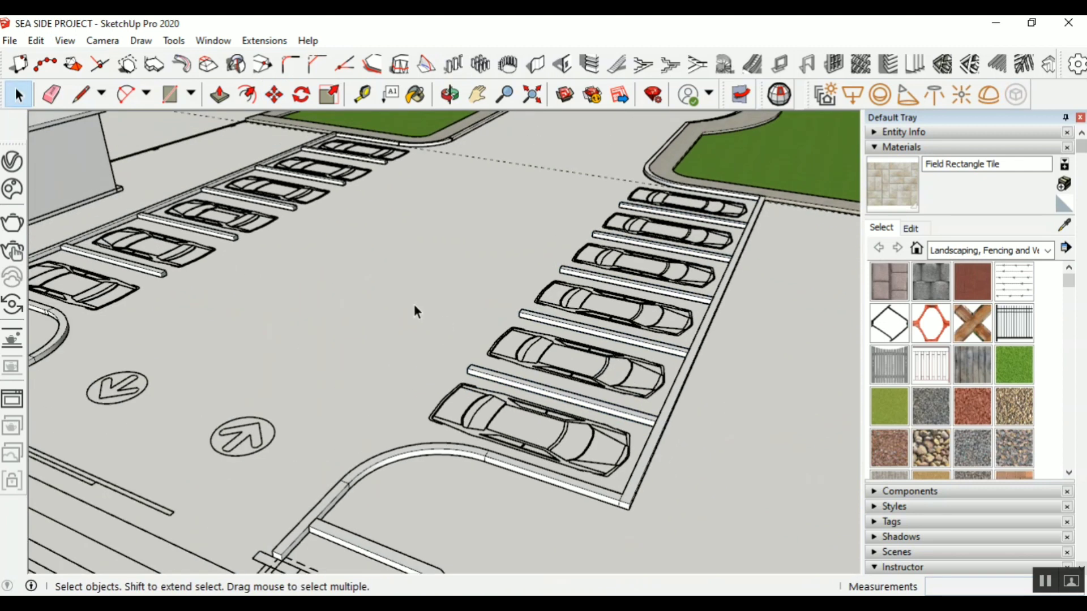
{"action": "scroll", "coordinate": [244, 471], "scroll_direction": "down", "scroll_amount": 1}
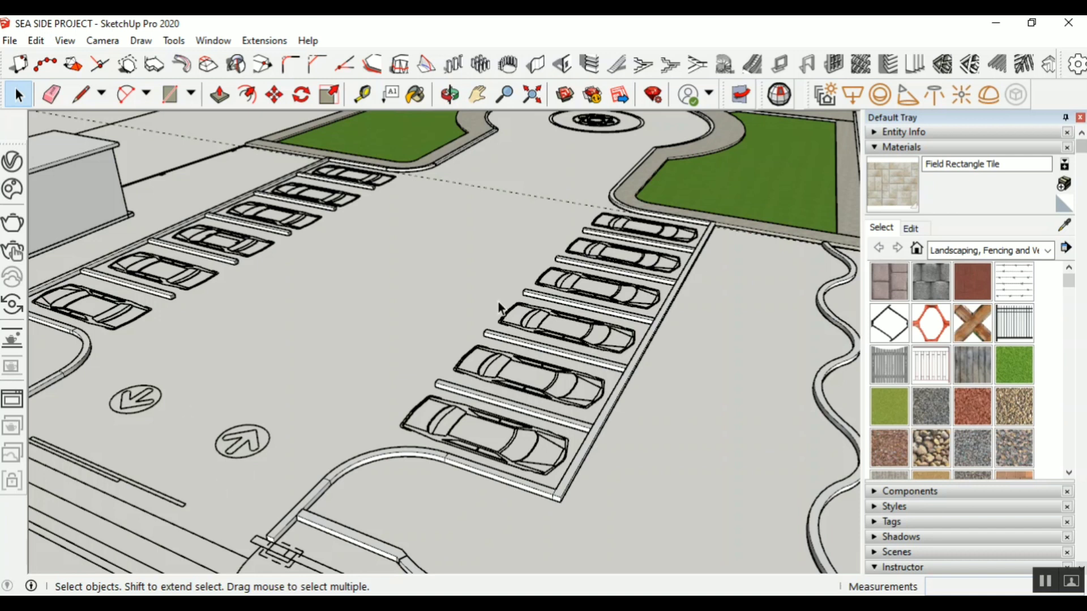
{"action": "scroll", "coordinate": [242, 470], "scroll_direction": "down", "scroll_amount": 4}
{"action": "scroll", "coordinate": [332, 490], "scroll_direction": "up", "scroll_amount": 5}
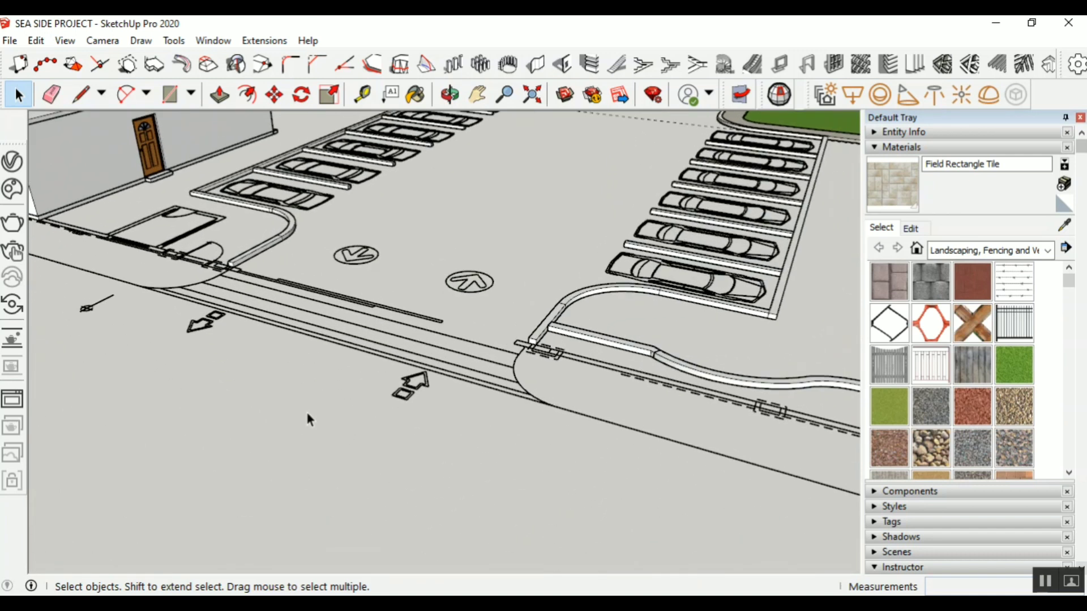
{"action": "scroll", "coordinate": [336, 447], "scroll_direction": "down", "scroll_amount": 5}
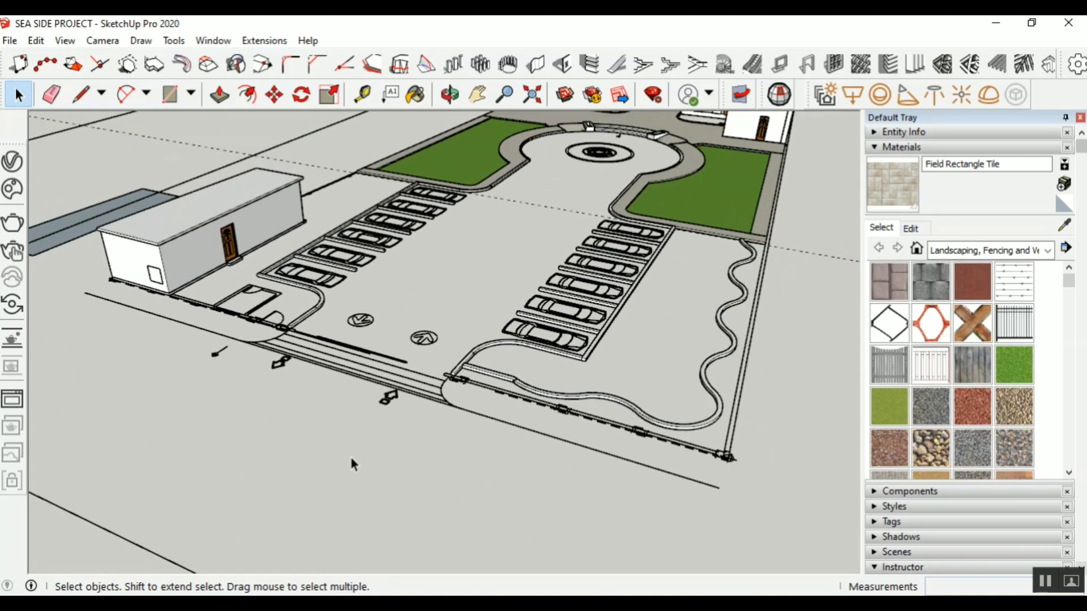
{"action": "scroll", "coordinate": [280, 307], "scroll_direction": "up", "scroll_amount": 2}
{"action": "scroll", "coordinate": [281, 310], "scroll_direction": "up", "scroll_amount": 1}
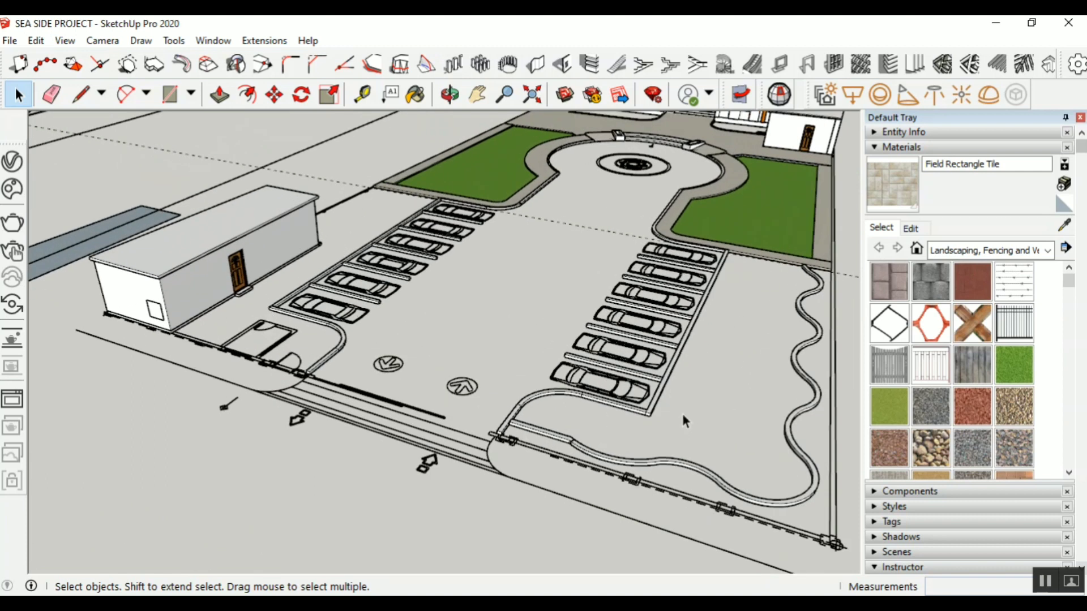
{"action": "scroll", "coordinate": [707, 407], "scroll_direction": "up", "scroll_amount": 1}
{"action": "scroll", "coordinate": [488, 477], "scroll_direction": "down", "scroll_amount": 3}
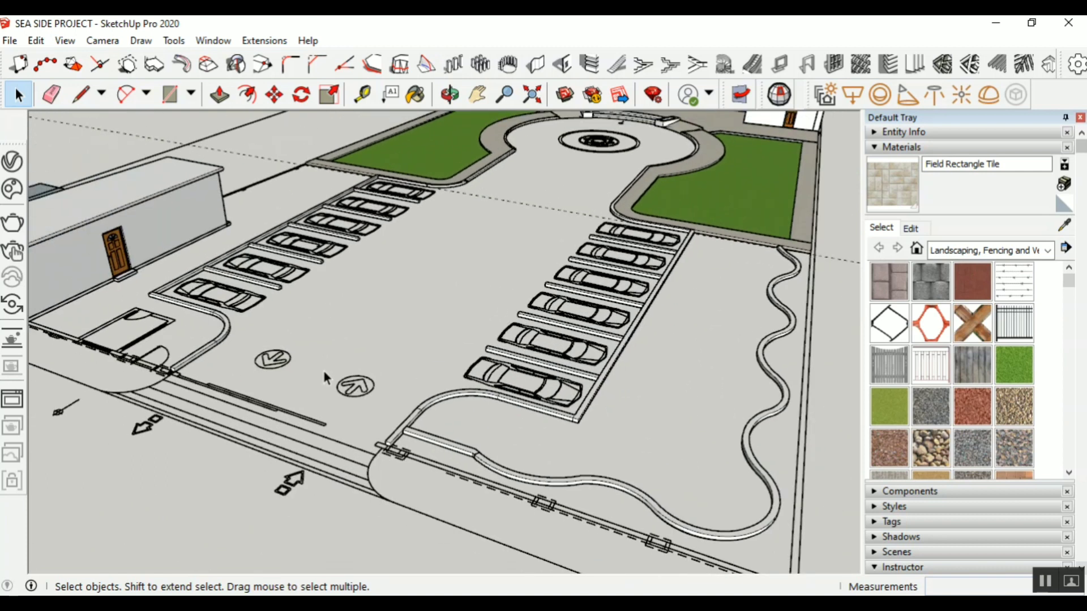
{"action": "scroll", "coordinate": [526, 453], "scroll_direction": "up", "scroll_amount": 2}
{"action": "left_click", "coordinate": [450, 94]}
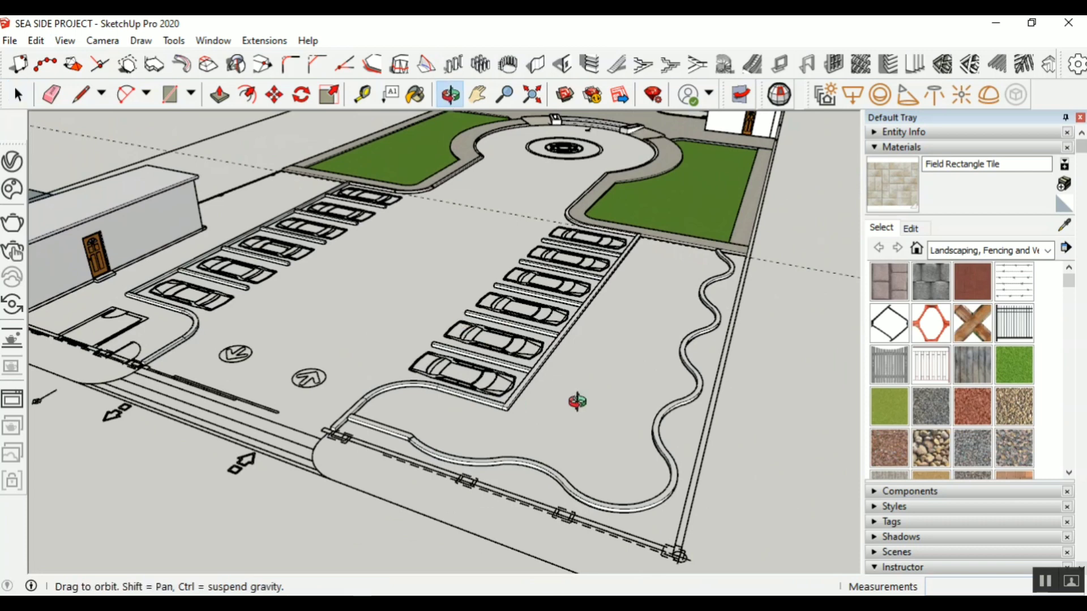
{"action": "left_click_drag", "start_coordinate": [575, 401], "coordinate": [698, 487]}
{"action": "scroll", "coordinate": [546, 418], "scroll_direction": "down", "scroll_amount": 3}
{"action": "scroll", "coordinate": [611, 371], "scroll_direction": "up", "scroll_amount": 4}
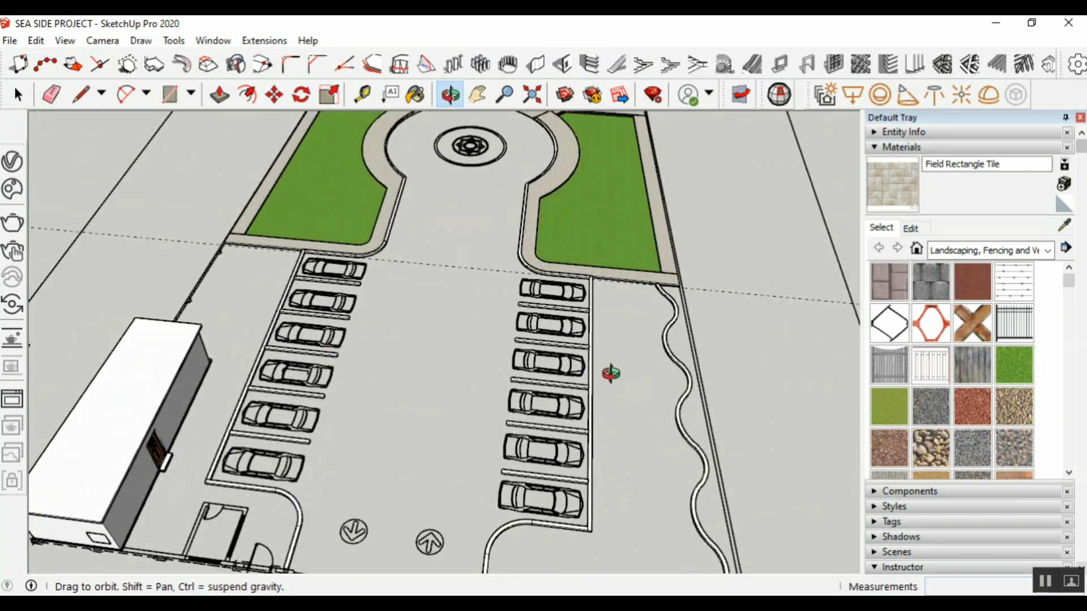
{"action": "left_click_drag", "start_coordinate": [485, 376], "coordinate": [866, 328]}
{"action": "scroll", "coordinate": [373, 258], "scroll_direction": "down", "scroll_amount": 3}
{"action": "scroll", "coordinate": [539, 304], "scroll_direction": "up", "scroll_amount": 5}
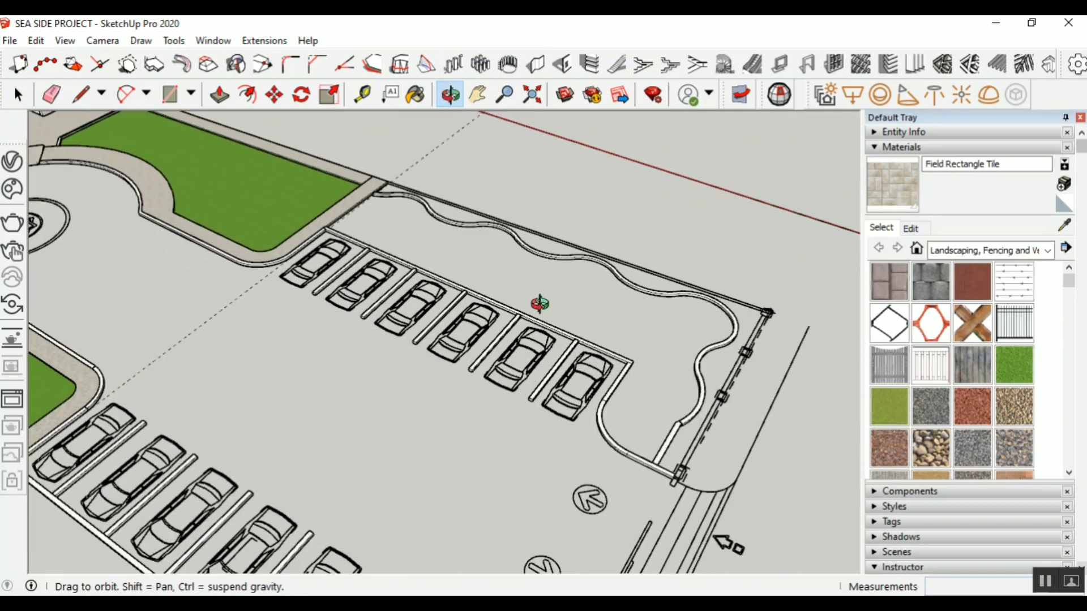
{"action": "scroll", "coordinate": [364, 262], "scroll_direction": "down", "scroll_amount": 3}
{"action": "scroll", "coordinate": [215, 205], "scroll_direction": "up", "scroll_amount": 6}
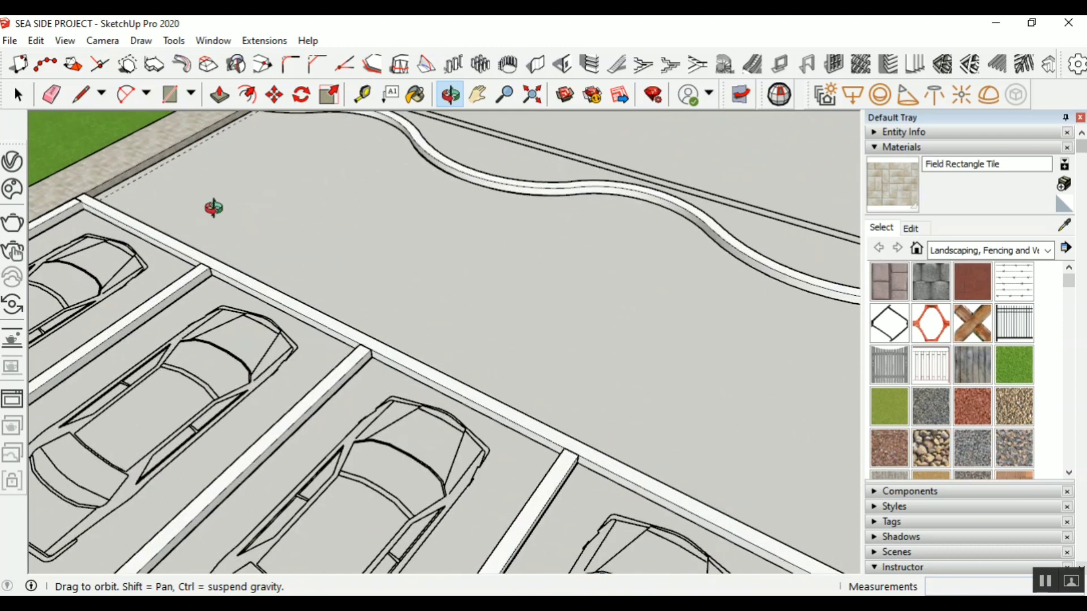
Examine the end of the wavy kerb where it approaches the tiled paving beside the lawn
{"action": "scroll", "coordinate": [292, 316], "scroll_direction": "down", "scroll_amount": 3}
{"action": "scroll", "coordinate": [274, 180], "scroll_direction": "up", "scroll_amount": 3}
{"action": "scroll", "coordinate": [260, 150], "scroll_direction": "up", "scroll_amount": 2}
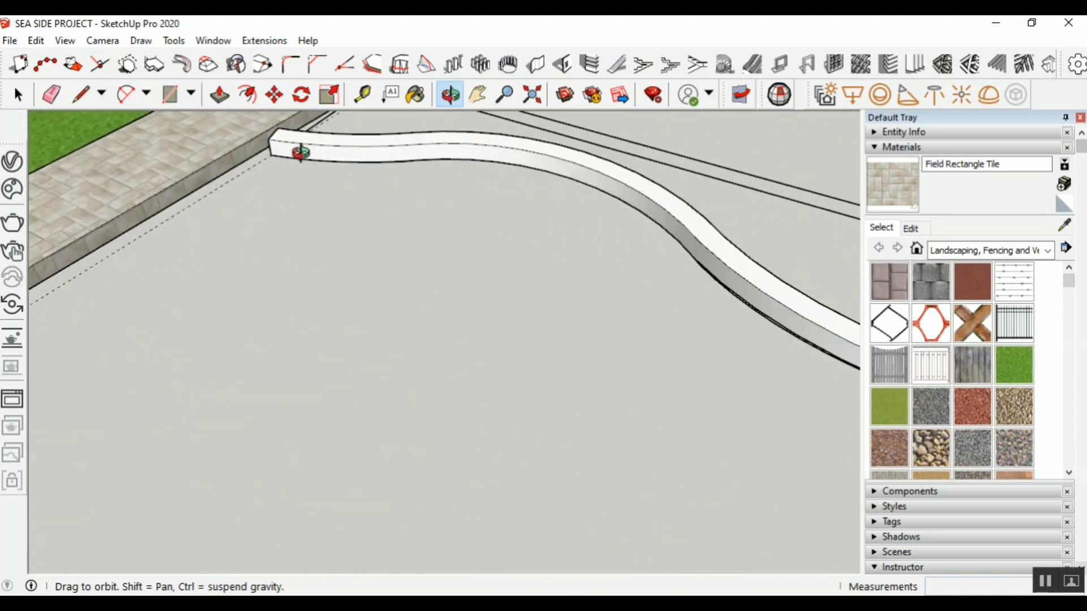
{"action": "scroll", "coordinate": [376, 214], "scroll_direction": "down", "scroll_amount": 3}
{"action": "scroll", "coordinate": [376, 218], "scroll_direction": "up", "scroll_amount": 2}
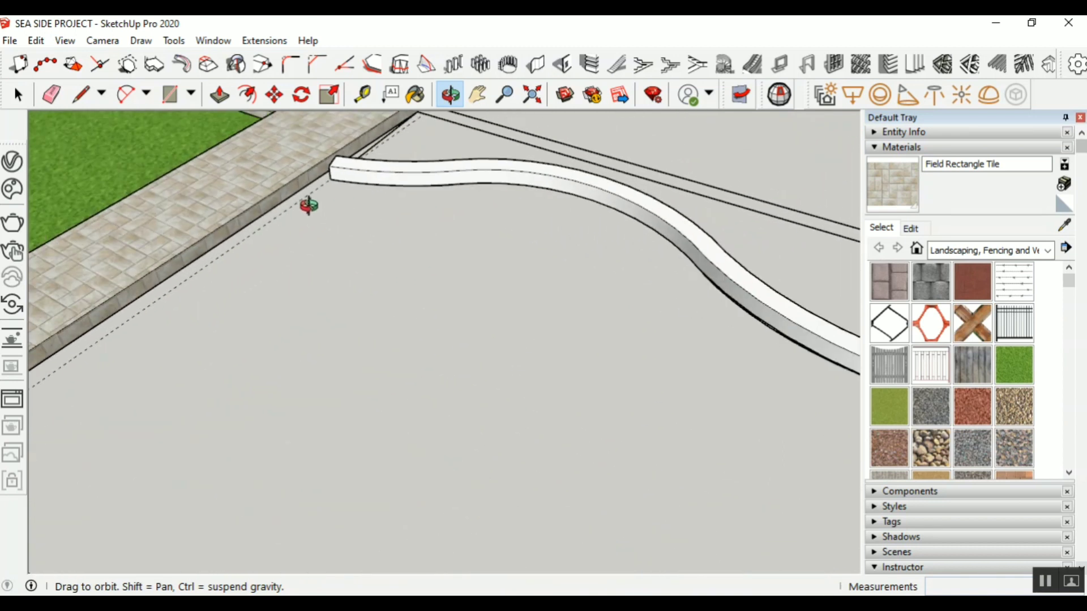
{"action": "left_click_drag", "start_coordinate": [326, 170], "coordinate": [319, 169]}
{"action": "scroll", "coordinate": [401, 180], "scroll_direction": "down", "scroll_amount": 3}
{"action": "scroll", "coordinate": [368, 204], "scroll_direction": "up", "scroll_amount": 2}
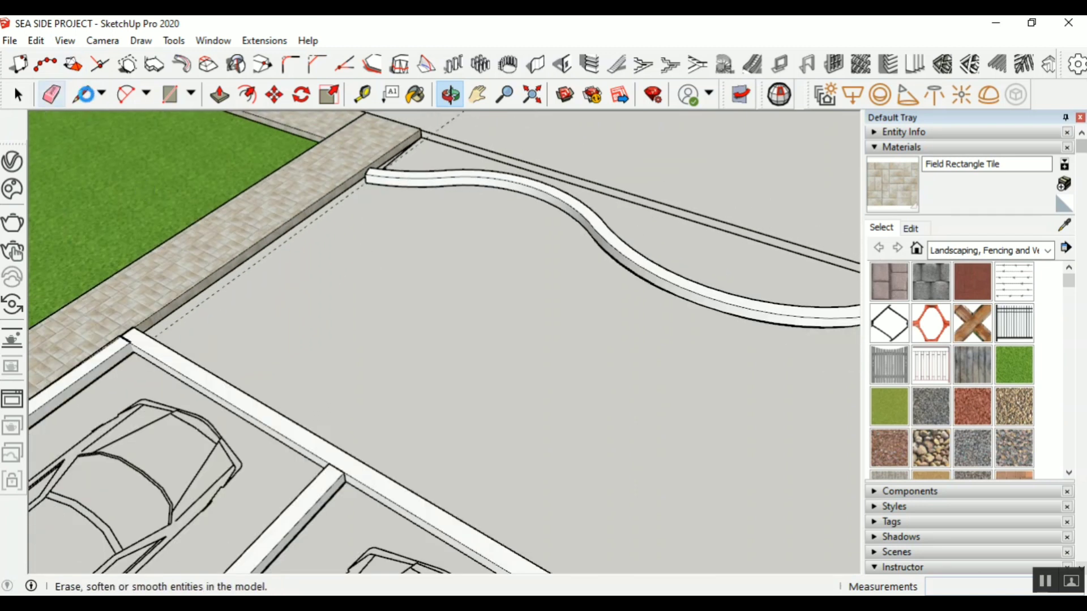
{"action": "left_click", "coordinate": [82, 95]}
{"action": "left_click", "coordinate": [126, 94]}
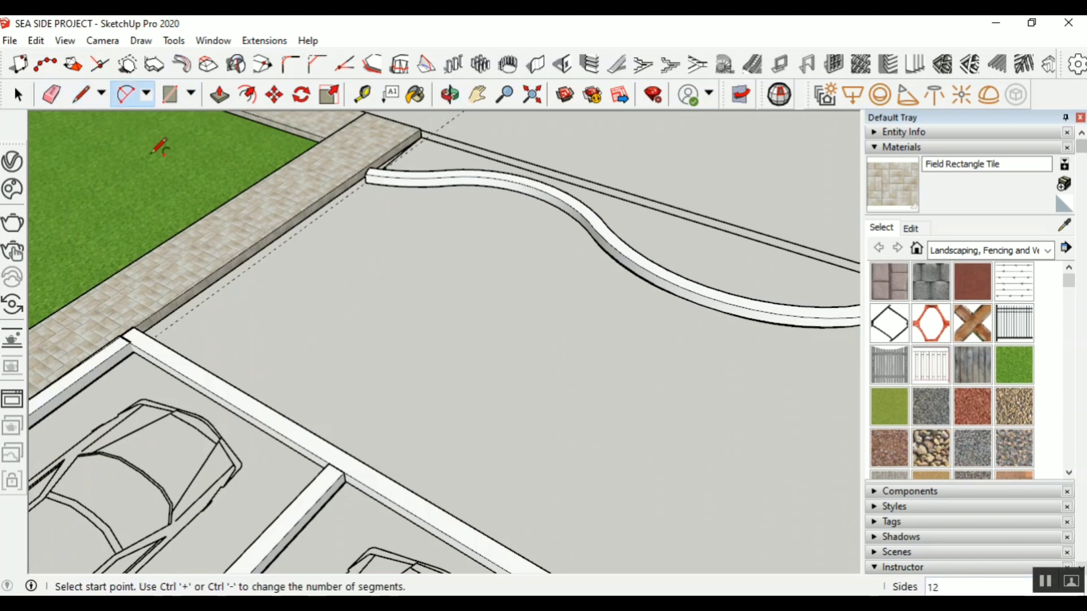
{"action": "scroll", "coordinate": [434, 226], "scroll_direction": "up", "scroll_amount": 5}
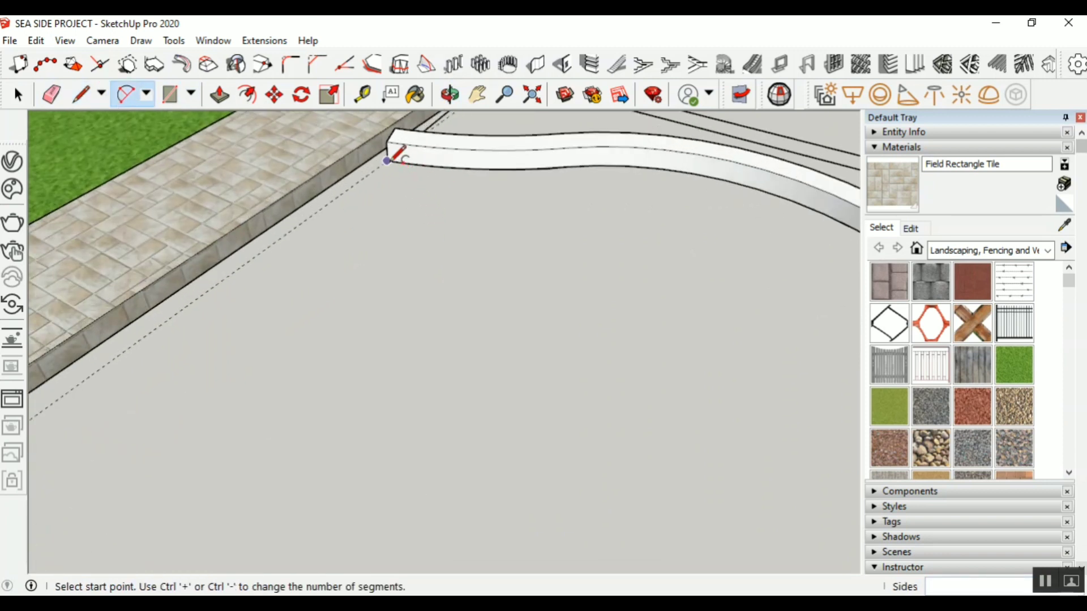
{"action": "scroll", "coordinate": [388, 160], "scroll_direction": "up", "scroll_amount": 4}
{"action": "scroll", "coordinate": [462, 244], "scroll_direction": "down", "scroll_amount": 3}
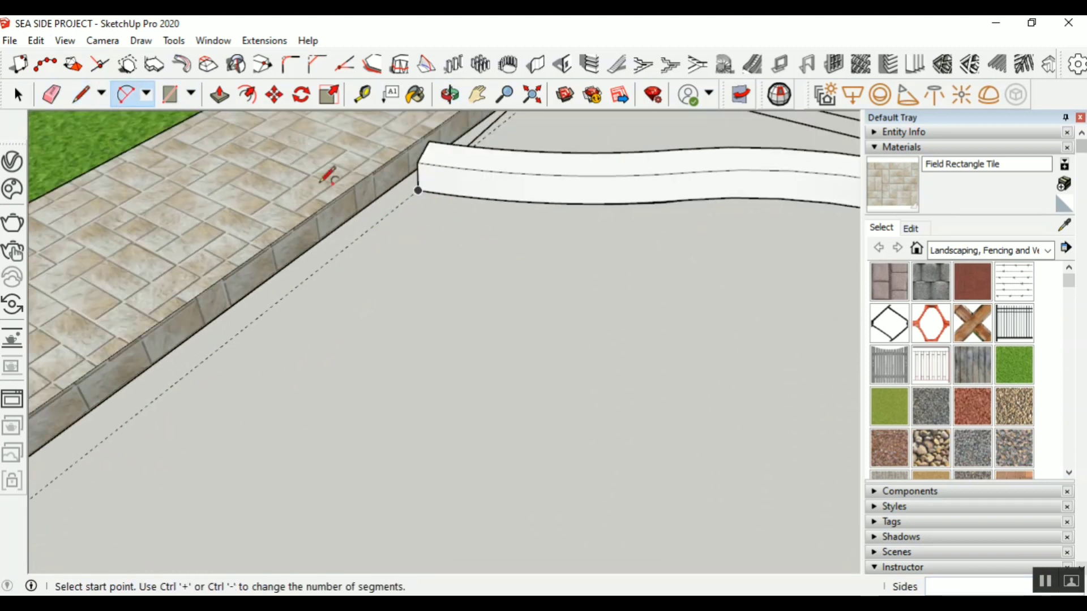
Extend the end face of the wavy kerb with Push/Pull so it runs slightly into the tiled paving
{"action": "left_click", "coordinate": [450, 96]}
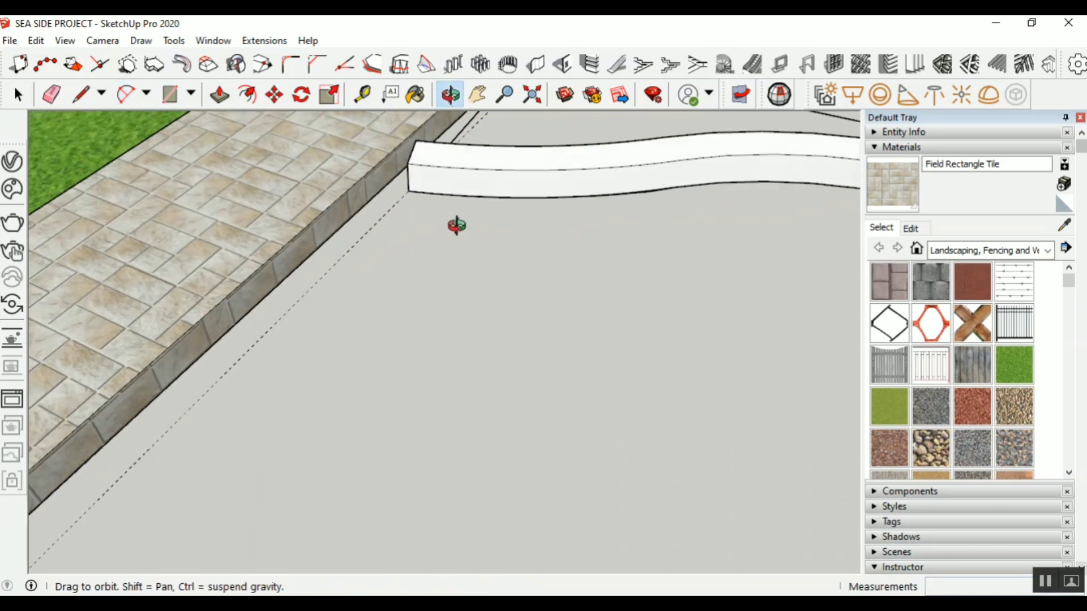
{"action": "mouse_move", "coordinate": [451, 226]}
{"action": "left_mouse_down"}
{"action": "mouse_move", "coordinate": [624, 208]}
{"action": "mouse_move", "coordinate": [379, 199]}
{"action": "mouse_move", "coordinate": [426, 226]}
{"action": "mouse_move", "coordinate": [342, 213]}
{"action": "mouse_move", "coordinate": [351, 209]}
{"action": "left_mouse_up"}
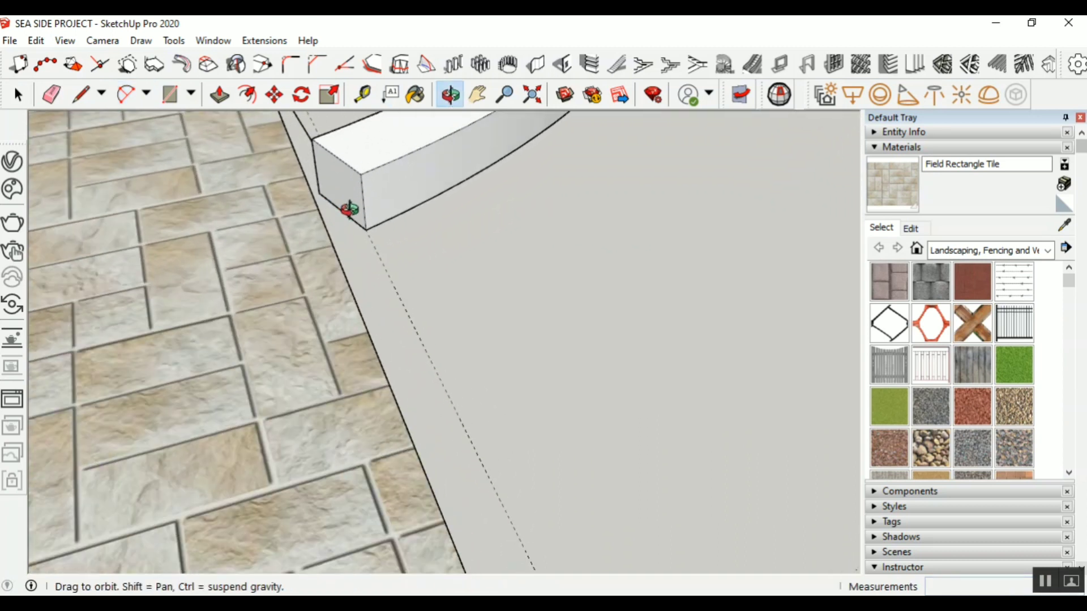
{"action": "left_click", "coordinate": [19, 95]}
{"action": "triple_click", "coordinate": [371, 211]}
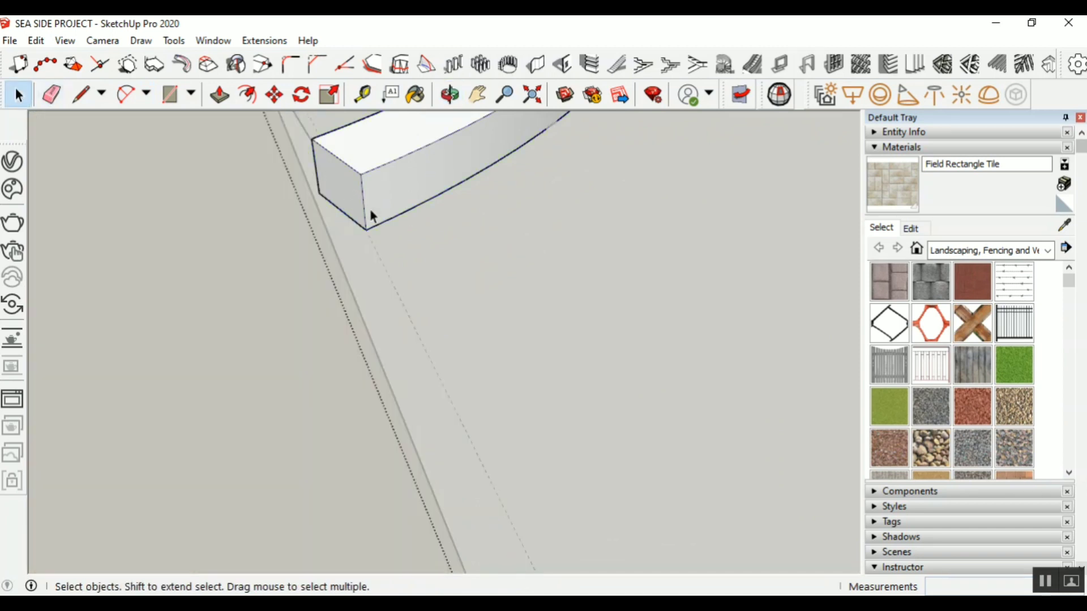
{"action": "left_click", "coordinate": [220, 95]}
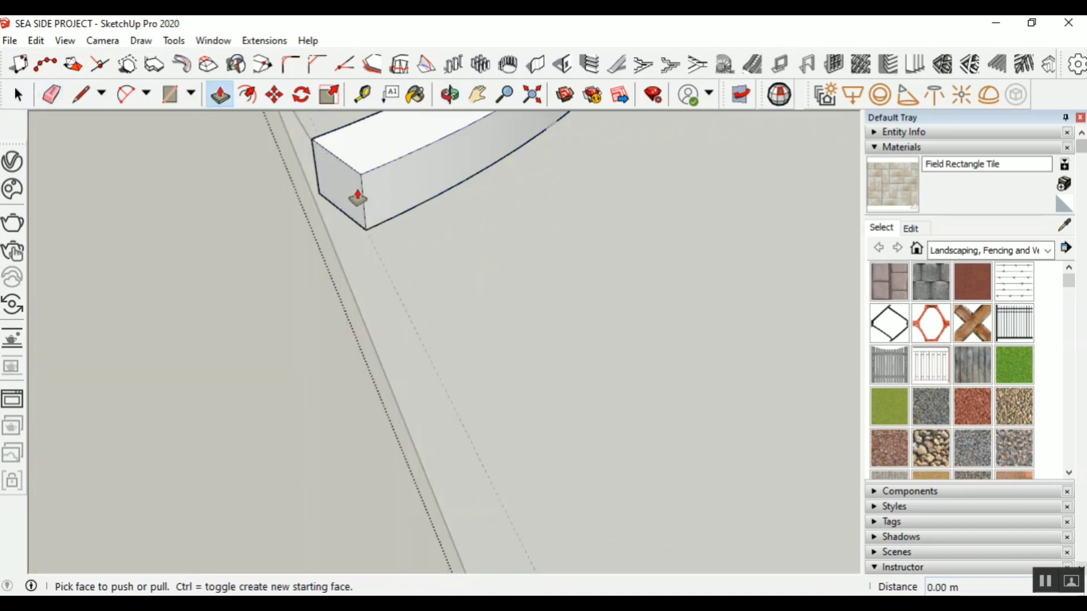
{"action": "left_click_drag", "start_coordinate": [355, 195], "coordinate": [300, 208]}
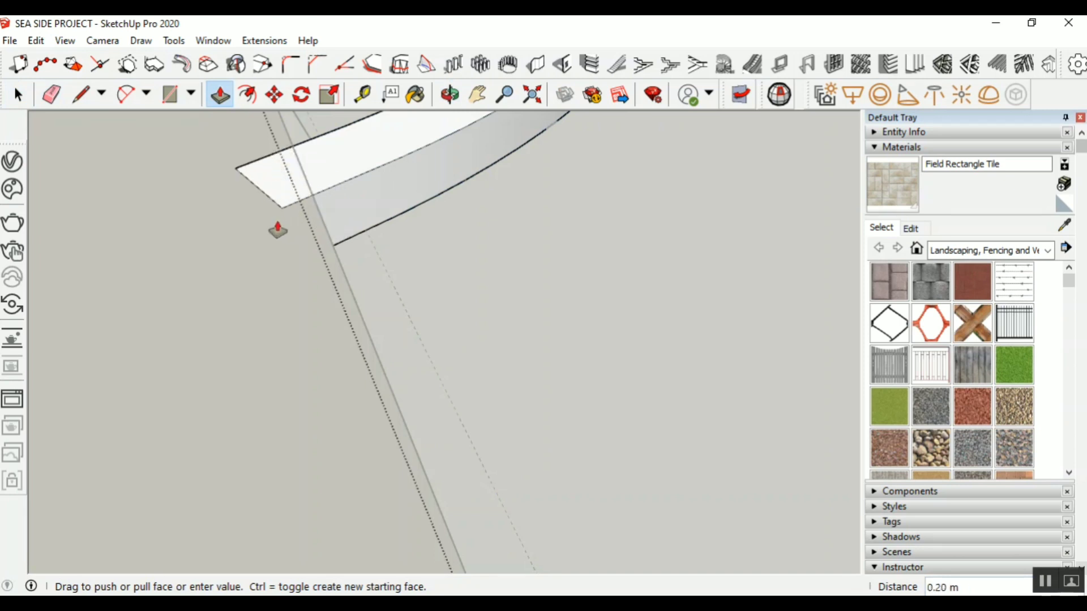
{"action": "mouse_move", "coordinate": [279, 225]}
{"action": "left_mouse_down"}
{"action": "mouse_move", "coordinate": [304, 197]}
{"action": "mouse_move", "coordinate": [311, 205]}
{"action": "left_mouse_up"}
{"action": "left_click", "coordinate": [23, 97]}
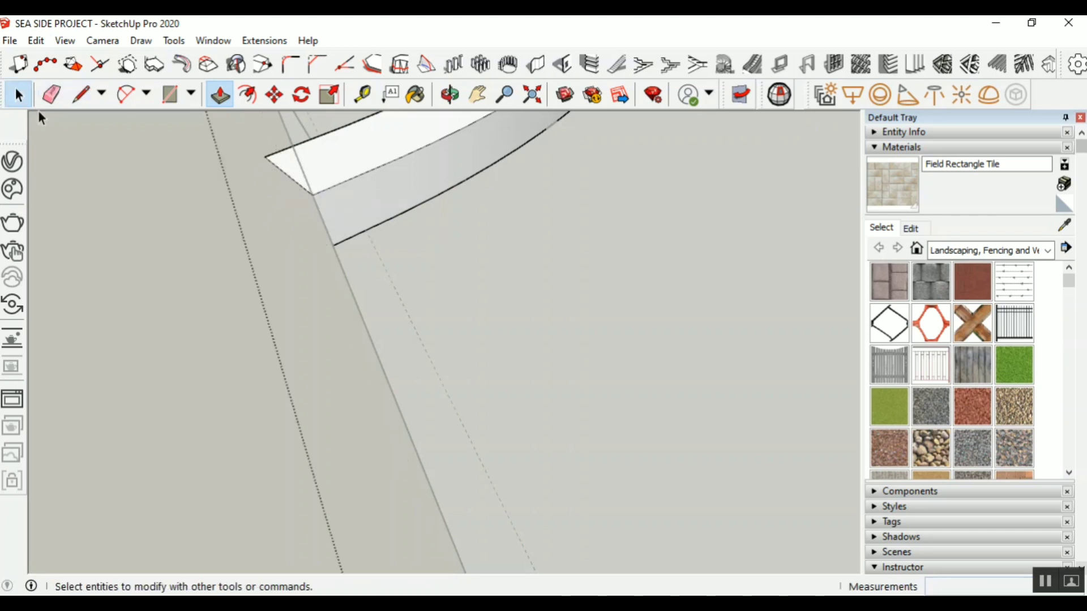
{"action": "left_click", "coordinate": [473, 296]}
Examine how the wavy kerb's extended end meets and overlaps the edge of the tiled paving
{"action": "scroll", "coordinate": [80, 249], "scroll_direction": "down", "scroll_amount": 5}
{"action": "scroll", "coordinate": [88, 287], "scroll_direction": "down", "scroll_amount": 2}
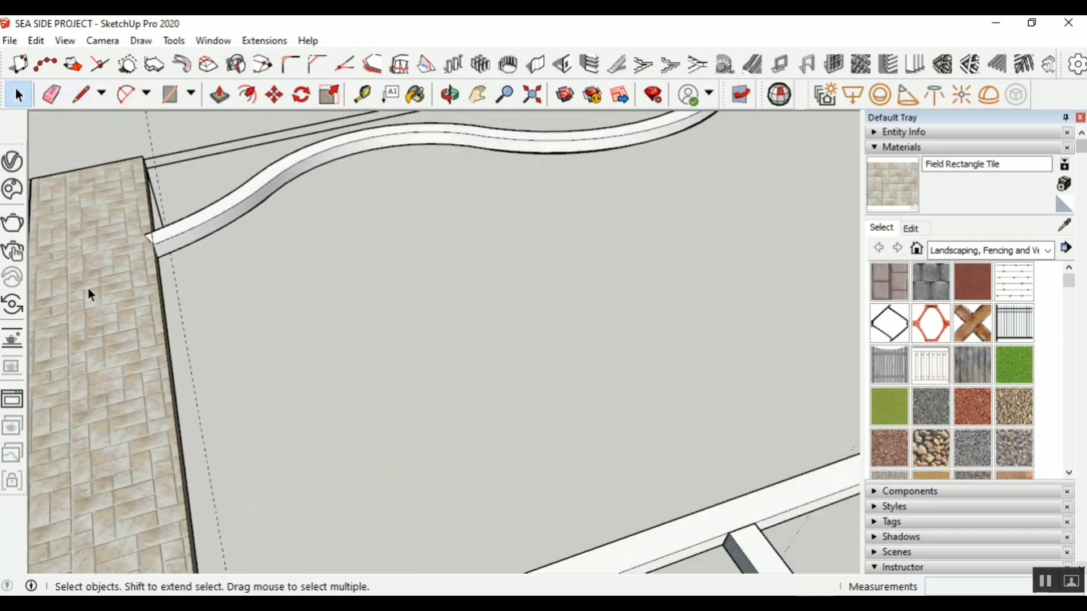
{"action": "scroll", "coordinate": [290, 212], "scroll_direction": "down", "scroll_amount": 3}
{"action": "scroll", "coordinate": [239, 227], "scroll_direction": "up", "scroll_amount": 2}
{"action": "scroll", "coordinate": [187, 232], "scroll_direction": "up", "scroll_amount": 5}
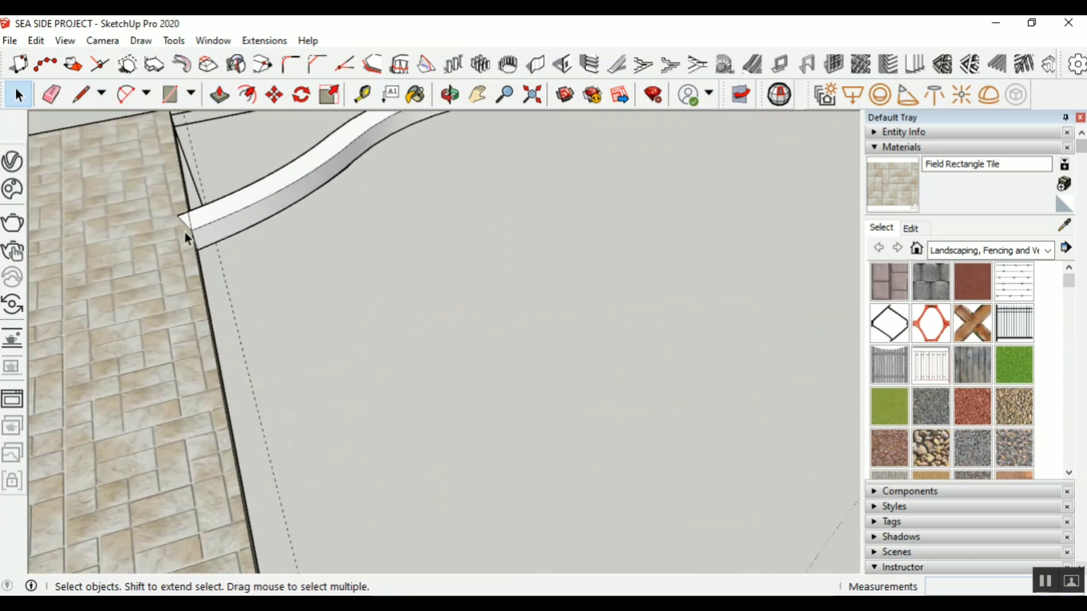
{"action": "scroll", "coordinate": [228, 197], "scroll_direction": "down", "scroll_amount": 2}
{"action": "scroll", "coordinate": [205, 187], "scroll_direction": "up", "scroll_amount": 2}
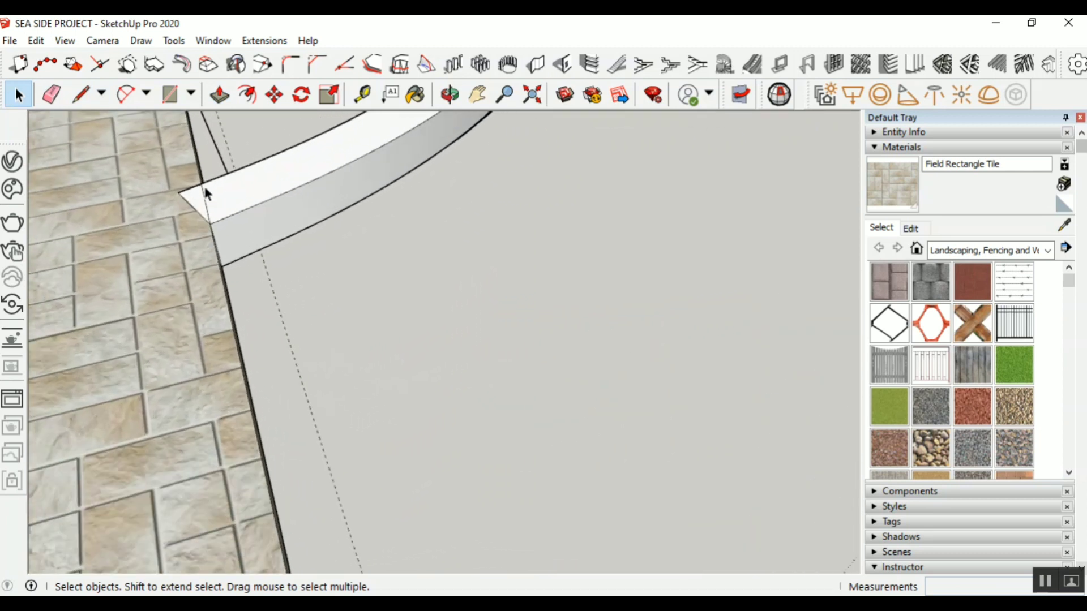
{"action": "scroll", "coordinate": [502, 215], "scroll_direction": "down", "scroll_amount": 4}
{"action": "scroll", "coordinate": [365, 215], "scroll_direction": "up", "scroll_amount": 2}
{"action": "scroll", "coordinate": [365, 218], "scroll_direction": "up", "scroll_amount": 1}
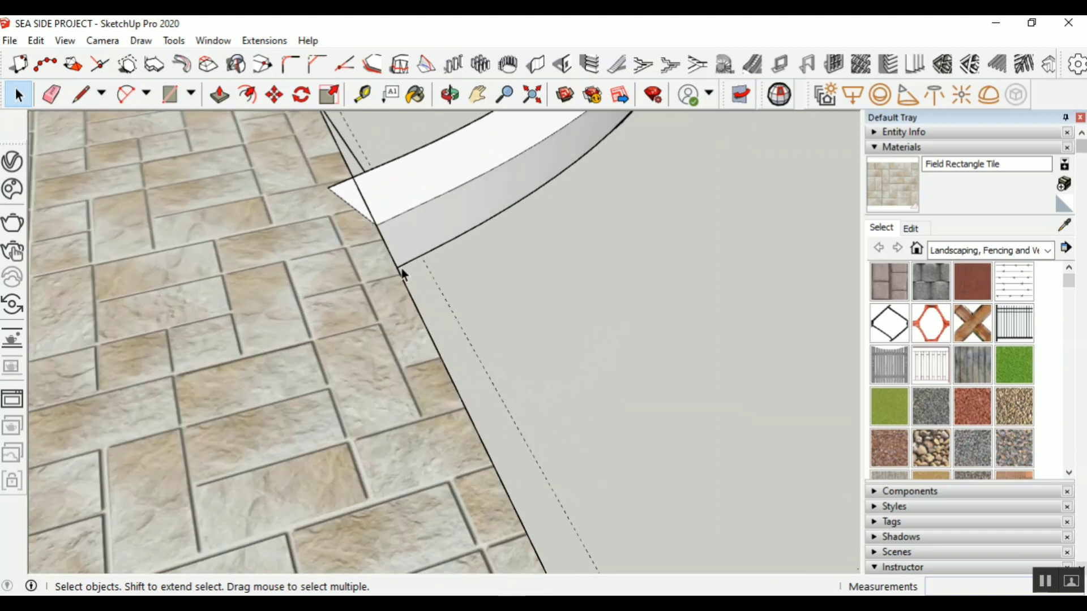
{"action": "scroll", "coordinate": [397, 263], "scroll_direction": "down", "scroll_amount": 2}
{"action": "scroll", "coordinate": [357, 260], "scroll_direction": "up", "scroll_amount": 2}
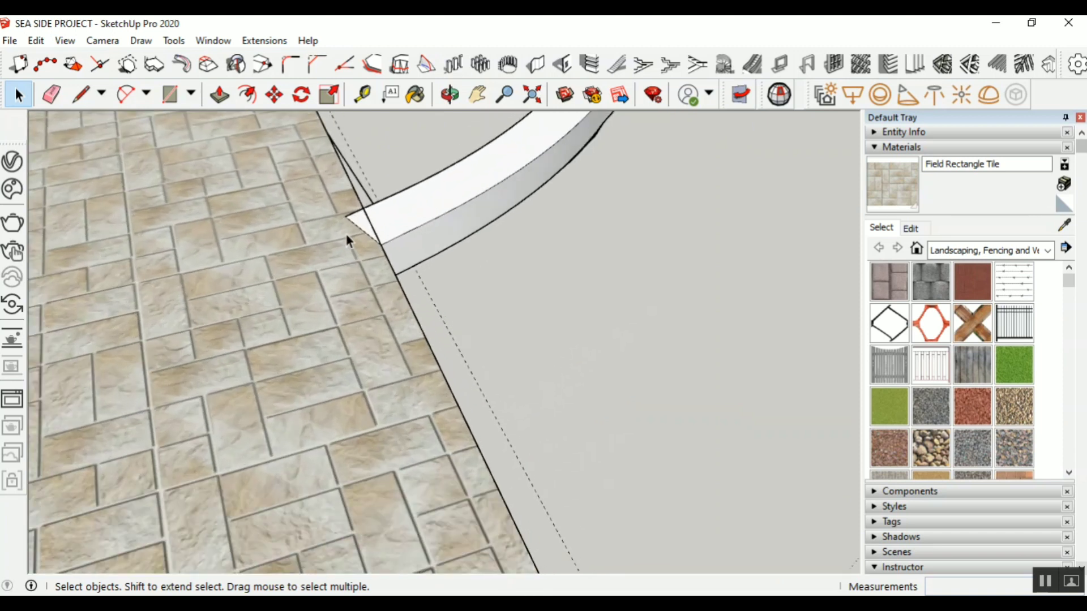
Draw a rectangle about 0.51 m by 0.60 m across the wavy kerb near its paving end
{"action": "left_click", "coordinate": [180, 96]}
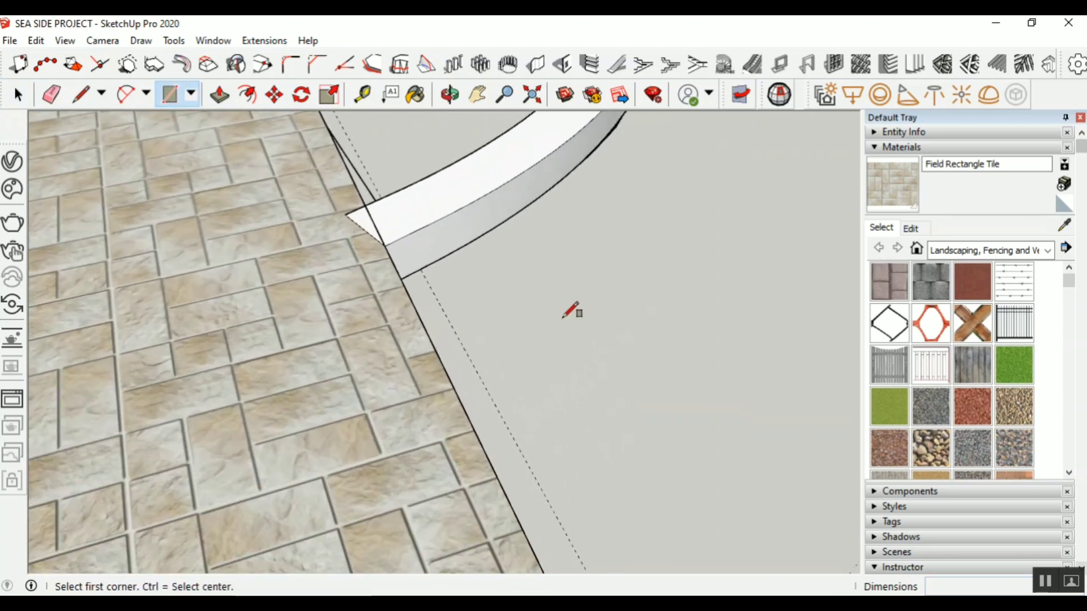
{"action": "left_click", "coordinate": [507, 265]}
{"action": "key", "text": "Escape"}
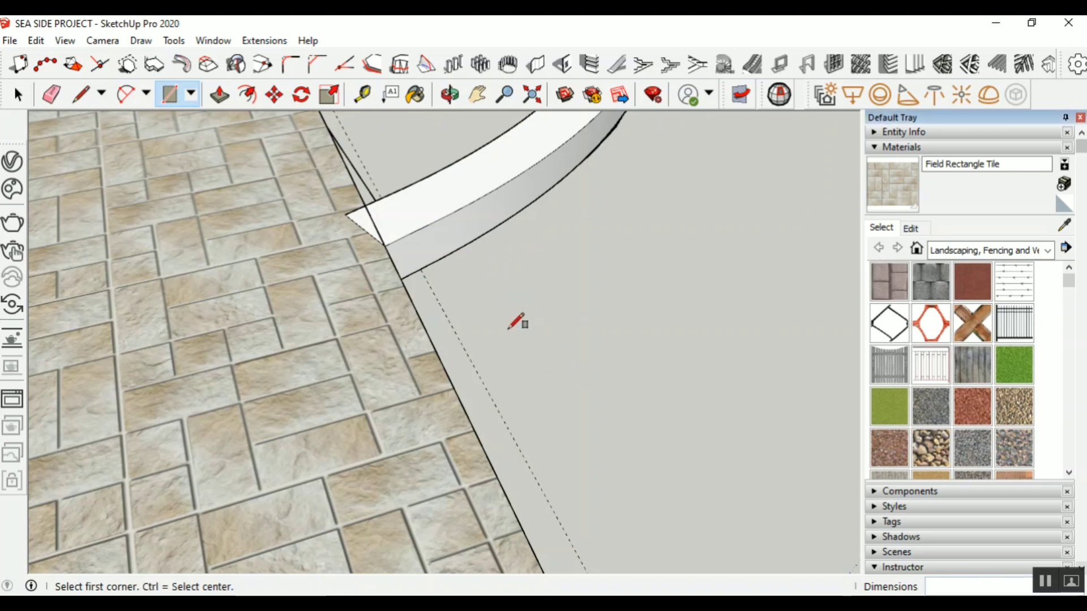
{"action": "scroll", "coordinate": [587, 308], "scroll_direction": "down", "scroll_amount": 4}
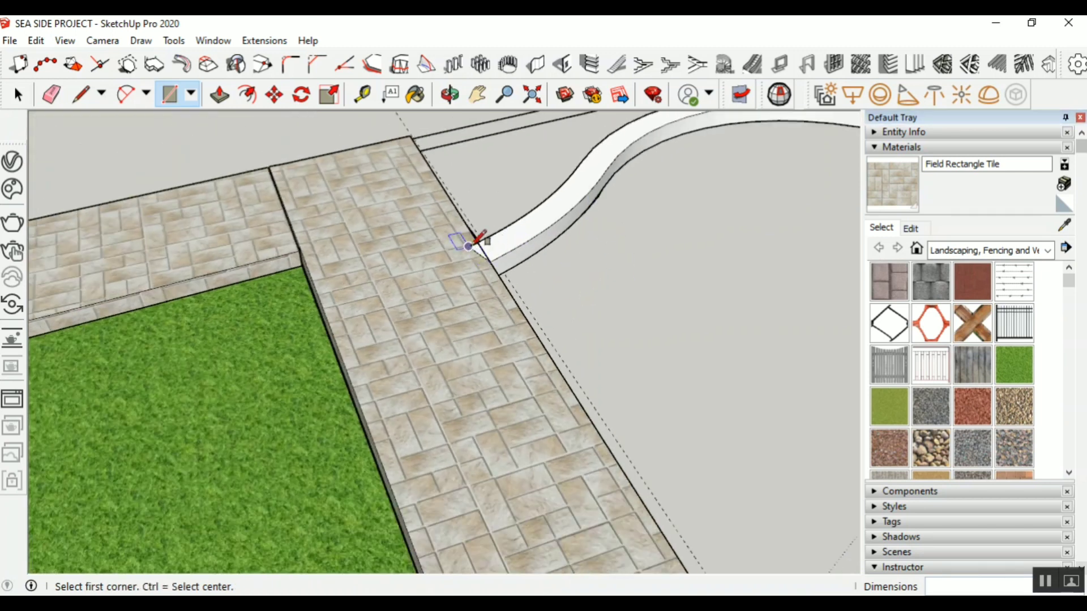
{"action": "scroll", "coordinate": [487, 243], "scroll_direction": "up", "scroll_amount": 2}
{"action": "left_click", "coordinate": [535, 208]}
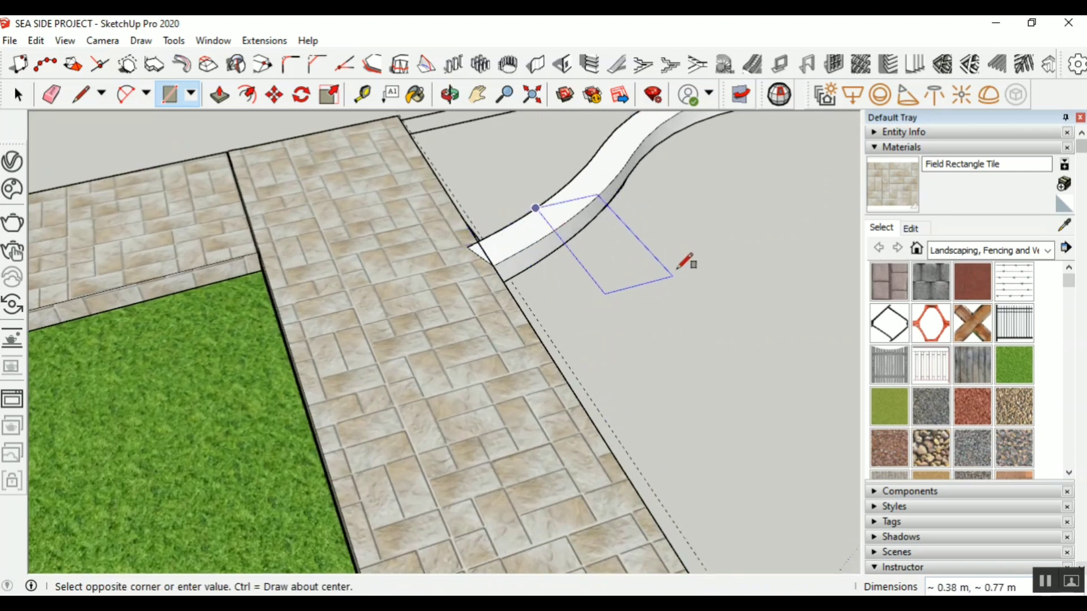
{"action": "left_click", "coordinate": [677, 250]}
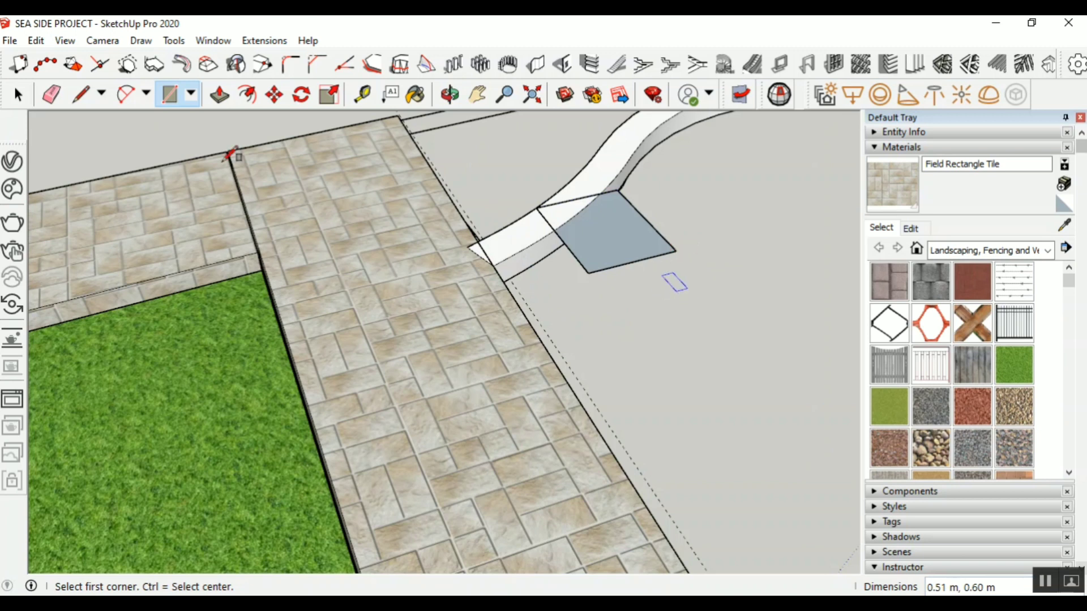
Rotate the rectangle at the wavy kerb's paving end about 182° in the horizontal plane so it covers the kerb end
{"action": "key", "text": "space"}
{"action": "left_click_drag", "start_coordinate": [692, 269], "coordinate": [696, 275]}
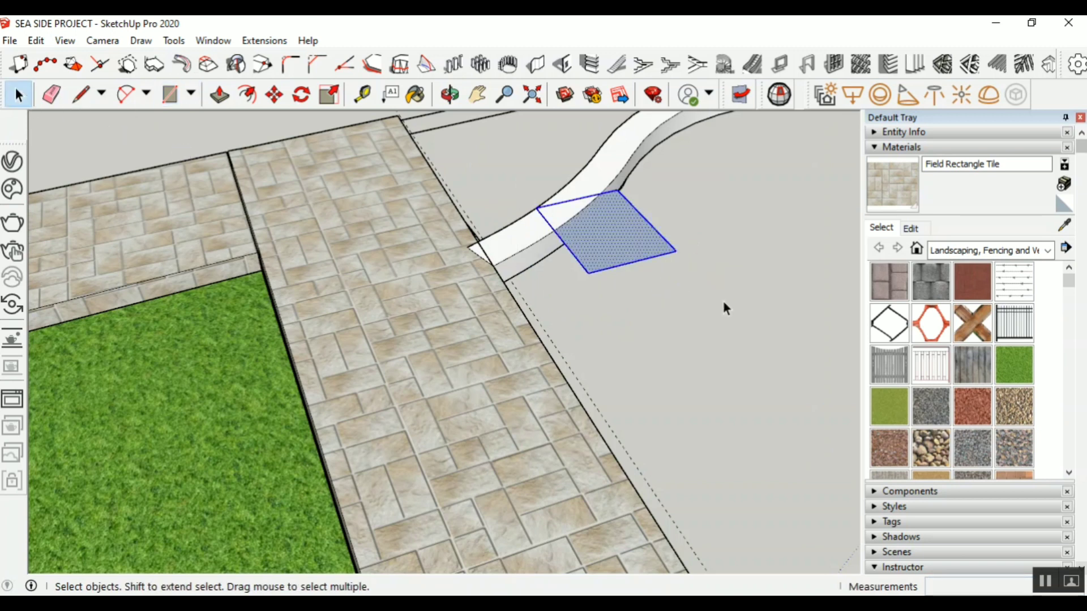
{"action": "left_click", "coordinate": [301, 95]}
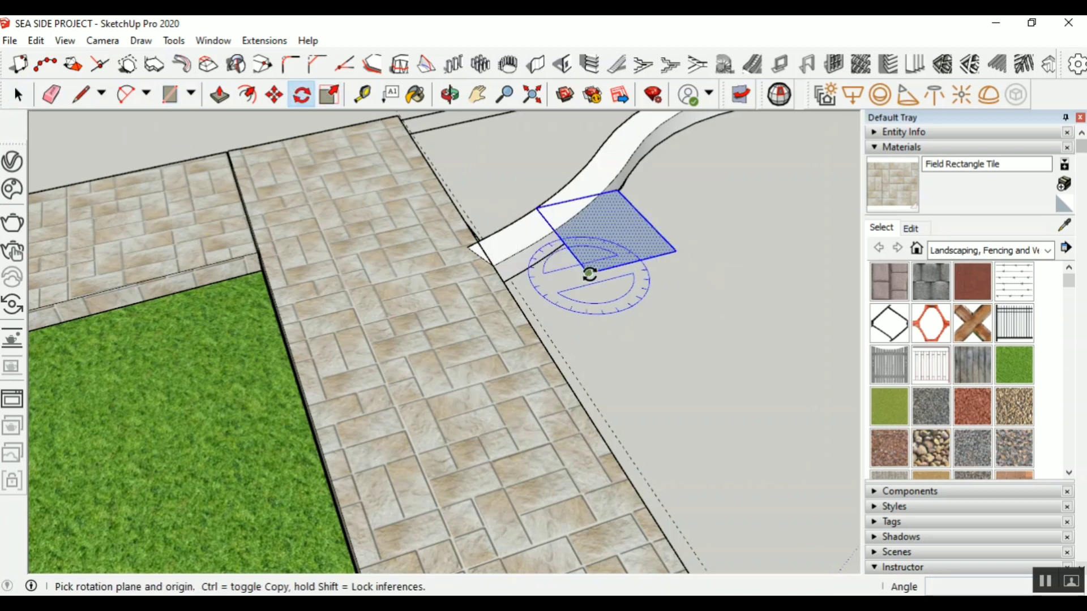
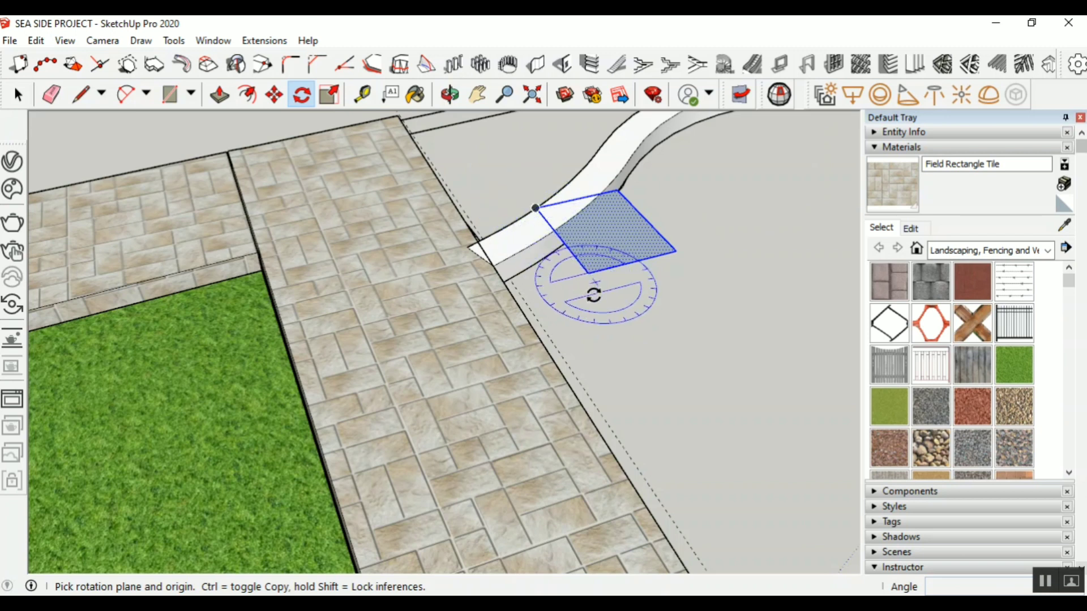
{"action": "left_click", "coordinate": [552, 243]}
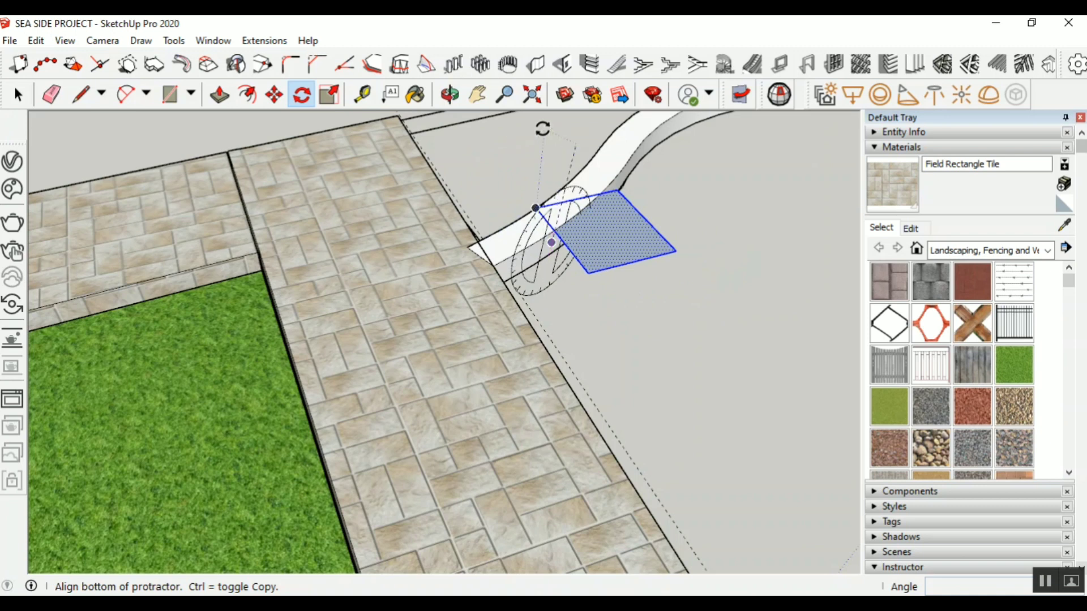
{"action": "left_click", "coordinate": [566, 138]}
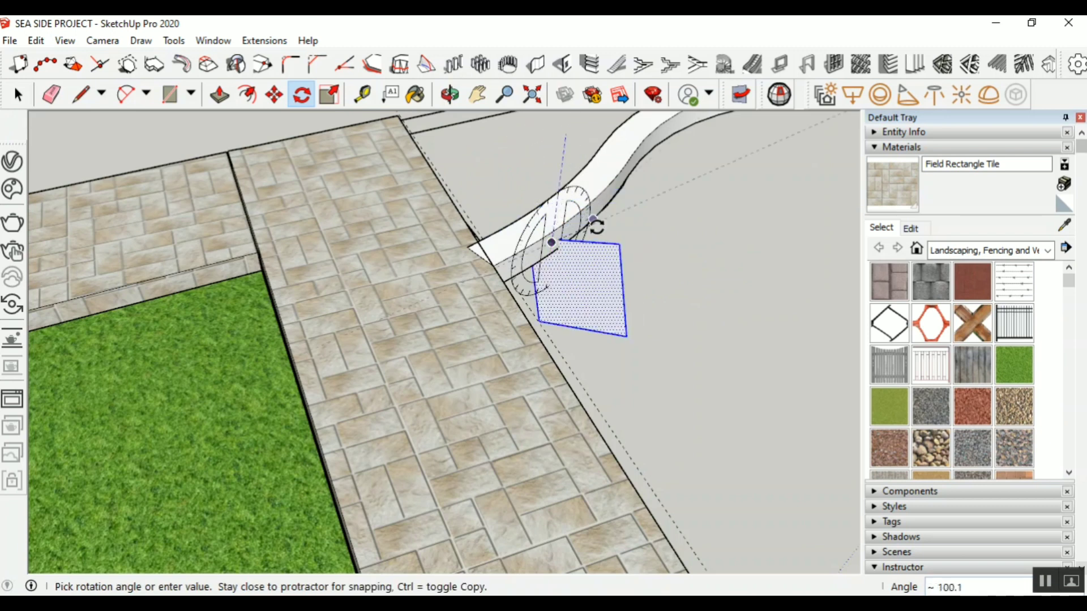
{"action": "left_click", "coordinate": [493, 269]}
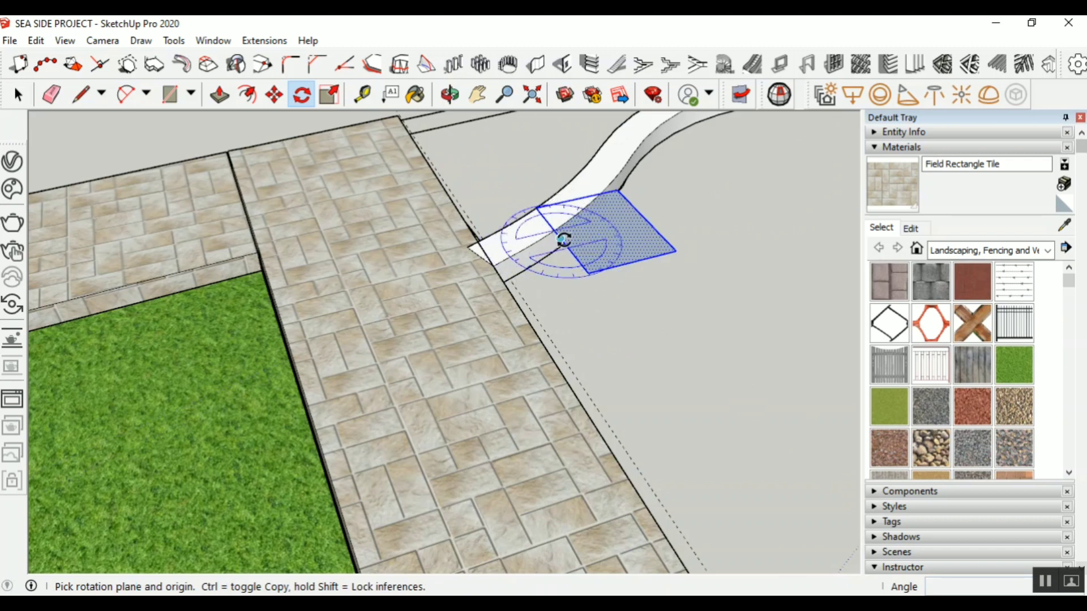
{"action": "left_click_drag", "start_coordinate": [564, 241], "coordinate": [526, 248]}
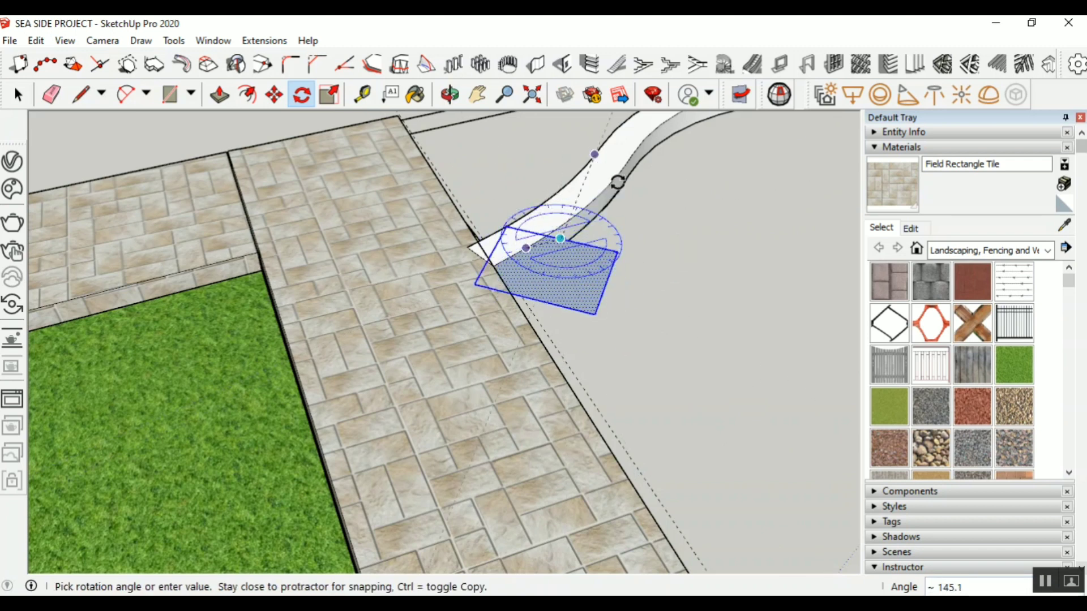
{"action": "left_click", "coordinate": [651, 216]}
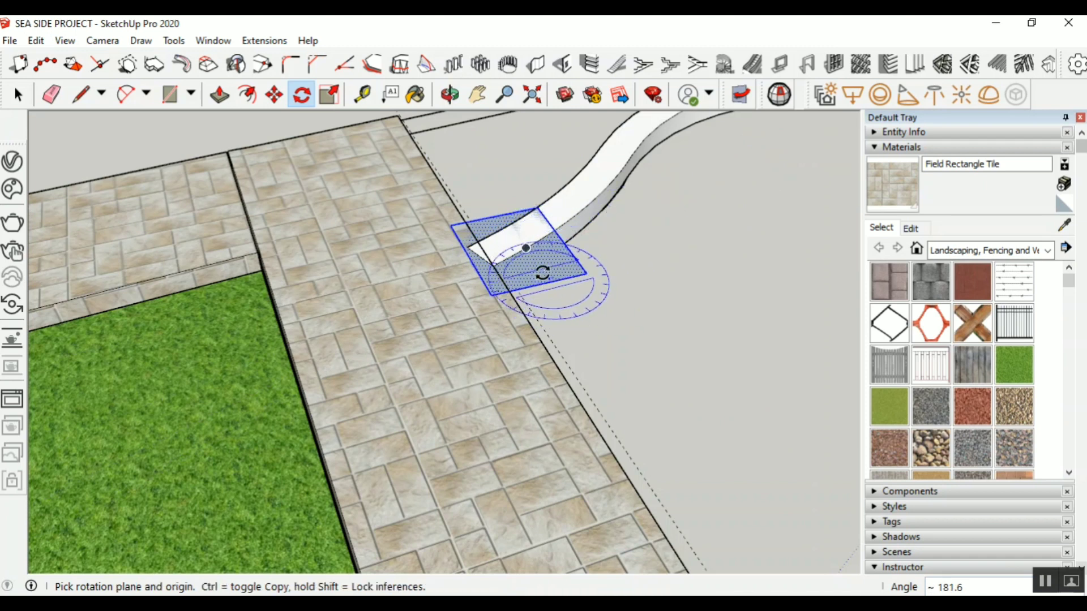
Try to rotate the rectangle about the paving edge and in its own plane to align it with the paving side
{"action": "scroll", "coordinate": [544, 249], "scroll_direction": "up", "scroll_amount": 5}
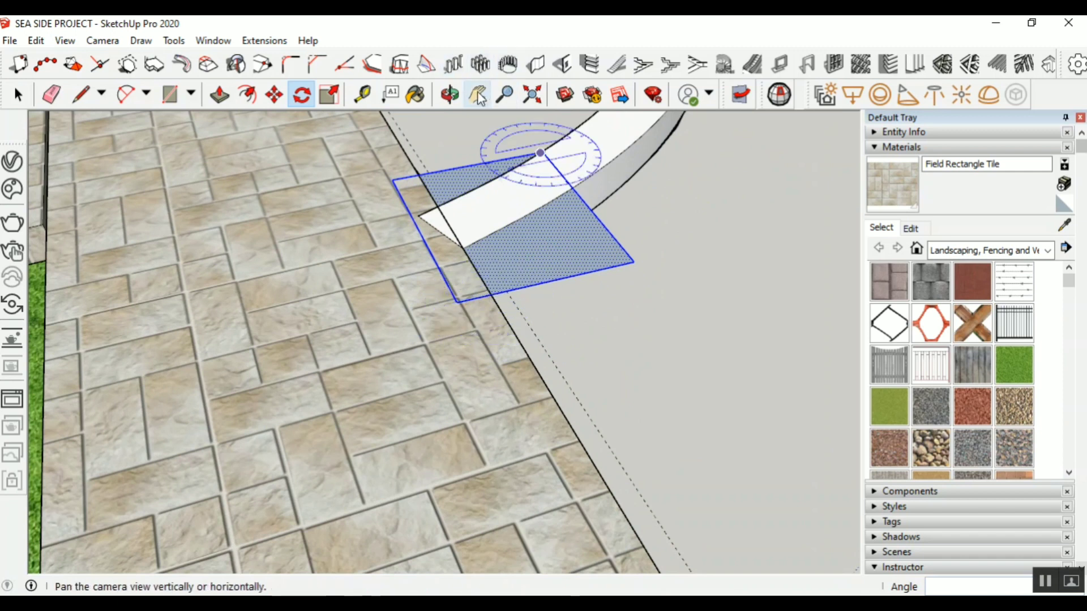
{"action": "left_click", "coordinate": [450, 95]}
{"action": "left_click_drag", "start_coordinate": [490, 288], "coordinate": [261, 271]}
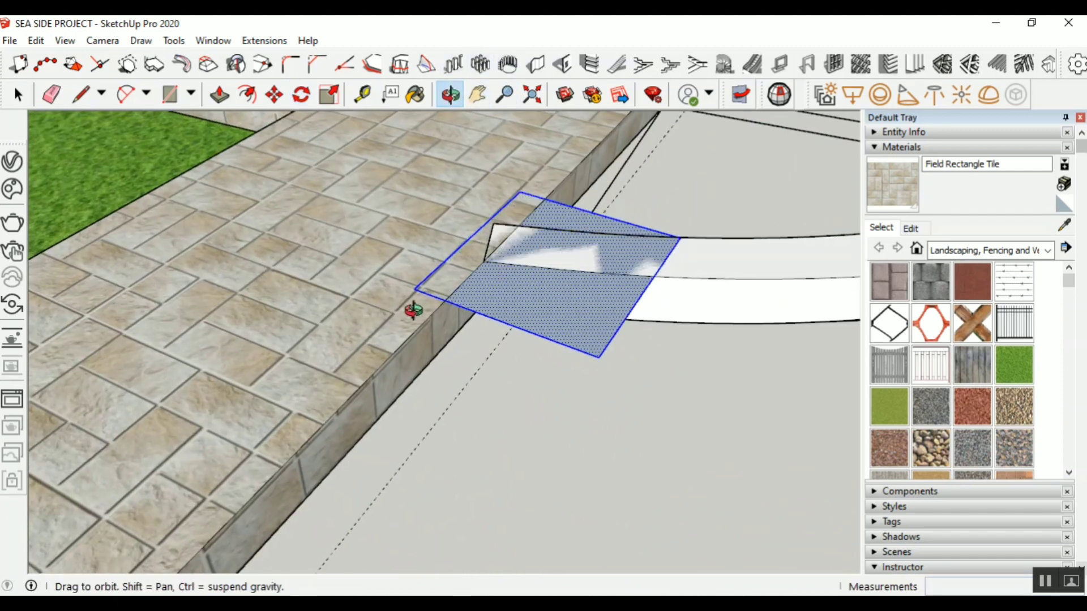
{"action": "left_click", "coordinate": [301, 94]}
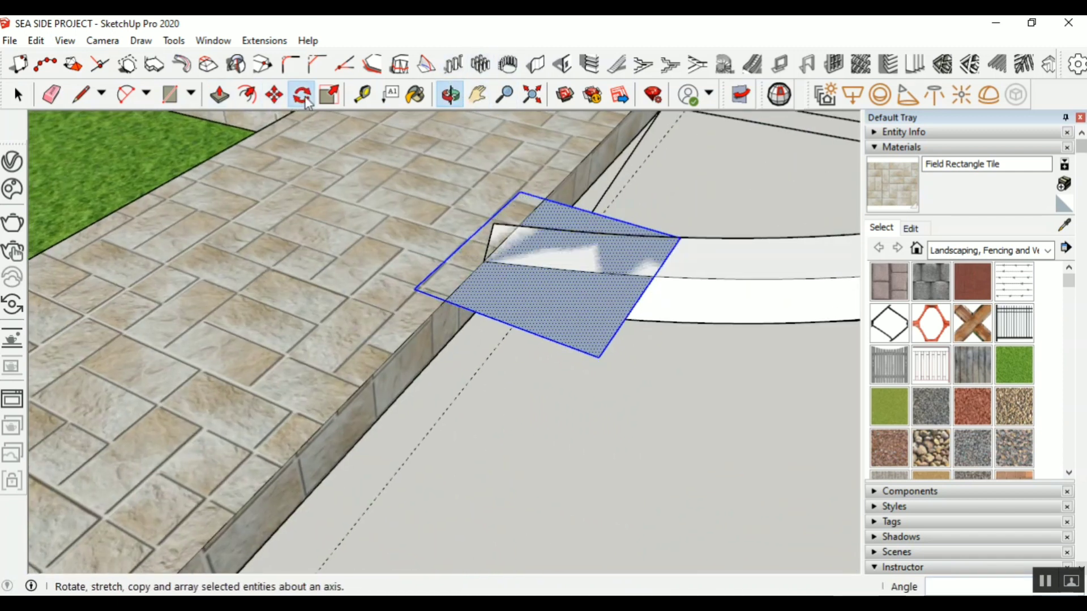
{"action": "left_click", "coordinate": [445, 301]}
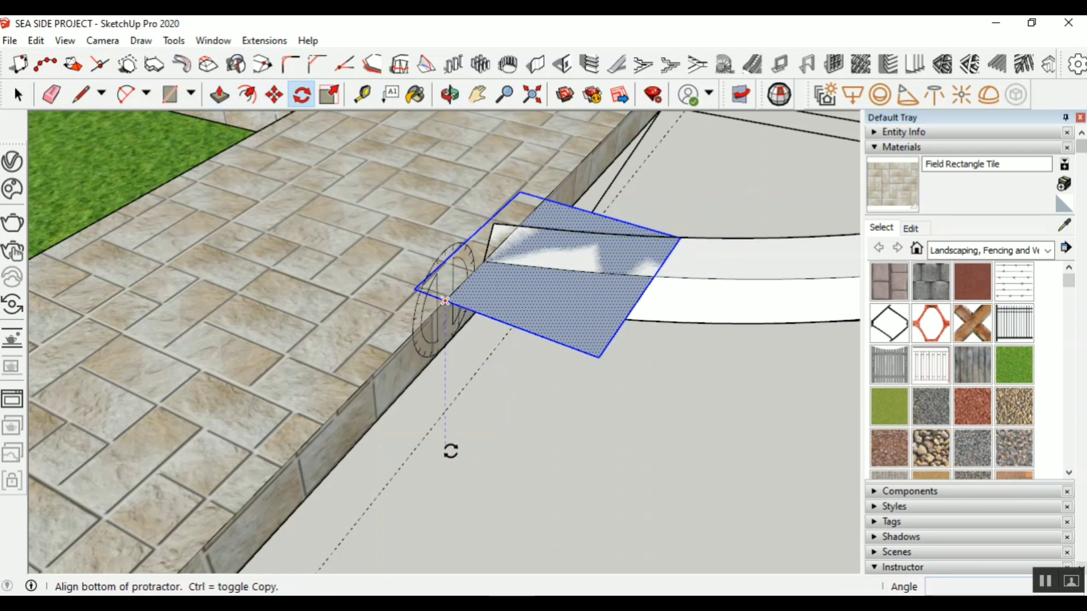
{"action": "left_click", "coordinate": [451, 451]}
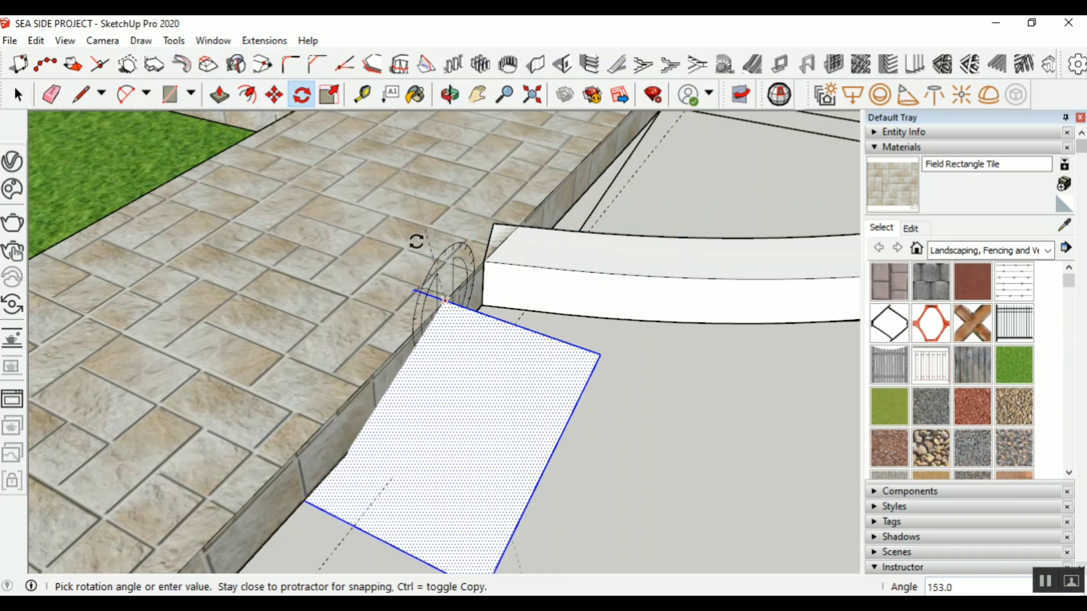
{"action": "left_click", "coordinate": [389, 307]}
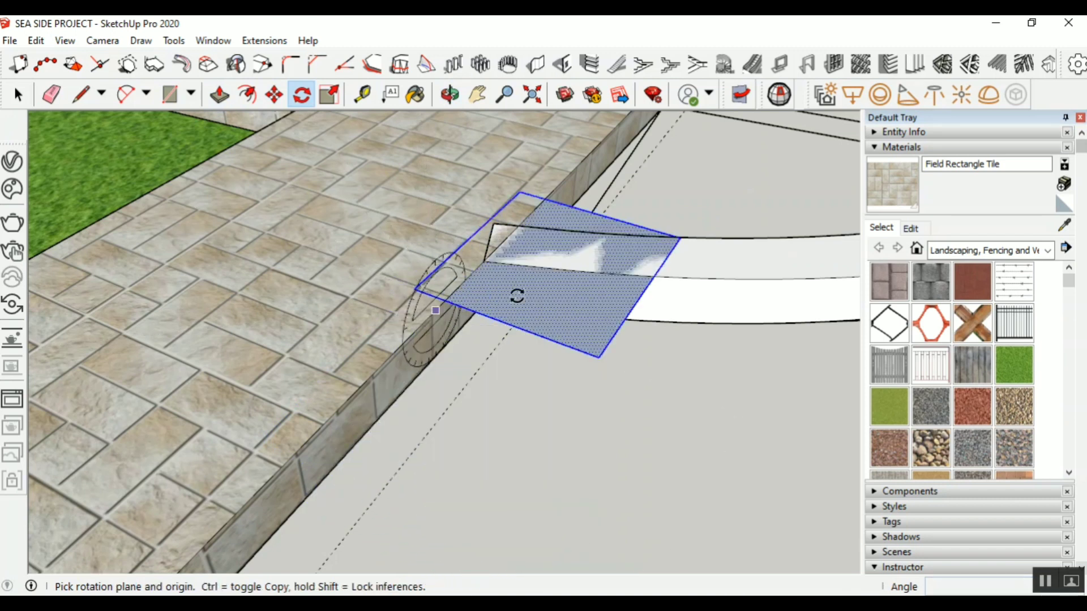
{"action": "left_click", "coordinate": [569, 270]}
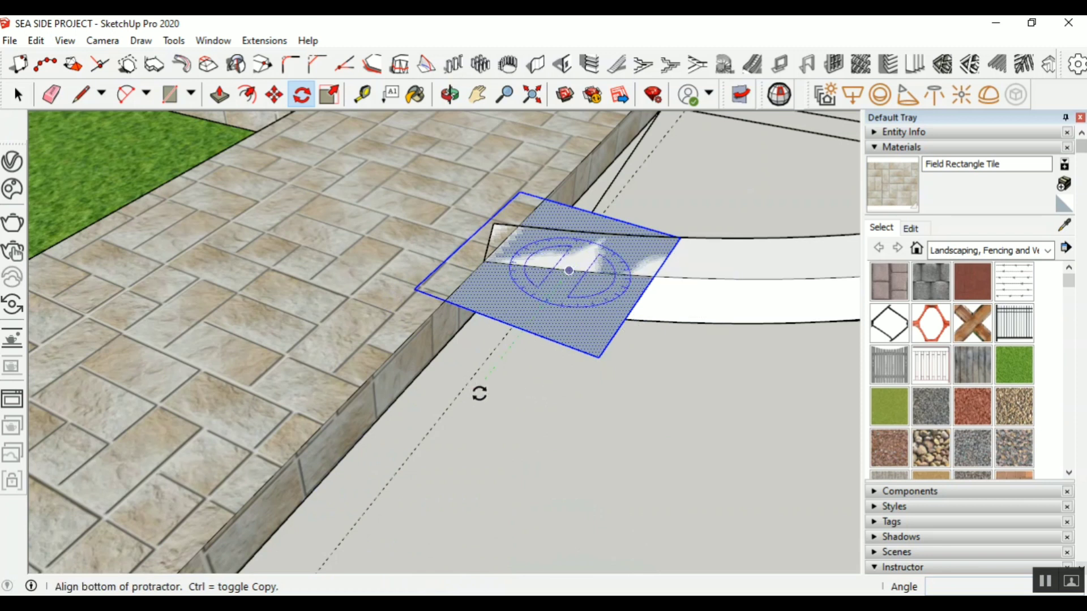
{"action": "left_click", "coordinate": [488, 398]}
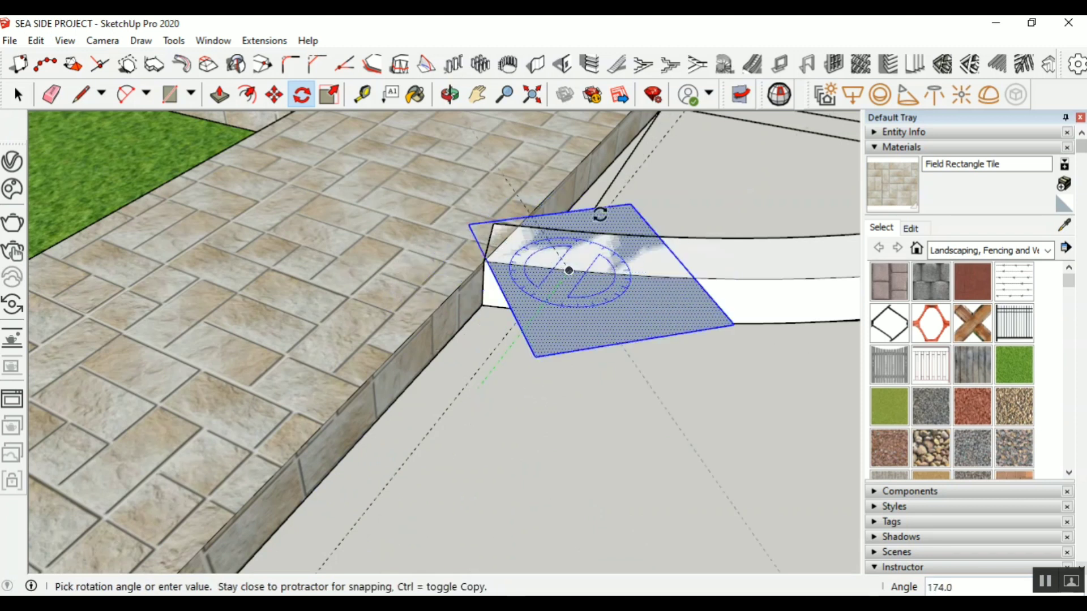
{"action": "left_click", "coordinate": [571, 205]}
{"action": "key", "text": "Escape"}
{"action": "scroll", "coordinate": [576, 359], "scroll_direction": "down", "scroll_amount": 4}
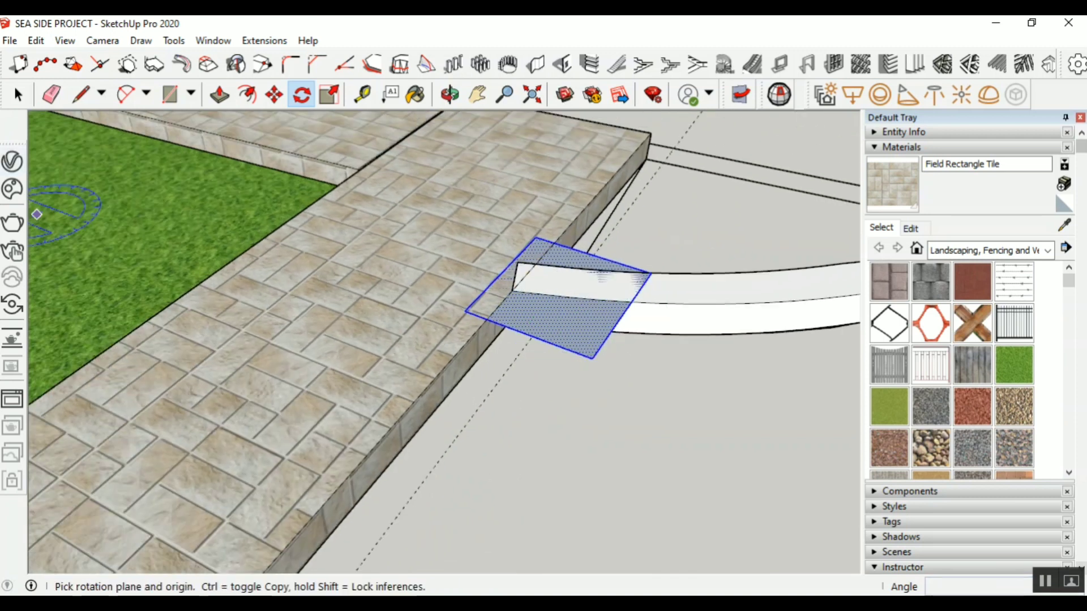
Delete the rectangle lying across the wavy kerb's paving end
{"action": "left_click", "coordinate": [20, 94]}
{"action": "left_click_drag", "start_coordinate": [419, 233], "coordinate": [672, 440]}
{"action": "key", "text": "Delete"}
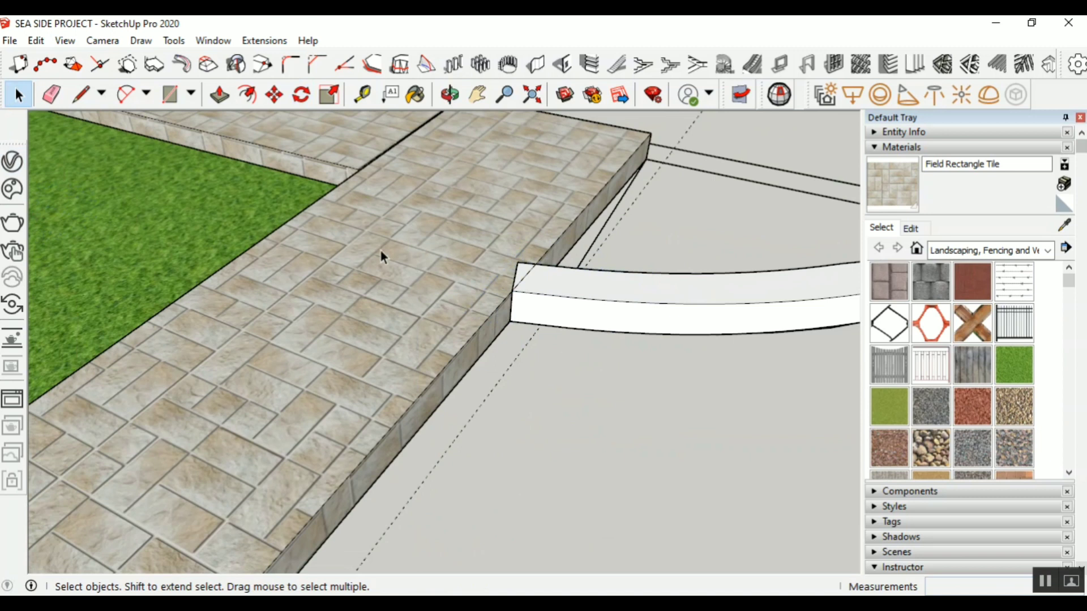
Draw an arc about 1.39 m long with a 0.08 m bulge along the wavy kerb's bottom edge, starting at the paving
{"action": "scroll", "coordinate": [324, 231], "scroll_direction": "down", "scroll_amount": 5}
{"action": "scroll", "coordinate": [483, 280], "scroll_direction": "up", "scroll_amount": 3}
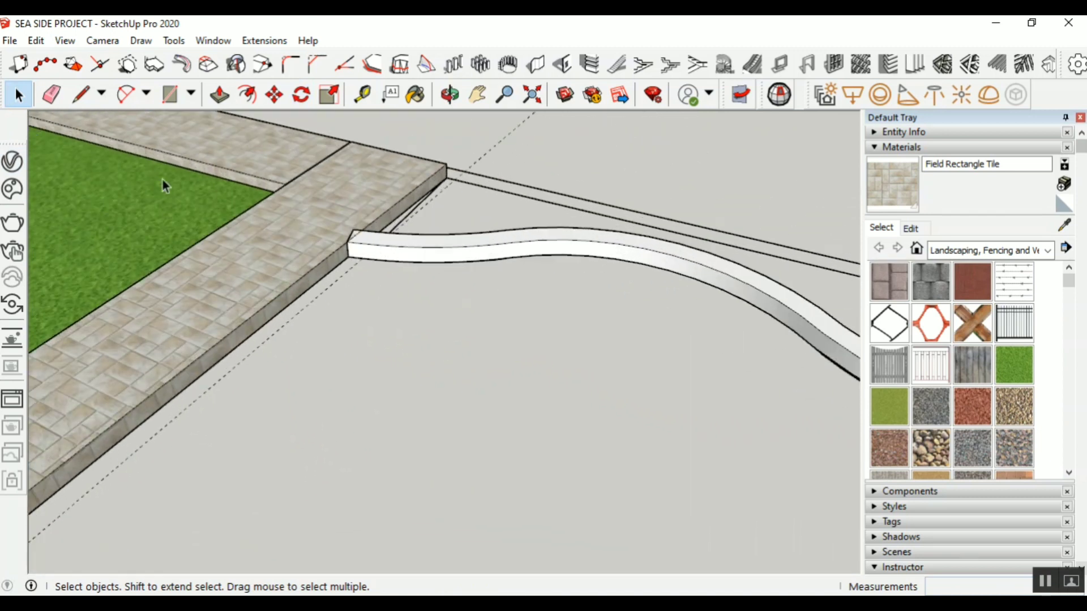
{"action": "left_click", "coordinate": [126, 94]}
{"action": "scroll", "coordinate": [376, 254], "scroll_direction": "up", "scroll_amount": 3}
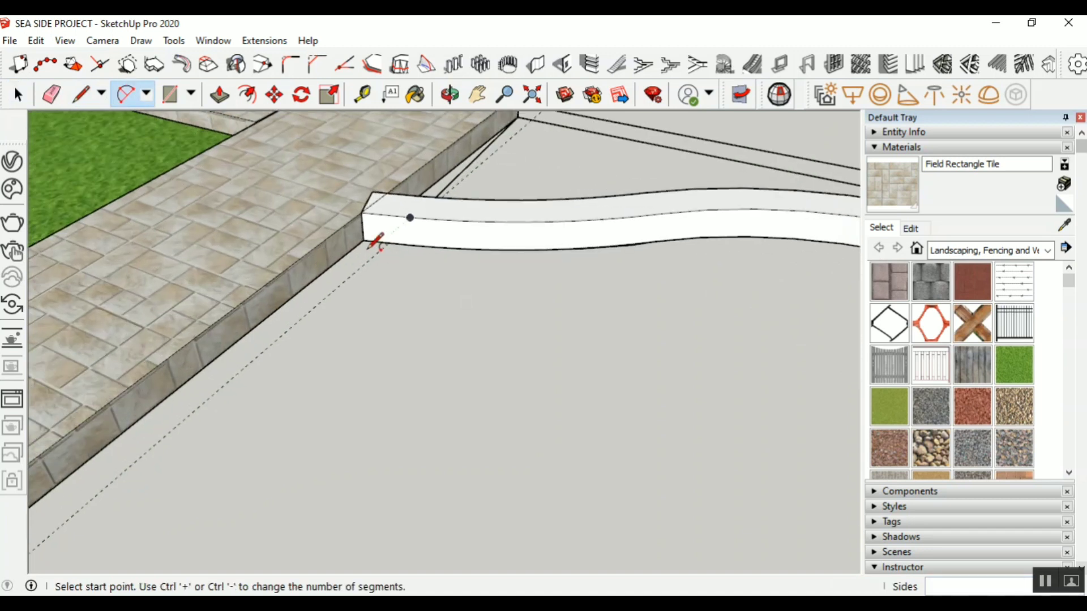
{"action": "left_click", "coordinate": [367, 242]}
{"action": "scroll", "coordinate": [213, 235], "scroll_direction": "down", "scroll_amount": 3}
{"action": "scroll", "coordinate": [317, 241], "scroll_direction": "up", "scroll_amount": 2}
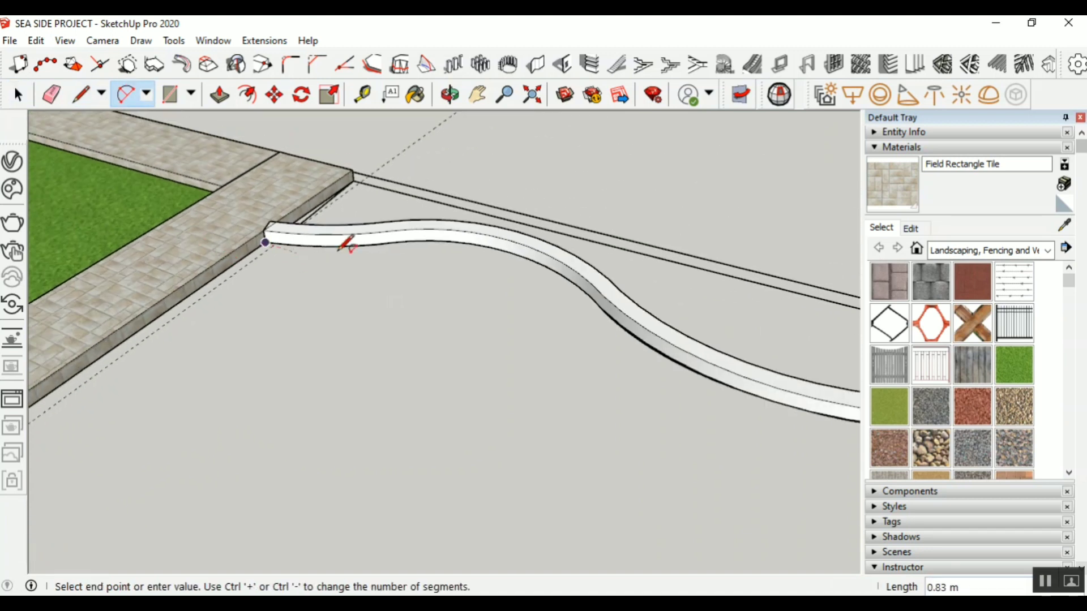
{"action": "scroll", "coordinate": [341, 248], "scroll_direction": "up", "scroll_amount": 2}
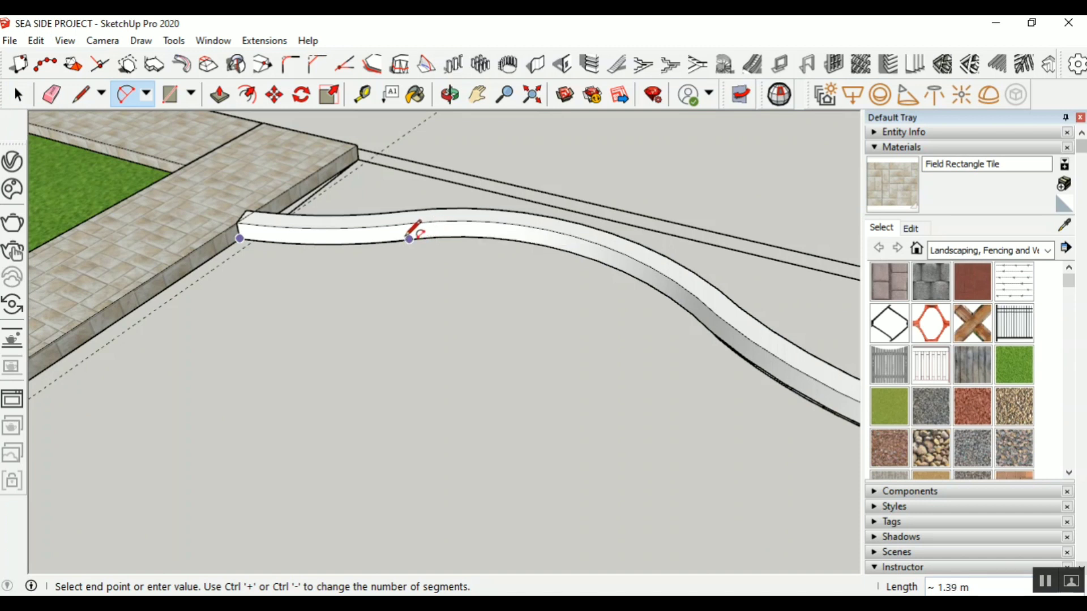
{"action": "left_click", "coordinate": [410, 239]}
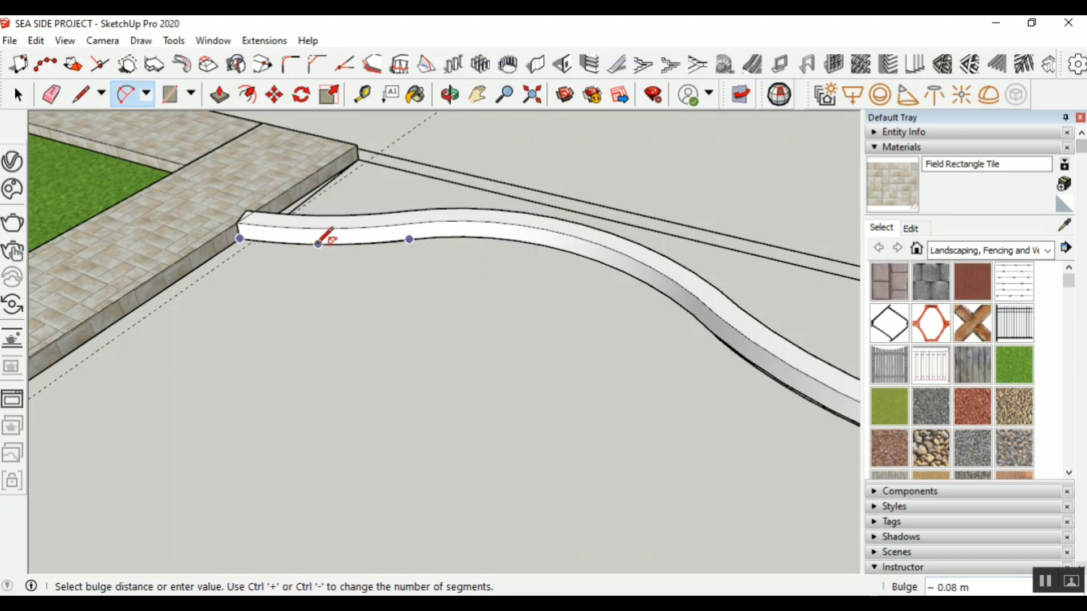
{"action": "left_click", "coordinate": [319, 243]}
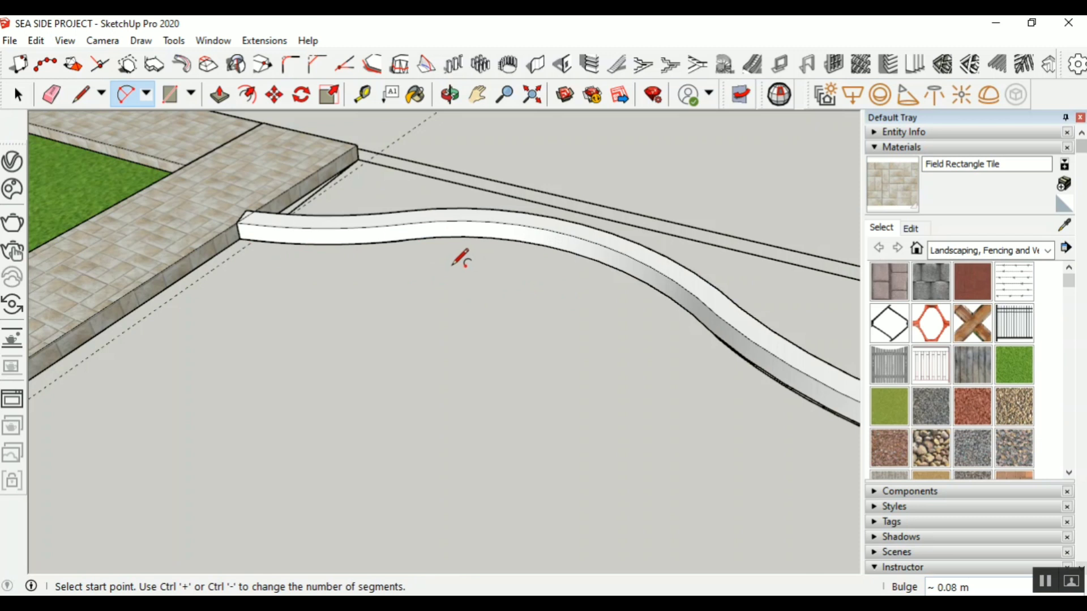
Trace the wavy kerb's second curve with an arc about 2.33 m long along its bottom edge
{"action": "left_click", "coordinate": [396, 242]}
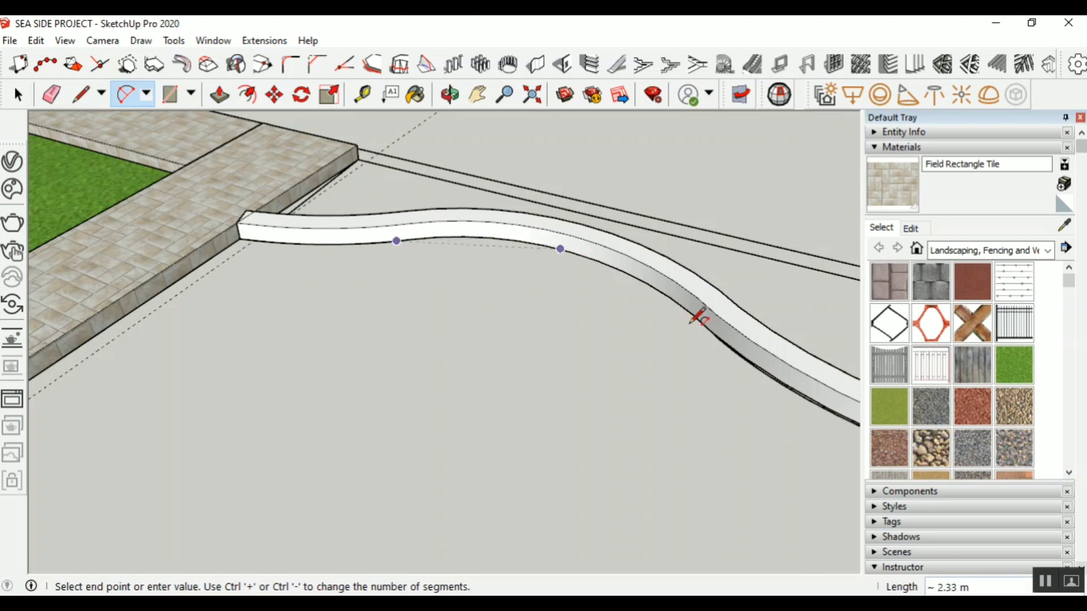
{"action": "scroll", "coordinate": [717, 331], "scroll_direction": "up", "scroll_amount": 3}
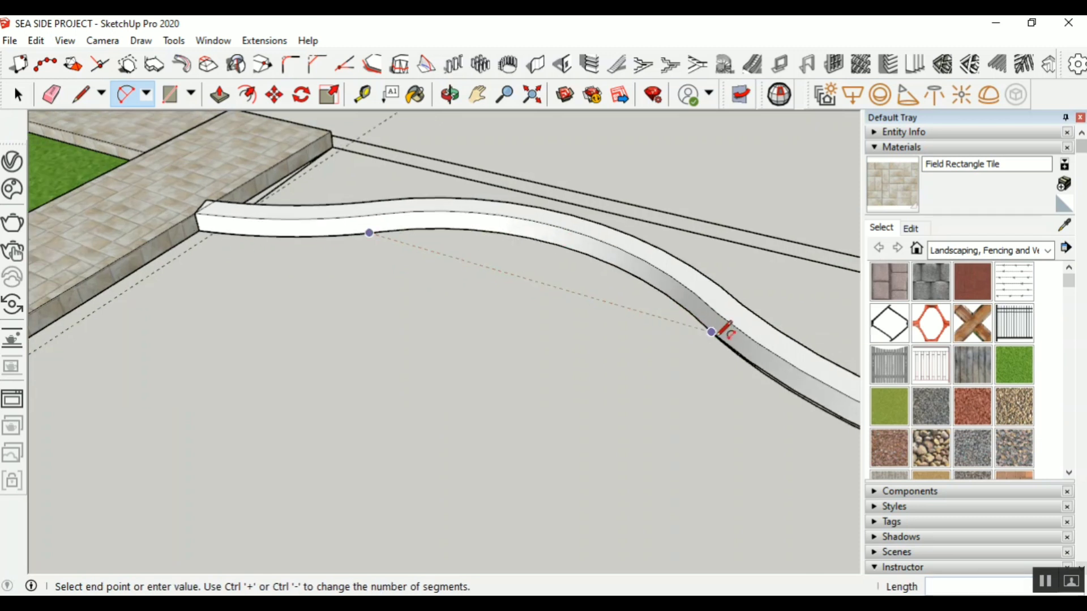
{"action": "left_click", "coordinate": [706, 313]}
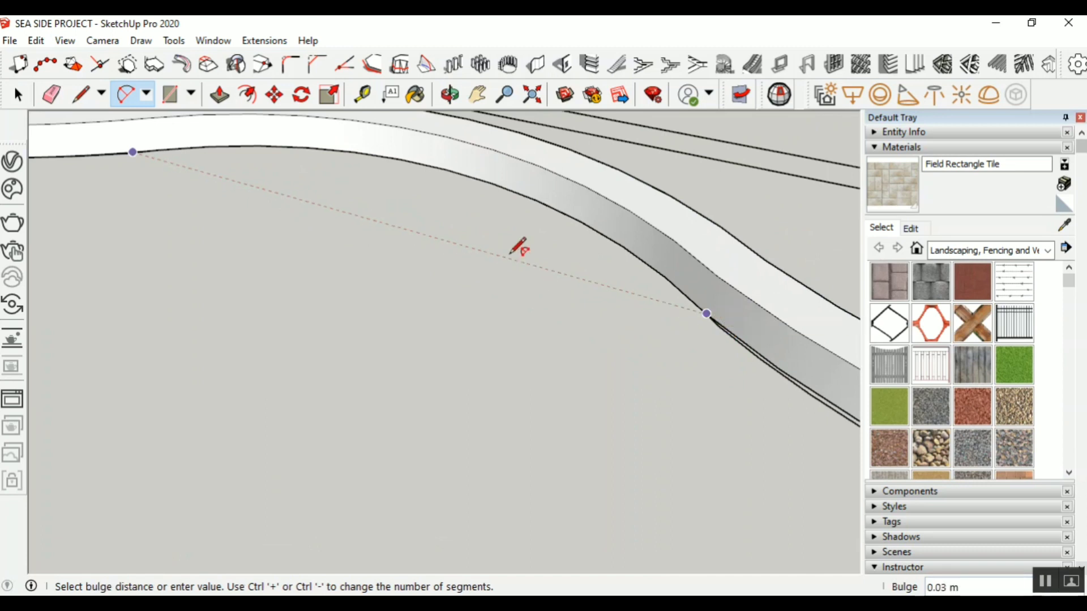
{"action": "left_click", "coordinate": [447, 170]}
{"action": "scroll", "coordinate": [371, 200], "scroll_direction": "down", "scroll_amount": 2}
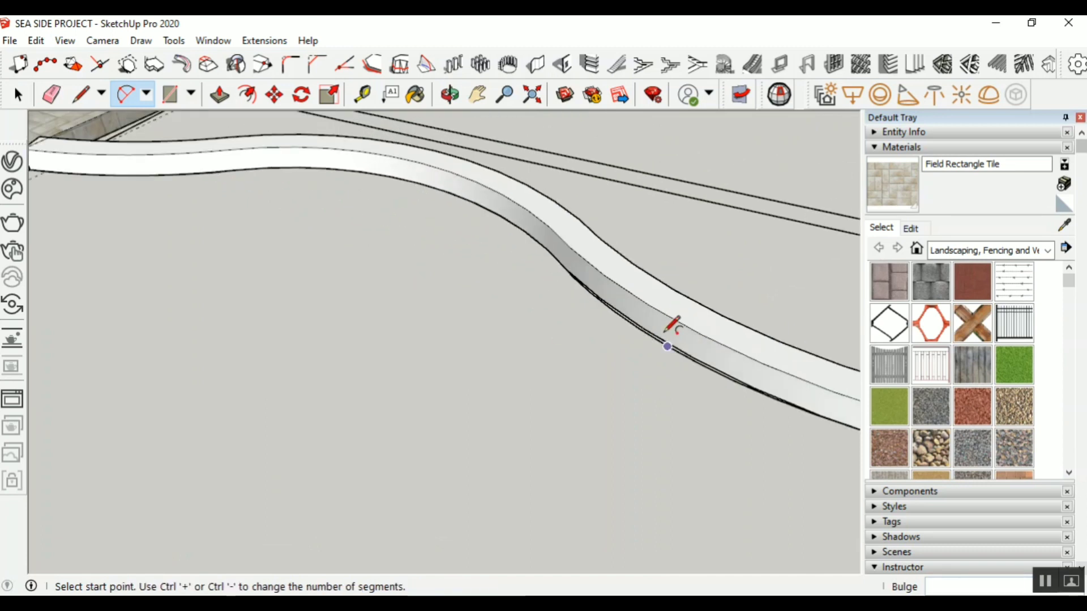
Trace the third curve of the wavy kerb's bottom edge with an arc about 3.39 m long and a 0.56 m bulge
{"action": "left_click", "coordinate": [567, 269]}
{"action": "scroll", "coordinate": [413, 272], "scroll_direction": "down", "scroll_amount": 3}
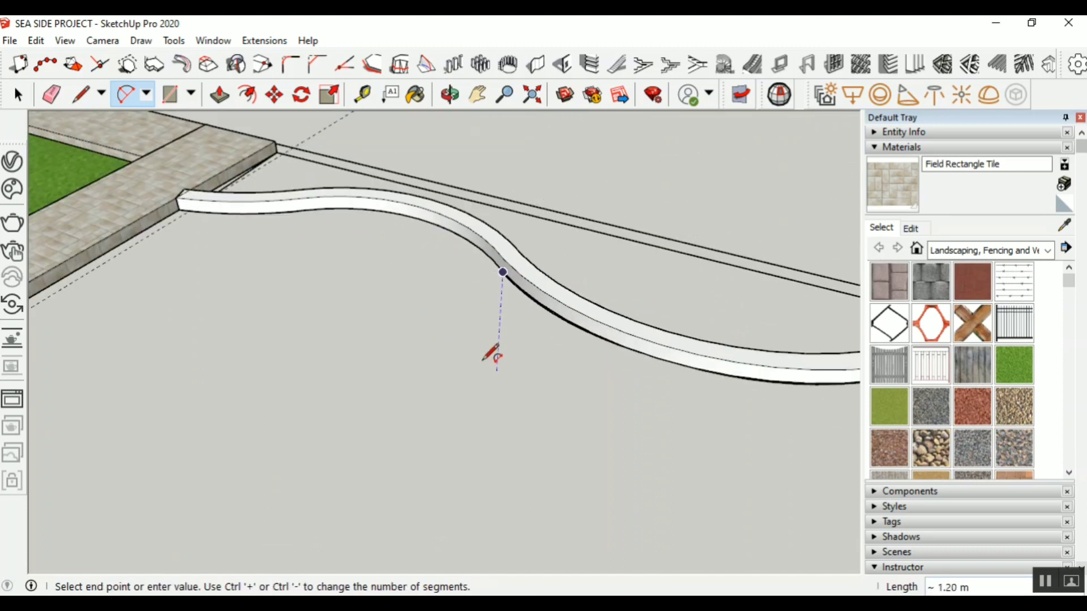
{"action": "scroll", "coordinate": [476, 360], "scroll_direction": "up", "scroll_amount": 1}
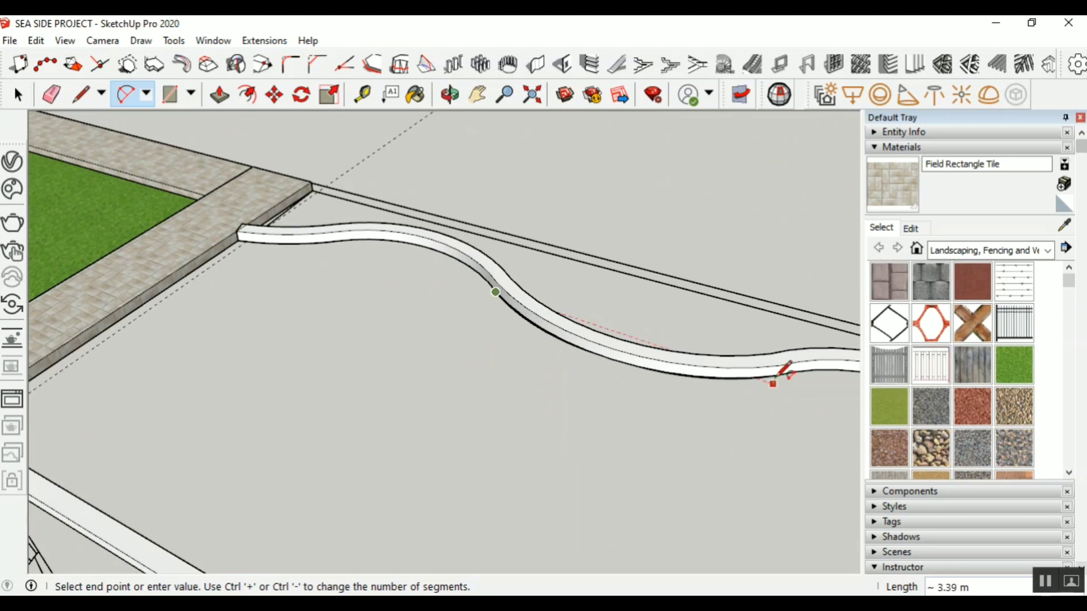
{"action": "scroll", "coordinate": [784, 371], "scroll_direction": "up", "scroll_amount": 3}
{"action": "left_click", "coordinate": [775, 374]}
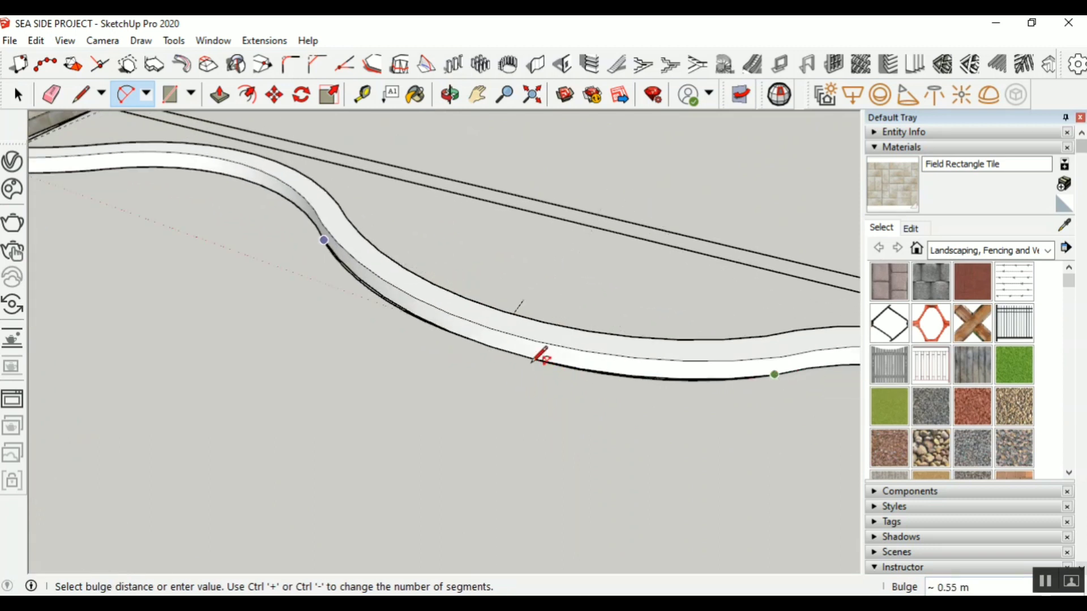
{"action": "scroll", "coordinate": [521, 354], "scroll_direction": "up", "scroll_amount": 1}
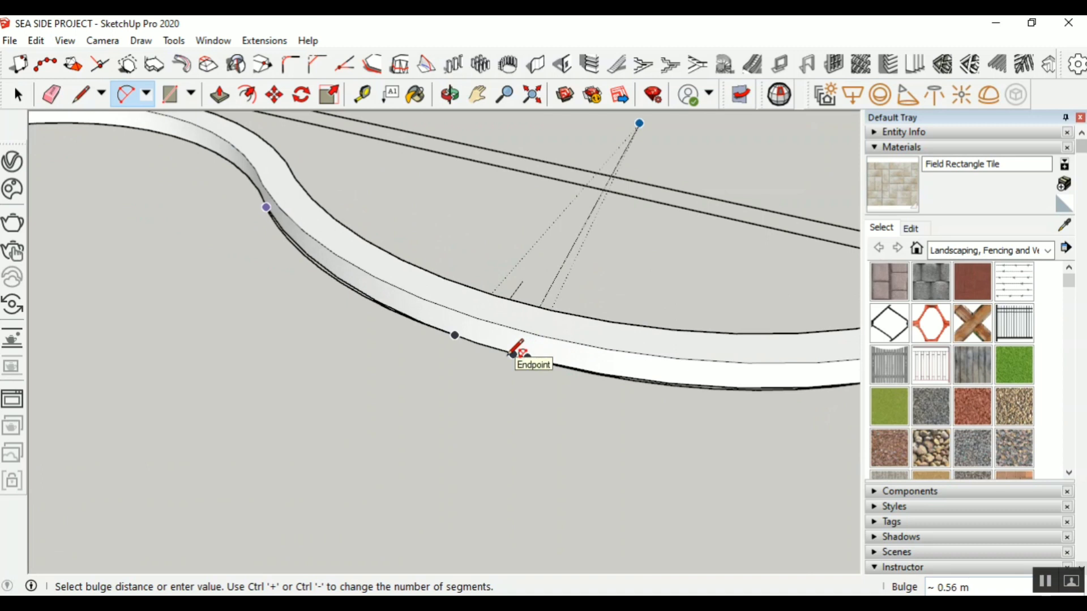
{"action": "left_click", "coordinate": [513, 353]}
{"action": "scroll", "coordinate": [265, 358], "scroll_direction": "down", "scroll_amount": 3}
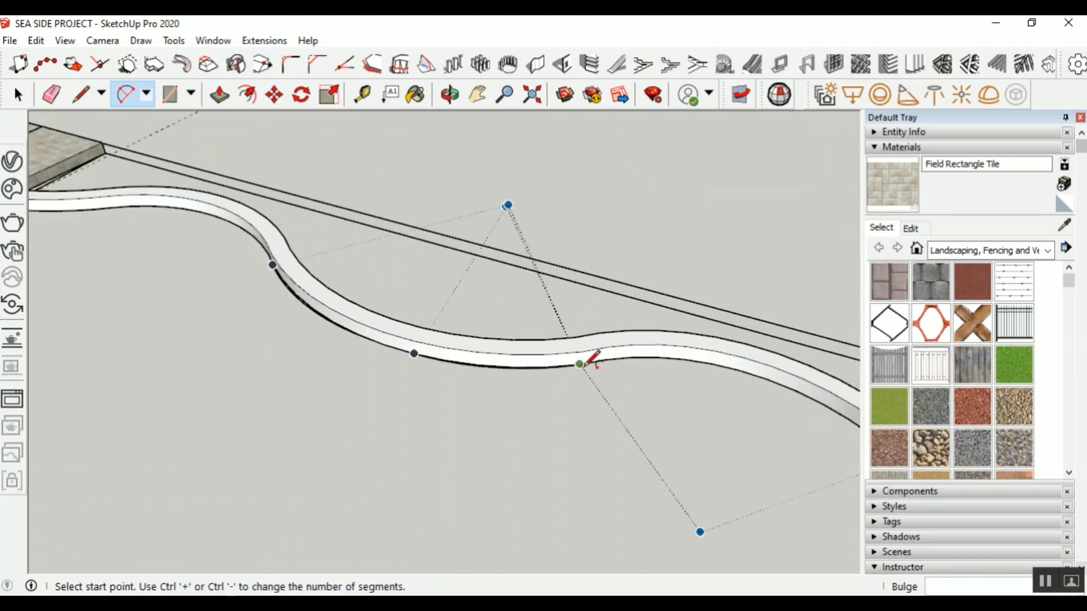
Trace the fourth curve of the wavy kerb's bottom edge with an arc of about 0.45 m bulge
{"action": "left_click", "coordinate": [464, 344]}
{"action": "scroll", "coordinate": [364, 337], "scroll_direction": "down", "scroll_amount": 3}
{"action": "scroll", "coordinate": [364, 338], "scroll_direction": "up", "scroll_amount": 2}
{"action": "scroll", "coordinate": [602, 409], "scroll_direction": "up", "scroll_amount": 2}
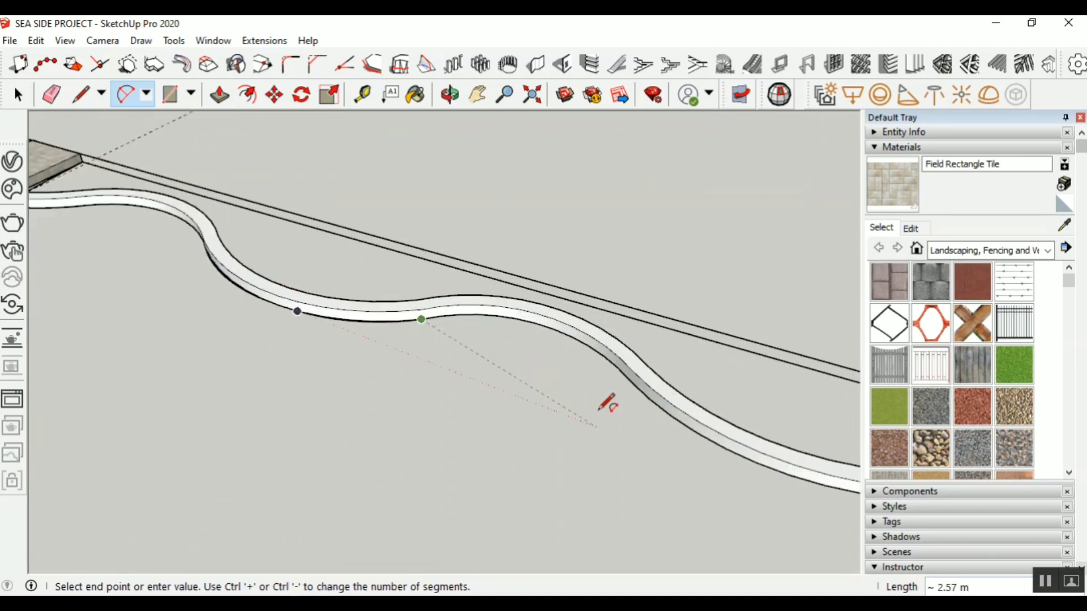
{"action": "left_click", "coordinate": [623, 361]}
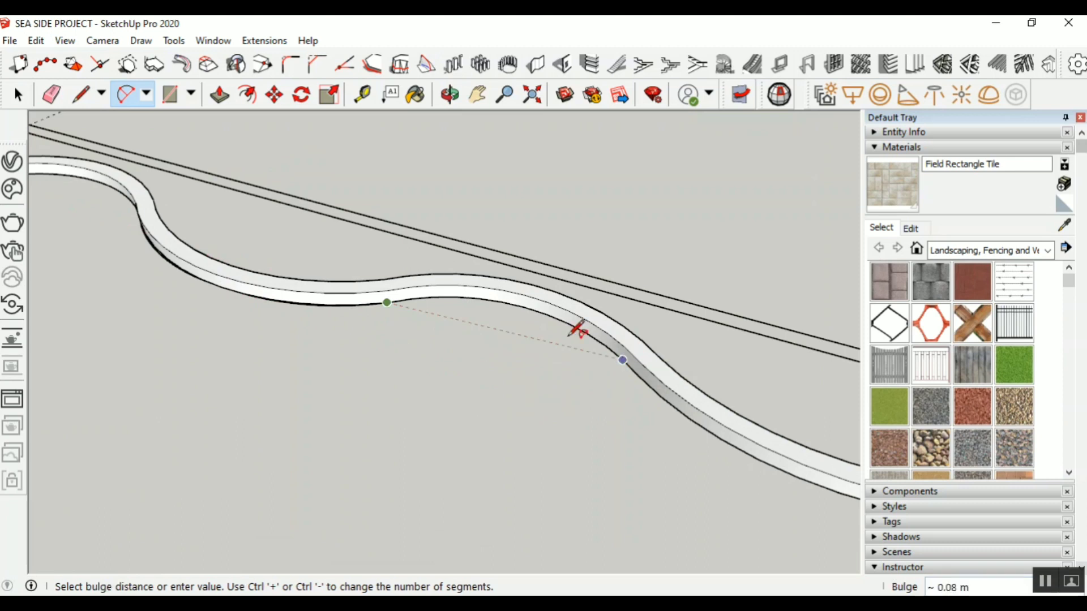
{"action": "left_click", "coordinate": [524, 306]}
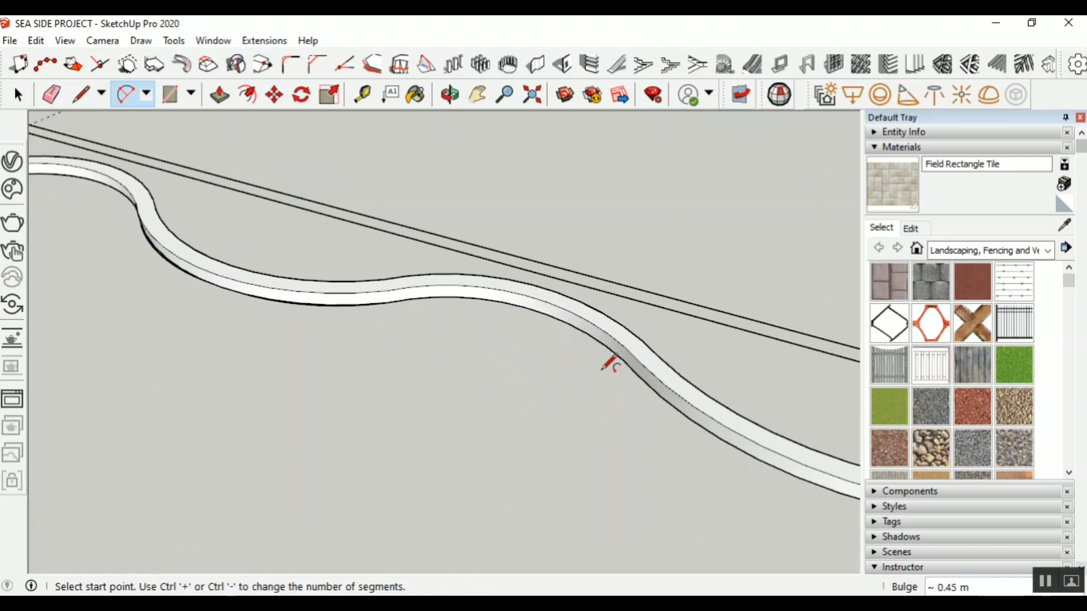
Trace the fifth curve of the wavy kerb's bottom edge with an arc of about 0.63 m bulge
{"action": "left_click", "coordinate": [623, 361]}
{"action": "scroll", "coordinate": [296, 315], "scroll_direction": "down", "scroll_amount": 3}
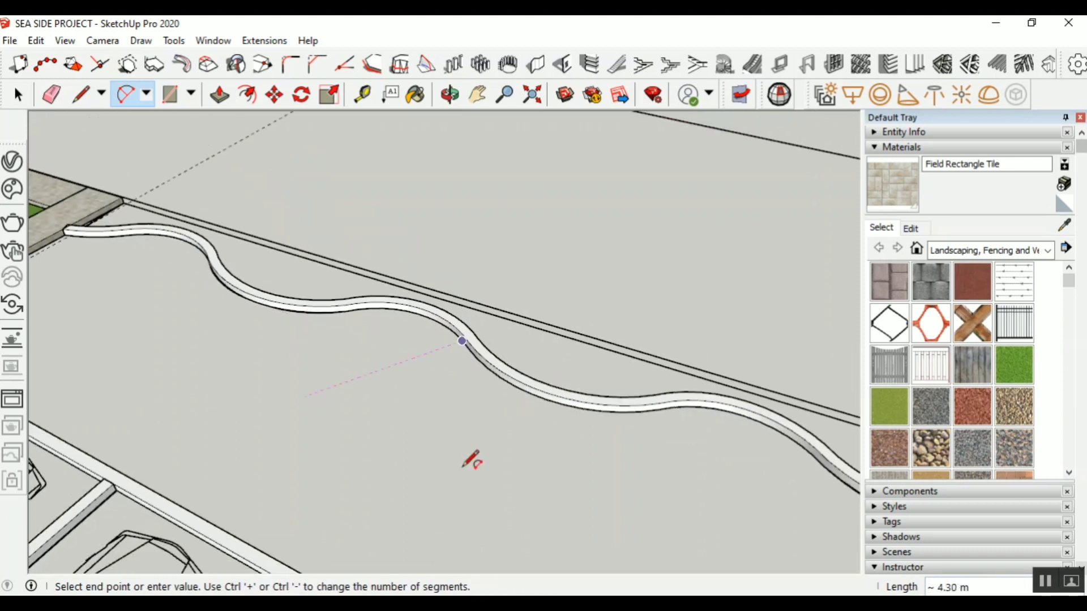
{"action": "scroll", "coordinate": [669, 448], "scroll_direction": "up", "scroll_amount": 3}
{"action": "scroll", "coordinate": [668, 445], "scroll_direction": "up", "scroll_amount": 1}
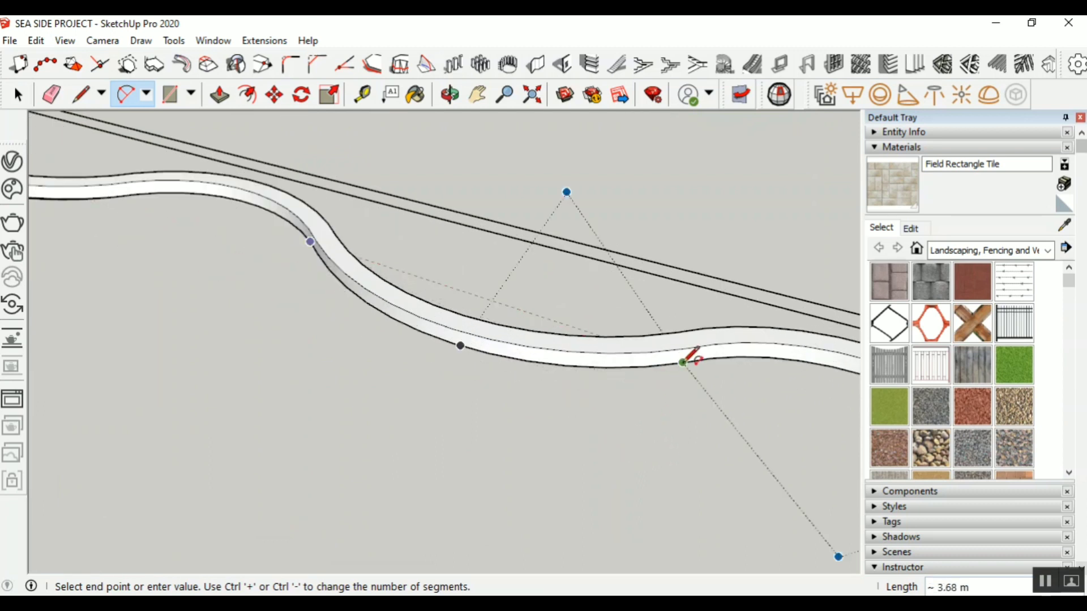
{"action": "left_click", "coordinate": [670, 364]}
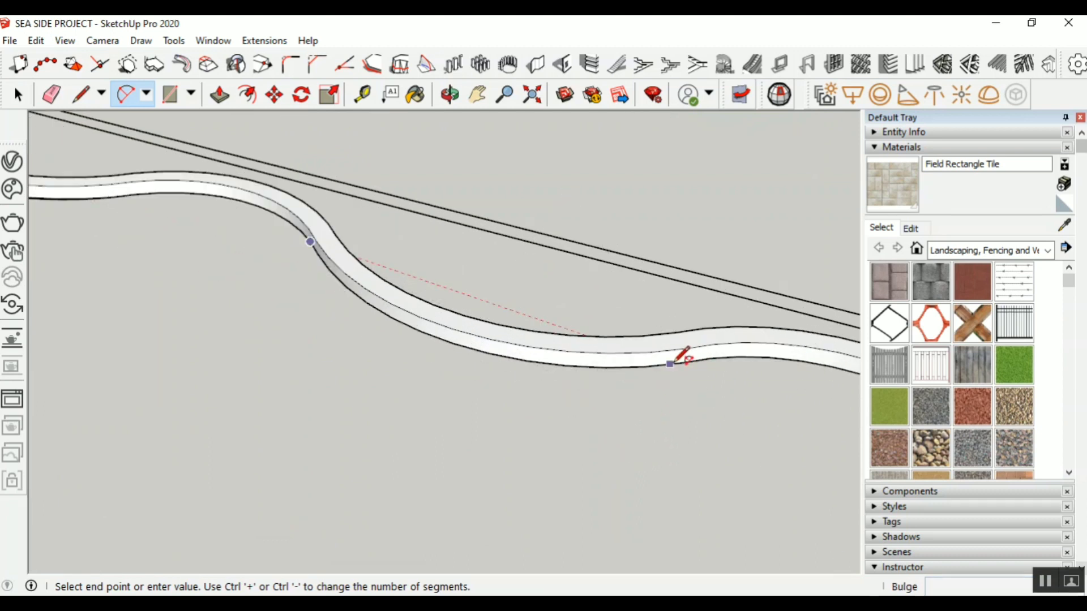
{"action": "left_click", "coordinate": [456, 334]}
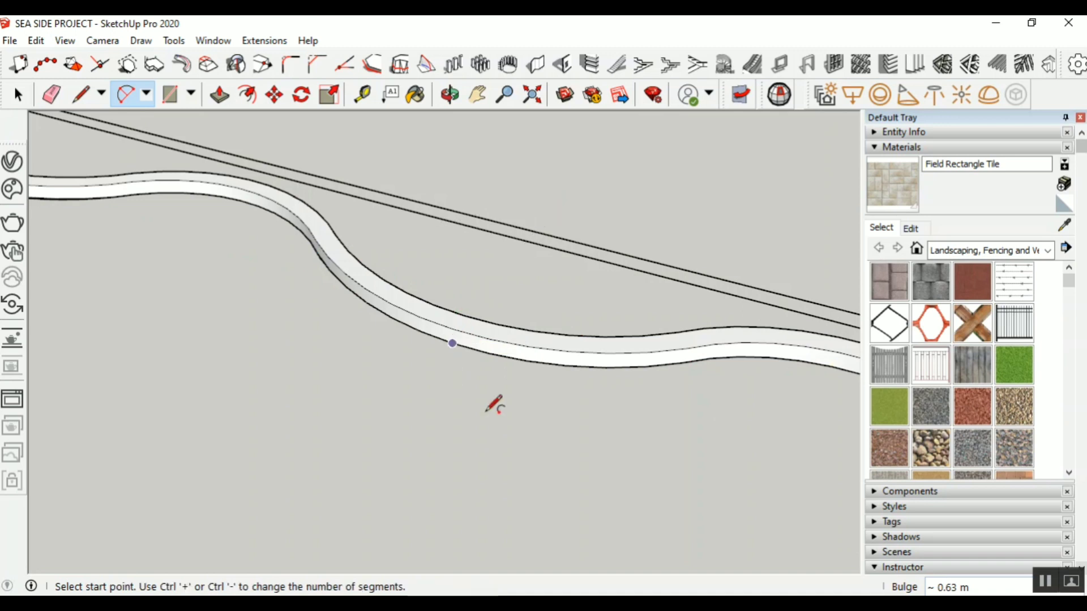
Trace the sixth curve of the kerb's bottom edge with an arc about 2.41 m long and a 0.45 m bulge
{"action": "left_click", "coordinate": [674, 365]}
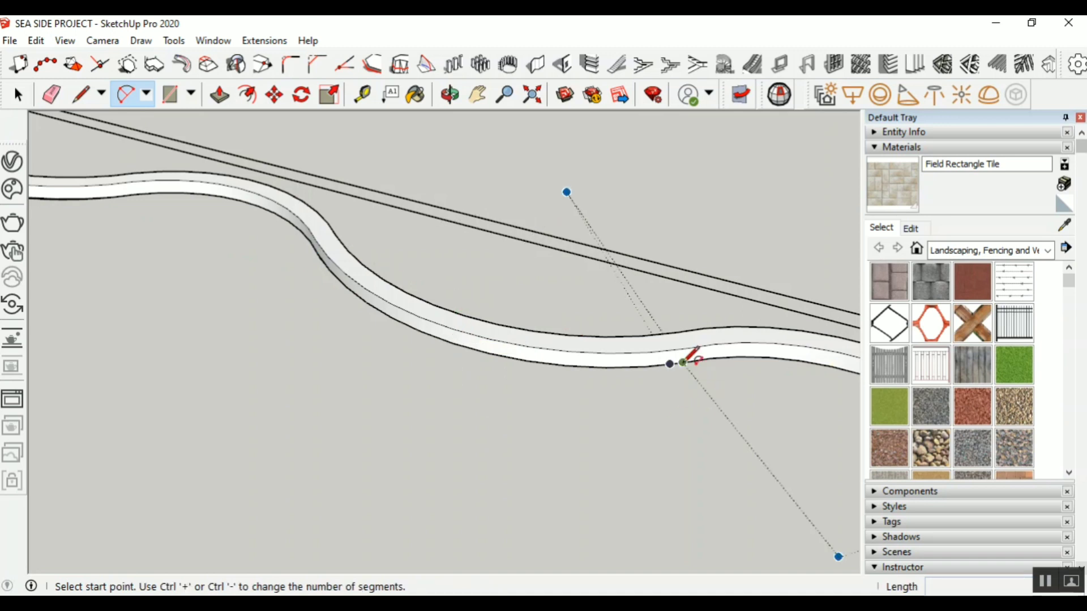
{"action": "scroll", "coordinate": [348, 388], "scroll_direction": "down", "scroll_amount": 1}
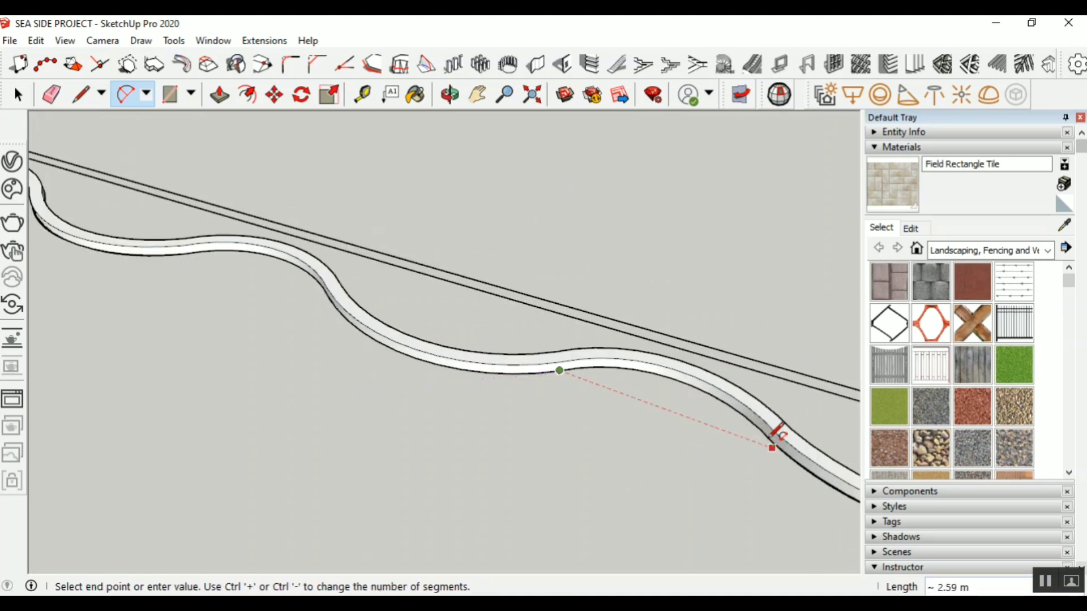
{"action": "scroll", "coordinate": [773, 448], "scroll_direction": "up", "scroll_amount": 2}
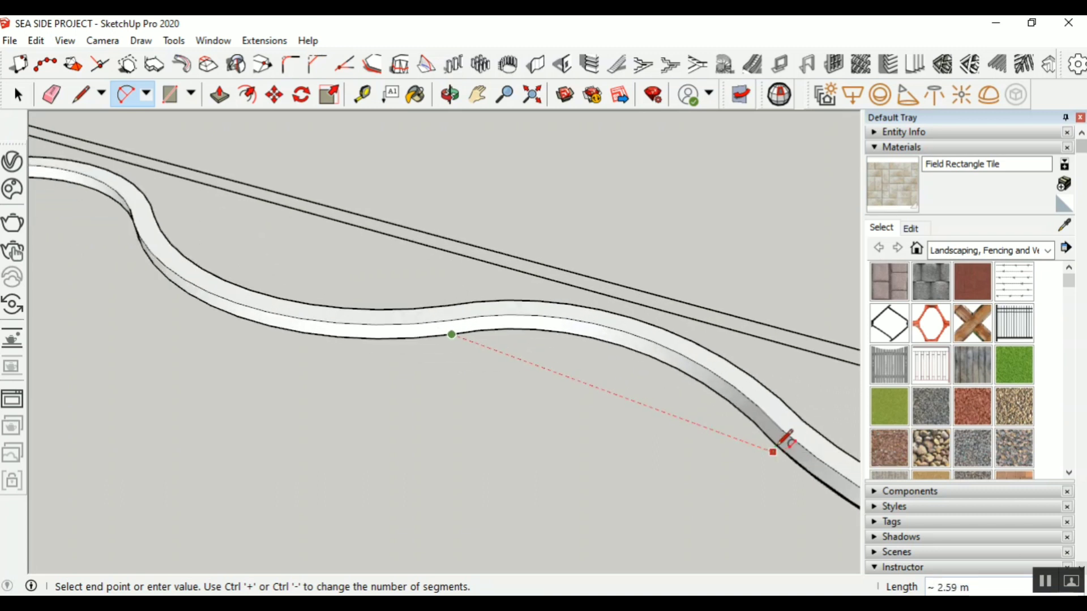
{"action": "scroll", "coordinate": [787, 439], "scroll_direction": "up", "scroll_amount": 1}
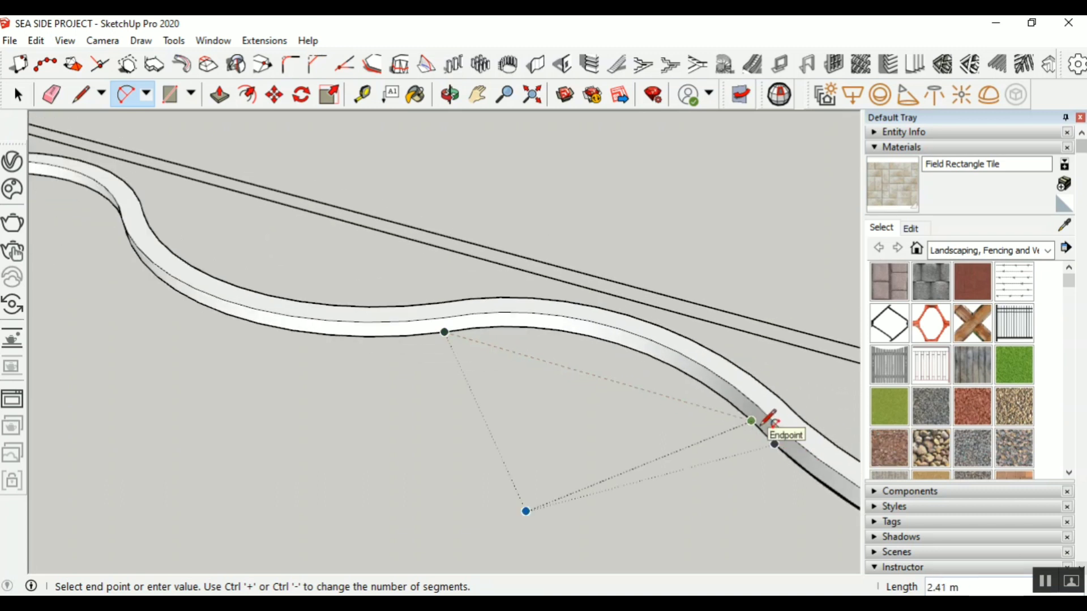
{"action": "left_click", "coordinate": [752, 421]}
{"action": "left_click", "coordinate": [623, 334]}
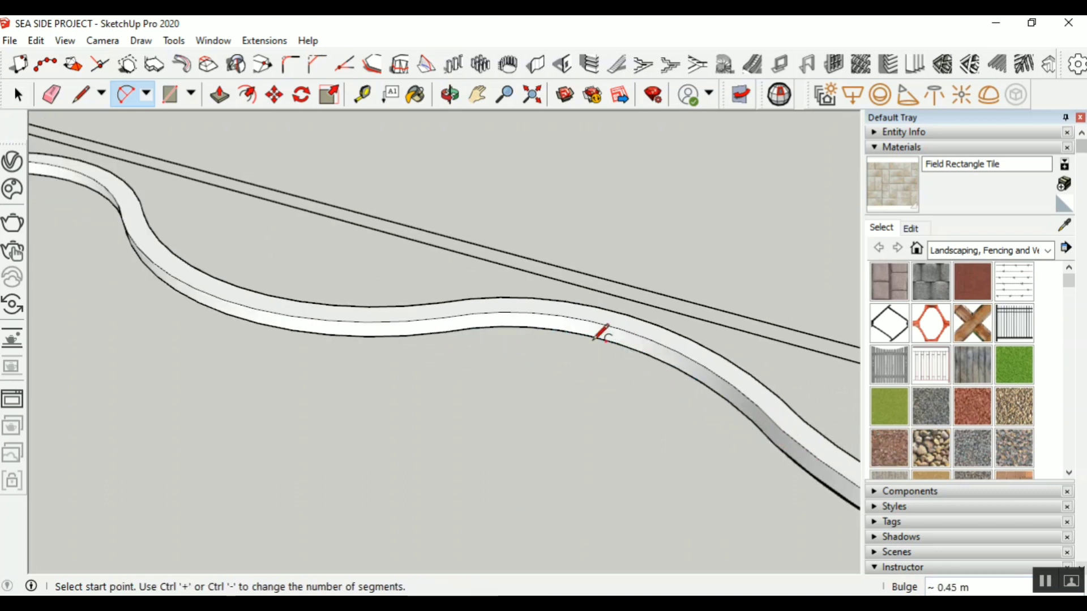
Trace the seventh curve of the wavy kerb's bottom edge with an arc of about 0.65 m bulge
{"action": "scroll", "coordinate": [596, 391], "scroll_direction": "down", "scroll_amount": 1}
{"action": "left_click", "coordinate": [677, 395]}
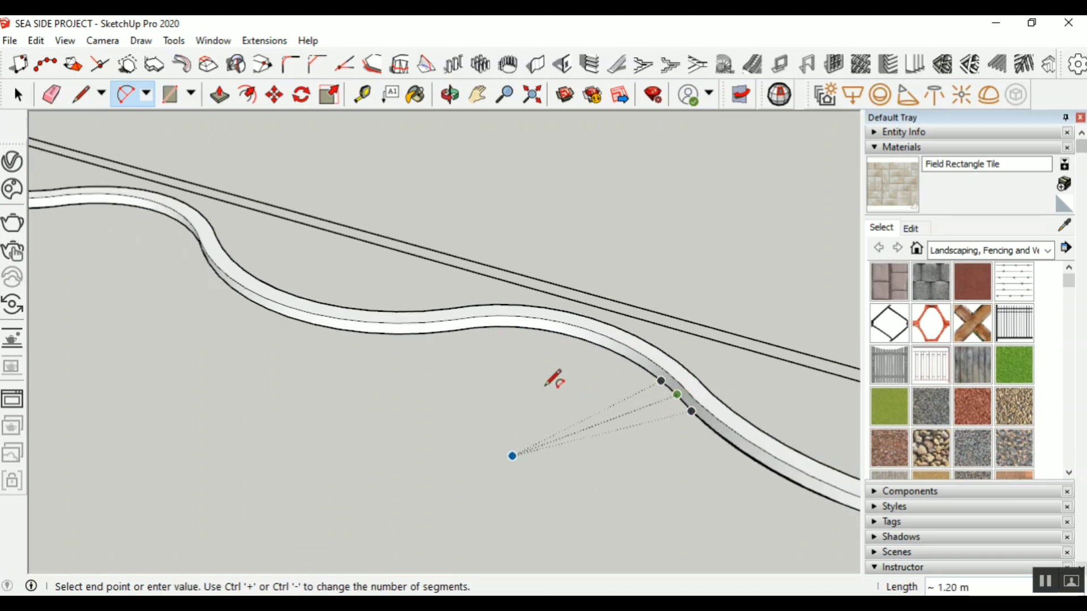
{"action": "scroll", "coordinate": [498, 416], "scroll_direction": "down", "scroll_amount": 1}
{"action": "scroll", "coordinate": [614, 510], "scroll_direction": "down", "scroll_amount": 2}
{"action": "scroll", "coordinate": [784, 504], "scroll_direction": "up", "scroll_amount": 1}
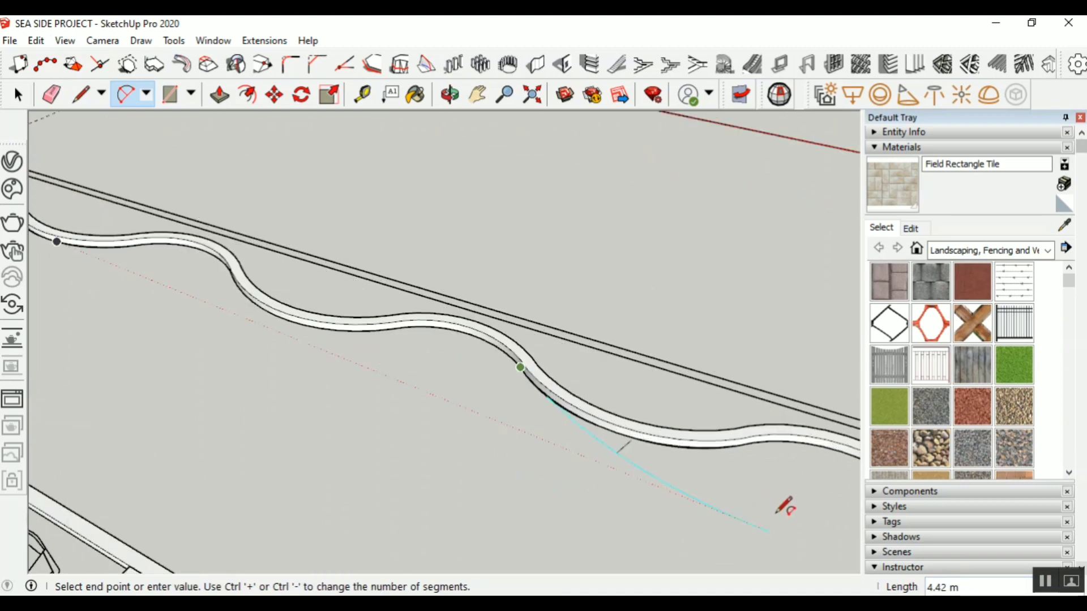
{"action": "scroll", "coordinate": [760, 473], "scroll_direction": "up", "scroll_amount": 1}
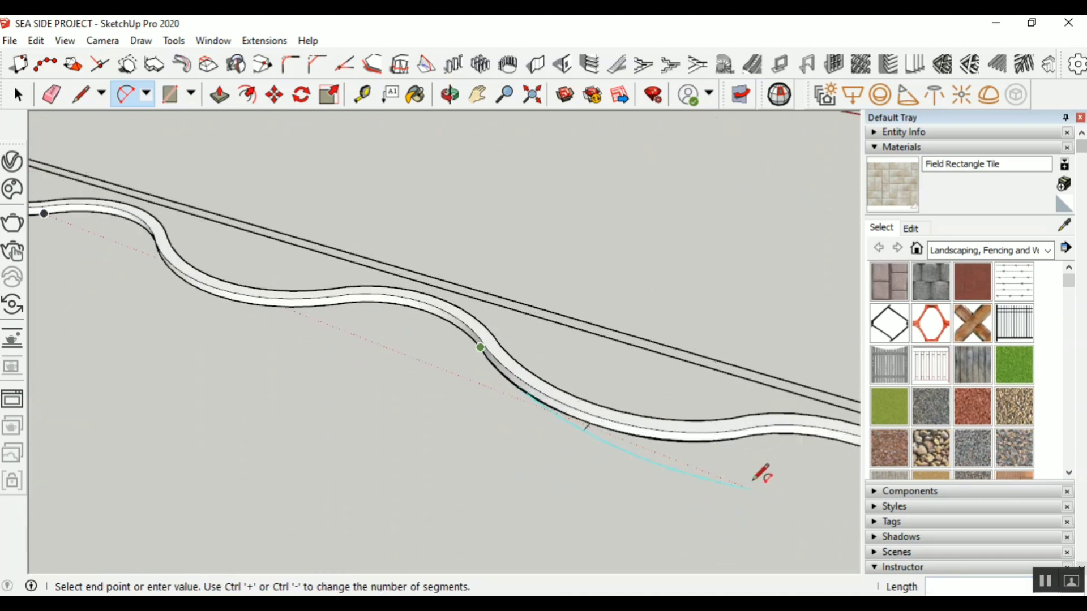
{"action": "left_click", "coordinate": [754, 434]}
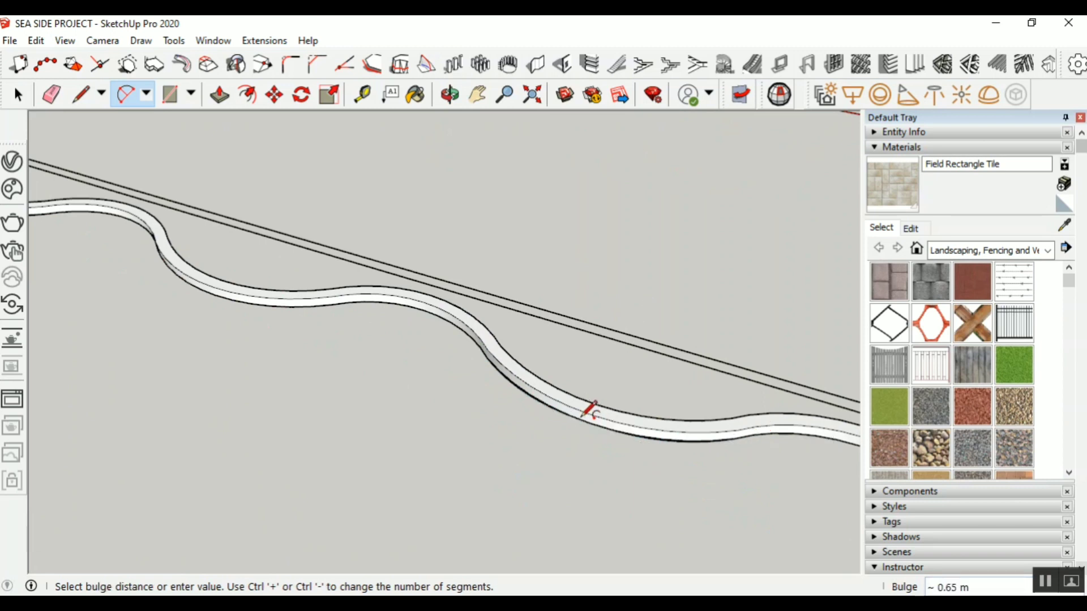
{"action": "left_click", "coordinate": [589, 413]}
{"action": "scroll", "coordinate": [409, 410], "scroll_direction": "down", "scroll_amount": 2}
{"action": "scroll", "coordinate": [637, 424], "scroll_direction": "up", "scroll_amount": 2}
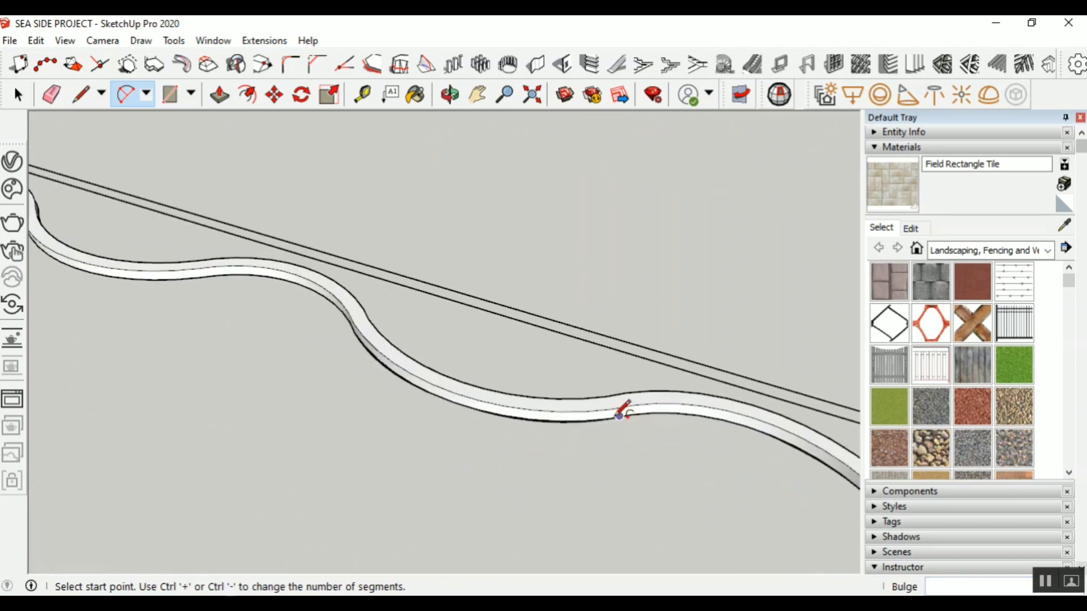
{"action": "left_click", "coordinate": [610, 418]}
{"action": "scroll", "coordinate": [610, 417], "scroll_direction": "down", "scroll_amount": 6}
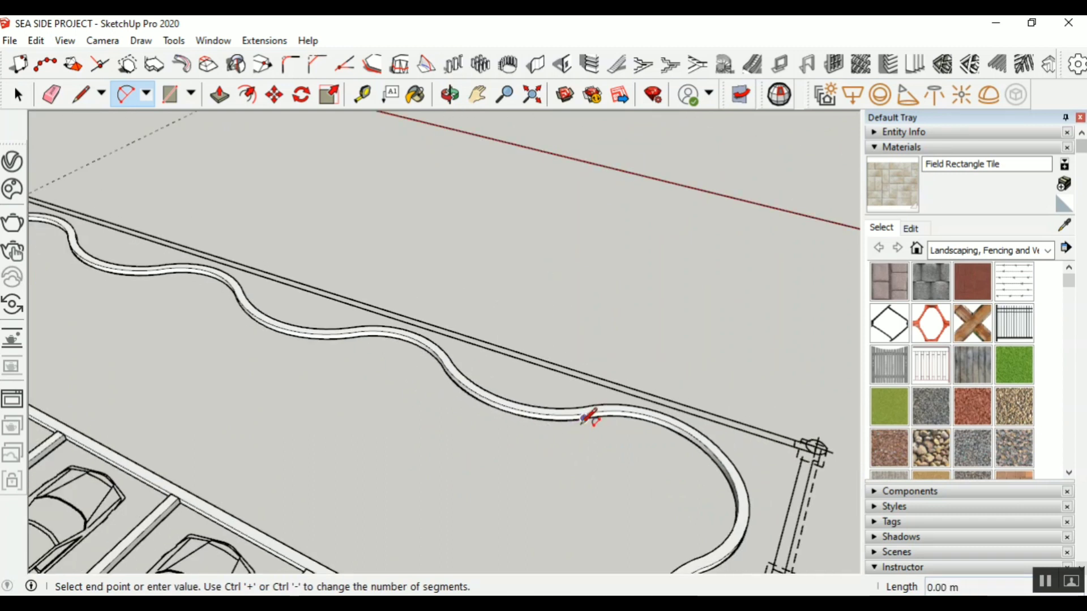
{"action": "scroll", "coordinate": [670, 487], "scroll_direction": "up", "scroll_amount": 5}
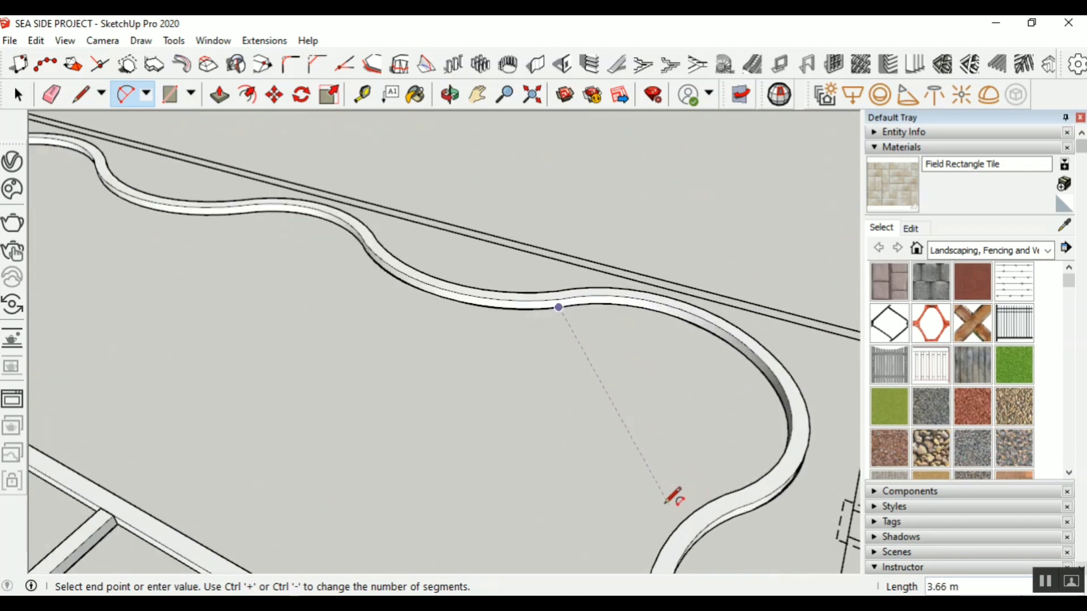
{"action": "key", "text": "Escape"}
Try to trace the kerb's large end curve with a single arc of about 1.75 m bulge along its bottom edge
{"action": "left_click", "coordinate": [450, 94]}
{"action": "left_click_drag", "start_coordinate": [390, 442], "coordinate": [556, 443]}
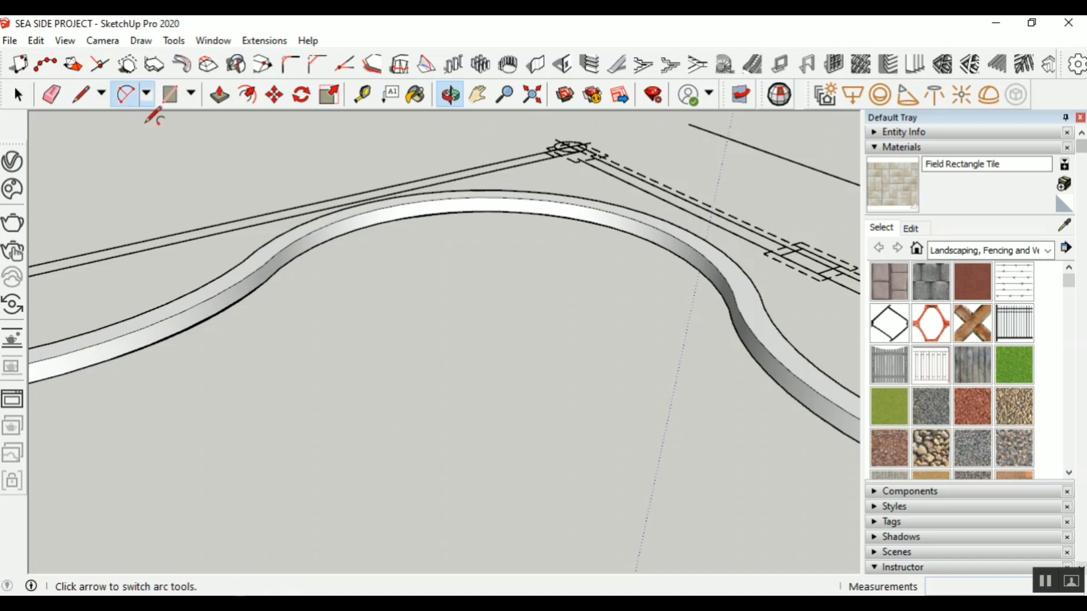
{"action": "left_click", "coordinate": [125, 94]}
{"action": "left_click", "coordinate": [265, 282]}
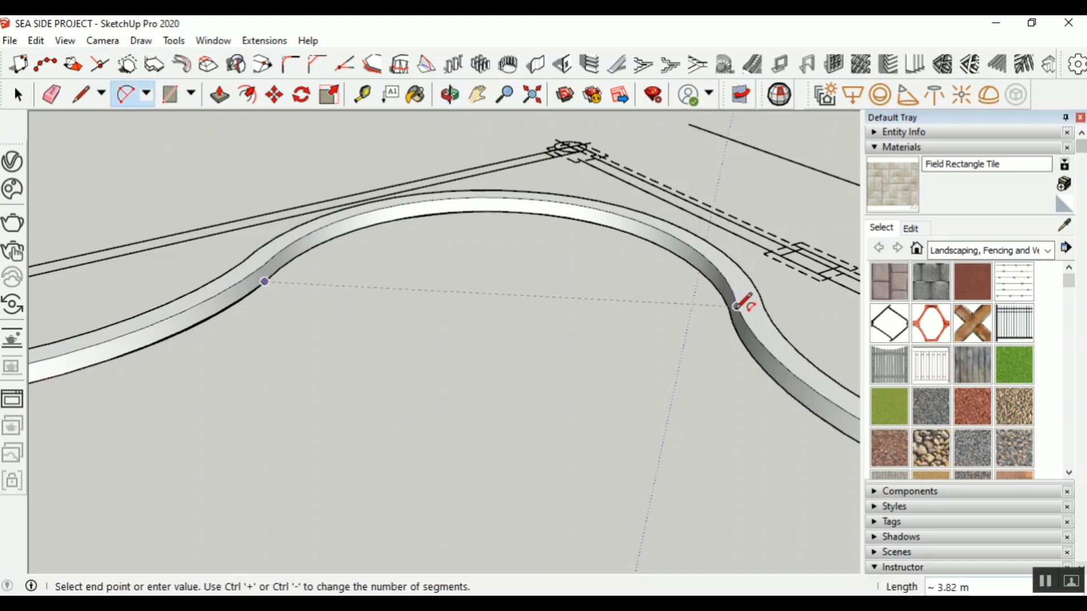
{"action": "scroll", "coordinate": [734, 305], "scroll_direction": "up", "scroll_amount": 2}
{"action": "left_click", "coordinate": [730, 308]}
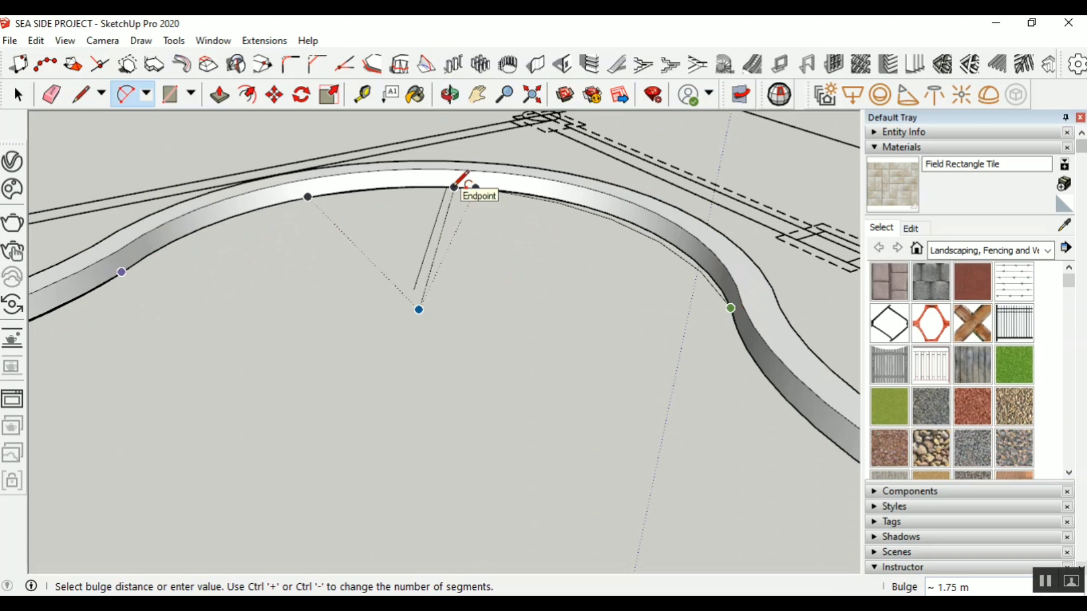
{"action": "left_click", "coordinate": [455, 186]}
Try the large end curve's arc again, starting it slightly farther along the kerb's bottom edge
{"action": "left_click", "coordinate": [146, 255]}
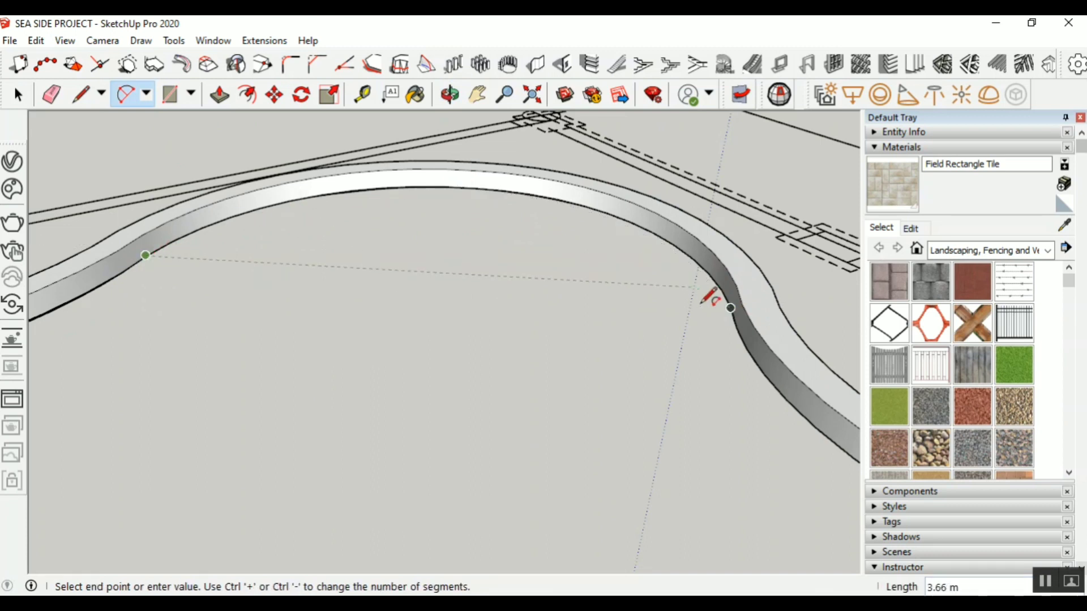
{"action": "left_click", "coordinate": [730, 308]}
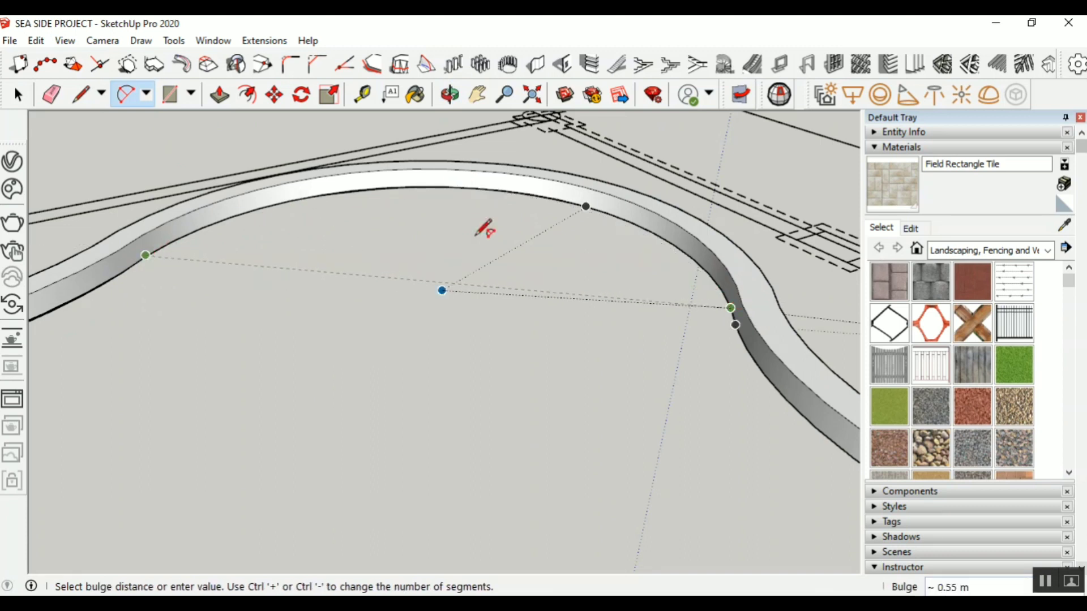
{"action": "left_click", "coordinate": [491, 190]}
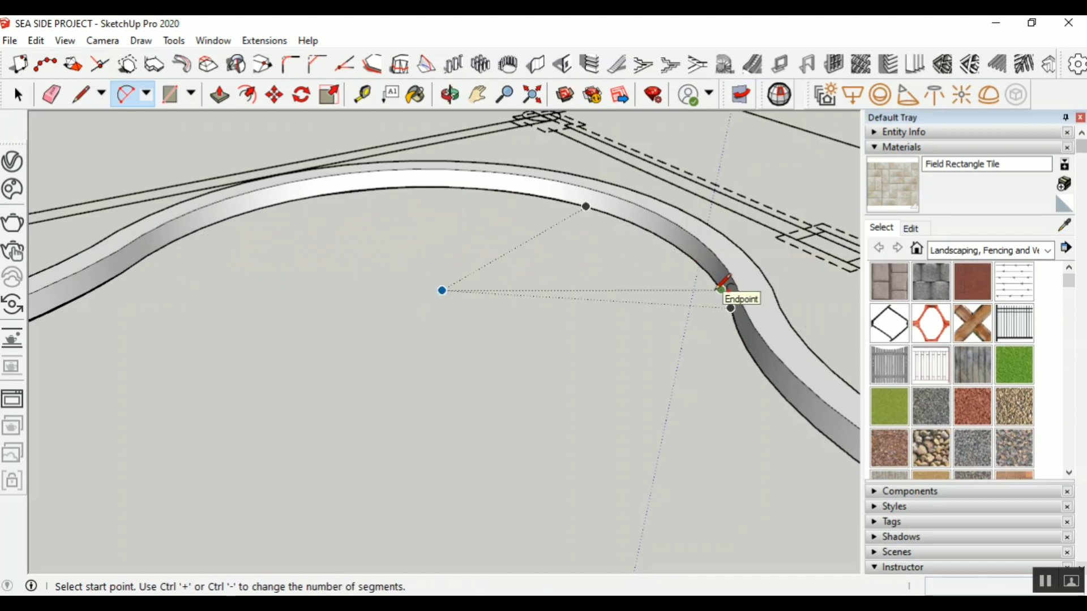
Try spanning the large end curve from its far side with an arc about 3.69 m long and a 1.40 m bulge
{"action": "left_click", "coordinate": [721, 289]}
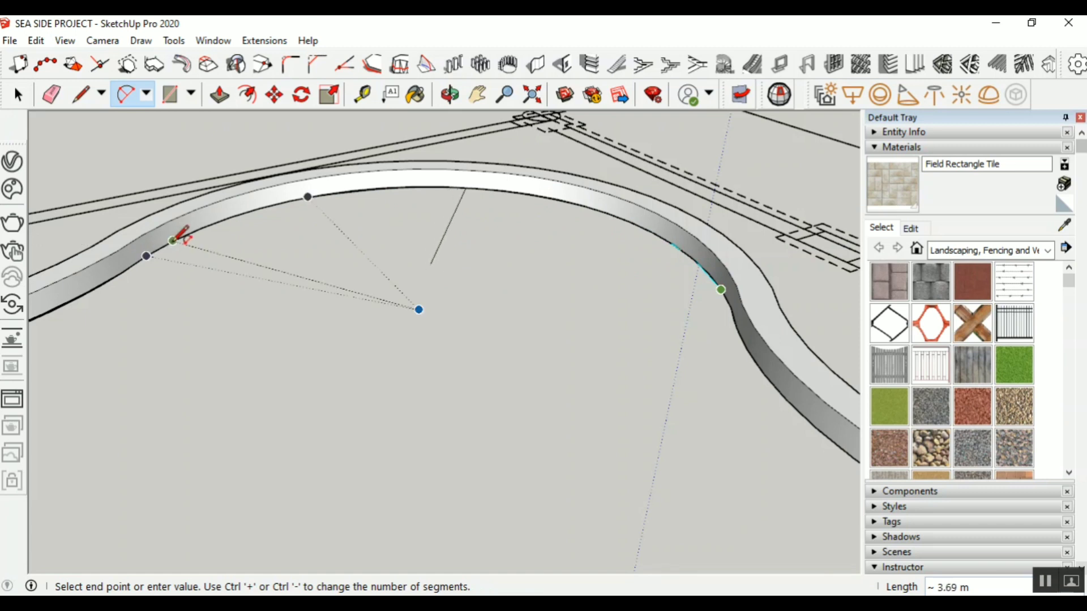
{"action": "left_click", "coordinate": [174, 241]}
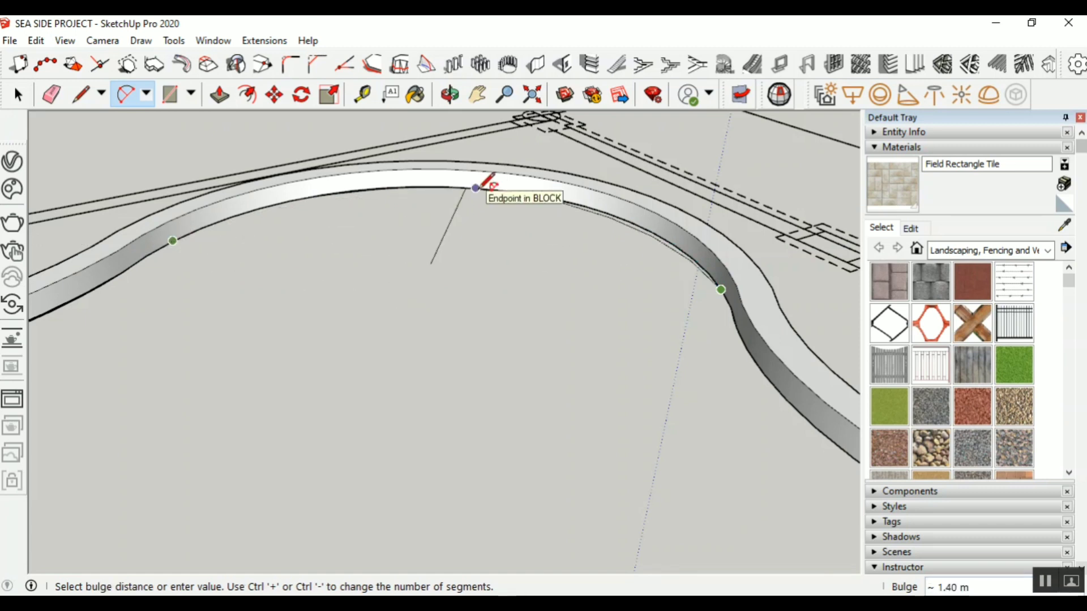
{"action": "left_click", "coordinate": [476, 188]}
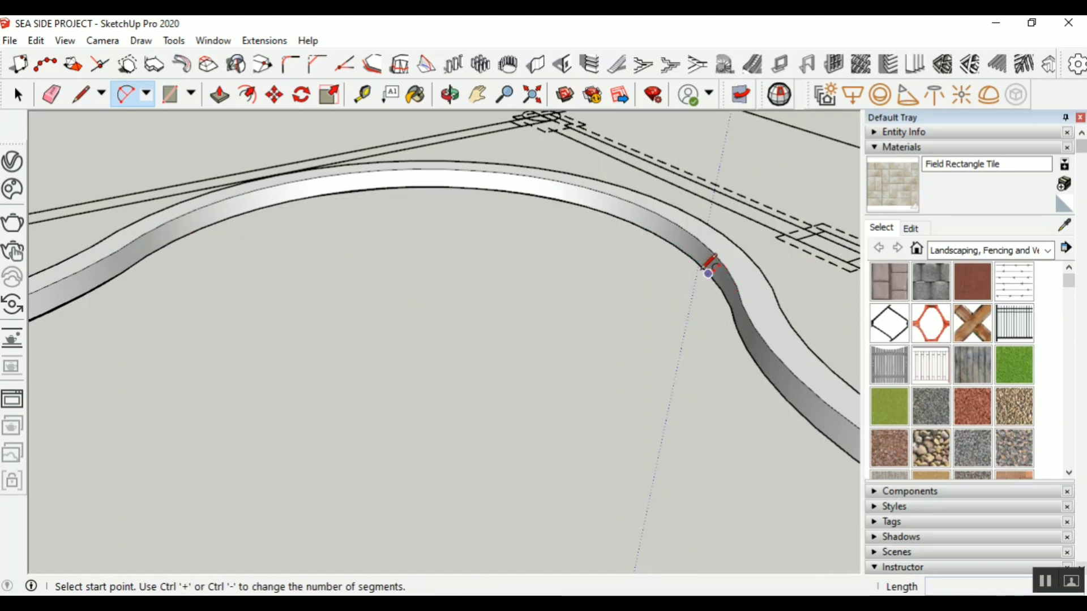
Try an arc with about a 1.38 m bulge across the large end curve, starting farther in from its far side
{"action": "left_click", "coordinate": [708, 273]}
{"action": "left_click", "coordinate": [160, 248]}
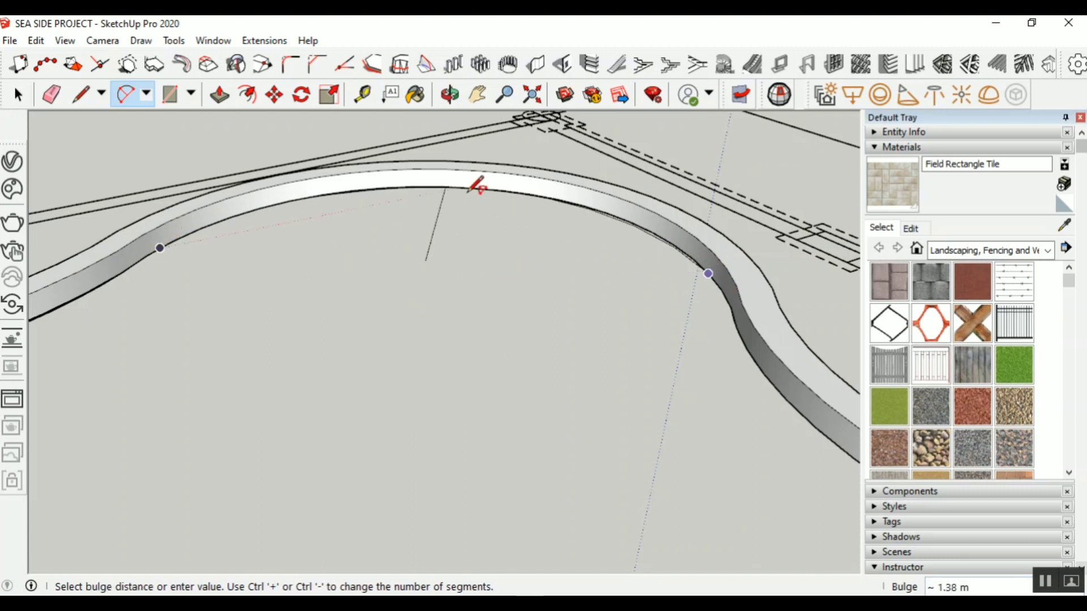
{"action": "left_click", "coordinate": [475, 187]}
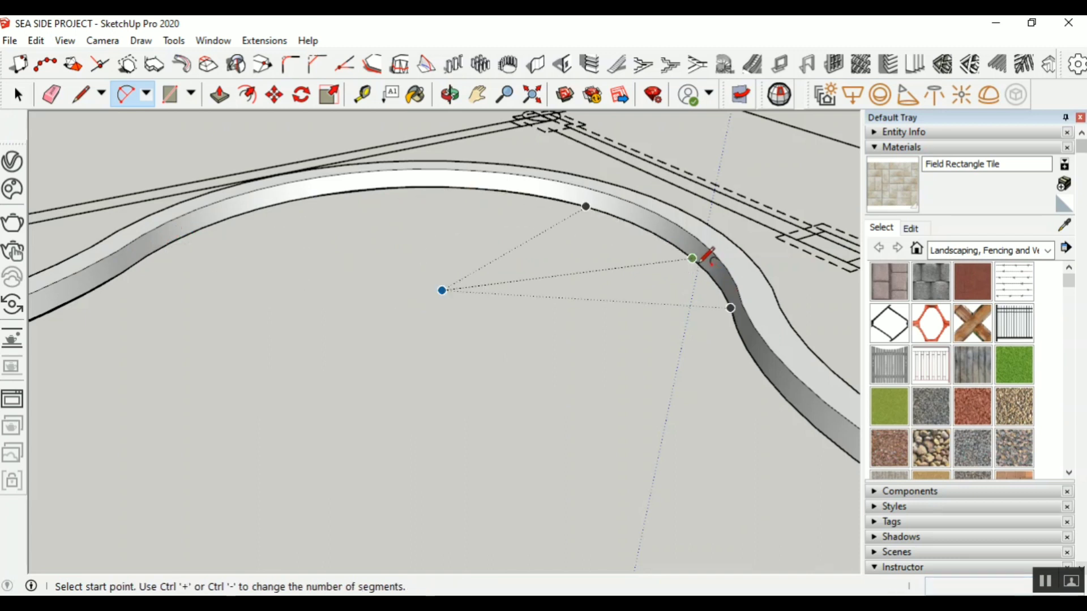
Try a shorter arc about 3.58 m long with a 1.17 m bulge along the large end curve's bottom edge
{"action": "left_click", "coordinate": [701, 261]}
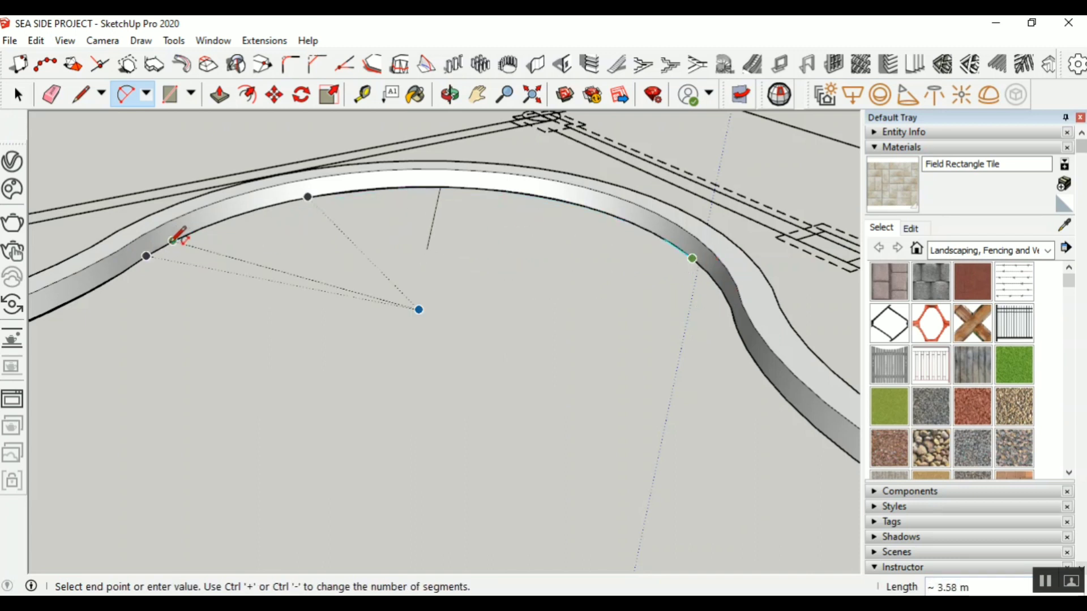
{"action": "scroll", "coordinate": [173, 240], "scroll_direction": "up", "scroll_amount": 2}
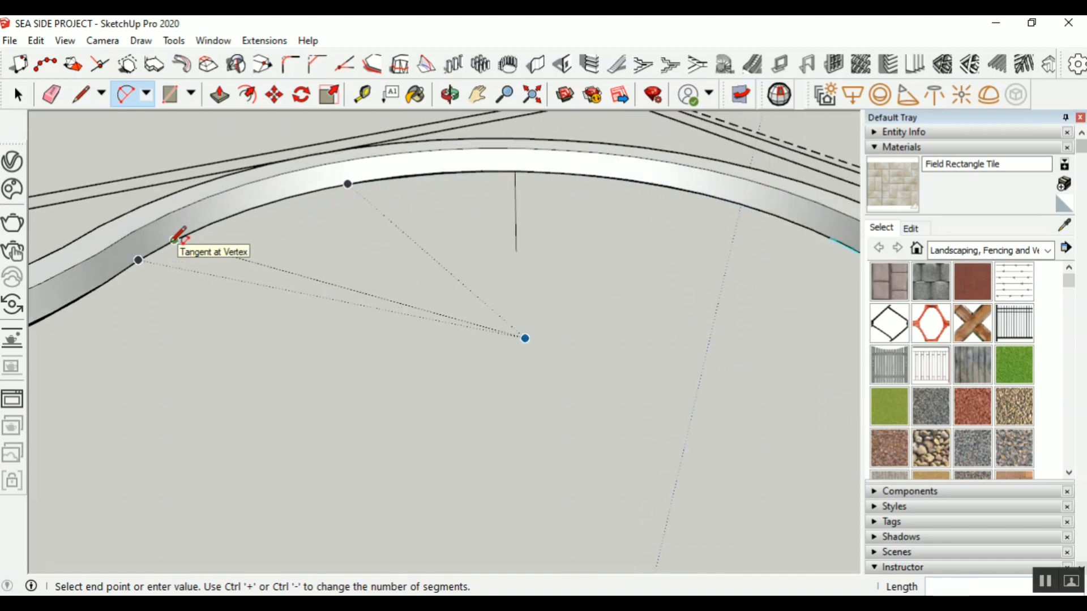
{"action": "left_click", "coordinate": [174, 240]}
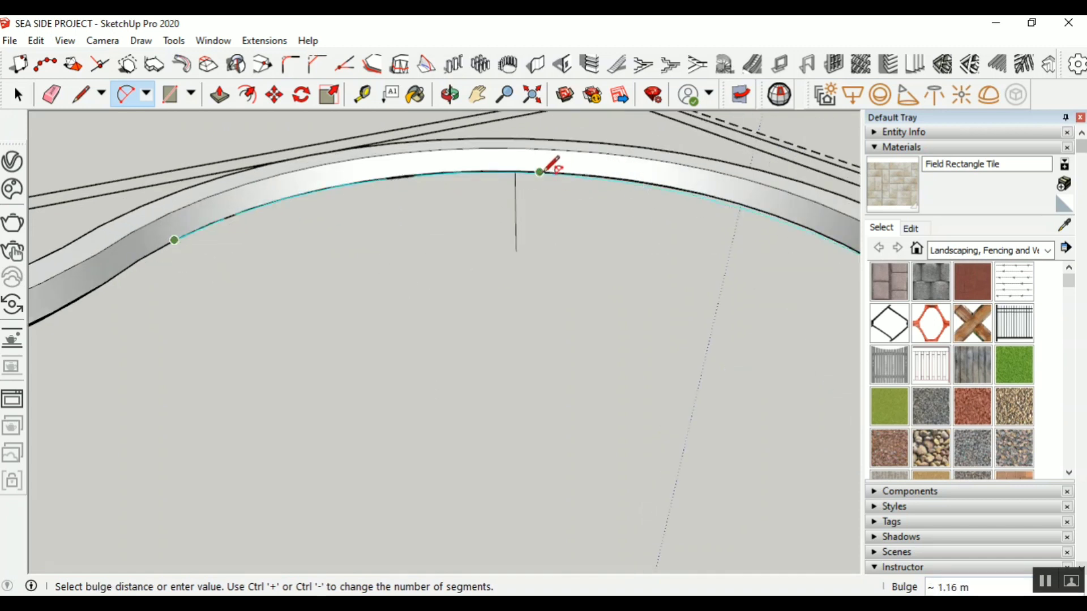
{"action": "scroll", "coordinate": [543, 172], "scroll_direction": "up", "scroll_amount": 4}
{"action": "scroll", "coordinate": [526, 183], "scroll_direction": "down", "scroll_amount": 5}
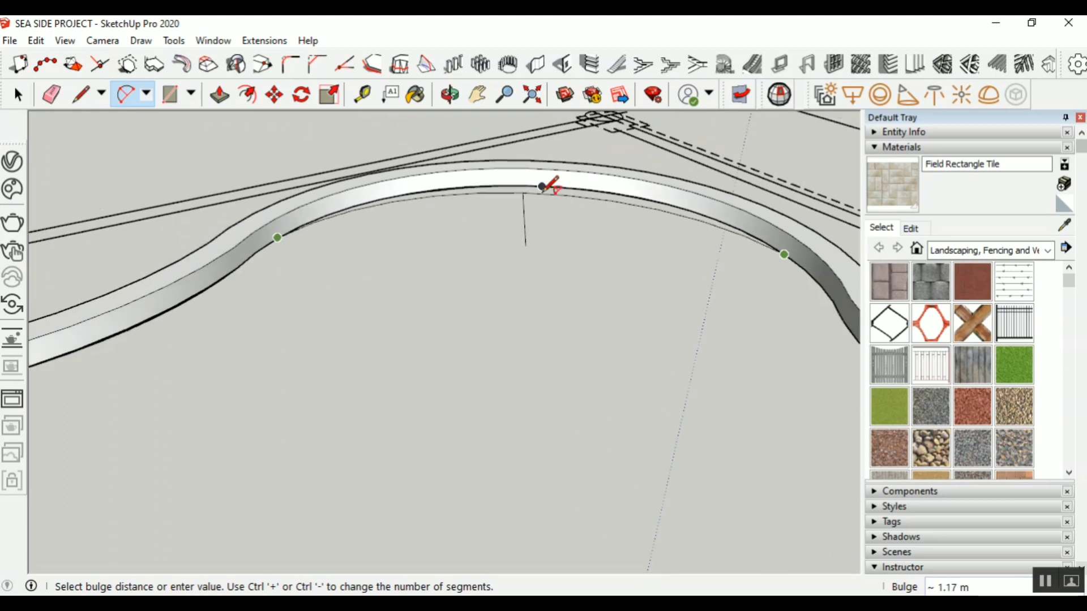
{"action": "left_click", "coordinate": [542, 186]}
Draw an arc about 2.58 m long along the near half of the large end curve's bottom edge, ending near its crest
{"action": "left_click", "coordinate": [256, 251]}
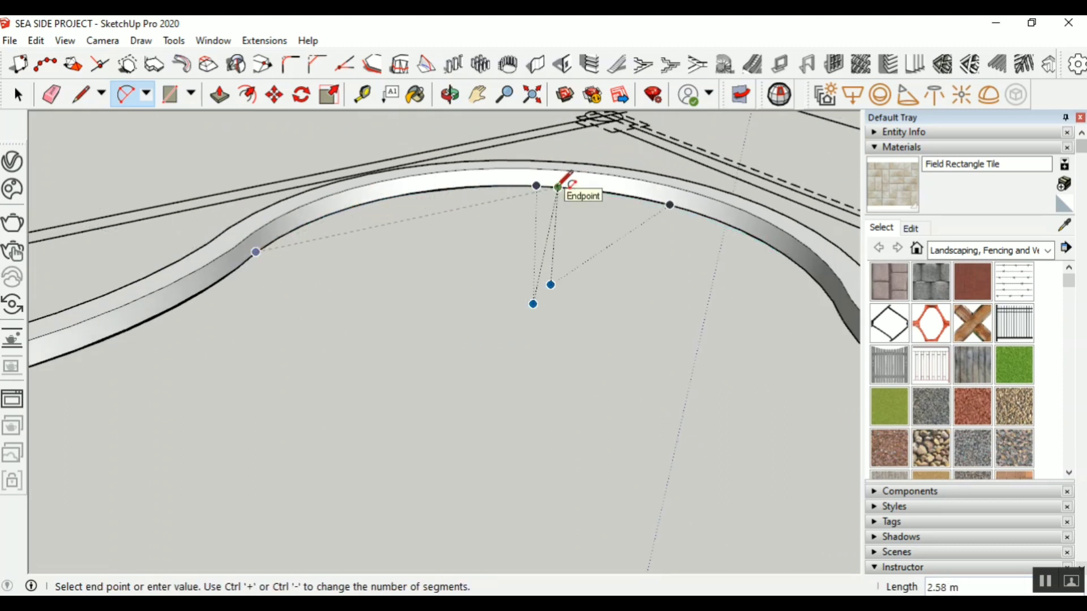
{"action": "left_click", "coordinate": [558, 187]}
{"action": "left_click", "coordinate": [403, 191]}
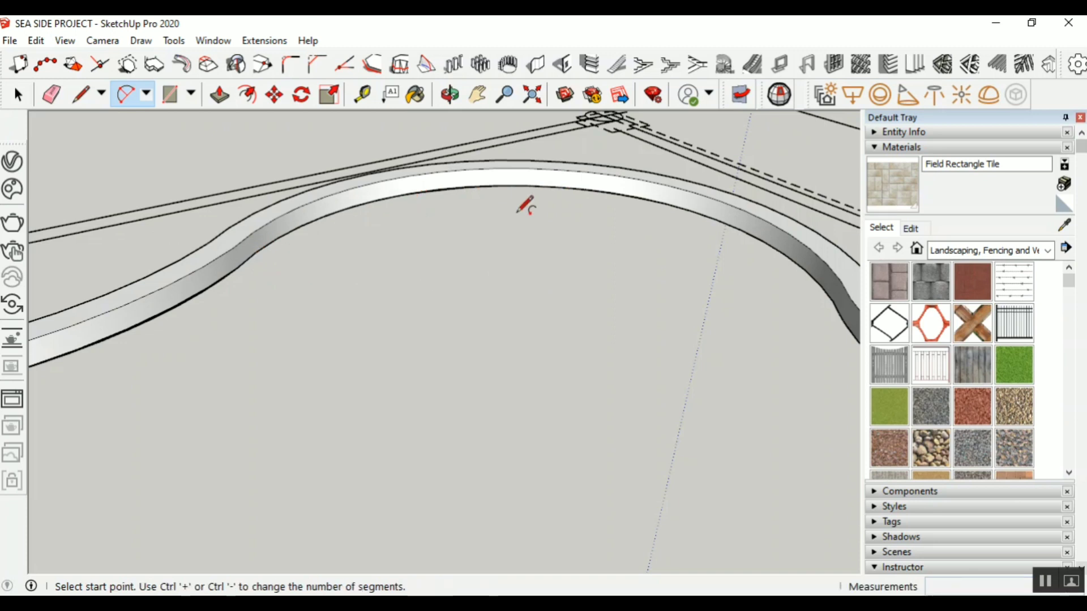
Continue from the crest with an arc about 2.5 m long and a 0.62 m bulge along the end curve's far half
{"action": "left_click", "coordinate": [559, 187]}
{"action": "middle_click_drag", "start_coordinate": [611, 207], "coordinate": [714, 291]}
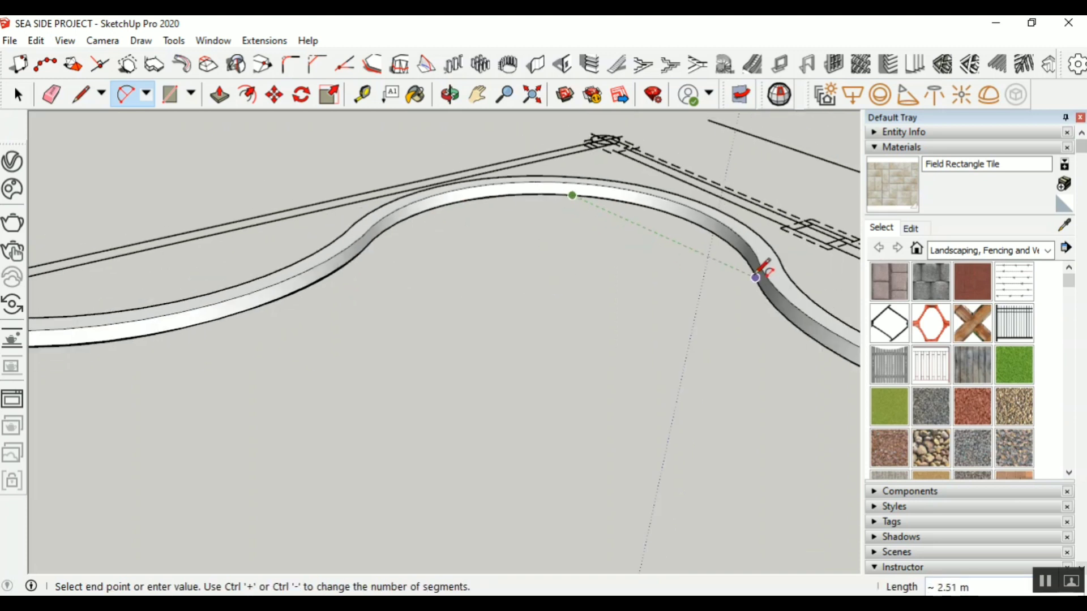
{"action": "left_click", "coordinate": [753, 271]}
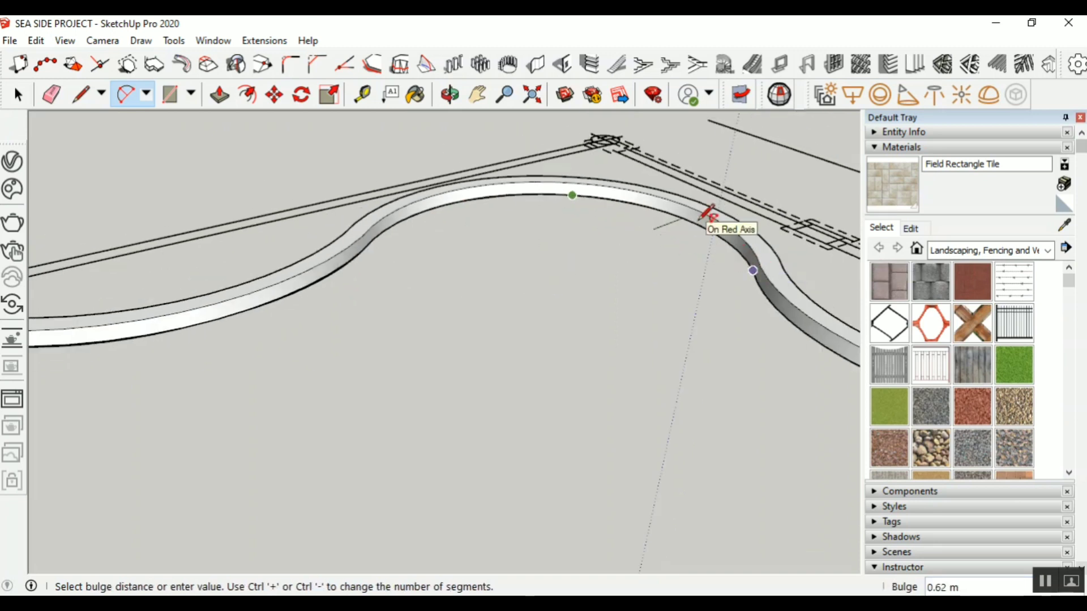
{"action": "left_click", "coordinate": [700, 220]}
Trace the wavy kerb's following hollow with a connected arc about 2.62 m long and a 0.45 m bulge
{"action": "left_click", "coordinate": [753, 270]}
{"action": "scroll", "coordinate": [508, 232], "scroll_direction": "down", "scroll_amount": 3}
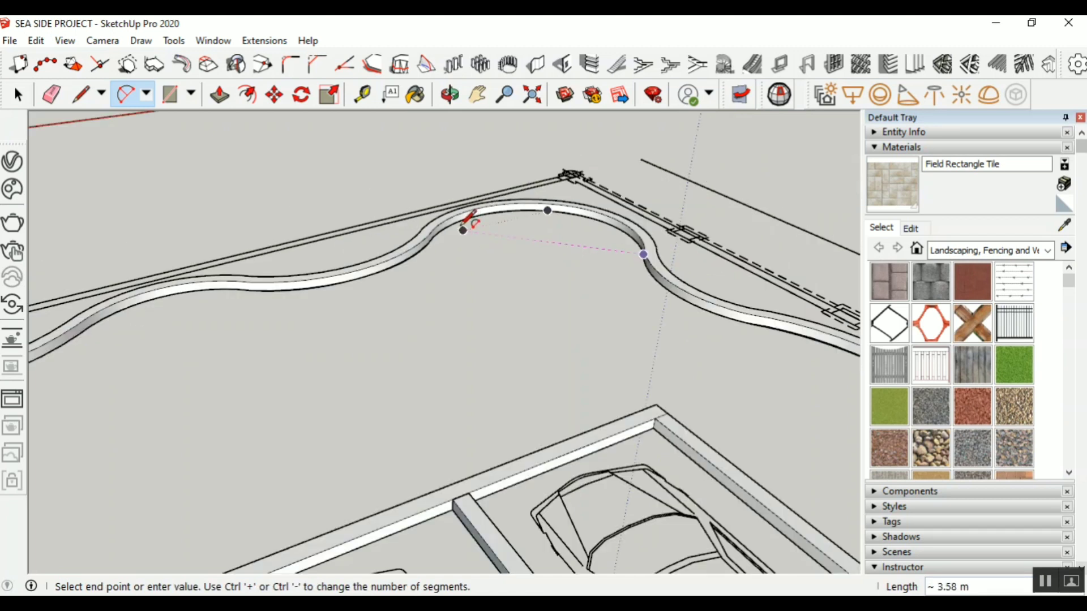
{"action": "scroll", "coordinate": [462, 230], "scroll_direction": "down", "scroll_amount": 2}
{"action": "scroll", "coordinate": [589, 292], "scroll_direction": "up", "scroll_amount": 3}
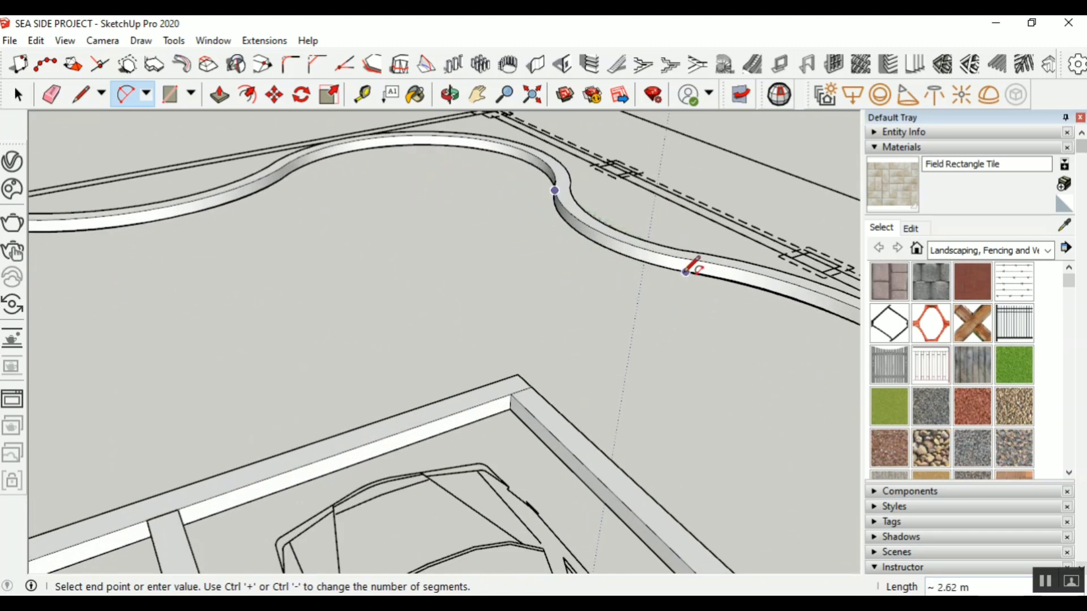
{"action": "left_click", "coordinate": [687, 272]}
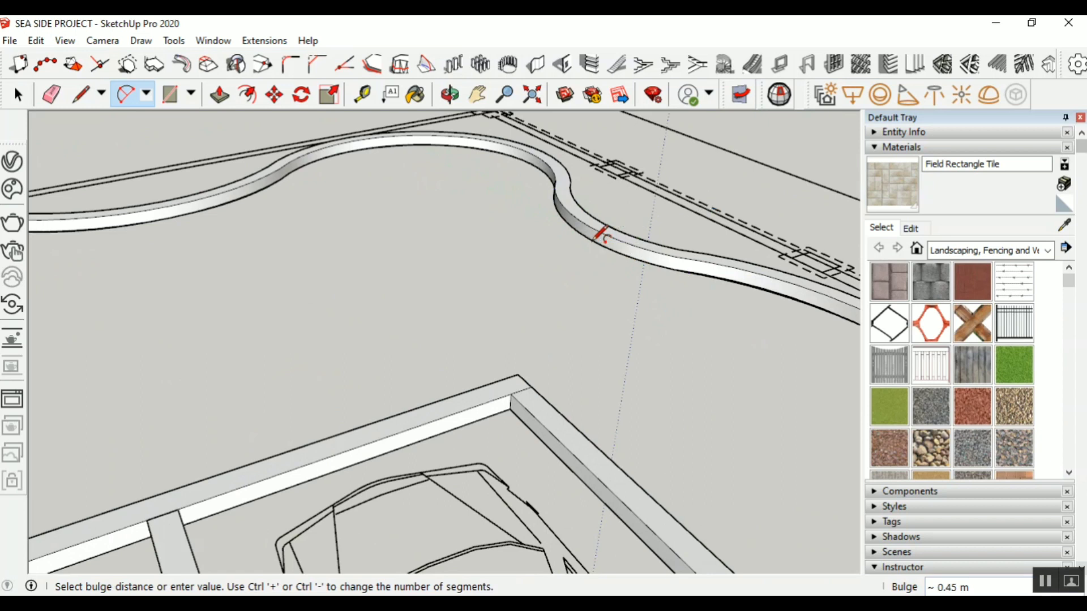
{"action": "left_click", "coordinate": [595, 233]}
Trace the last bend up to the straight kerb's corner with an arc about 3.32 m long and a 0.54 m bulge
{"action": "left_click", "coordinate": [686, 272]}
{"action": "scroll", "coordinate": [504, 253], "scroll_direction": "down", "scroll_amount": 2}
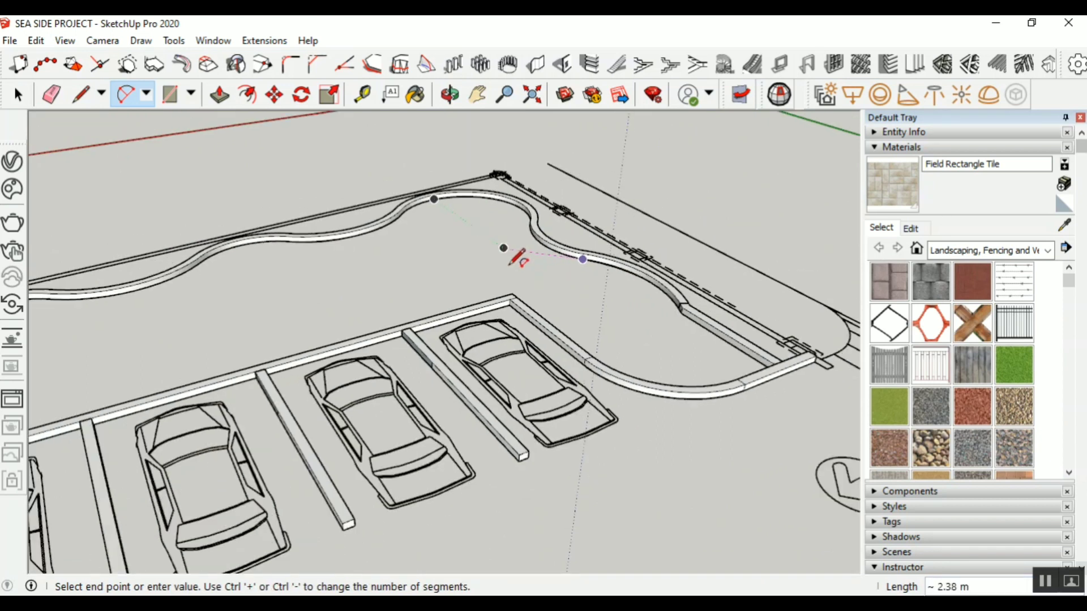
{"action": "scroll", "coordinate": [651, 305], "scroll_direction": "up", "scroll_amount": 4}
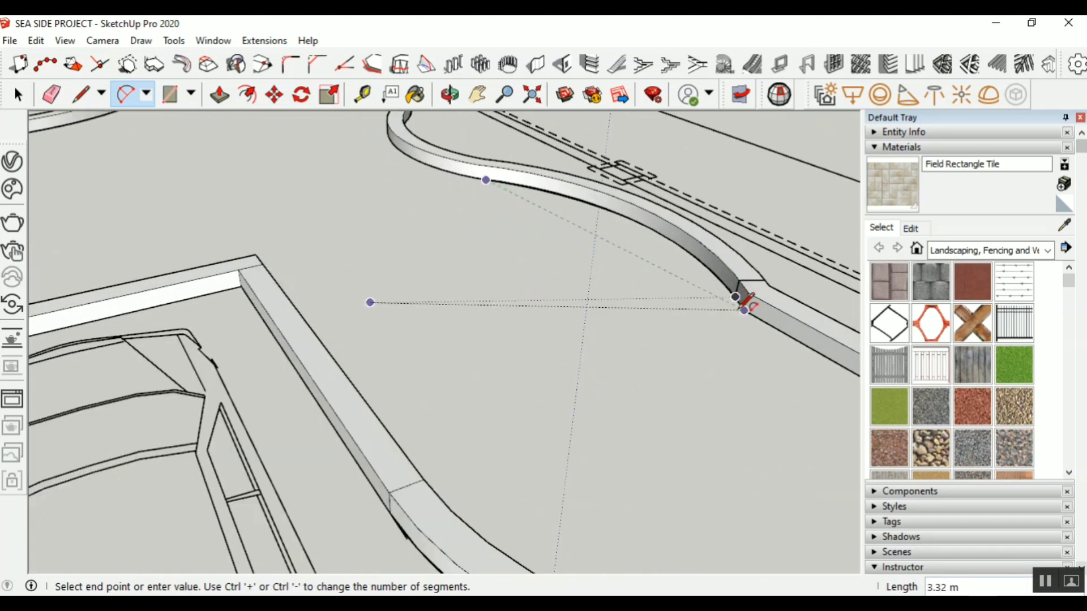
{"action": "left_click", "coordinate": [745, 310]}
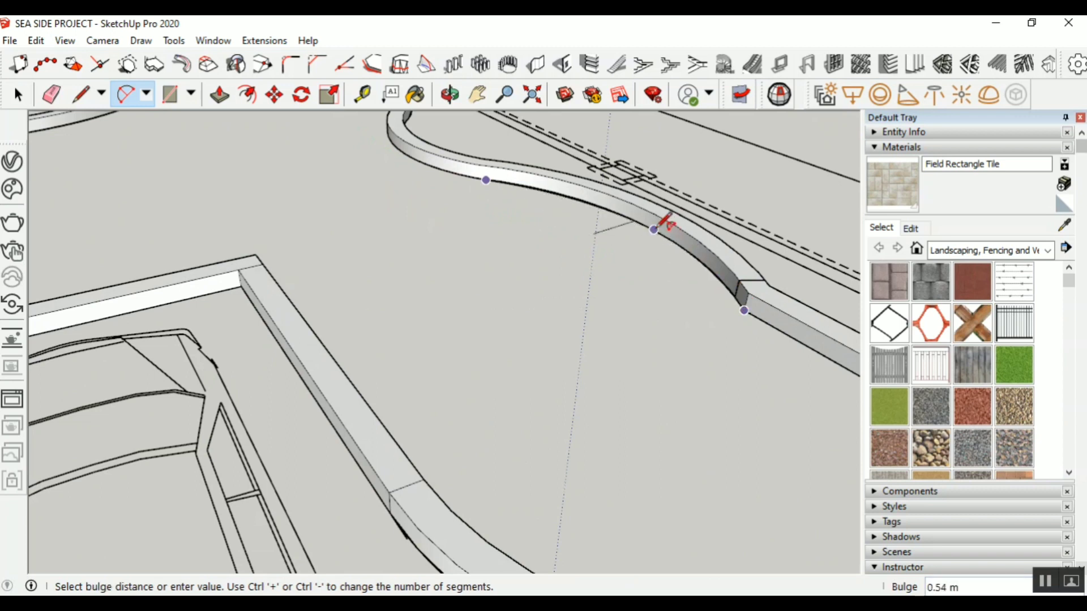
{"action": "left_click", "coordinate": [658, 227]}
Draw a line along the bottom edge of the short straight kerb, from the wavy kerb's end to the cross kerb
{"action": "scroll", "coordinate": [453, 186], "scroll_direction": "down", "scroll_amount": 3}
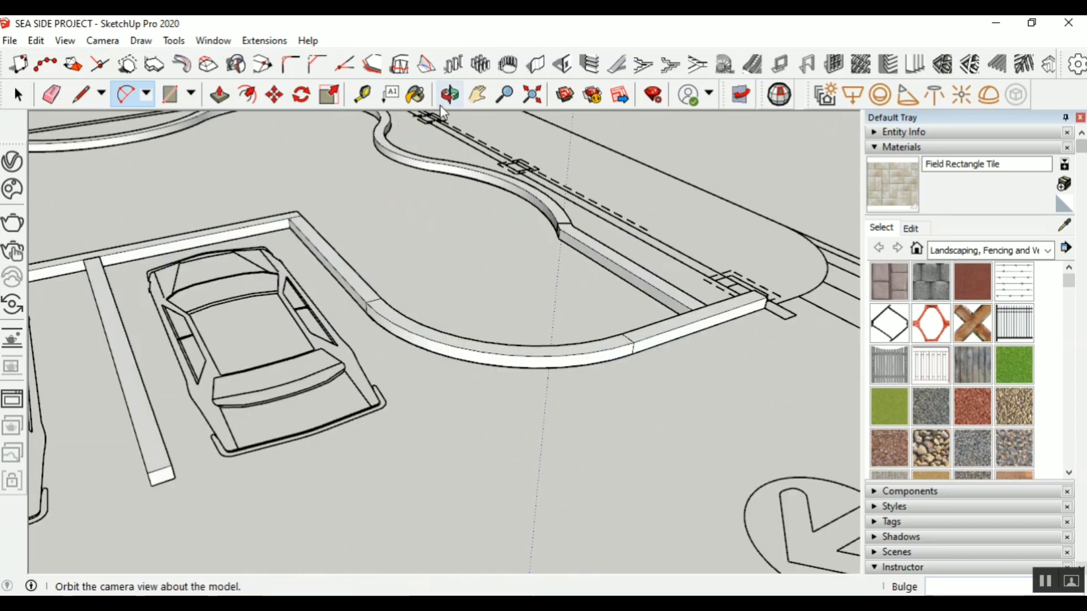
{"action": "left_click", "coordinate": [450, 94]}
{"action": "mouse_move", "coordinate": [402, 264]}
{"action": "middle_mouse_down"}
{"action": "mouse_move", "coordinate": [510, 326]}
{"action": "mouse_move", "coordinate": [790, 395]}
{"action": "mouse_move", "coordinate": [889, 371]}
{"action": "middle_mouse_up"}
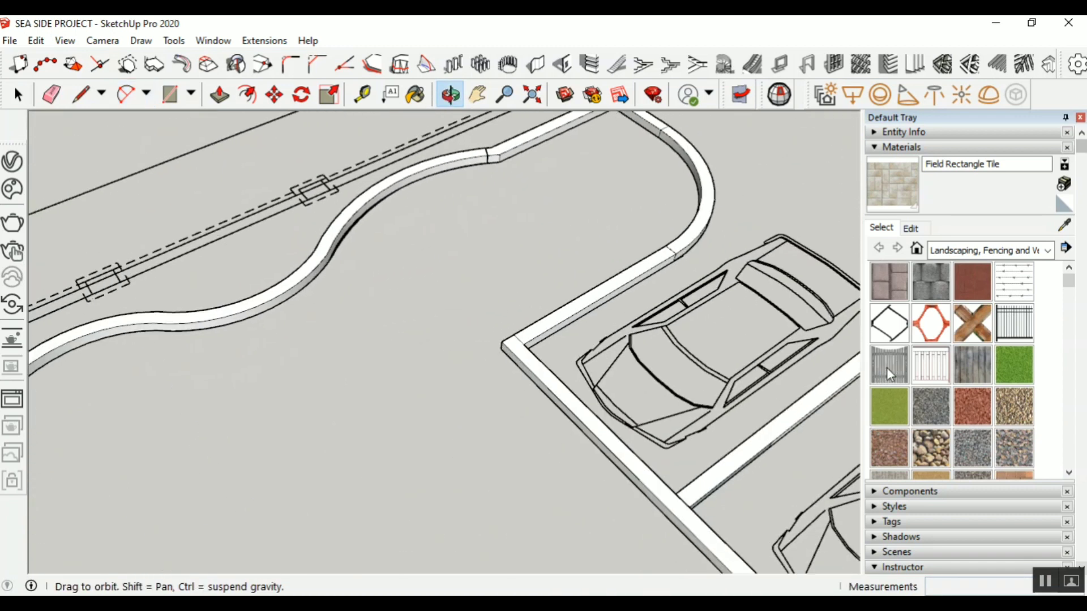
{"action": "scroll", "coordinate": [603, 153], "scroll_direction": "up", "scroll_amount": 3}
{"action": "scroll", "coordinate": [390, 305], "scroll_direction": "down", "scroll_amount": 3}
{"action": "scroll", "coordinate": [391, 306], "scroll_direction": "up", "scroll_amount": 3}
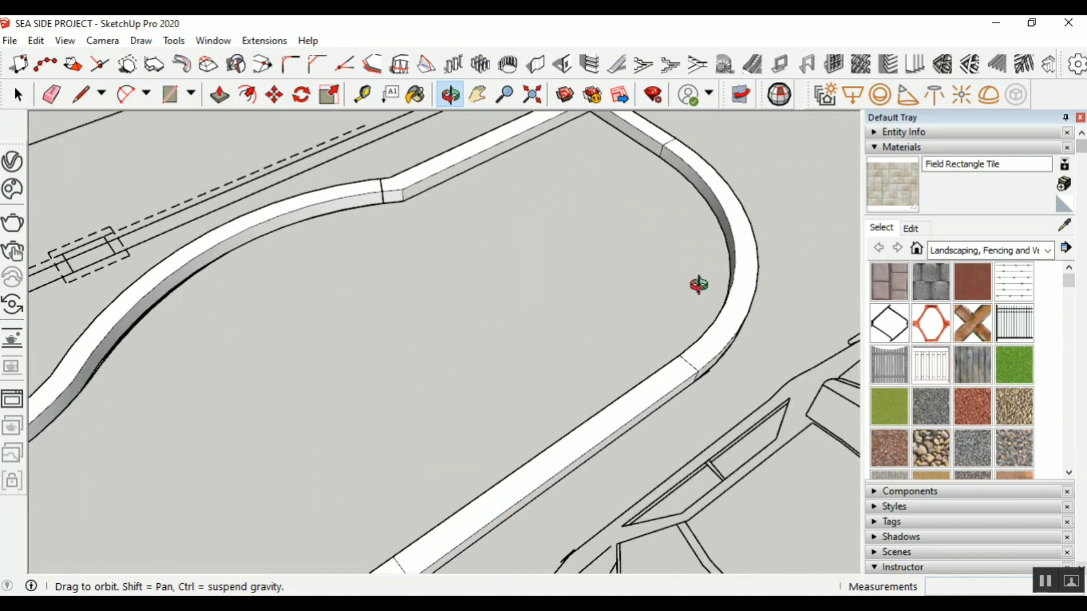
{"action": "left_click", "coordinate": [84, 95]}
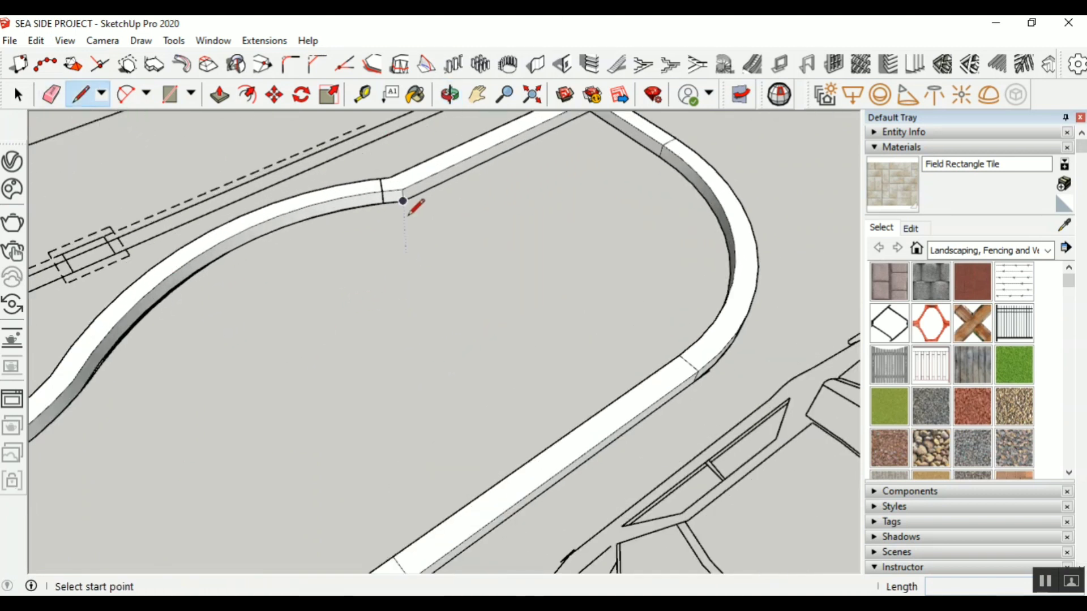
{"action": "left_click", "coordinate": [403, 201]}
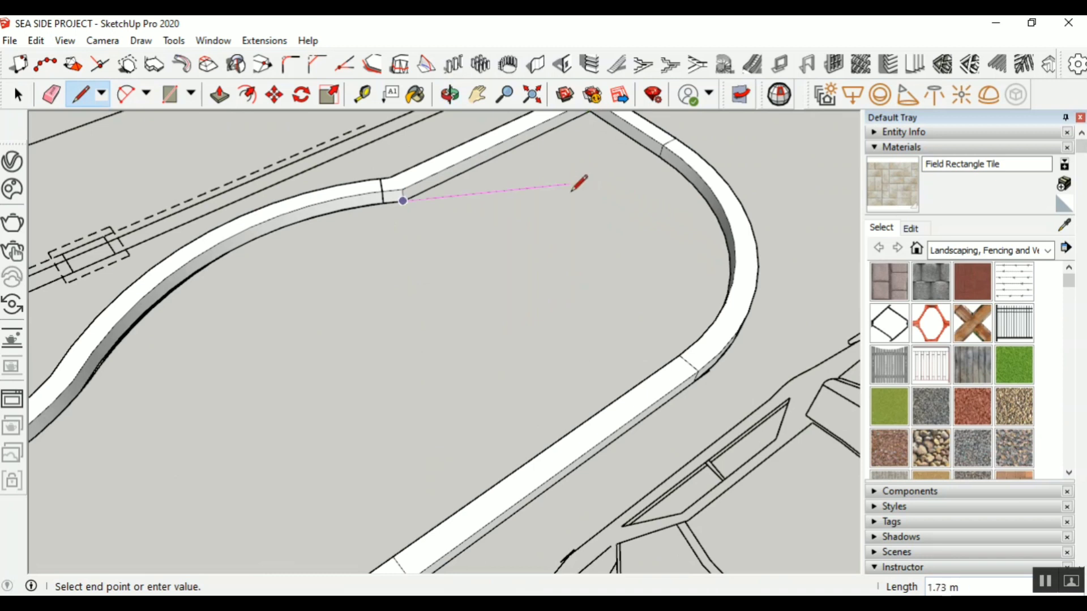
{"action": "scroll", "coordinate": [589, 129], "scroll_direction": "down", "scroll_amount": 1}
{"action": "left_click", "coordinate": [588, 123]}
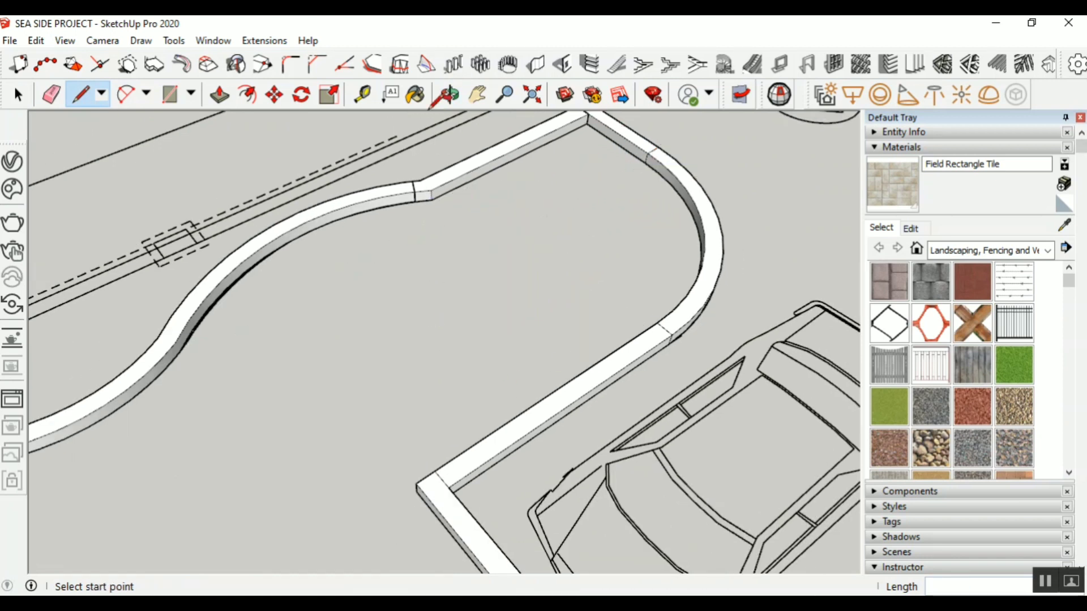
Trace the rounded kerb corner beside the first parking bay with an arc about 2.74 m long and a 0.54 m bulge
{"action": "left_click", "coordinate": [450, 94]}
{"action": "left_click_drag", "start_coordinate": [347, 260], "coordinate": [319, 110]}
{"action": "left_click", "coordinate": [125, 95]}
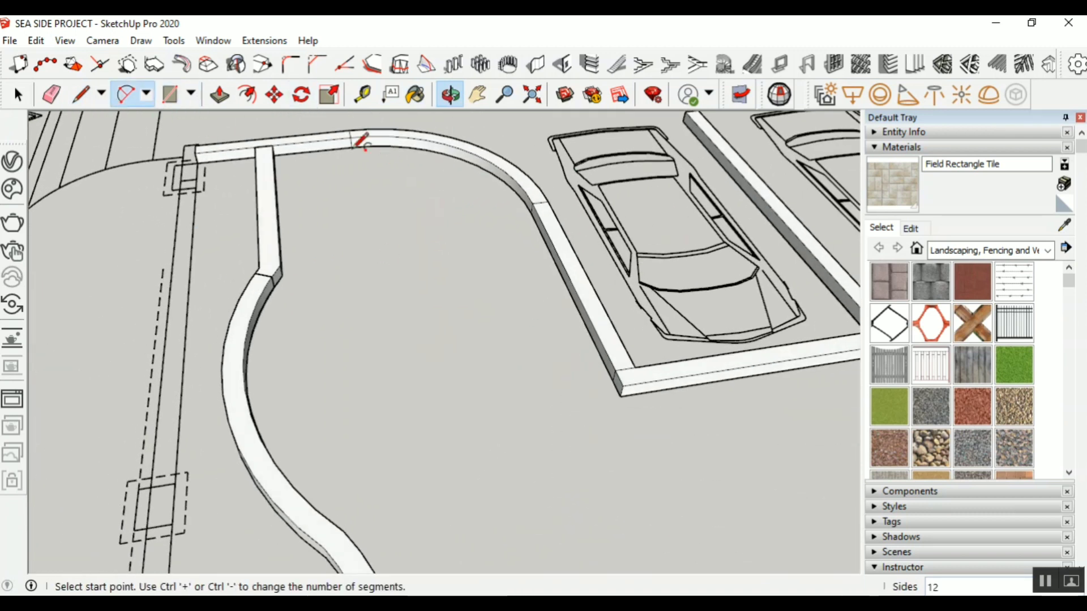
{"action": "left_click", "coordinate": [352, 146]}
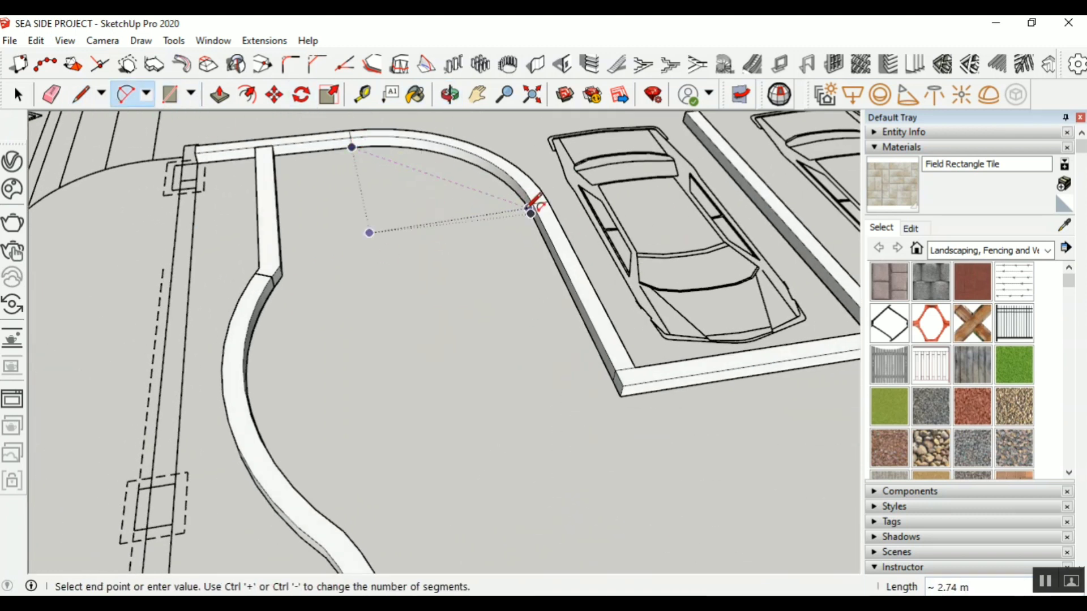
{"action": "scroll", "coordinate": [532, 208], "scroll_direction": "up", "scroll_amount": 2}
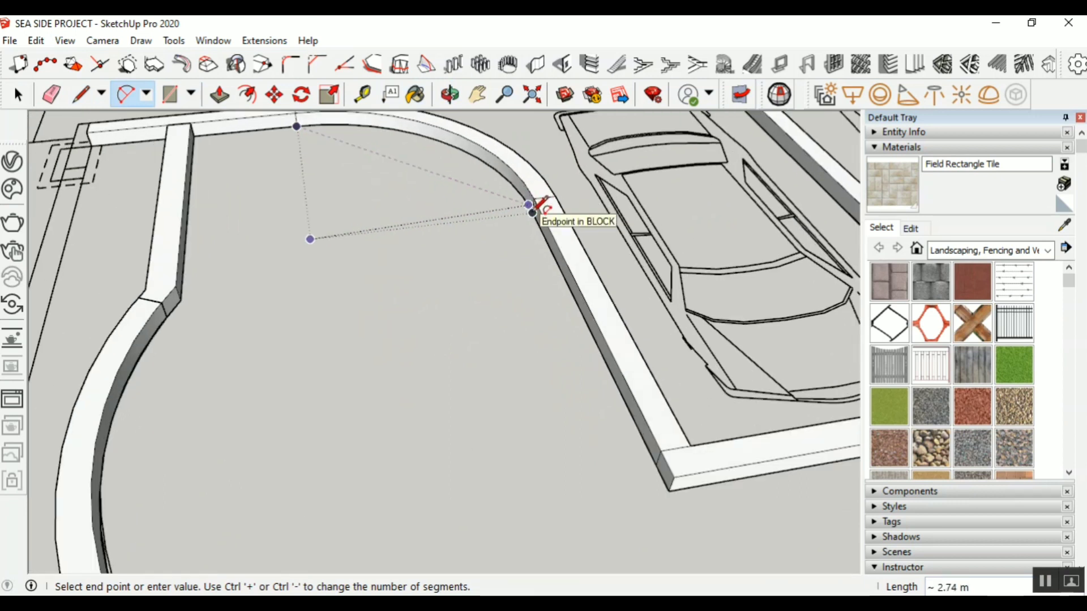
{"action": "left_click", "coordinate": [532, 212]}
{"action": "left_click", "coordinate": [457, 136]}
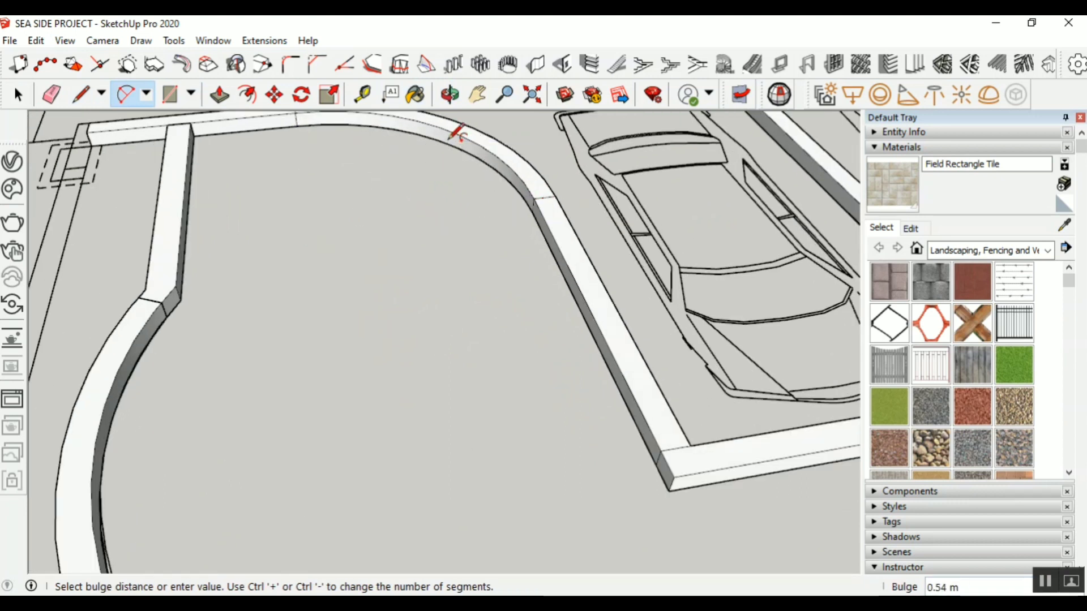
Draw connected lines along the parking kerb's bottom edge, about 3.14 m to its corner and about 19.28 m to the paved walkway
{"action": "left_click", "coordinate": [82, 95]}
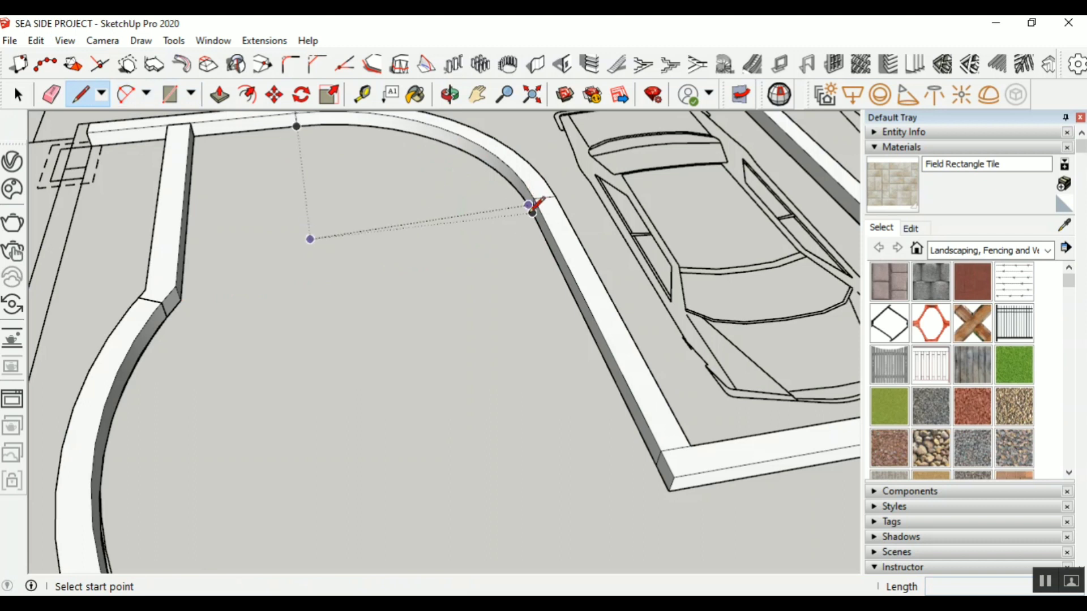
{"action": "left_click", "coordinate": [529, 205]}
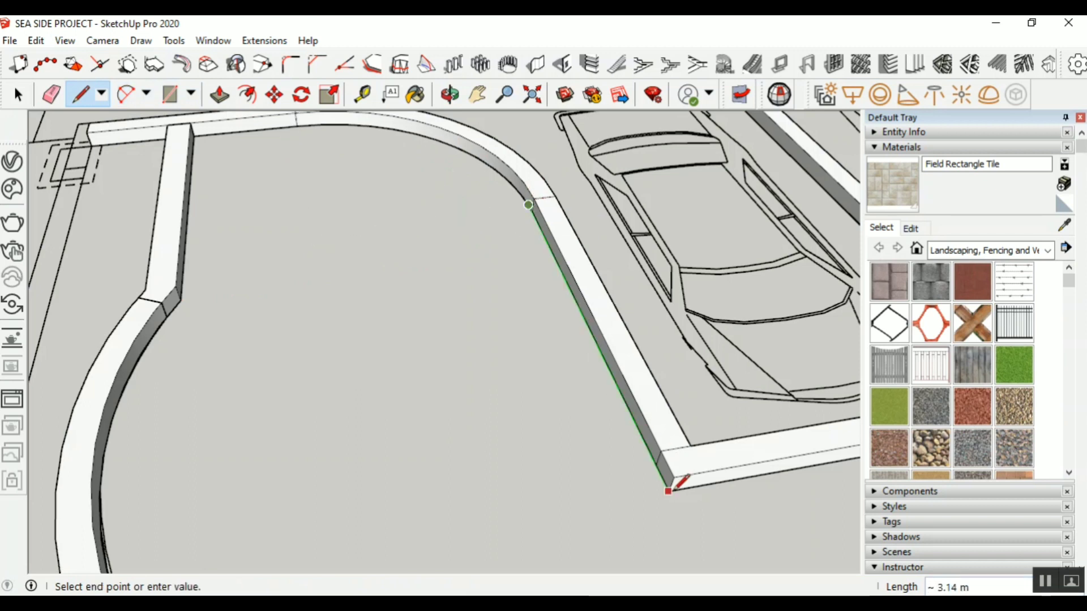
{"action": "scroll", "coordinate": [252, 381], "scroll_direction": "down", "scroll_amount": 5}
{"action": "scroll", "coordinate": [267, 419], "scroll_direction": "down", "scroll_amount": 4}
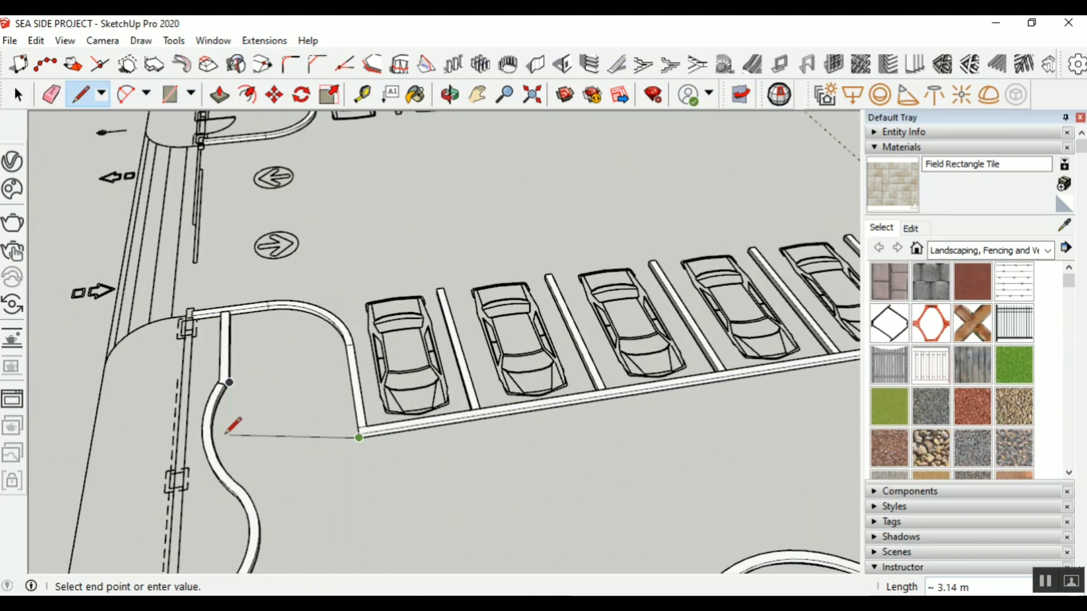
{"action": "scroll", "coordinate": [732, 375], "scroll_direction": "up", "scroll_amount": 4}
{"action": "scroll", "coordinate": [732, 375], "scroll_direction": "up", "scroll_amount": 2}
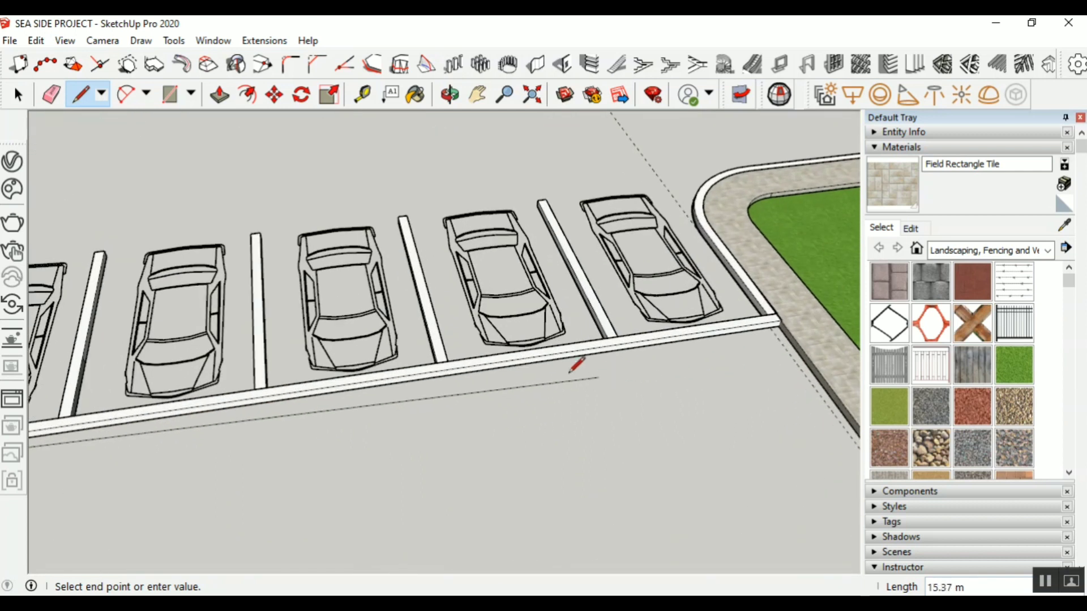
{"action": "scroll", "coordinate": [577, 364], "scroll_direction": "down", "scroll_amount": 1}
{"action": "scroll", "coordinate": [702, 334], "scroll_direction": "up", "scroll_amount": 2}
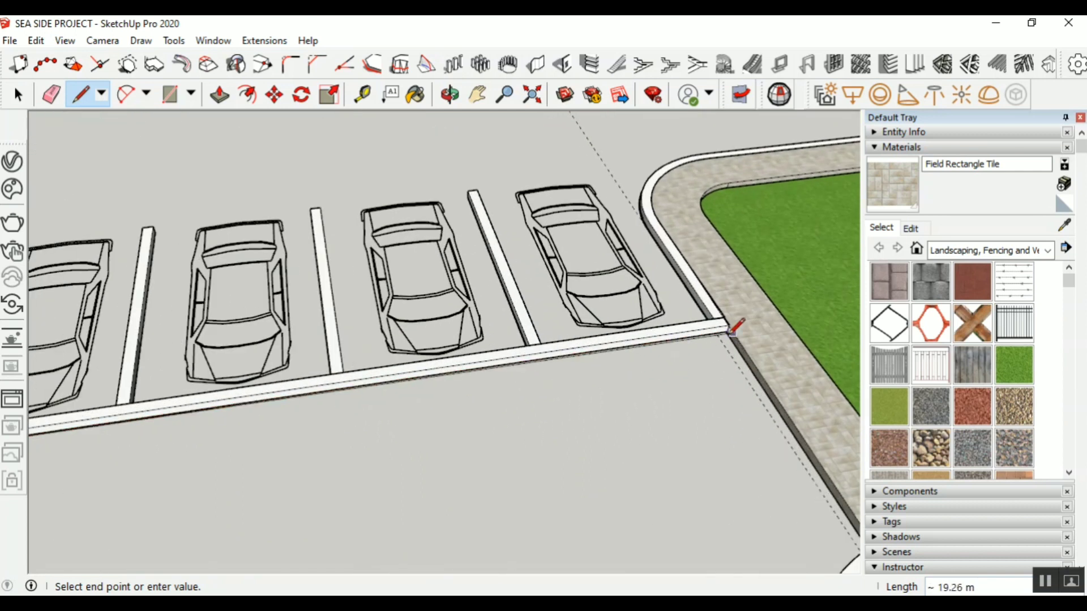
{"action": "scroll", "coordinate": [715, 345], "scroll_direction": "up", "scroll_amount": 3}
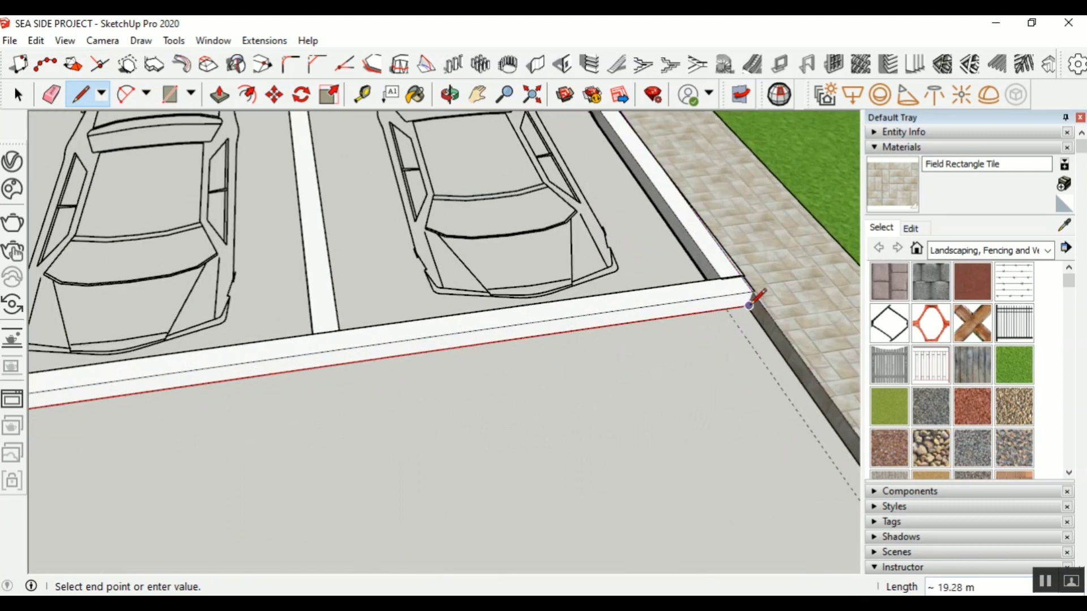
{"action": "left_click", "coordinate": [752, 304]}
Try to extend the line along the paved walkway's edge from the parking kerb's corner to the wavy kerb's end
{"action": "scroll", "coordinate": [512, 258], "scroll_direction": "down", "scroll_amount": 3}
{"action": "scroll", "coordinate": [572, 313], "scroll_direction": "up", "scroll_amount": 3}
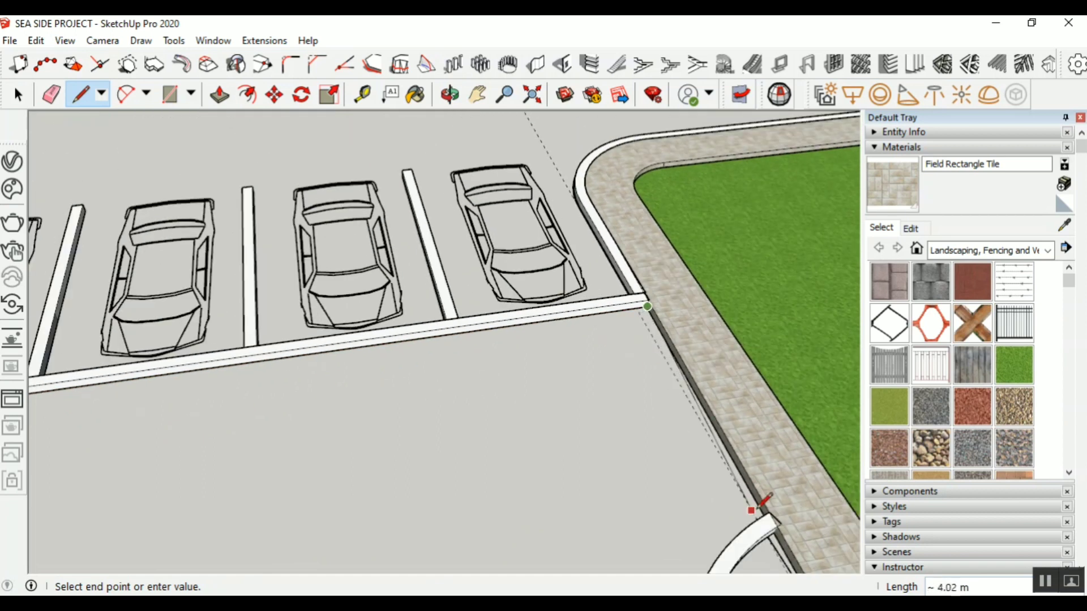
{"action": "scroll", "coordinate": [760, 505], "scroll_direction": "up", "scroll_amount": 2}
{"action": "left_click", "coordinate": [766, 498]}
{"action": "scroll", "coordinate": [636, 417], "scroll_direction": "down", "scroll_amount": 2}
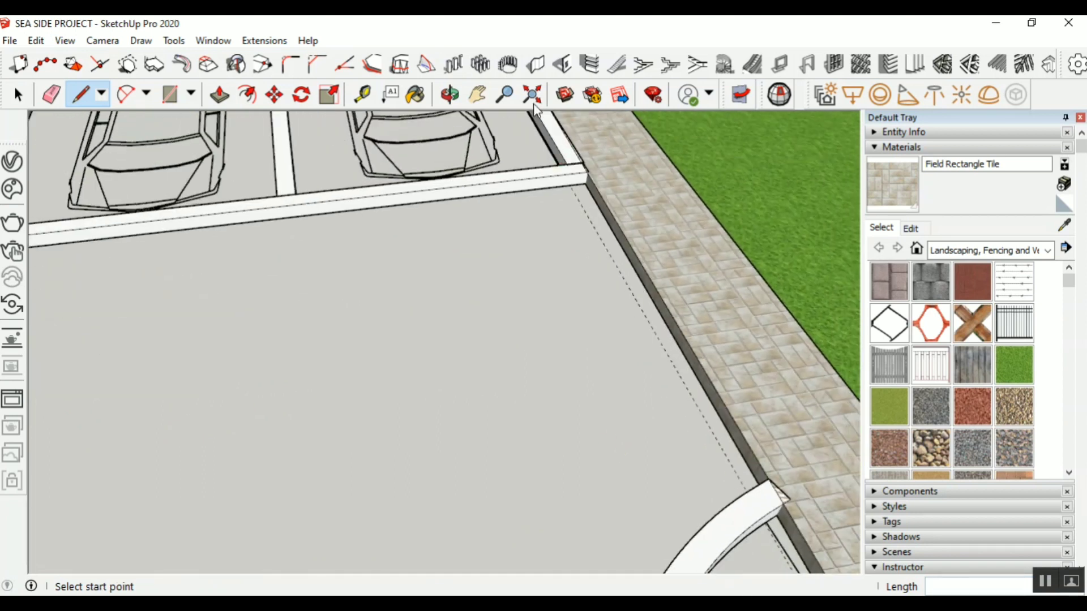
Draw a line about 4.16 m long along the walkway's bottom edge, joining the parking kerb's corner to the wavy kerb's end
{"action": "left_click", "coordinate": [450, 95]}
{"action": "left_click_drag", "start_coordinate": [404, 298], "coordinate": [603, 179]}
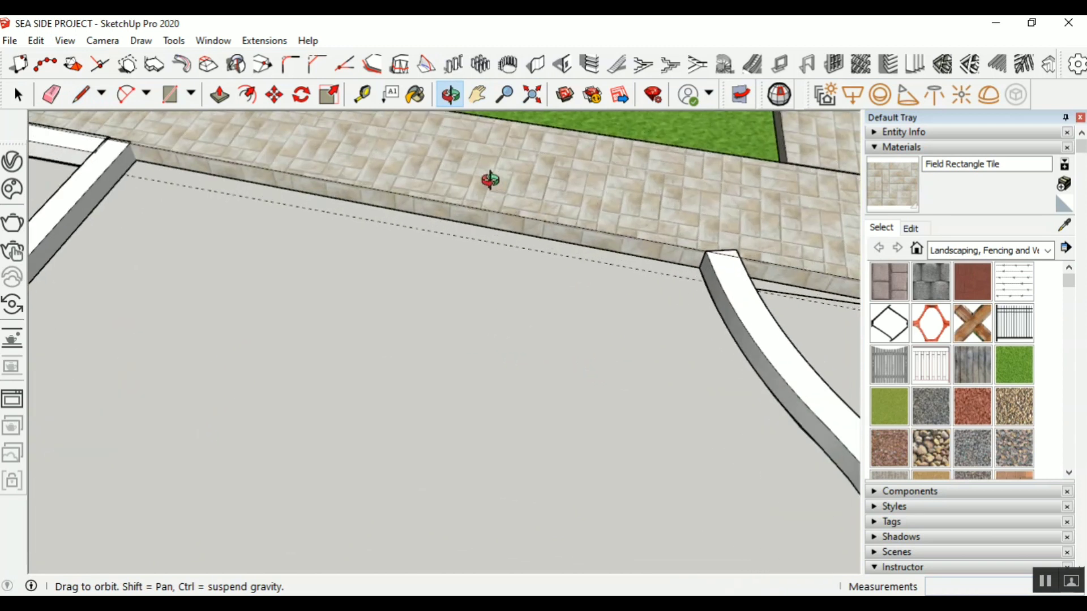
{"action": "left_click", "coordinate": [79, 99]}
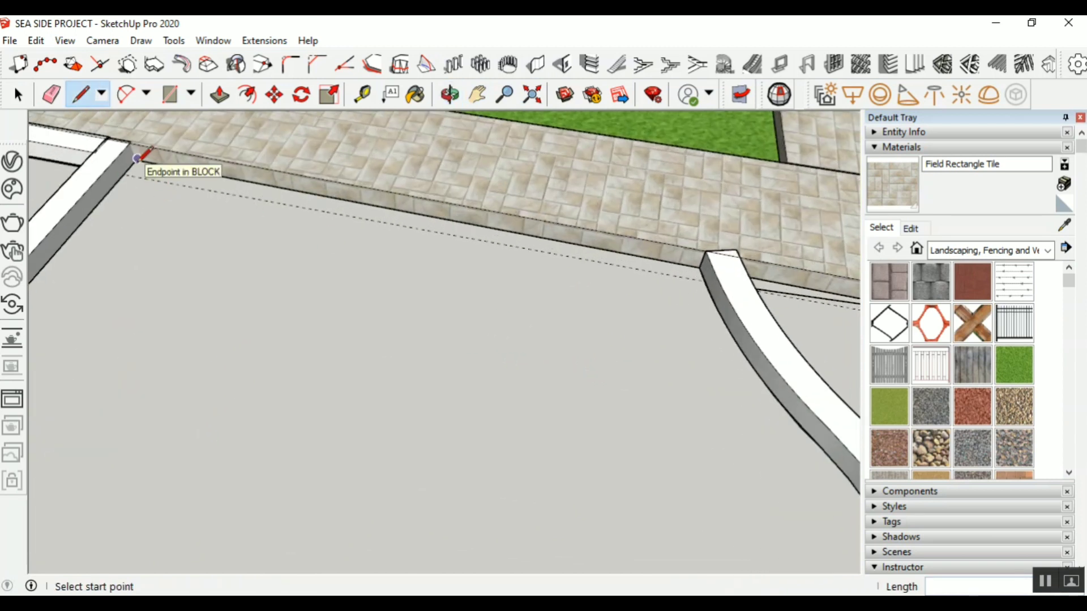
{"action": "left_click", "coordinate": [137, 158]}
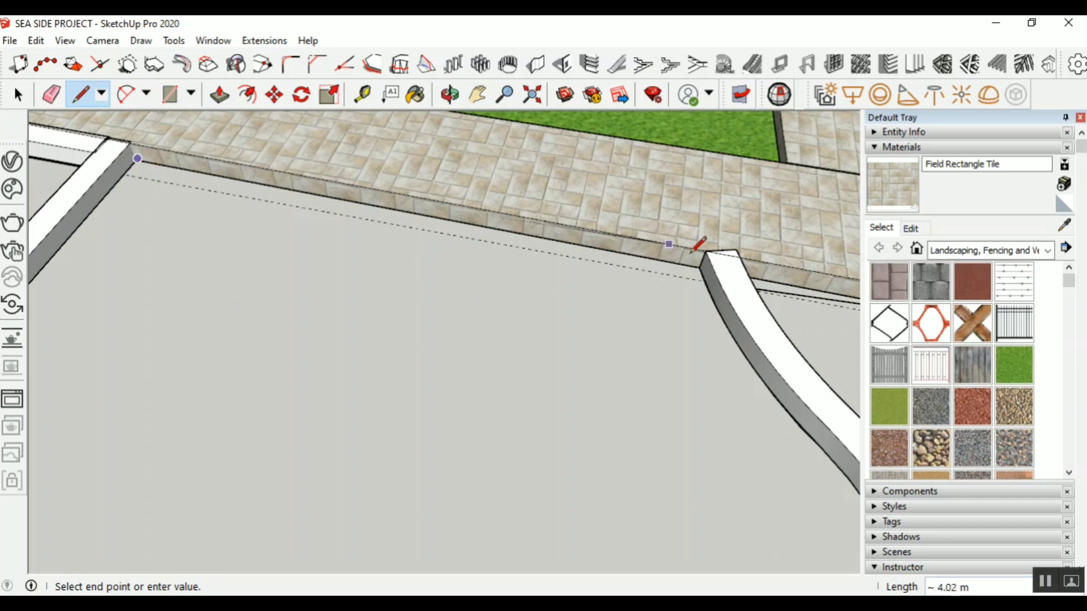
{"action": "scroll", "coordinate": [704, 262], "scroll_direction": "up", "scroll_amount": 1}
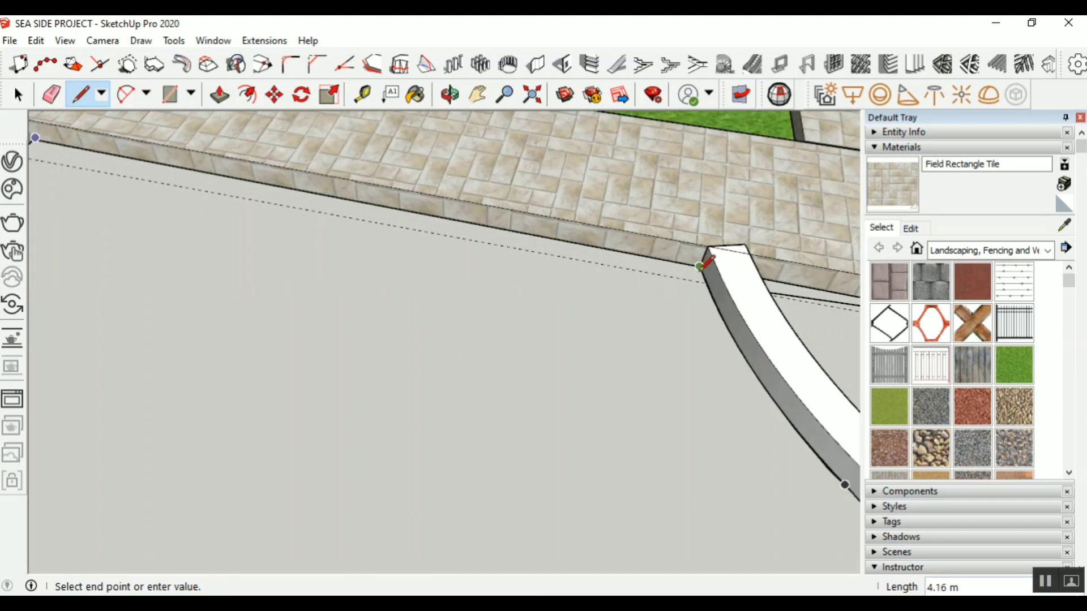
{"action": "left_click", "coordinate": [701, 265]}
{"action": "scroll", "coordinate": [514, 271], "scroll_direction": "down", "scroll_amount": 6}
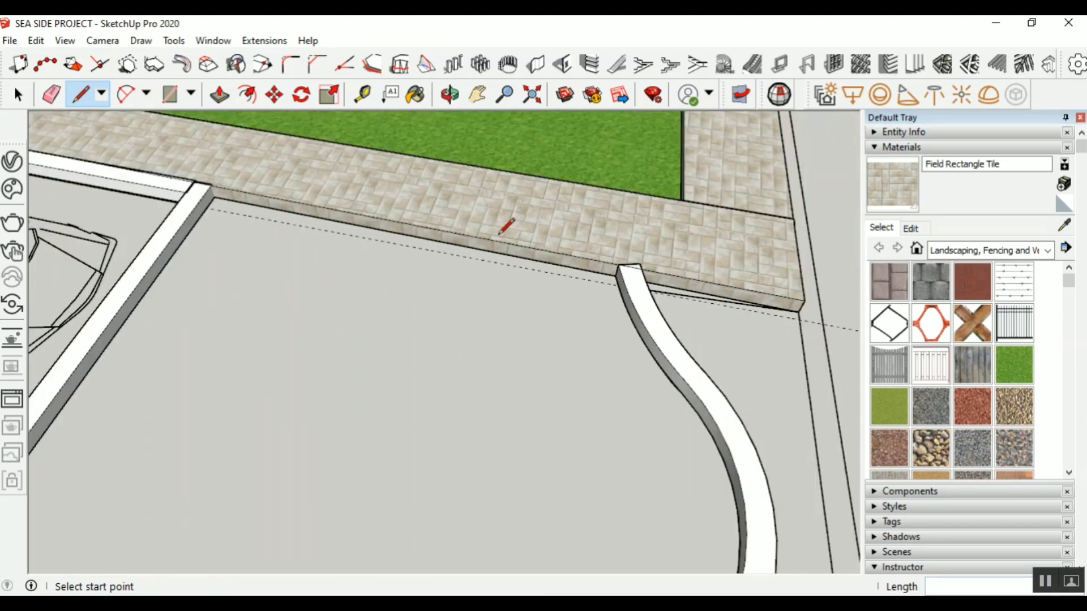
{"action": "scroll", "coordinate": [611, 180], "scroll_direction": "down", "scroll_amount": 5}
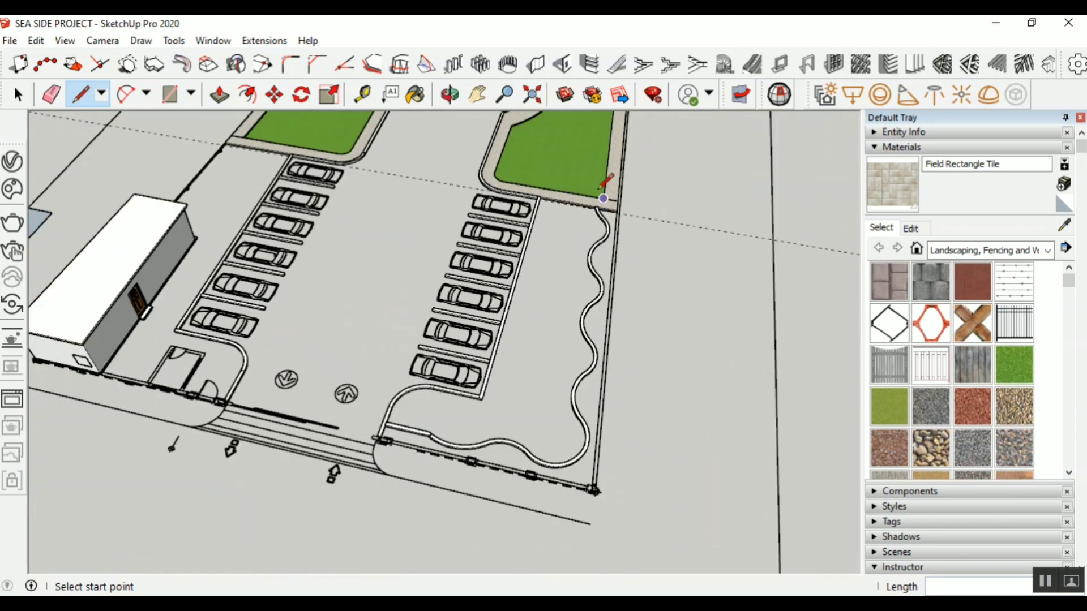
{"action": "left_click", "coordinate": [19, 94]}
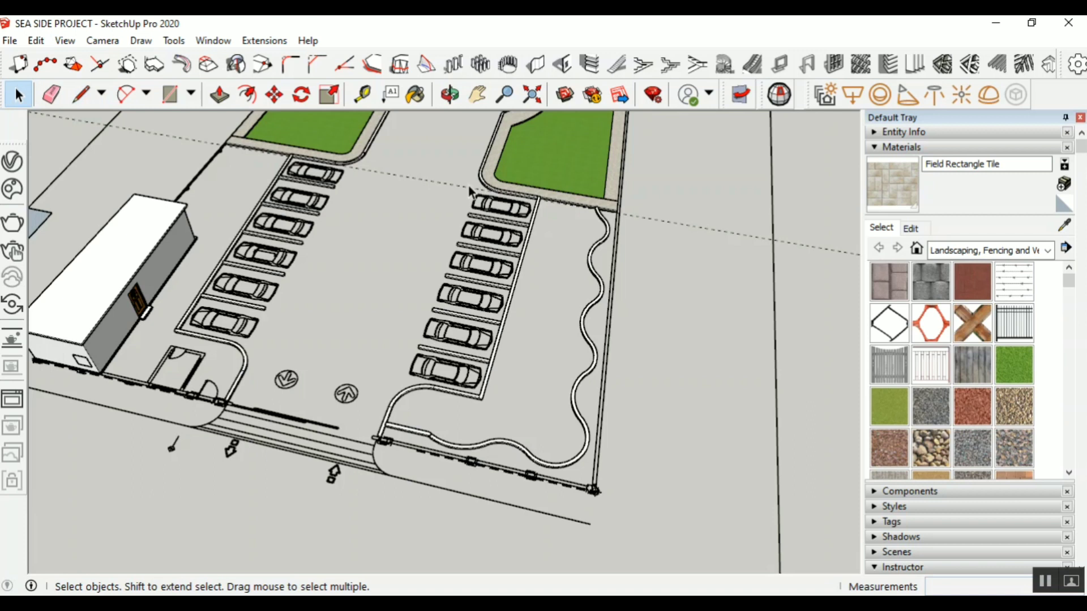
Select the traced lawn outline between the parking and wavy kerbs, excluding the straight parking kerb and the upper four bay dividers
{"action": "left_click_drag", "start_coordinate": [404, 195], "coordinate": [573, 431]}
{"action": "left_click_drag", "start_coordinate": [379, 172], "coordinate": [715, 507]}
{"action": "scroll", "coordinate": [618, 239], "scroll_direction": "up", "scroll_amount": 2}
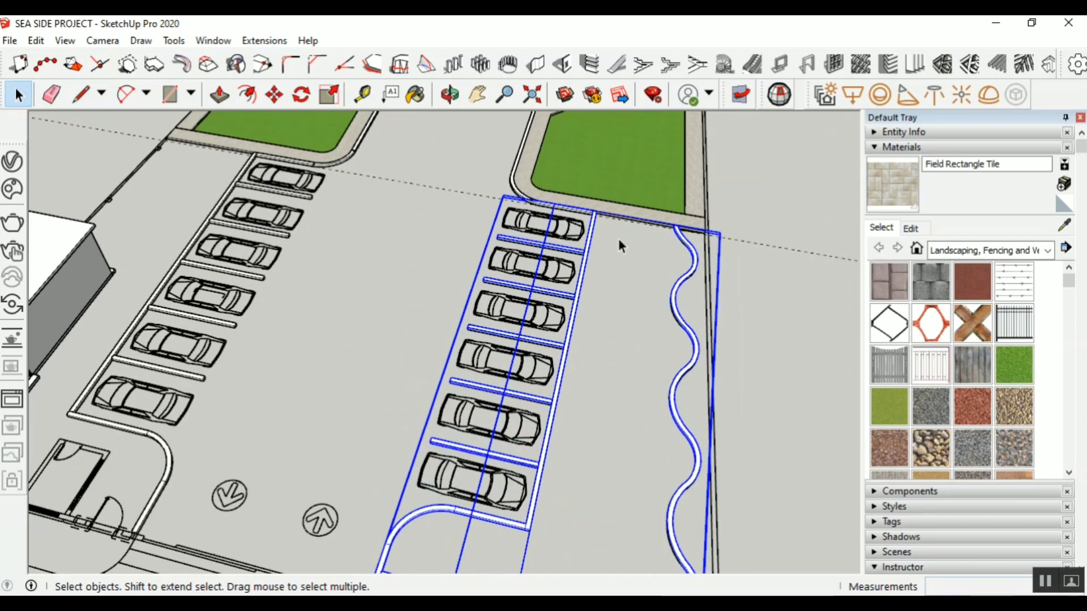
{"action": "scroll", "coordinate": [587, 254], "scroll_direction": "up", "scroll_amount": 2}
{"action": "left_click", "coordinate": [572, 266], "text": "shift"}
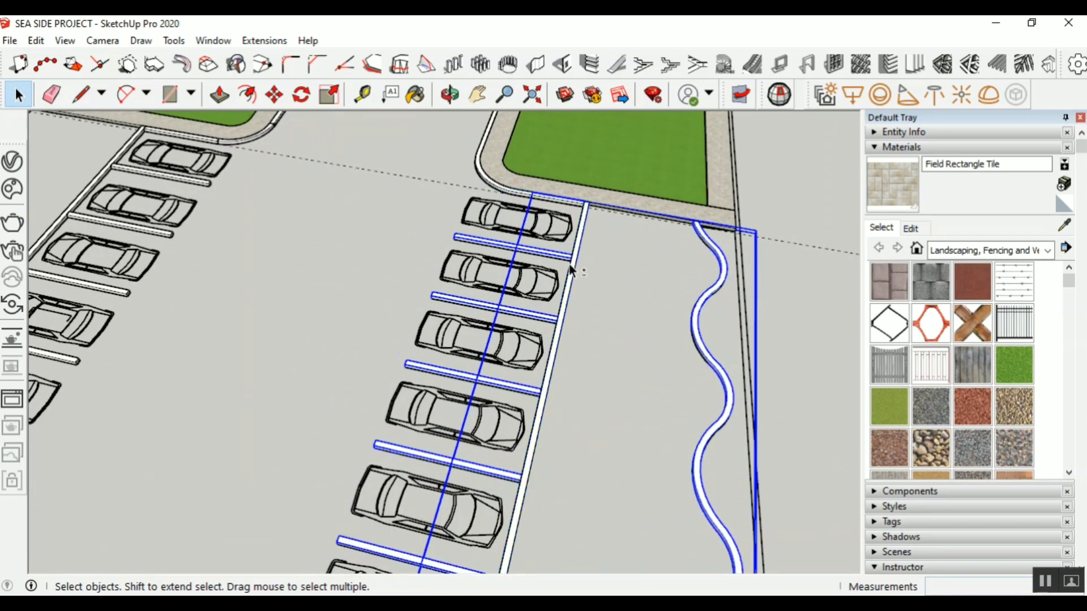
{"action": "left_click", "coordinate": [562, 257], "text": "shift"}
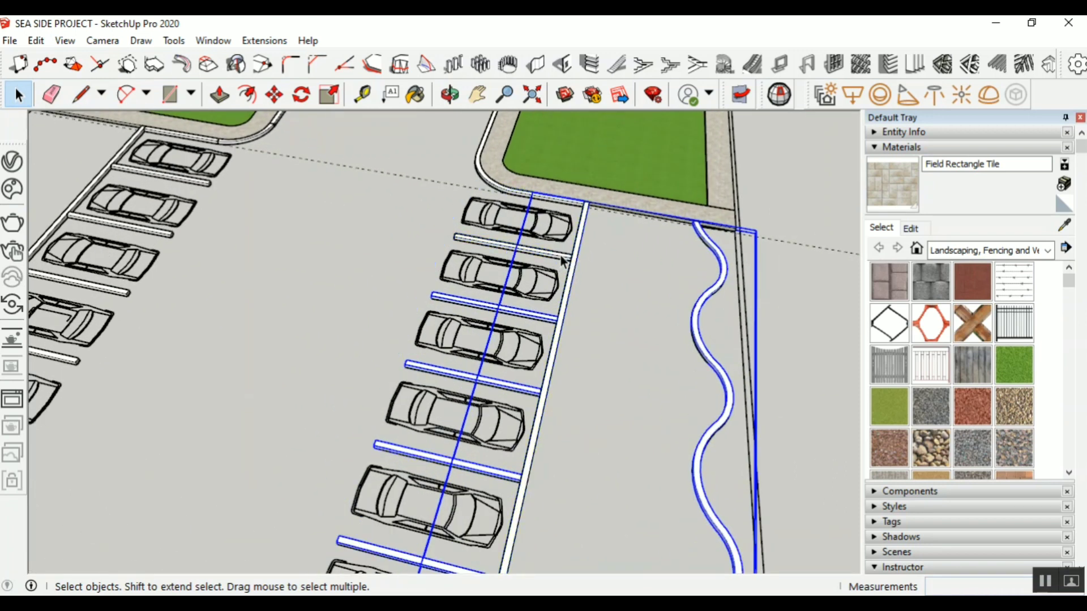
{"action": "left_click", "coordinate": [541, 317], "text": "shift"}
{"action": "left_click", "coordinate": [515, 389], "text": "shift"}
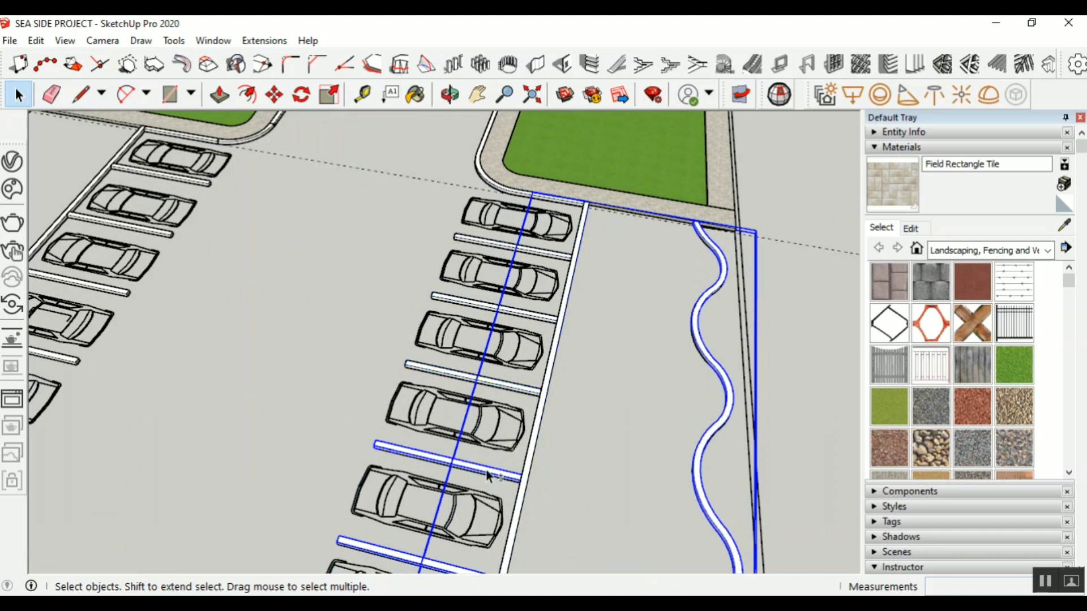
{"action": "left_click", "coordinate": [488, 474], "text": "shift"}
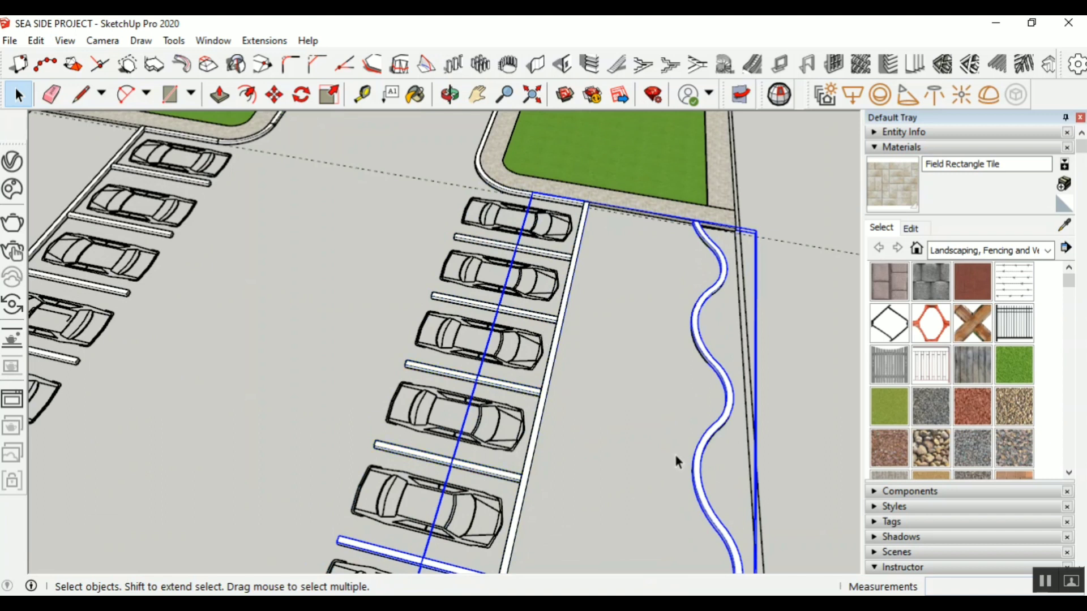
Remove the wavy kerb, the remaining bay divider, the rounded parking kerb and the short kerb from the selection, keeping the traced outline
{"action": "left_click", "coordinate": [706, 441], "text": "shift"}
{"action": "scroll", "coordinate": [442, 189], "scroll_direction": "down", "scroll_amount": 3}
{"action": "scroll", "coordinate": [434, 406], "scroll_direction": "up", "scroll_amount": 3}
{"action": "left_click", "coordinate": [434, 406], "text": "shift"}
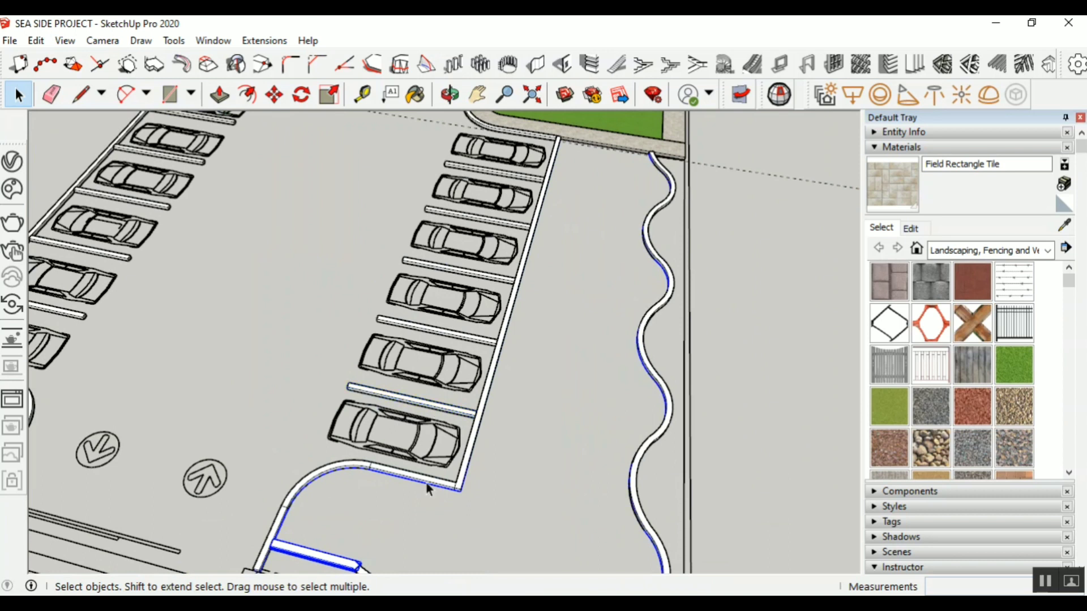
{"action": "left_click", "coordinate": [408, 478], "text": "shift"}
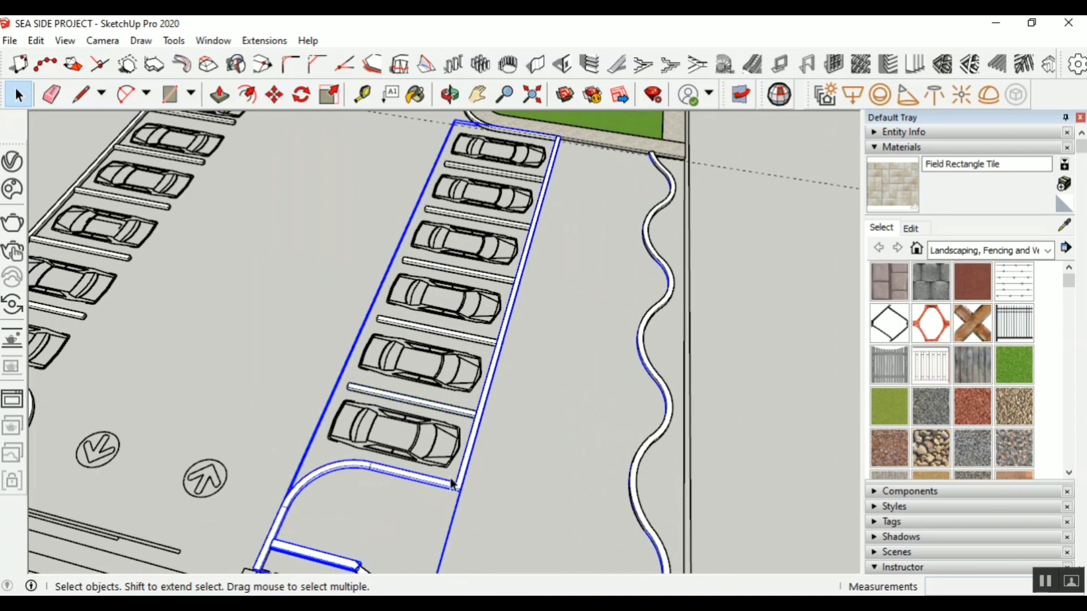
{"action": "left_click", "coordinate": [345, 466], "text": "shift"}
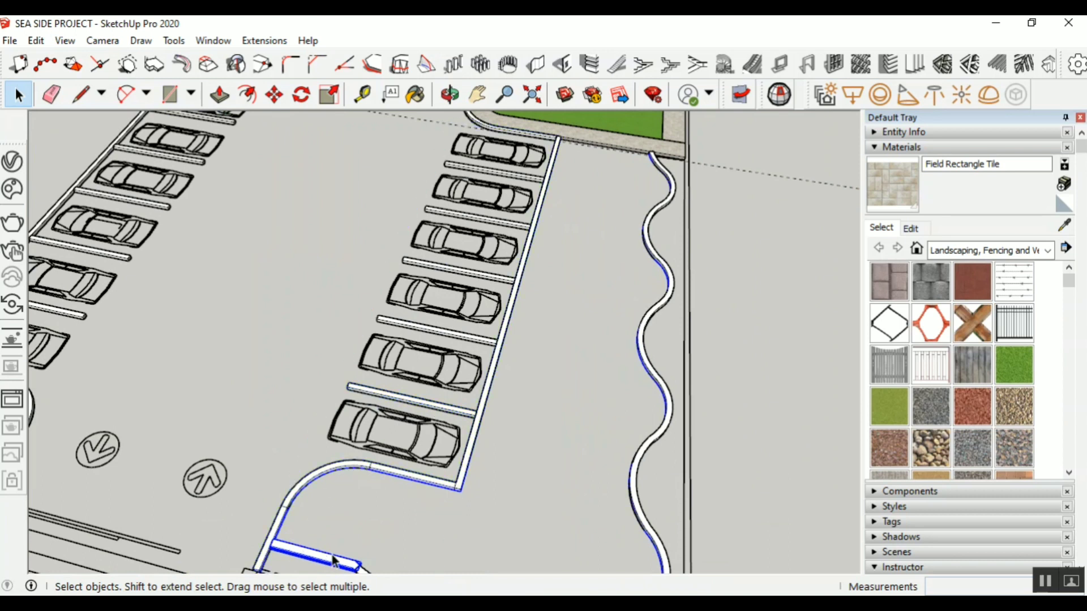
{"action": "left_click", "coordinate": [309, 562], "text": "shift"}
Start moving the selected lawn outline traced along the kerbs' bottom edges
{"action": "scroll", "coordinate": [470, 458], "scroll_direction": "down", "scroll_amount": 5}
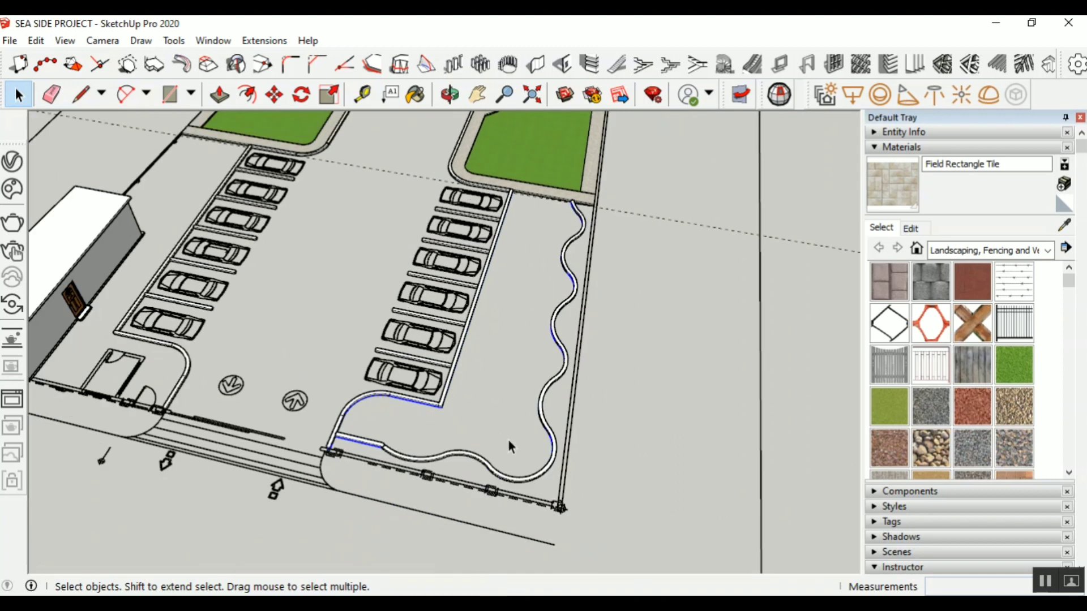
{"action": "scroll", "coordinate": [512, 453], "scroll_direction": "up", "scroll_amount": 4}
{"action": "left_click", "coordinate": [274, 94]}
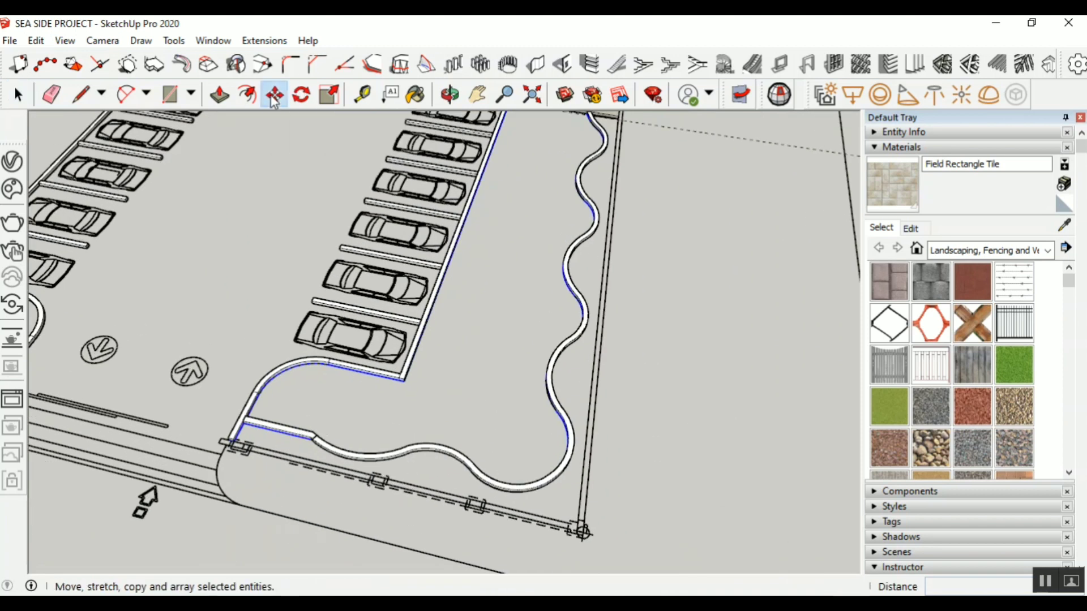
Copy the selected wavy planter curb edges about 24 m sideways onto the open ground beside the parking area
{"action": "left_click", "coordinate": [463, 301]}
{"action": "scroll", "coordinate": [475, 303], "scroll_direction": "down", "scroll_amount": 3}
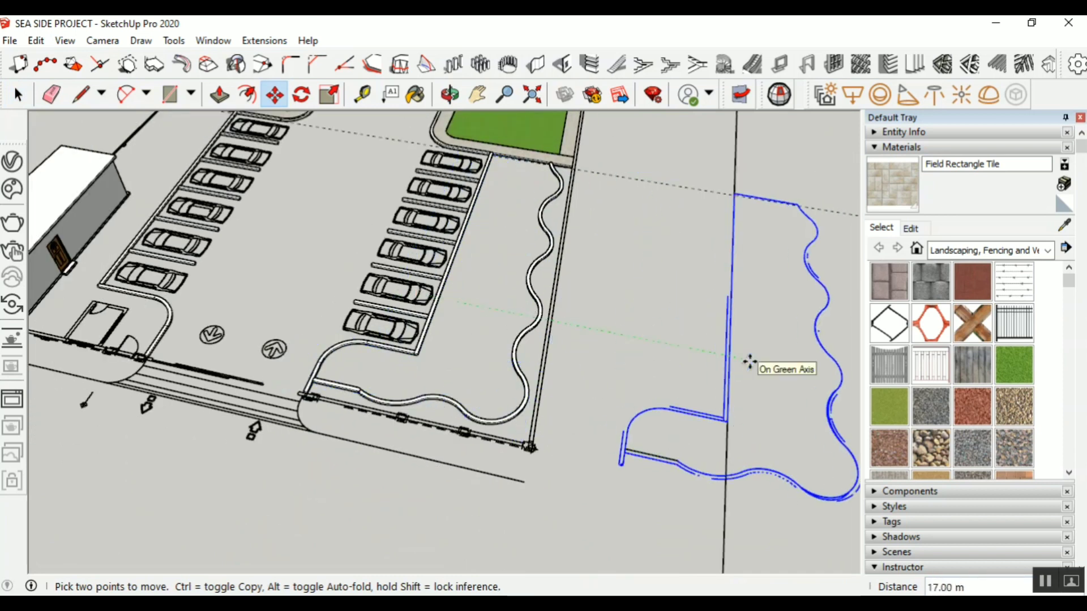
{"action": "scroll", "coordinate": [542, 335], "scroll_direction": "down", "scroll_amount": 2}
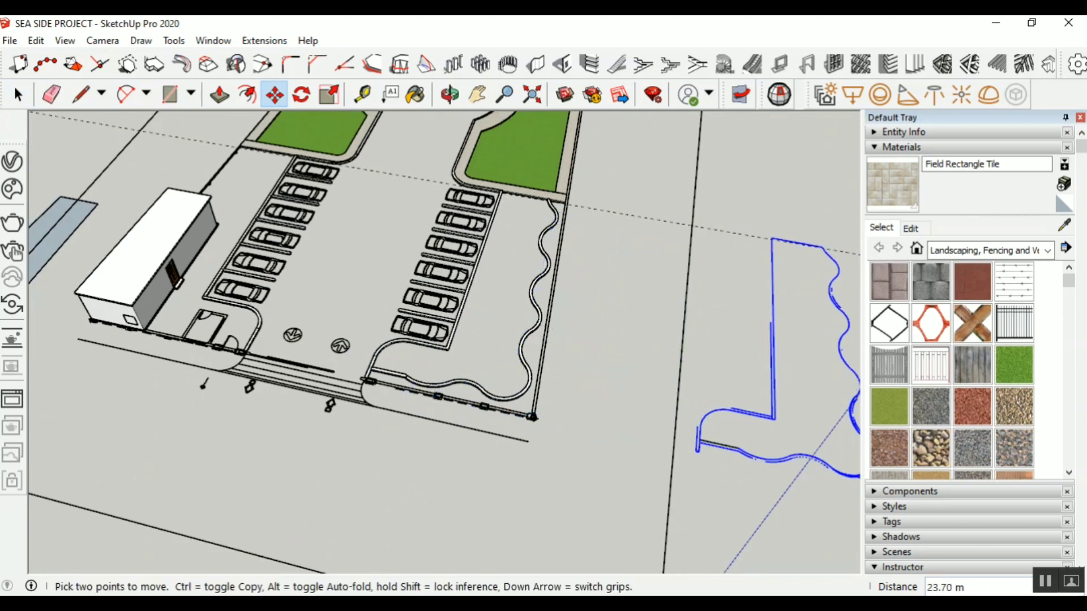
{"action": "left_click", "coordinate": [811, 245]}
{"action": "scroll", "coordinate": [769, 318], "scroll_direction": "down", "scroll_amount": 3}
{"action": "scroll", "coordinate": [634, 328], "scroll_direction": "up", "scroll_amount": 5}
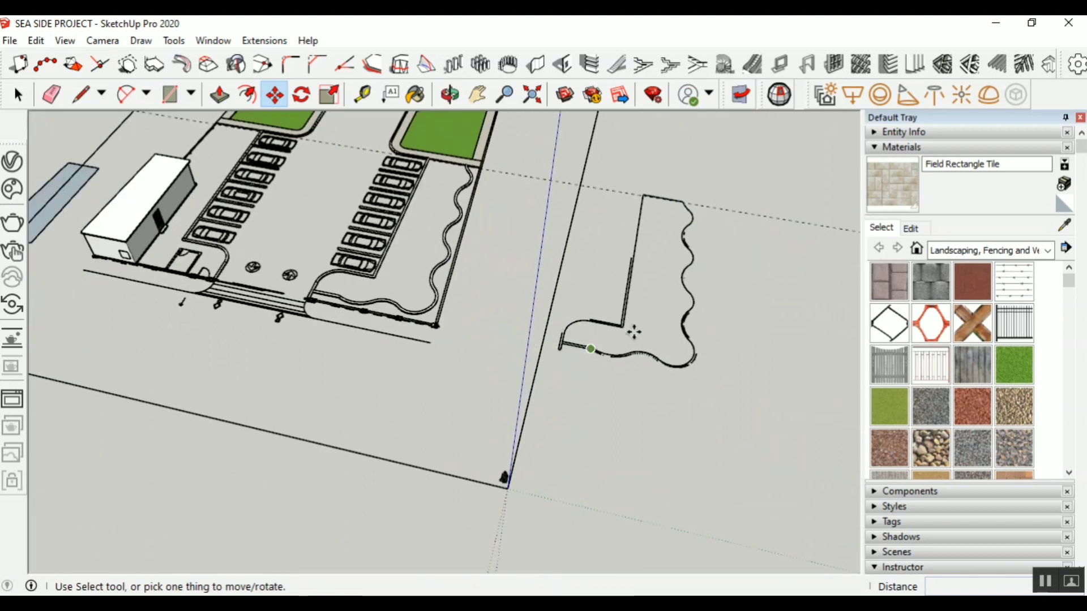
{"action": "scroll", "coordinate": [644, 382], "scroll_direction": "up", "scroll_amount": 5}
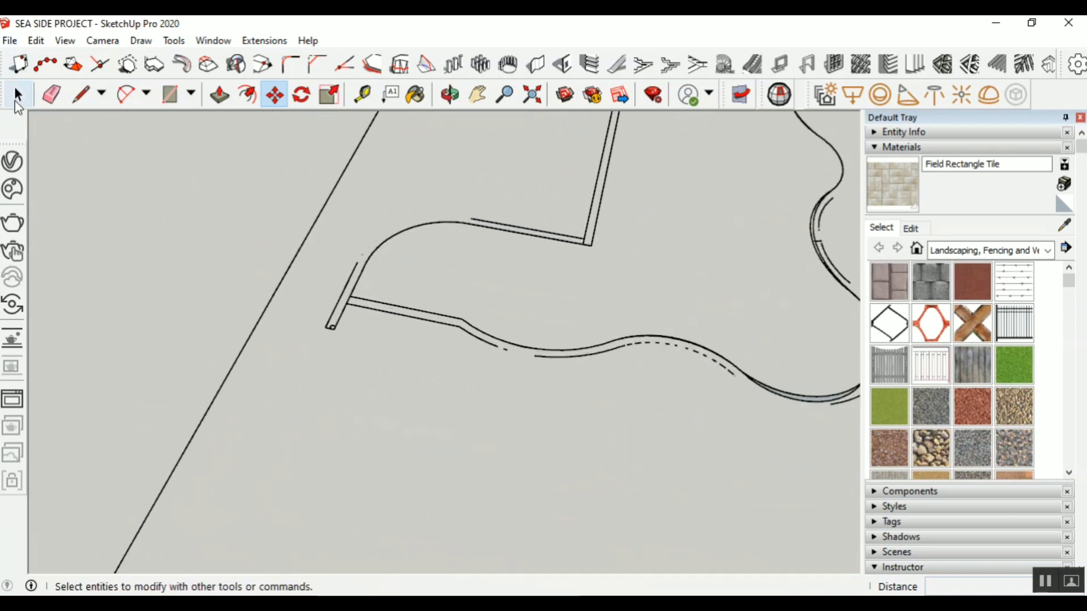
Delete the outer parallel line of the copied outline's short straight edge and the curb stub at its end corner
{"action": "left_click", "coordinate": [17, 94]}
{"action": "scroll", "coordinate": [346, 311], "scroll_direction": "up", "scroll_amount": 3}
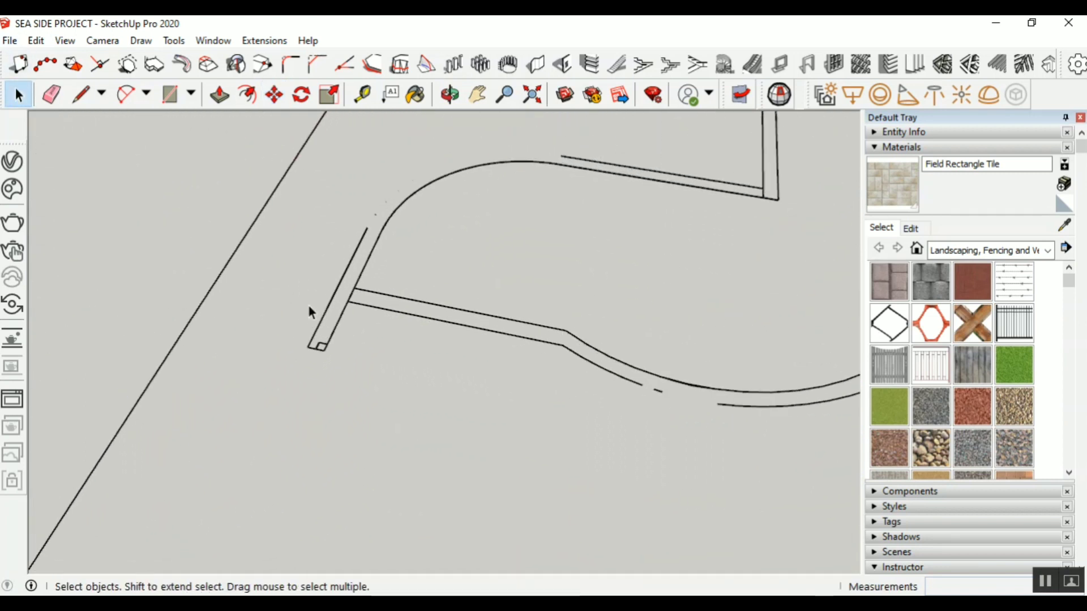
{"action": "left_click", "coordinate": [378, 308]}
{"action": "key", "text": "Delete"}
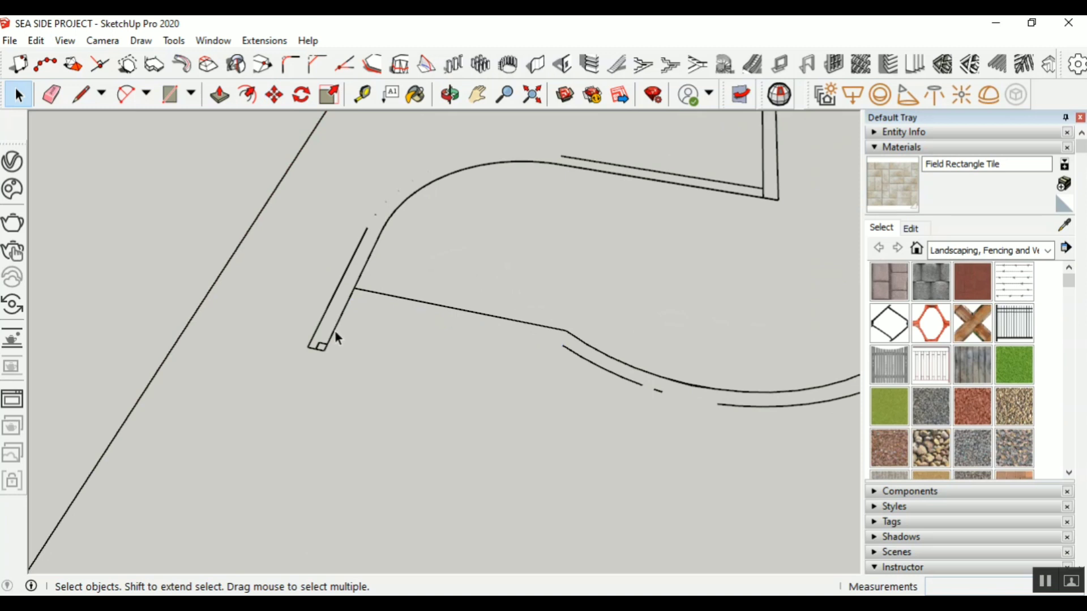
{"action": "left_click", "coordinate": [340, 283]}
{"action": "key", "text": "Delete"}
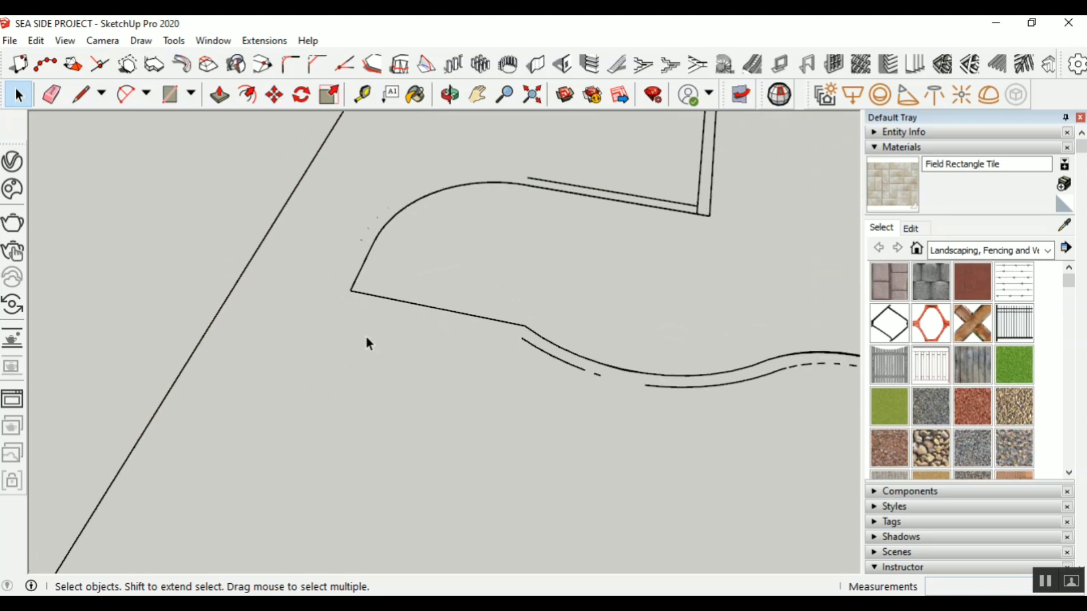
Delete the outer offset fragments below the start of the first wavy curve, next to the short straight edge
{"action": "scroll", "coordinate": [650, 385], "scroll_direction": "up", "scroll_amount": 3}
{"action": "left_click_drag", "start_coordinate": [518, 421], "coordinate": [518, 422]}
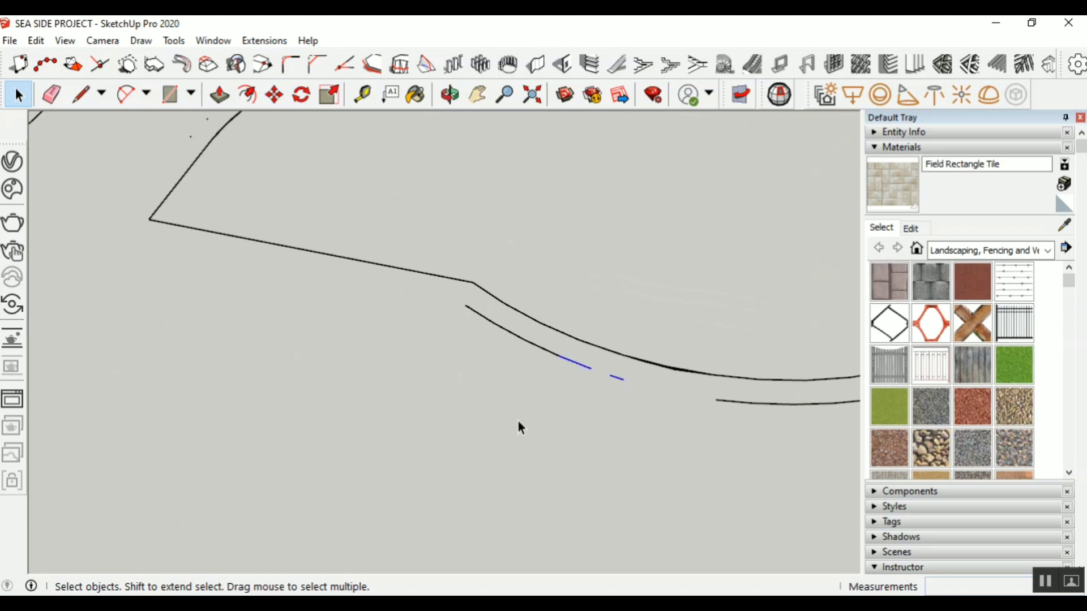
{"action": "key", "text": "Delete"}
{"action": "scroll", "coordinate": [424, 383], "scroll_direction": "down", "scroll_amount": 2}
{"action": "scroll", "coordinate": [531, 348], "scroll_direction": "up", "scroll_amount": 1}
{"action": "left_click_drag", "start_coordinate": [469, 361], "coordinate": [470, 358]}
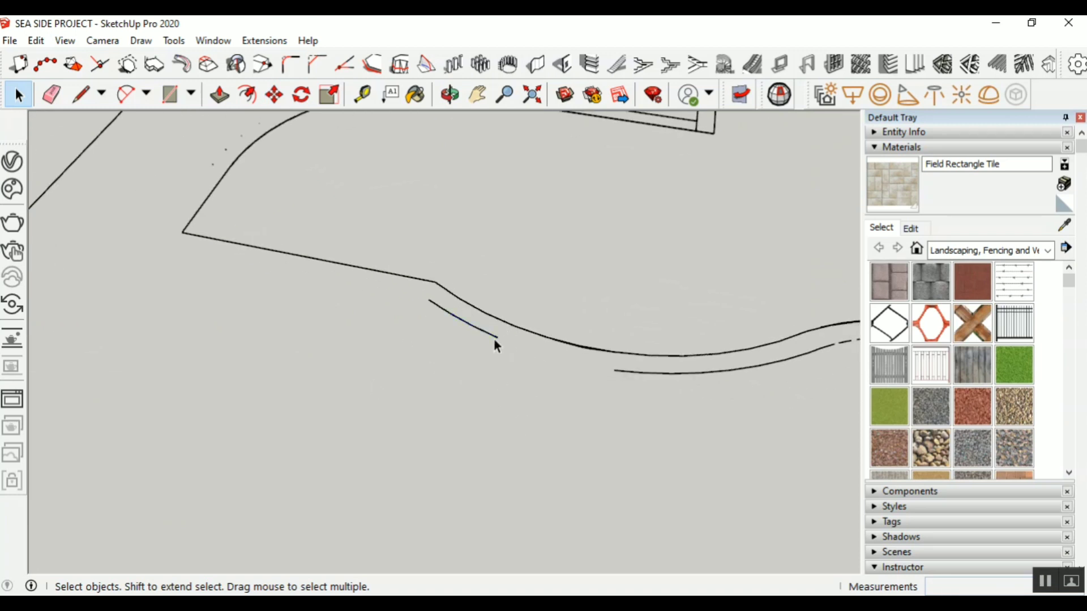
{"action": "scroll", "coordinate": [437, 304], "scroll_direction": "up", "scroll_amount": 2}
{"action": "left_click_drag", "start_coordinate": [452, 303], "coordinate": [401, 336]}
{"action": "key", "text": "Delete"}
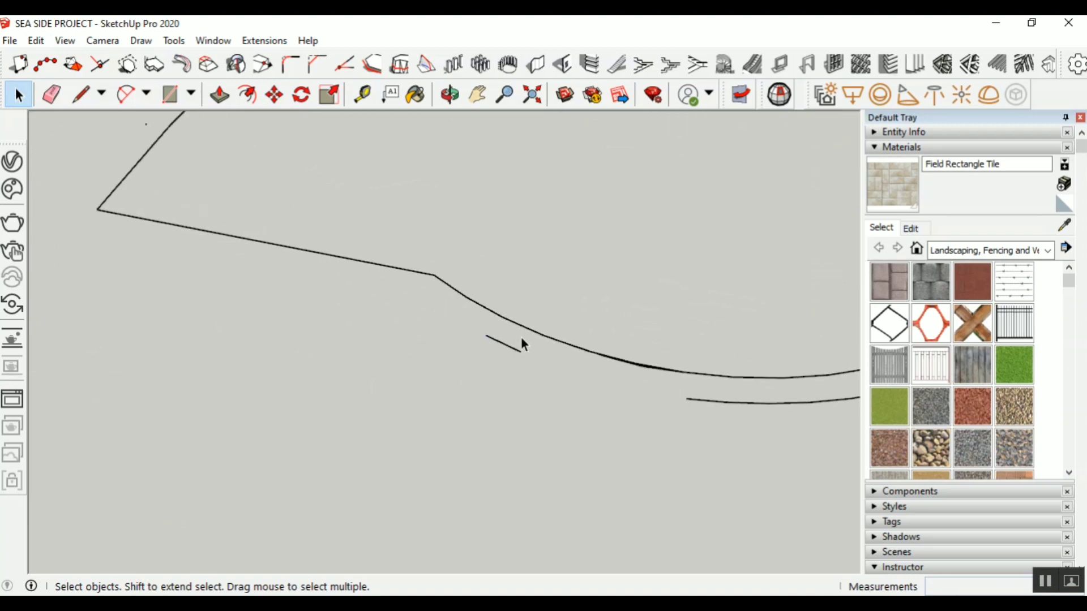
{"action": "left_click_drag", "start_coordinate": [521, 338], "coordinate": [391, 332]}
{"action": "key", "text": "Delete"}
Delete the outer offset line fragments running below the first dip of the wavy outline
{"action": "scroll", "coordinate": [391, 332], "scroll_direction": "down", "scroll_amount": 2}
{"action": "scroll", "coordinate": [810, 355], "scroll_direction": "up", "scroll_amount": 2}
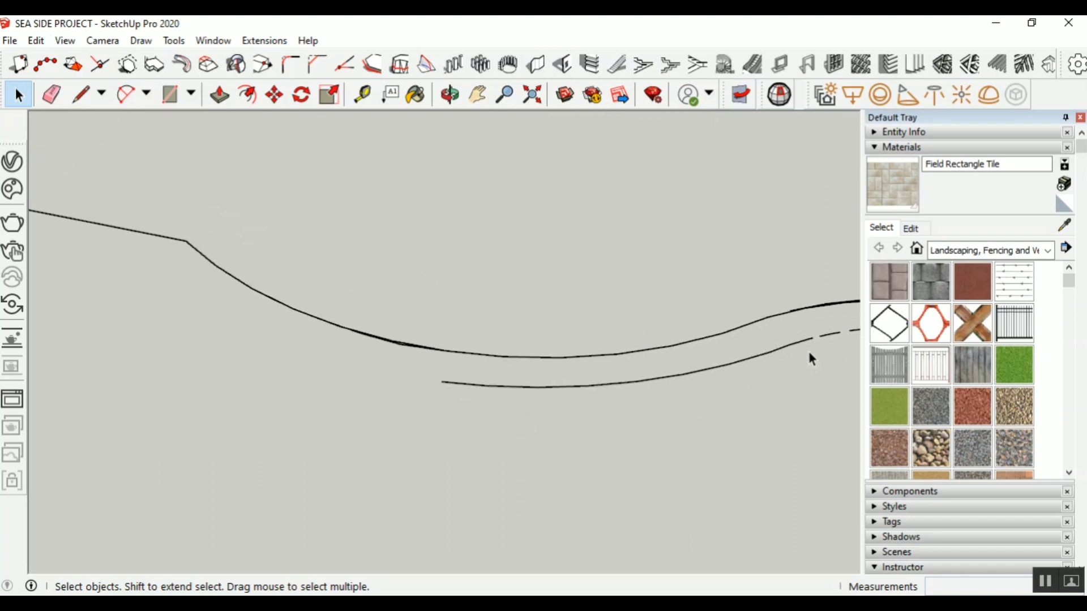
{"action": "scroll", "coordinate": [810, 353], "scroll_direction": "up", "scroll_amount": 1}
{"action": "left_click_drag", "start_coordinate": [837, 362], "coordinate": [804, 328]}
{"action": "key", "text": "Delete"}
{"action": "left_click_drag", "start_coordinate": [745, 415], "coordinate": [642, 370]}
{"action": "key", "text": "Delete"}
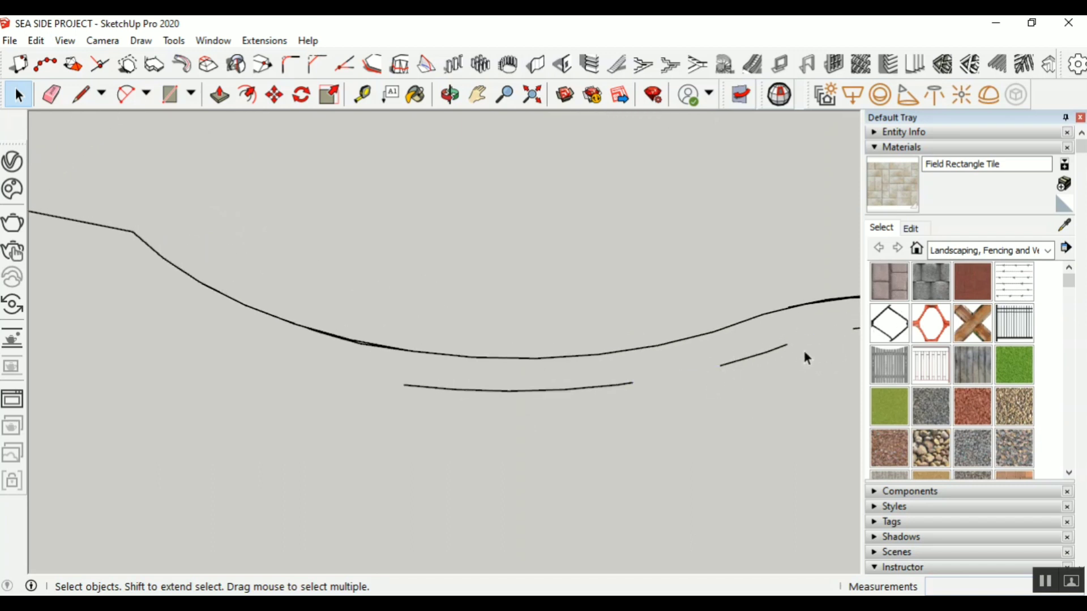
{"action": "mouse_move", "coordinate": [788, 348]}
{"action": "left_mouse_down"}
{"action": "mouse_move", "coordinate": [719, 385]}
{"action": "mouse_move", "coordinate": [706, 371]}
{"action": "mouse_move", "coordinate": [392, 448]}
{"action": "left_mouse_up"}
{"action": "key", "text": "Delete"}
{"action": "key", "text": "Delete"}
{"action": "key", "text": "Delete"}
{"action": "scroll", "coordinate": [346, 339], "scroll_direction": "up", "scroll_amount": 3}
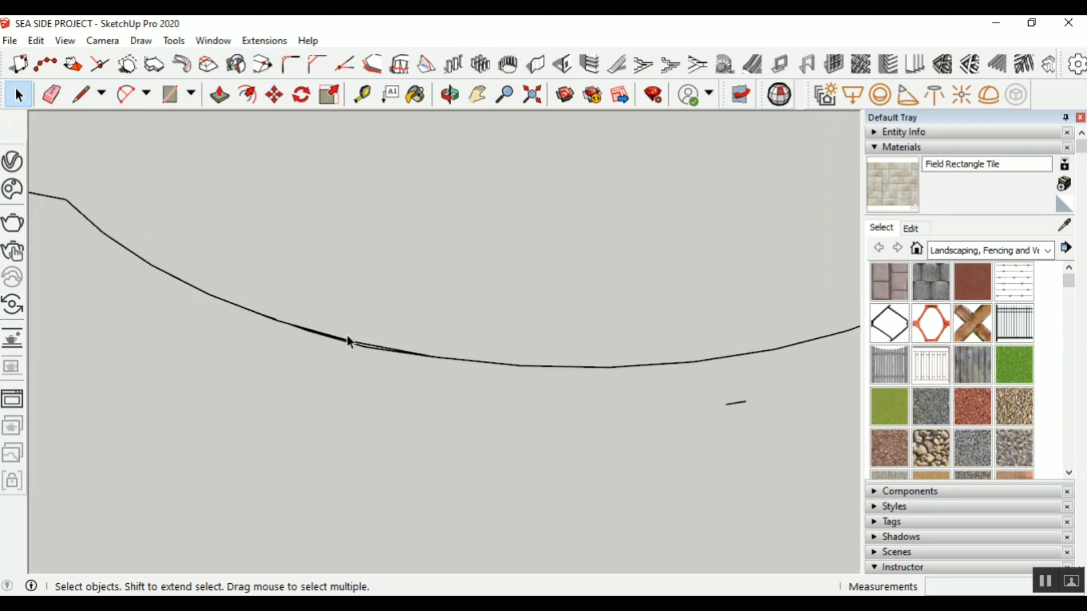
{"action": "left_click", "coordinate": [363, 348]}
{"action": "scroll", "coordinate": [320, 319], "scroll_direction": "down", "scroll_amount": 2}
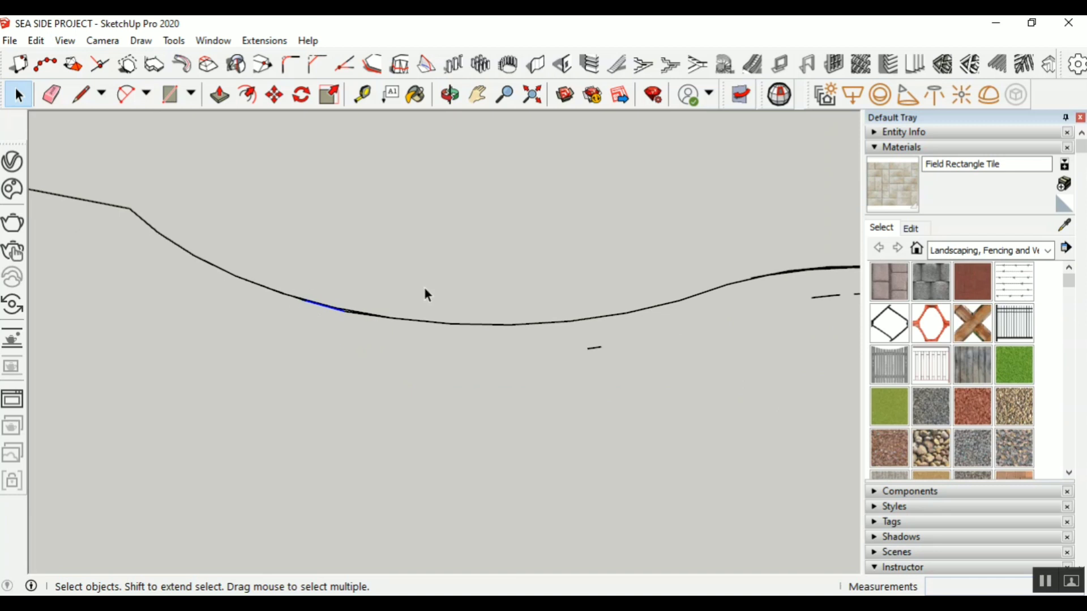
{"action": "scroll", "coordinate": [424, 293], "scroll_direction": "down", "scroll_amount": 2}
{"action": "left_click_drag", "start_coordinate": [226, 223], "coordinate": [643, 381]}
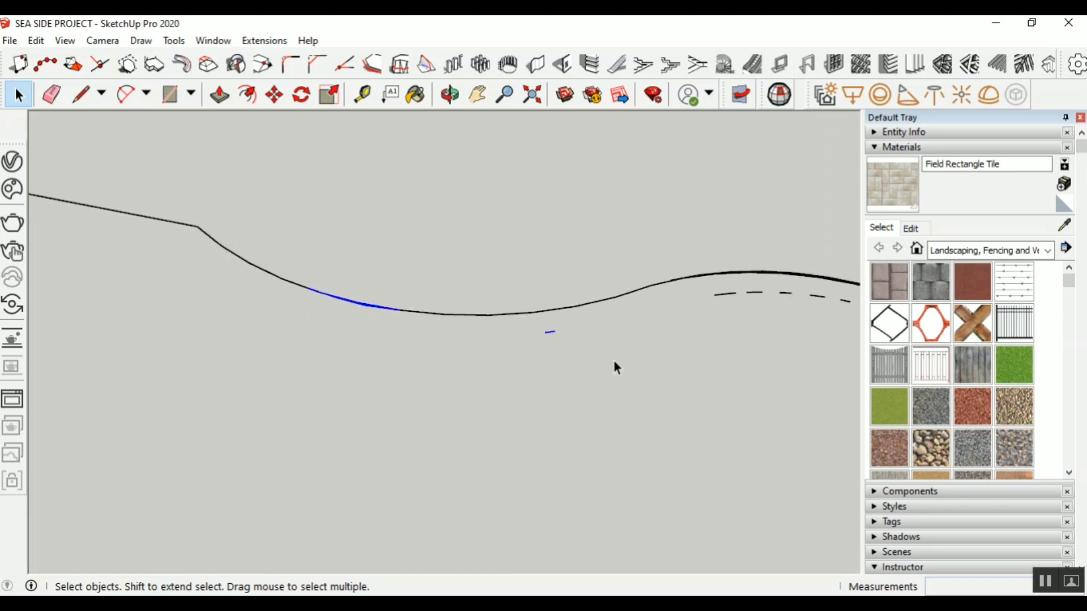
{"action": "key", "text": "Delete"}
{"action": "key", "text": "ctrl+z"}
Delete the stray dash below the first dip and the dashed offset and doubled edges along the following crest
{"action": "scroll", "coordinate": [359, 311], "scroll_direction": "up", "scroll_amount": 4}
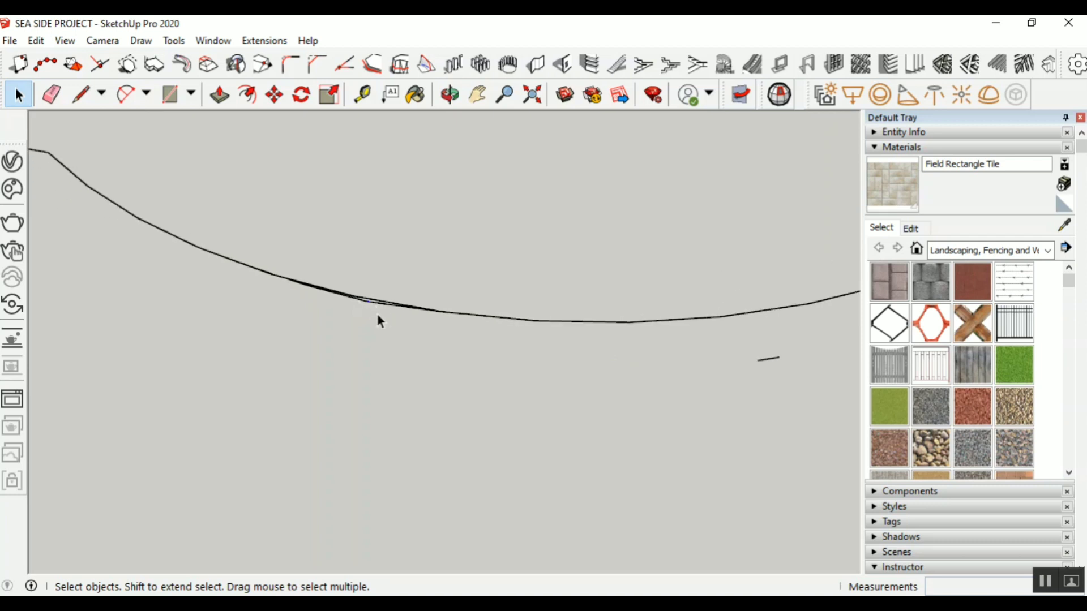
{"action": "scroll", "coordinate": [385, 320], "scroll_direction": "down", "scroll_amount": 2}
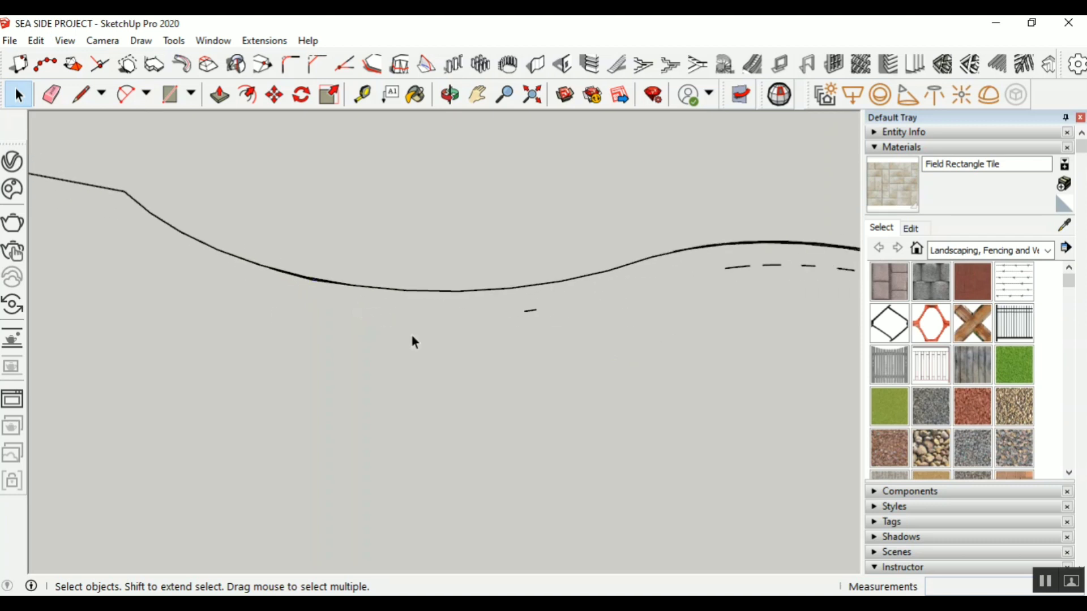
{"action": "left_click", "coordinate": [531, 311]}
{"action": "scroll", "coordinate": [524, 311], "scroll_direction": "down", "scroll_amount": 3}
{"action": "scroll", "coordinate": [578, 306], "scroll_direction": "up", "scroll_amount": 2}
{"action": "left_click_drag", "start_coordinate": [538, 244], "coordinate": [776, 360]}
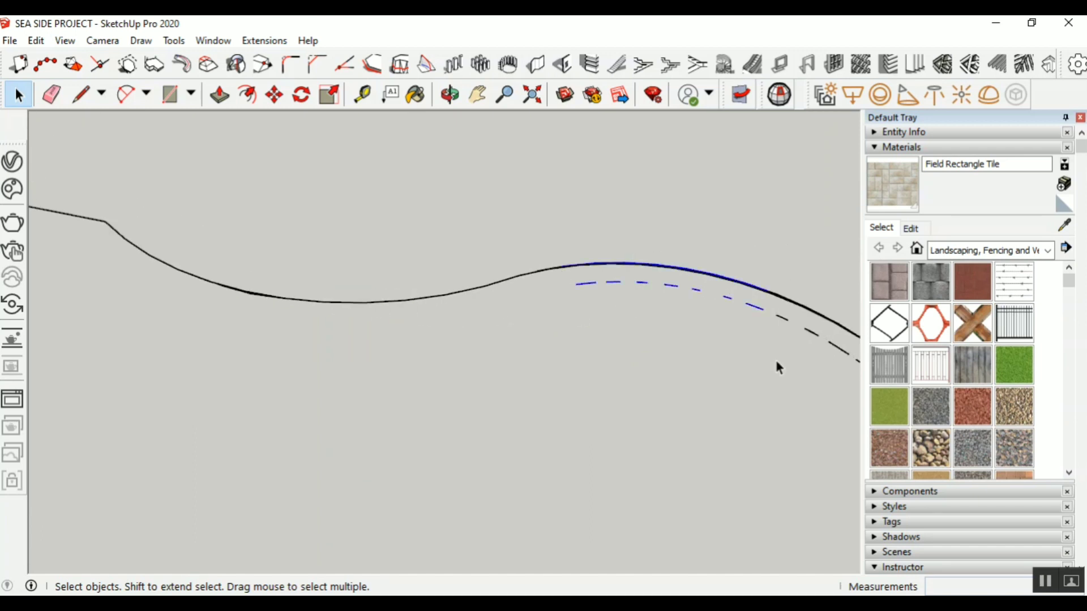
{"action": "key", "text": "Delete"}
{"action": "scroll", "coordinate": [385, 250], "scroll_direction": "down", "scroll_amount": 2}
{"action": "left_click_drag", "start_coordinate": [427, 208], "coordinate": [592, 303]}
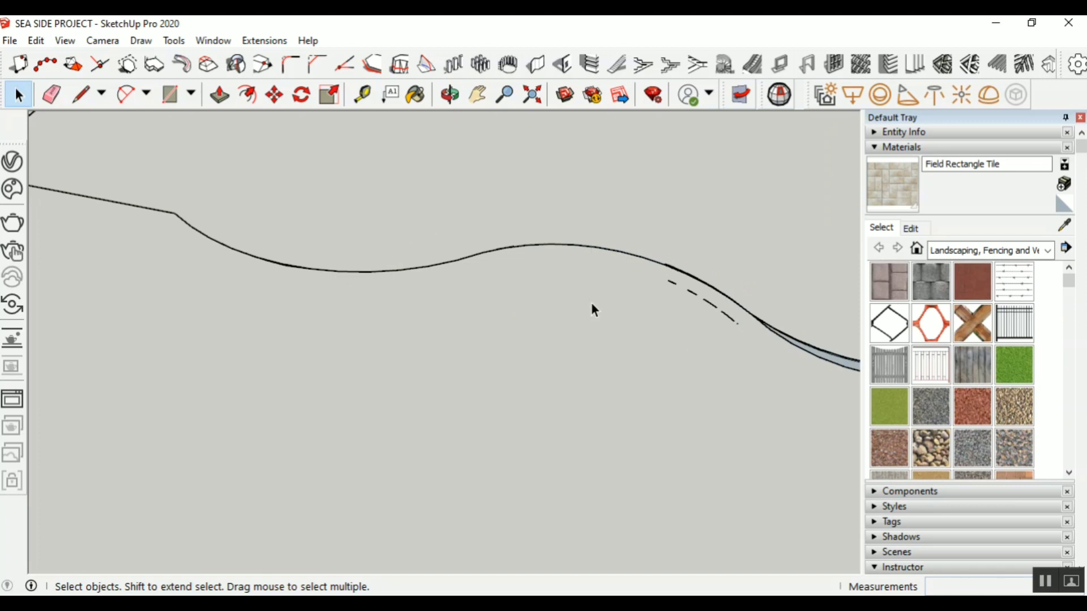
{"action": "left_click_drag", "start_coordinate": [627, 203], "coordinate": [783, 380]}
{"action": "key", "text": "Delete"}
Delete the thin sliver face and its doubled lower arc at the second dip of the wavy outline
{"action": "scroll", "coordinate": [453, 281], "scroll_direction": "down", "scroll_amount": 1}
{"action": "scroll", "coordinate": [737, 351], "scroll_direction": "up", "scroll_amount": 2}
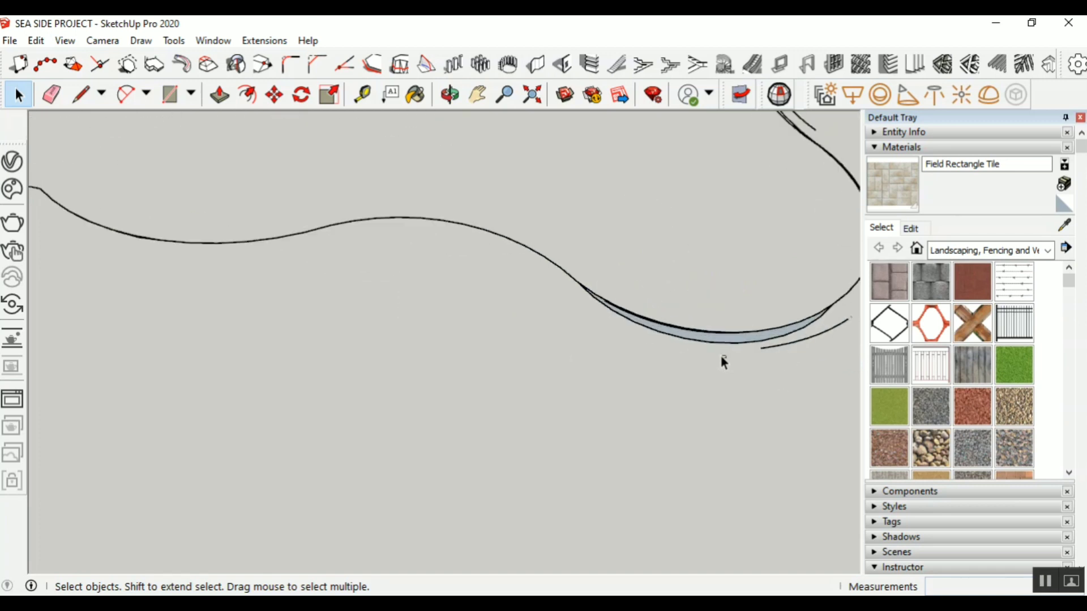
{"action": "left_click_drag", "start_coordinate": [695, 341], "coordinate": [766, 378]}
{"action": "key", "text": "Delete"}
{"action": "key", "text": "Delete"}
{"action": "scroll", "coordinate": [556, 347], "scroll_direction": "down", "scroll_amount": 2}
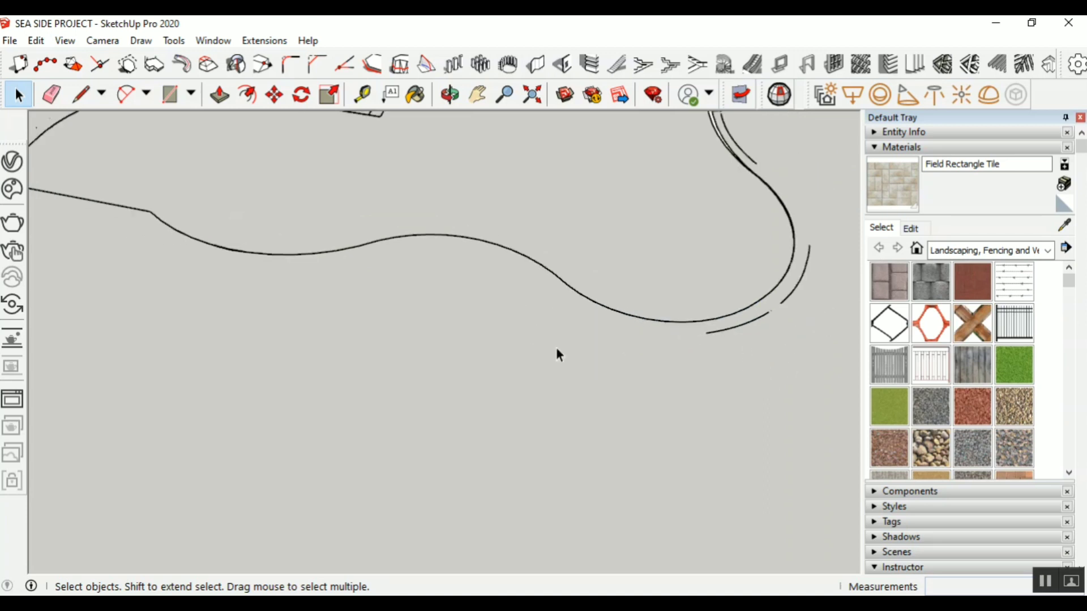
{"action": "scroll", "coordinate": [685, 265], "scroll_direction": "up", "scroll_amount": 1}
{"action": "left_click_drag", "start_coordinate": [686, 267], "coordinate": [844, 389]}
{"action": "key", "text": "Delete"}
{"action": "scroll", "coordinate": [644, 361], "scroll_direction": "down", "scroll_amount": 2}
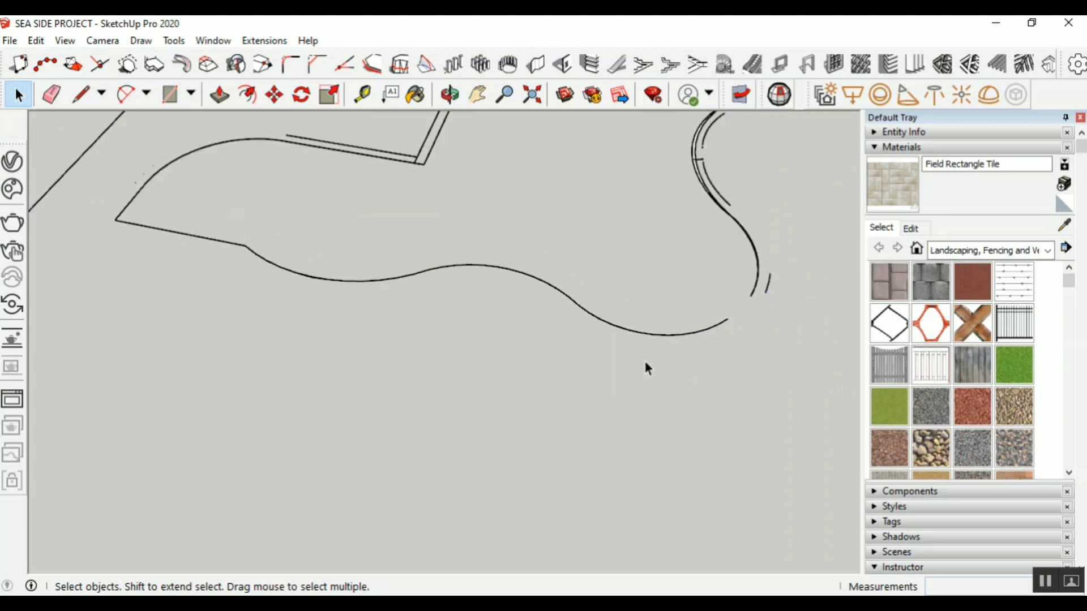
Delete the outer offset arc fragments around the outline's large corner bend, keeping the main curve
{"action": "scroll", "coordinate": [776, 256], "scroll_direction": "up", "scroll_amount": 2}
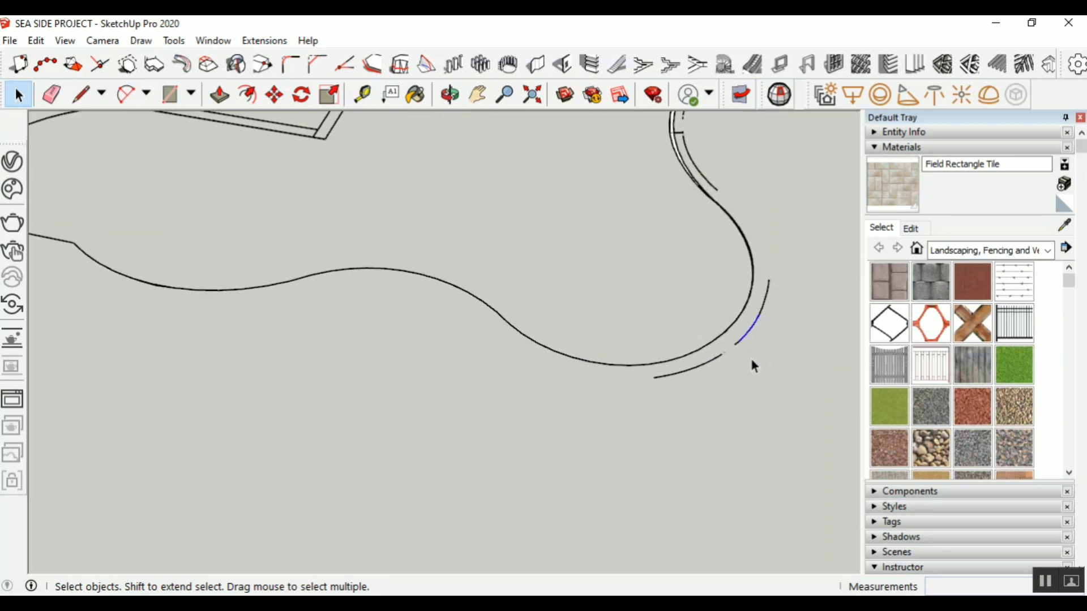
{"action": "key", "text": "Delete"}
{"action": "scroll", "coordinate": [778, 277], "scroll_direction": "up", "scroll_amount": 1}
{"action": "left_click_drag", "start_coordinate": [776, 265], "coordinate": [756, 335]}
{"action": "key", "text": "Delete"}
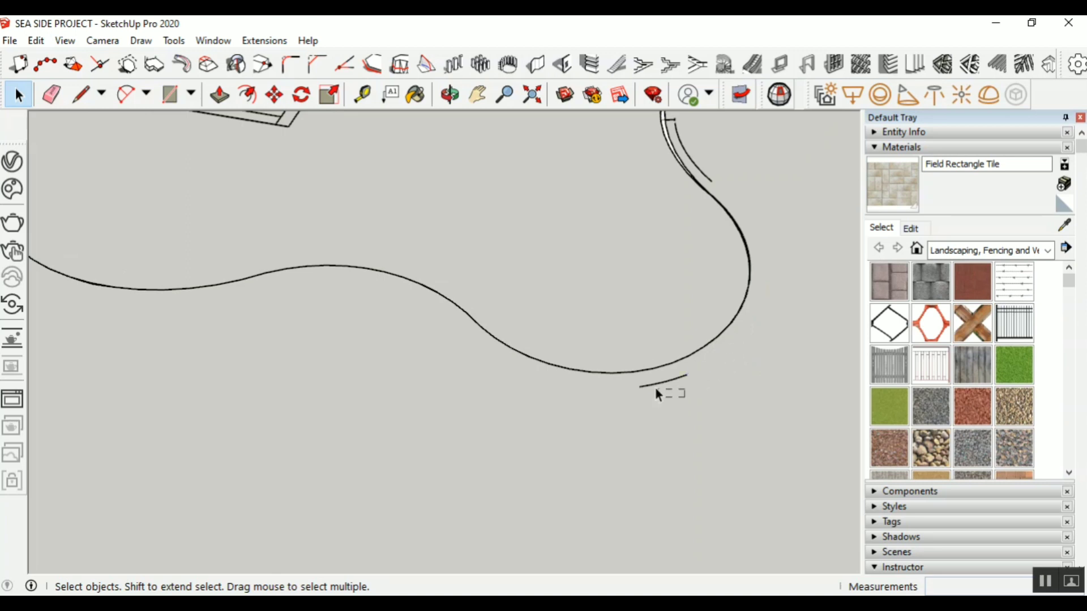
Delete the short cross line and the doubled inner curb edge with its narrow face on the bend above the corner
{"action": "scroll", "coordinate": [730, 225], "scroll_direction": "up", "scroll_amount": 5}
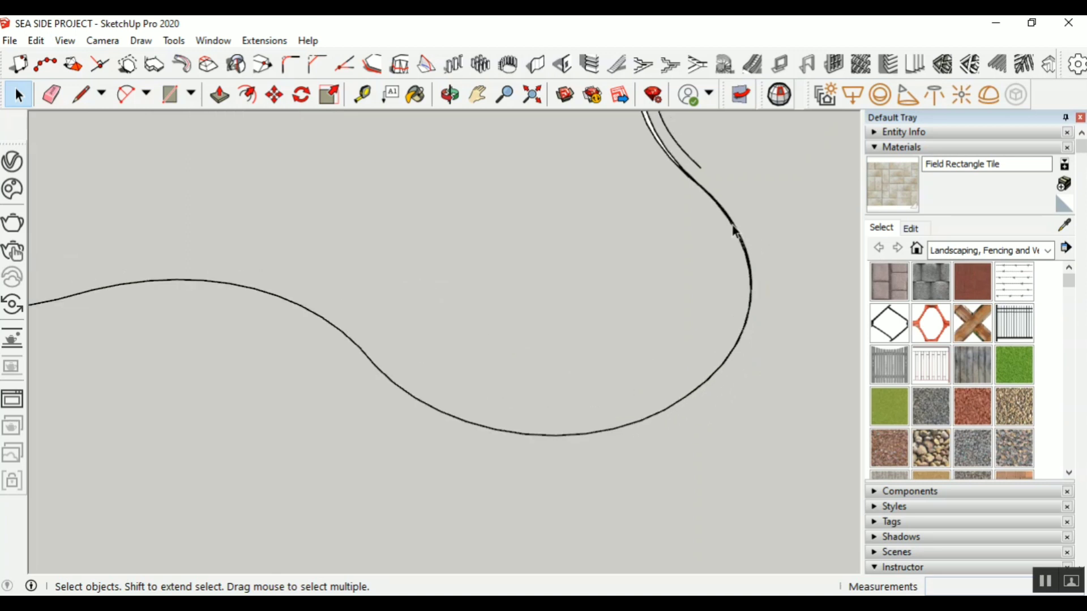
{"action": "scroll", "coordinate": [702, 371], "scroll_direction": "down", "scroll_amount": 6}
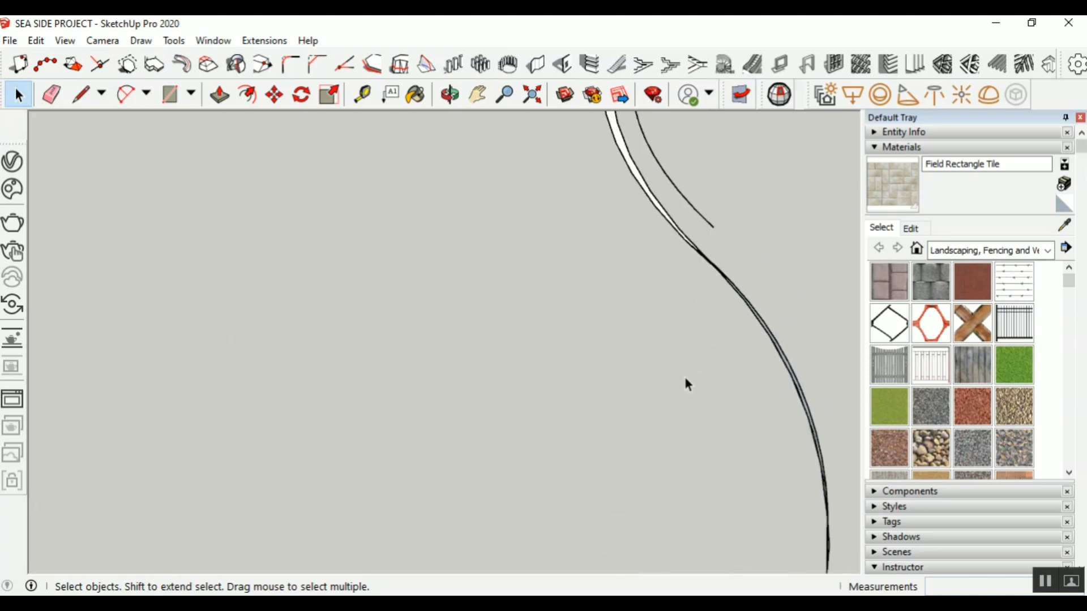
{"action": "scroll", "coordinate": [679, 171], "scroll_direction": "up", "scroll_amount": 4}
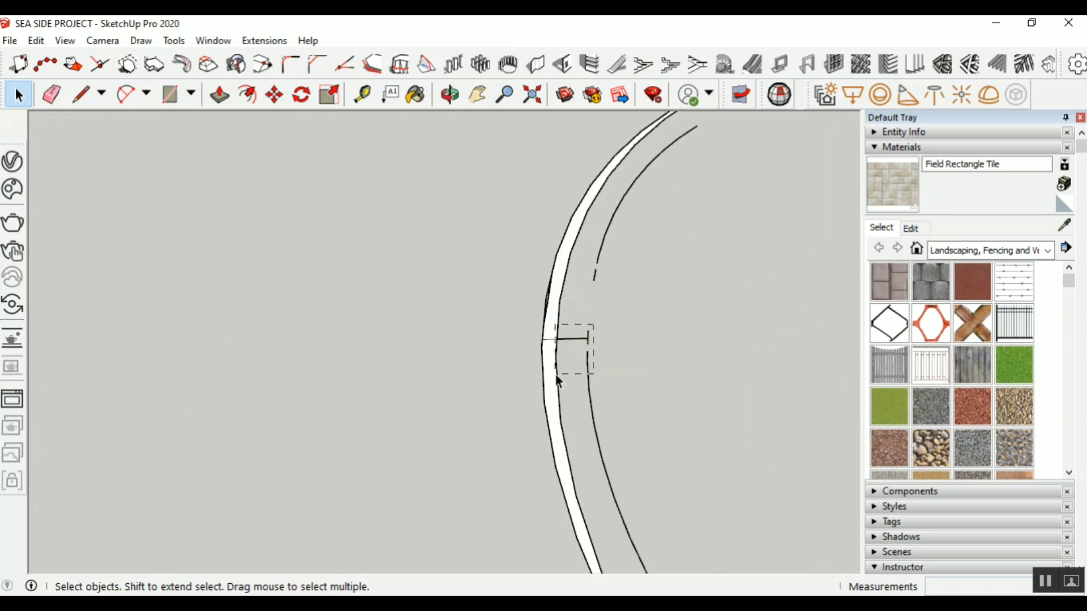
{"action": "double_click", "coordinate": [556, 363]}
{"action": "key", "text": "Delete"}
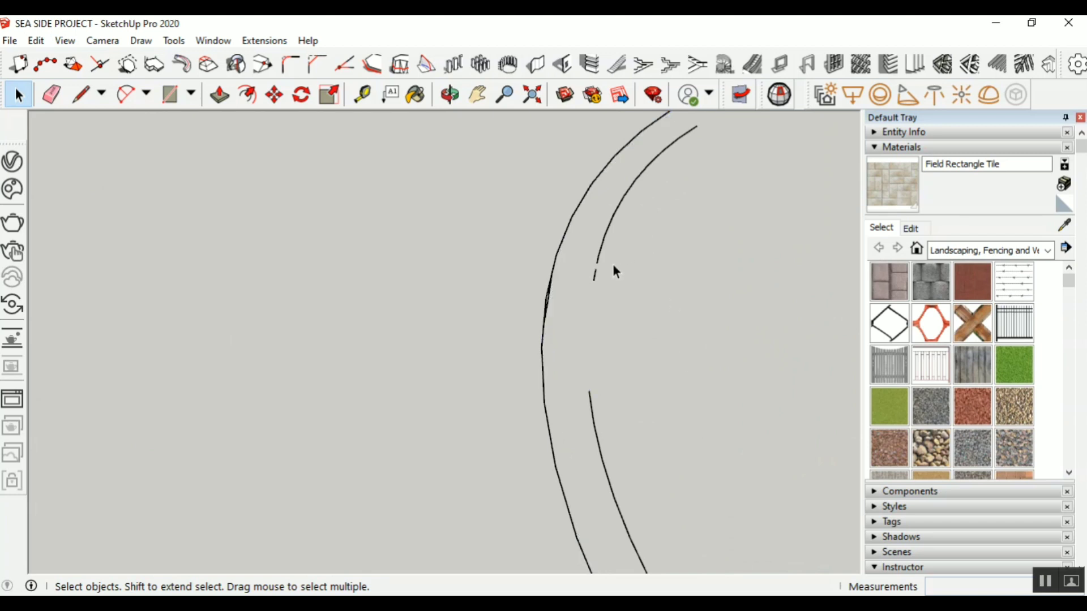
Delete the remaining offset line fragments along the upper half of that bend
{"action": "left_click_drag", "start_coordinate": [612, 247], "coordinate": [572, 273]}
{"action": "scroll", "coordinate": [645, 174], "scroll_direction": "up", "scroll_amount": 2}
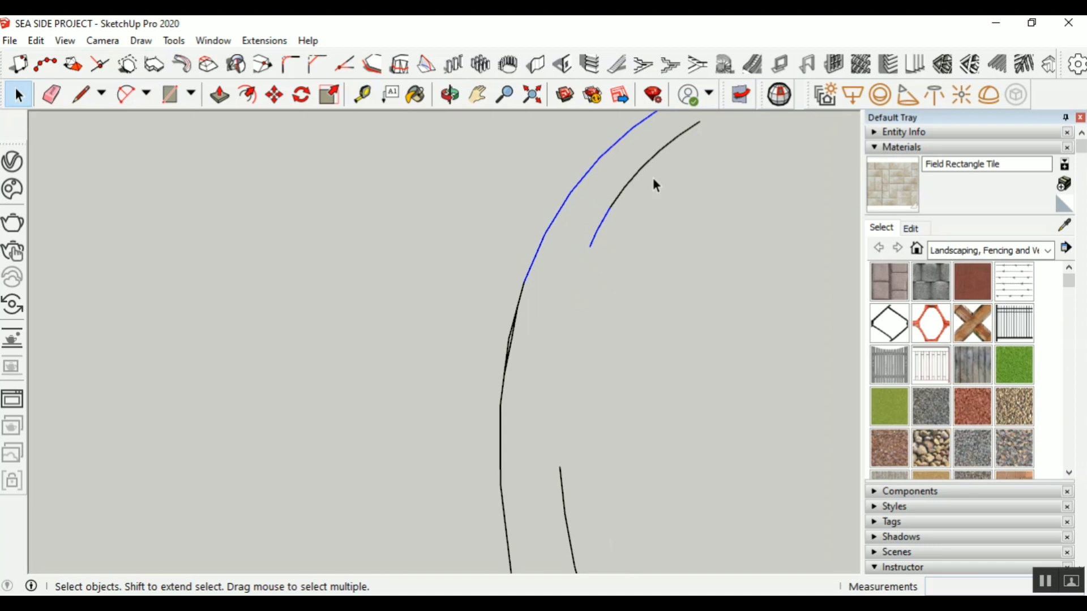
{"action": "left_click", "coordinate": [653, 178]}
{"action": "left_click_drag", "start_coordinate": [612, 253], "coordinate": [611, 253]}
{"action": "key", "text": "Delete"}
{"action": "left_click_drag", "start_coordinate": [658, 171], "coordinate": [636, 195]}
{"action": "key", "text": "Delete"}
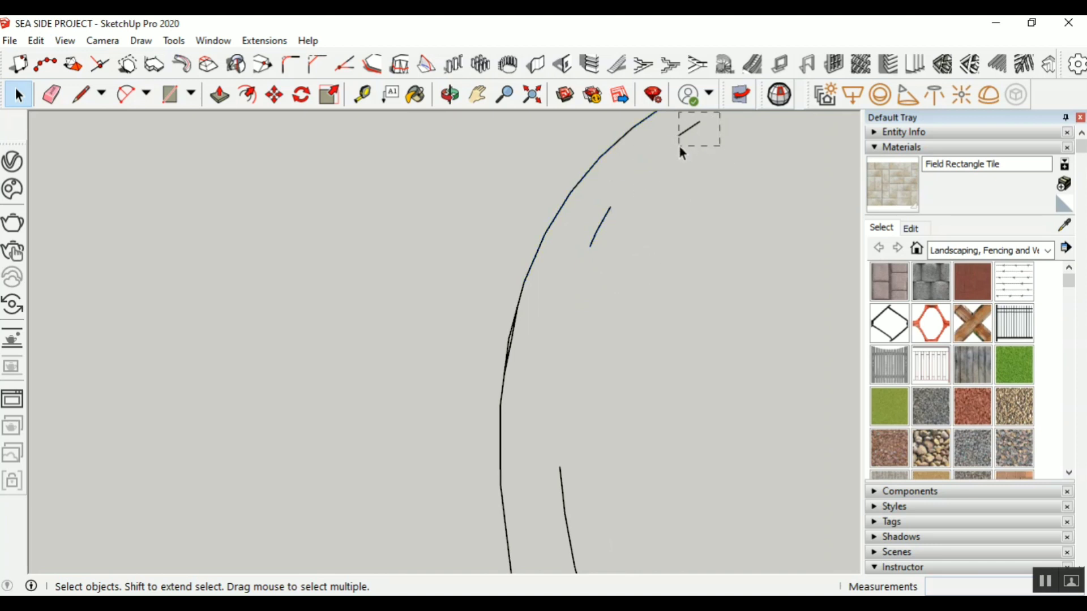
{"action": "key", "text": "Delete"}
{"action": "left_click_drag", "start_coordinate": [682, 152], "coordinate": [592, 268]}
{"action": "key", "text": "Delete"}
Delete the doubled segment at the bend's middle and the remaining offset line along its lower half
{"action": "scroll", "coordinate": [606, 305], "scroll_direction": "down", "scroll_amount": 2}
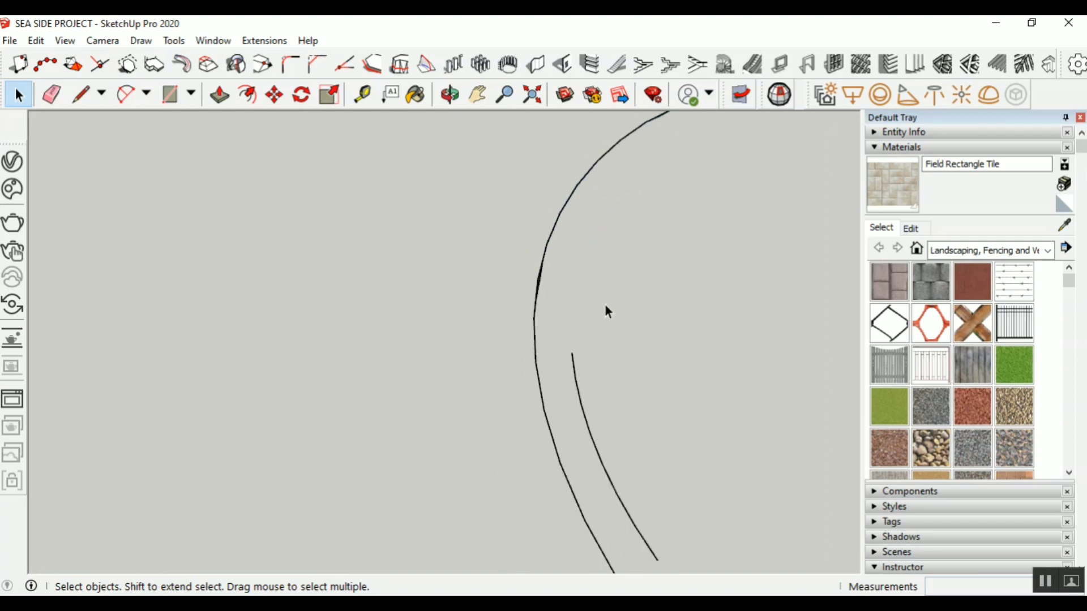
{"action": "key", "text": "Delete"}
{"action": "left_click_drag", "start_coordinate": [559, 415], "coordinate": [587, 475]}
{"action": "key", "text": "Delete"}
{"action": "scroll", "coordinate": [586, 475], "scroll_direction": "down", "scroll_amount": 3}
{"action": "middle_click_drag", "start_coordinate": [586, 475], "coordinate": [571, 409]}
{"action": "scroll", "coordinate": [578, 410], "scroll_direction": "up", "scroll_amount": 2}
{"action": "left_click_drag", "start_coordinate": [589, 369], "coordinate": [522, 440]}
{"action": "key", "text": "Delete"}
Delete the outer doubled edge segments and their narrow face where the outline passes into the next bend
{"action": "scroll", "coordinate": [573, 557], "scroll_direction": "up", "scroll_amount": 4}
{"action": "left_click", "coordinate": [573, 513]}
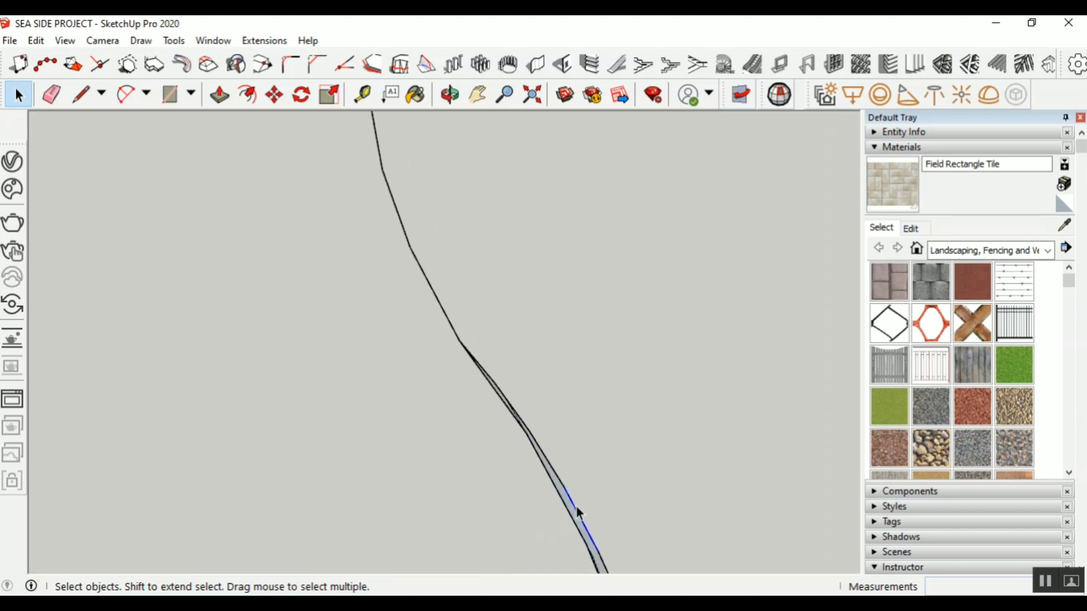
{"action": "key", "text": "Delete"}
{"action": "left_click", "coordinate": [562, 482]}
{"action": "scroll", "coordinate": [502, 397], "scroll_direction": "up", "scroll_amount": 1}
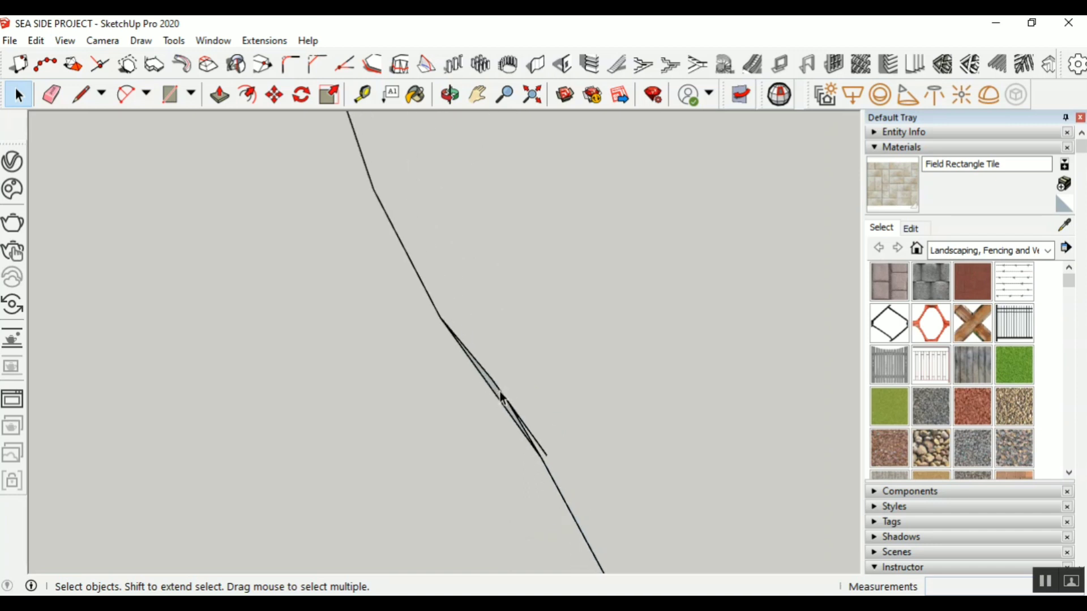
{"action": "key", "text": "Delete"}
{"action": "left_click", "coordinate": [535, 439]}
{"action": "key", "text": "Delete"}
Delete the two remaining sliver lines branching off the outline at that transition between bends
{"action": "scroll", "coordinate": [519, 422], "scroll_direction": "up", "scroll_amount": 1}
{"action": "left_click", "coordinate": [516, 420]}
{"action": "key", "text": "Delete"}
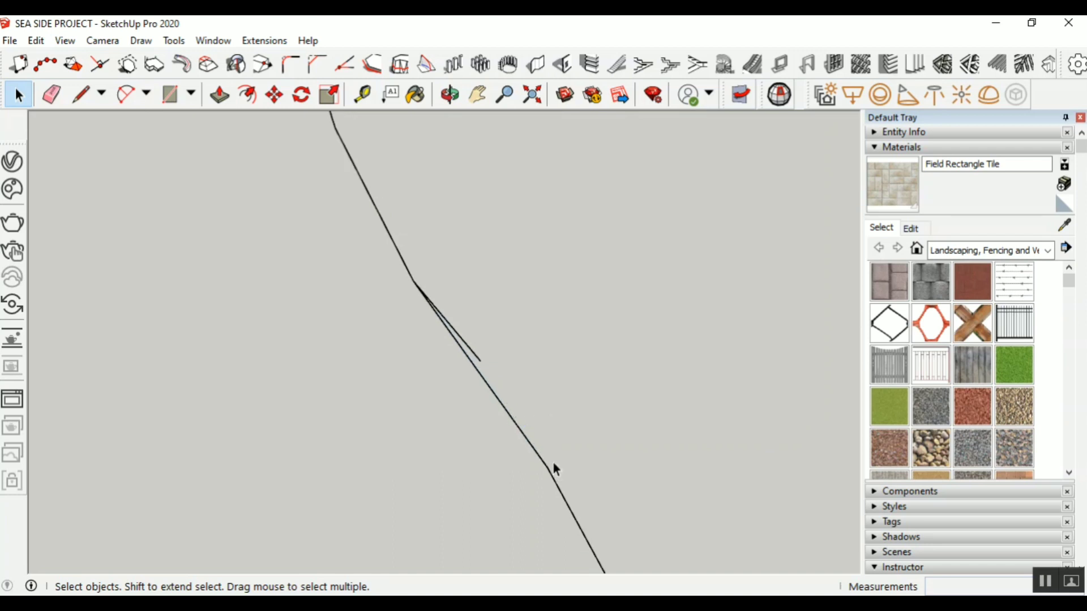
{"action": "scroll", "coordinate": [466, 324], "scroll_direction": "up", "scroll_amount": 2}
{"action": "left_click", "coordinate": [458, 347]}
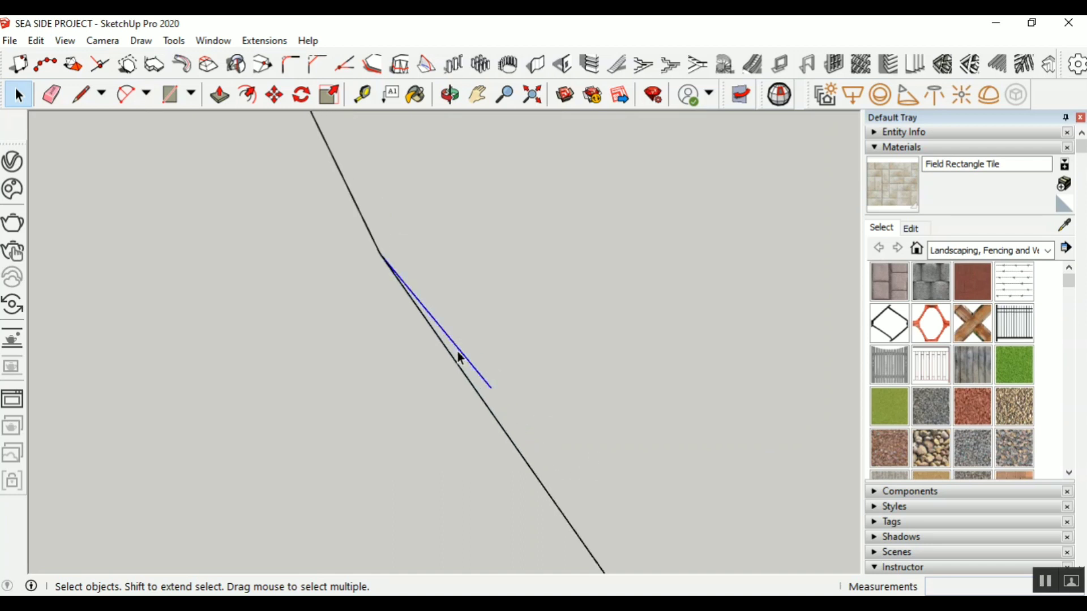
{"action": "key", "text": "Delete"}
Delete the outer offset line segments along the upper part of the next bend
{"action": "scroll", "coordinate": [317, 215], "scroll_direction": "down", "scroll_amount": 3}
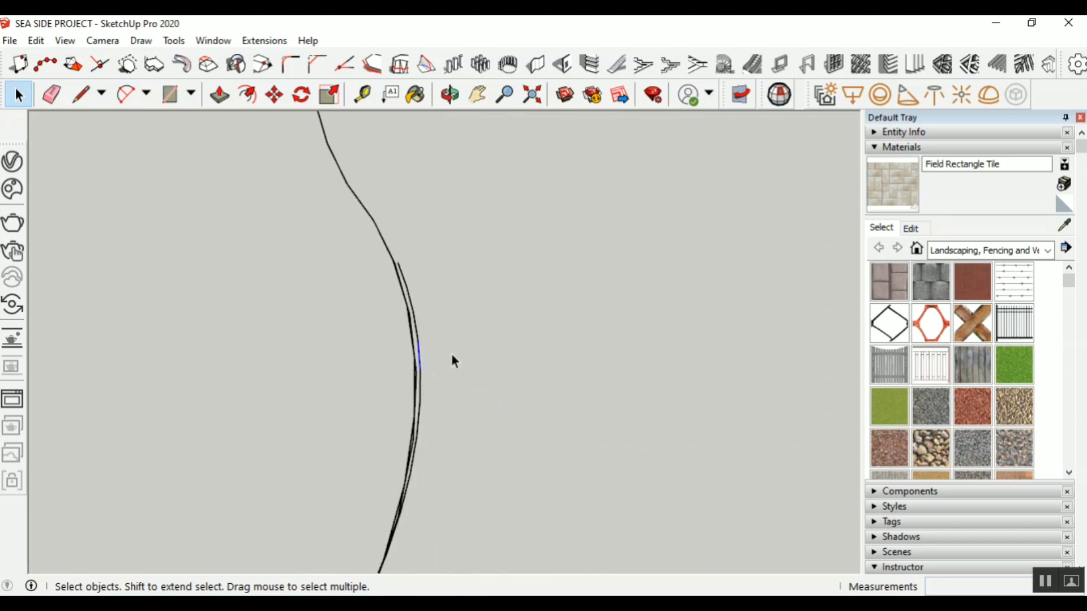
{"action": "scroll", "coordinate": [411, 309], "scroll_direction": "up", "scroll_amount": 2}
{"action": "left_click_drag", "start_coordinate": [422, 281], "coordinate": [410, 330]}
{"action": "key", "text": "Delete"}
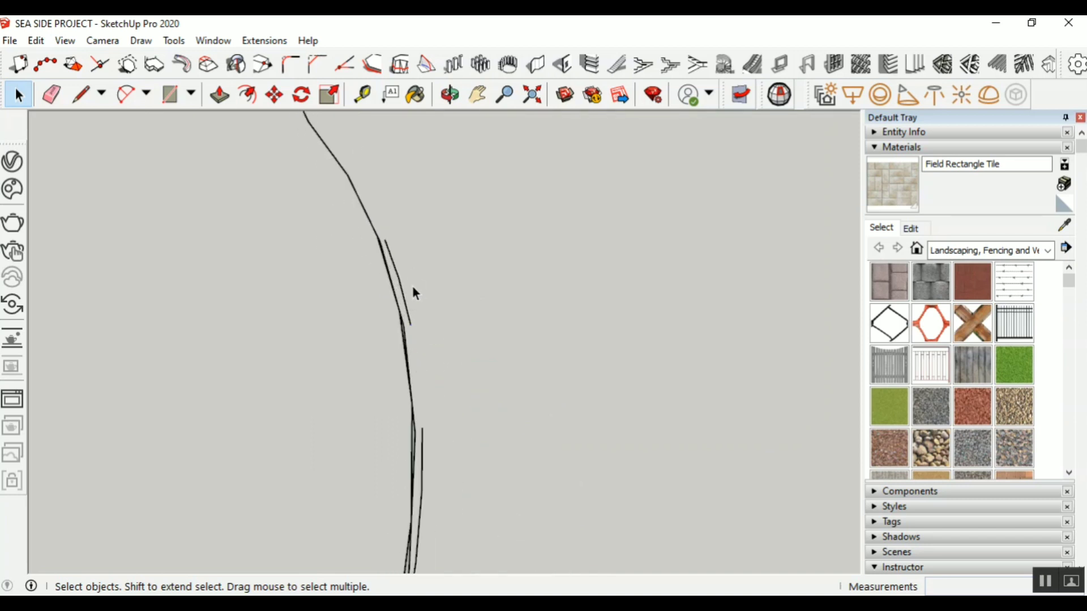
{"action": "left_click_drag", "start_coordinate": [398, 291], "coordinate": [396, 292]}
{"action": "key", "text": "Delete"}
Delete the small leftover fragments and the doubled outer edge pieces along the bend's upper straight segment
{"action": "scroll", "coordinate": [395, 263], "scroll_direction": "up", "scroll_amount": 3}
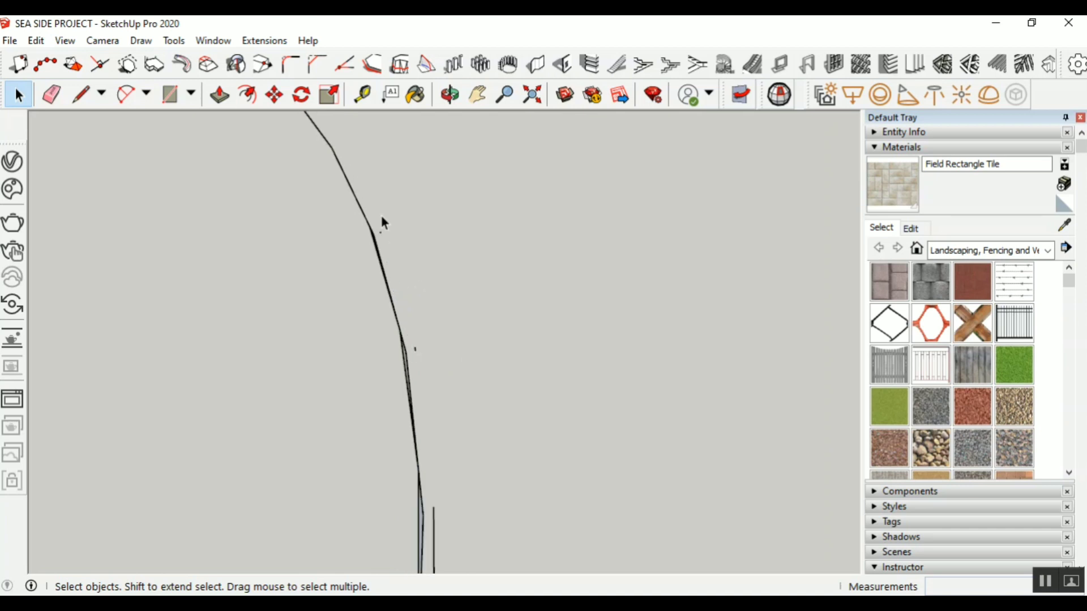
{"action": "left_click_drag", "start_coordinate": [376, 244], "coordinate": [376, 242]}
{"action": "scroll", "coordinate": [374, 234], "scroll_direction": "up", "scroll_amount": 4}
{"action": "key", "text": "Delete"}
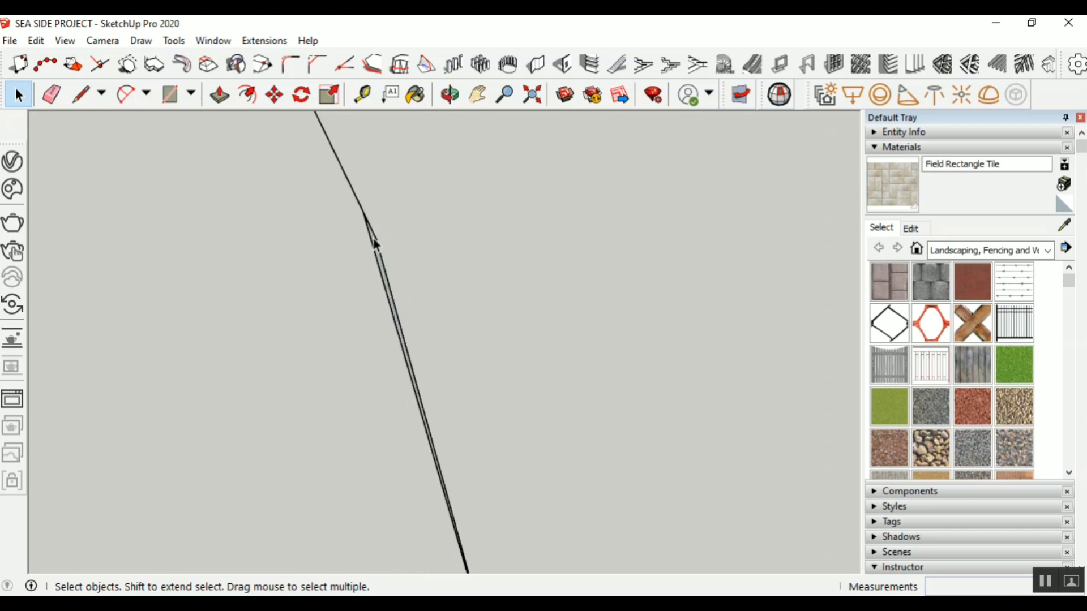
{"action": "left_click", "coordinate": [378, 238]}
{"action": "key", "text": "Delete"}
{"action": "left_click", "coordinate": [379, 250]}
{"action": "key", "text": "Delete"}
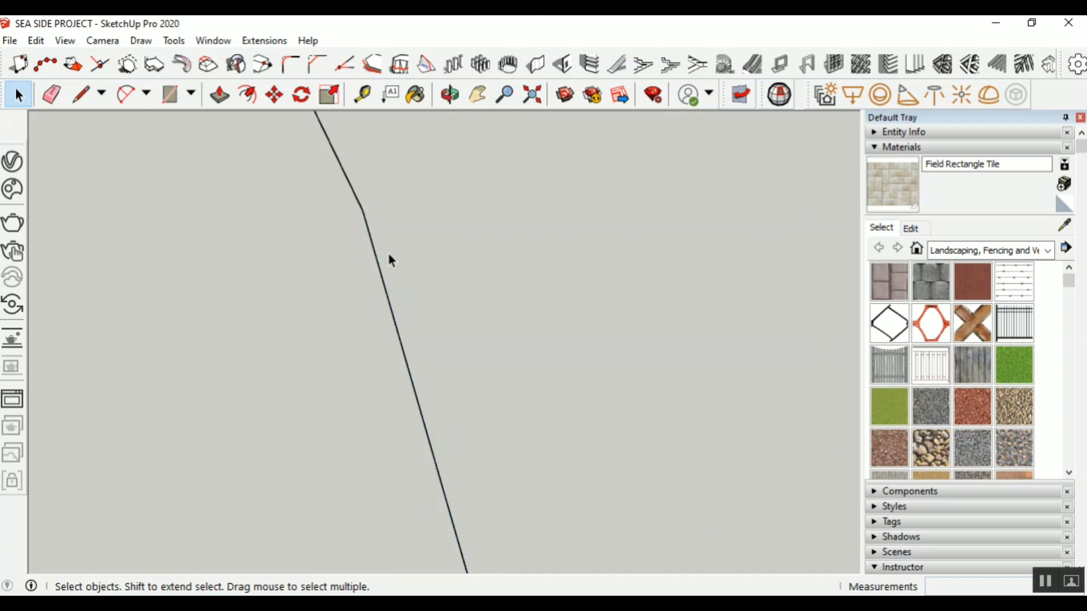
{"action": "scroll", "coordinate": [390, 255], "scroll_direction": "down", "scroll_amount": 4}
{"action": "scroll", "coordinate": [459, 441], "scroll_direction": "up", "scroll_amount": 1}
{"action": "key", "text": "Delete"}
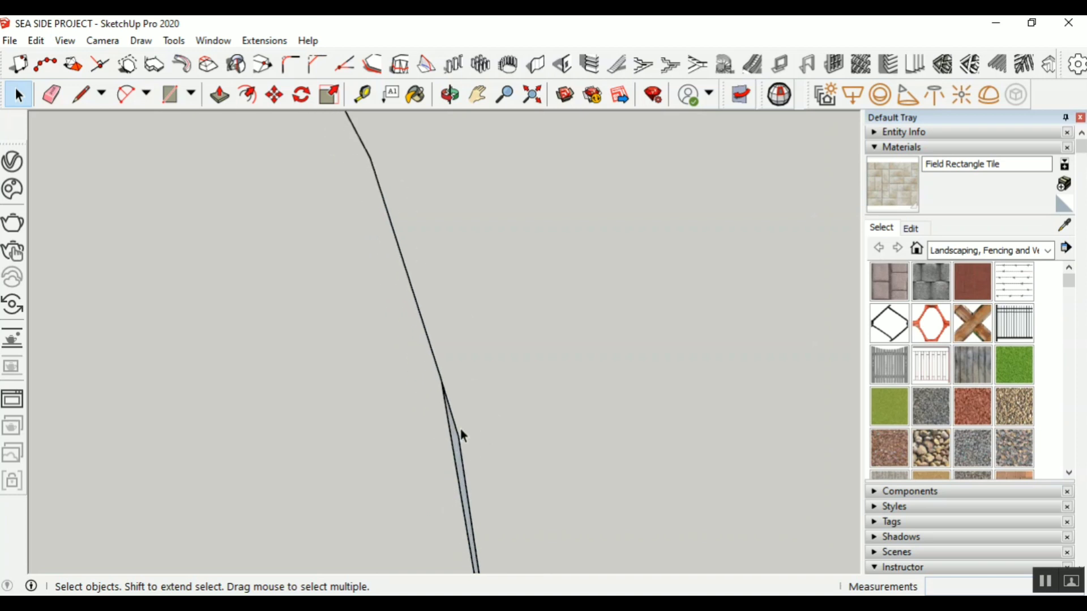
{"action": "left_click", "coordinate": [456, 448]}
{"action": "key", "text": "Delete"}
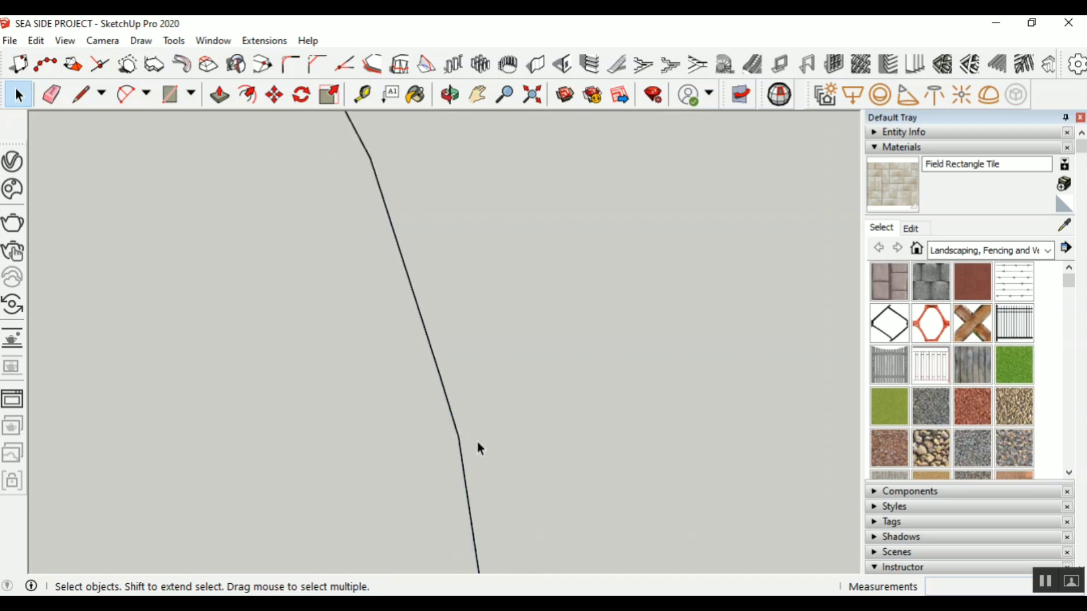
{"action": "key", "text": "ctrl+z"}
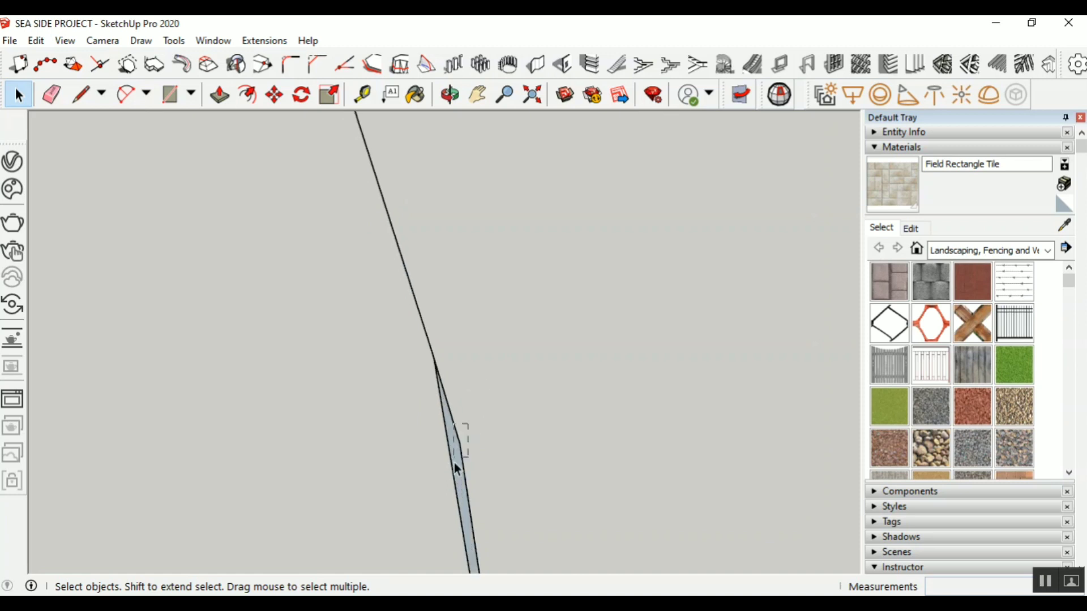
Delete the outer doubled edges with their narrow faces and the loose offset line down to the bend's outermost point
{"action": "key", "text": "Delete"}
{"action": "scroll", "coordinate": [331, 261], "scroll_direction": "down", "scroll_amount": 3}
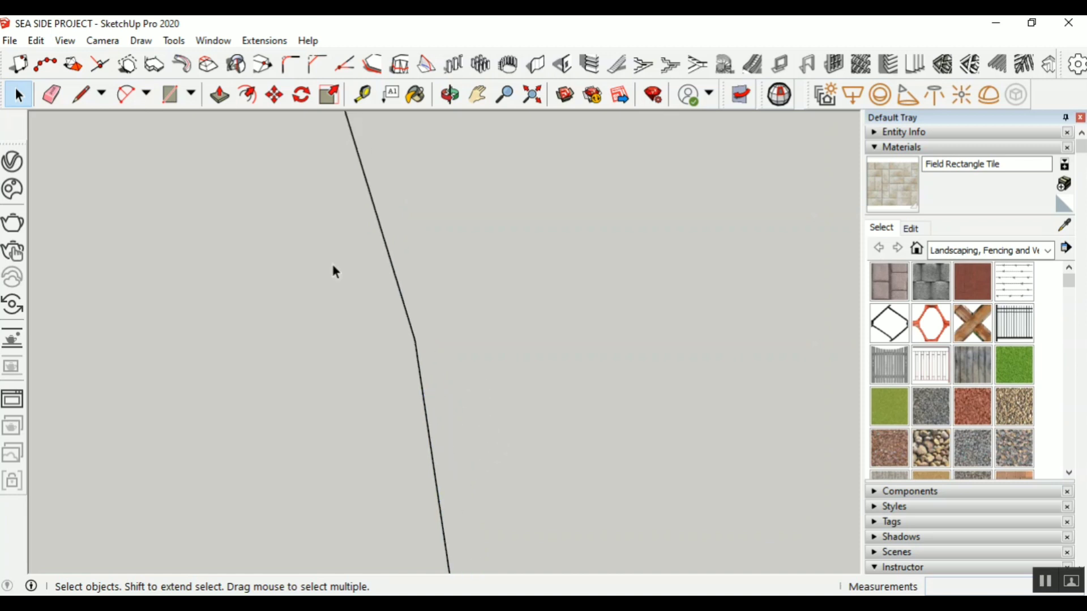
{"action": "scroll", "coordinate": [408, 245], "scroll_direction": "down", "scroll_amount": 2}
{"action": "scroll", "coordinate": [465, 298], "scroll_direction": "down", "scroll_amount": 2}
{"action": "scroll", "coordinate": [447, 416], "scroll_direction": "up", "scroll_amount": 3}
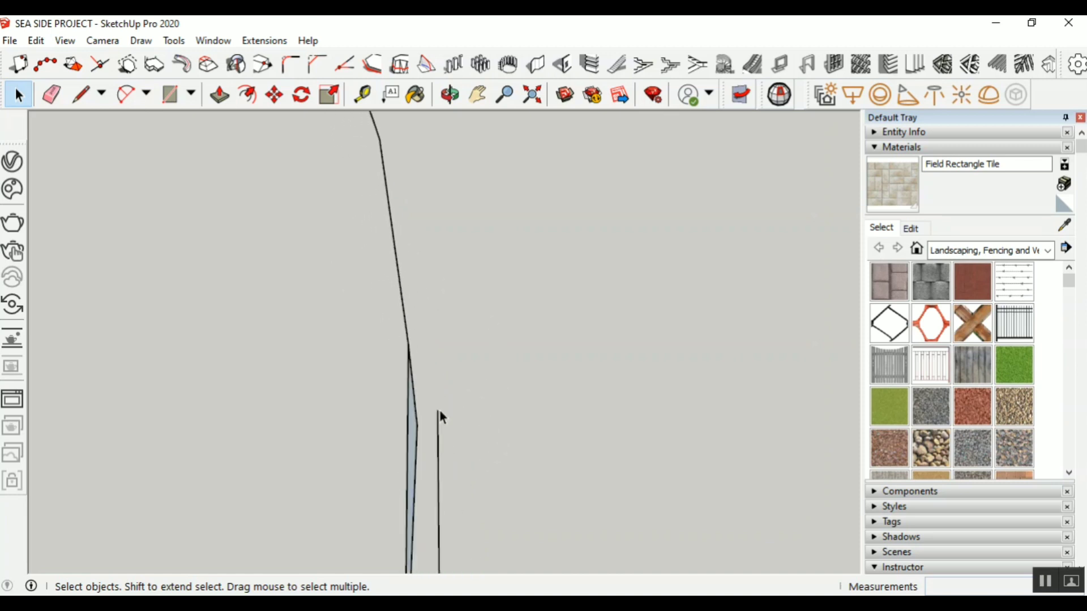
{"action": "left_click_drag", "start_coordinate": [440, 412], "coordinate": [410, 471]}
{"action": "key", "text": "Delete"}
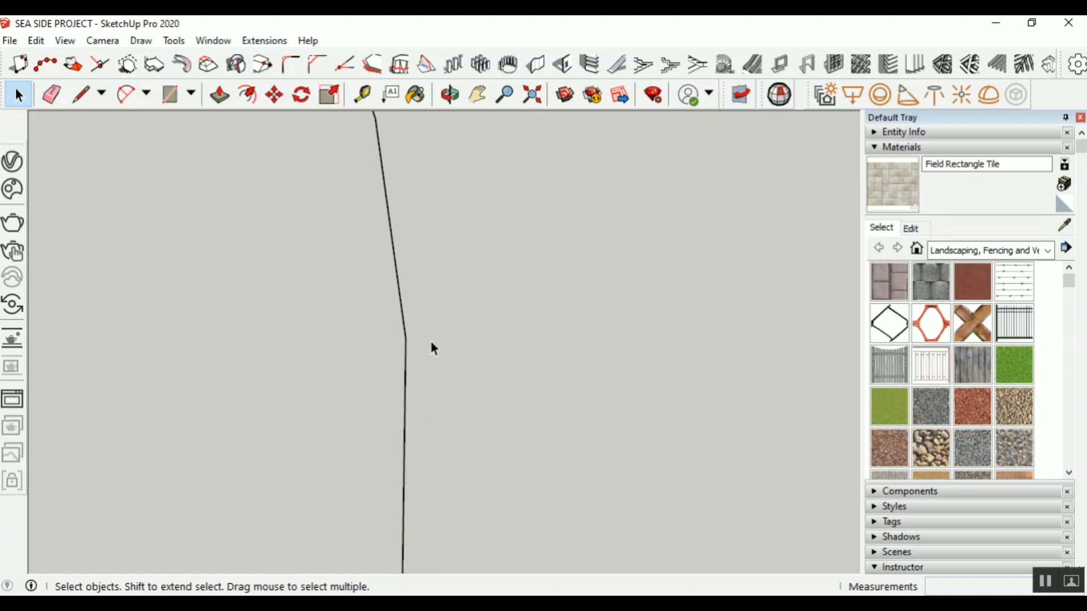
Delete the offset segment and the outer edge of the narrow face just below the bend's outermost point
{"action": "scroll", "coordinate": [451, 290], "scroll_direction": "down", "scroll_amount": 3}
{"action": "left_click", "coordinate": [438, 532]}
{"action": "scroll", "coordinate": [435, 544], "scroll_direction": "down", "scroll_amount": 3}
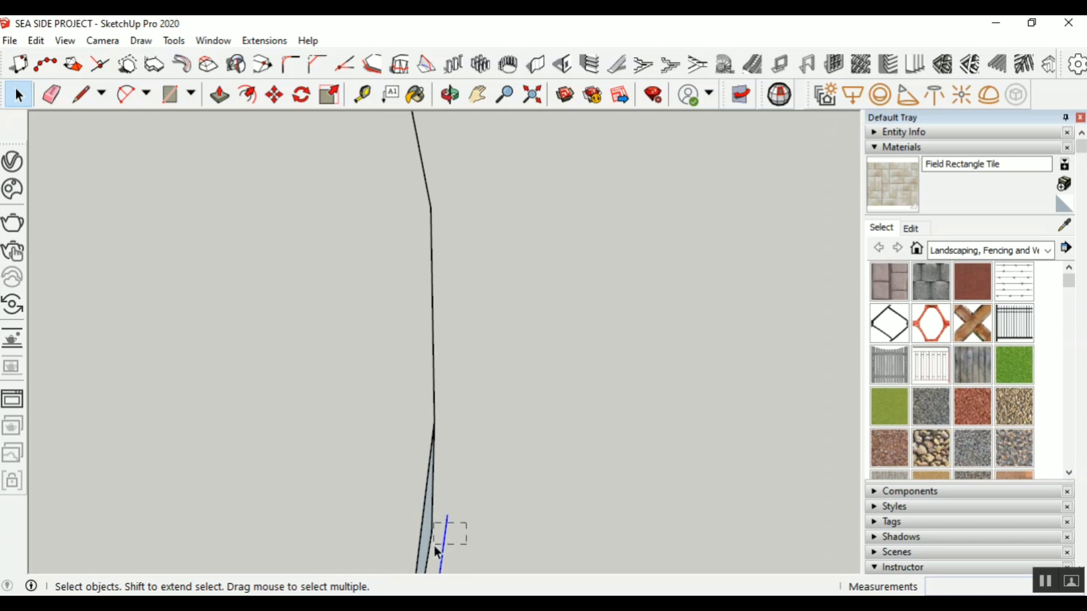
{"action": "left_click_drag", "start_coordinate": [433, 546], "coordinate": [429, 554]}
{"action": "key", "text": "Delete"}
Delete the outer edge of the wider sliver face and the offset line beside it on the bend's lower half
{"action": "scroll", "coordinate": [444, 287], "scroll_direction": "down", "scroll_amount": 4}
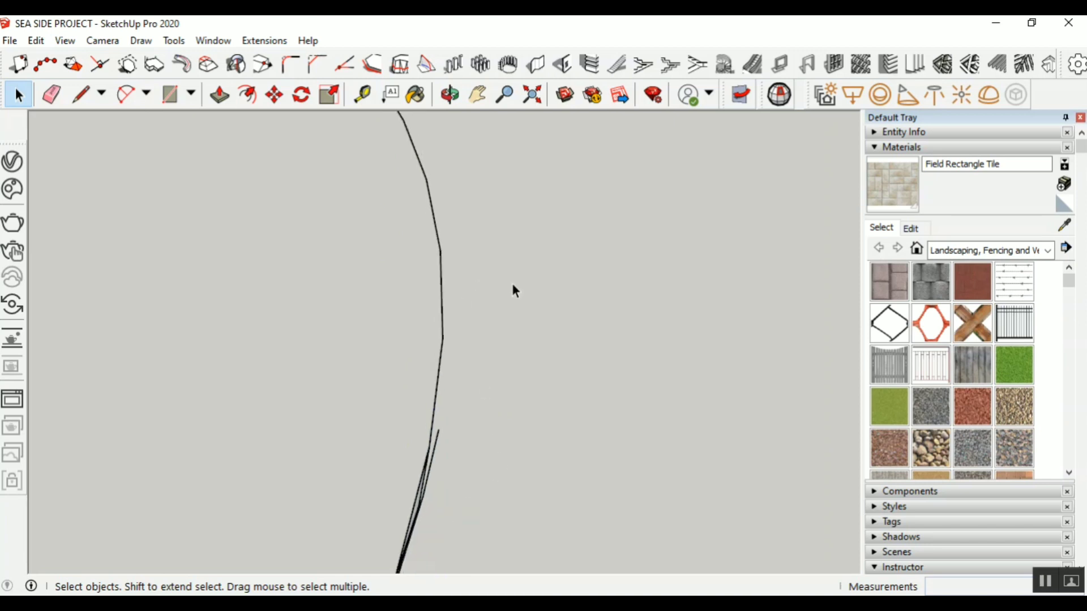
{"action": "scroll", "coordinate": [468, 403], "scroll_direction": "up", "scroll_amount": 5}
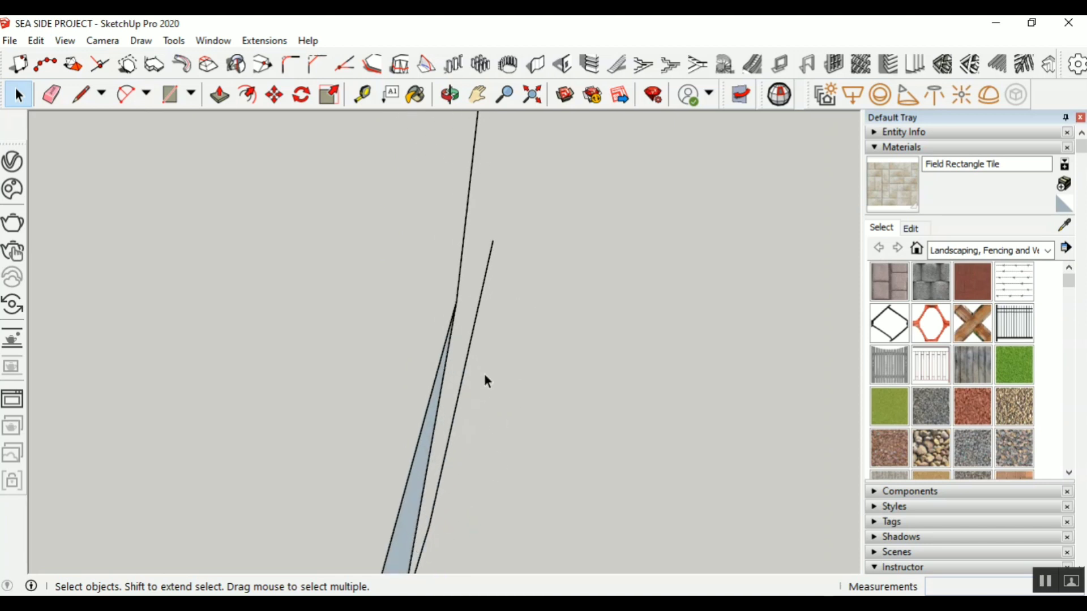
{"action": "scroll", "coordinate": [485, 379], "scroll_direction": "up", "scroll_amount": 1}
{"action": "left_click_drag", "start_coordinate": [487, 364], "coordinate": [418, 507]}
{"action": "key", "text": "Delete"}
{"action": "key", "text": "Delete"}
Delete the two parallel offset lines left beside the outline on the bend's lower half
{"action": "scroll", "coordinate": [515, 263], "scroll_direction": "down", "scroll_amount": 4}
{"action": "scroll", "coordinate": [456, 405], "scroll_direction": "up", "scroll_amount": 2}
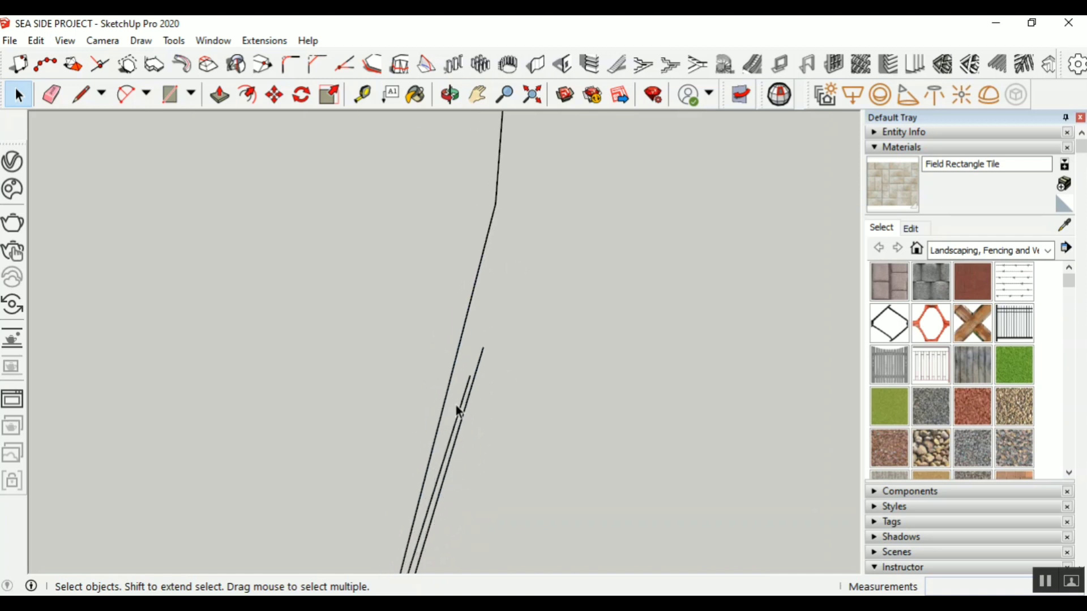
{"action": "left_click_drag", "start_coordinate": [460, 437], "coordinate": [459, 437]}
{"action": "key", "text": "Delete"}
{"action": "scroll", "coordinate": [478, 335], "scroll_direction": "up", "scroll_amount": 1}
{"action": "left_click_drag", "start_coordinate": [500, 280], "coordinate": [477, 336]}
{"action": "key", "text": "Delete"}
Delete the next long narrow face together with its outer edge further down the outline
{"action": "scroll", "coordinate": [511, 275], "scroll_direction": "down", "scroll_amount": 2}
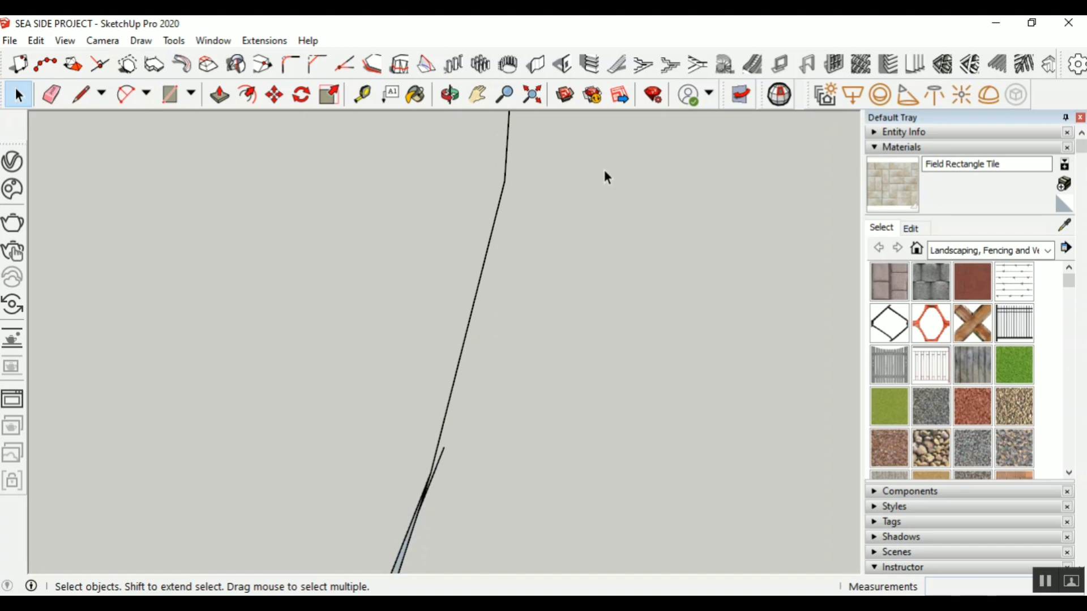
{"action": "scroll", "coordinate": [498, 315], "scroll_direction": "down", "scroll_amount": 2}
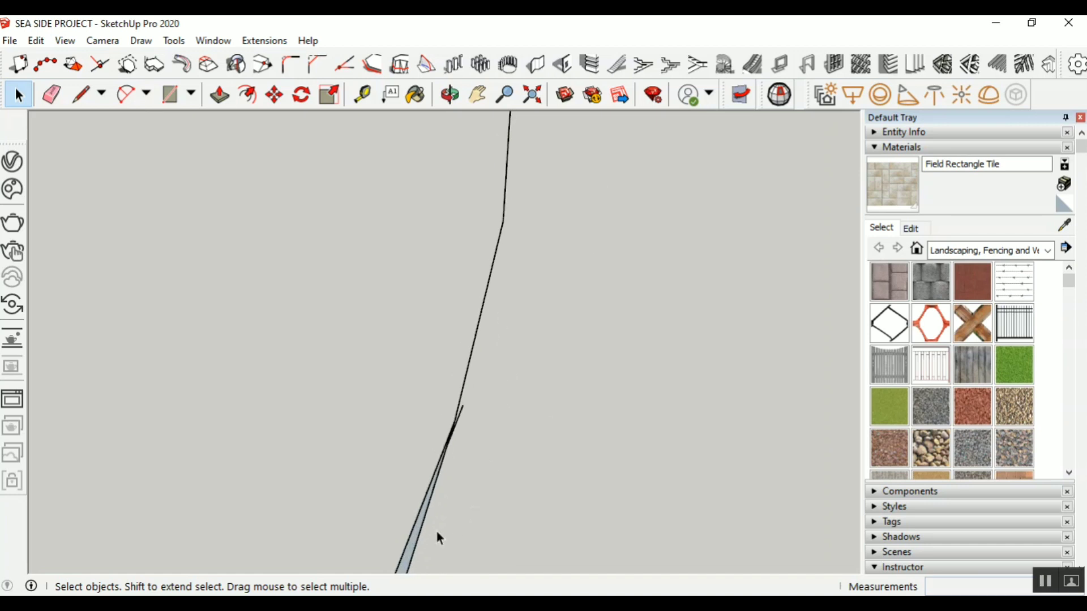
{"action": "scroll", "coordinate": [420, 546], "scroll_direction": "up", "scroll_amount": 2}
{"action": "left_click_drag", "start_coordinate": [473, 497], "coordinate": [439, 548]}
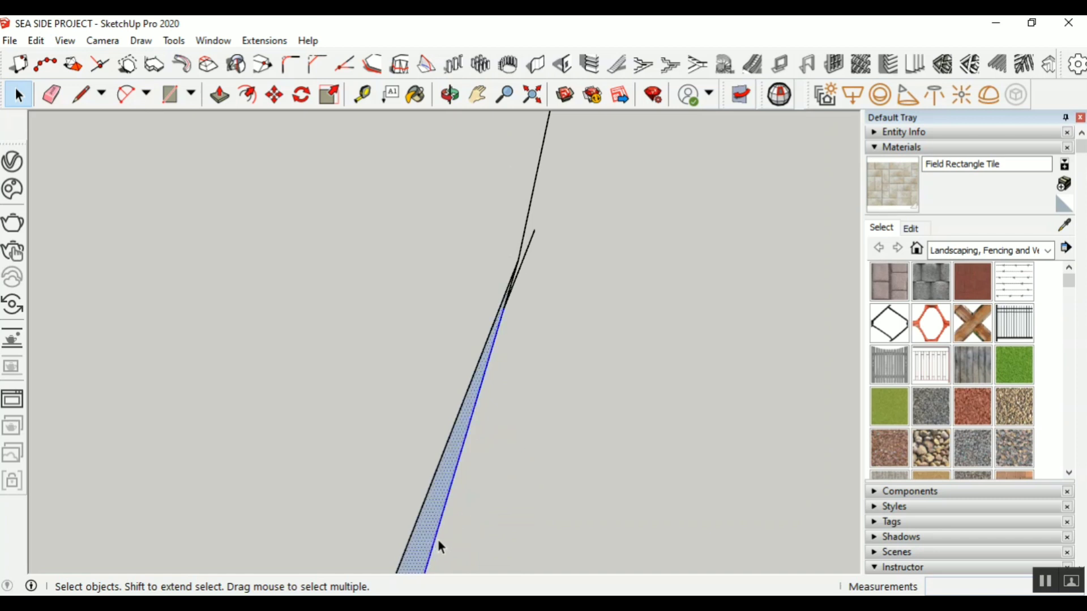
{"action": "key", "text": "Delete"}
Delete the crossing offset line and the short doubled edge left at the corner above the removed face
{"action": "scroll", "coordinate": [527, 229], "scroll_direction": "up", "scroll_amount": 3}
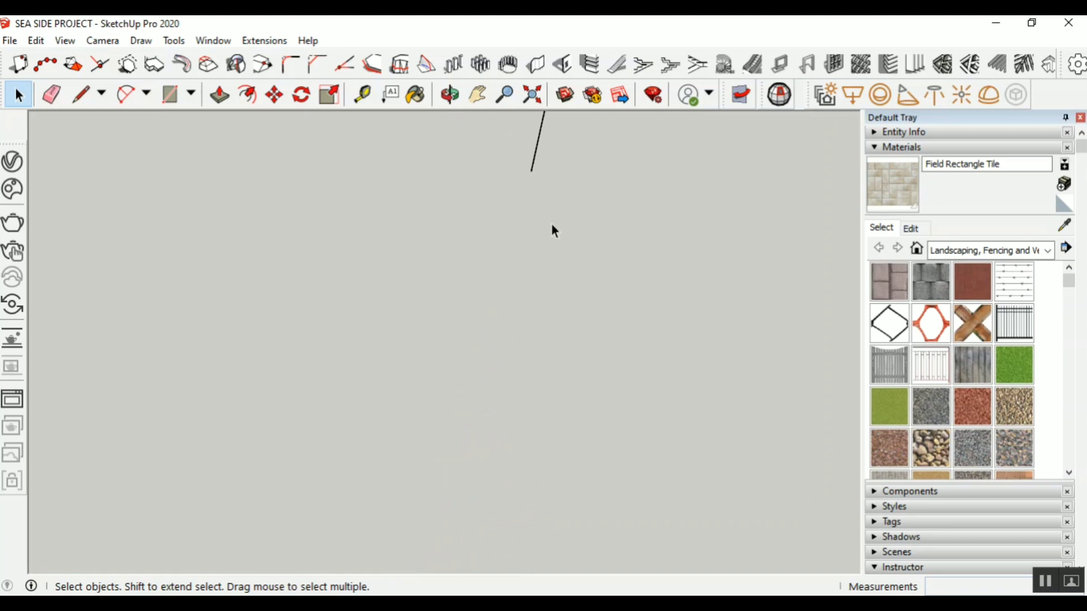
{"action": "scroll", "coordinate": [551, 224], "scroll_direction": "down", "scroll_amount": 1}
{"action": "scroll", "coordinate": [496, 321], "scroll_direction": "up", "scroll_amount": 4}
{"action": "scroll", "coordinate": [521, 289], "scroll_direction": "down", "scroll_amount": 1}
{"action": "scroll", "coordinate": [506, 329], "scroll_direction": "down", "scroll_amount": 3}
{"action": "left_click", "coordinate": [513, 316]}
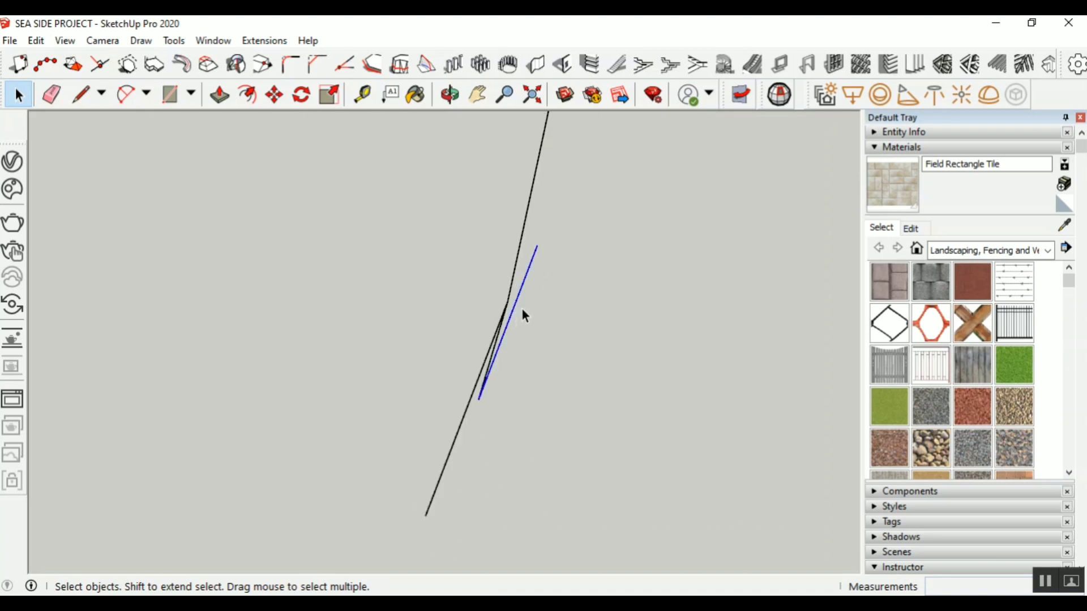
{"action": "key", "text": "Delete"}
{"action": "left_click", "coordinate": [496, 345]}
{"action": "key", "text": "Delete"}
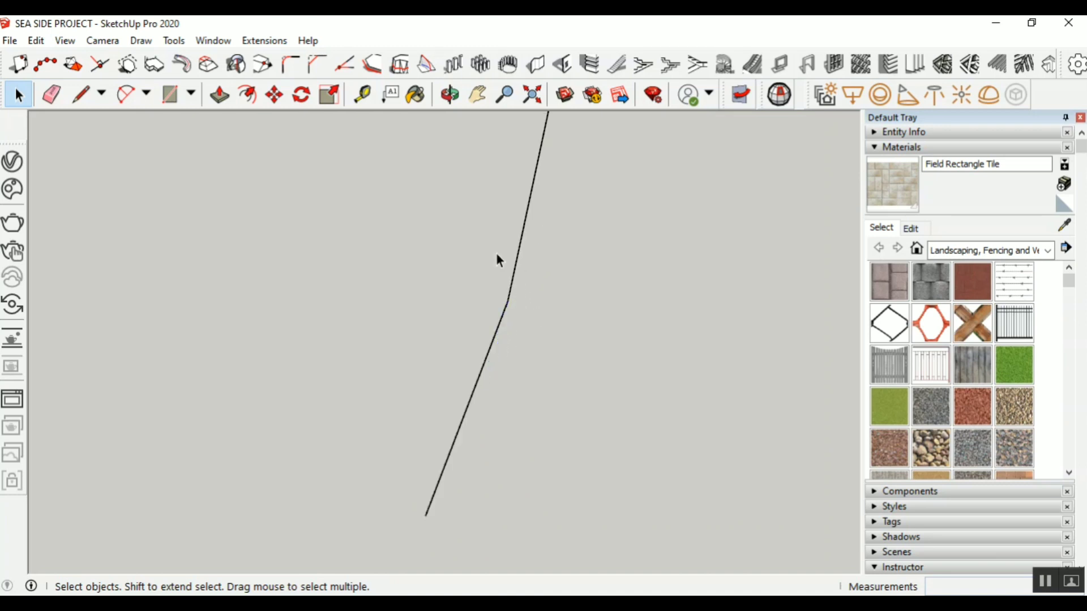
Delete the next line stub crossing the outline and the outer edges of the narrow face below it
{"action": "middle_click_drag", "start_coordinate": [497, 257], "coordinate": [518, 267]}
{"action": "scroll", "coordinate": [474, 393], "scroll_direction": "up", "scroll_amount": 2}
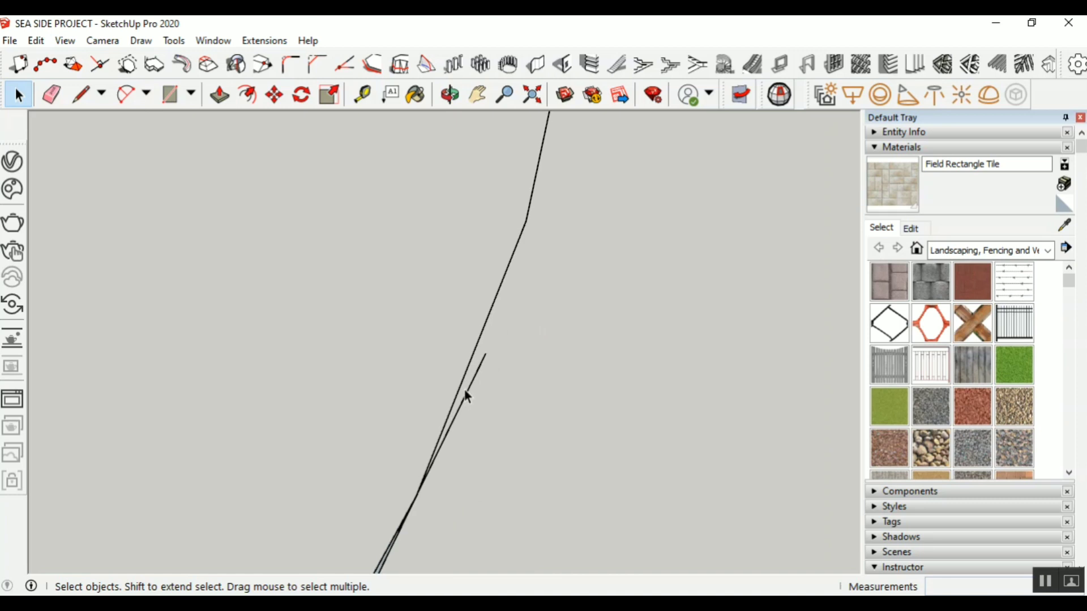
{"action": "left_click", "coordinate": [463, 408]}
{"action": "key", "text": "Delete"}
{"action": "scroll", "coordinate": [521, 243], "scroll_direction": "down", "scroll_amount": 3}
{"action": "scroll", "coordinate": [421, 493], "scroll_direction": "up", "scroll_amount": 2}
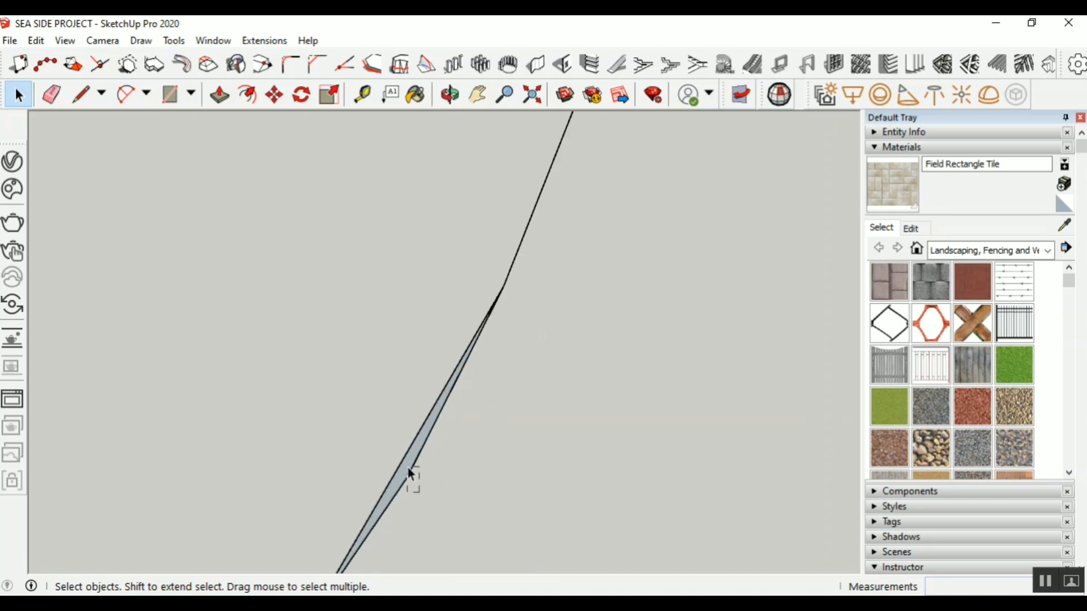
{"action": "left_click", "coordinate": [408, 468]}
{"action": "key", "text": "Delete"}
Delete the next leftover stub and the following sliver face's outer edge as the outline curves toward the diagonal
{"action": "scroll", "coordinate": [518, 274], "scroll_direction": "down", "scroll_amount": 2}
{"action": "scroll", "coordinate": [432, 434], "scroll_direction": "up", "scroll_amount": 1}
{"action": "left_click", "coordinate": [435, 432]}
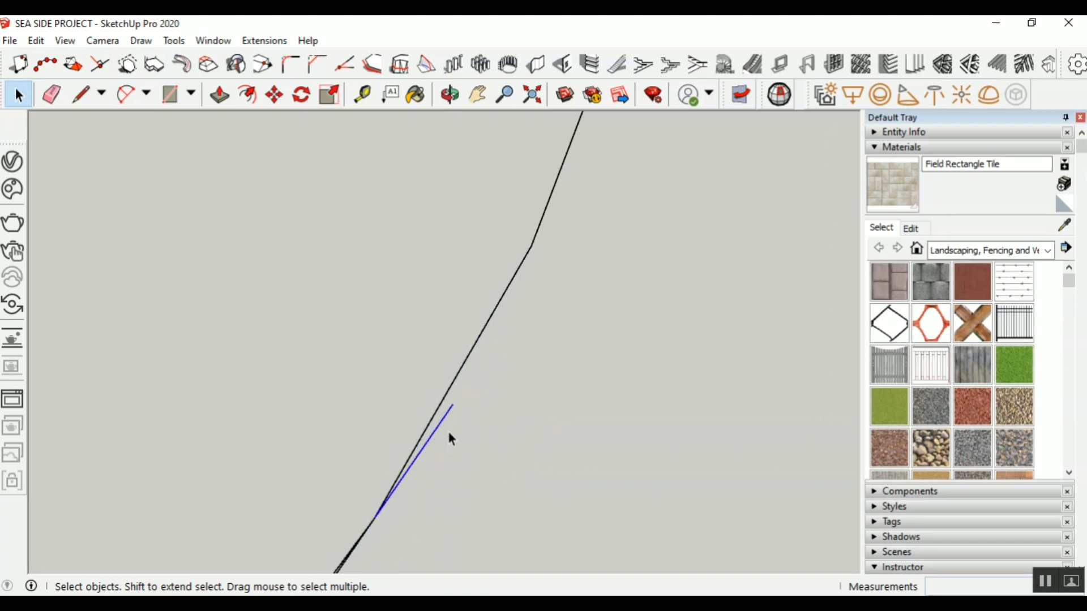
{"action": "key", "text": "Delete"}
{"action": "scroll", "coordinate": [582, 291], "scroll_direction": "down", "scroll_amount": 5}
{"action": "scroll", "coordinate": [458, 433], "scroll_direction": "up", "scroll_amount": 3}
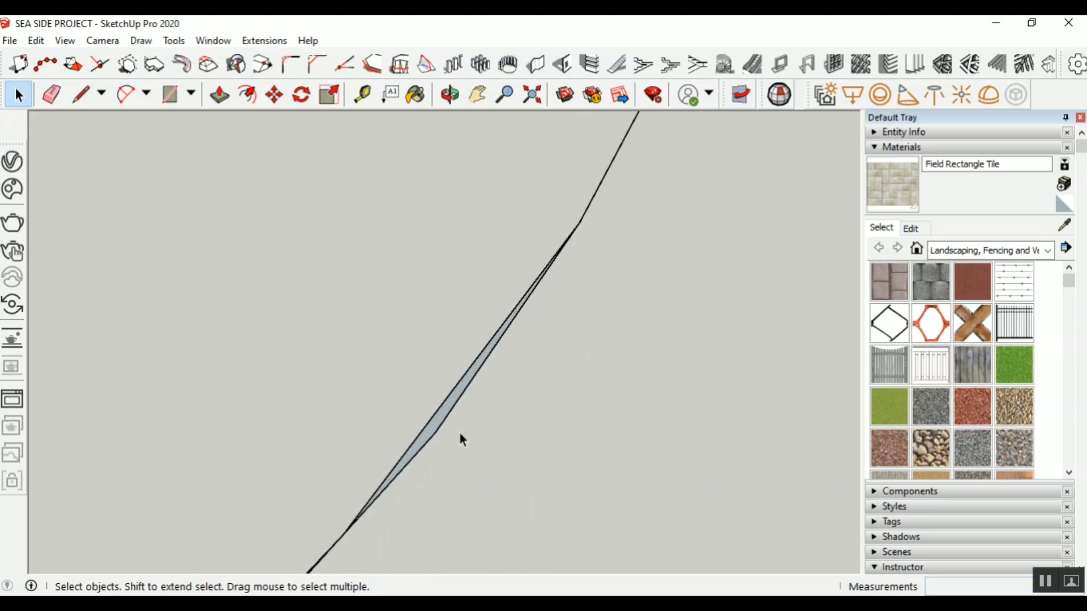
{"action": "left_click_drag", "start_coordinate": [429, 422], "coordinate": [435, 428]}
{"action": "key", "text": "Delete"}
Delete the crossing stub and the outer edge of the narrow face on the diagonal part of the outline
{"action": "scroll", "coordinate": [615, 240], "scroll_direction": "down", "scroll_amount": 3}
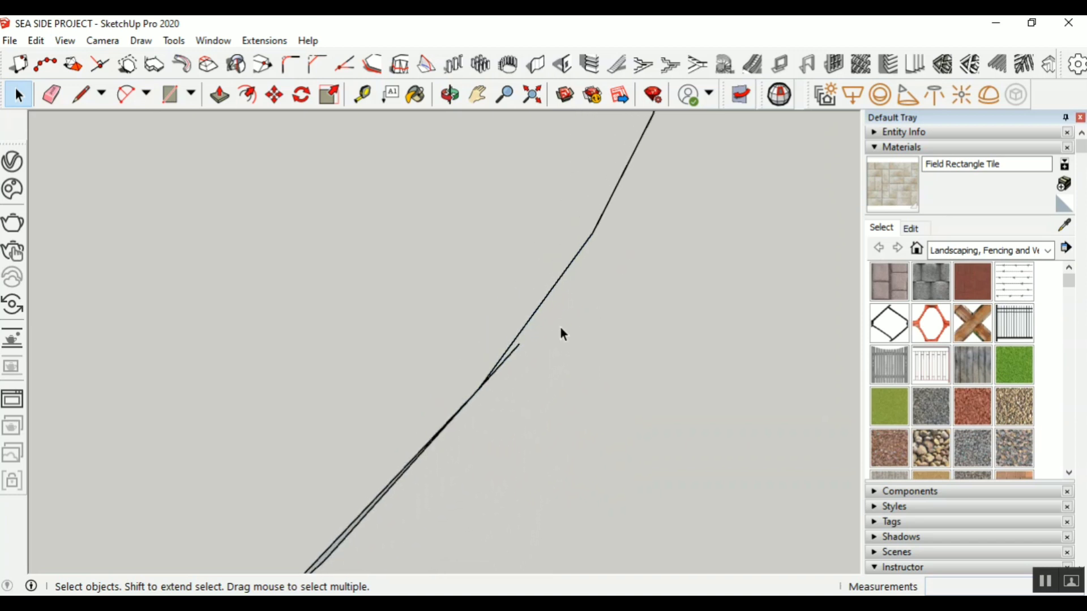
{"action": "scroll", "coordinate": [526, 357], "scroll_direction": "up", "scroll_amount": 2}
{"action": "left_click", "coordinate": [517, 341]}
{"action": "key", "text": "Delete"}
{"action": "scroll", "coordinate": [623, 267], "scroll_direction": "down", "scroll_amount": 1}
{"action": "scroll", "coordinate": [474, 485], "scroll_direction": "up", "scroll_amount": 3}
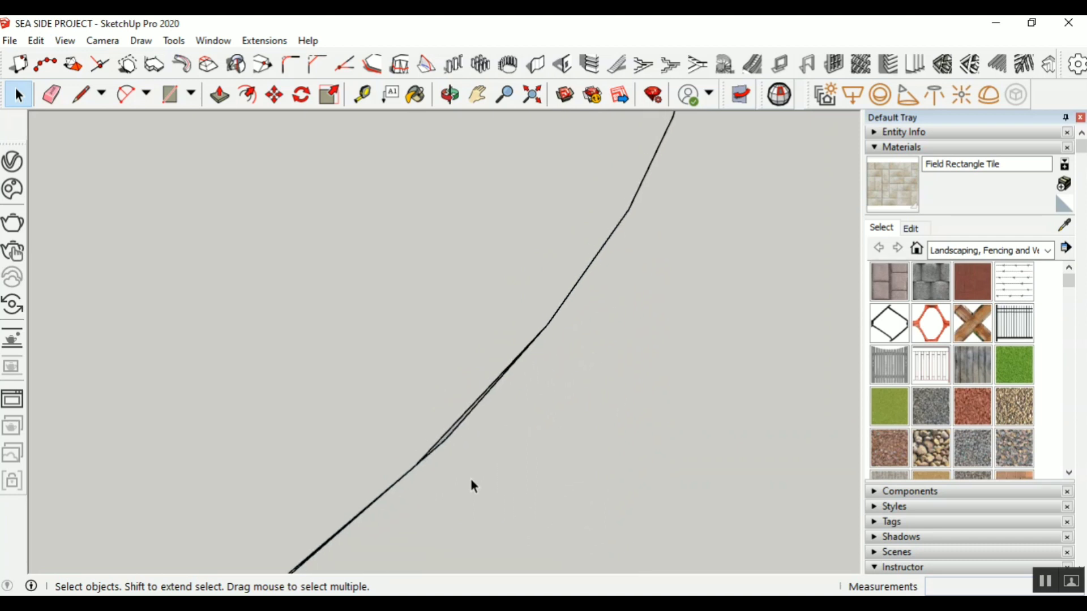
{"action": "scroll", "coordinate": [444, 440], "scroll_direction": "up", "scroll_amount": 1}
{"action": "left_click", "coordinate": [428, 428]}
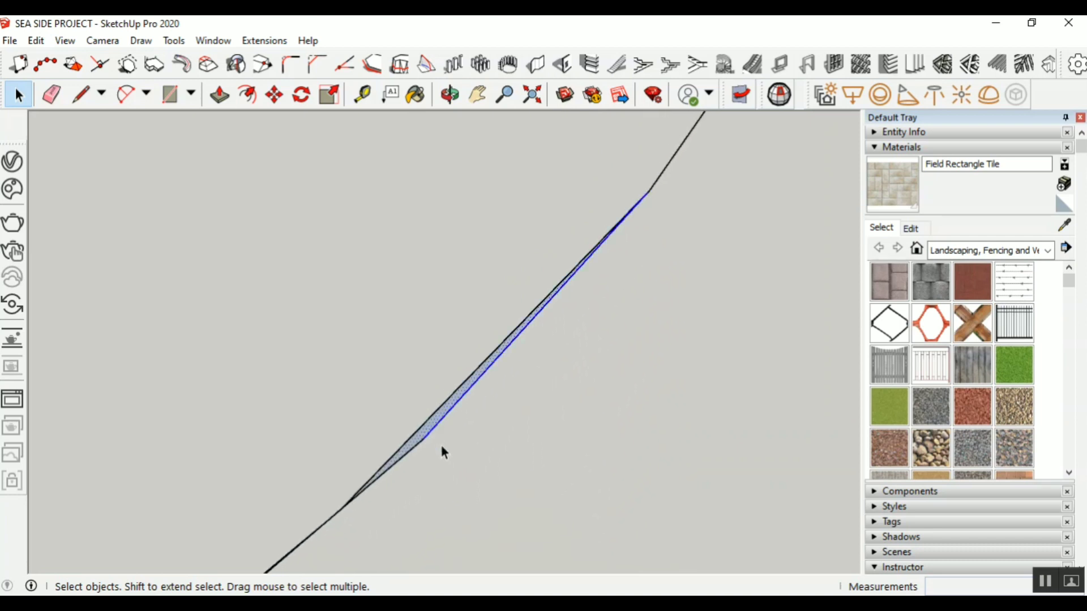
{"action": "key", "text": "Delete"}
Delete the outer edges of the next long sliver face on the lower diagonal part of the outline
{"action": "scroll", "coordinate": [623, 351], "scroll_direction": "down", "scroll_amount": 1}
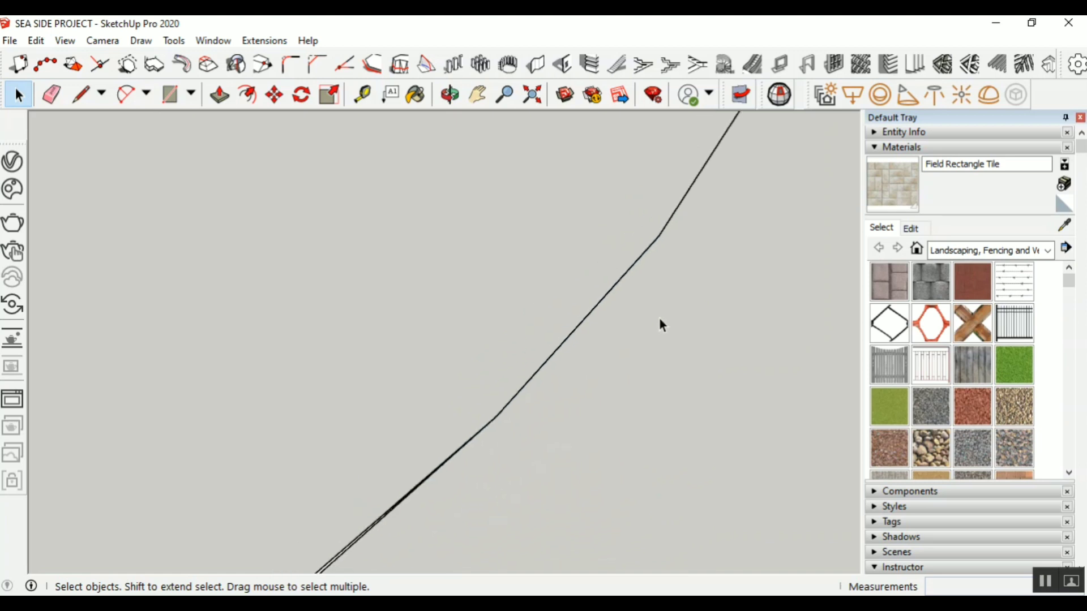
{"action": "scroll", "coordinate": [498, 327], "scroll_direction": "up", "scroll_amount": 4}
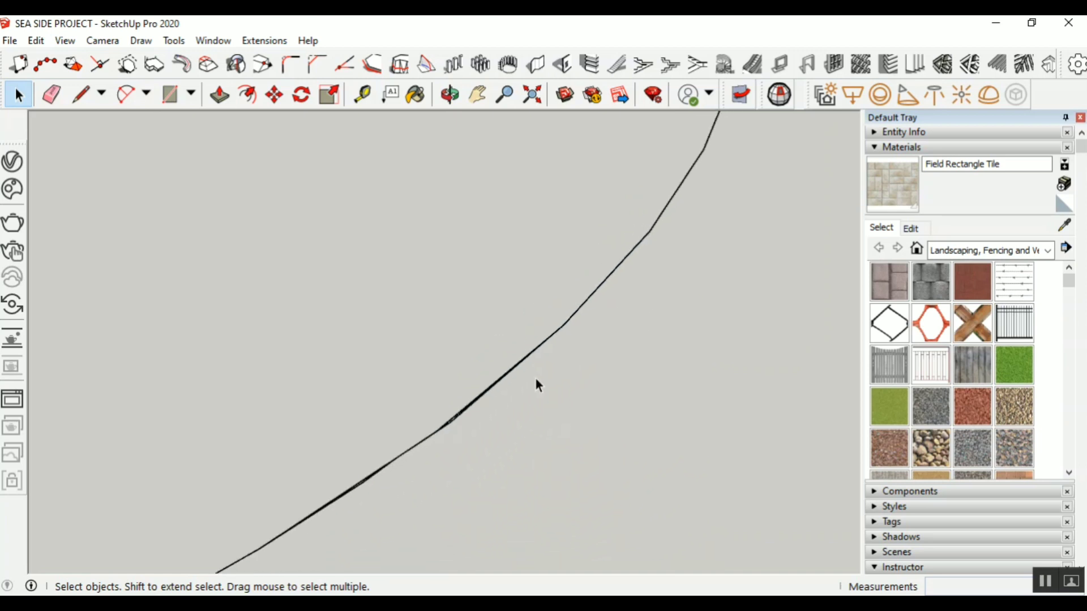
{"action": "left_click", "coordinate": [456, 424]}
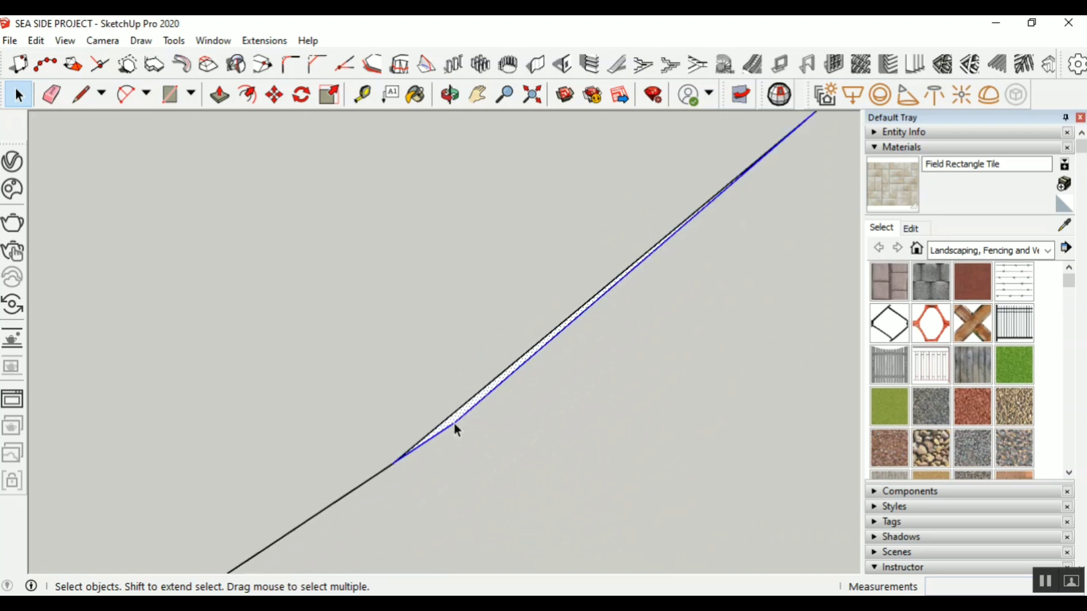
{"action": "key", "text": "Delete"}
{"action": "scroll", "coordinate": [586, 338], "scroll_direction": "down", "scroll_amount": 3}
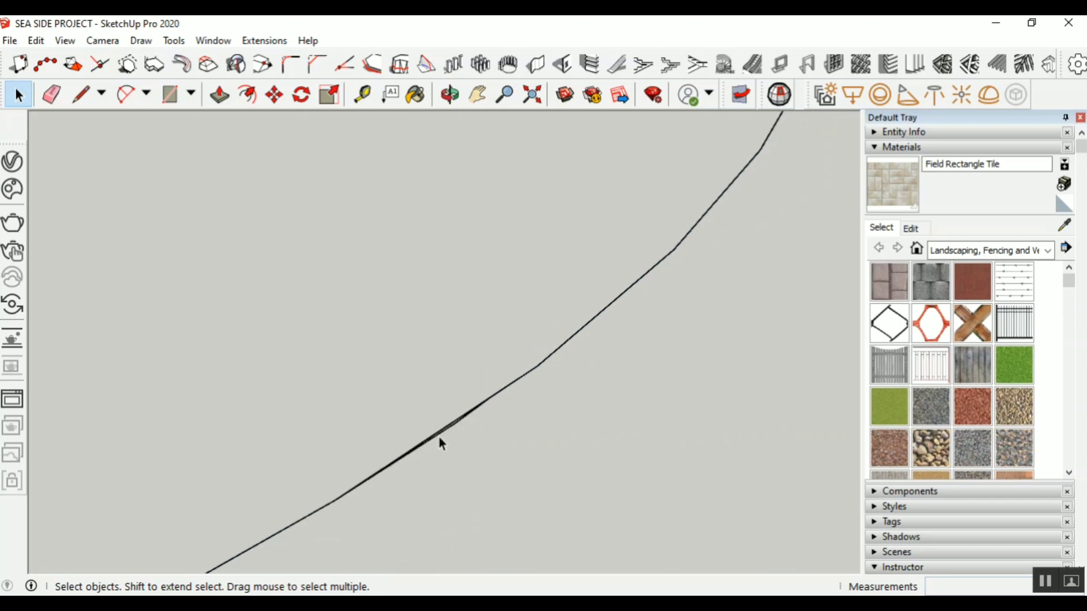
Delete the outer edge of the following sliver face and the parallel leftover line beside the diagonal outline
{"action": "scroll", "coordinate": [441, 438], "scroll_direction": "up", "scroll_amount": 3}
{"action": "left_click", "coordinate": [480, 399]}
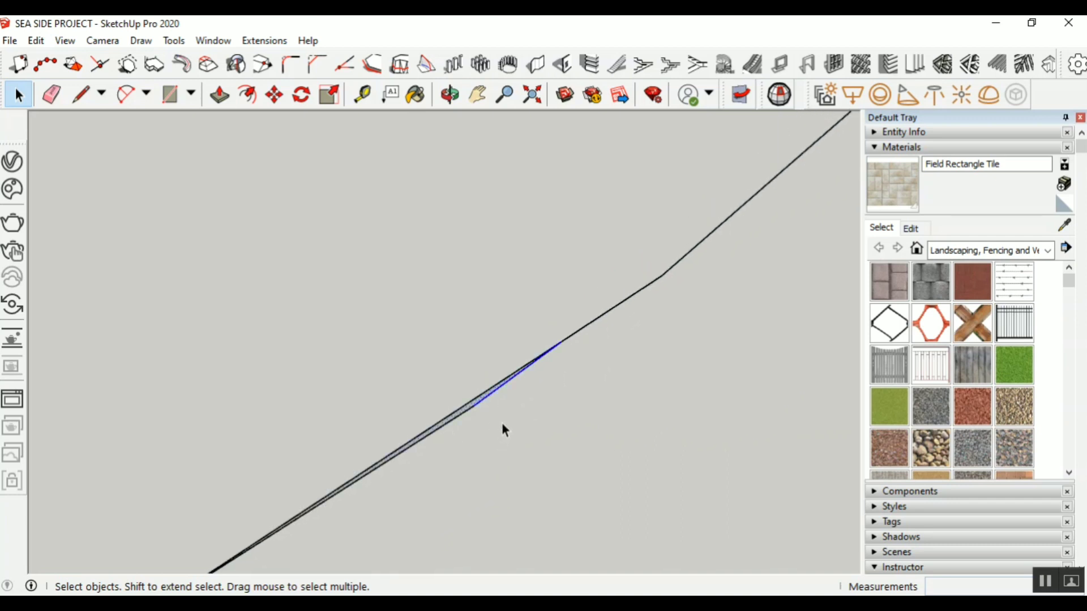
{"action": "key", "text": "Delete"}
{"action": "scroll", "coordinate": [429, 422], "scroll_direction": "up", "scroll_amount": 3}
{"action": "scroll", "coordinate": [515, 329], "scroll_direction": "down", "scroll_amount": 2}
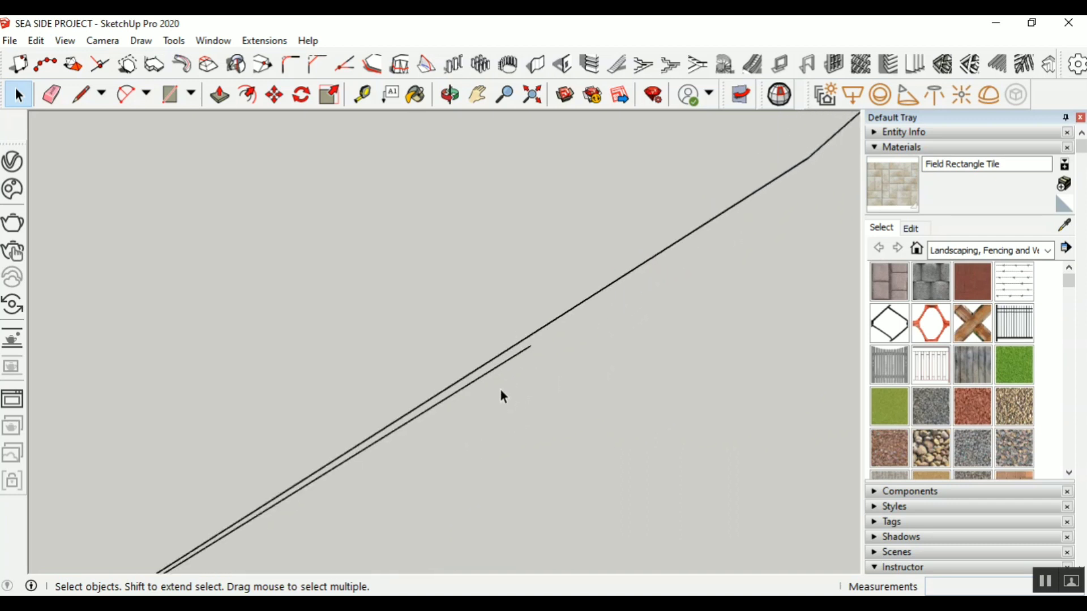
{"action": "left_click", "coordinate": [472, 384]}
{"action": "key", "text": "Delete"}
{"action": "scroll", "coordinate": [638, 288], "scroll_direction": "down", "scroll_amount": 5}
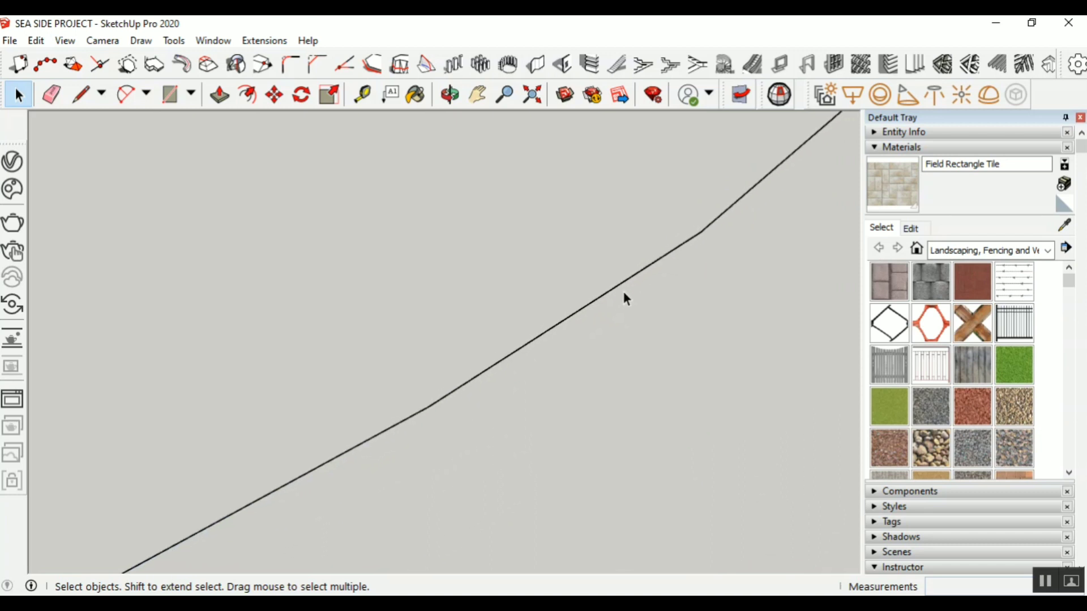
Delete the doubled offset lines on the inner side of the corner between the two straight sides
{"action": "scroll", "coordinate": [640, 282], "scroll_direction": "down", "scroll_amount": 4}
{"action": "scroll", "coordinate": [129, 477], "scroll_direction": "up", "scroll_amount": 5}
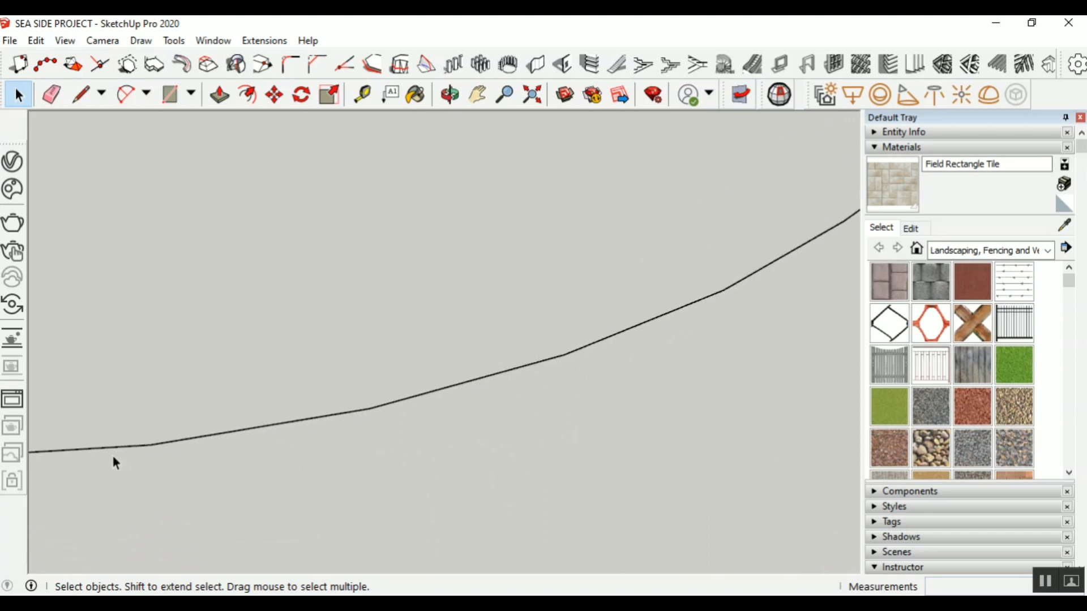
{"action": "scroll", "coordinate": [512, 400], "scroll_direction": "down", "scroll_amount": 6}
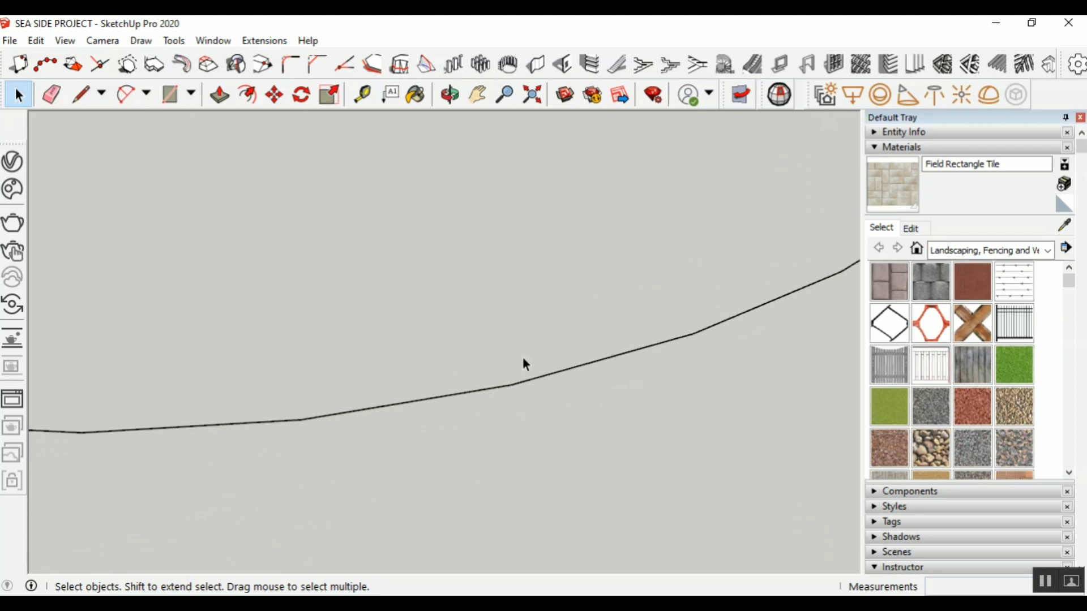
{"action": "scroll", "coordinate": [347, 451], "scroll_direction": "down", "scroll_amount": 3}
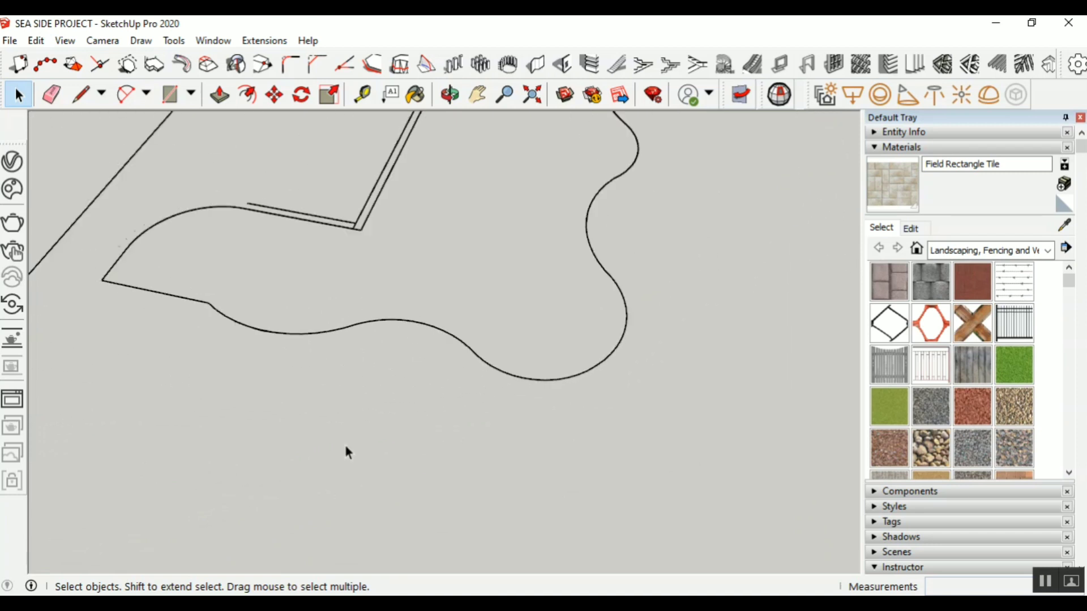
{"action": "scroll", "coordinate": [369, 253], "scroll_direction": "up", "scroll_amount": 8}
{"action": "scroll", "coordinate": [380, 253], "scroll_direction": "up", "scroll_amount": 2}
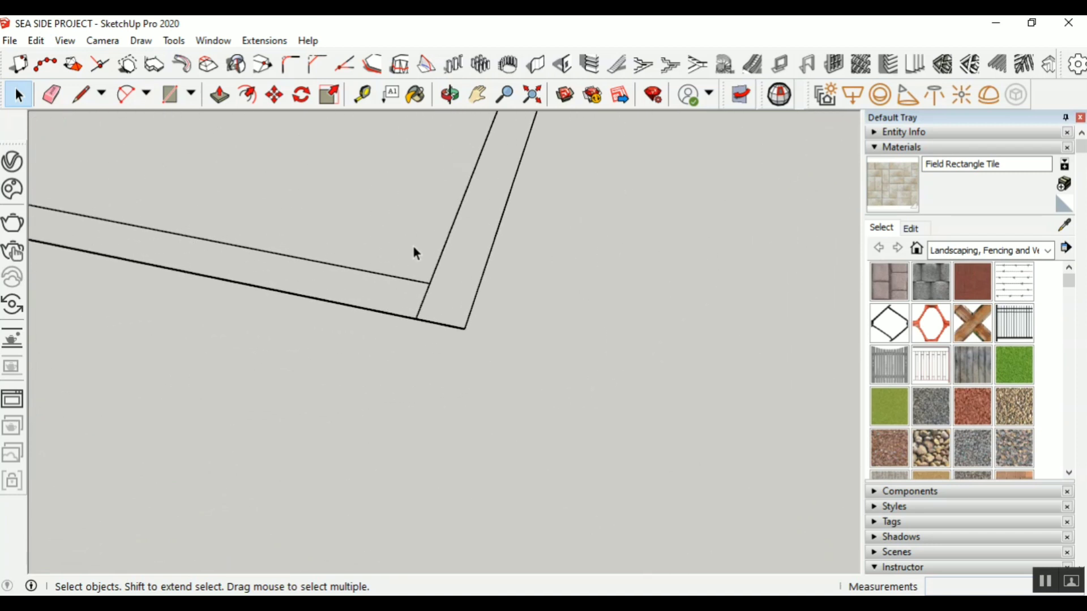
{"action": "left_click_drag", "start_coordinate": [437, 237], "coordinate": [409, 295]}
{"action": "key", "text": "Delete"}
{"action": "scroll", "coordinate": [409, 324], "scroll_direction": "up", "scroll_amount": 5}
{"action": "key", "text": "Delete"}
{"action": "scroll", "coordinate": [529, 346], "scroll_direction": "up", "scroll_amount": 5}
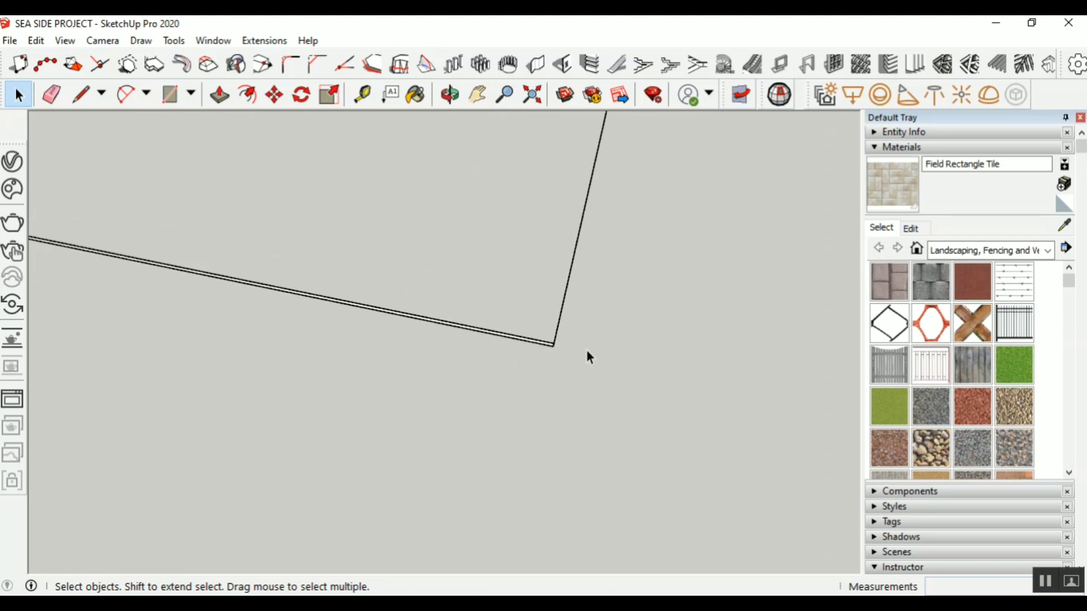
Delete the upper edge of the narrow strip left along the short straight side of the corner
{"action": "left_click", "coordinate": [526, 338]}
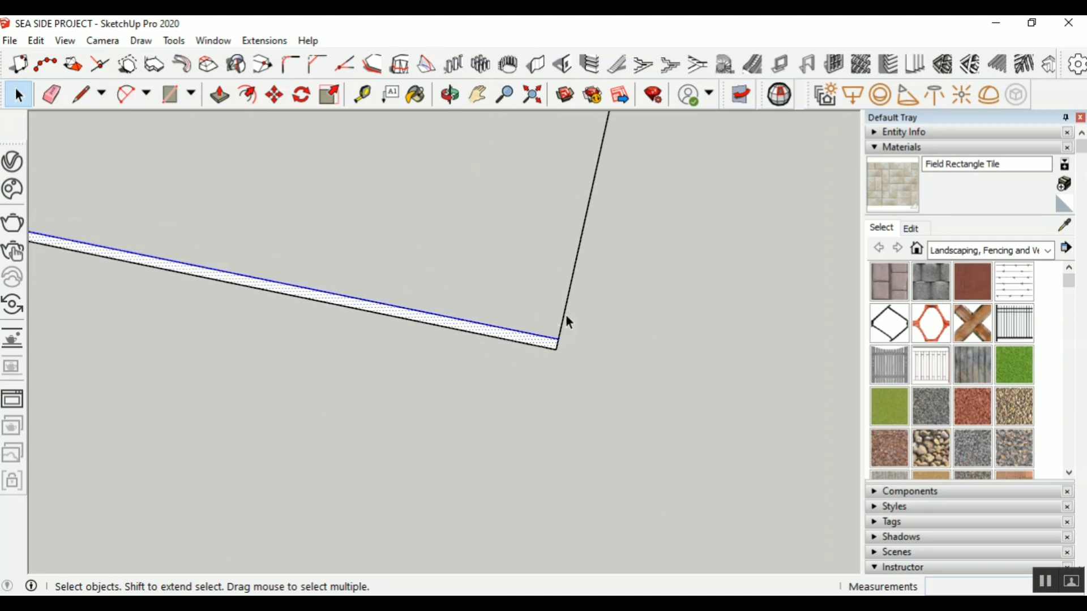
{"action": "key", "text": "Delete"}
{"action": "scroll", "coordinate": [405, 358], "scroll_direction": "down", "scroll_amount": 3}
{"action": "scroll", "coordinate": [413, 371], "scroll_direction": "down", "scroll_amount": 10}
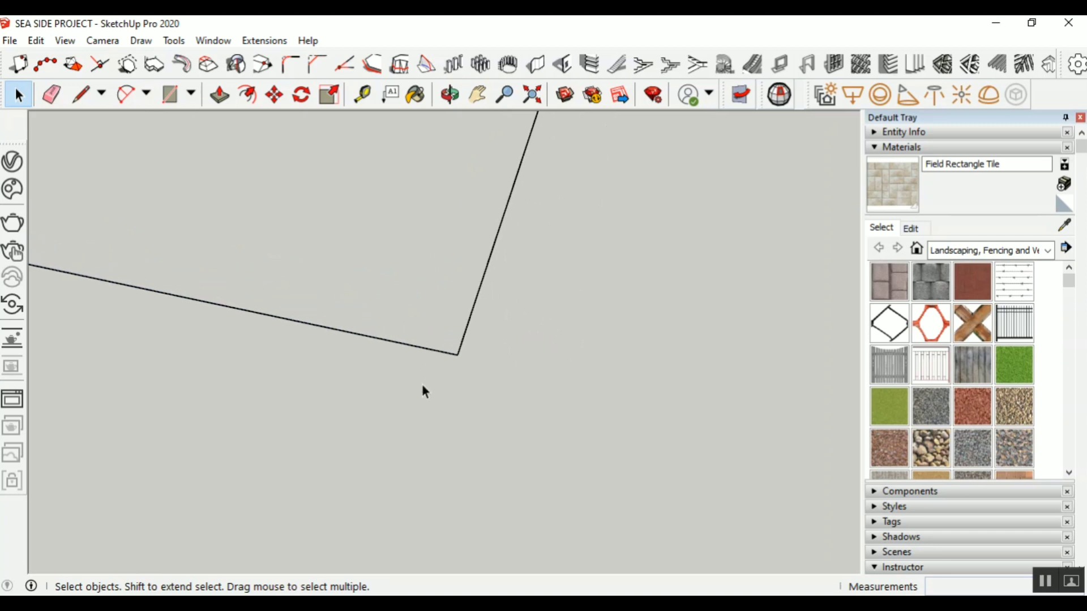
{"action": "scroll", "coordinate": [478, 440], "scroll_direction": "down", "scroll_amount": 2}
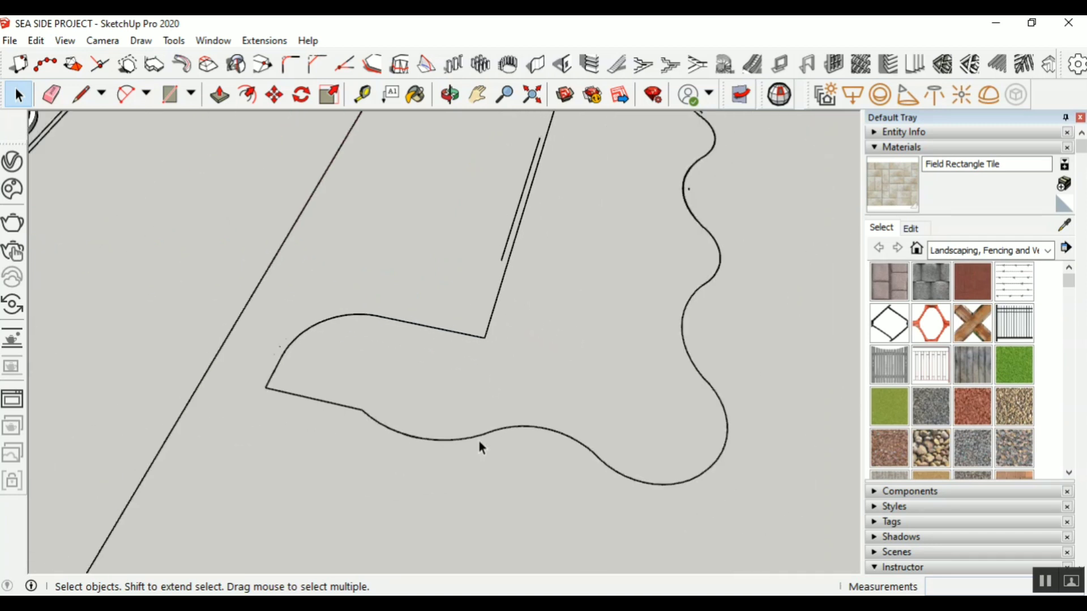
Delete the two leftover line pieces running parallel to the long straight side of the outline
{"action": "scroll", "coordinate": [525, 204], "scroll_direction": "up", "scroll_amount": 8}
{"action": "left_click", "coordinate": [527, 231]}
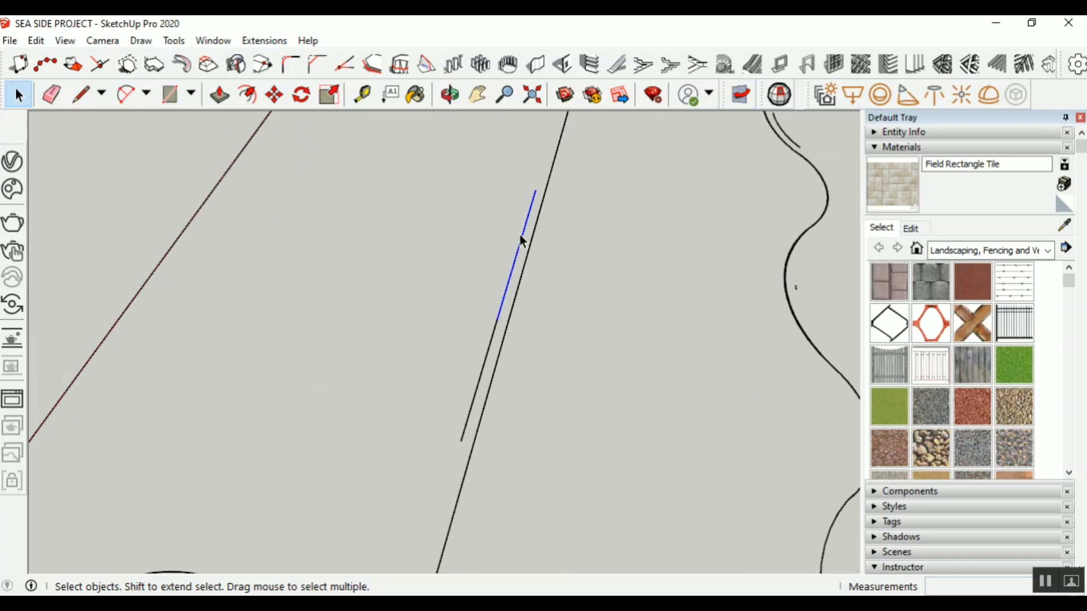
{"action": "key", "text": "Delete"}
{"action": "left_click", "coordinate": [491, 346]}
{"action": "key", "text": "Delete"}
{"action": "scroll", "coordinate": [434, 410], "scroll_direction": "down", "scroll_amount": 3}
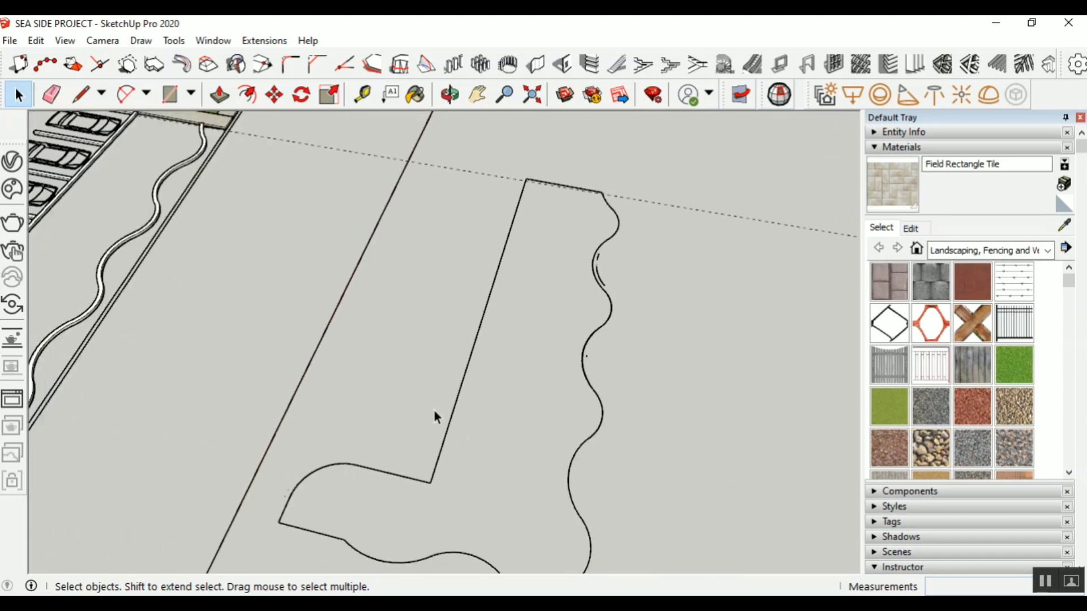
Delete the stray offset arc pieces beside the concave bend near the upper end of the wavy edge
{"action": "scroll", "coordinate": [434, 418], "scroll_direction": "down", "scroll_amount": 2}
{"action": "scroll", "coordinate": [576, 275], "scroll_direction": "up", "scroll_amount": 7}
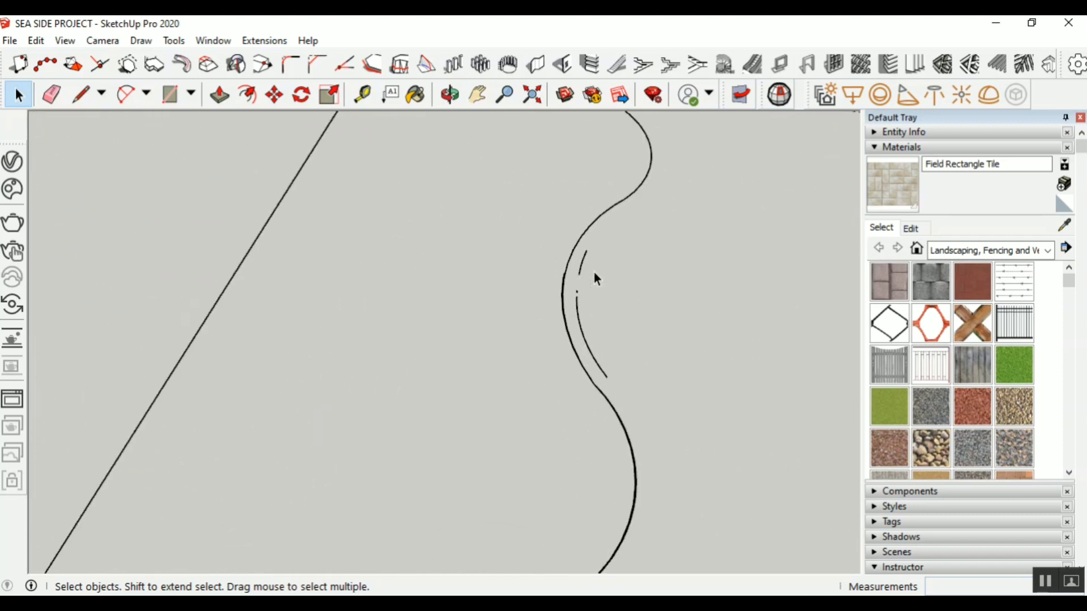
{"action": "left_click_drag", "start_coordinate": [579, 327], "coordinate": [581, 332]}
{"action": "key", "text": "Delete"}
{"action": "scroll", "coordinate": [600, 351], "scroll_direction": "up", "scroll_amount": 3}
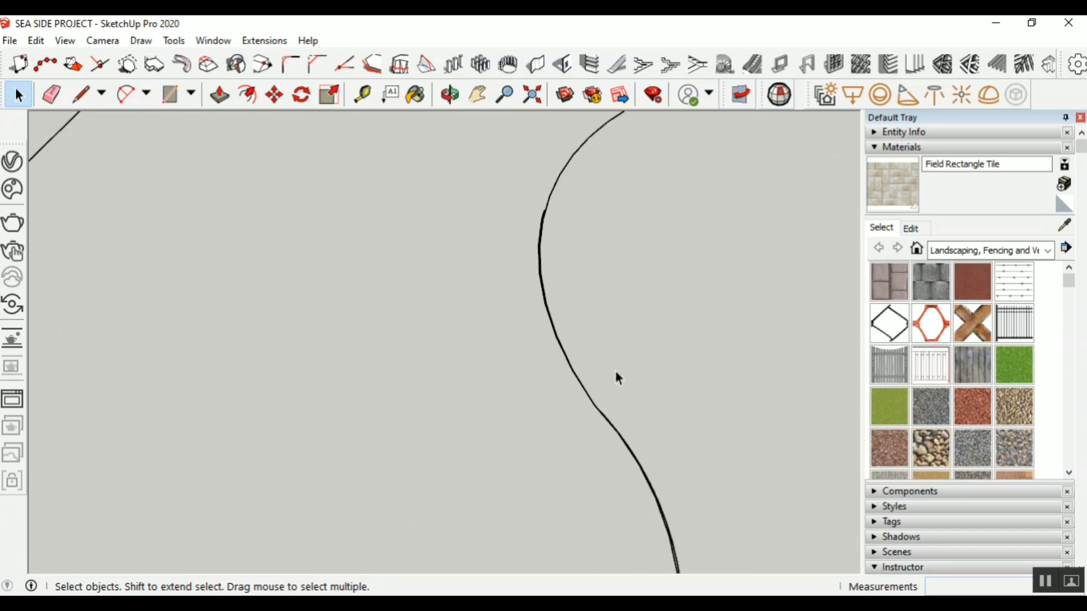
{"action": "scroll", "coordinate": [453, 277], "scroll_direction": "down", "scroll_amount": 5}
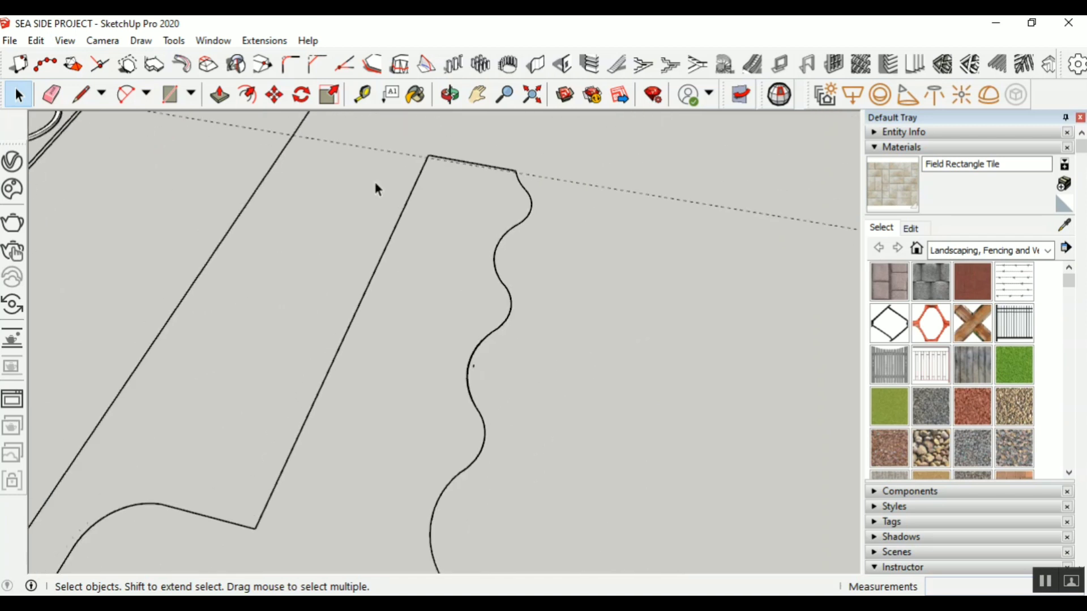
Draw test lines across the outline's rounded end and across its long arm to check which parts close into faces
{"action": "scroll", "coordinate": [521, 249], "scroll_direction": "down", "scroll_amount": 3}
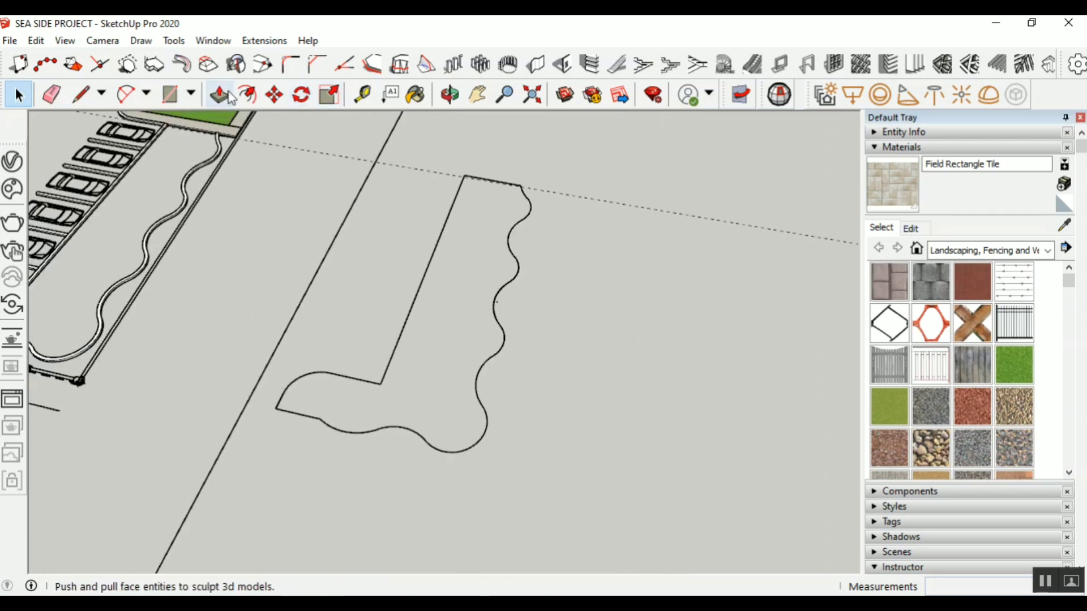
{"action": "left_click", "coordinate": [82, 93]}
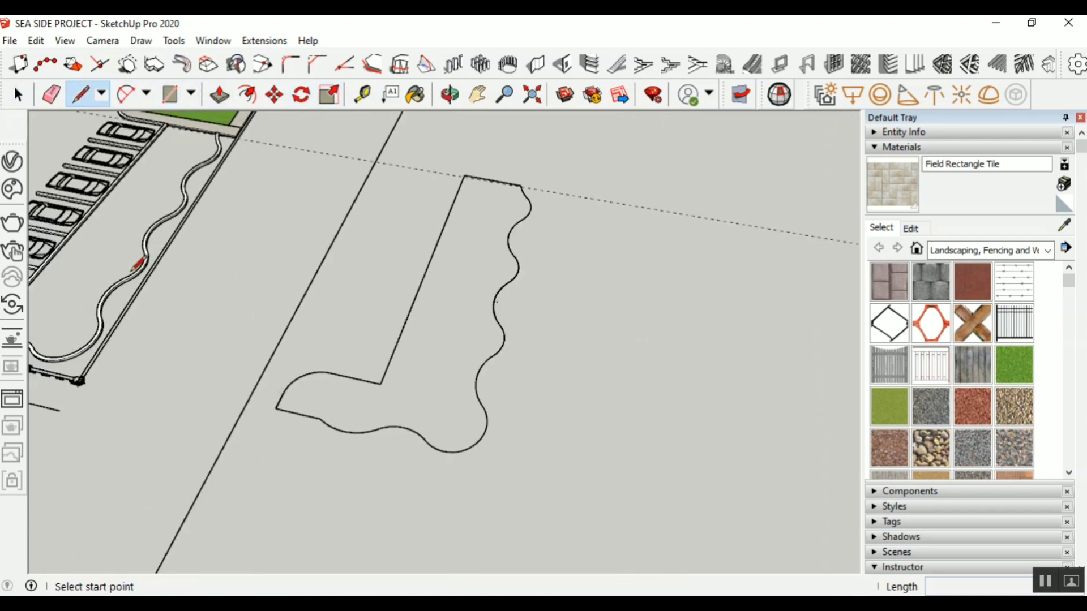
{"action": "left_click", "coordinate": [329, 373]}
{"action": "left_click", "coordinate": [310, 417]}
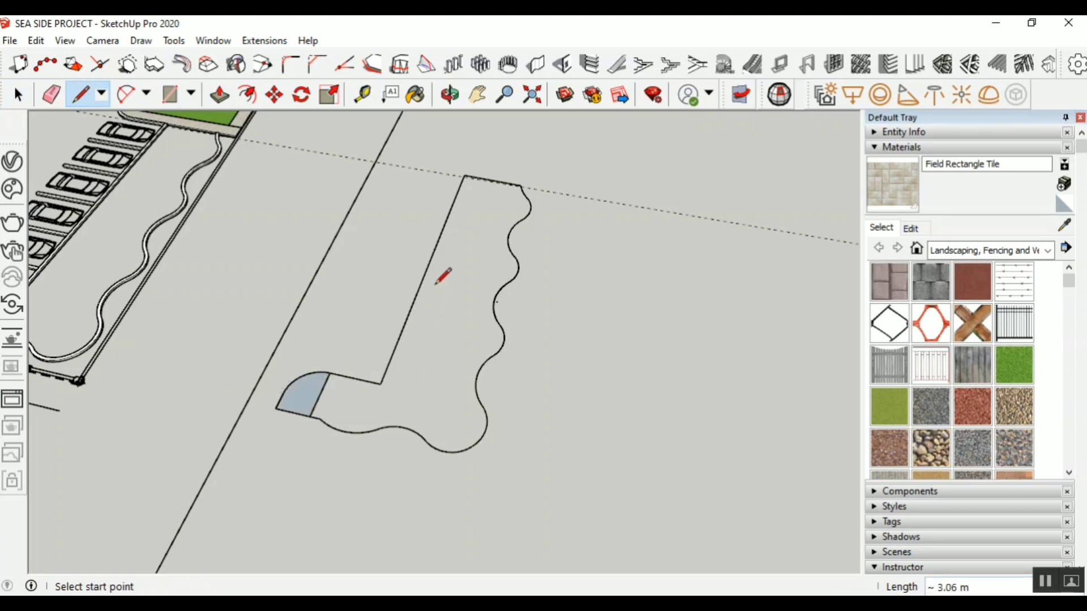
{"action": "left_click", "coordinate": [493, 303]}
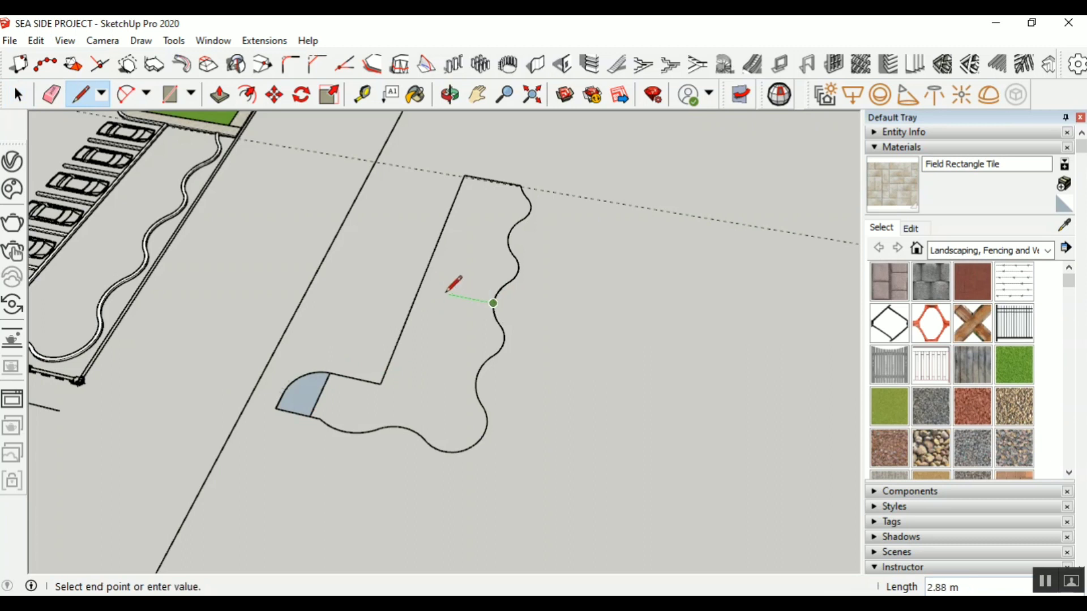
{"action": "left_click", "coordinate": [419, 288]}
{"action": "key", "text": "Escape"}
Delete the test lines across the long arm and the rounded end, together with the small face there
{"action": "left_click", "coordinate": [18, 94]}
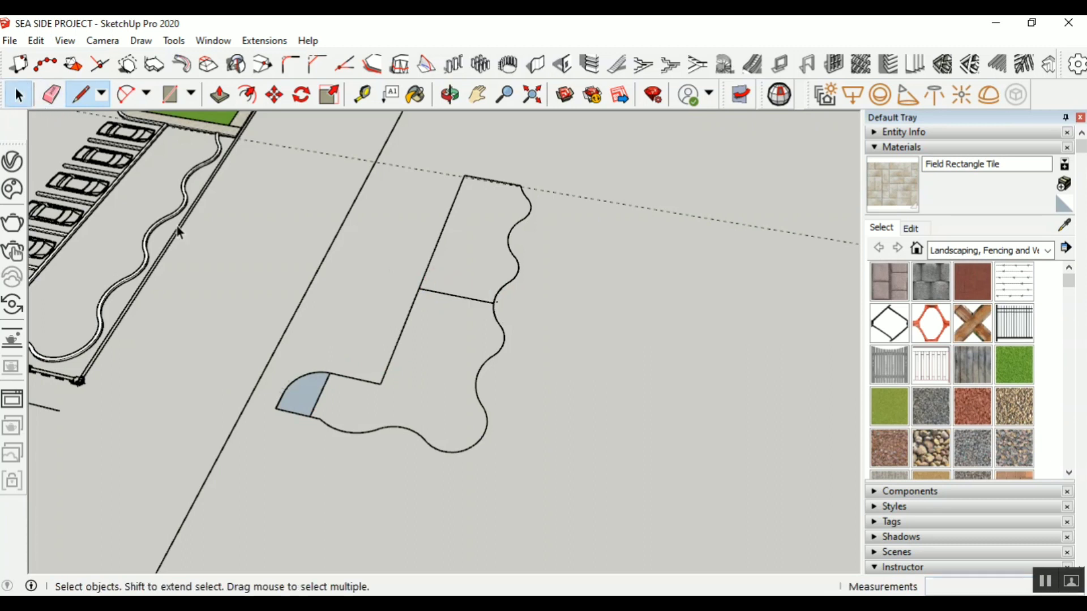
{"action": "left_click", "coordinate": [450, 295]}
{"action": "key", "text": "Delete"}
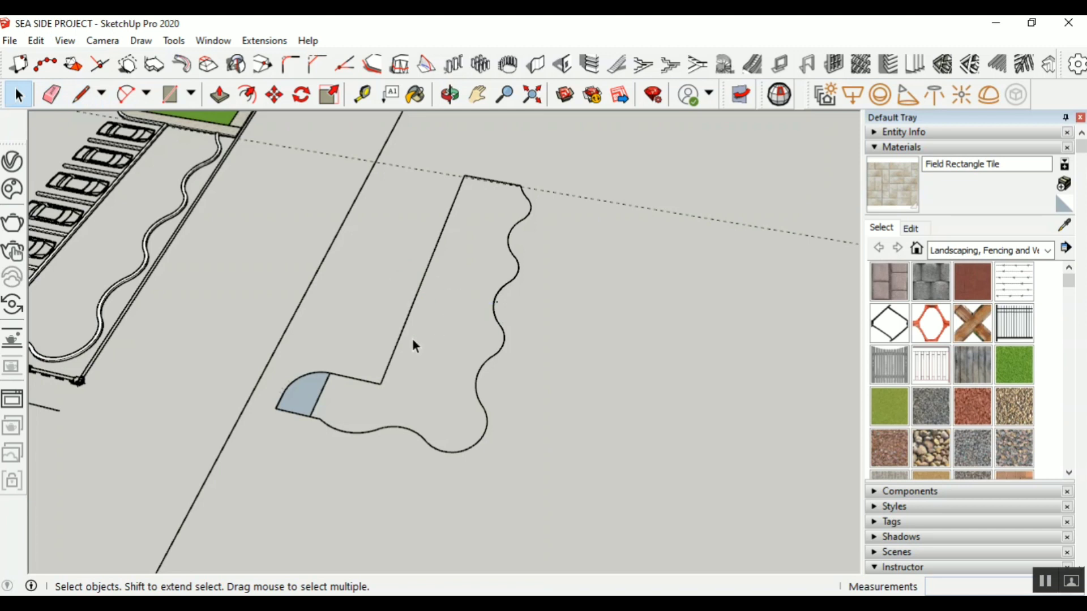
{"action": "scroll", "coordinate": [338, 400], "scroll_direction": "up", "scroll_amount": 2}
{"action": "left_click_drag", "start_coordinate": [357, 392], "coordinate": [315, 401]}
{"action": "key", "text": "Delete"}
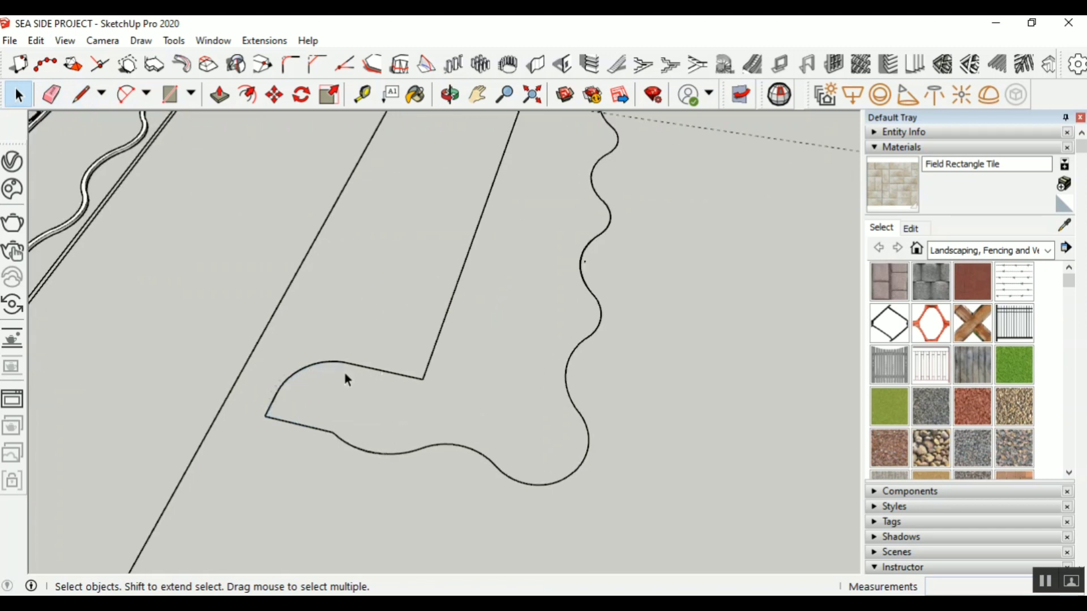
Delete the overlapping stub at the upper end of the doubled lines in the wavy edge's concave bend
{"action": "scroll", "coordinate": [347, 379], "scroll_direction": "down", "scroll_amount": 2}
{"action": "scroll", "coordinate": [494, 231], "scroll_direction": "up", "scroll_amount": 1}
{"action": "scroll", "coordinate": [545, 174], "scroll_direction": "up", "scroll_amount": 4}
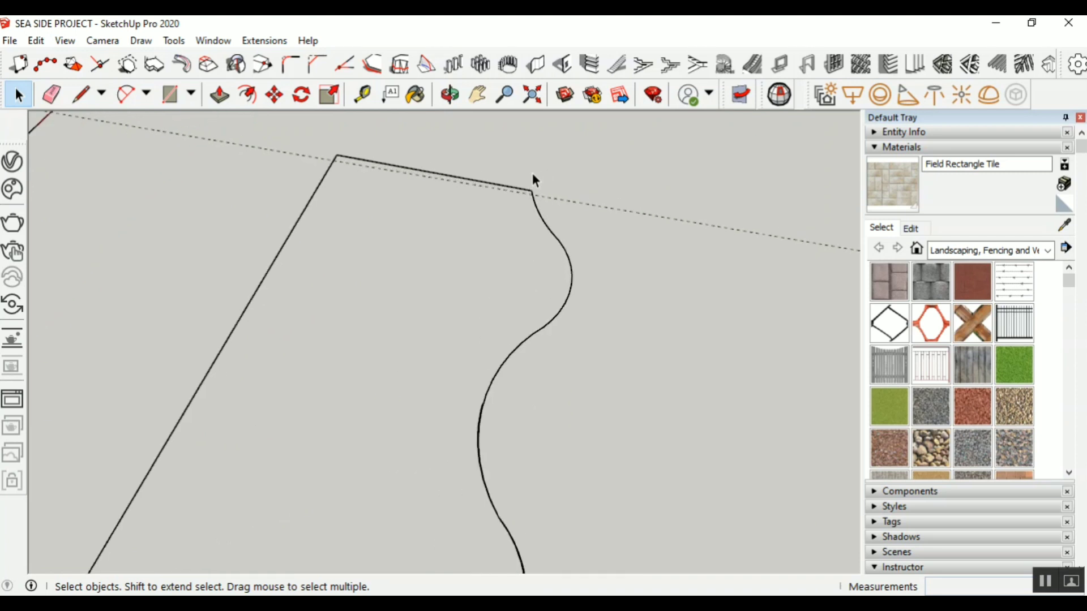
{"action": "scroll", "coordinate": [532, 177], "scroll_direction": "up", "scroll_amount": 2}
{"action": "scroll", "coordinate": [604, 208], "scroll_direction": "down", "scroll_amount": 3}
{"action": "scroll", "coordinate": [554, 345], "scroll_direction": "up", "scroll_amount": 1}
{"action": "scroll", "coordinate": [524, 355], "scroll_direction": "up", "scroll_amount": 3}
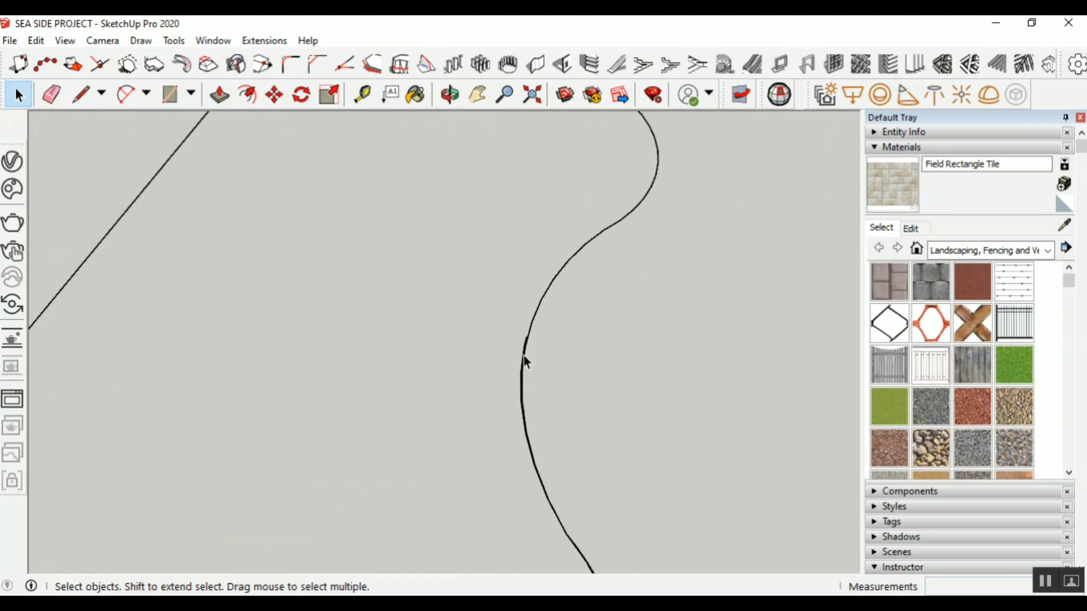
{"action": "scroll", "coordinate": [525, 356], "scroll_direction": "up", "scroll_amount": 5}
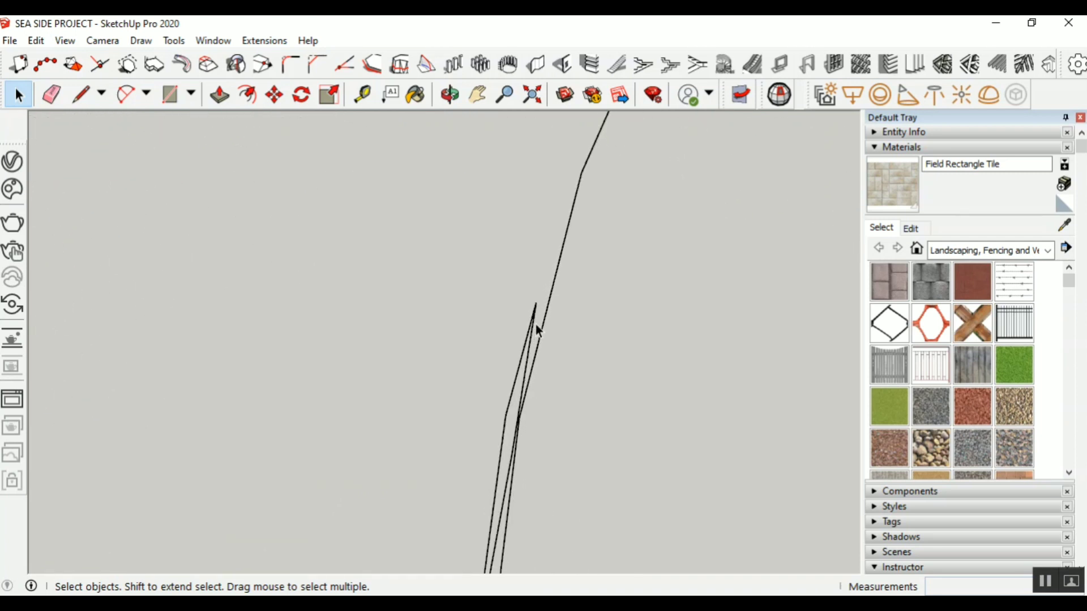
{"action": "left_click", "coordinate": [522, 328]}
{"action": "key", "text": "Delete"}
Delete the inner edge of the doubled section below and the short stub remaining at the outline's vertex
{"action": "scroll", "coordinate": [494, 300], "scroll_direction": "down", "scroll_amount": 3}
{"action": "scroll", "coordinate": [496, 419], "scroll_direction": "up", "scroll_amount": 1}
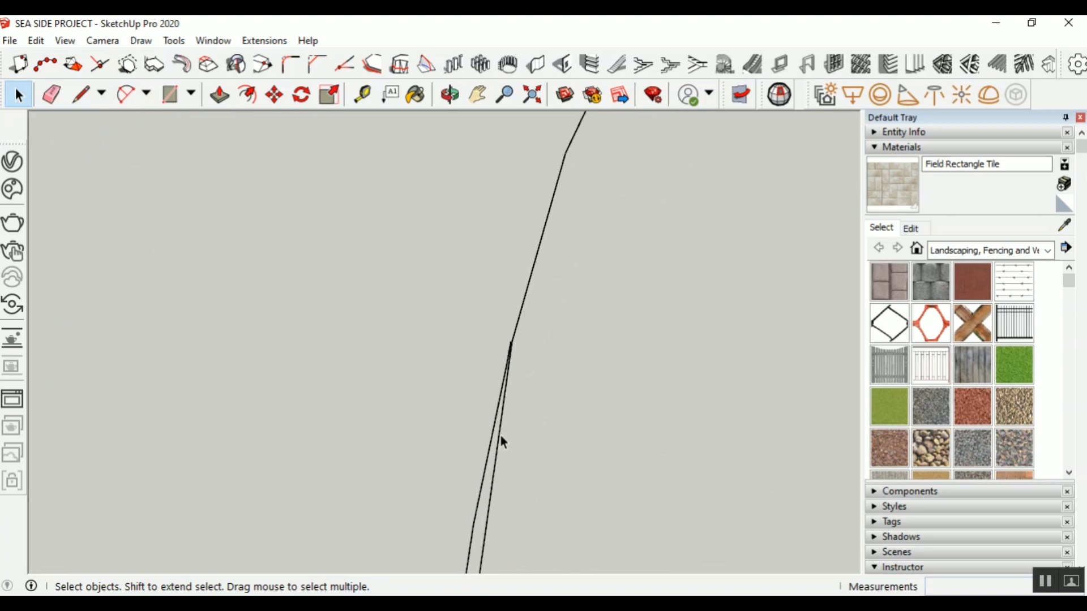
{"action": "left_click", "coordinate": [501, 436]}
{"action": "left_click", "coordinate": [483, 489]}
{"action": "key", "text": "Delete"}
{"action": "scroll", "coordinate": [508, 371], "scroll_direction": "up", "scroll_amount": 2}
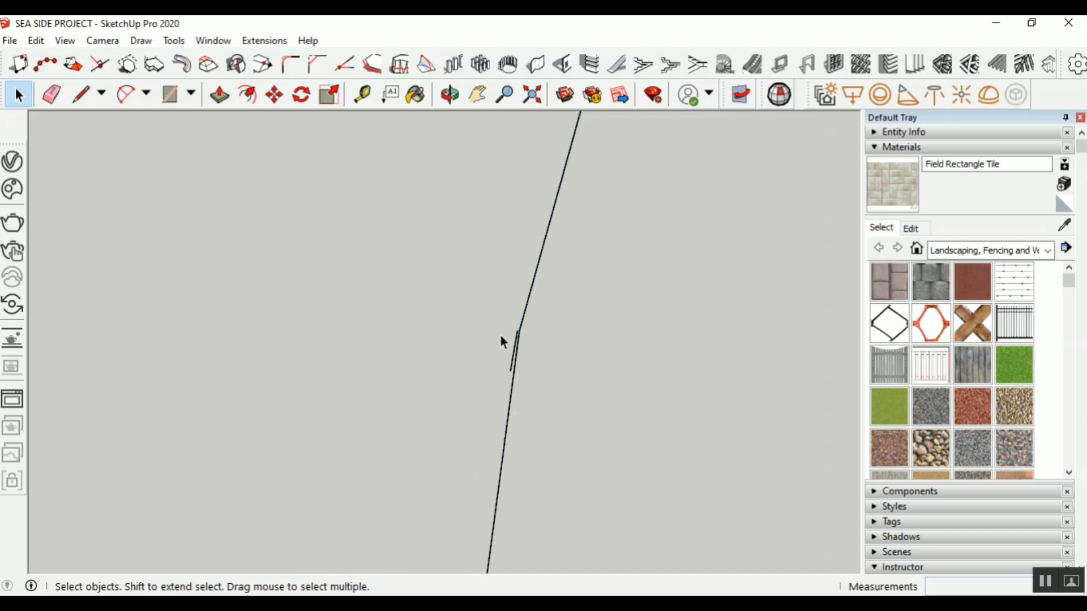
{"action": "left_click_drag", "start_coordinate": [493, 324], "coordinate": [531, 375]}
{"action": "key", "text": "Delete"}
{"action": "scroll", "coordinate": [518, 328], "scroll_direction": "down", "scroll_amount": 3}
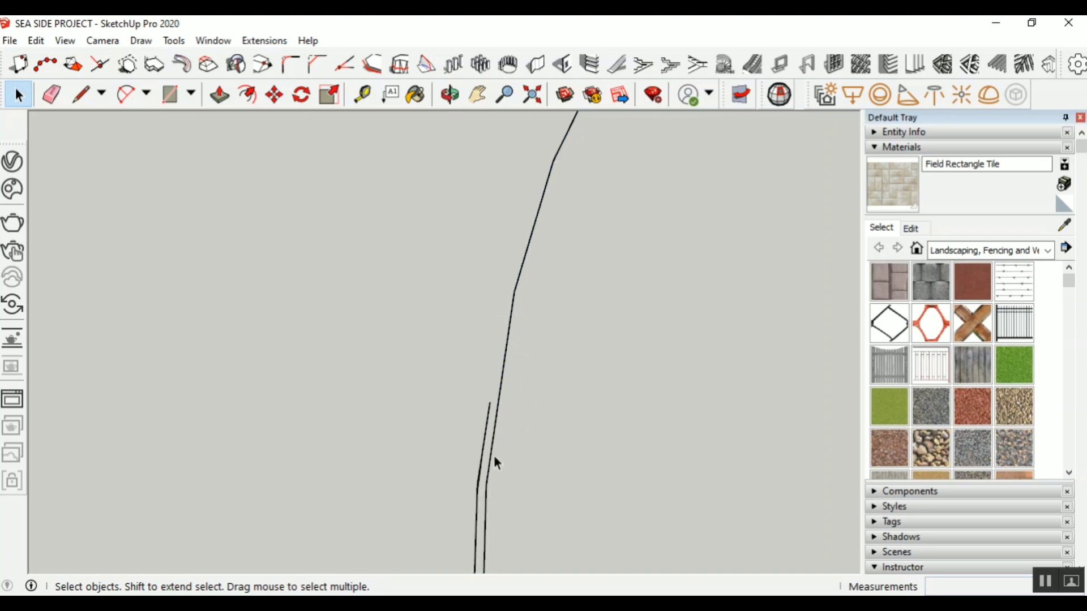
Delete the remaining offset line and its short leftover piece beside the lower part of the concave bend
{"action": "scroll", "coordinate": [483, 483], "scroll_direction": "up", "scroll_amount": 1}
{"action": "left_click_drag", "start_coordinate": [444, 528], "coordinate": [444, 527]}
{"action": "key", "text": "Delete"}
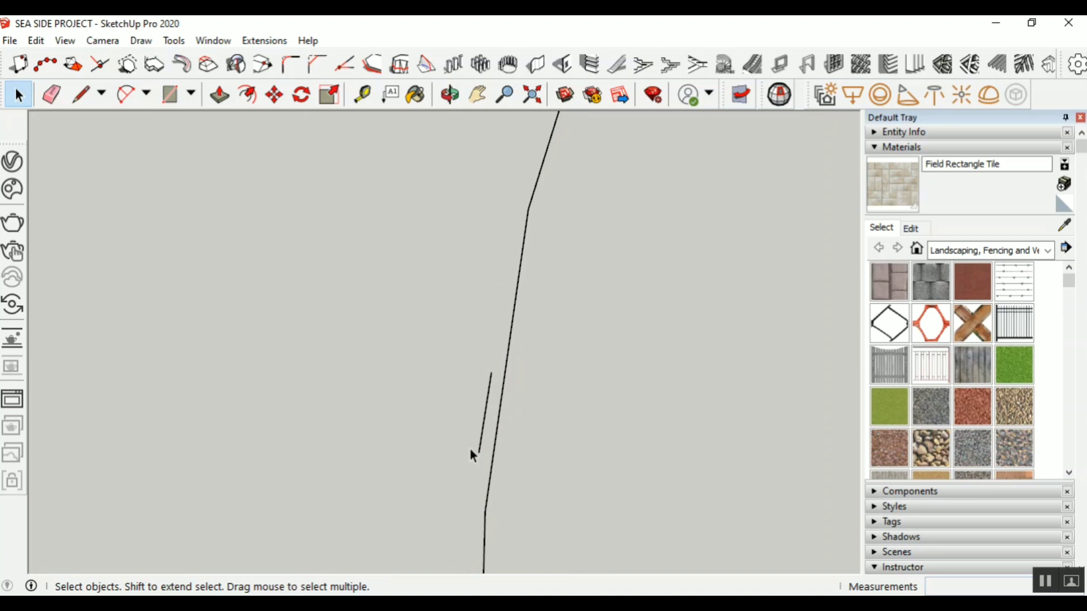
{"action": "scroll", "coordinate": [474, 443], "scroll_direction": "up", "scroll_amount": 2}
{"action": "left_click_drag", "start_coordinate": [500, 438], "coordinate": [442, 421]}
{"action": "key", "text": "Delete"}
{"action": "scroll", "coordinate": [439, 272], "scroll_direction": "down", "scroll_amount": 2}
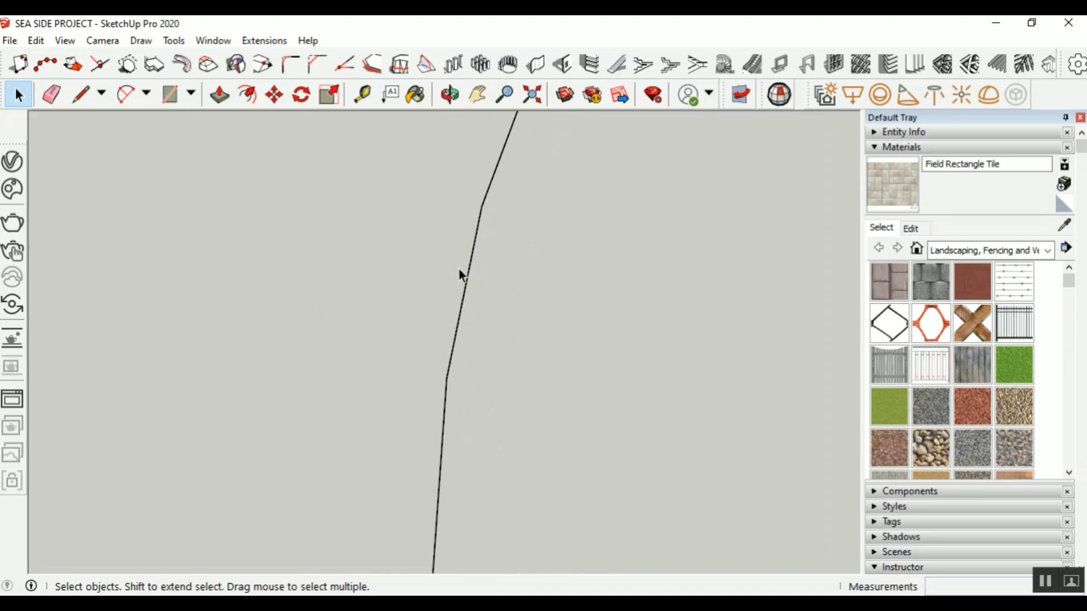
Delete the inner and outer duplicate edges around the sliver faces on the upper part of the wavy edge's next bulge
{"action": "scroll", "coordinate": [547, 259], "scroll_direction": "down", "scroll_amount": 2}
{"action": "scroll", "coordinate": [546, 270], "scroll_direction": "down", "scroll_amount": 5}
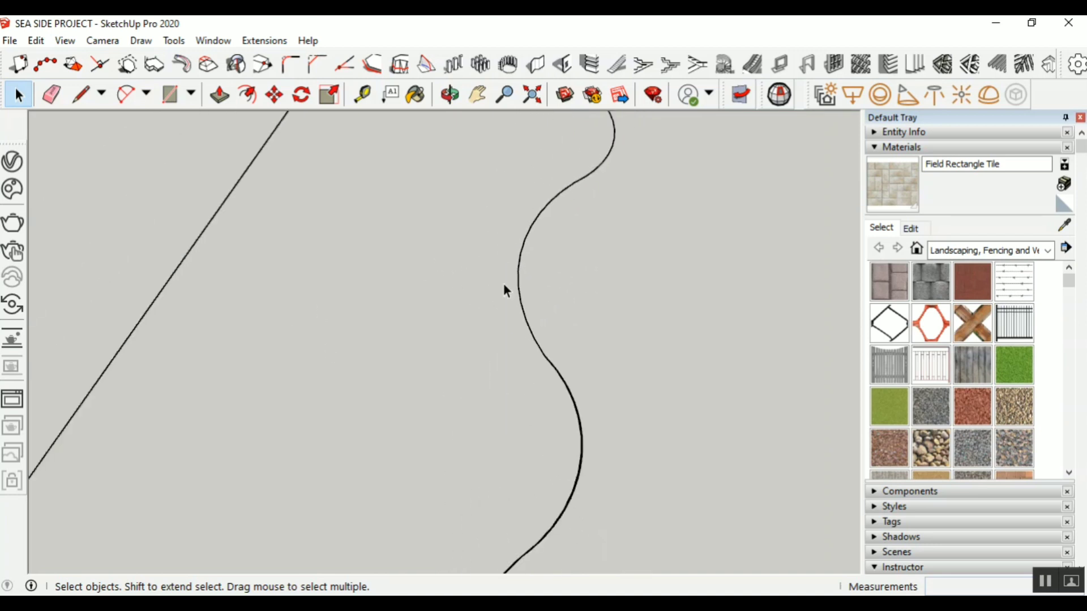
{"action": "scroll", "coordinate": [581, 427], "scroll_direction": "up", "scroll_amount": 4}
{"action": "scroll", "coordinate": [572, 403], "scroll_direction": "up", "scroll_amount": 3}
{"action": "scroll", "coordinate": [589, 377], "scroll_direction": "up", "scroll_amount": 2}
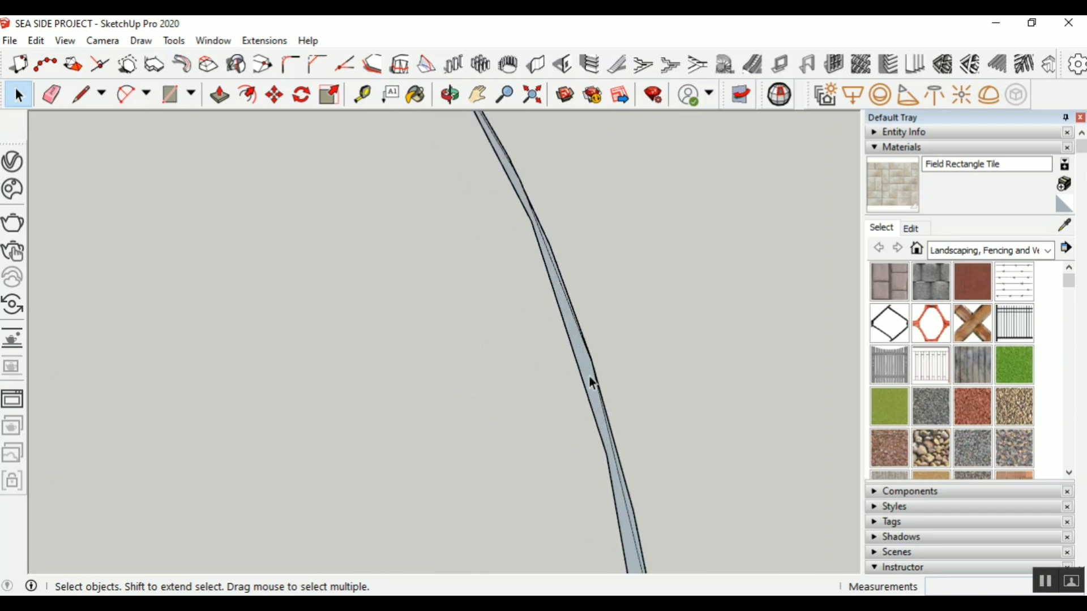
{"action": "left_click_drag", "start_coordinate": [598, 347], "coordinate": [595, 391]}
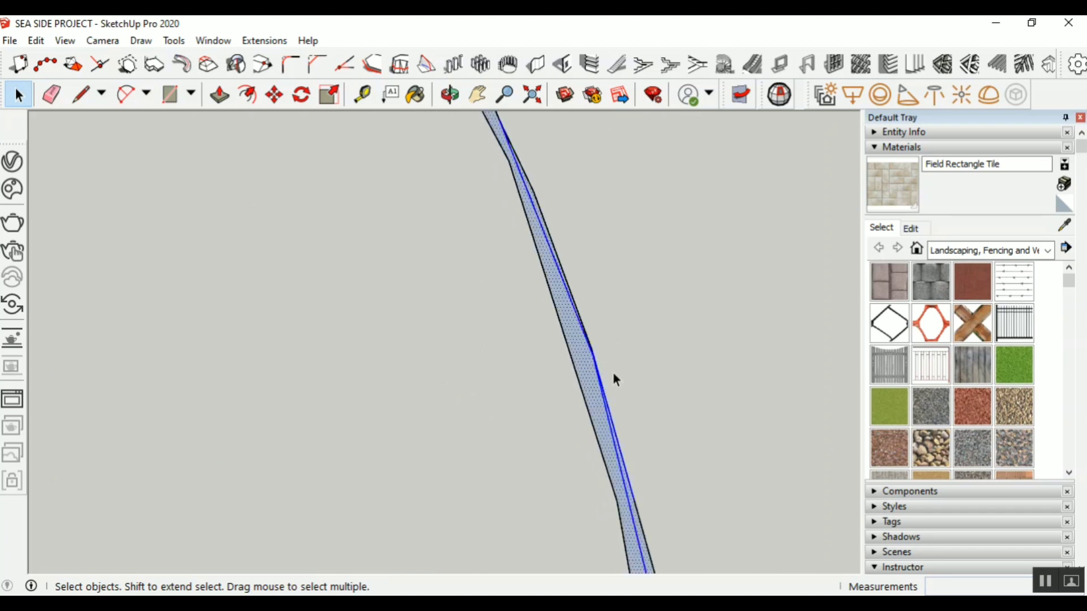
{"action": "key", "text": "Delete"}
{"action": "left_click_drag", "start_coordinate": [581, 345], "coordinate": [581, 346]}
{"action": "key", "text": "Delete"}
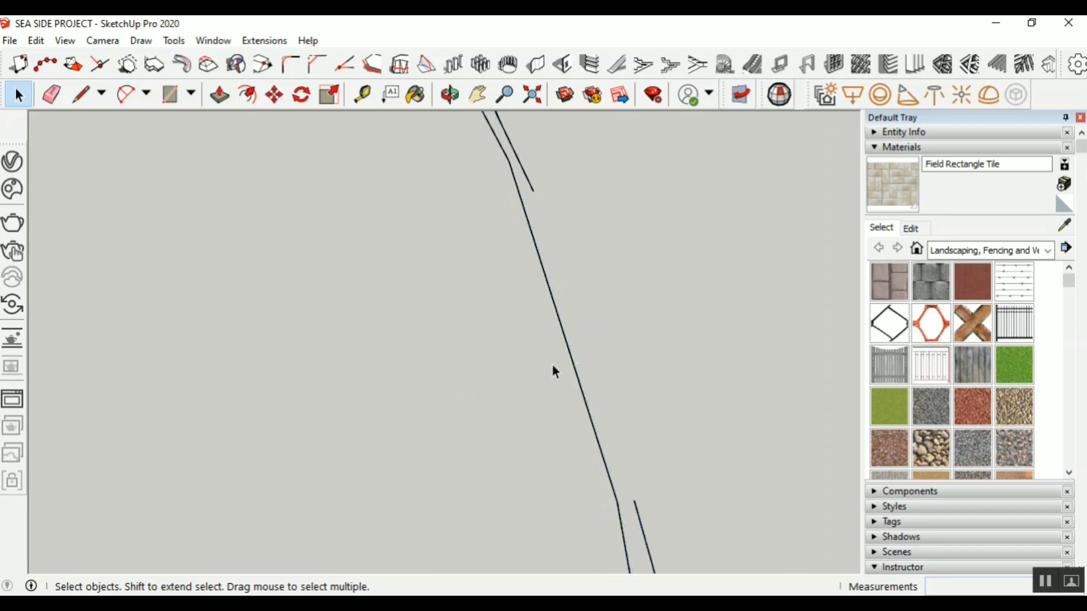
Delete the pointed pair of doubled lines and the short loose segment beside the vertex on the bulge's upper part
{"action": "scroll", "coordinate": [549, 362], "scroll_direction": "down", "scroll_amount": 3}
{"action": "scroll", "coordinate": [531, 276], "scroll_direction": "up", "scroll_amount": 4}
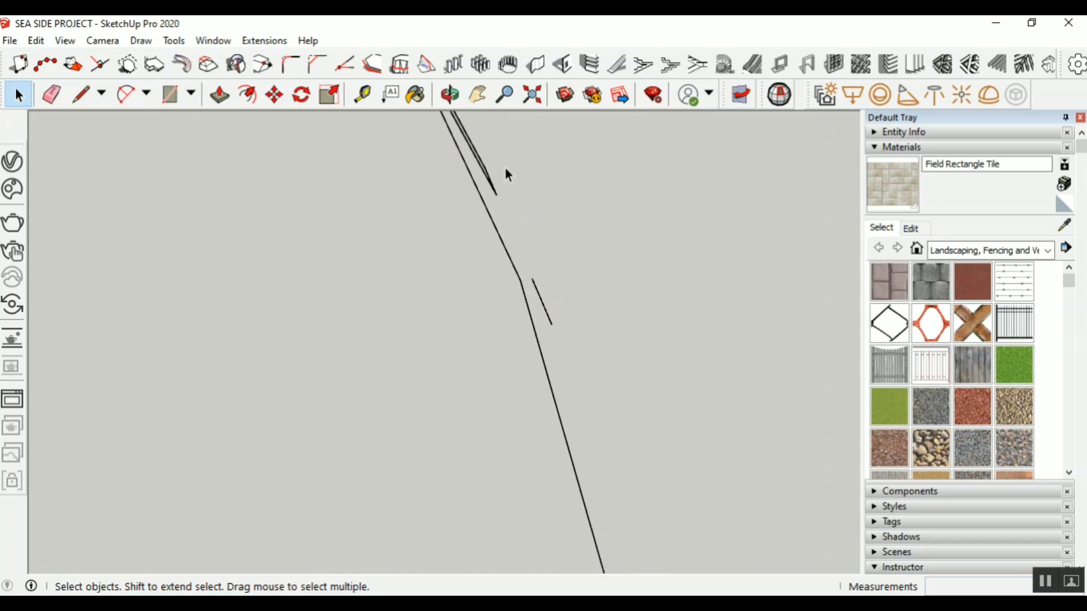
{"action": "left_click", "coordinate": [490, 195]}
{"action": "key", "text": "Delete"}
{"action": "left_click_drag", "start_coordinate": [542, 309], "coordinate": [541, 311]}
{"action": "key", "text": "Delete"}
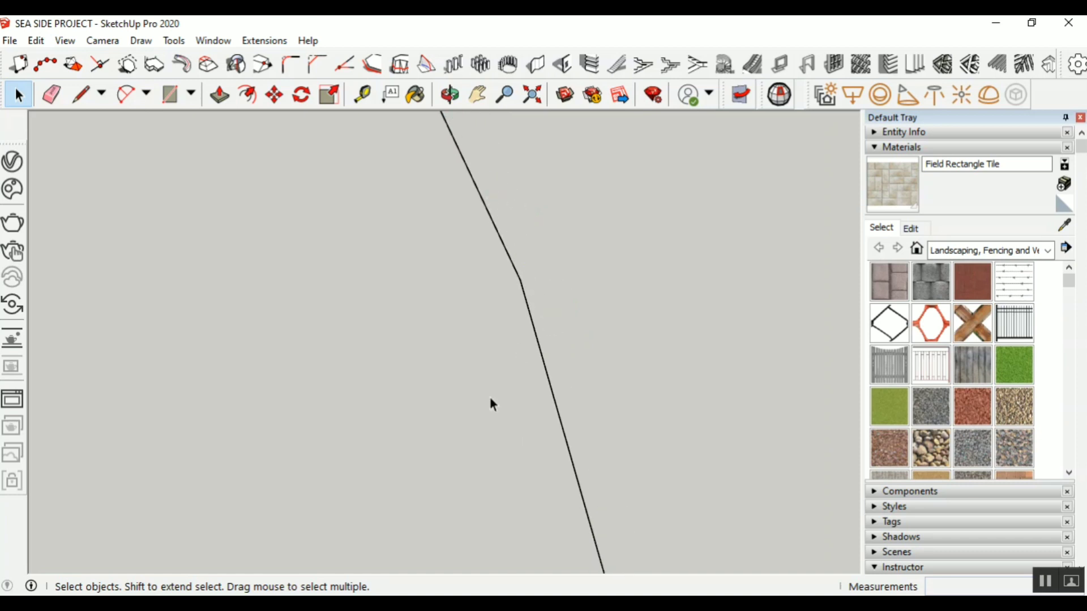
Delete the duplicate lines further up the bulge and the loose offset segments beside the next vertex
{"action": "scroll", "coordinate": [489, 399], "scroll_direction": "down", "scroll_amount": 4}
{"action": "scroll", "coordinate": [424, 173], "scroll_direction": "up", "scroll_amount": 4}
{"action": "scroll", "coordinate": [447, 204], "scroll_direction": "up", "scroll_amount": 1}
{"action": "left_click_drag", "start_coordinate": [465, 202], "coordinate": [460, 249]}
{"action": "key", "text": "Delete"}
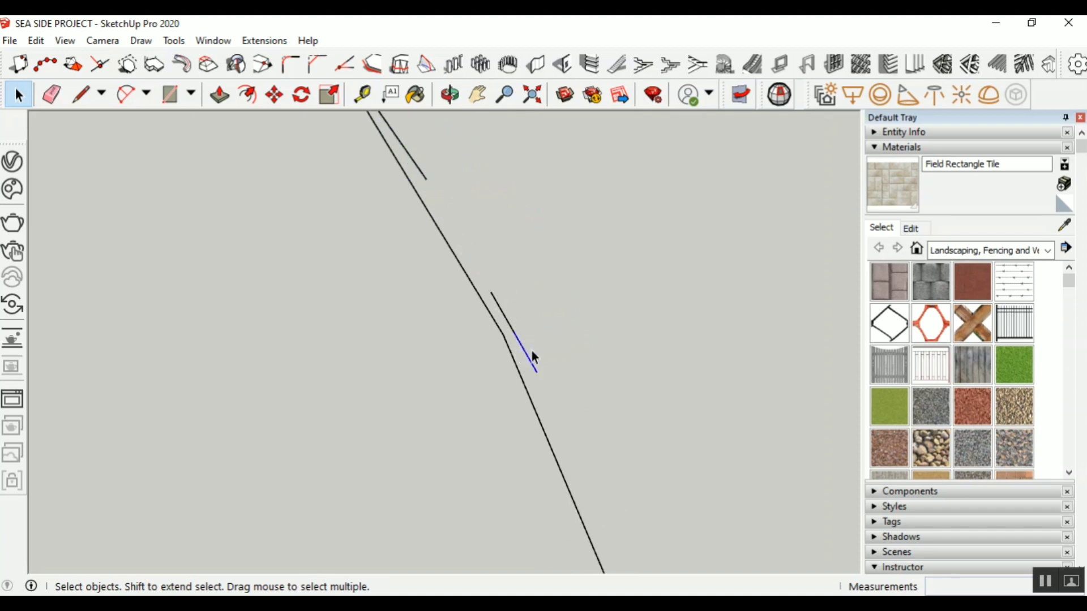
{"action": "key", "text": "Delete"}
{"action": "scroll", "coordinate": [538, 365], "scroll_direction": "down", "scroll_amount": 2}
{"action": "scroll", "coordinate": [539, 364], "scroll_direction": "up", "scroll_amount": 2}
{"action": "left_click", "coordinate": [518, 331]}
{"action": "key", "text": "Delete"}
Delete the next duplicate edges toward the bulge's upper end, including the short offset piece beside the vertex
{"action": "scroll", "coordinate": [528, 355], "scroll_direction": "down", "scroll_amount": 2}
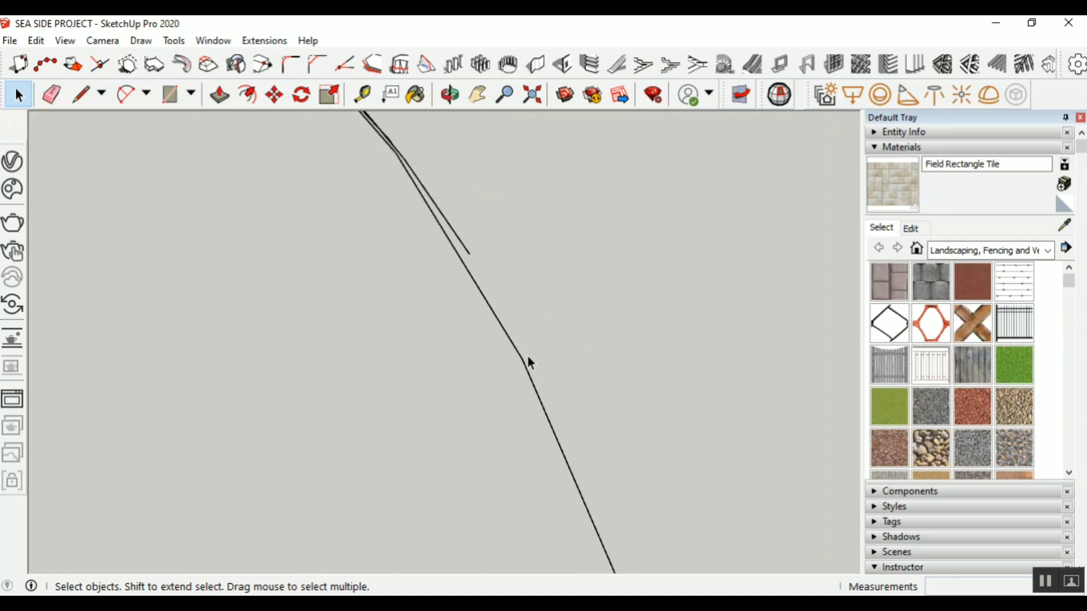
{"action": "scroll", "coordinate": [528, 355], "scroll_direction": "down", "scroll_amount": 2}
{"action": "scroll", "coordinate": [447, 246], "scroll_direction": "up", "scroll_amount": 4}
{"action": "left_click", "coordinate": [465, 249]}
{"action": "key", "text": "Delete"}
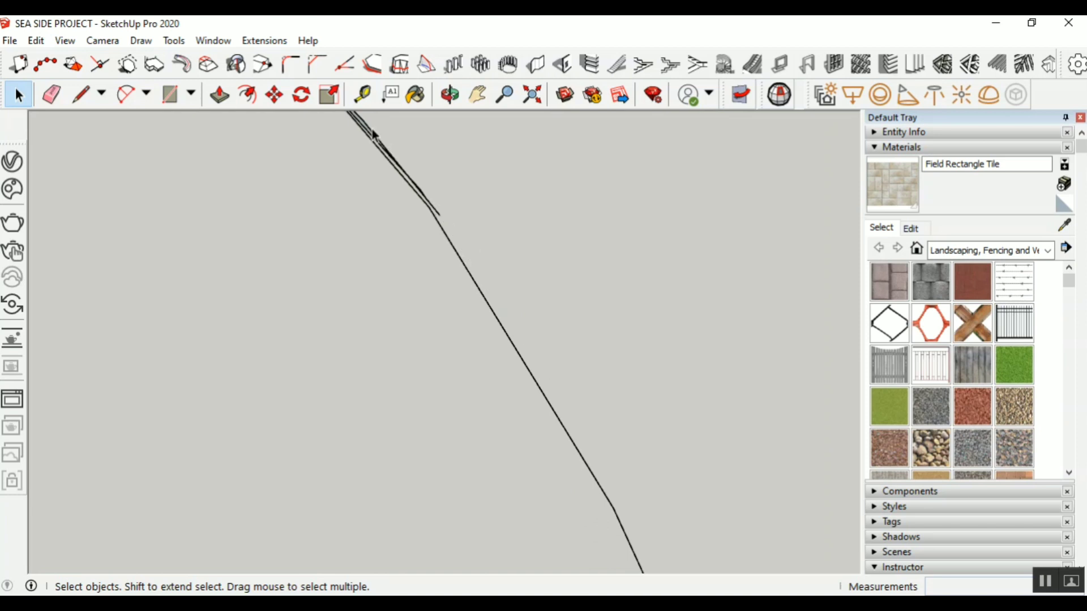
{"action": "scroll", "coordinate": [441, 203], "scroll_direction": "up", "scroll_amount": 2}
{"action": "left_click", "coordinate": [458, 223]}
{"action": "key", "text": "Delete"}
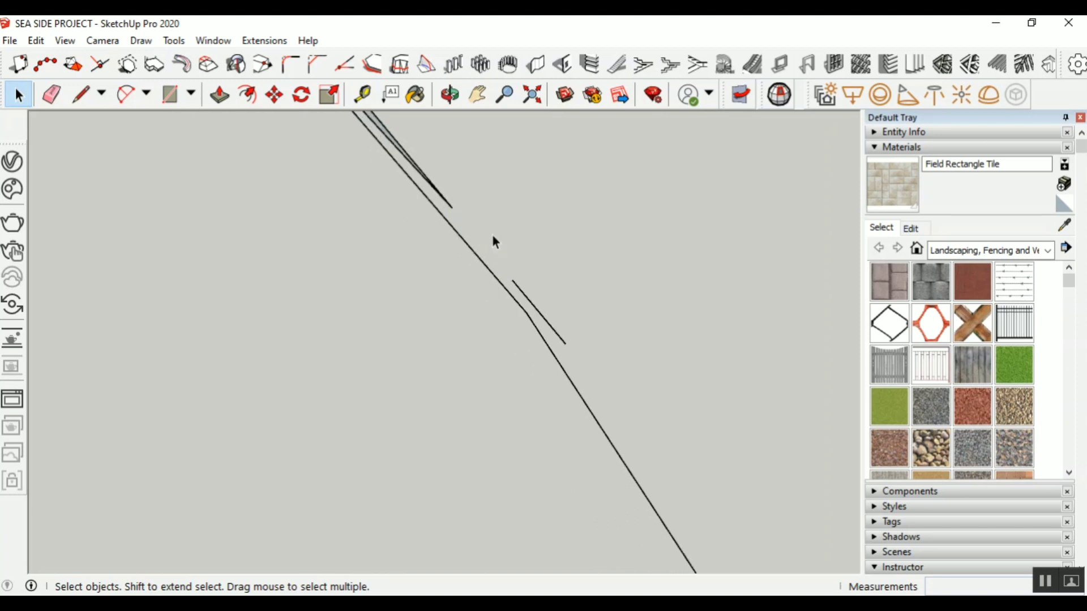
{"action": "left_click", "coordinate": [538, 306]}
{"action": "key", "text": "Delete"}
Delete the narrow sliver face's edges and the remaining spur where the bulge meets the concave bend above
{"action": "scroll", "coordinate": [434, 244], "scroll_direction": "up", "scroll_amount": 2}
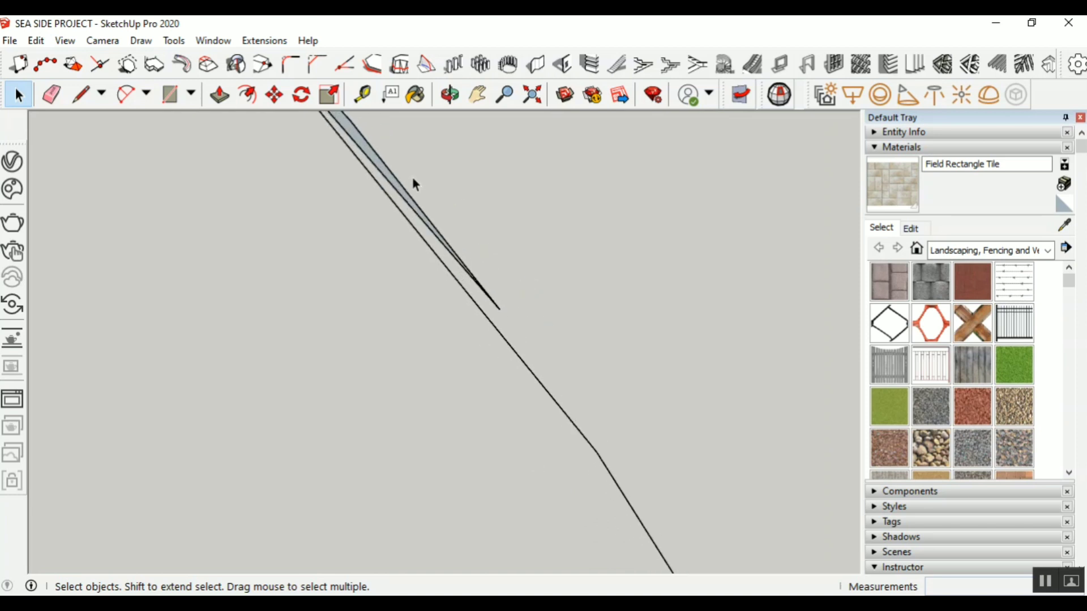
{"action": "left_click_drag", "start_coordinate": [410, 209], "coordinate": [408, 211]}
{"action": "key", "text": "Delete"}
{"action": "scroll", "coordinate": [426, 287], "scroll_direction": "down", "scroll_amount": 4}
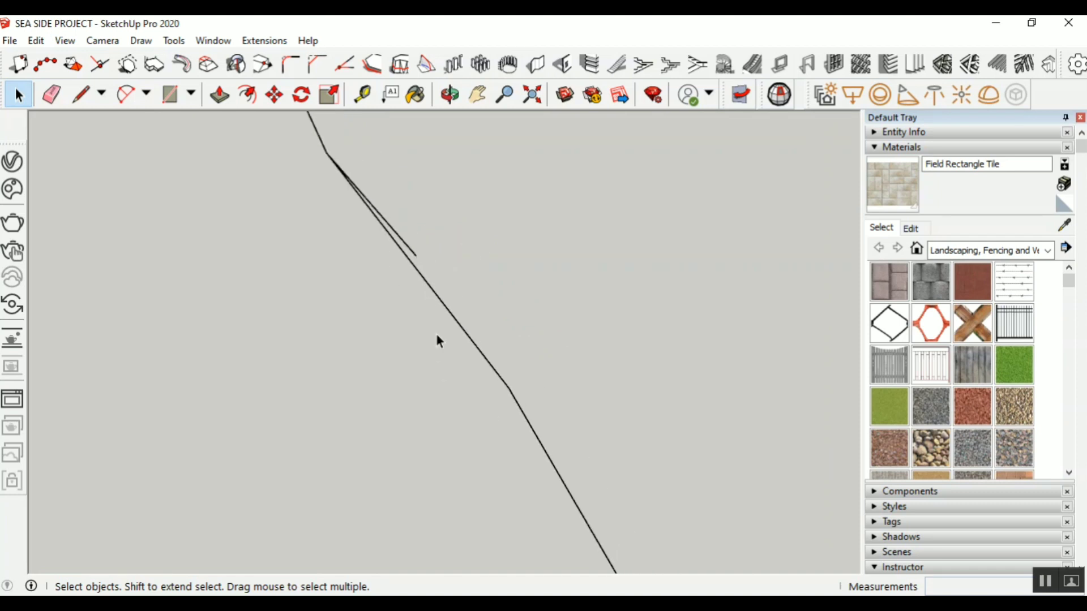
{"action": "scroll", "coordinate": [396, 226], "scroll_direction": "up", "scroll_amount": 2}
{"action": "left_click", "coordinate": [399, 229]}
{"action": "key", "text": "Delete"}
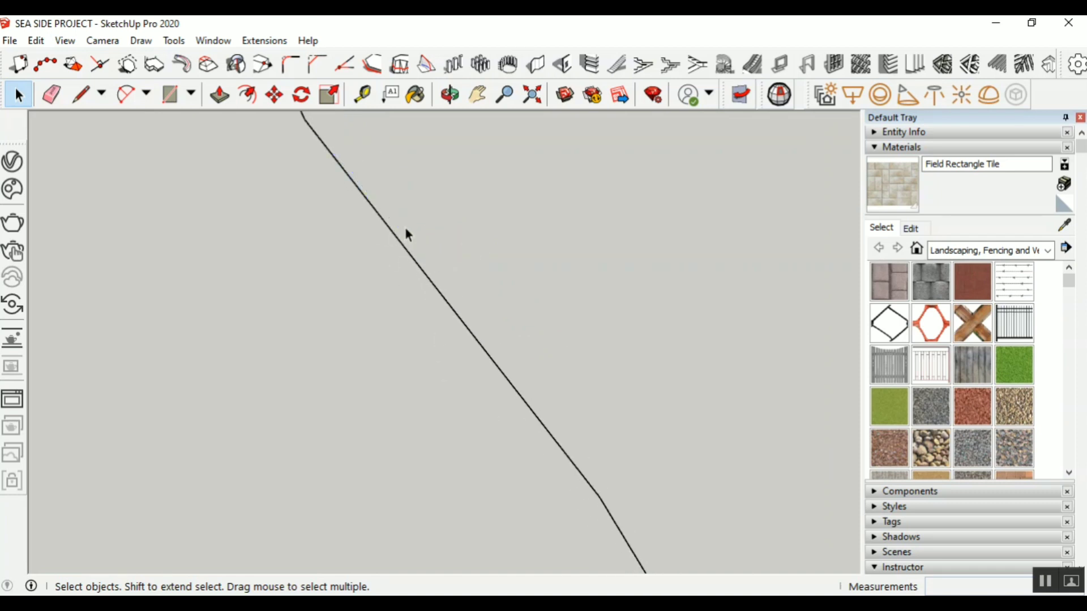
{"action": "scroll", "coordinate": [422, 356], "scroll_direction": "up", "scroll_amount": 3}
{"action": "scroll", "coordinate": [482, 215], "scroll_direction": "down", "scroll_amount": 3}
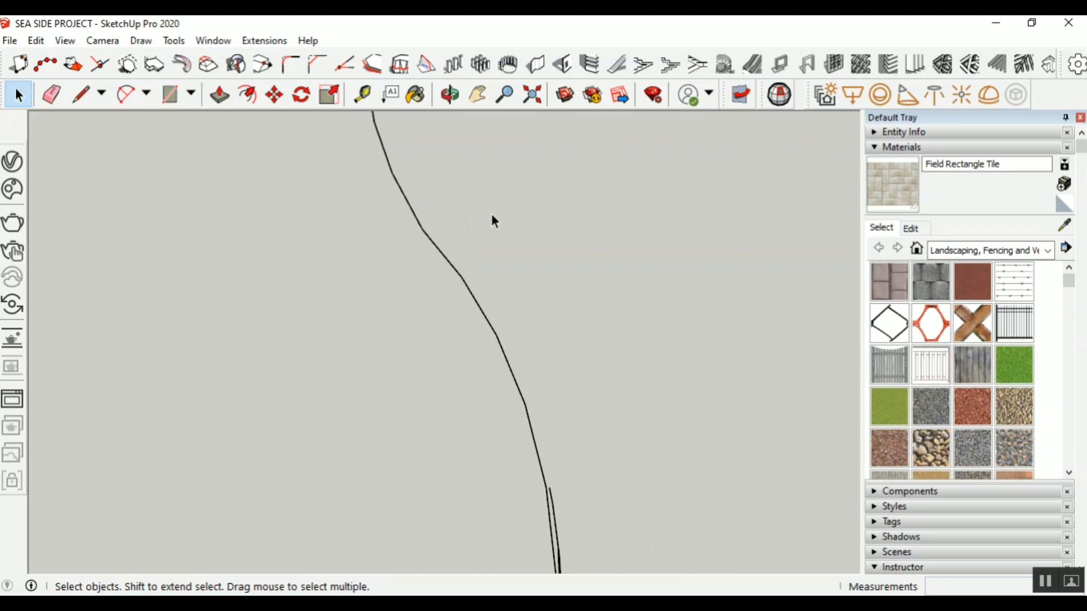
Delete the thin triangular loop and the remaining offset pieces beside the outline just above the bulge's outermost vertex
{"action": "scroll", "coordinate": [566, 439], "scroll_direction": "up", "scroll_amount": 4}
{"action": "scroll", "coordinate": [542, 346], "scroll_direction": "up", "scroll_amount": 1}
{"action": "left_click_drag", "start_coordinate": [563, 356], "coordinate": [532, 457]}
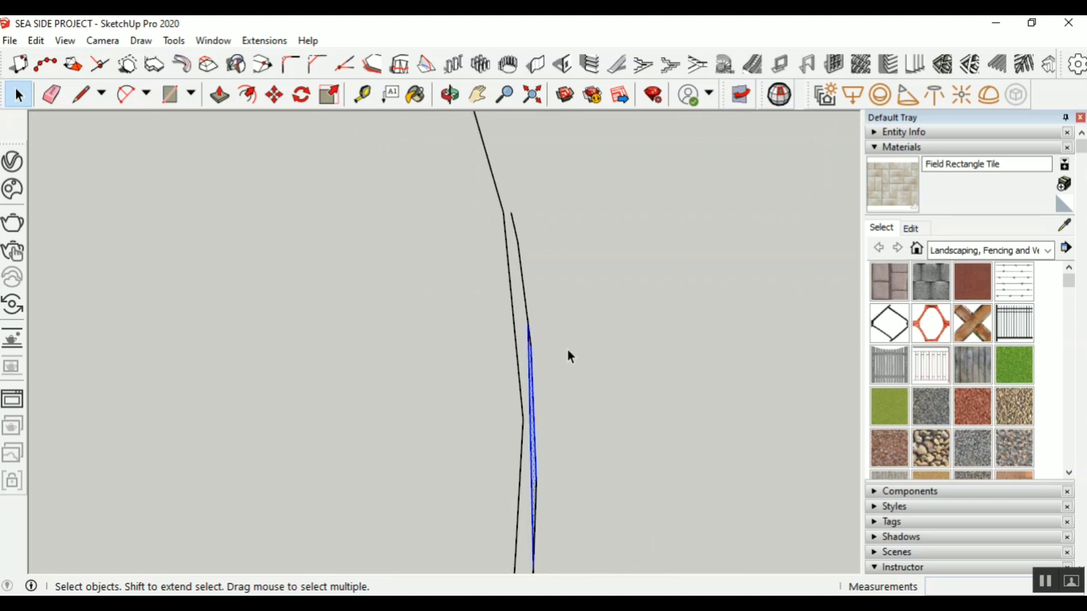
{"action": "key", "text": "Delete"}
{"action": "scroll", "coordinate": [539, 291], "scroll_direction": "up", "scroll_amount": 2}
{"action": "left_click_drag", "start_coordinate": [539, 291], "coordinate": [523, 299]}
{"action": "key", "text": "Delete"}
{"action": "left_click_drag", "start_coordinate": [536, 218], "coordinate": [514, 243]}
{"action": "key", "text": "Delete"}
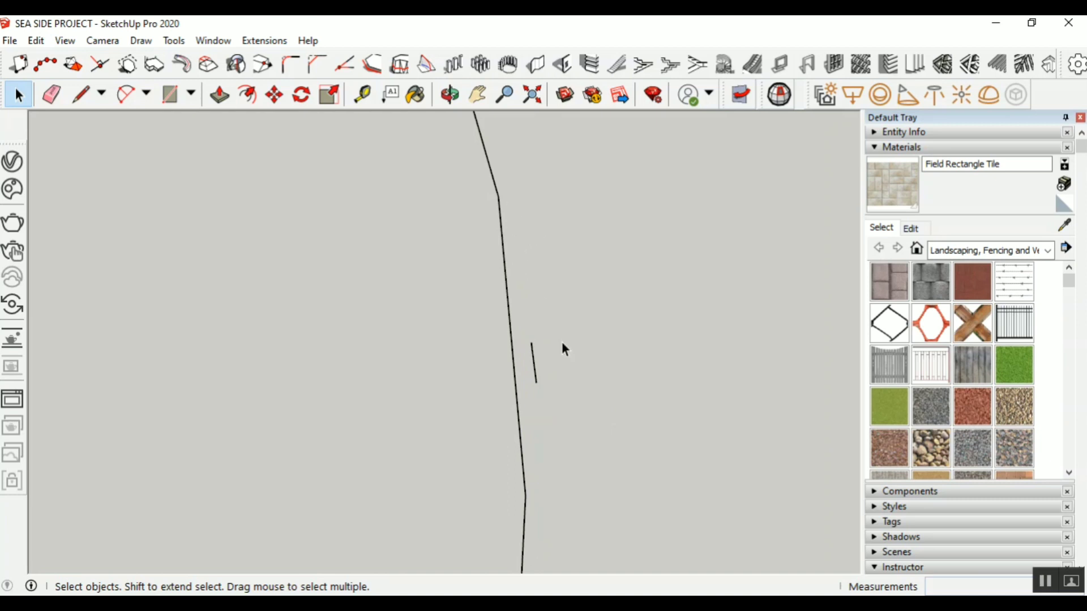
{"action": "left_click_drag", "start_coordinate": [534, 404], "coordinate": [534, 404]}
{"action": "key", "text": "Delete"}
Delete the duplicate segments and loose stubs beside the outline around the bulge's outermost vertex
{"action": "scroll", "coordinate": [546, 165], "scroll_direction": "down", "scroll_amount": 4}
{"action": "scroll", "coordinate": [546, 269], "scroll_direction": "up", "scroll_amount": 1}
{"action": "left_click_drag", "start_coordinate": [570, 240], "coordinate": [538, 270]}
{"action": "key", "text": "Delete"}
{"action": "scroll", "coordinate": [542, 244], "scroll_direction": "down", "scroll_amount": 1}
{"action": "scroll", "coordinate": [541, 244], "scroll_direction": "down", "scroll_amount": 2}
{"action": "scroll", "coordinate": [552, 454], "scroll_direction": "up", "scroll_amount": 2}
{"action": "left_click_drag", "start_coordinate": [547, 480], "coordinate": [547, 479]}
{"action": "key", "text": "Delete"}
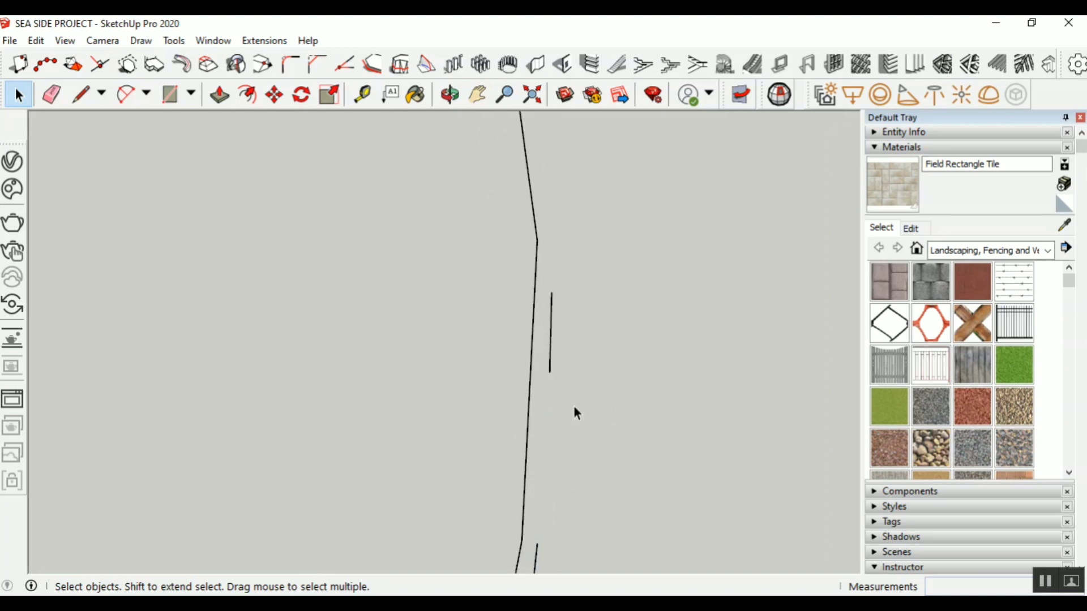
{"action": "key", "text": "Delete"}
Delete the doubled edges just below the bulge's outermost part
{"action": "scroll", "coordinate": [586, 211], "scroll_direction": "down", "scroll_amount": 4}
{"action": "left_click_drag", "start_coordinate": [547, 386], "coordinate": [547, 464]}
{"action": "scroll", "coordinate": [561, 436], "scroll_direction": "up", "scroll_amount": 2}
{"action": "key", "text": "Delete"}
{"action": "scroll", "coordinate": [558, 272], "scroll_direction": "down", "scroll_amount": 2}
{"action": "scroll", "coordinate": [528, 444], "scroll_direction": "up", "scroll_amount": 2}
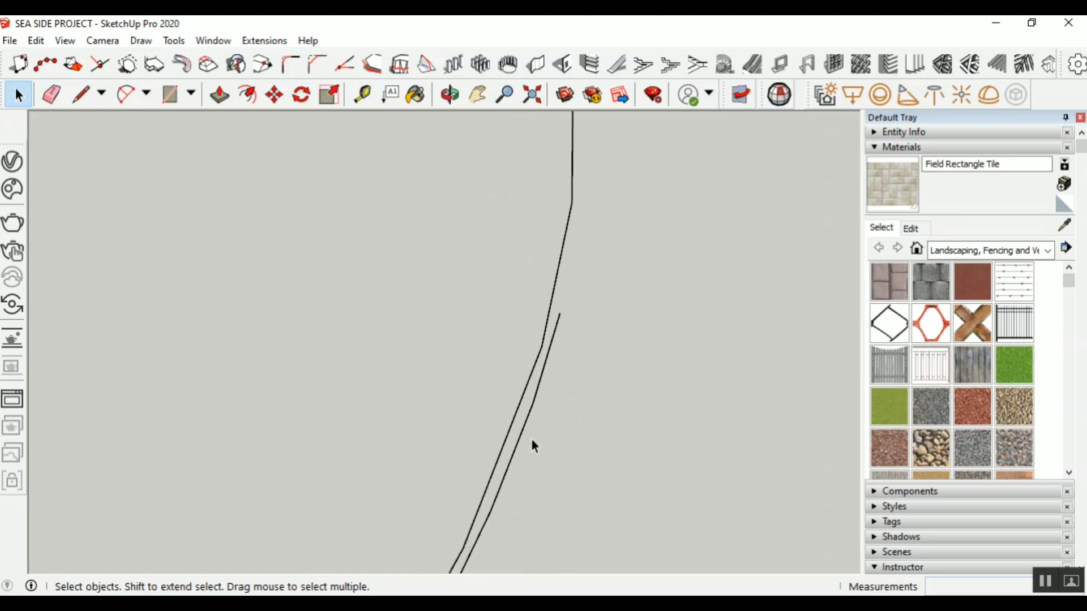
Delete the outer duplicate line and its leftover pieces where the bulge starts curving back inward
{"action": "left_click", "coordinate": [521, 430]}
{"action": "key", "text": "Delete"}
{"action": "scroll", "coordinate": [542, 359], "scroll_direction": "up", "scroll_amount": 2}
{"action": "left_click_drag", "start_coordinate": [539, 362], "coordinate": [561, 337]}
{"action": "key", "text": "Delete"}
{"action": "scroll", "coordinate": [558, 310], "scroll_direction": "down", "scroll_amount": 1}
{"action": "scroll", "coordinate": [562, 345], "scroll_direction": "up", "scroll_amount": 1}
{"action": "key", "text": "Delete"}
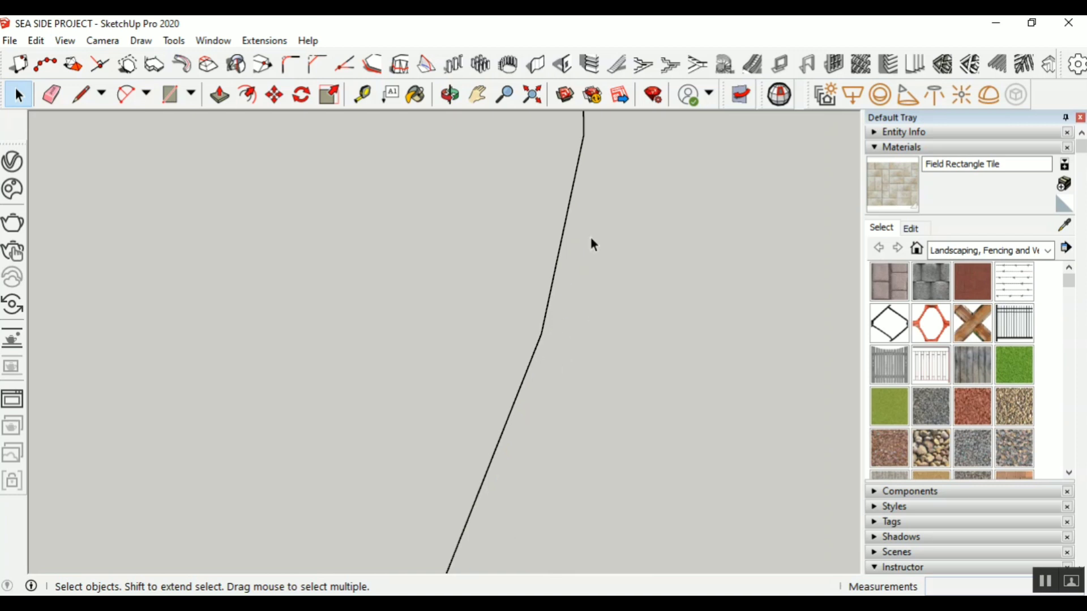
Delete the doubled edges and loose segments along the middle of the next concave bend below the bulge
{"action": "scroll", "coordinate": [592, 241], "scroll_direction": "down", "scroll_amount": 4}
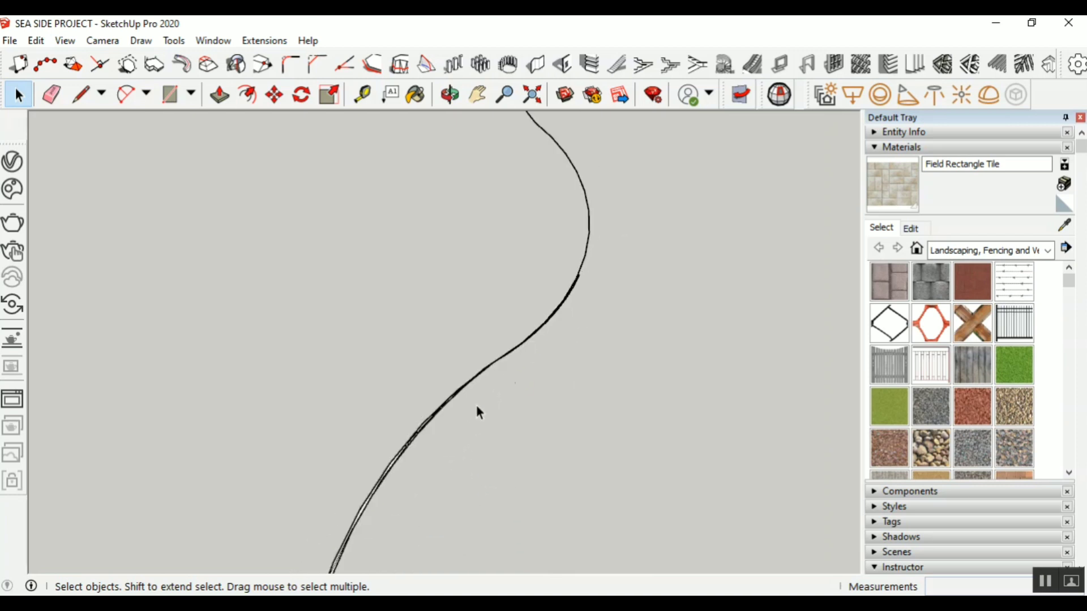
{"action": "scroll", "coordinate": [601, 236], "scroll_direction": "down", "scroll_amount": 3}
{"action": "scroll", "coordinate": [535, 334], "scroll_direction": "up", "scroll_amount": 4}
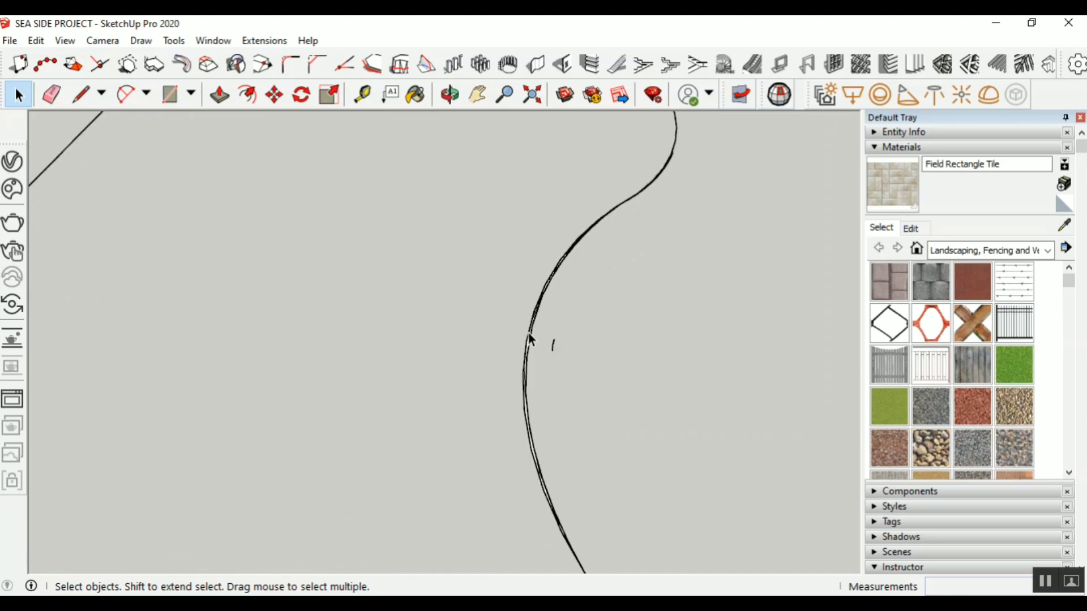
{"action": "scroll", "coordinate": [528, 346], "scroll_direction": "up", "scroll_amount": 4}
{"action": "left_click_drag", "start_coordinate": [570, 325], "coordinate": [514, 457]}
{"action": "key", "text": "Delete"}
{"action": "key", "text": "Delete"}
{"action": "left_click_drag", "start_coordinate": [705, 270], "coordinate": [645, 432]}
{"action": "key", "text": "Delete"}
{"action": "left_click_drag", "start_coordinate": [528, 540], "coordinate": [502, 561]}
{"action": "key", "text": "Delete"}
Delete the small closing line and the thin spur beside the nearly straight segment in the concave bend
{"action": "scroll", "coordinate": [511, 430], "scroll_direction": "up", "scroll_amount": 3}
{"action": "left_click", "coordinate": [511, 434]}
{"action": "key", "text": "Delete"}
{"action": "scroll", "coordinate": [520, 415], "scroll_direction": "up", "scroll_amount": 1}
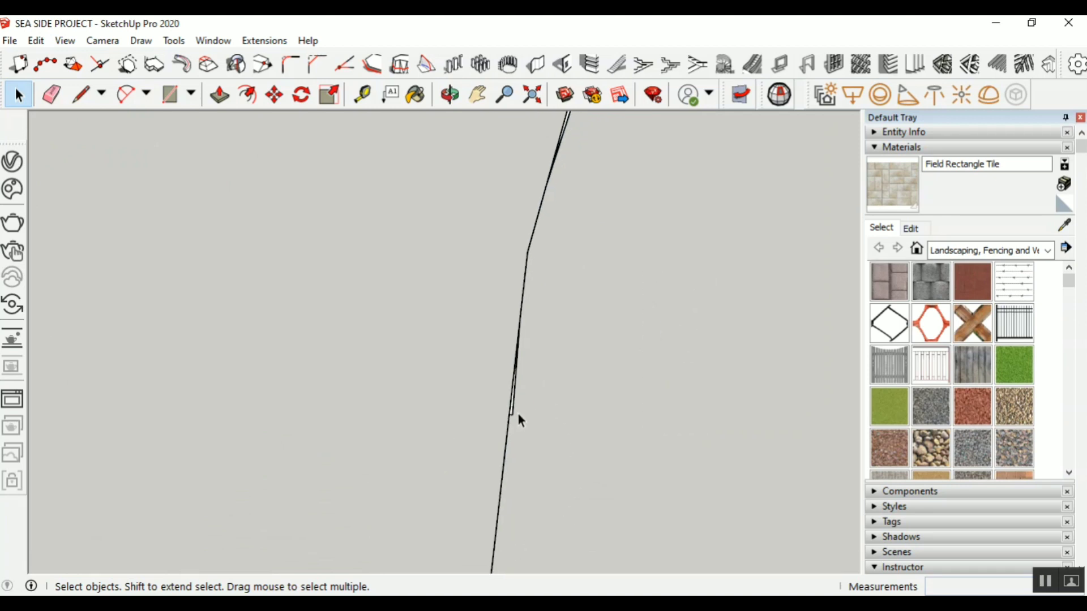
{"action": "scroll", "coordinate": [520, 410], "scroll_direction": "up", "scroll_amount": 1}
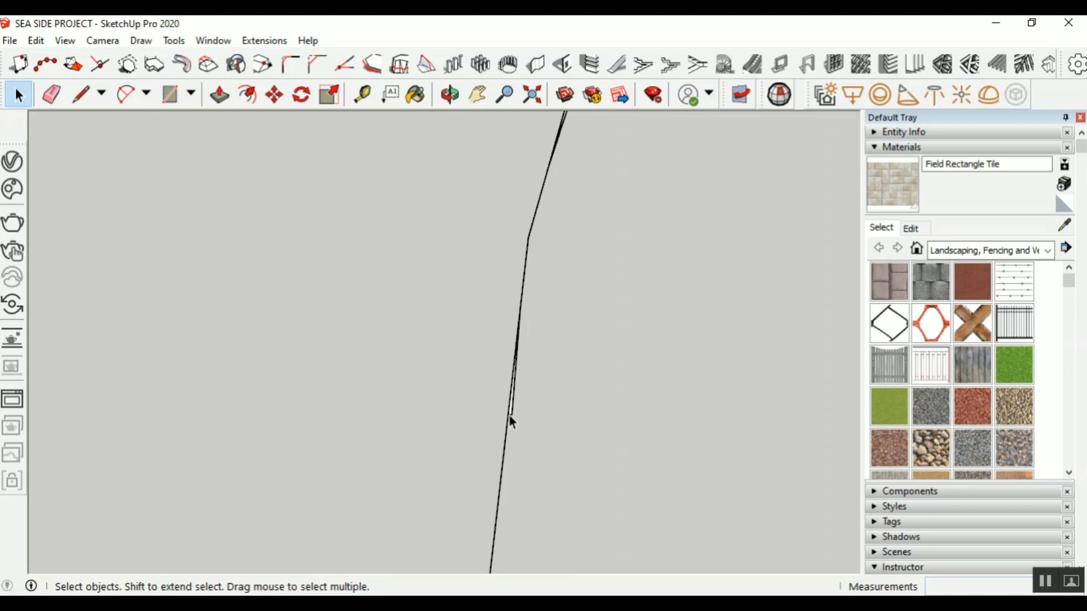
{"action": "scroll", "coordinate": [510, 413], "scroll_direction": "up", "scroll_amount": 3}
{"action": "left_click_drag", "start_coordinate": [511, 433], "coordinate": [513, 437]}
{"action": "key", "text": "Delete"}
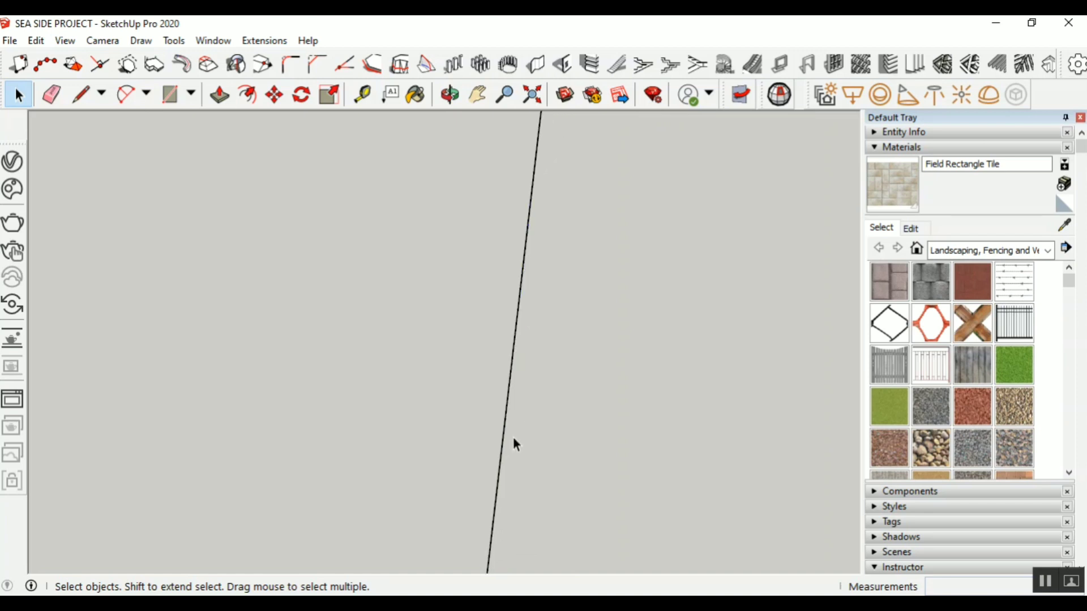
Delete the outer edge of the white sliver face above and the leftover spurs beside the outline's next vertices
{"action": "scroll", "coordinate": [486, 348], "scroll_direction": "down", "scroll_amount": 5}
{"action": "scroll", "coordinate": [541, 148], "scroll_direction": "up", "scroll_amount": 1}
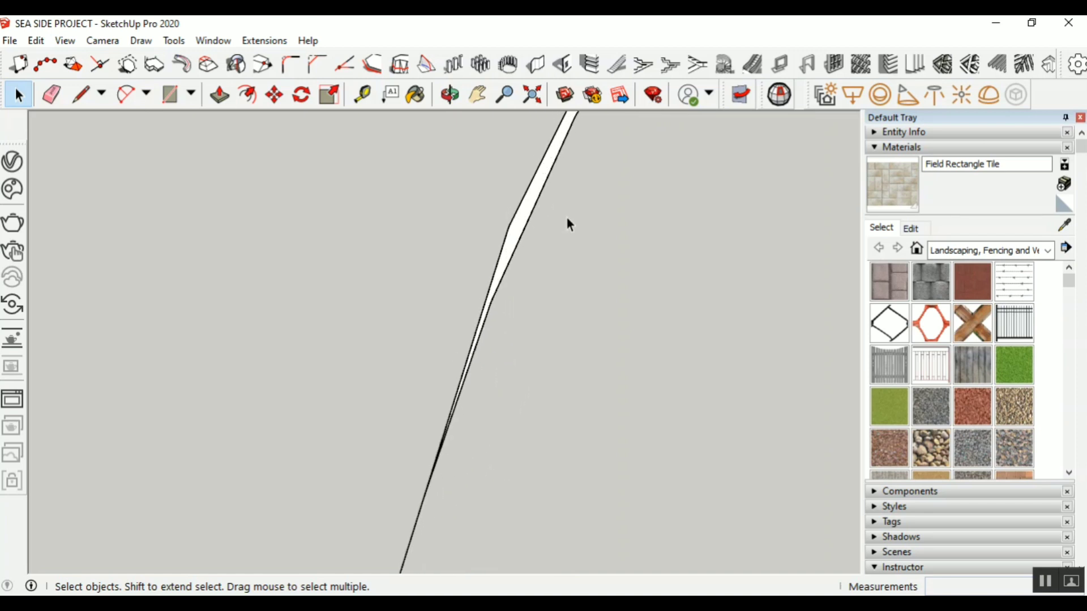
{"action": "left_click_drag", "start_coordinate": [523, 284], "coordinate": [523, 284]}
{"action": "key", "text": "Delete"}
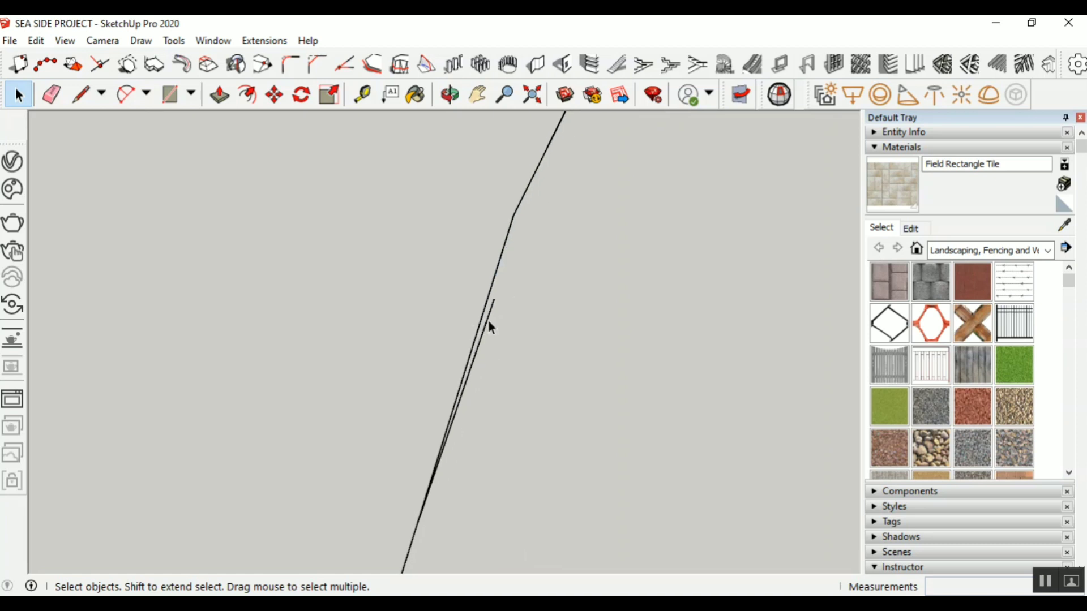
{"action": "left_click", "coordinate": [489, 325]}
{"action": "key", "text": "Delete"}
{"action": "scroll", "coordinate": [465, 435], "scroll_direction": "down", "scroll_amount": 2}
{"action": "scroll", "coordinate": [565, 169], "scroll_direction": "up", "scroll_amount": 1}
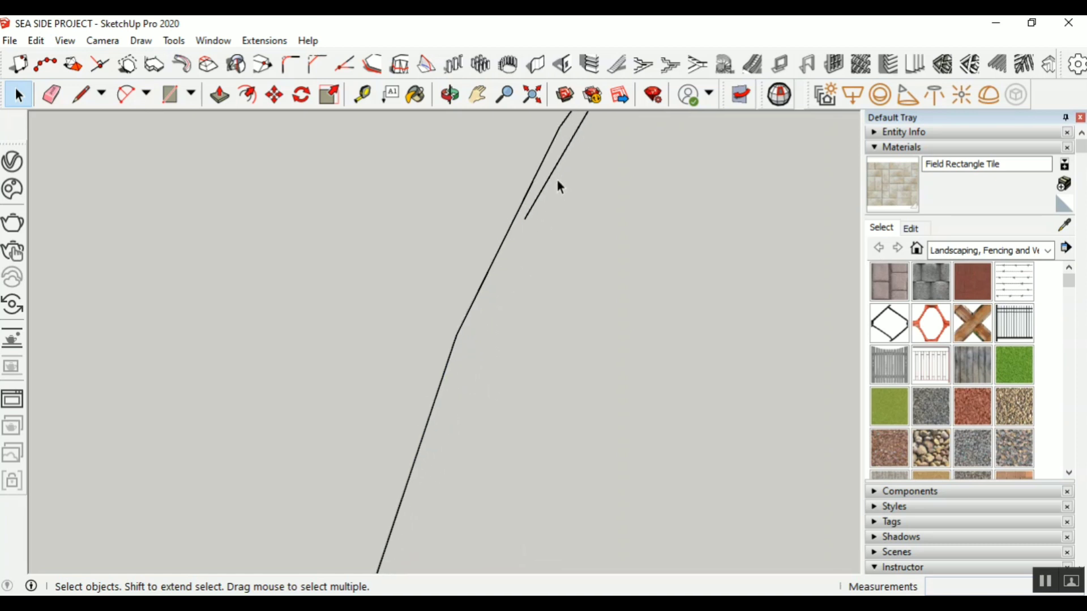
{"action": "left_click", "coordinate": [542, 199]}
{"action": "key", "text": "Delete"}
Delete the outer doubled lines and their short remnants along the concave bend's upper part
{"action": "scroll", "coordinate": [488, 362], "scroll_direction": "down", "scroll_amount": 4}
{"action": "scroll", "coordinate": [599, 168], "scroll_direction": "up", "scroll_amount": 3}
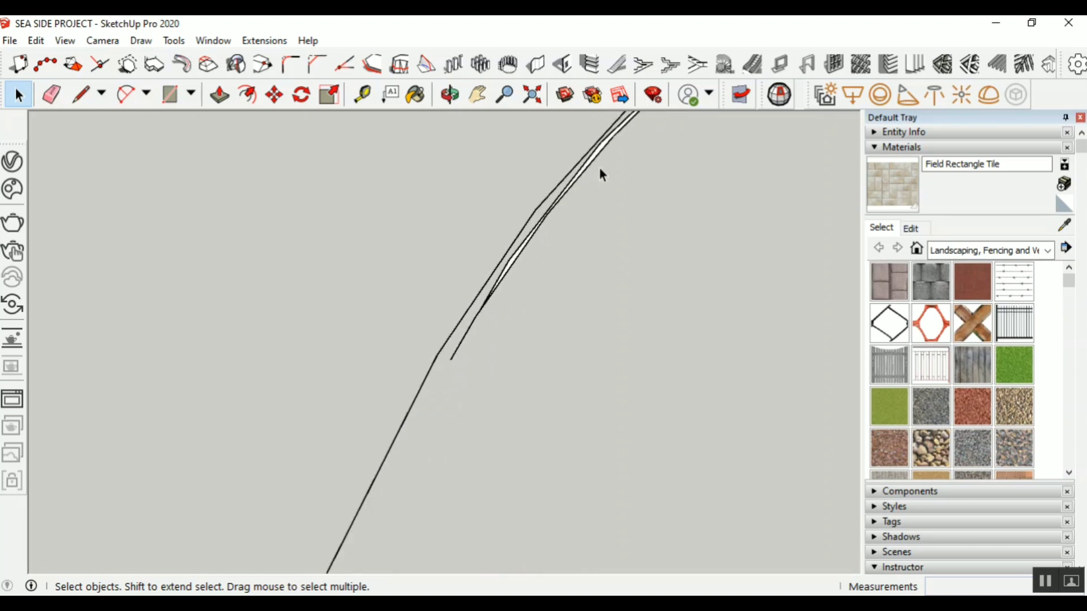
{"action": "left_click_drag", "start_coordinate": [613, 181], "coordinate": [573, 208]}
{"action": "key", "text": "Delete"}
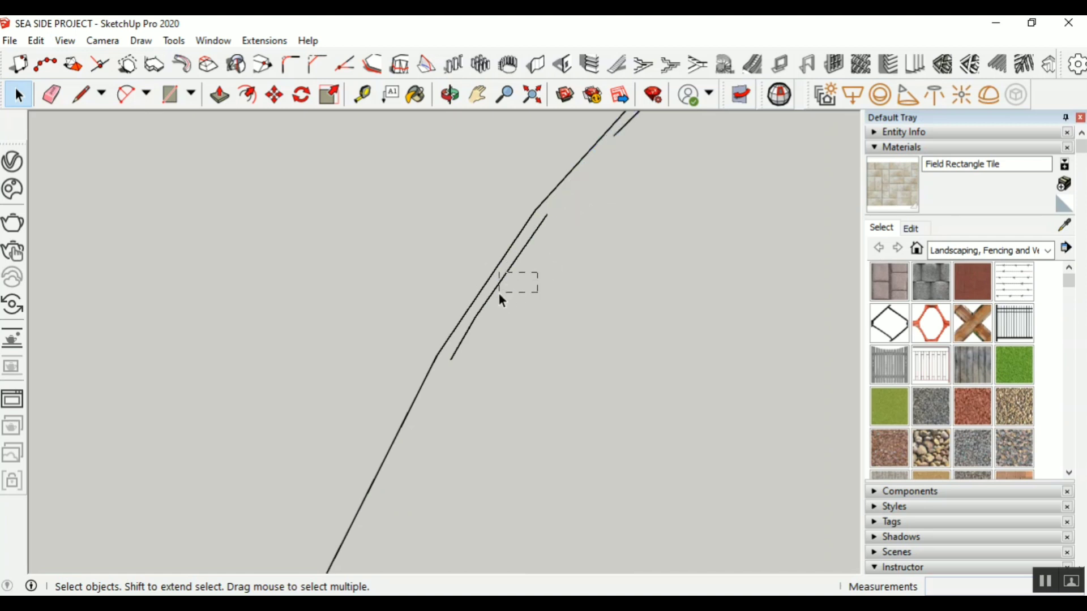
{"action": "left_click_drag", "start_coordinate": [500, 295], "coordinate": [499, 296]}
{"action": "key", "text": "Delete"}
{"action": "left_click_drag", "start_coordinate": [453, 359], "coordinate": [453, 359]}
{"action": "key", "text": "Delete"}
Delete the remaining parallel segments beside the outline near the concave bend's upper end
{"action": "scroll", "coordinate": [456, 371], "scroll_direction": "down", "scroll_amount": 2}
{"action": "scroll", "coordinate": [633, 158], "scroll_direction": "up", "scroll_amount": 2}
{"action": "scroll", "coordinate": [629, 161], "scroll_direction": "up", "scroll_amount": 2}
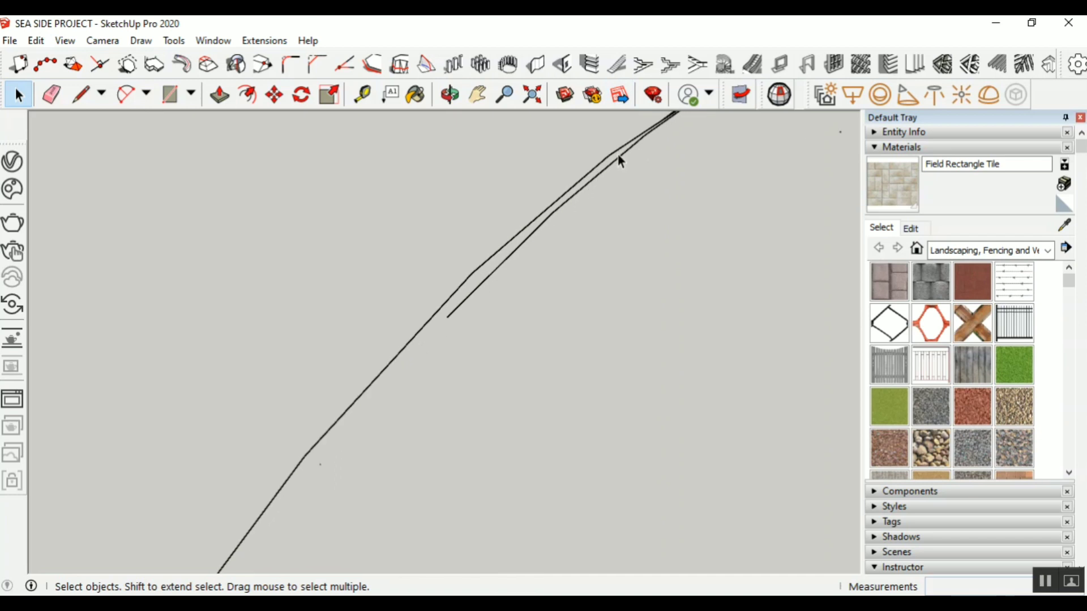
{"action": "left_click", "coordinate": [619, 158]}
{"action": "key", "text": "Delete"}
{"action": "left_click_drag", "start_coordinate": [497, 278], "coordinate": [486, 282]}
{"action": "key", "text": "Delete"}
{"action": "left_click", "coordinate": [566, 199]}
{"action": "key", "text": "Delete"}
{"action": "scroll", "coordinate": [477, 300], "scroll_direction": "down", "scroll_amount": 3}
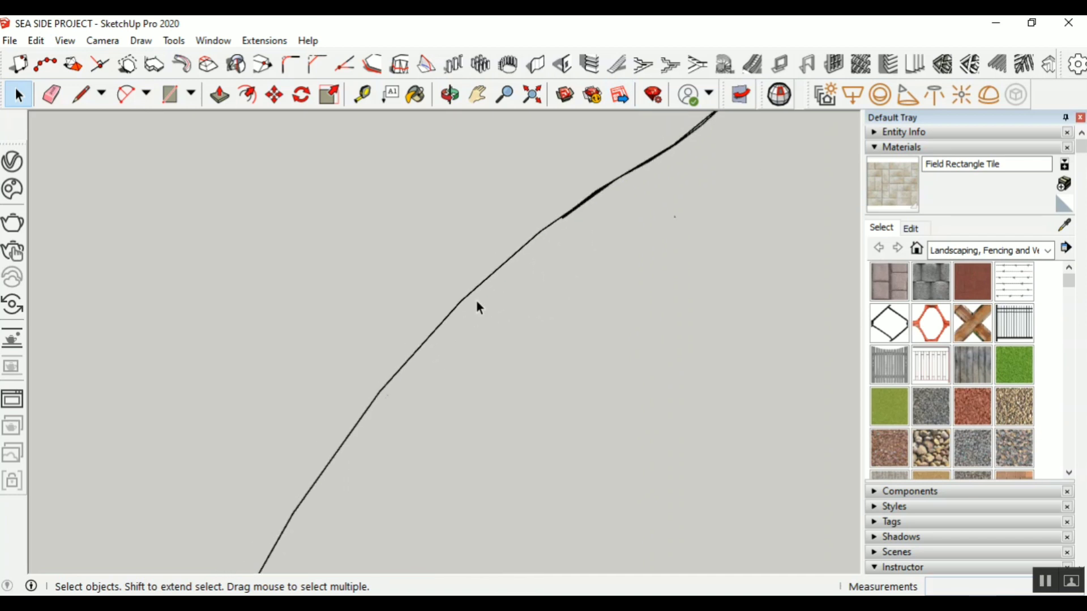
Delete the overlapping duplicate edges at the transition between the concave bend and the bulge above it
{"action": "scroll", "coordinate": [657, 175], "scroll_direction": "up", "scroll_amount": 4}
{"action": "scroll", "coordinate": [642, 162], "scroll_direction": "up", "scroll_amount": 4}
{"action": "left_click_drag", "start_coordinate": [660, 207], "coordinate": [626, 171]}
{"action": "key", "text": "Delete"}
{"action": "scroll", "coordinate": [266, 419], "scroll_direction": "up", "scroll_amount": 2}
{"action": "left_click_drag", "start_coordinate": [278, 438], "coordinate": [205, 424]}
{"action": "key", "text": "Delete"}
{"action": "scroll", "coordinate": [567, 240], "scroll_direction": "down", "scroll_amount": 4}
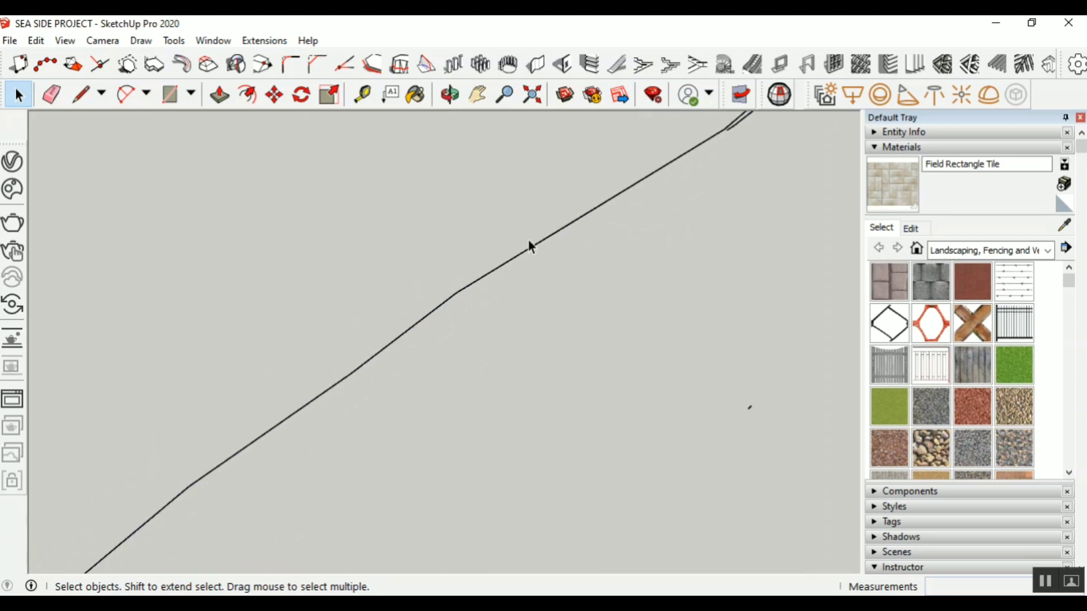
Delete the outer duplicate segments and the short stub beside the vertex at the bulge's lower end
{"action": "scroll", "coordinate": [661, 166], "scroll_direction": "up", "scroll_amount": 3}
{"action": "scroll", "coordinate": [660, 166], "scroll_direction": "up", "scroll_amount": 2}
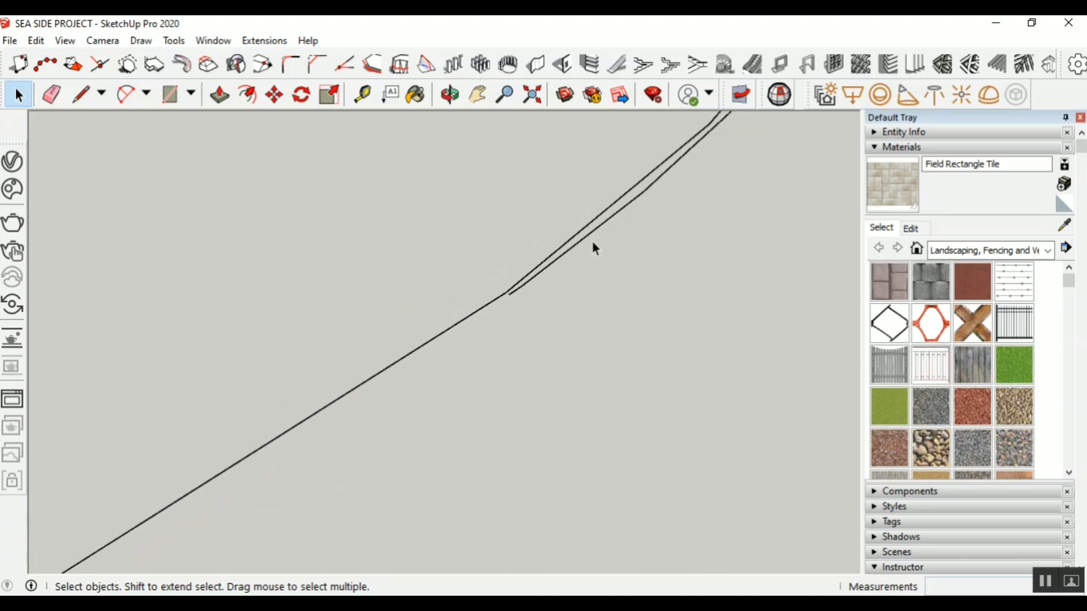
{"action": "left_click", "coordinate": [568, 253]}
{"action": "key", "text": "Delete"}
{"action": "scroll", "coordinate": [413, 394], "scroll_direction": "down", "scroll_amount": 2}
{"action": "scroll", "coordinate": [584, 286], "scroll_direction": "up", "scroll_amount": 2}
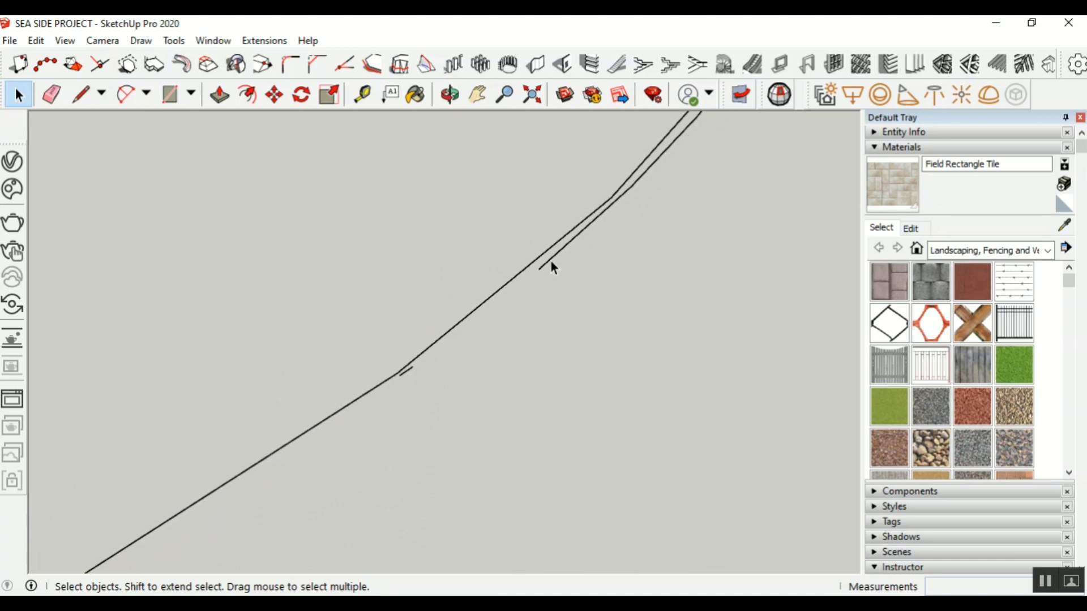
{"action": "left_click", "coordinate": [552, 260]}
{"action": "key", "text": "Delete"}
{"action": "left_click", "coordinate": [406, 372]}
{"action": "key", "text": "Delete"}
{"action": "scroll", "coordinate": [412, 411], "scroll_direction": "down", "scroll_amount": 2}
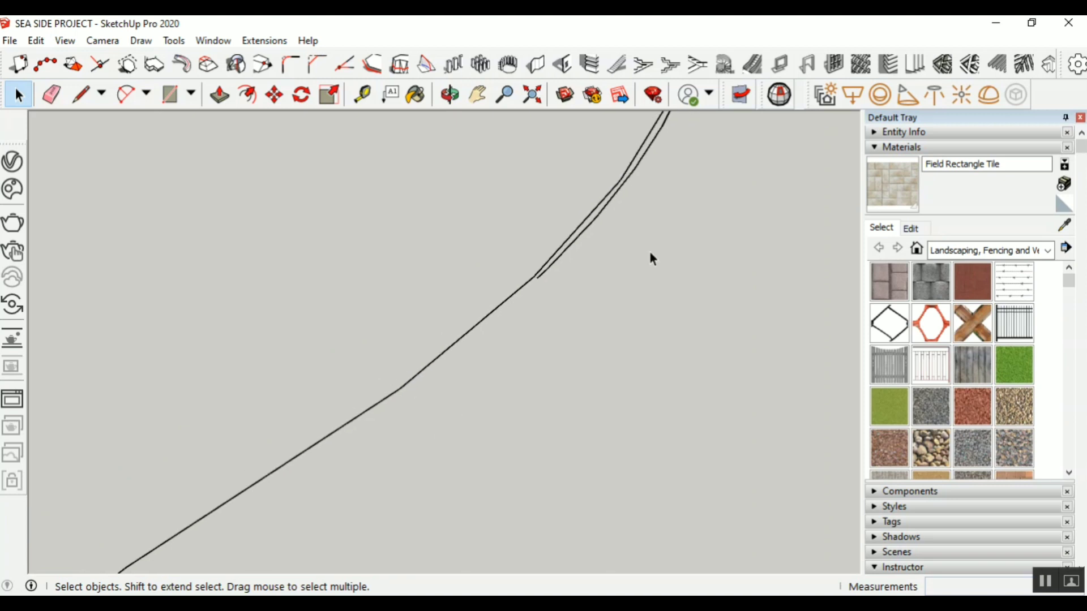
Delete the outer duplicate segments and their short remnants along the bulge's lower flank
{"action": "left_click", "coordinate": [603, 208]}
{"action": "key", "text": "Delete"}
{"action": "scroll", "coordinate": [513, 356], "scroll_direction": "down", "scroll_amount": 3}
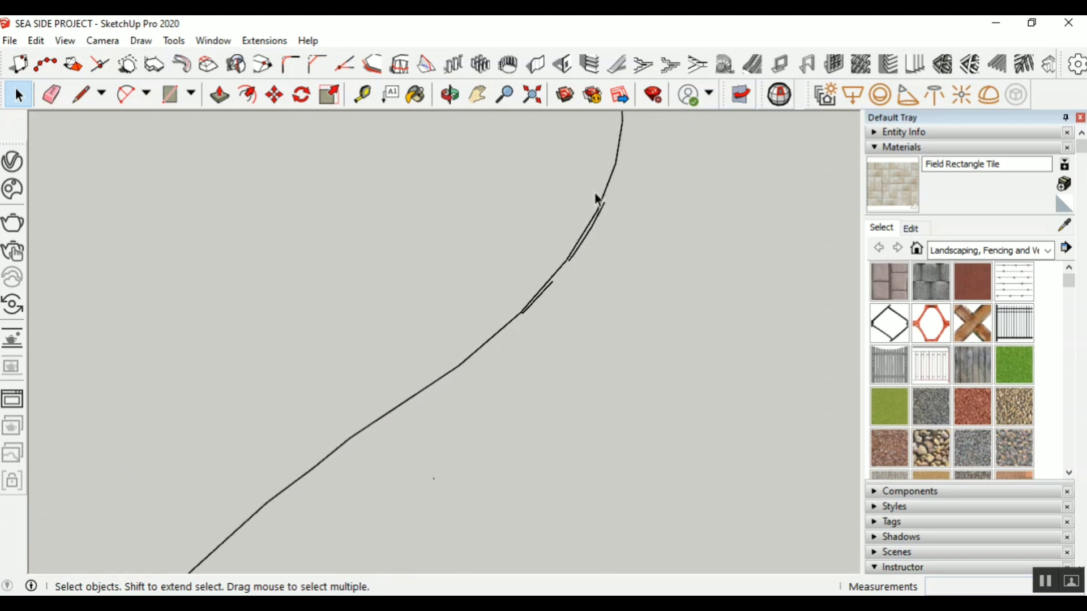
{"action": "scroll", "coordinate": [595, 194], "scroll_direction": "up", "scroll_amount": 2}
{"action": "left_click", "coordinate": [596, 243]}
{"action": "key", "text": "Delete"}
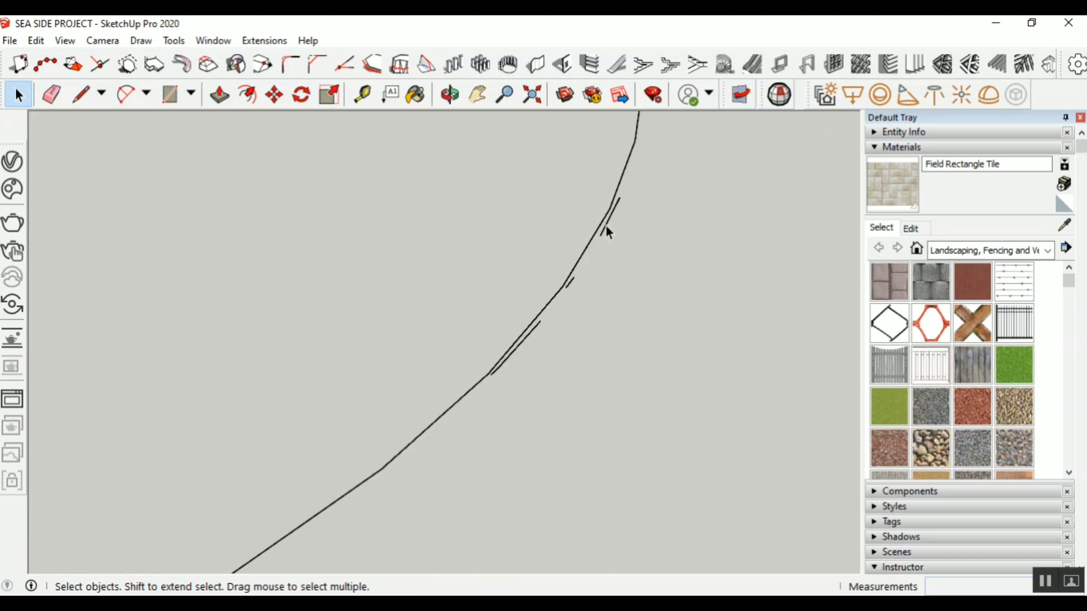
{"action": "left_click", "coordinate": [526, 336]}
{"action": "key", "text": "Delete"}
{"action": "scroll", "coordinate": [594, 308], "scroll_direction": "down", "scroll_amount": 8}
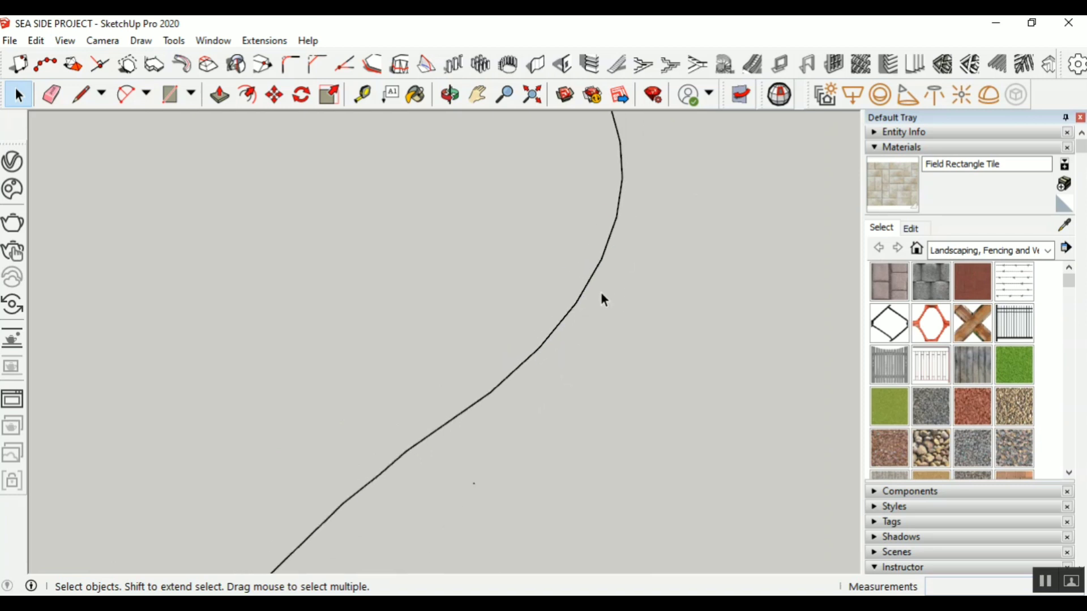
Delete the overlapping duplicate edges and loose parallel segments beside the middle of the next concave bend
{"action": "scroll", "coordinate": [531, 434], "scroll_direction": "up", "scroll_amount": 8}
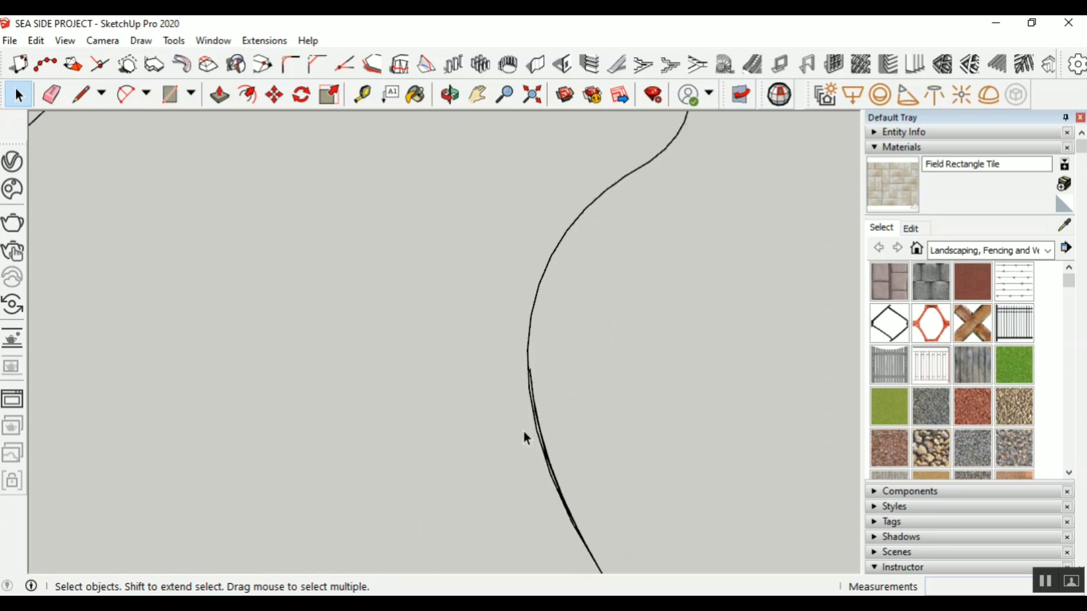
{"action": "double_click", "coordinate": [520, 468]}
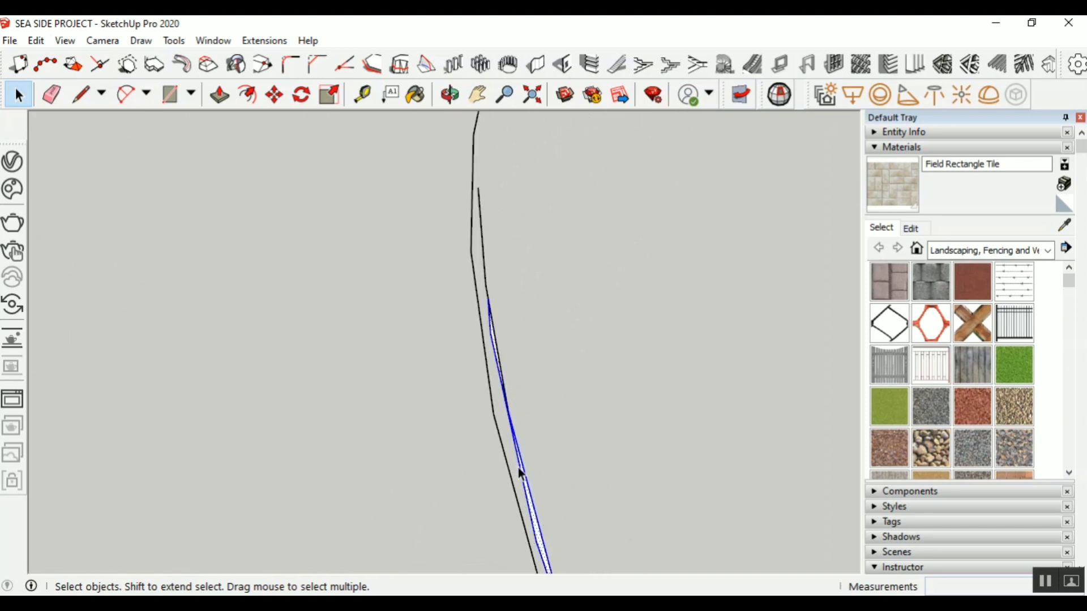
{"action": "key", "text": "Delete"}
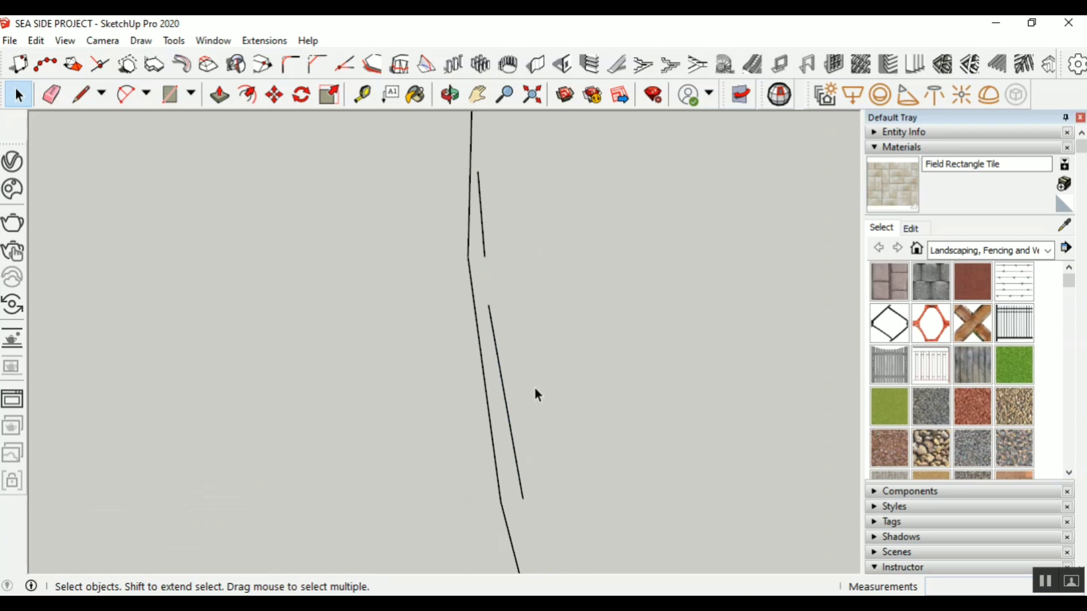
{"action": "left_click_drag", "start_coordinate": [513, 431], "coordinate": [502, 470]}
{"action": "key", "text": "Delete"}
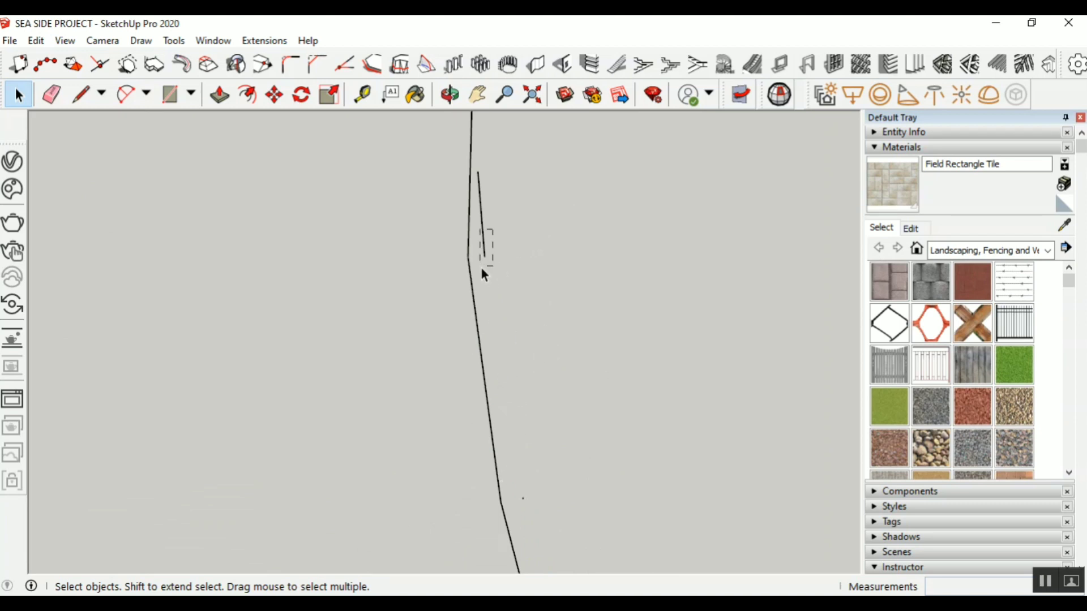
{"action": "left_click_drag", "start_coordinate": [480, 267], "coordinate": [481, 268]}
{"action": "key", "text": "Delete"}
Delete the stray parallel segments farther down the same concave bend, including the doubled line near its lower end
{"action": "scroll", "coordinate": [433, 193], "scroll_direction": "down", "scroll_amount": 5}
{"action": "scroll", "coordinate": [537, 455], "scroll_direction": "up", "scroll_amount": 3}
{"action": "left_click_drag", "start_coordinate": [486, 427], "coordinate": [480, 455]}
{"action": "key", "text": "Delete"}
{"action": "scroll", "coordinate": [397, 243], "scroll_direction": "down", "scroll_amount": 1}
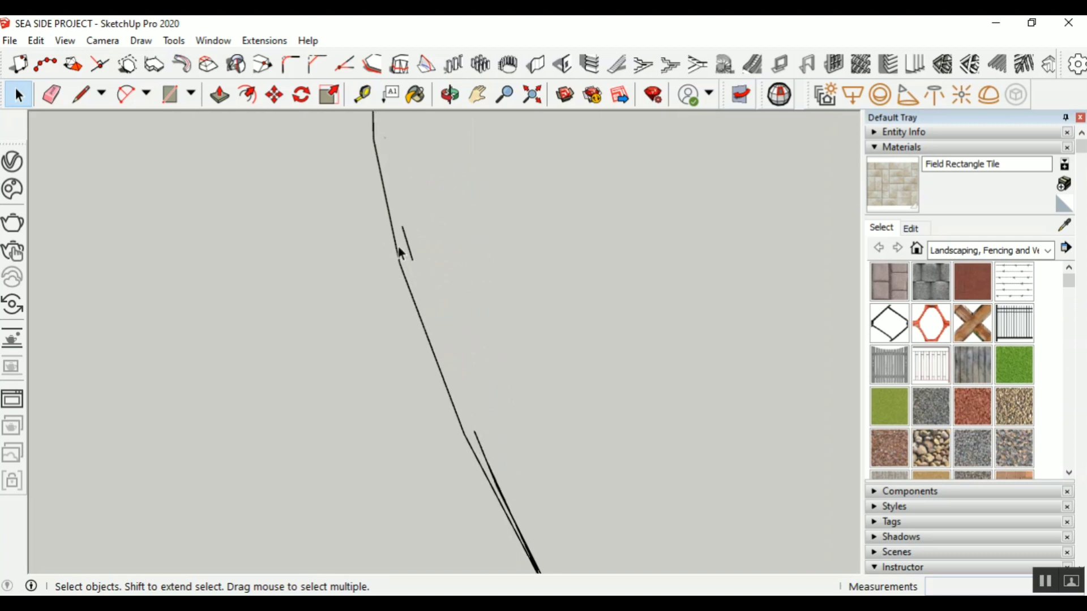
{"action": "left_click_drag", "start_coordinate": [430, 225], "coordinate": [408, 256]}
{"action": "key", "text": "Delete"}
{"action": "scroll", "coordinate": [535, 525], "scroll_direction": "up", "scroll_amount": 2}
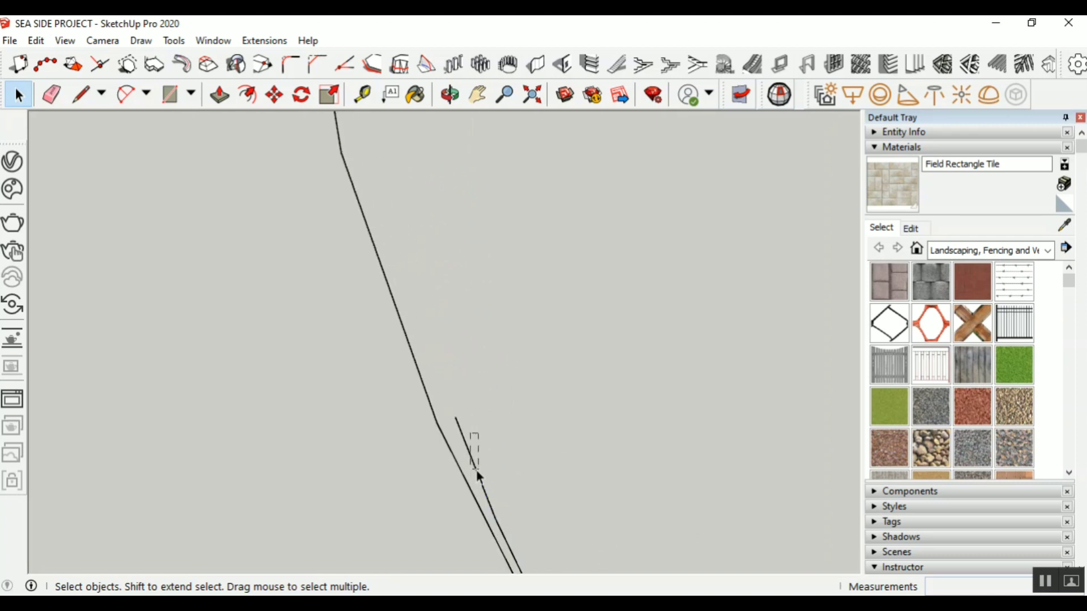
{"action": "left_click_drag", "start_coordinate": [477, 471], "coordinate": [476, 472]}
{"action": "key", "text": "Delete"}
Delete the thin sliver faces and extra edges where the concave bend runs into the bulge below it
{"action": "scroll", "coordinate": [423, 340], "scroll_direction": "down", "scroll_amount": 4}
{"action": "scroll", "coordinate": [511, 527], "scroll_direction": "up", "scroll_amount": 4}
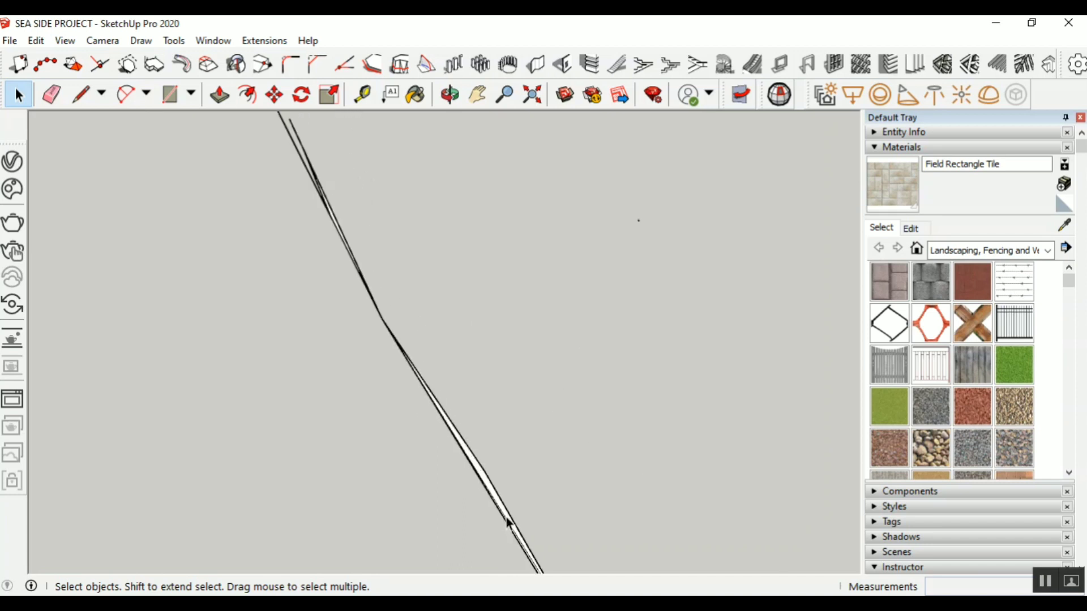
{"action": "scroll", "coordinate": [508, 524], "scroll_direction": "up", "scroll_amount": 3}
{"action": "left_click_drag", "start_coordinate": [474, 478], "coordinate": [476, 477]}
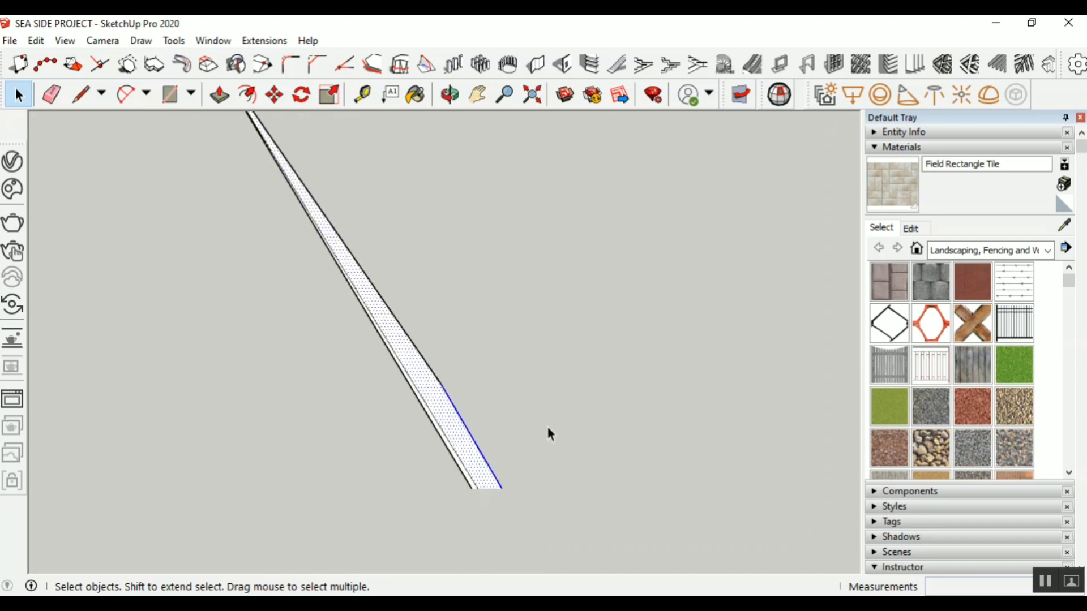
{"action": "key", "text": "Delete"}
{"action": "left_click_drag", "start_coordinate": [426, 386], "coordinate": [426, 387]}
{"action": "key", "text": "Delete"}
{"action": "scroll", "coordinate": [435, 406], "scroll_direction": "down", "scroll_amount": 3}
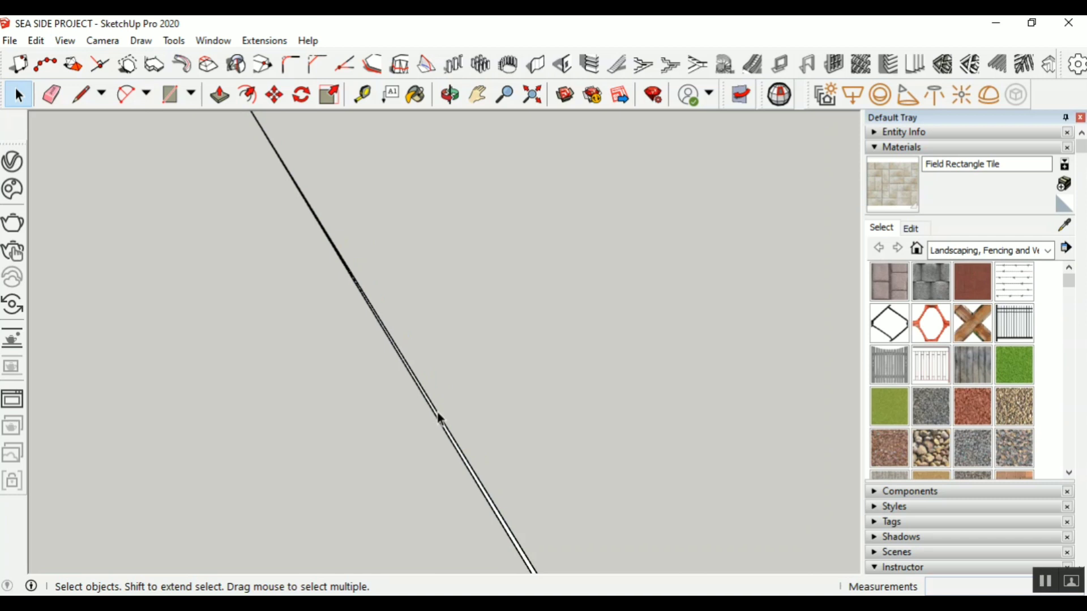
{"action": "scroll", "coordinate": [476, 483], "scroll_direction": "up", "scroll_amount": 2}
{"action": "left_click", "coordinate": [485, 481]}
{"action": "key", "text": "Delete"}
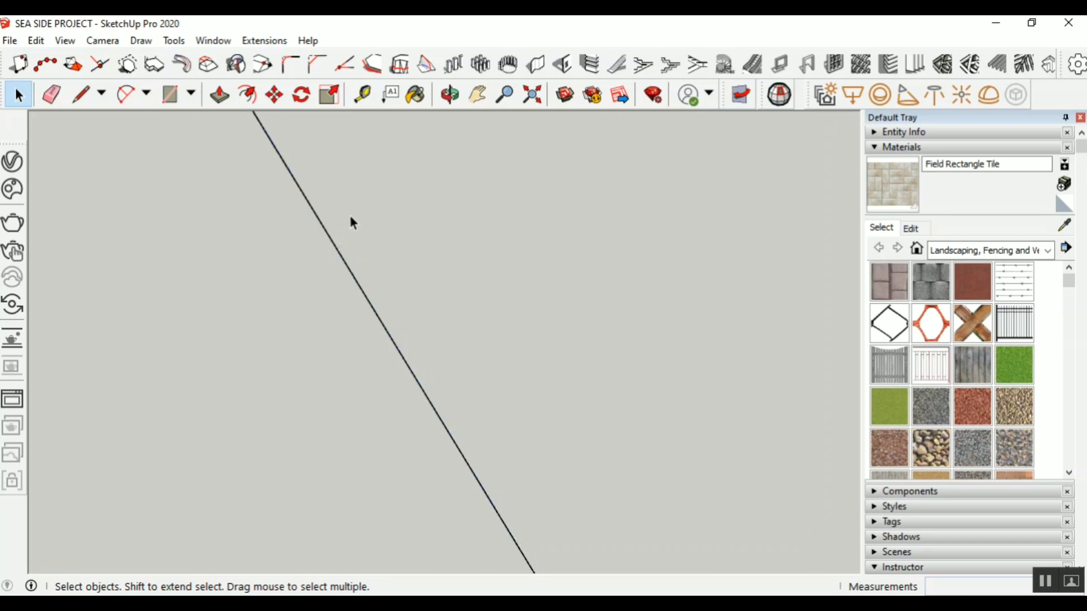
Delete the remaining sliver and parallel edge just above that transition on the concave bend
{"action": "scroll", "coordinate": [505, 444], "scroll_direction": "down", "scroll_amount": 6}
{"action": "scroll", "coordinate": [316, 146], "scroll_direction": "up", "scroll_amount": 5}
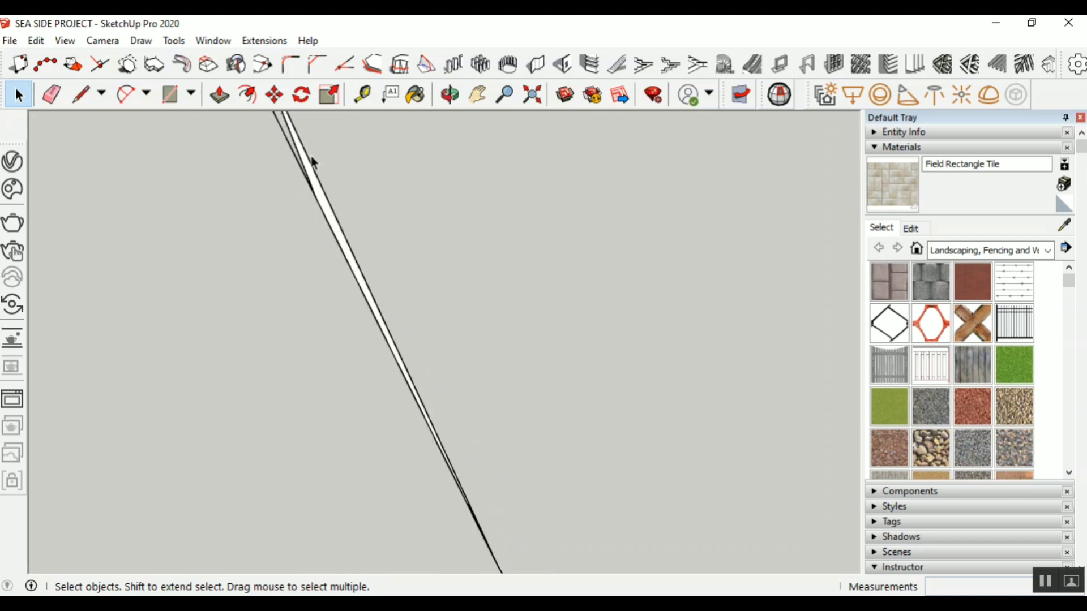
{"action": "left_click", "coordinate": [302, 164]}
{"action": "key", "text": "Delete"}
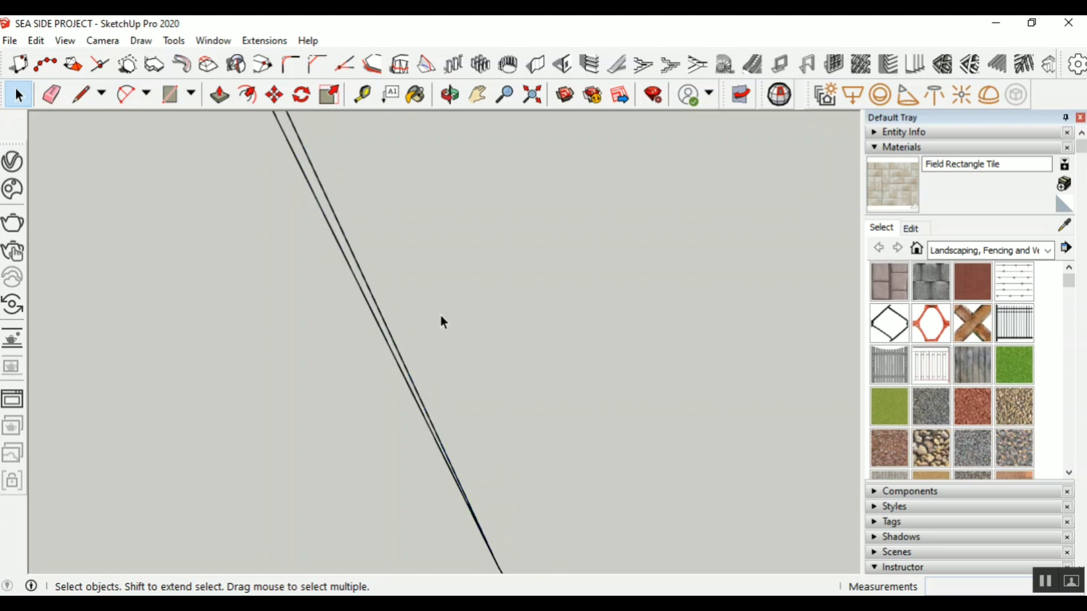
{"action": "left_click", "coordinate": [384, 327]}
{"action": "key", "text": "Delete"}
{"action": "scroll", "coordinate": [429, 415], "scroll_direction": "down", "scroll_amount": 5}
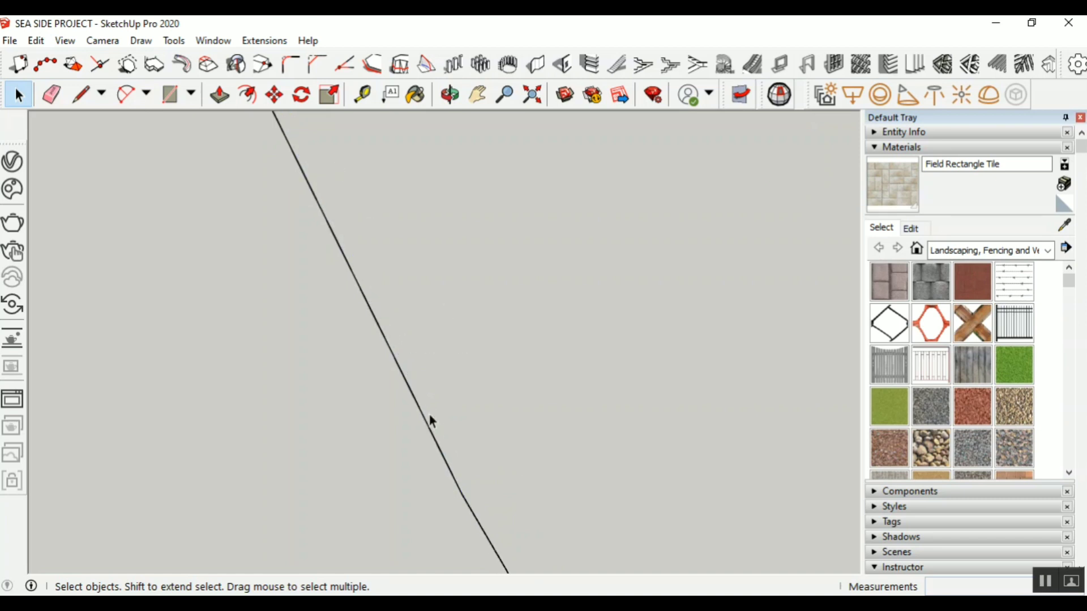
Delete the doubled edges at the start of the lower bulge's upper flank
{"action": "scroll", "coordinate": [403, 284], "scroll_direction": "down", "scroll_amount": 3}
{"action": "scroll", "coordinate": [534, 489], "scroll_direction": "up", "scroll_amount": 4}
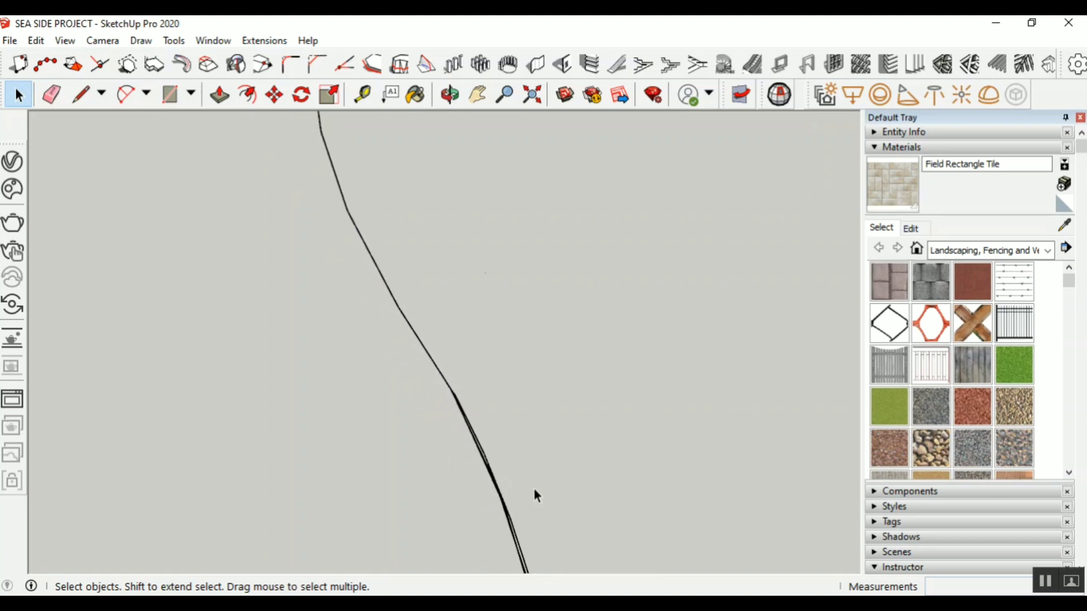
{"action": "scroll", "coordinate": [449, 359], "scroll_direction": "up", "scroll_amount": 2}
{"action": "scroll", "coordinate": [431, 374], "scroll_direction": "up", "scroll_amount": 3}
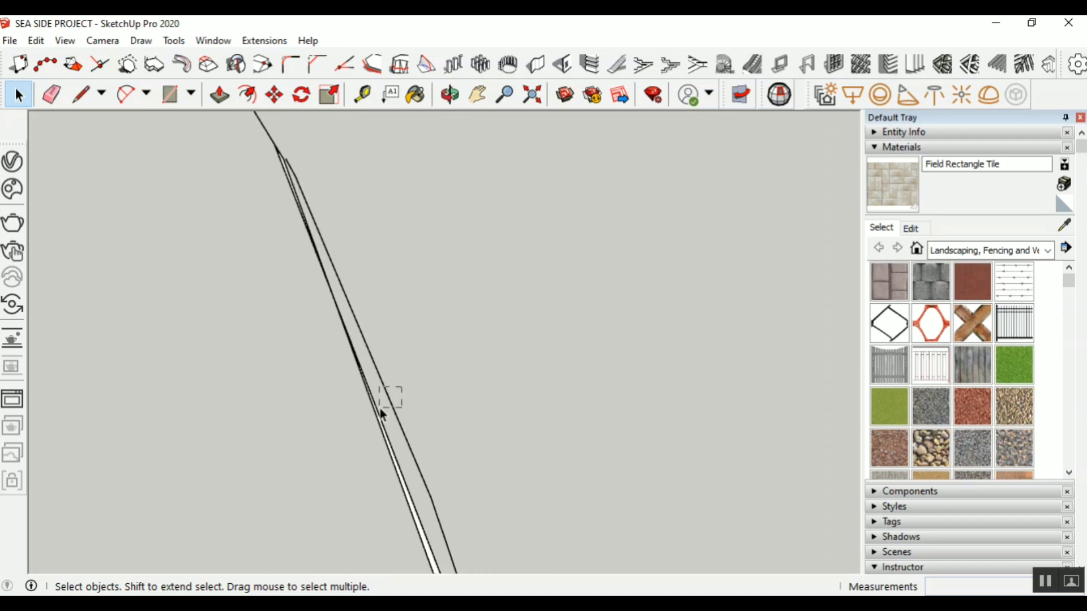
{"action": "left_click", "coordinate": [395, 406]}
{"action": "key", "text": "Delete"}
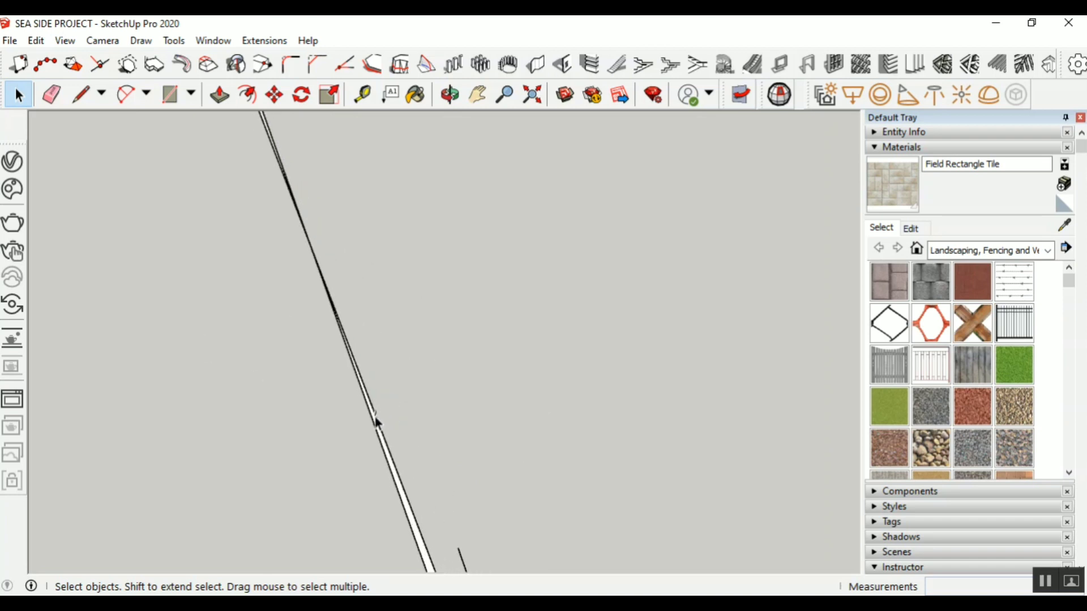
{"action": "left_click", "coordinate": [375, 419]}
{"action": "key", "text": "Delete"}
{"action": "scroll", "coordinate": [265, 123], "scroll_direction": "up", "scroll_amount": 3}
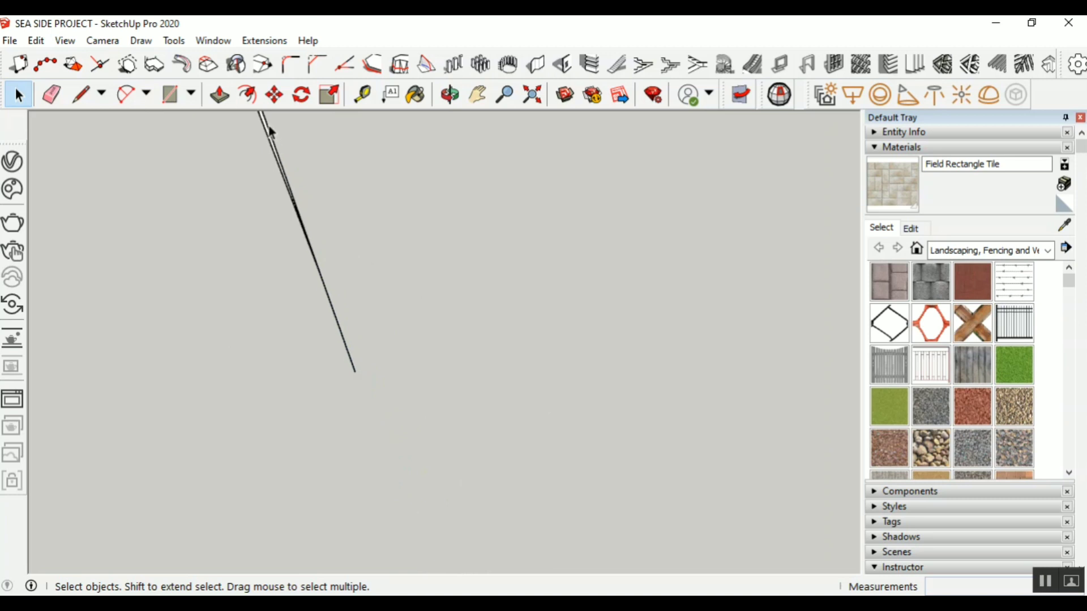
{"action": "scroll", "coordinate": [305, 191], "scroll_direction": "down", "scroll_amount": 2}
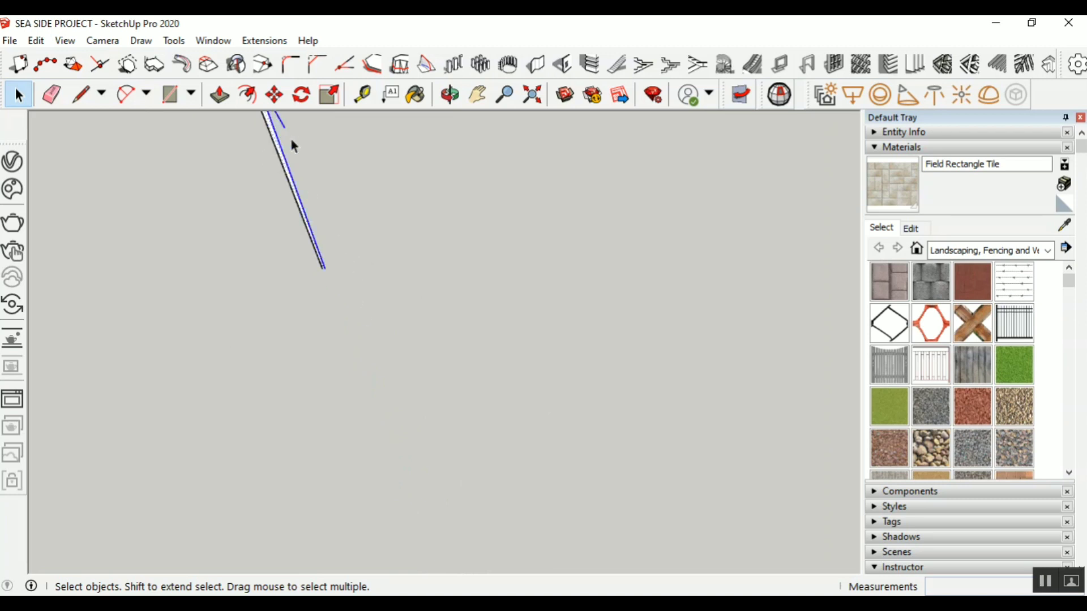
{"action": "scroll", "coordinate": [310, 192], "scroll_direction": "down", "scroll_amount": 5}
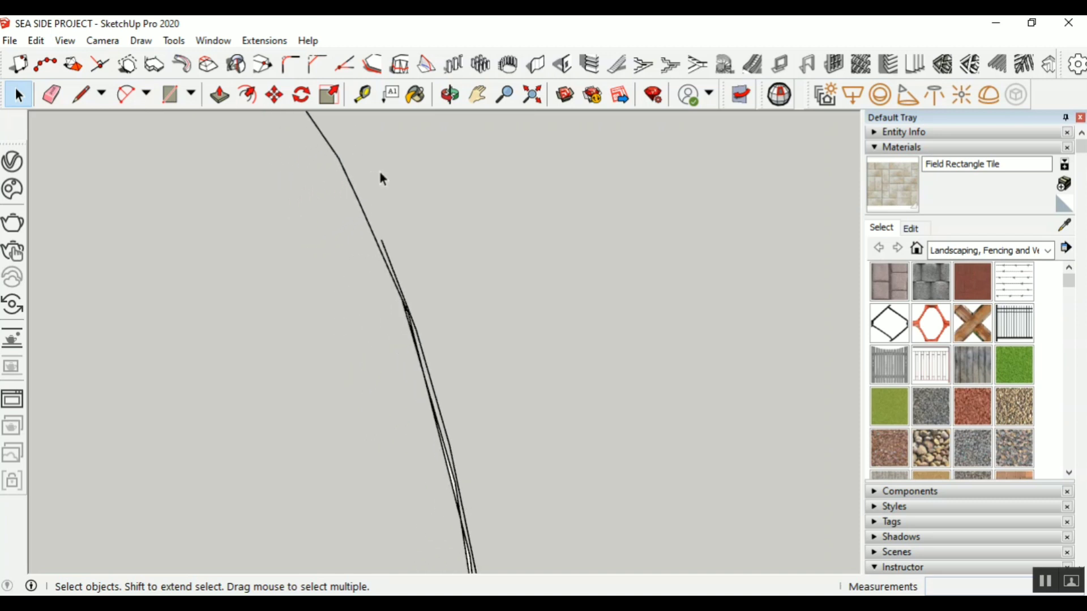
Delete the outer duplicate edges and the thin sliver along the lower bulge's lower flank
{"action": "middle_click_drag", "start_coordinate": [381, 198], "coordinate": [427, 485]}
{"action": "left_click_drag", "start_coordinate": [401, 470], "coordinate": [400, 468]}
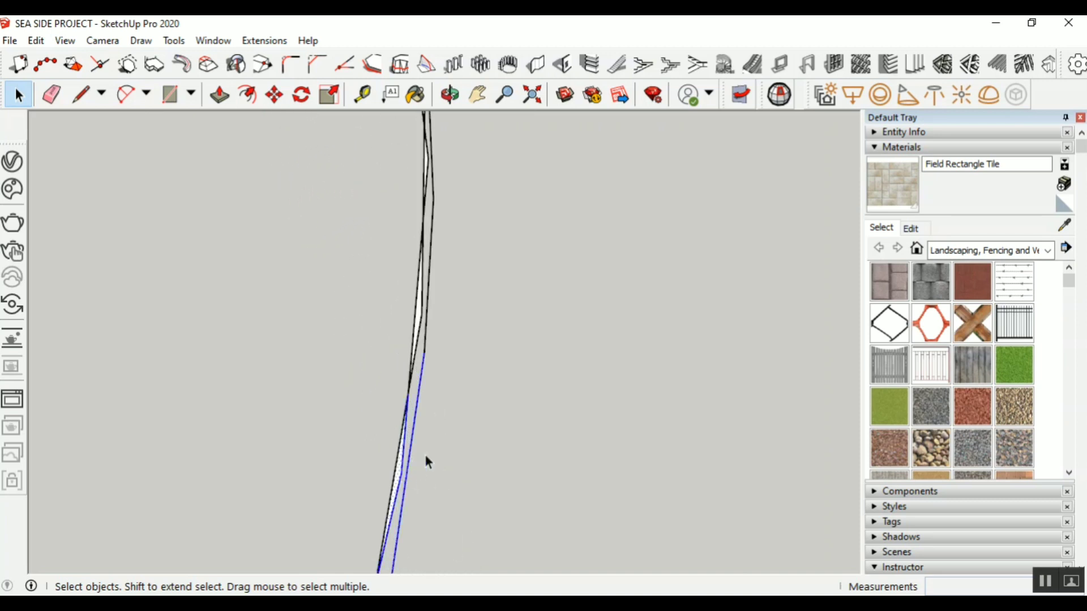
{"action": "key", "text": "Delete"}
{"action": "scroll", "coordinate": [416, 308], "scroll_direction": "up", "scroll_amount": 2}
{"action": "left_click_drag", "start_coordinate": [422, 324], "coordinate": [421, 323]}
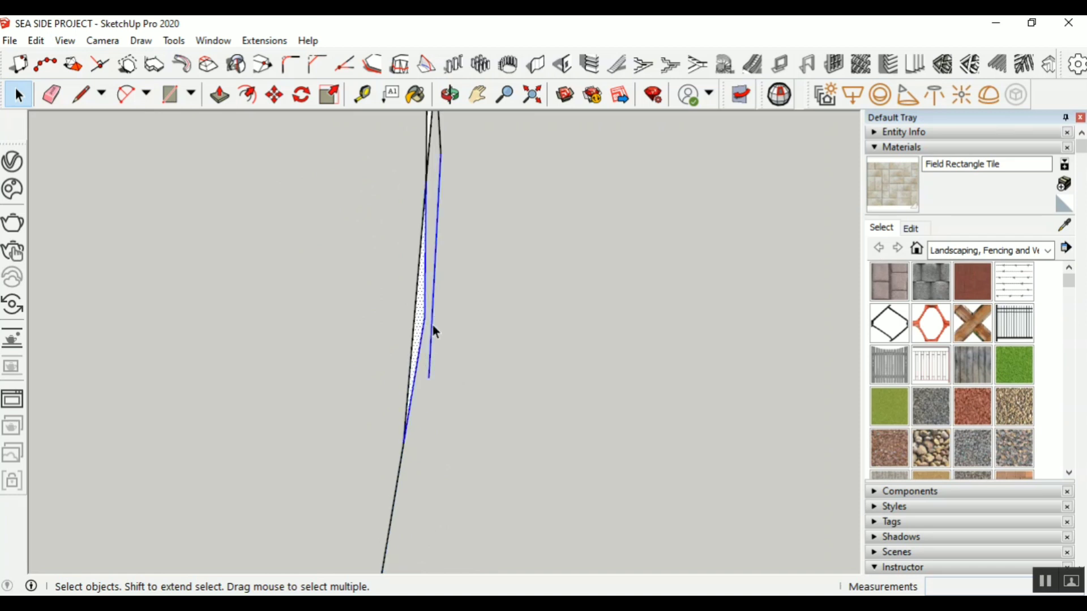
{"action": "key", "text": "Delete"}
{"action": "scroll", "coordinate": [442, 267], "scroll_direction": "up", "scroll_amount": 1}
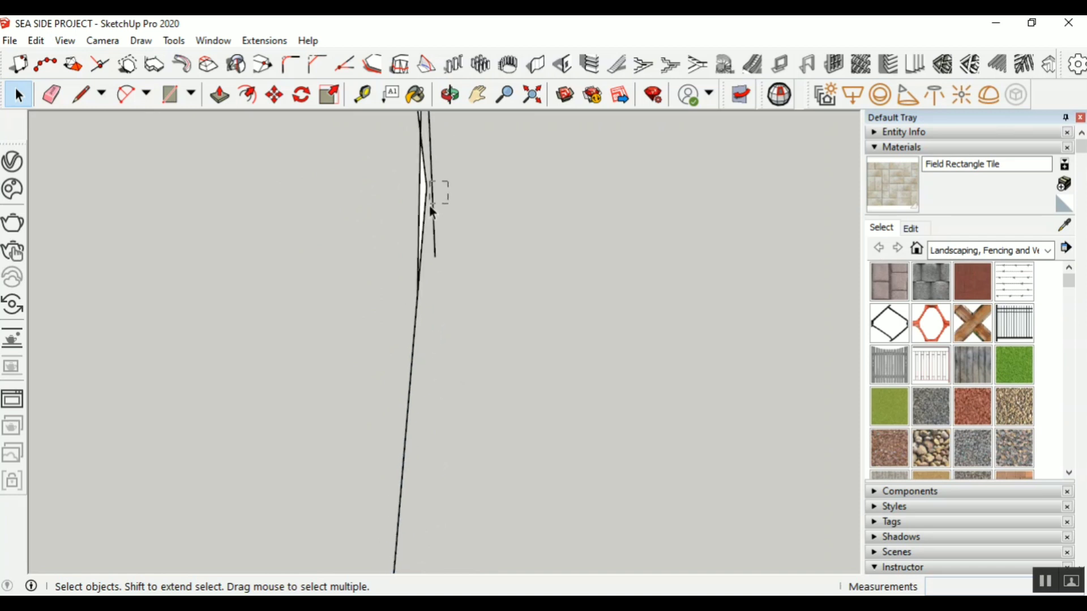
Delete the loose parallel segment and sliver edges around the lower bulge's widest part
{"action": "key", "text": "Delete"}
{"action": "scroll", "coordinate": [445, 276], "scroll_direction": "down", "scroll_amount": 2}
{"action": "scroll", "coordinate": [427, 148], "scroll_direction": "up", "scroll_amount": 3}
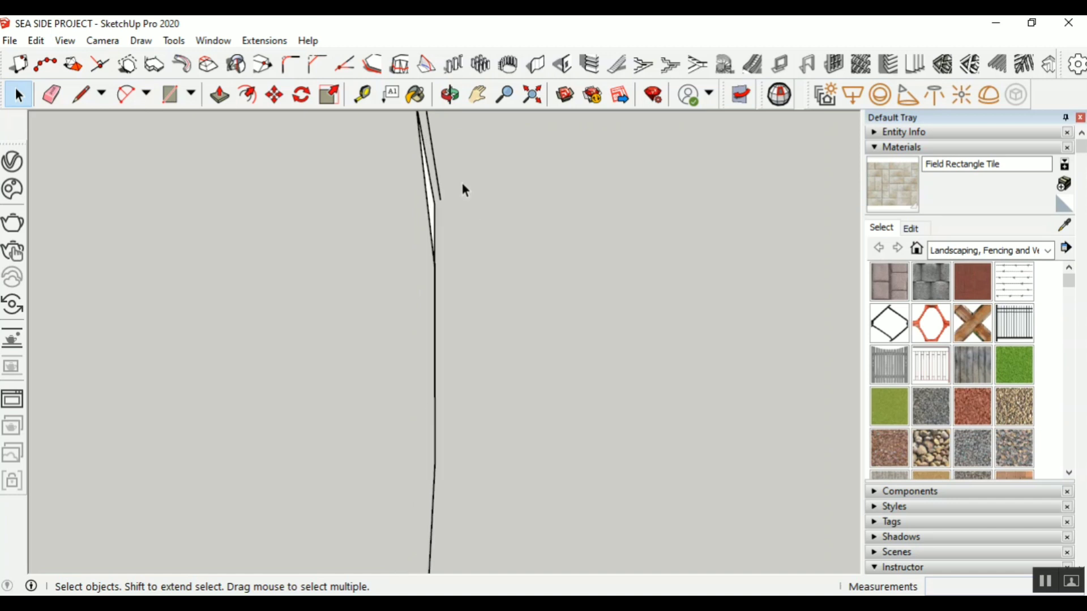
{"action": "left_click_drag", "start_coordinate": [435, 213], "coordinate": [435, 213]}
{"action": "key", "text": "Delete"}
{"action": "scroll", "coordinate": [468, 323], "scroll_direction": "down", "scroll_amount": 3}
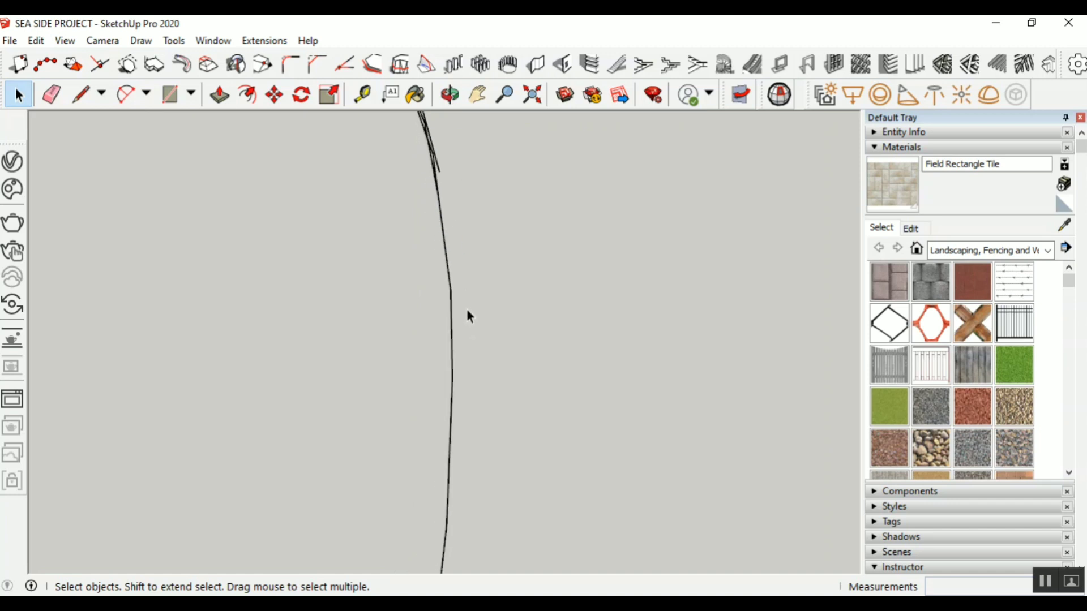
Delete the sliver faces and the outer parallel edges partway up the lower bulge's upper flank
{"action": "scroll", "coordinate": [451, 150], "scroll_direction": "up", "scroll_amount": 4}
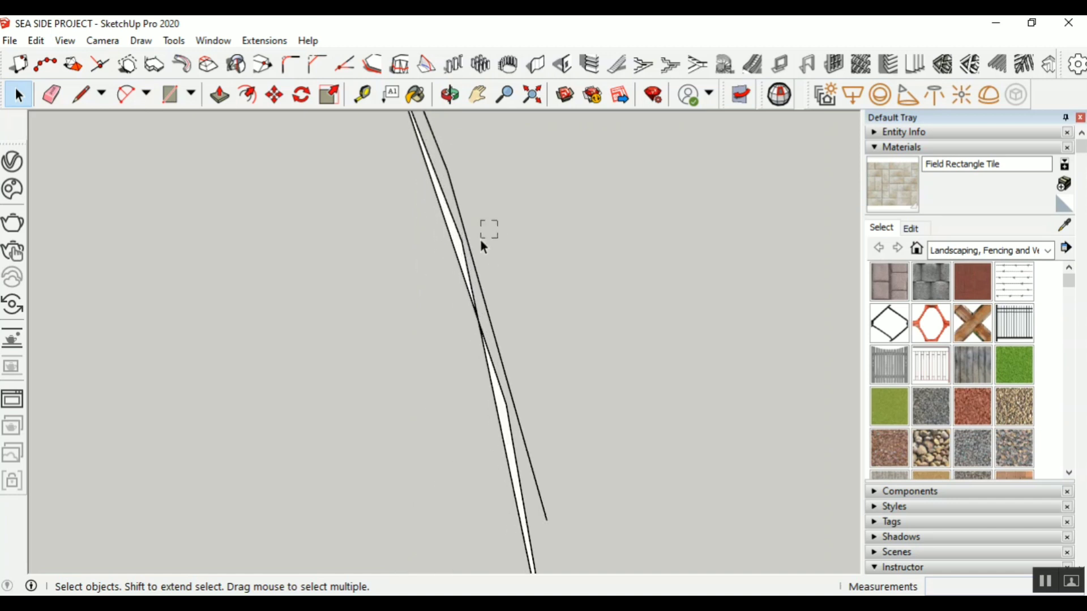
{"action": "left_click_drag", "start_coordinate": [462, 255], "coordinate": [462, 256]}
{"action": "key", "text": "Delete"}
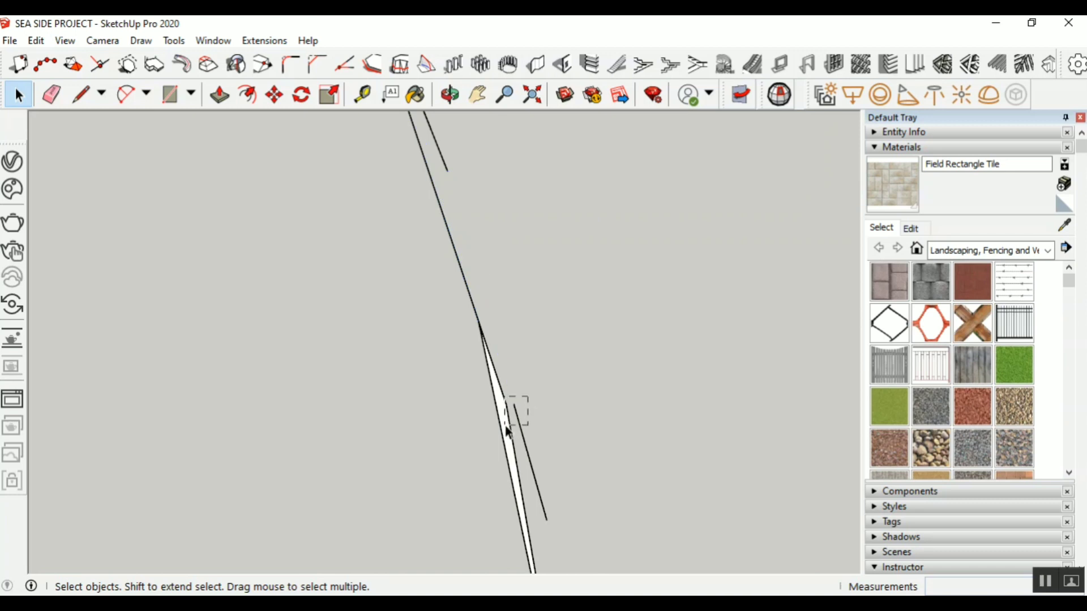
{"action": "left_click_drag", "start_coordinate": [505, 426], "coordinate": [505, 427]}
{"action": "key", "text": "Delete"}
Delete the last loose parallel segments up to the lower bulge's upper end
{"action": "scroll", "coordinate": [533, 469], "scroll_direction": "down", "scroll_amount": 1}
{"action": "scroll", "coordinate": [450, 171], "scroll_direction": "up", "scroll_amount": 2}
{"action": "left_click_drag", "start_coordinate": [451, 168], "coordinate": [441, 197]}
{"action": "key", "text": "Delete"}
{"action": "scroll", "coordinate": [447, 233], "scroll_direction": "down", "scroll_amount": 1}
{"action": "scroll", "coordinate": [409, 136], "scroll_direction": "up", "scroll_amount": 4}
{"action": "left_click_drag", "start_coordinate": [422, 133], "coordinate": [416, 140]}
{"action": "key", "text": "Delete"}
{"action": "scroll", "coordinate": [481, 363], "scroll_direction": "down", "scroll_amount": 1}
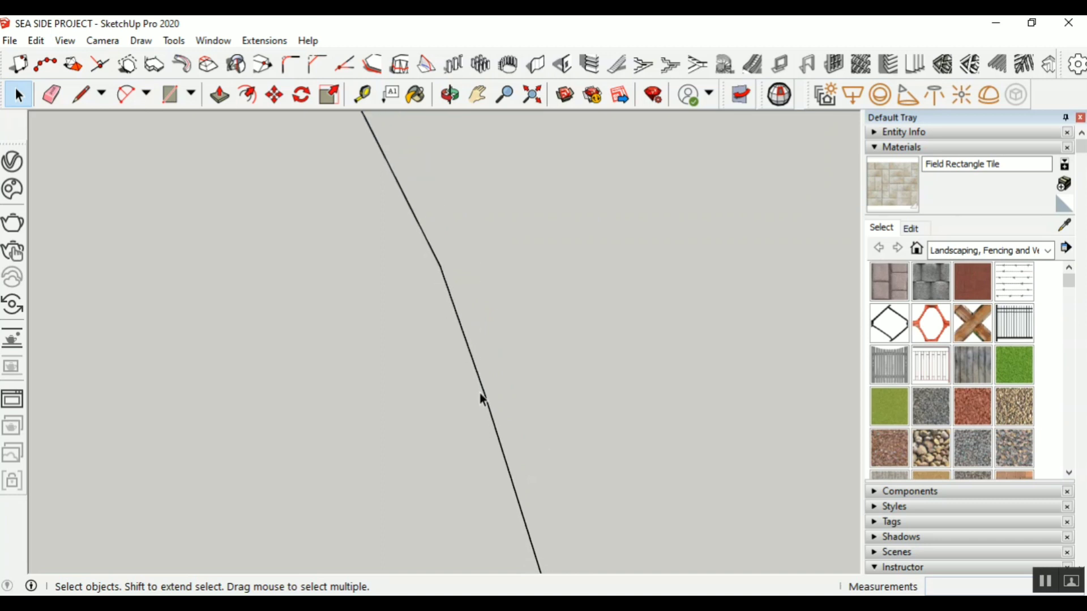
Delete the duplicate edges branching off the outline on the large concave bend below the cleaned bulge
{"action": "scroll", "coordinate": [475, 368], "scroll_direction": "down", "scroll_amount": 5}
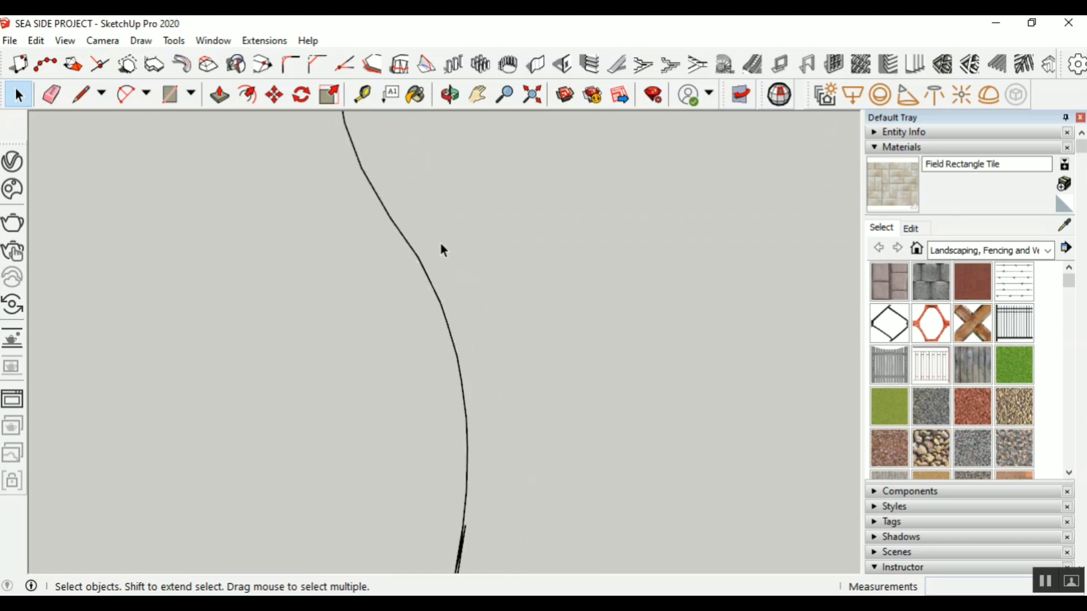
{"action": "scroll", "coordinate": [447, 503], "scroll_direction": "down", "scroll_amount": 2}
{"action": "scroll", "coordinate": [541, 301], "scroll_direction": "down", "scroll_amount": 4}
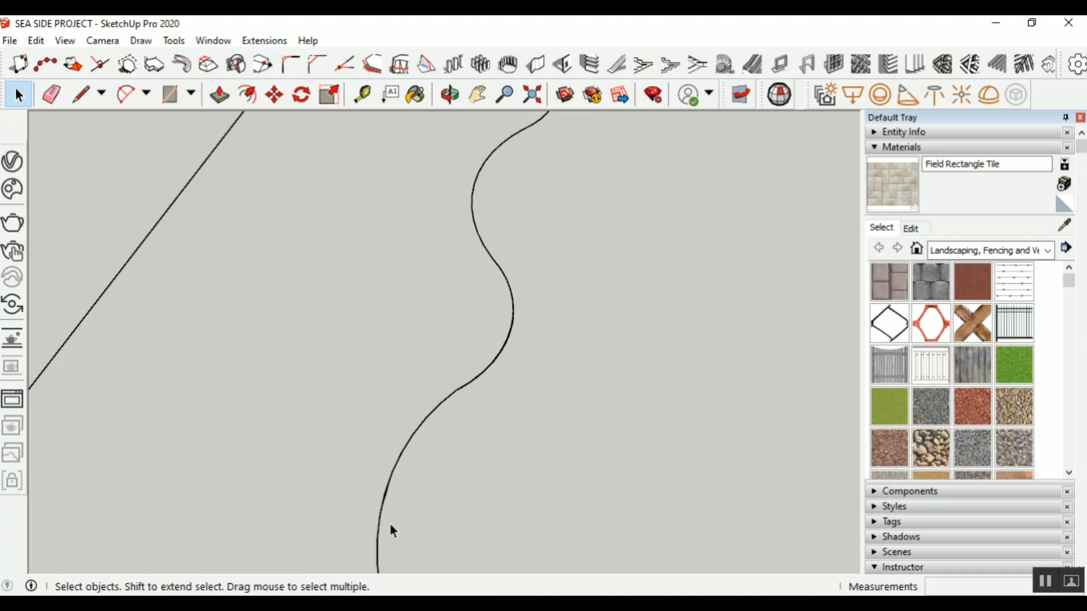
{"action": "mouse_move", "coordinate": [393, 531]}
{"action": "middle_mouse_down"}
{"action": "mouse_move", "coordinate": [381, 463]}
{"action": "mouse_move", "coordinate": [402, 478]}
{"action": "mouse_move", "coordinate": [434, 467]}
{"action": "middle_mouse_up"}
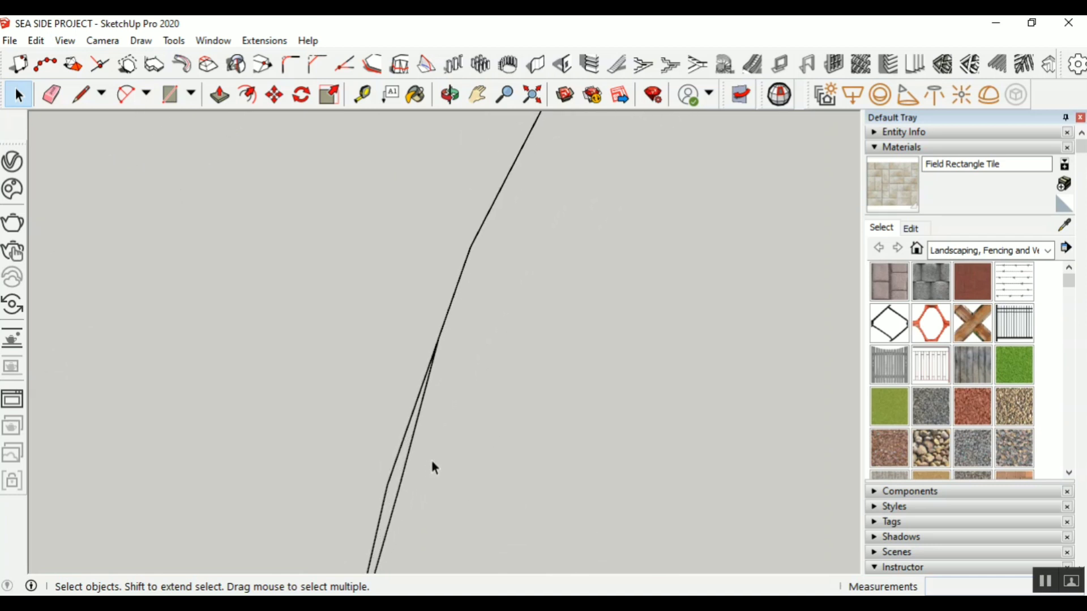
{"action": "left_click_drag", "start_coordinate": [402, 508], "coordinate": [402, 509]}
{"action": "key", "text": "Delete"}
Delete the duplicate edges, sliver faces and loose parallel segments along the outline from the large concave bend to the next flank
{"action": "mouse_move", "coordinate": [429, 517]}
{"action": "middle_mouse_down"}
{"action": "mouse_move", "coordinate": [492, 257]}
{"action": "mouse_move", "coordinate": [411, 395]}
{"action": "mouse_move", "coordinate": [410, 367]}
{"action": "mouse_move", "coordinate": [590, 240]}
{"action": "mouse_move", "coordinate": [581, 223]}
{"action": "mouse_move", "coordinate": [388, 306]}
{"action": "mouse_move", "coordinate": [470, 296]}
{"action": "mouse_move", "coordinate": [485, 306]}
{"action": "mouse_move", "coordinate": [451, 396]}
{"action": "mouse_move", "coordinate": [723, 151]}
{"action": "mouse_move", "coordinate": [611, 276]}
{"action": "middle_mouse_up"}
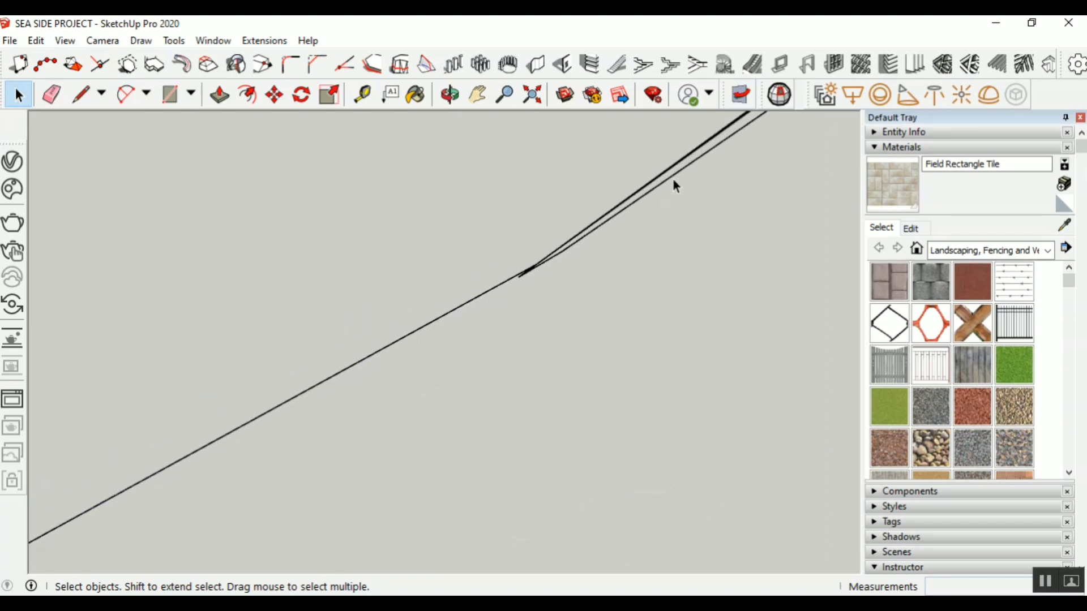
{"action": "mouse_move", "coordinate": [674, 182]}
{"action": "middle_mouse_down"}
{"action": "mouse_move", "coordinate": [577, 283]}
{"action": "mouse_move", "coordinate": [542, 258]}
{"action": "mouse_move", "coordinate": [565, 275]}
{"action": "middle_mouse_up"}
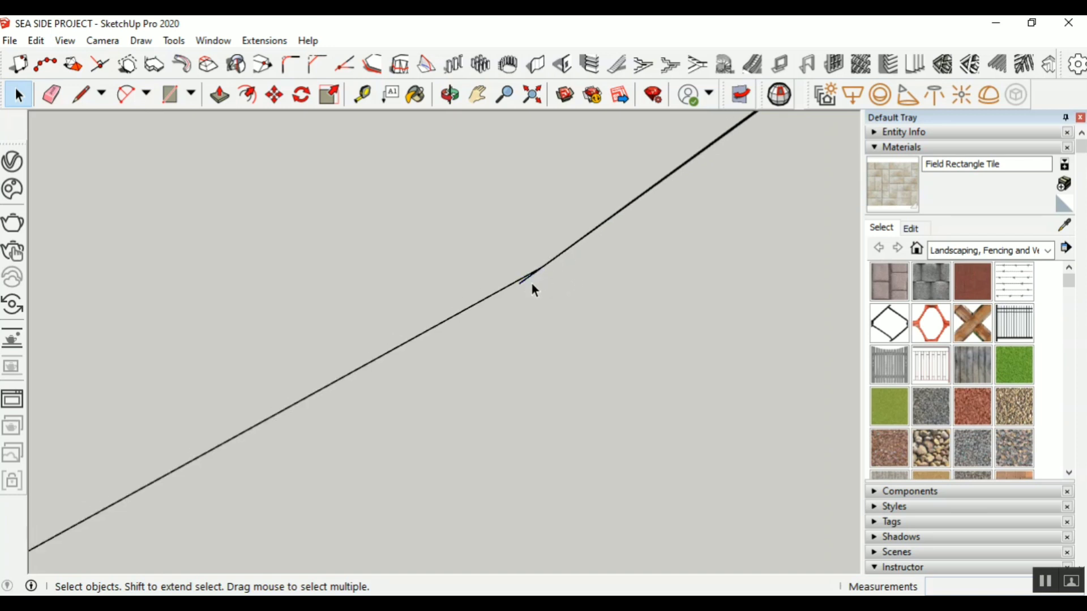
{"action": "mouse_move", "coordinate": [493, 310]}
{"action": "middle_mouse_down"}
{"action": "mouse_move", "coordinate": [423, 364]}
{"action": "mouse_move", "coordinate": [682, 177]}
{"action": "mouse_move", "coordinate": [635, 206]}
{"action": "mouse_move", "coordinate": [592, 261]}
{"action": "mouse_move", "coordinate": [653, 184]}
{"action": "middle_mouse_up"}
{"action": "left_click", "coordinate": [573, 249]}
{"action": "key", "text": "Delete"}
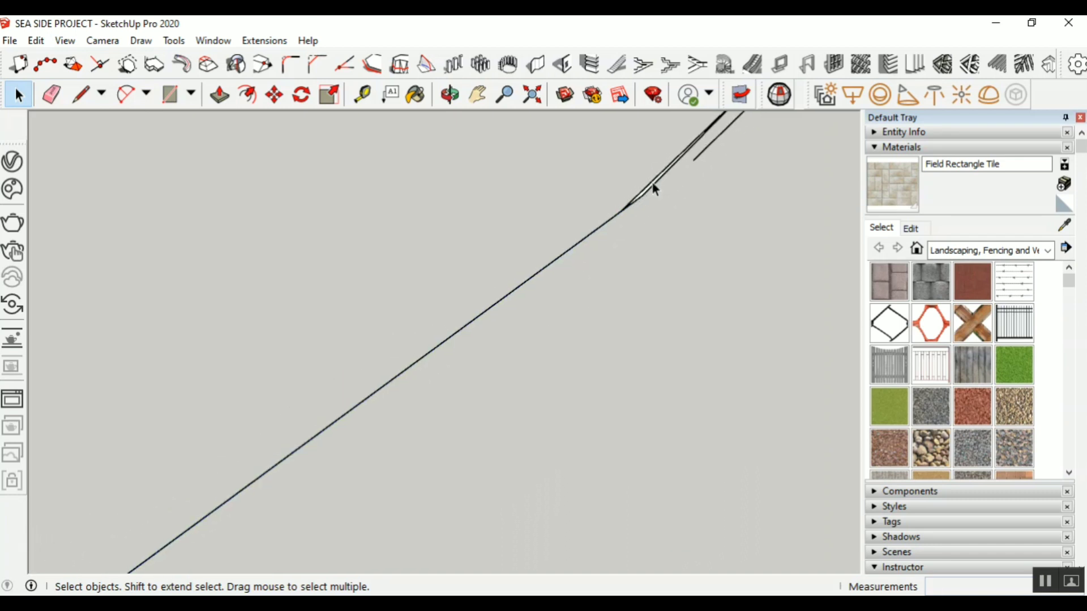
{"action": "middle_click_drag", "start_coordinate": [529, 308], "coordinate": [479, 343]}
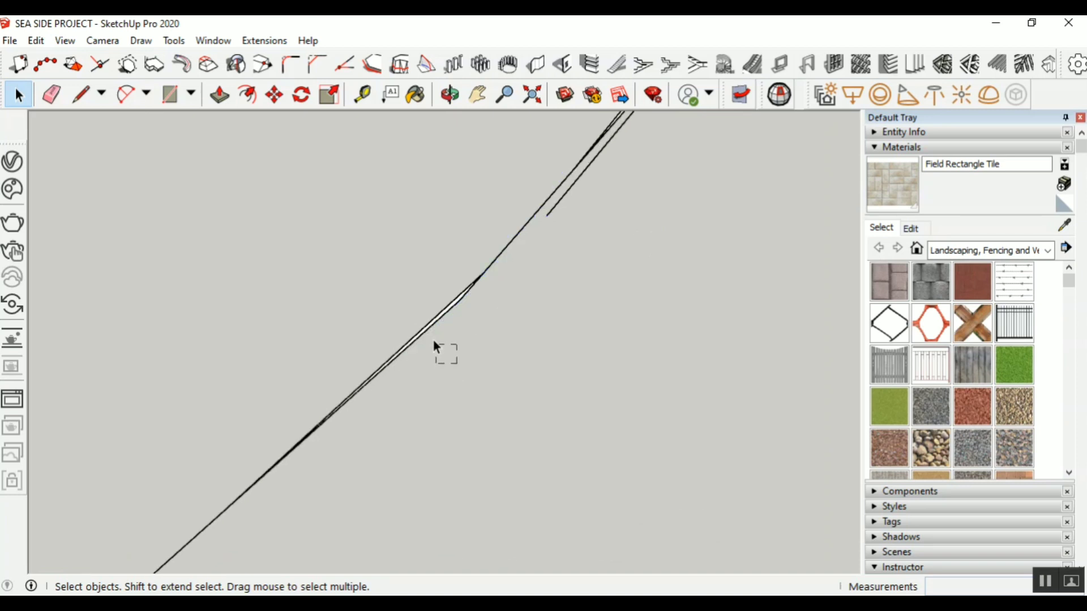
{"action": "left_click", "coordinate": [433, 321]}
{"action": "key", "text": "Delete"}
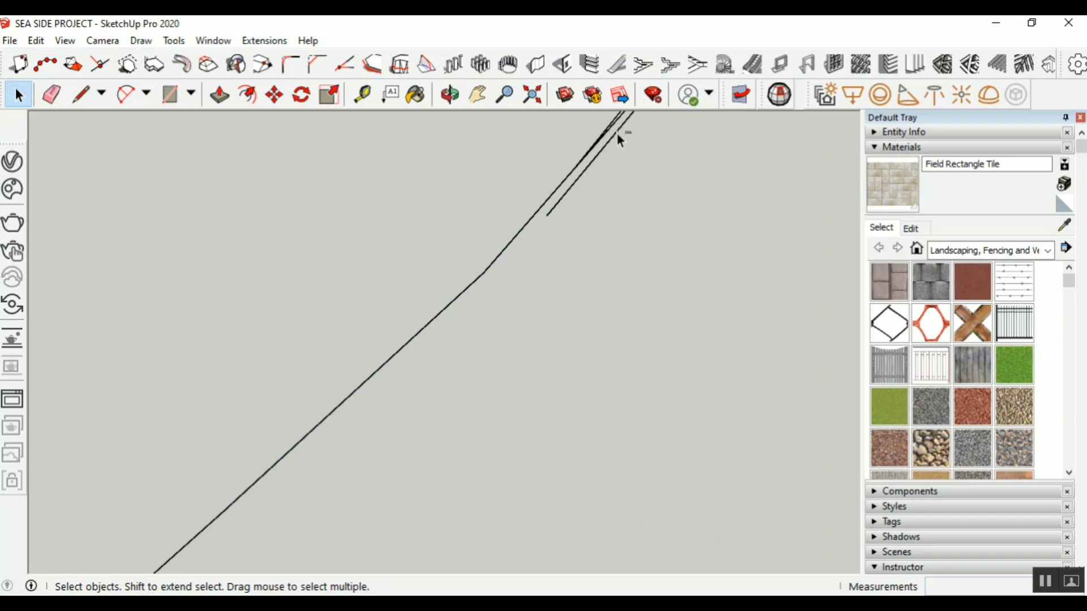
{"action": "middle_click_drag", "start_coordinate": [620, 139], "coordinate": [586, 180]}
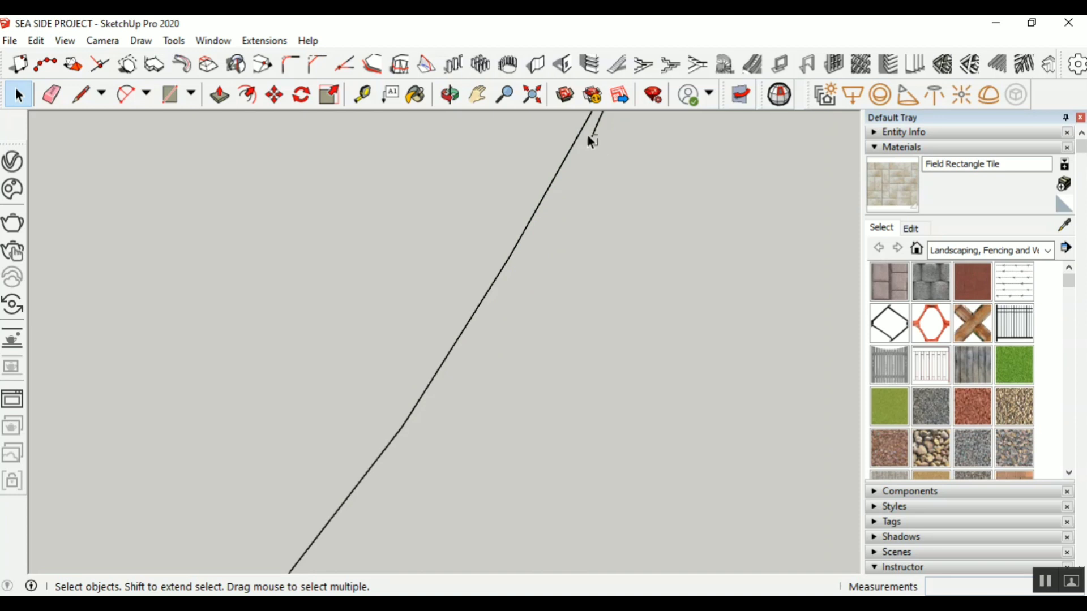
{"action": "middle_click_drag", "start_coordinate": [588, 135], "coordinate": [471, 166]}
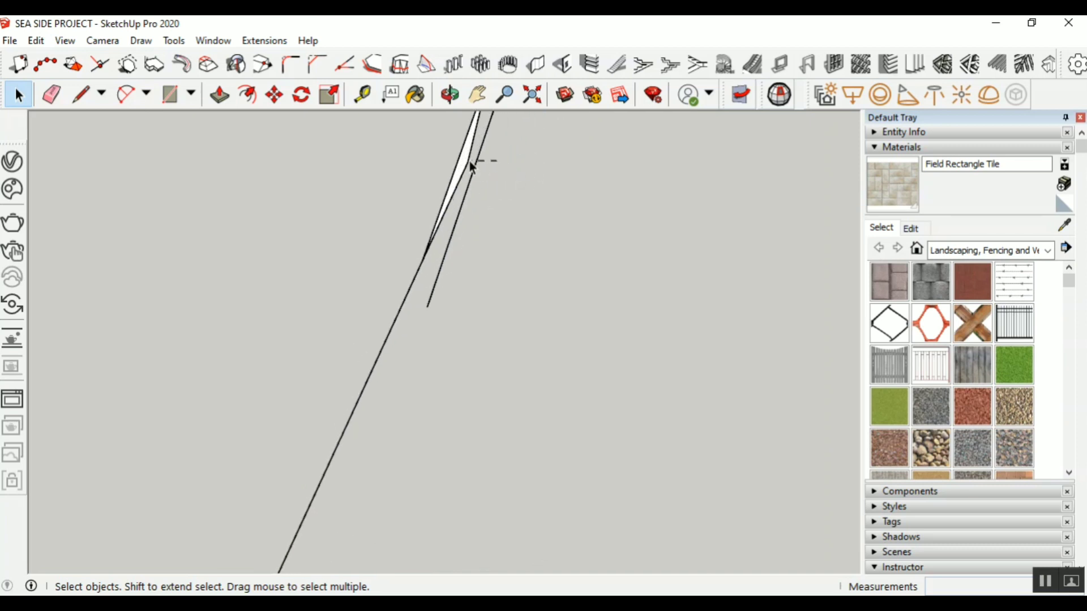
{"action": "mouse_move", "coordinate": [474, 222]}
{"action": "middle_mouse_down"}
{"action": "mouse_move", "coordinate": [480, 175]}
{"action": "mouse_move", "coordinate": [464, 209]}
{"action": "mouse_move", "coordinate": [464, 262]}
{"action": "mouse_move", "coordinate": [384, 330]}
{"action": "mouse_move", "coordinate": [442, 193]}
{"action": "mouse_move", "coordinate": [406, 346]}
{"action": "mouse_move", "coordinate": [477, 231]}
{"action": "middle_mouse_up"}
{"action": "scroll", "coordinate": [477, 230], "scroll_direction": "down", "scroll_amount": 8}
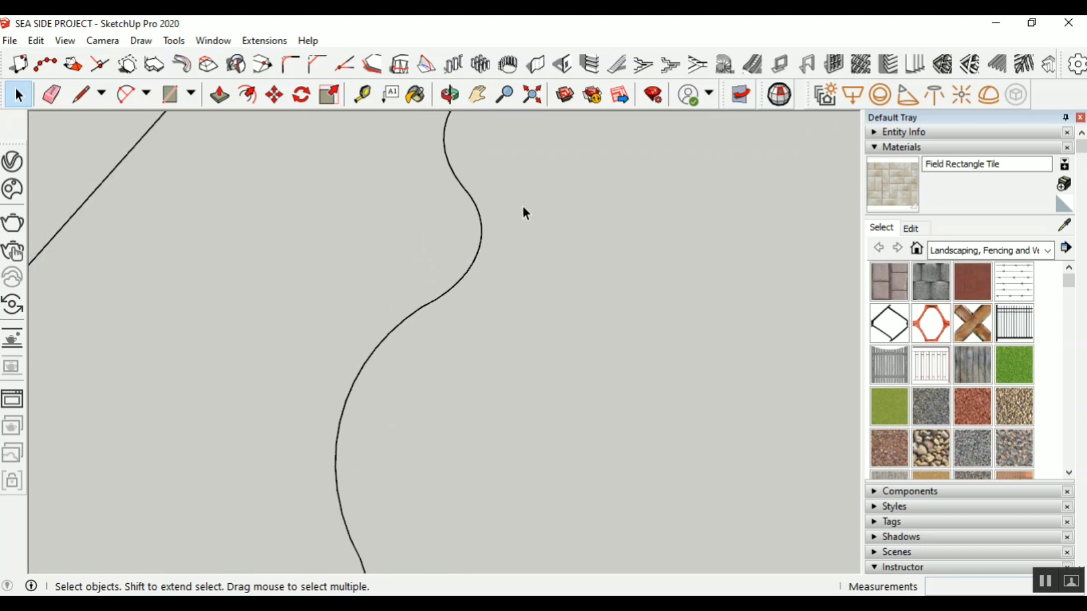
Delete the outer duplicate edges on the first trough of the wavy outline, beside the short straight end edge
{"action": "scroll", "coordinate": [298, 395], "scroll_direction": "up", "scroll_amount": 10}
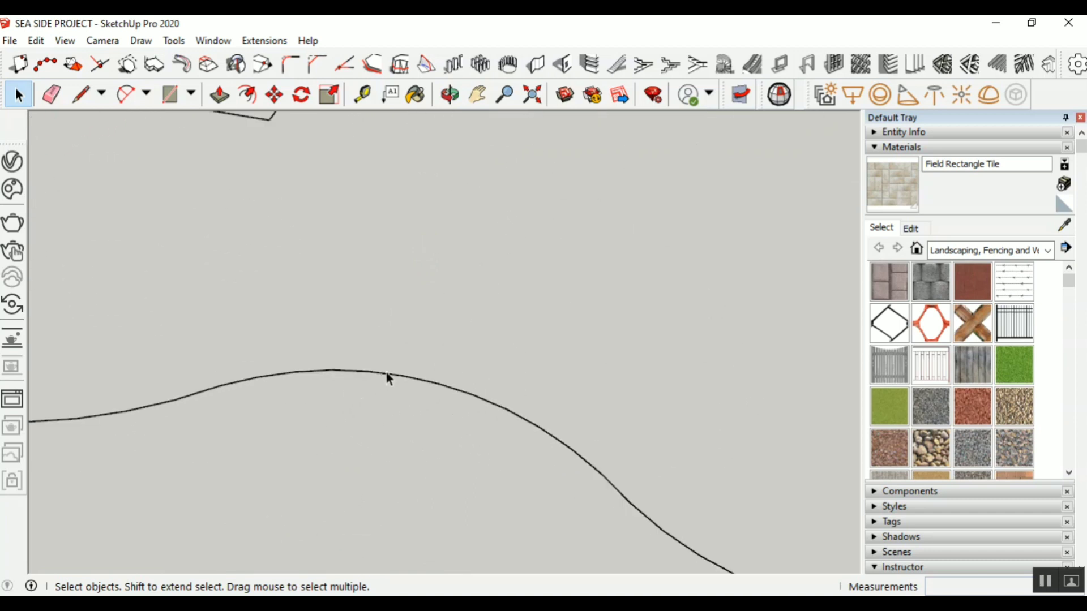
{"action": "scroll", "coordinate": [492, 425], "scroll_direction": "down", "scroll_amount": 10}
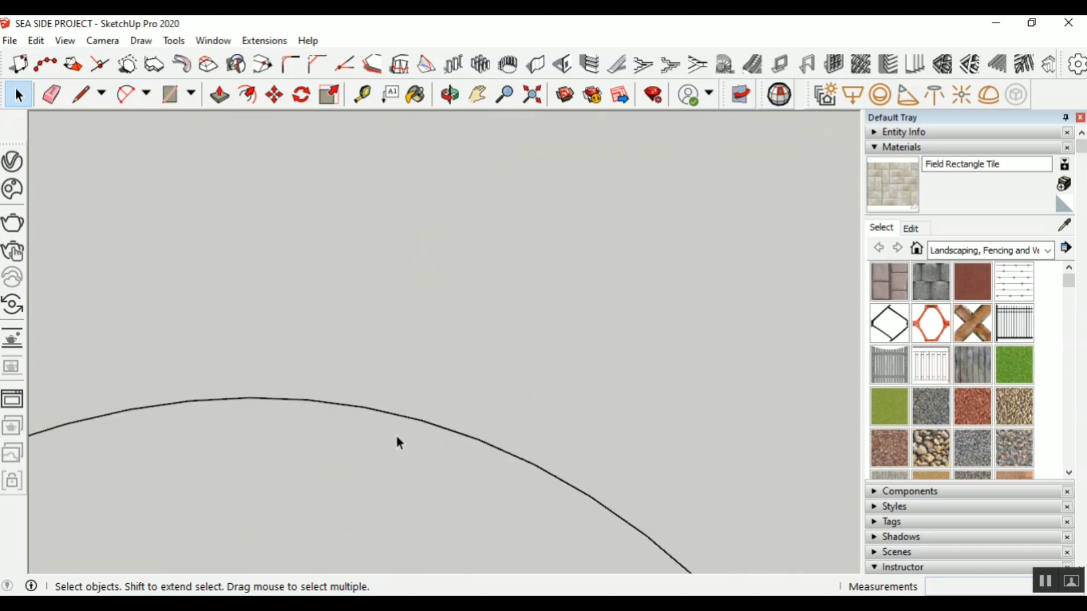
{"action": "scroll", "coordinate": [191, 439], "scroll_direction": "up", "scroll_amount": 10}
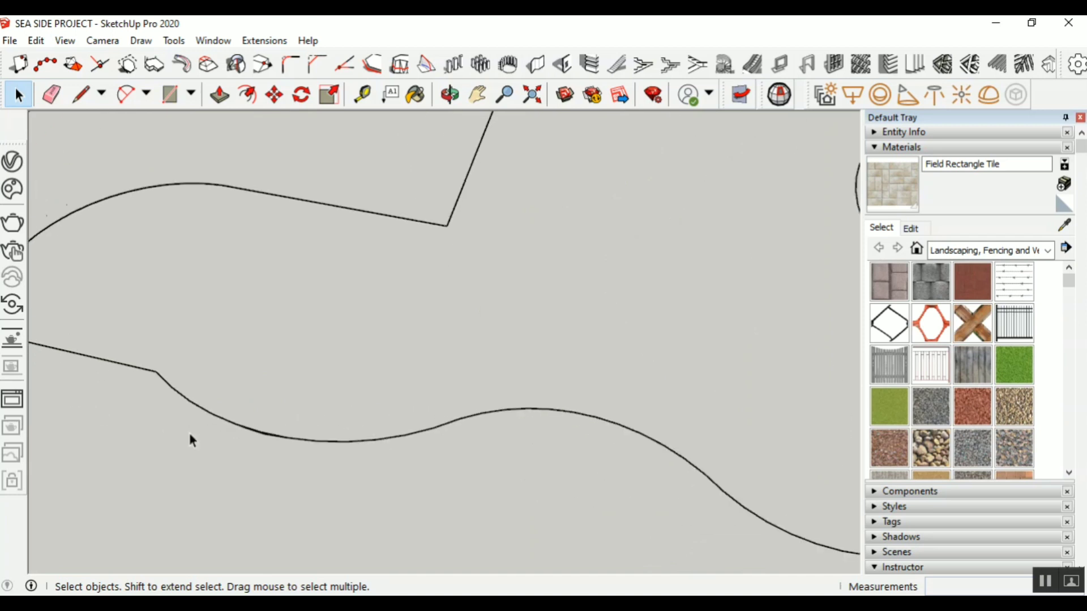
{"action": "scroll", "coordinate": [280, 442], "scroll_direction": "up", "scroll_amount": 2}
{"action": "left_click", "coordinate": [275, 440]}
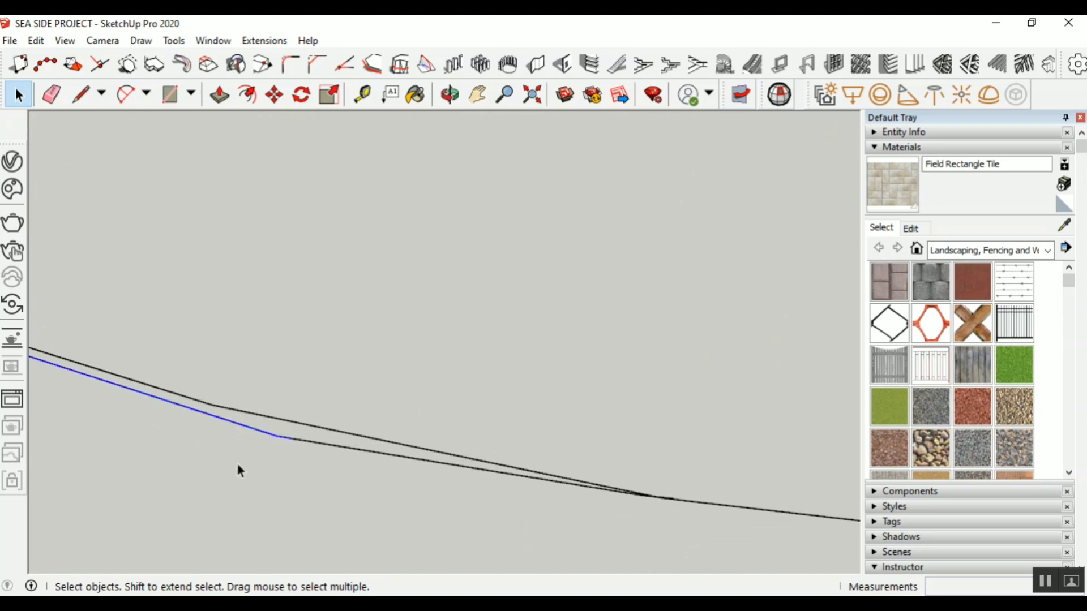
{"action": "left_click", "coordinate": [244, 468]}
{"action": "left_click", "coordinate": [314, 442]}
{"action": "key", "text": "Delete"}
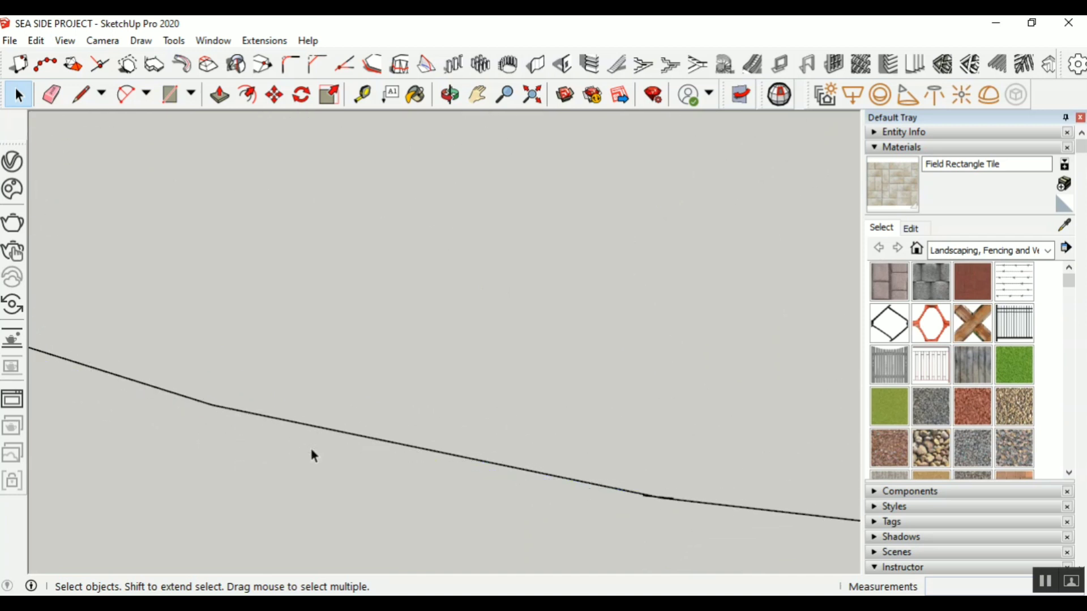
Erase the small overlapping stub where the cleaned trough segment meets the rest of the outline, undoing any wrongly erased outline edge
{"action": "scroll", "coordinate": [708, 494], "scroll_direction": "up", "scroll_amount": 2}
{"action": "scroll", "coordinate": [647, 502], "scroll_direction": "up", "scroll_amount": 4}
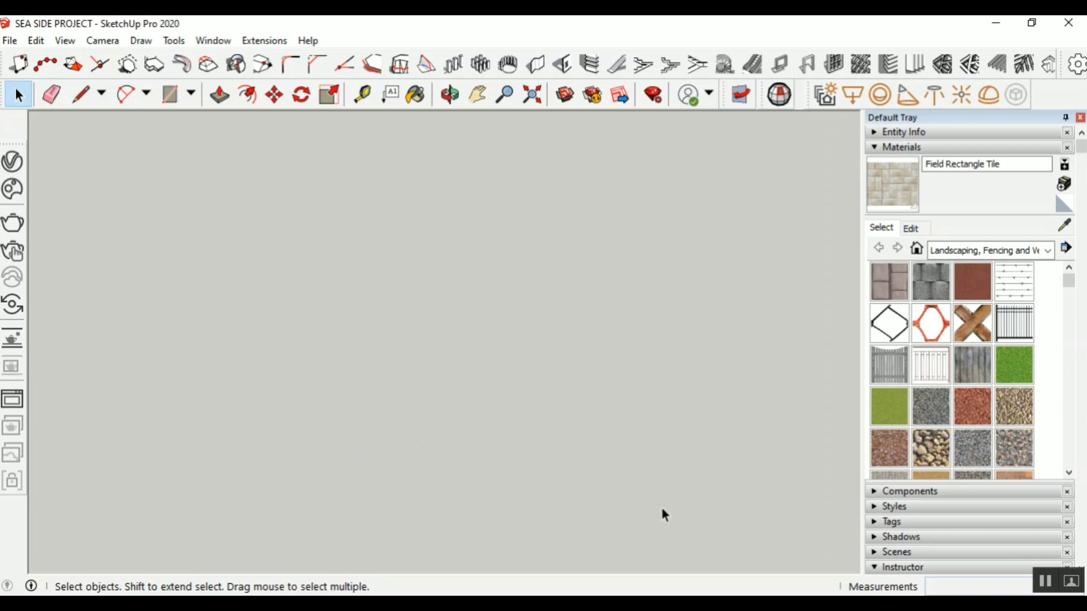
{"action": "scroll", "coordinate": [661, 507], "scroll_direction": "down", "scroll_amount": 2}
{"action": "left_click", "coordinate": [51, 94]}
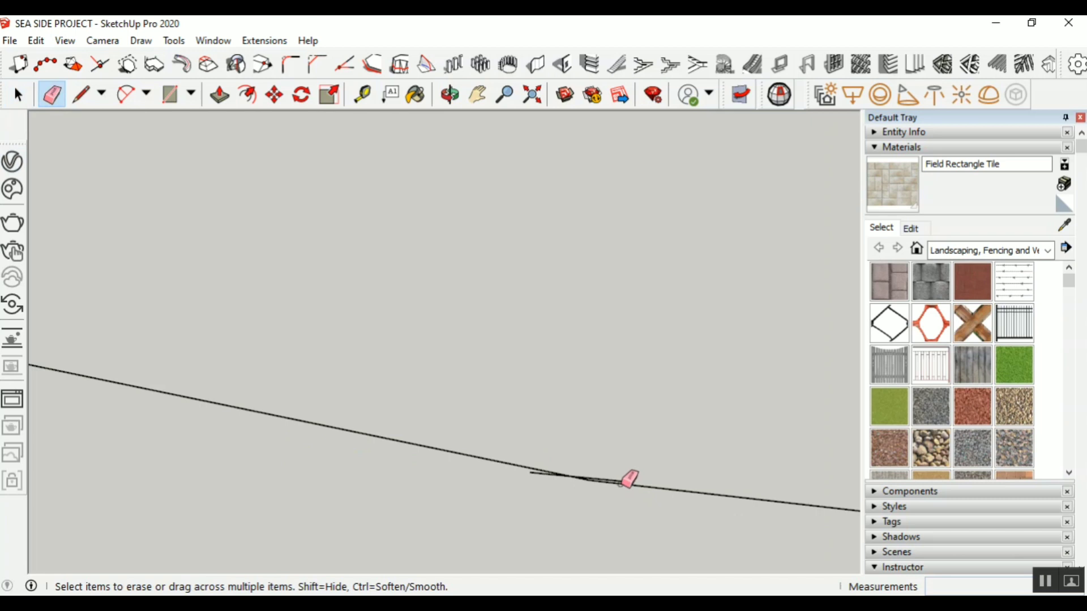
{"action": "left_click", "coordinate": [538, 473]}
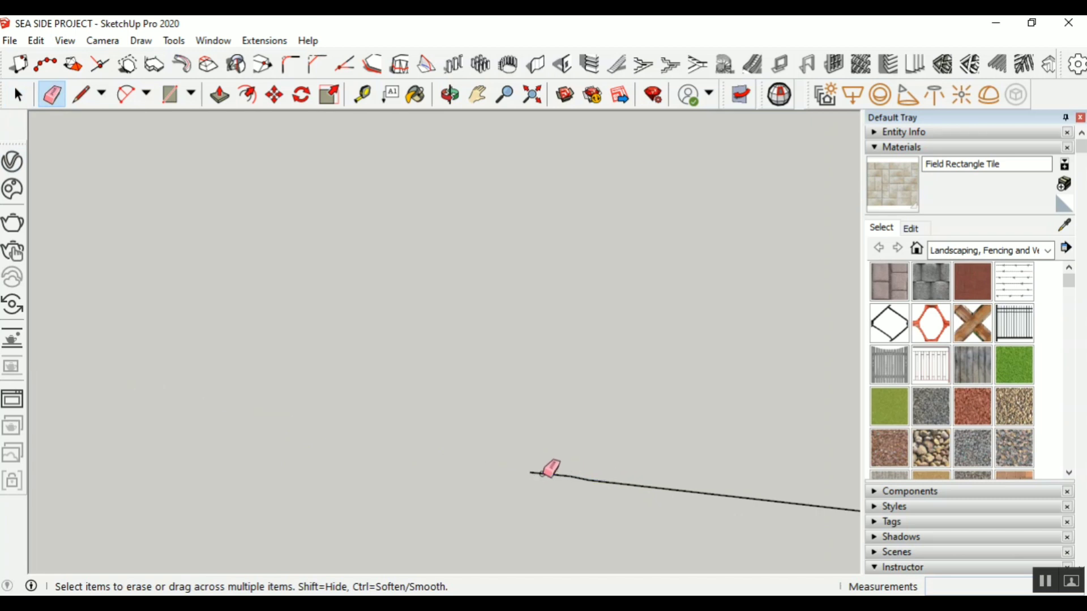
{"action": "key", "text": "ctrl+z"}
{"action": "scroll", "coordinate": [359, 444], "scroll_direction": "down", "scroll_amount": 8}
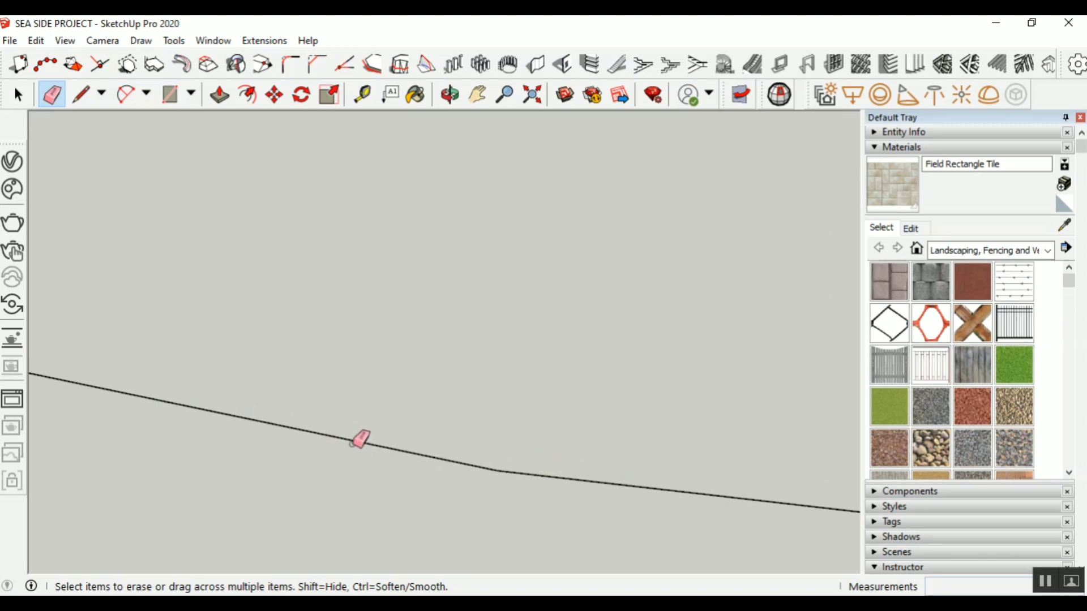
Erase the short overlapping stub edges left along the descending part of the trough, keeping the continuous outline
{"action": "scroll", "coordinate": [415, 415], "scroll_direction": "up", "scroll_amount": 2}
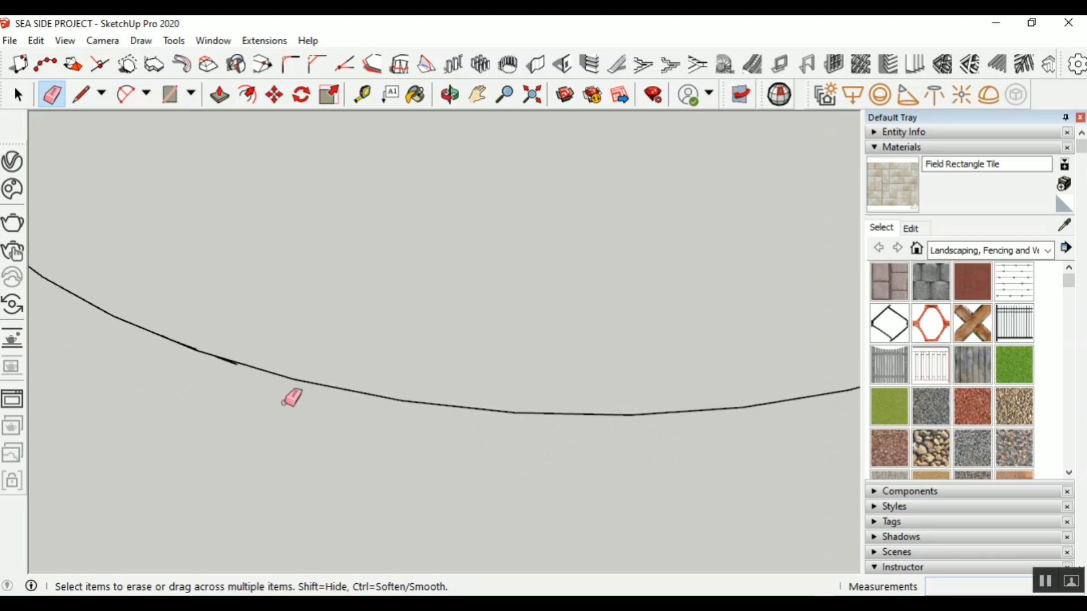
{"action": "scroll", "coordinate": [291, 393], "scroll_direction": "up", "scroll_amount": 2}
{"action": "scroll", "coordinate": [209, 359], "scroll_direction": "up", "scroll_amount": 2}
{"action": "left_click_drag", "start_coordinate": [284, 356], "coordinate": [129, 304]}
{"action": "left_click", "coordinate": [141, 301]}
{"action": "scroll", "coordinate": [548, 365], "scroll_direction": "down", "scroll_amount": 6}
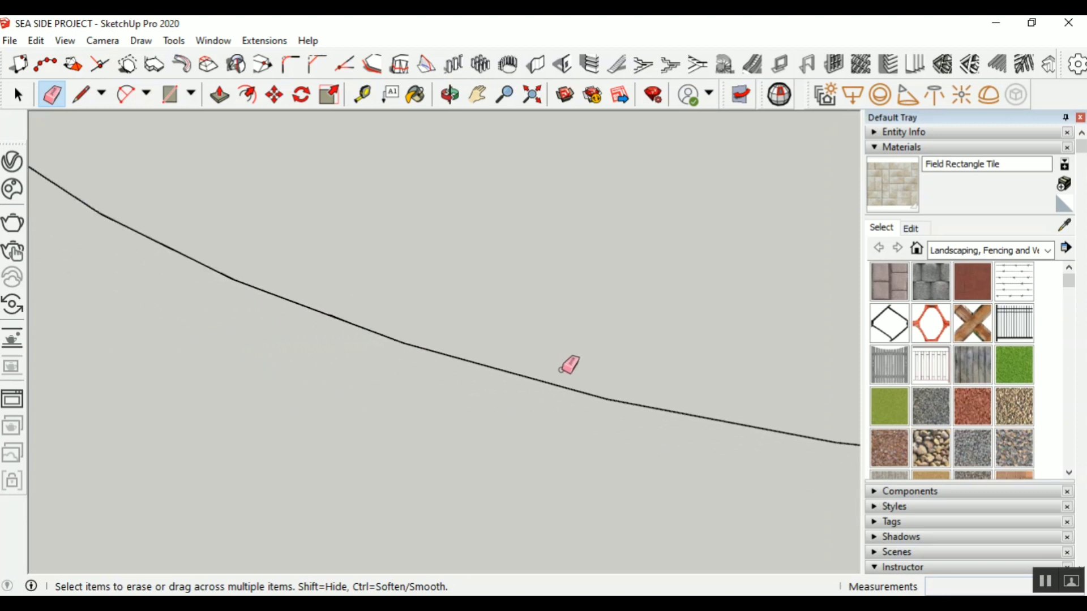
{"action": "scroll", "coordinate": [346, 320], "scroll_direction": "up", "scroll_amount": 6}
{"action": "left_click", "coordinate": [319, 305]}
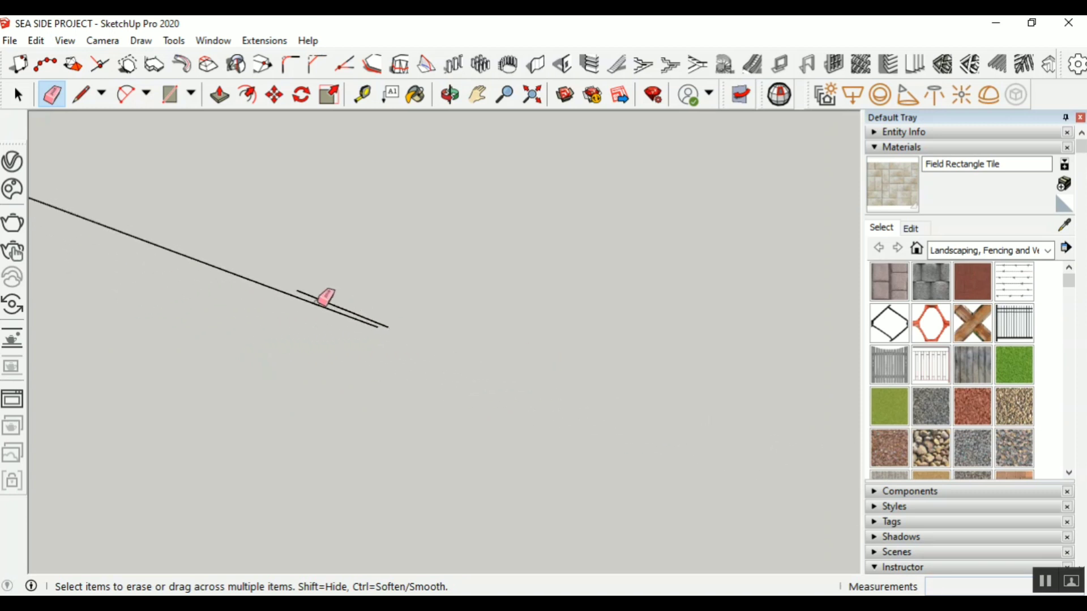
{"action": "left_click", "coordinate": [318, 300]}
{"action": "scroll", "coordinate": [323, 328], "scroll_direction": "down", "scroll_amount": 7}
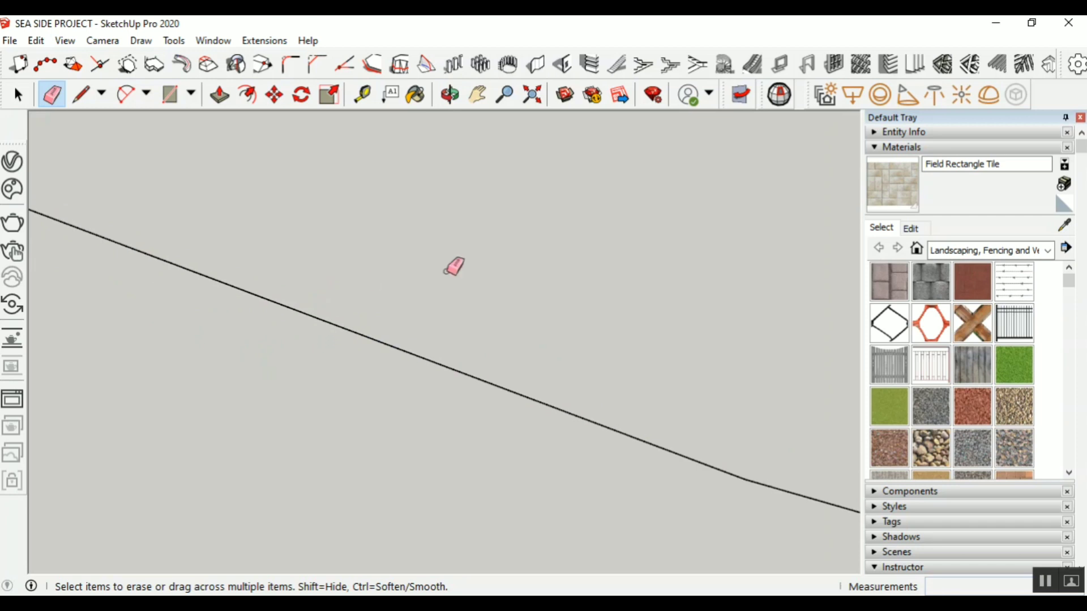
{"action": "scroll", "coordinate": [95, 147], "scroll_direction": "up", "scroll_amount": 3}
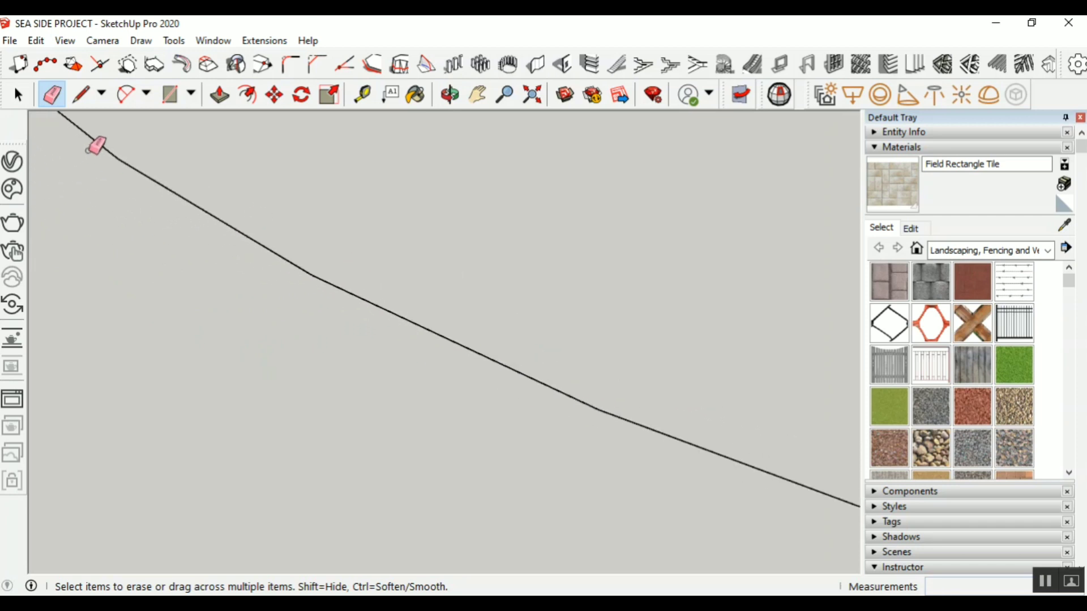
{"action": "left_click", "coordinate": [116, 151]}
{"action": "key", "text": "ctrl+z"}
Draw a line across the planter from the middle of its wavy long side to the straight inner edge, closing the lower part into a face
{"action": "scroll", "coordinate": [524, 358], "scroll_direction": "down", "scroll_amount": 8}
{"action": "scroll", "coordinate": [269, 416], "scroll_direction": "down", "scroll_amount": 6}
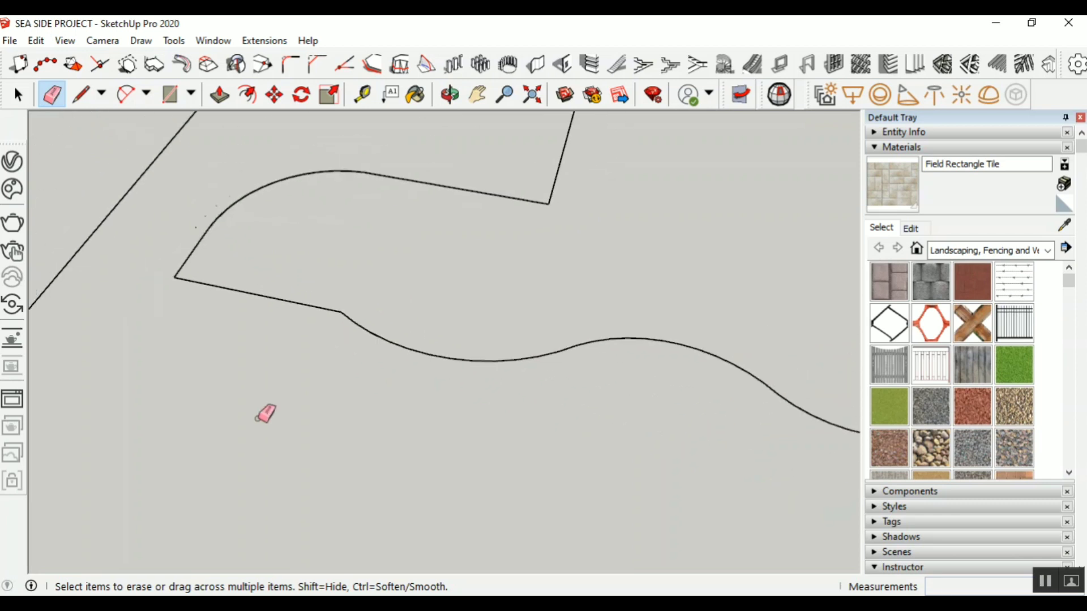
{"action": "scroll", "coordinate": [575, 278], "scroll_direction": "up", "scroll_amount": 4}
{"action": "scroll", "coordinate": [531, 387], "scroll_direction": "down", "scroll_amount": 8}
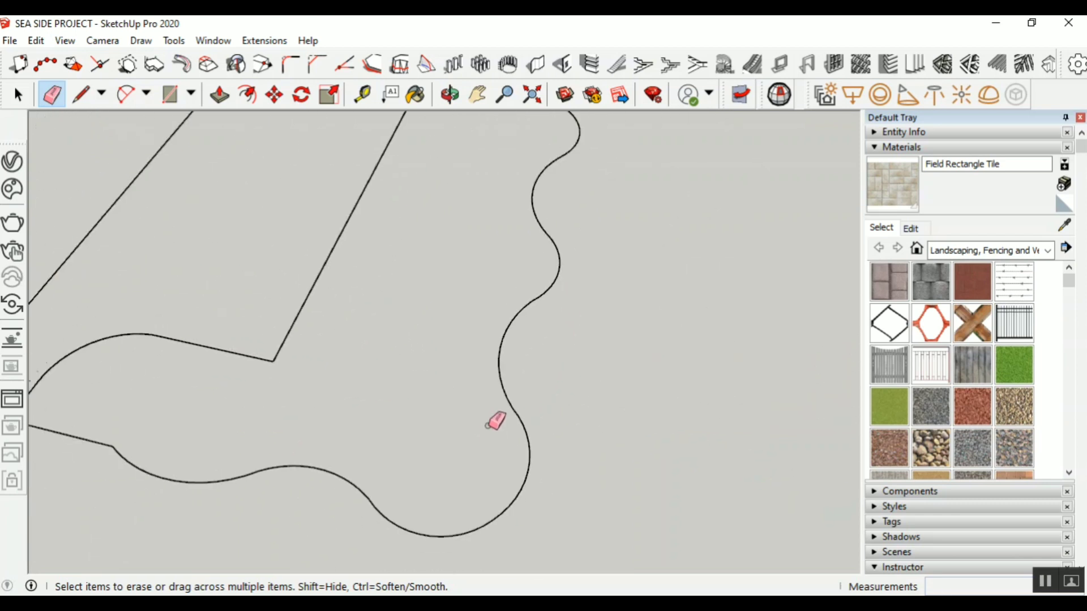
{"action": "left_click", "coordinate": [89, 99]}
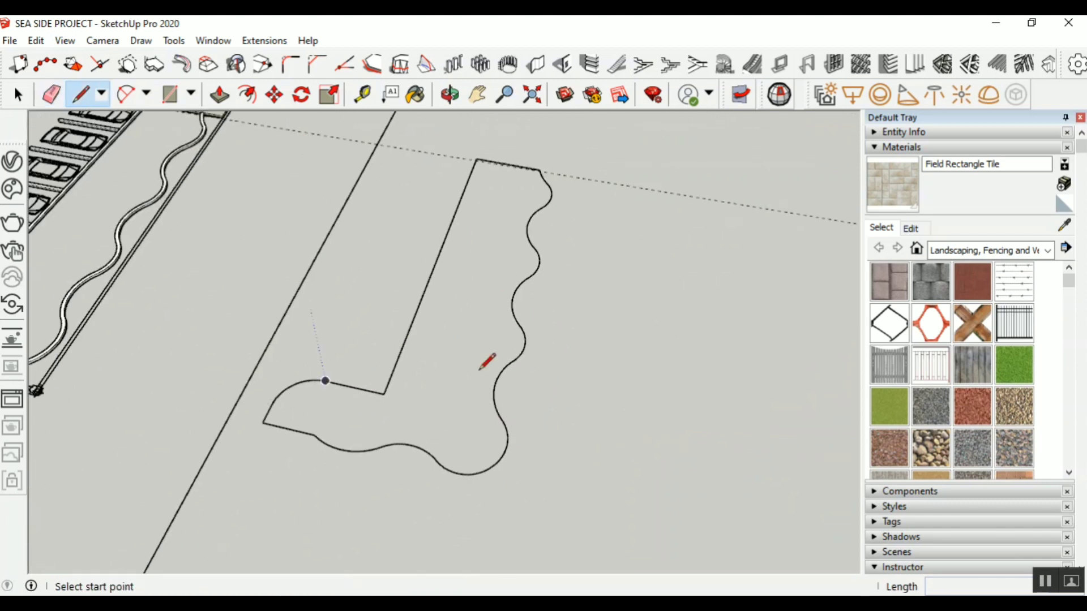
{"action": "left_click", "coordinate": [513, 297]}
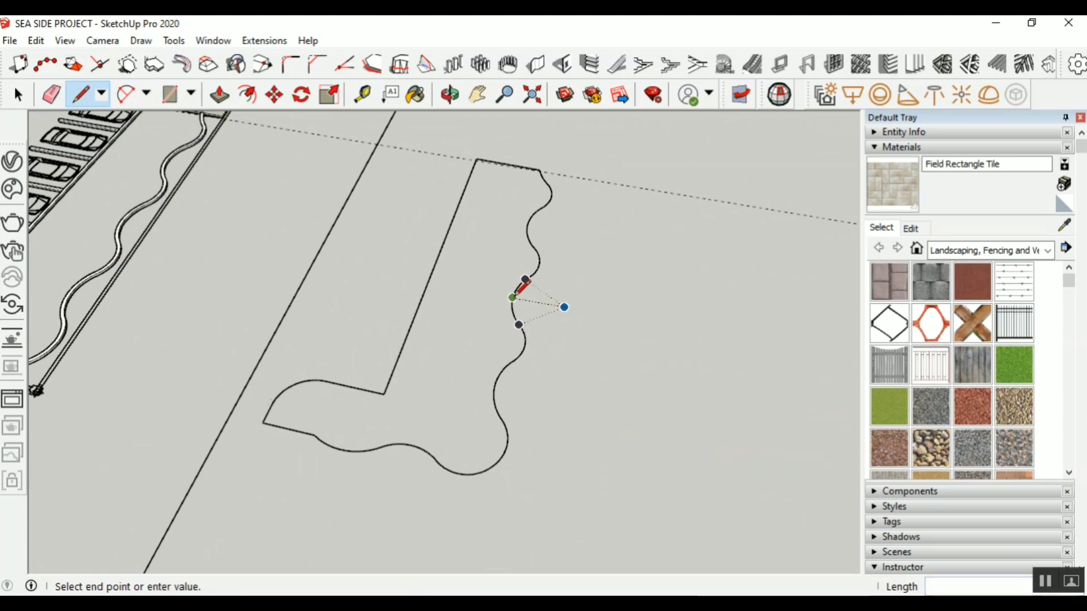
{"action": "left_click", "coordinate": [429, 282]}
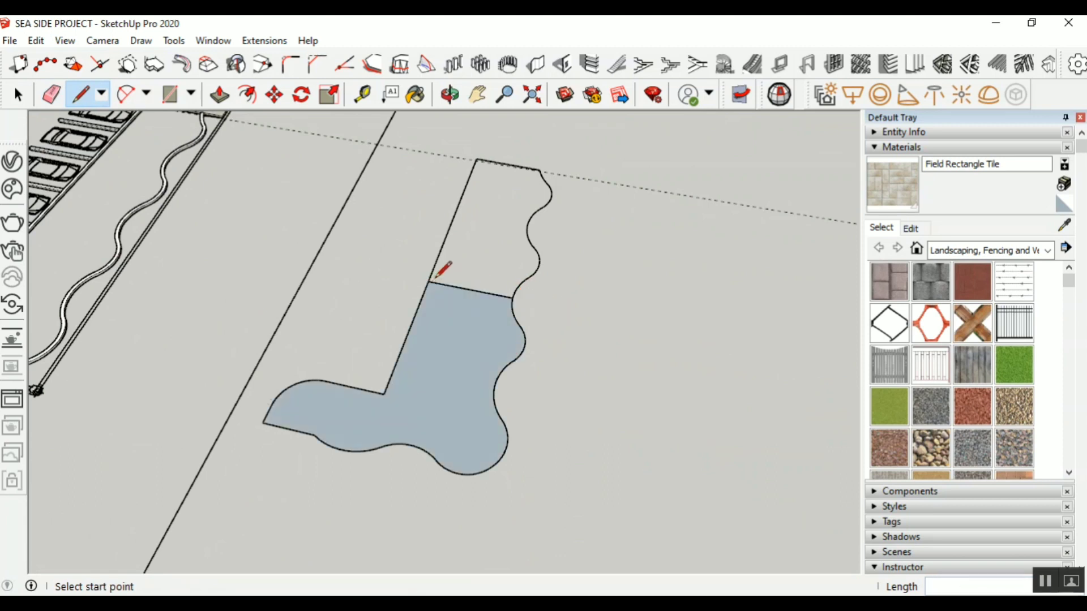
Draw a second cross line about 4.40 m long from the next concave bend up to the straight inner edge
{"action": "scroll", "coordinate": [538, 167], "scroll_direction": "up", "scroll_amount": 3}
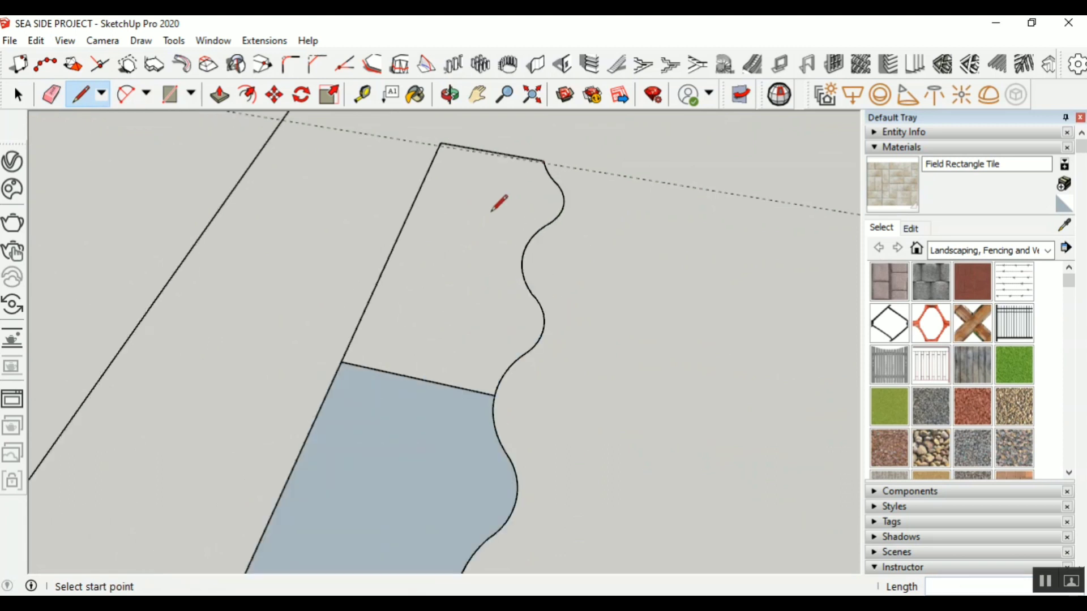
{"action": "left_click", "coordinate": [522, 256]}
{"action": "left_click", "coordinate": [401, 231]}
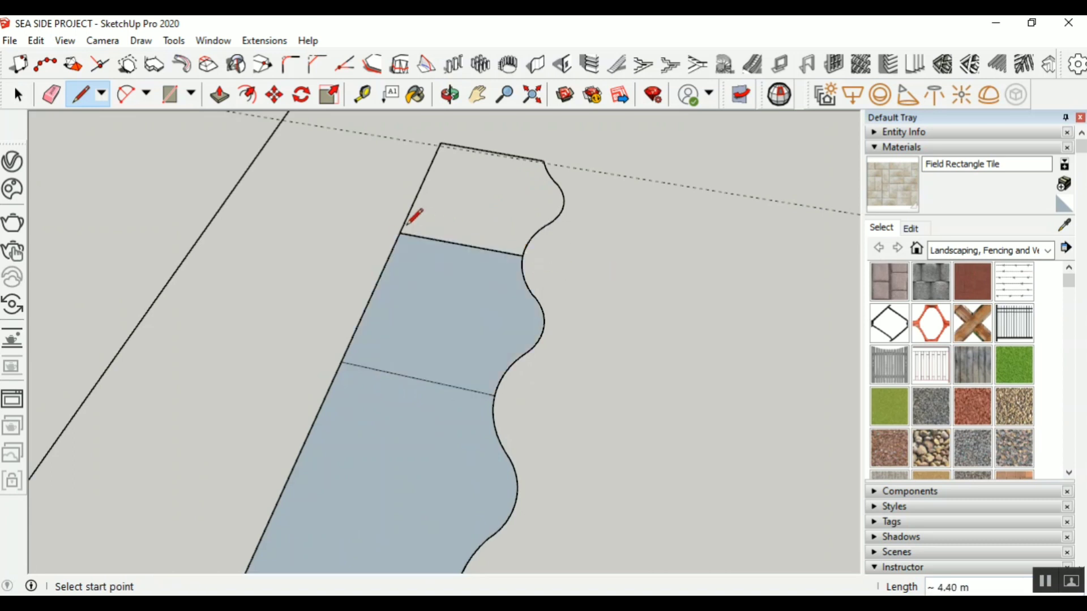
Draw two lines, about 6.15 m and 4.98 m long, from the lower and upper ends of the topmost bulge to the straight side's top corner
{"action": "scroll", "coordinate": [537, 170], "scroll_direction": "up", "scroll_amount": 3}
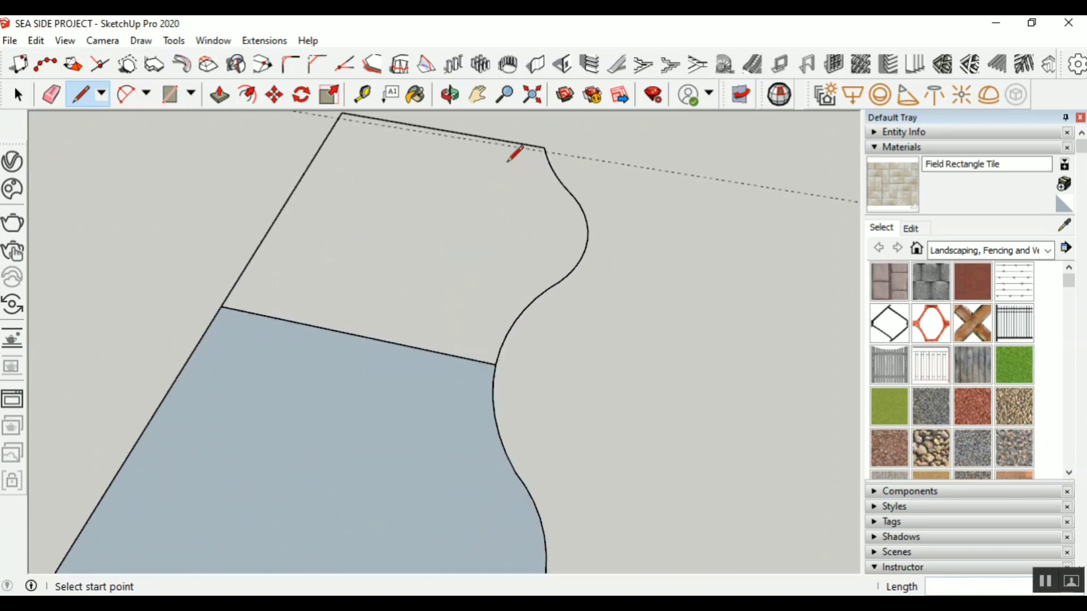
{"action": "left_click", "coordinate": [548, 287]}
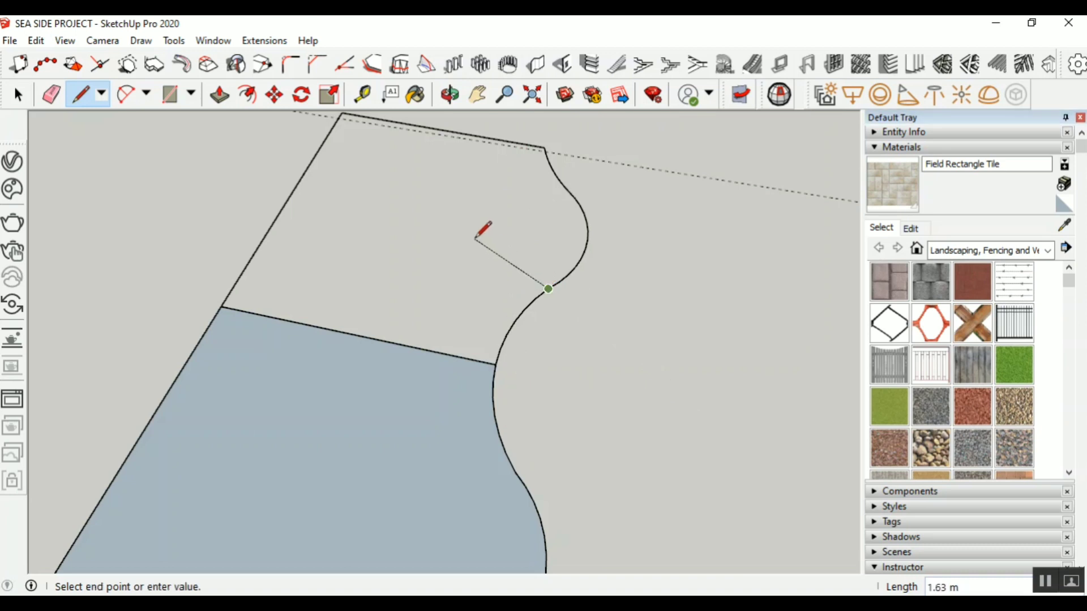
{"action": "scroll", "coordinate": [482, 276], "scroll_direction": "down", "scroll_amount": 2}
{"action": "left_click", "coordinate": [395, 172]}
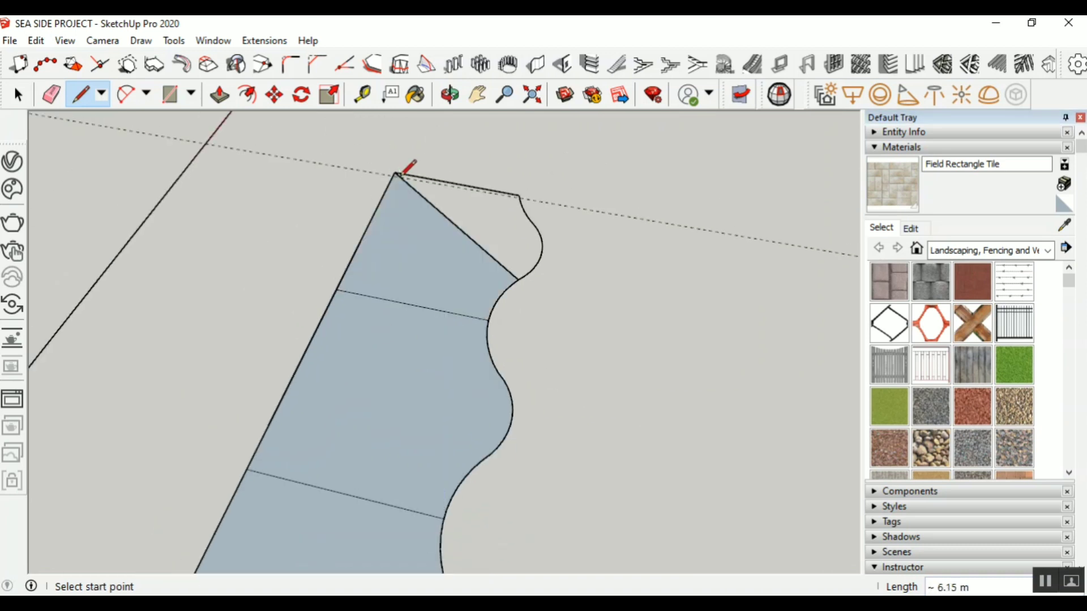
{"action": "scroll", "coordinate": [450, 182], "scroll_direction": "up", "scroll_amount": 2}
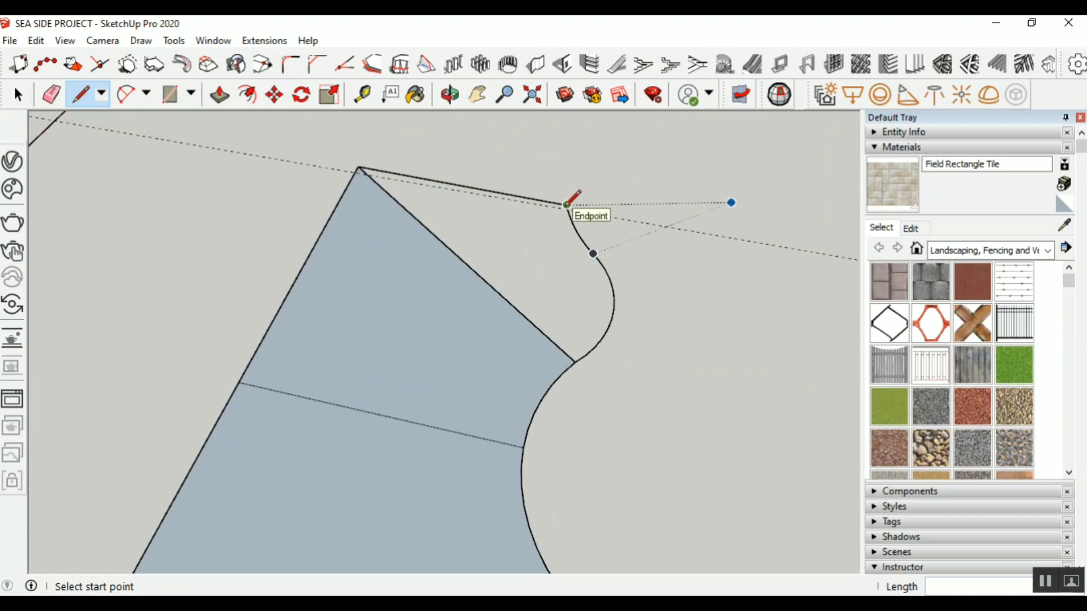
{"action": "left_click", "coordinate": [593, 253]}
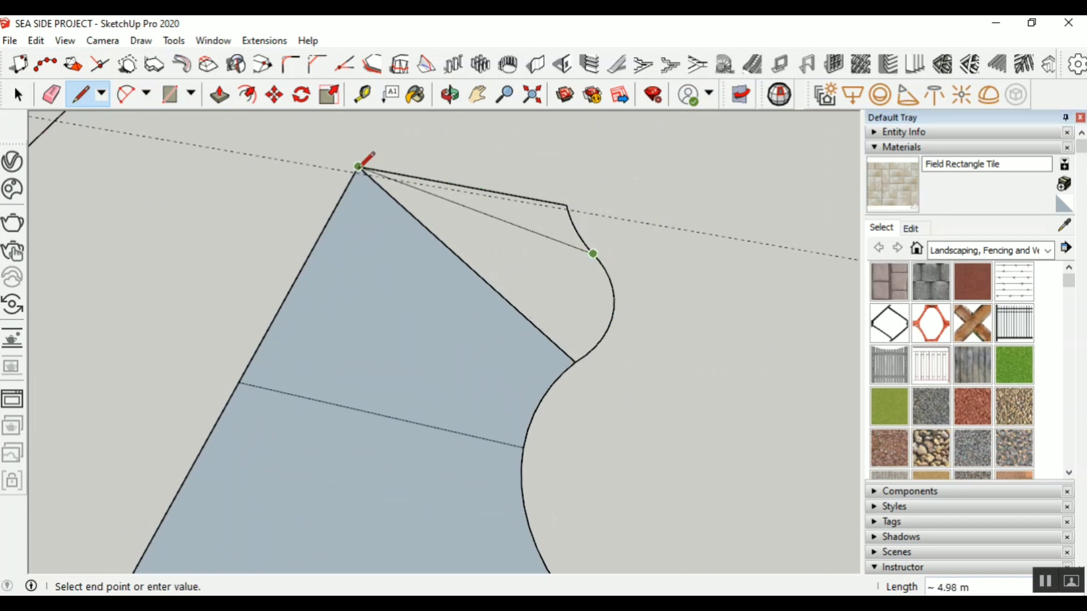
{"action": "left_click", "coordinate": [359, 166]}
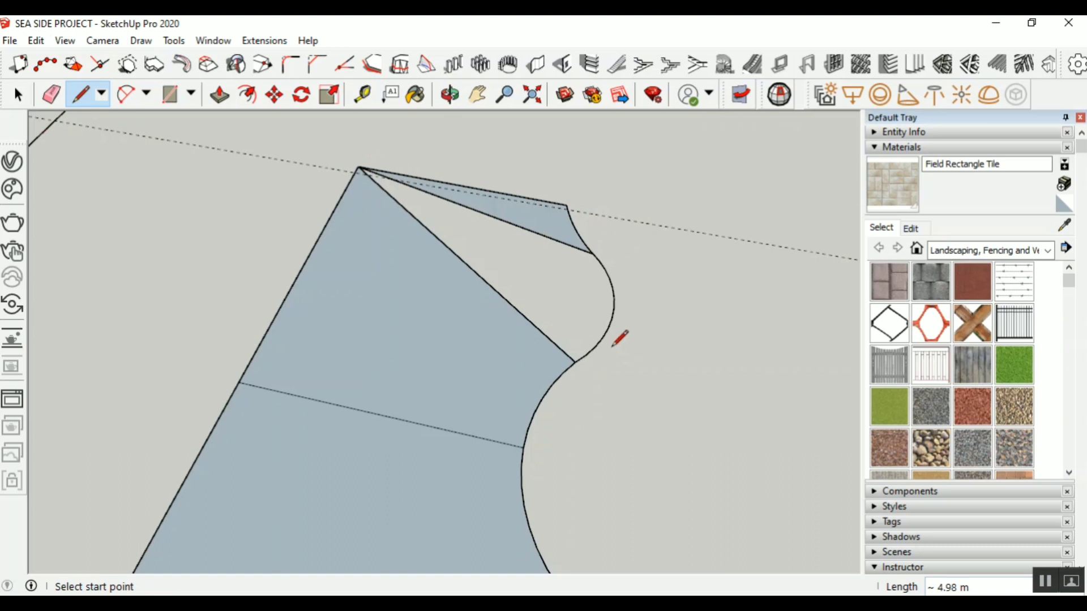
Try to fill the topmost bulge with lines from points on its curve to the straight side's top corner, and undo them
{"action": "left_click", "coordinate": [612, 318]}
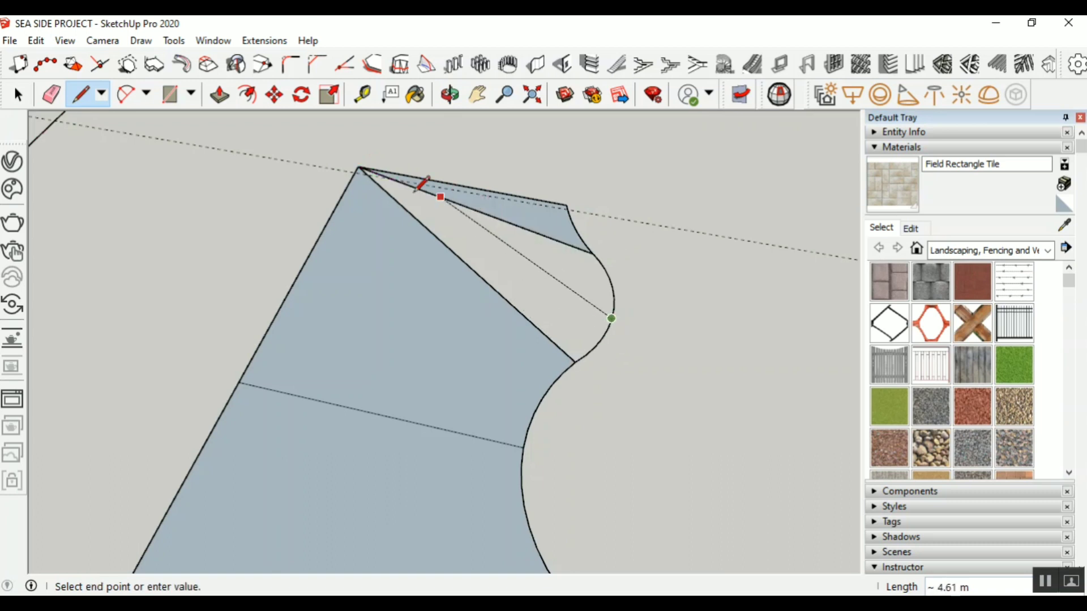
{"action": "left_click", "coordinate": [365, 169]}
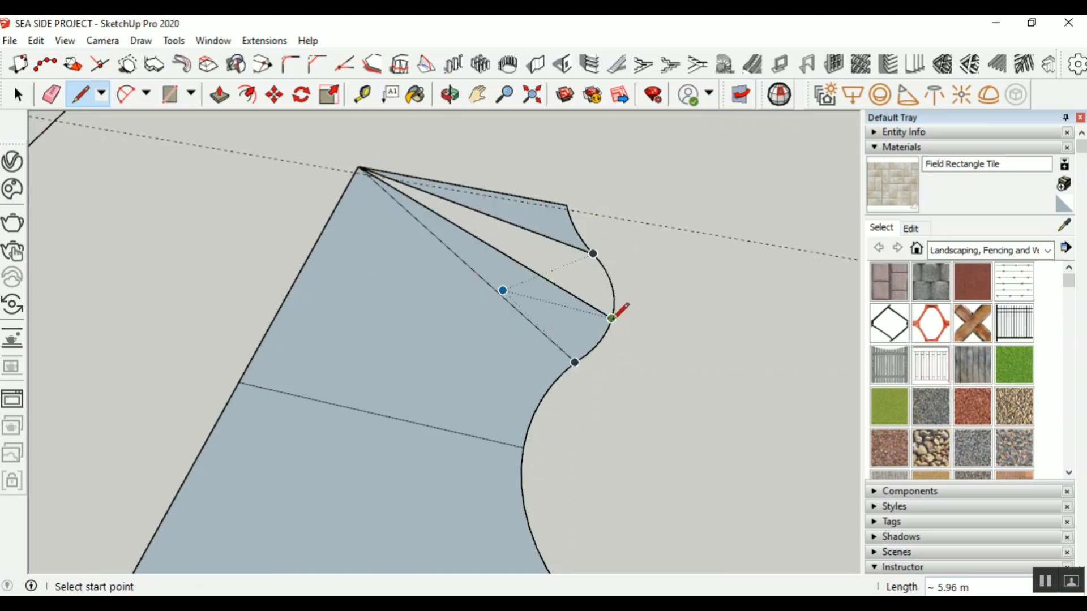
{"action": "left_click", "coordinate": [612, 288]}
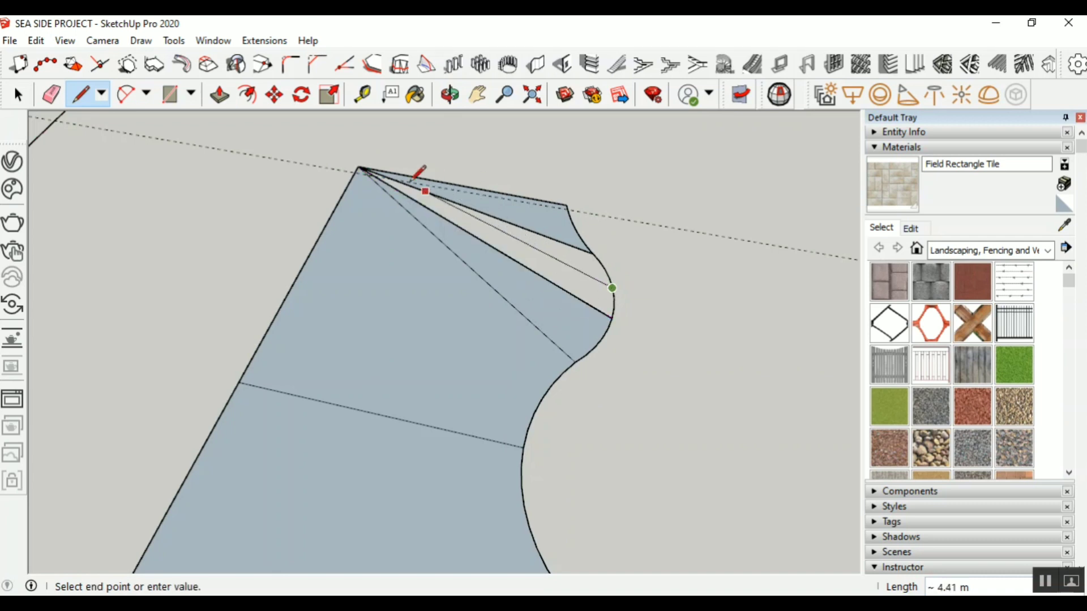
{"action": "left_click", "coordinate": [389, 176]}
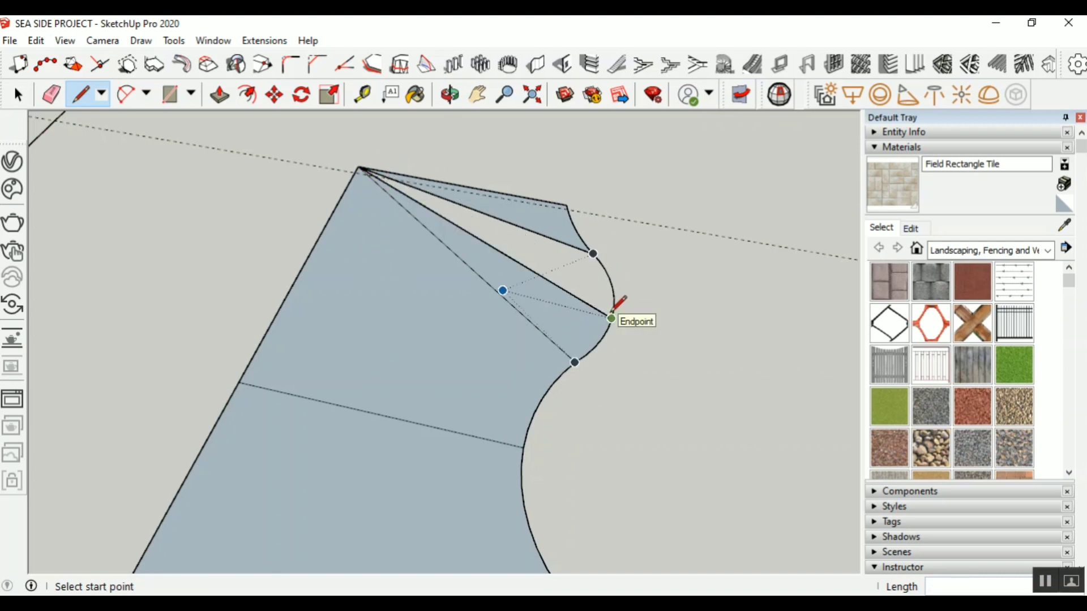
{"action": "key", "text": "ctrl+z"}
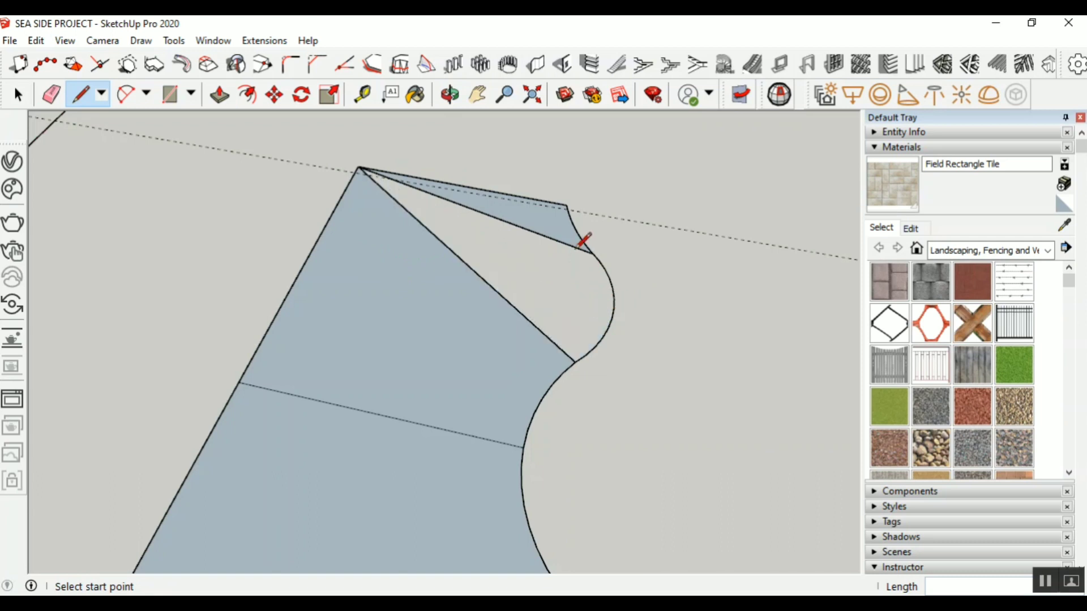
Undo the two lines joining the ends of the topmost bulge to the straight side's top corner
{"action": "left_click", "coordinate": [591, 251]}
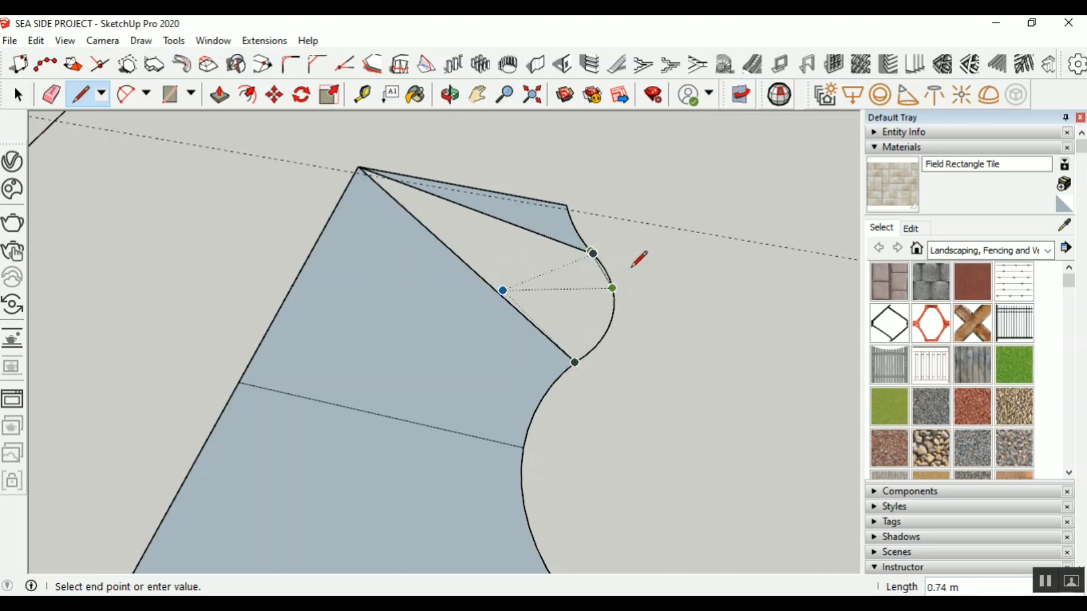
{"action": "key", "text": "Escape"}
{"action": "key", "text": "ctrl+z"}
{"action": "key", "text": "ctrl+z"}
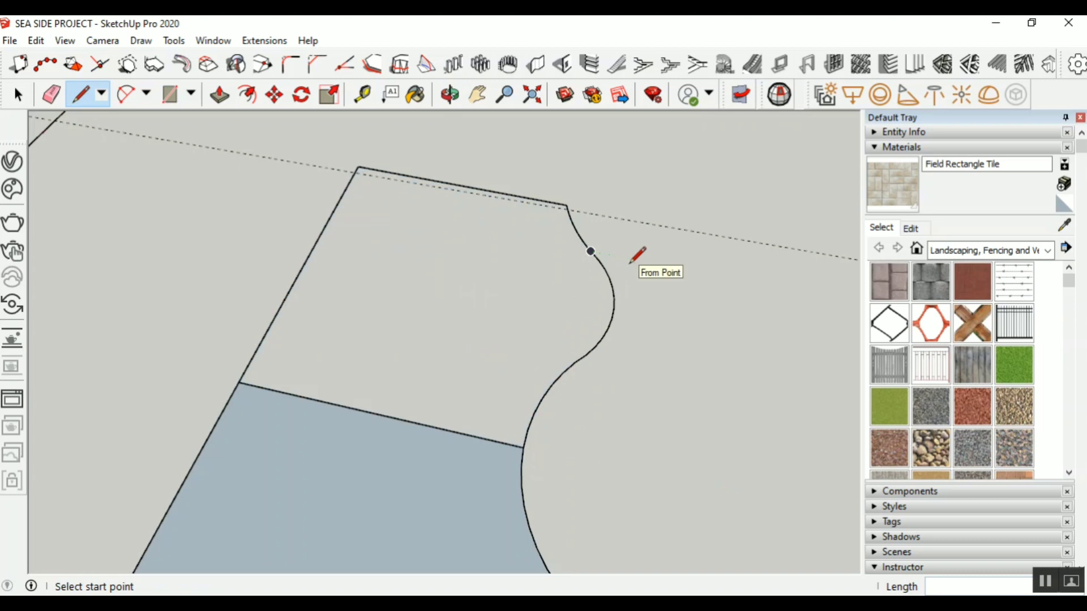
Draw a 2.48 m chord across the topmost bulge and a line about 4.27 m long from its upper end to the second cross line
{"action": "left_click", "coordinate": [593, 253]}
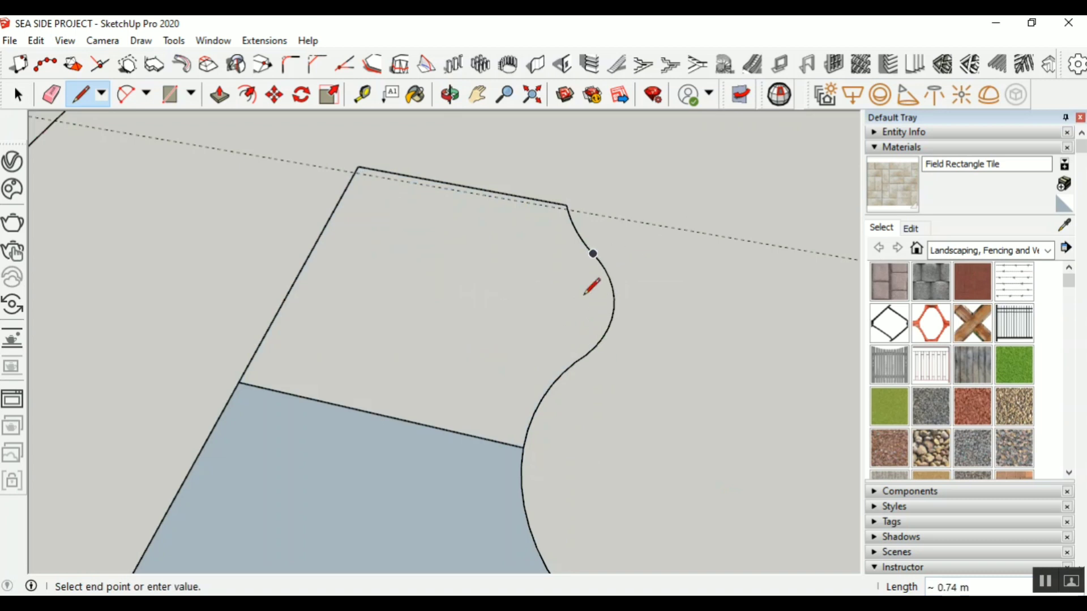
{"action": "left_click", "coordinate": [575, 362]}
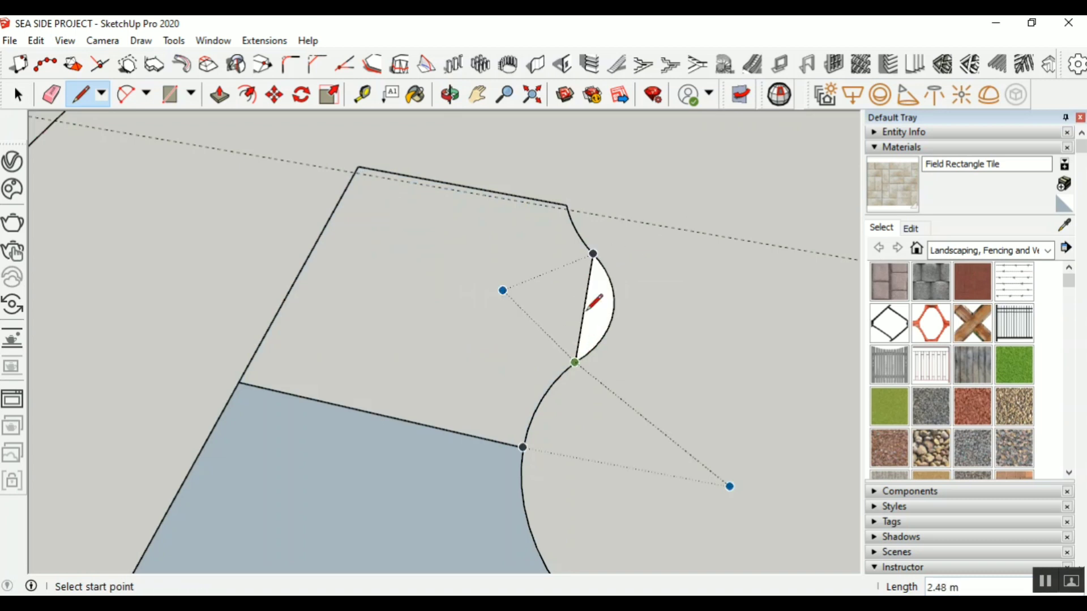
{"action": "left_click", "coordinate": [593, 254]}
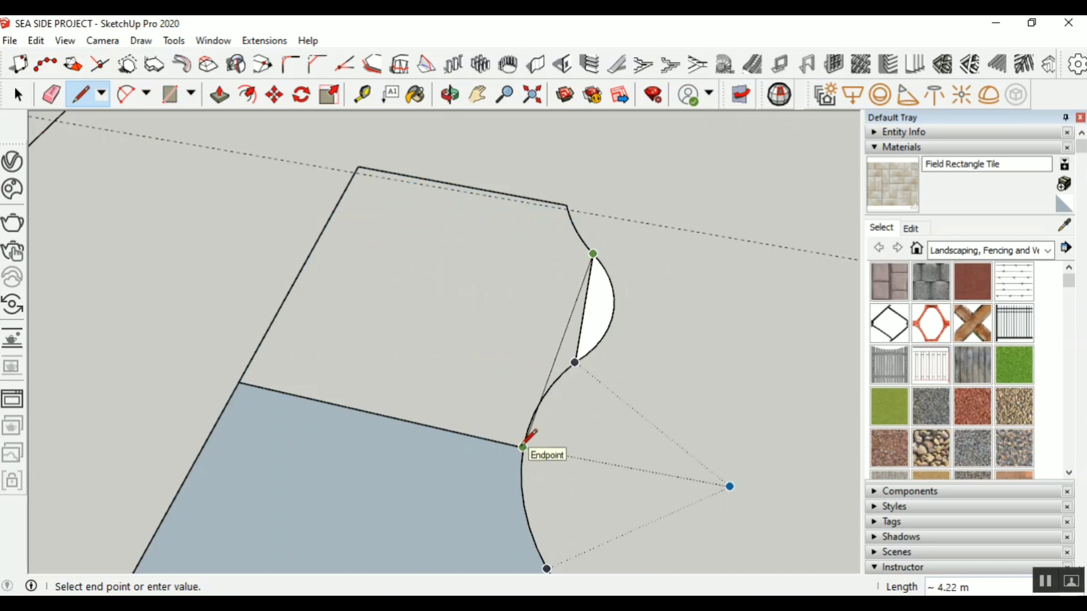
{"action": "left_click", "coordinate": [497, 441]}
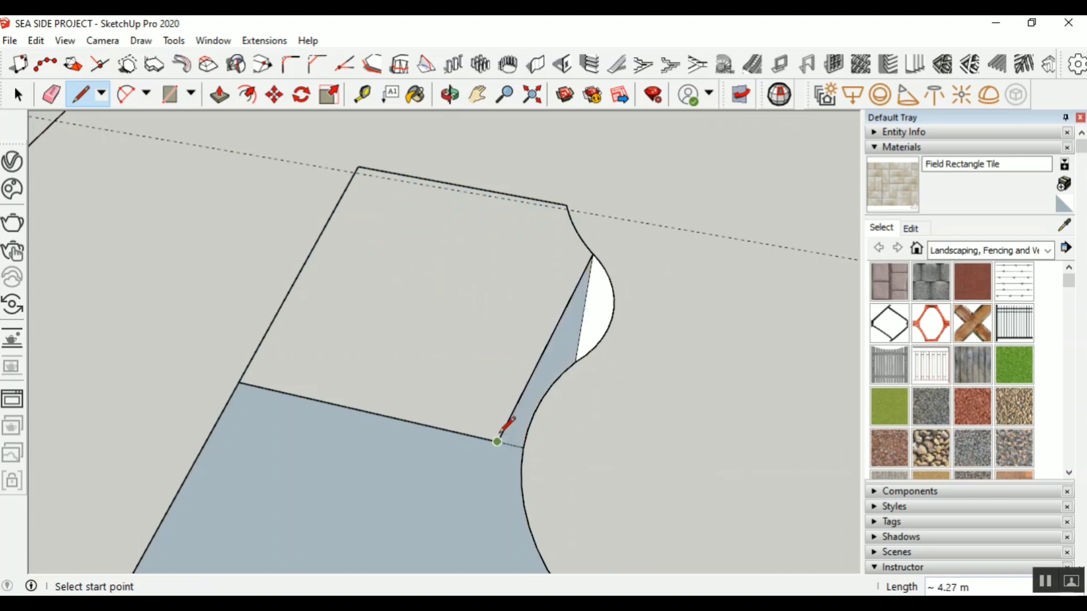
Try to close the upper section with lines from its outer top corner to the foot and the middle of the slanted line
{"action": "left_click", "coordinate": [567, 204]}
{"action": "left_click", "coordinate": [498, 441]}
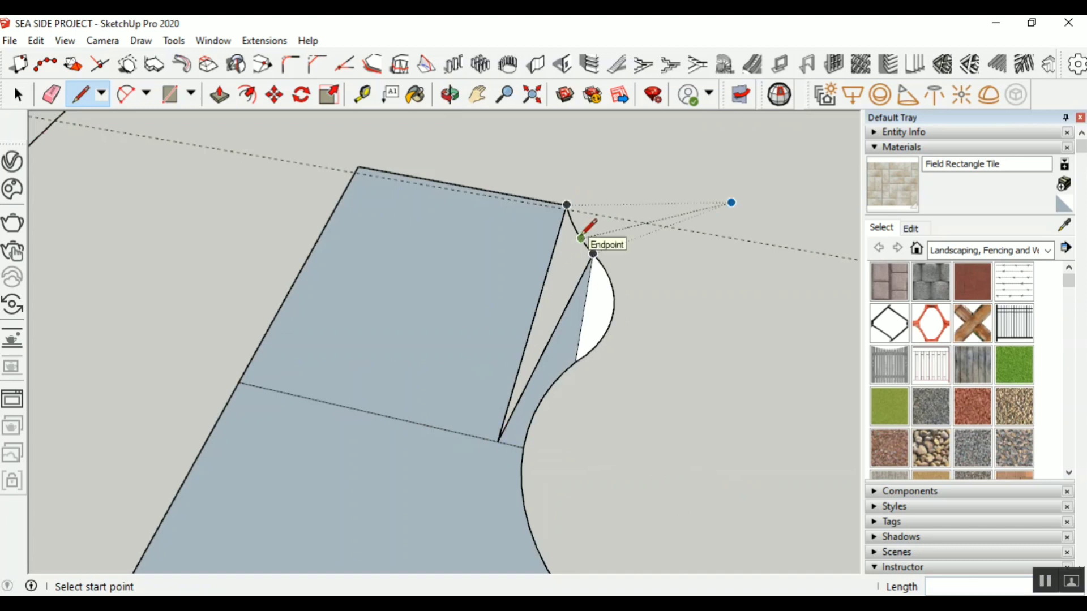
{"action": "key", "text": "ctrl+z"}
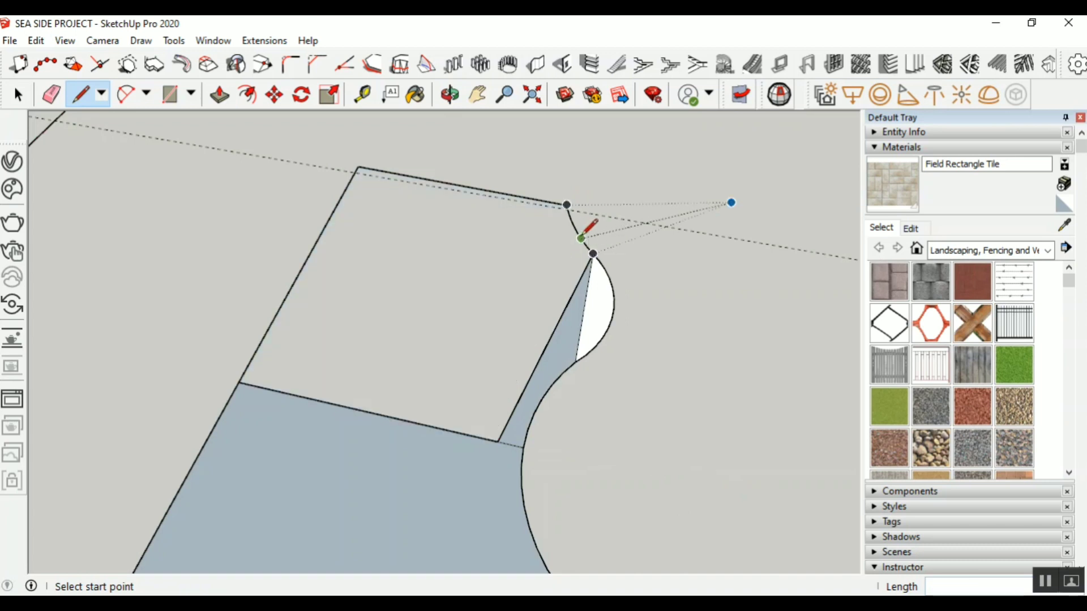
{"action": "left_click", "coordinate": [567, 205]}
{"action": "left_click", "coordinate": [547, 343]}
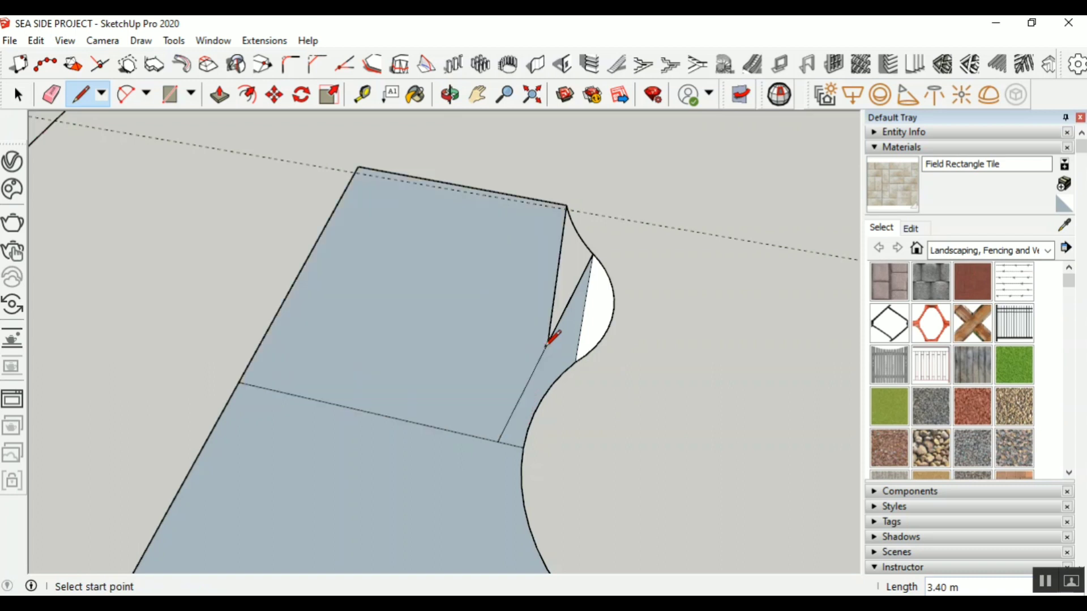
{"action": "key", "text": "ctrl+z"}
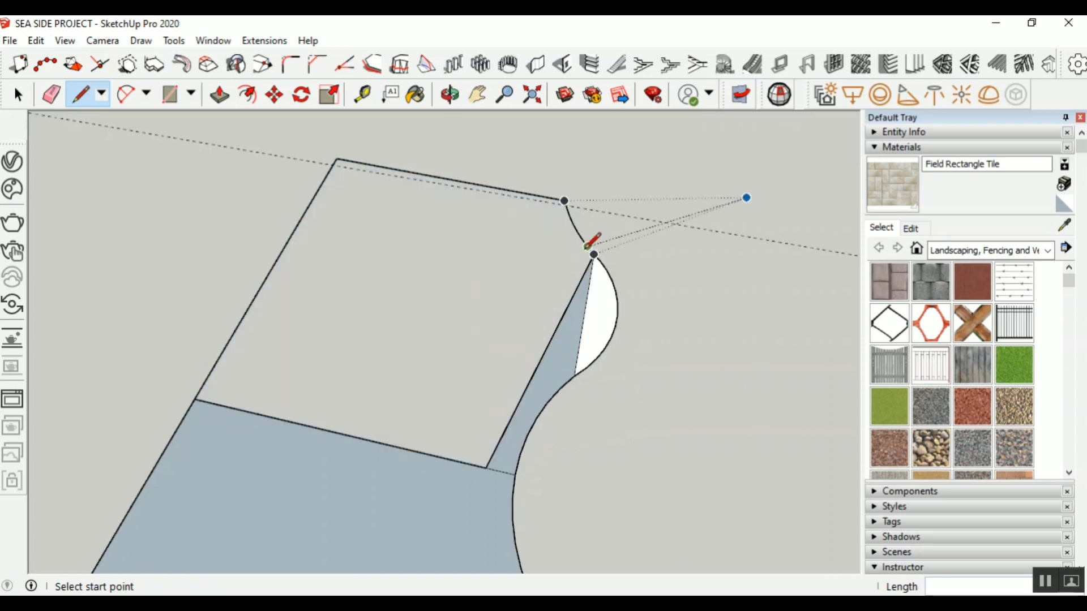
Draw a line from the planter's end edge, just inside its outer corner, to the slanted line, closing the upper section into a face
{"action": "scroll", "coordinate": [590, 251], "scroll_direction": "up", "scroll_amount": 2}
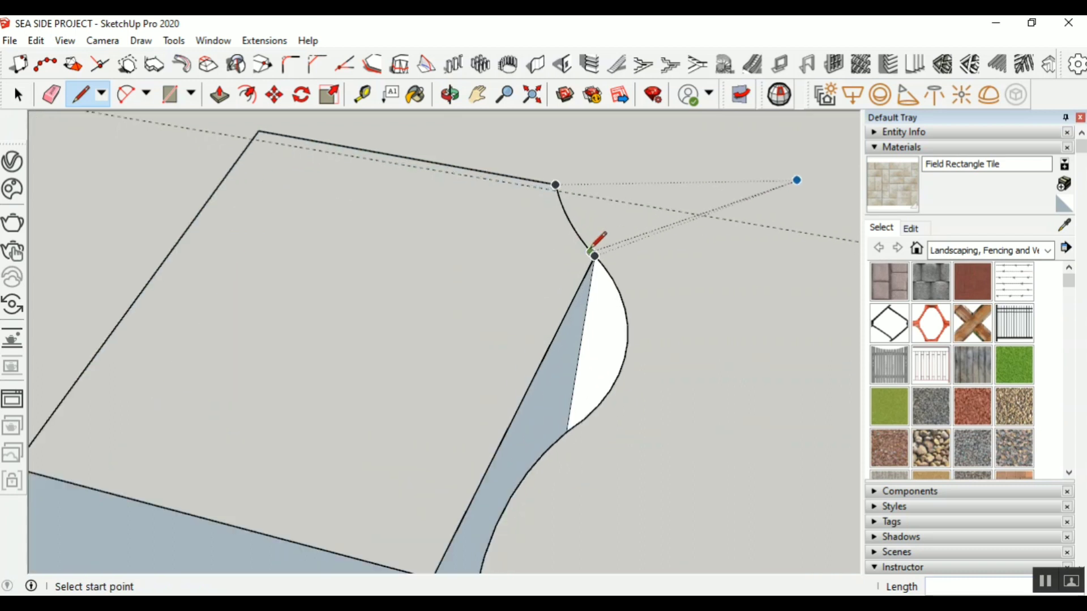
{"action": "left_click", "coordinate": [525, 179]}
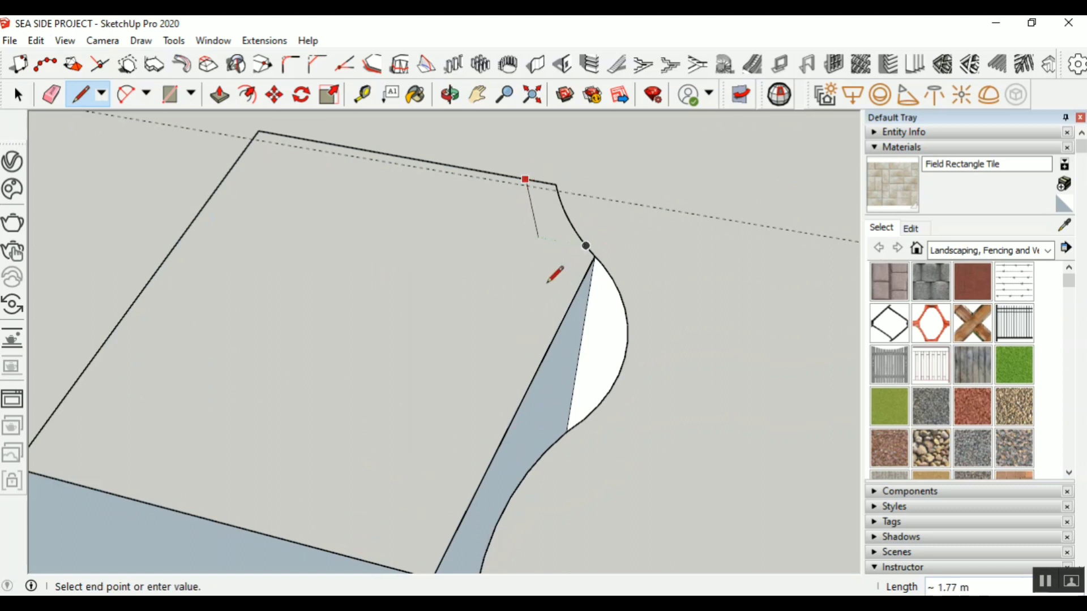
{"action": "left_click", "coordinate": [553, 339]}
{"action": "scroll", "coordinate": [575, 207], "scroll_direction": "up", "scroll_amount": 3}
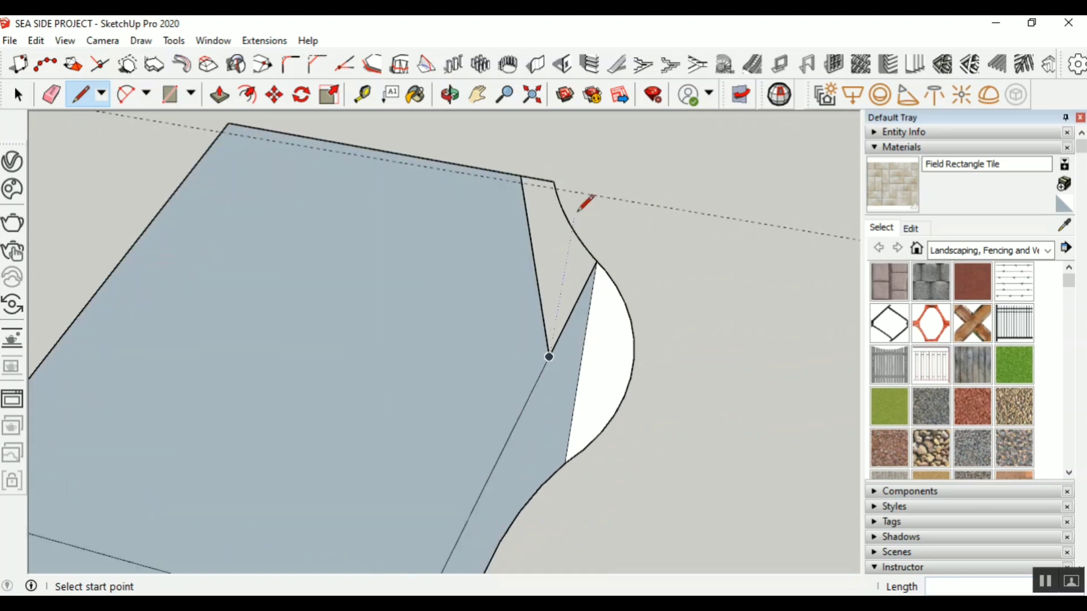
Draw two short lines from the outer curve and the bulge's upper end to the new line, closing the remaining wedge into faces
{"action": "left_click", "coordinate": [571, 234]}
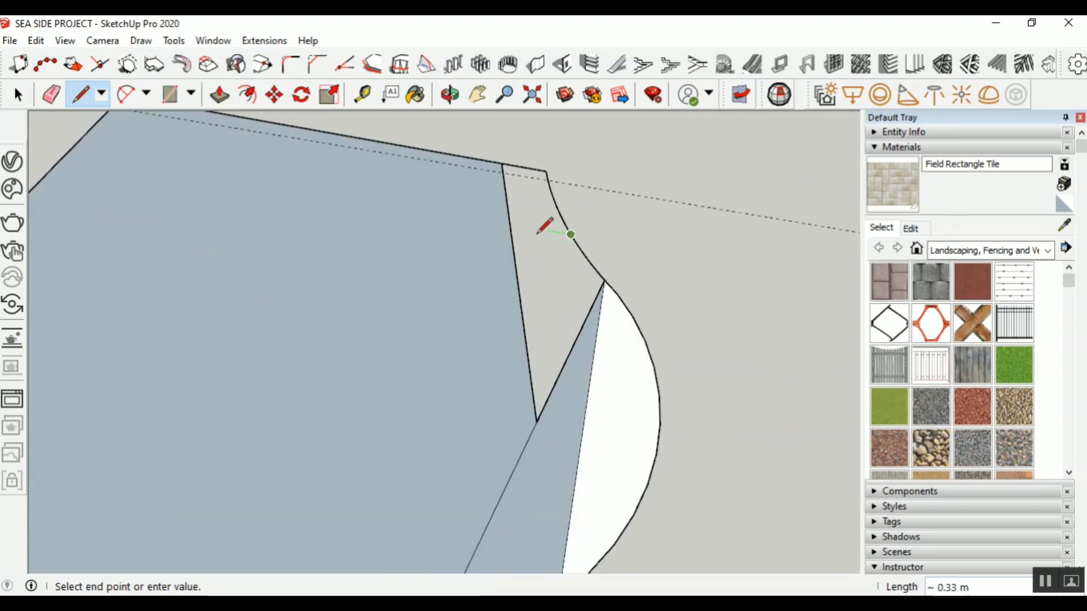
{"action": "left_click", "coordinate": [513, 236]}
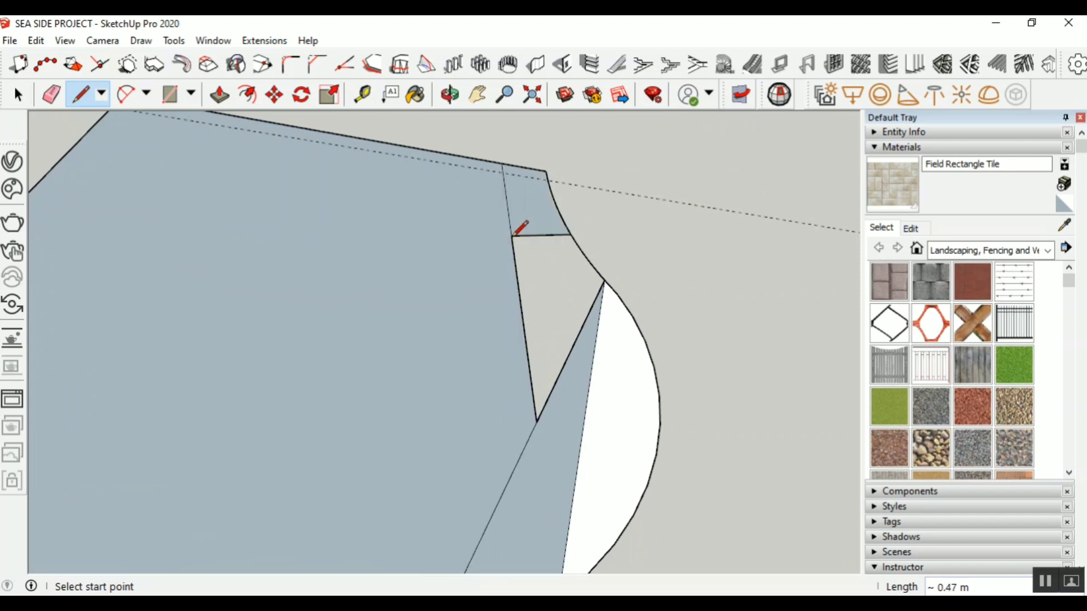
{"action": "left_click", "coordinate": [604, 279]}
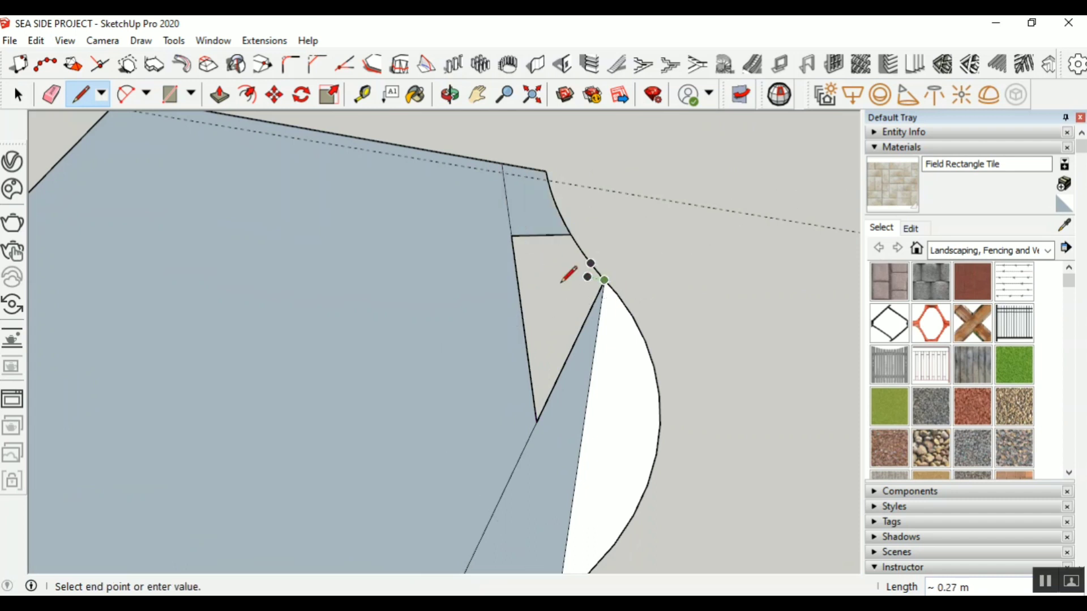
{"action": "left_click", "coordinate": [519, 283]}
Extrude the planter's large lower face and the adjacent middle face to the same height of about 2.38 m
{"action": "scroll", "coordinate": [644, 227], "scroll_direction": "down", "scroll_amount": 6}
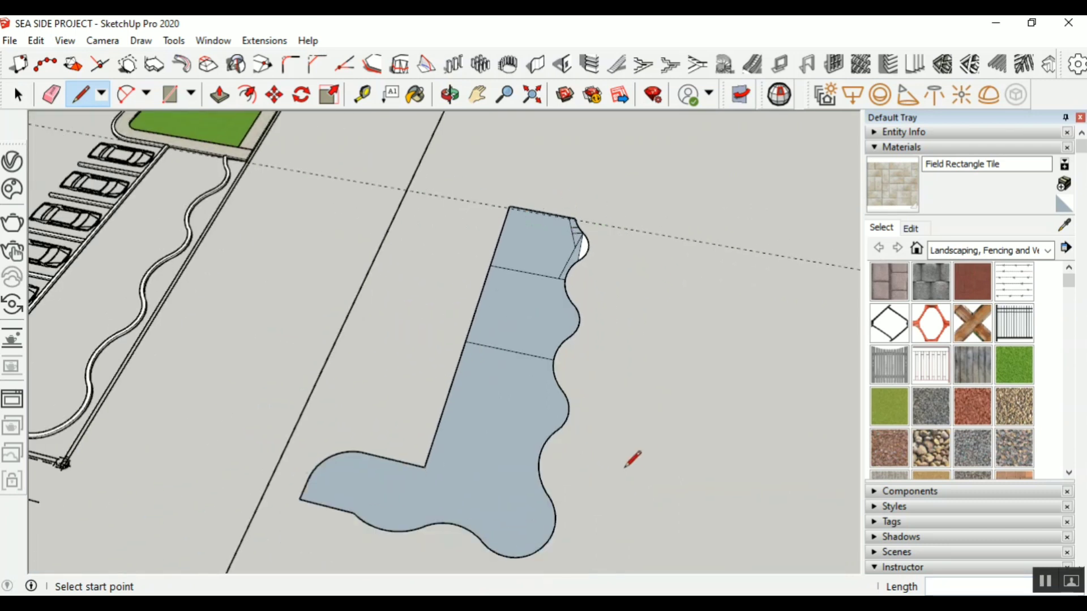
{"action": "left_click", "coordinate": [450, 94]}
{"action": "mouse_move", "coordinate": [526, 430]}
{"action": "left_mouse_down"}
{"action": "mouse_move", "coordinate": [522, 449]}
{"action": "mouse_move", "coordinate": [468, 359]}
{"action": "mouse_move", "coordinate": [592, 451]}
{"action": "left_mouse_up"}
{"action": "scroll", "coordinate": [660, 347], "scroll_direction": "up", "scroll_amount": 3}
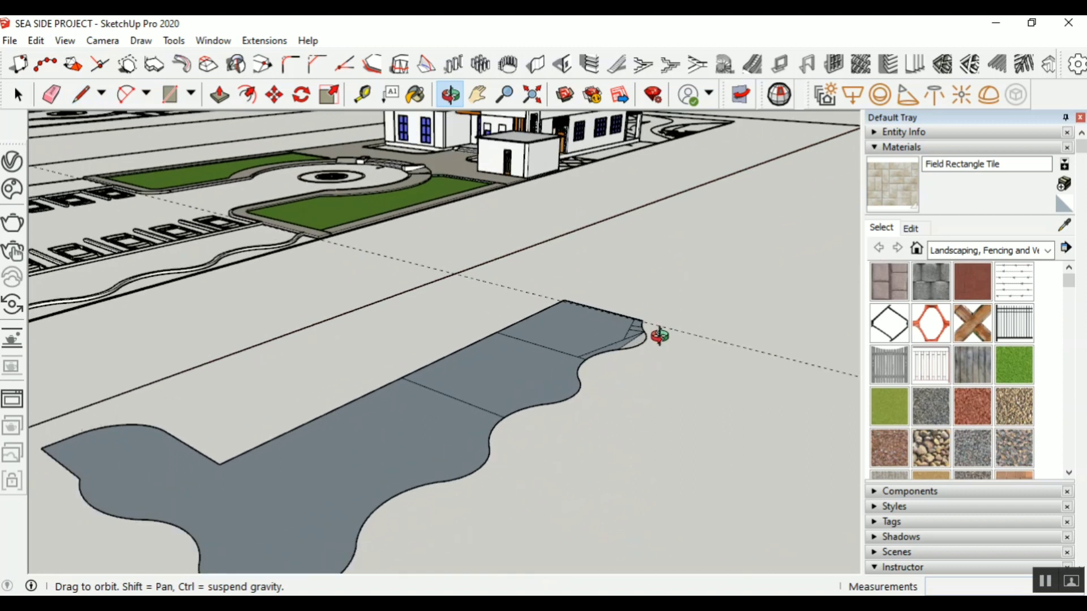
{"action": "left_click", "coordinate": [219, 95]}
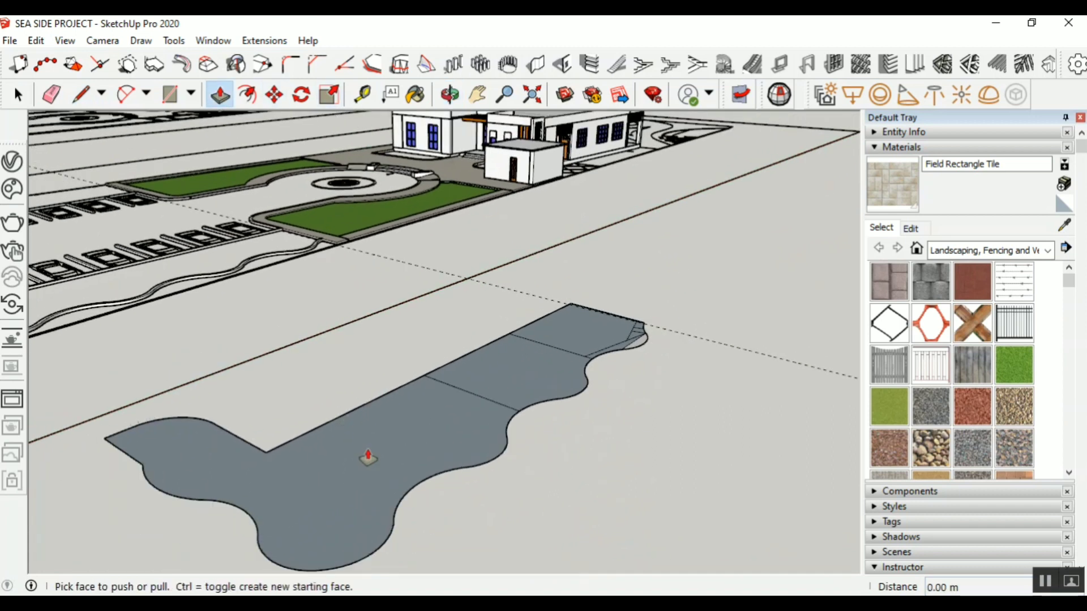
{"action": "left_click_drag", "start_coordinate": [368, 454], "coordinate": [330, 397]}
{"action": "left_click_drag", "start_coordinate": [532, 371], "coordinate": [453, 335]}
Extrude the upper section, the slanted strip and the bulge face 2.38 m to match the raised planter top
{"action": "scroll", "coordinate": [623, 317], "scroll_direction": "up", "scroll_amount": 3}
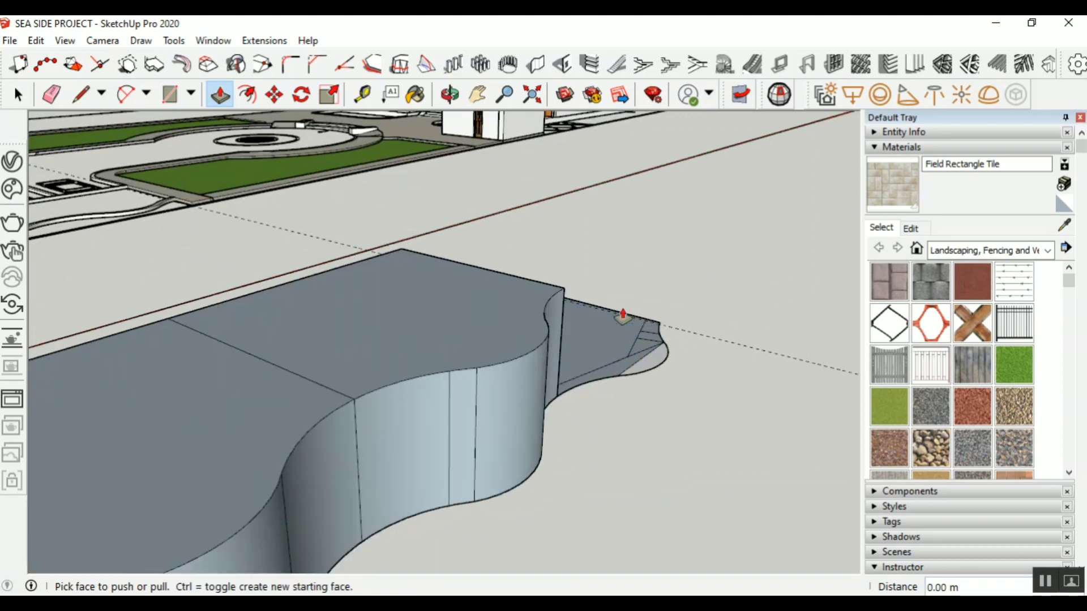
{"action": "scroll", "coordinate": [622, 317], "scroll_direction": "up", "scroll_amount": 2}
{"action": "left_click_drag", "start_coordinate": [585, 357], "coordinate": [500, 279]}
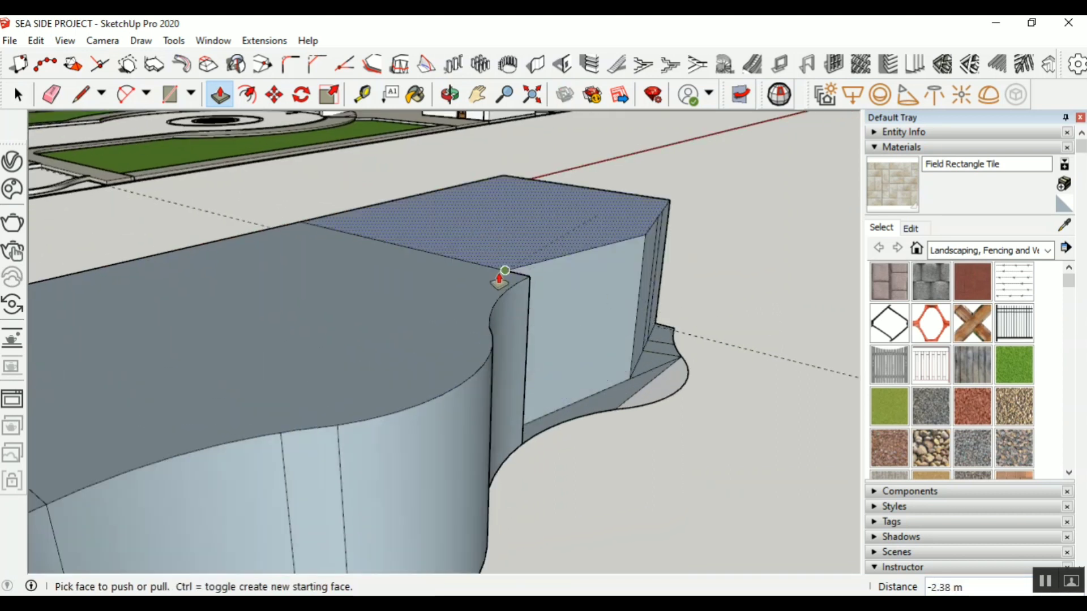
{"action": "left_click_drag", "start_coordinate": [607, 399], "coordinate": [529, 282]}
{"action": "left_click_drag", "start_coordinate": [654, 390], "coordinate": [633, 256]}
Extrude the small face at the planter's outer end corner 2.38 m to the level of the raised top
{"action": "scroll", "coordinate": [558, 196], "scroll_direction": "down", "scroll_amount": 3}
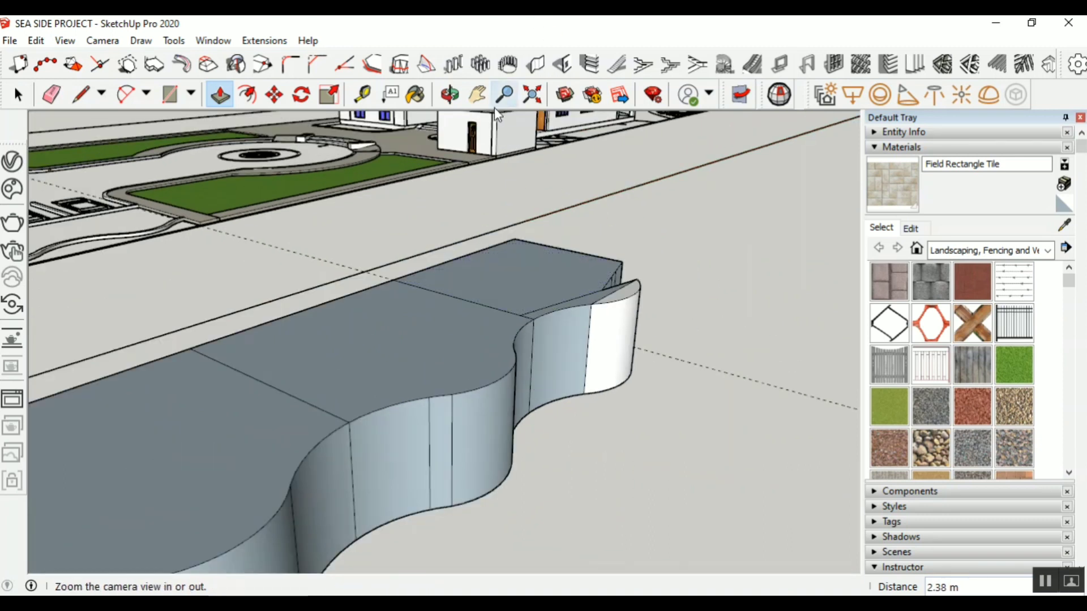
{"action": "left_click", "coordinate": [450, 95]}
{"action": "left_click_drag", "start_coordinate": [639, 330], "coordinate": [561, 459]}
{"action": "left_click", "coordinate": [220, 95]}
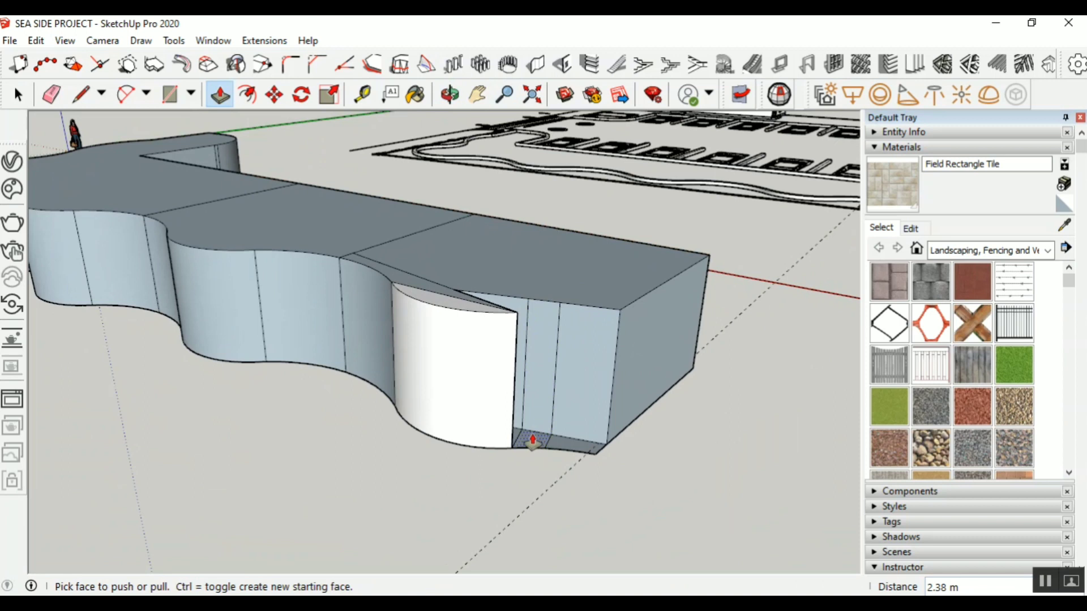
{"action": "left_click_drag", "start_coordinate": [579, 451], "coordinate": [611, 315]}
Extrude the two remaining narrow faces between the bulge and the end piece 2.38 m, filling the gap
{"action": "scroll", "coordinate": [512, 441], "scroll_direction": "up", "scroll_amount": 4}
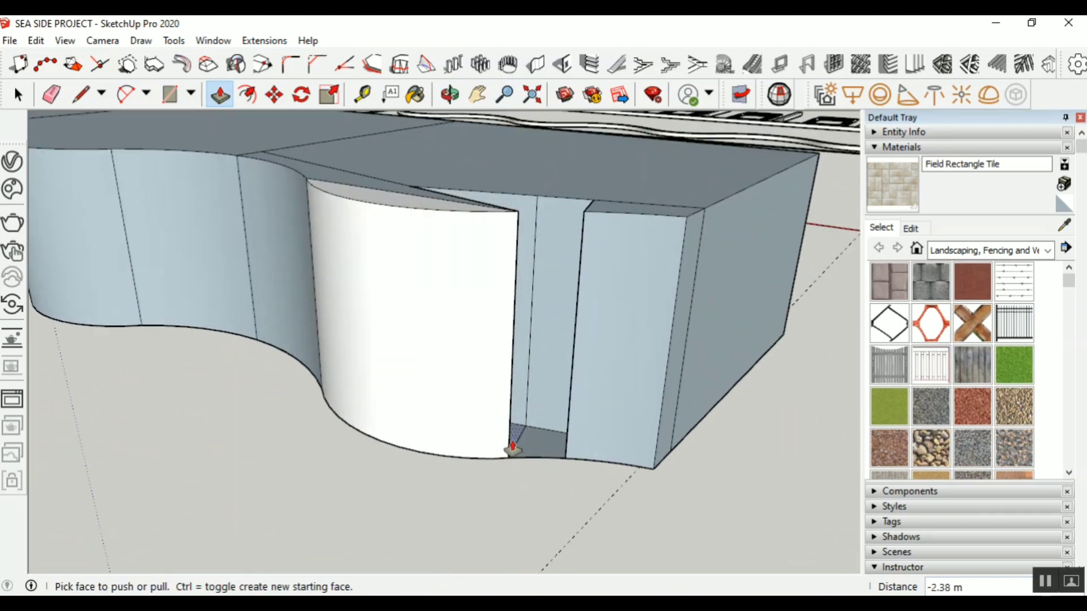
{"action": "left_click", "coordinate": [514, 436]}
{"action": "scroll", "coordinate": [509, 439], "scroll_direction": "down", "scroll_amount": 2}
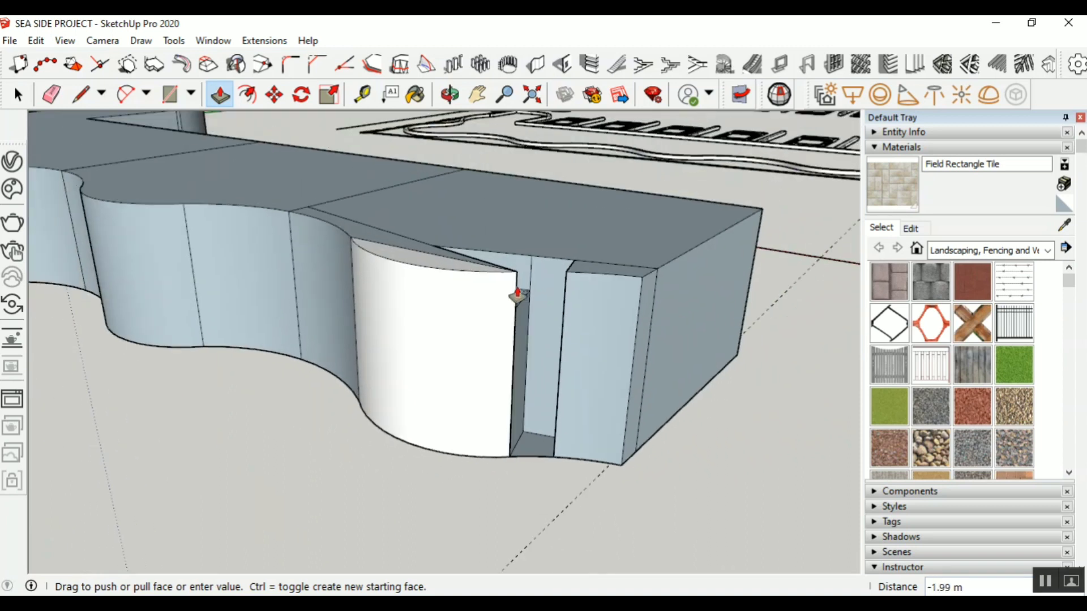
{"action": "left_click", "coordinate": [520, 265]}
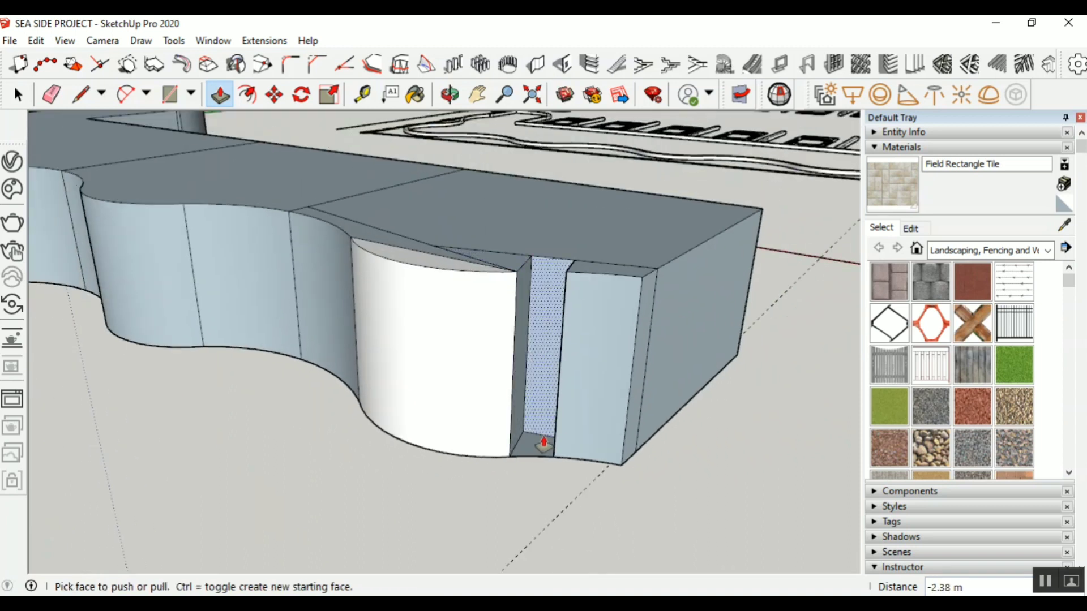
{"action": "left_click", "coordinate": [538, 450]}
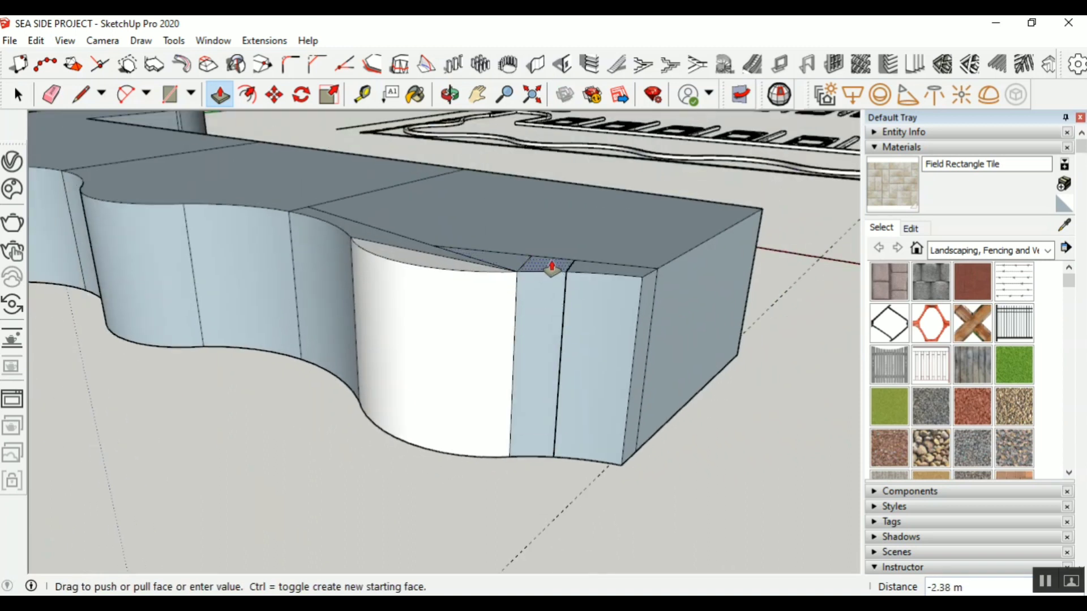
{"action": "left_click", "coordinate": [574, 288]}
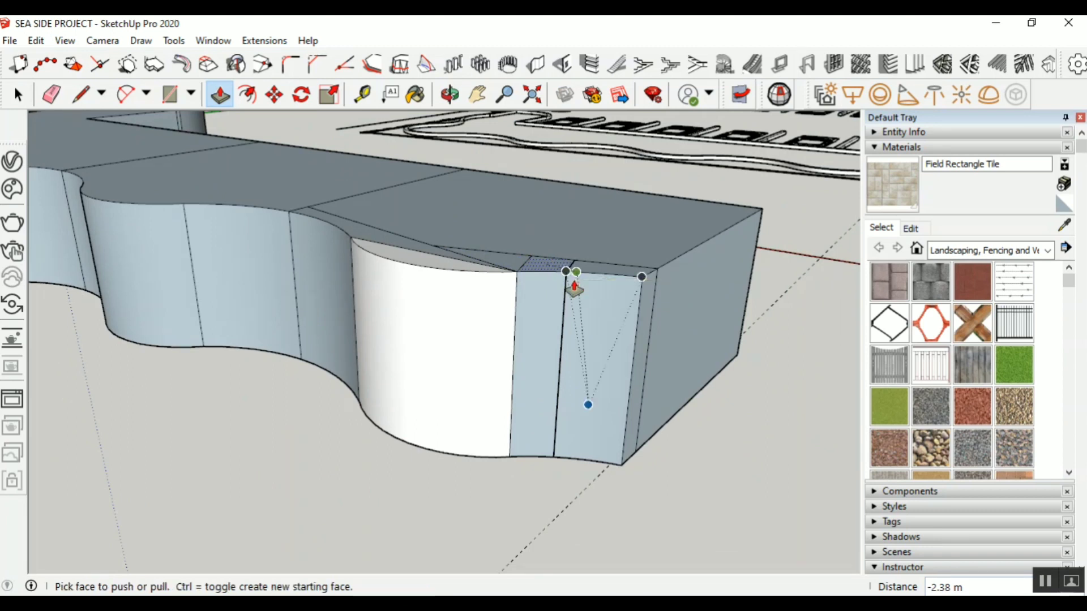
{"action": "scroll", "coordinate": [634, 453], "scroll_direction": "down", "scroll_amount": 6}
{"action": "scroll", "coordinate": [453, 383], "scroll_direction": "down", "scroll_amount": 3}
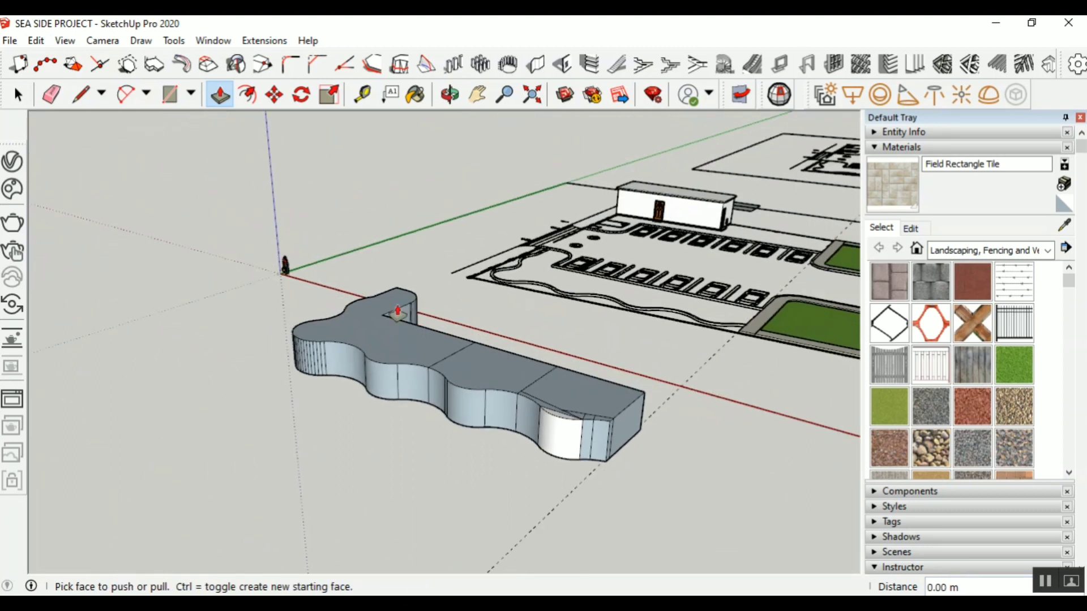
{"action": "left_click", "coordinate": [450, 95]}
{"action": "left_click_drag", "start_coordinate": [428, 308], "coordinate": [338, 364]}
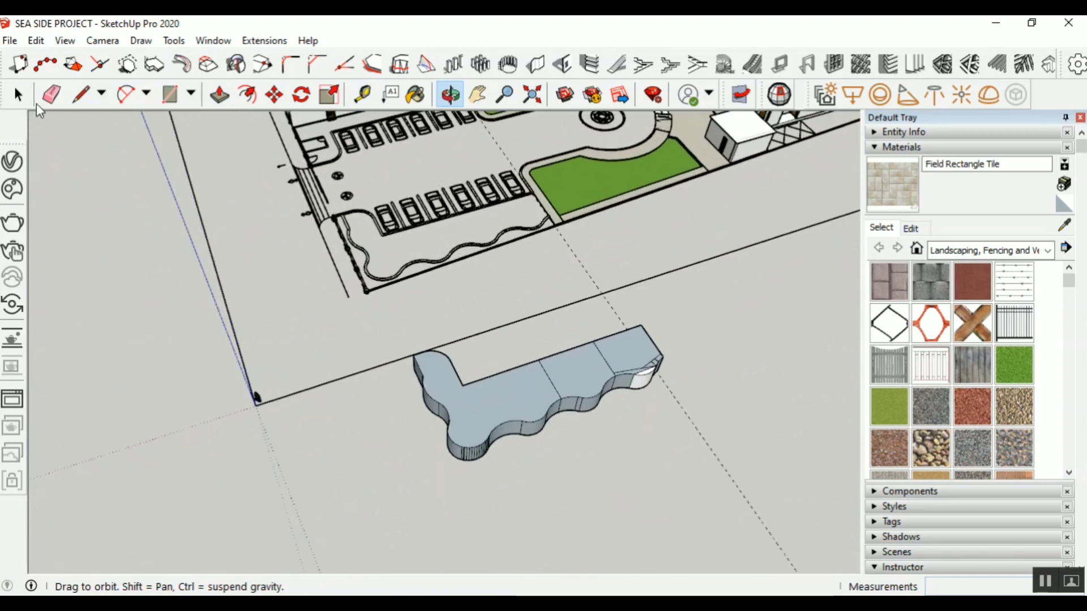
Delete the dividing lines that cross the planter block's top face
{"action": "left_click", "coordinate": [19, 95]}
{"action": "scroll", "coordinate": [579, 366], "scroll_direction": "up", "scroll_amount": 5}
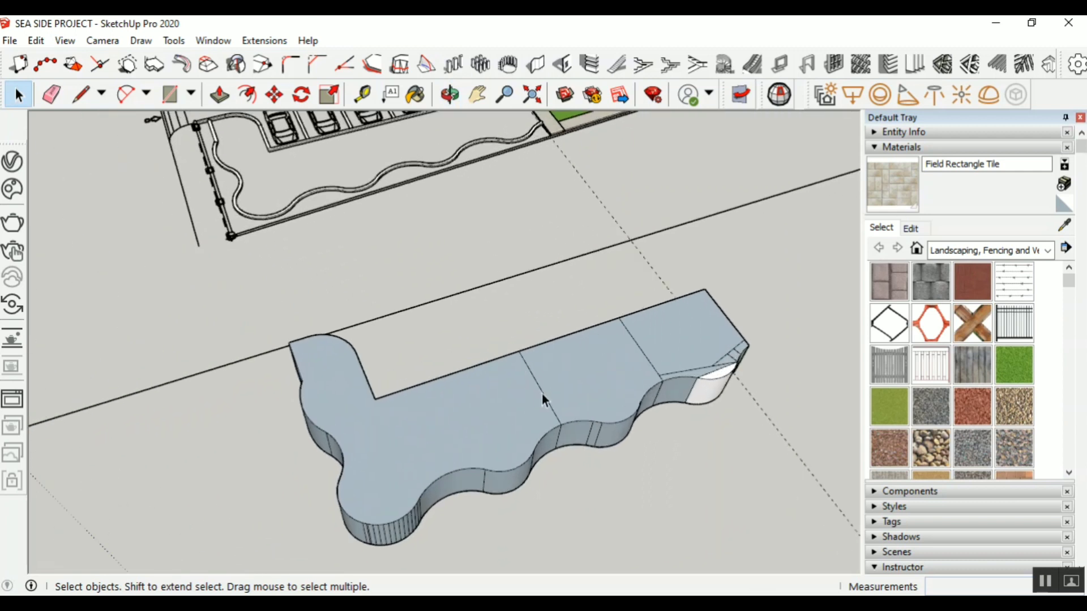
{"action": "key", "text": "Delete"}
{"action": "key", "text": "Delete"}
{"action": "scroll", "coordinate": [687, 366], "scroll_direction": "up", "scroll_amount": 2}
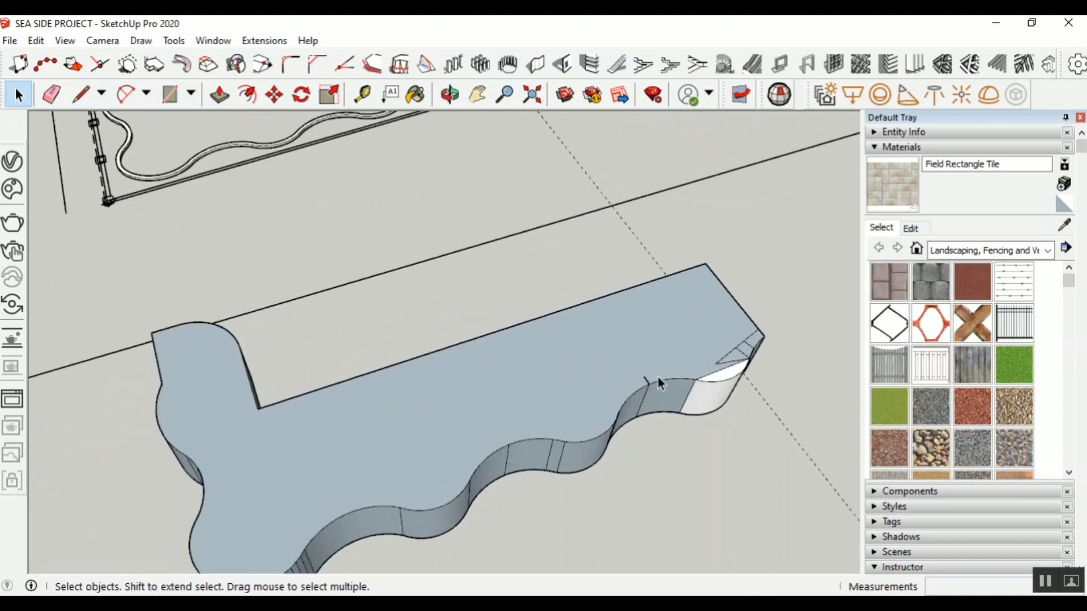
Try to delete an edge of the small faces at the planter's outer end corner, and undo the deletion
{"action": "left_click", "coordinate": [735, 364]}
{"action": "key", "text": "Delete"}
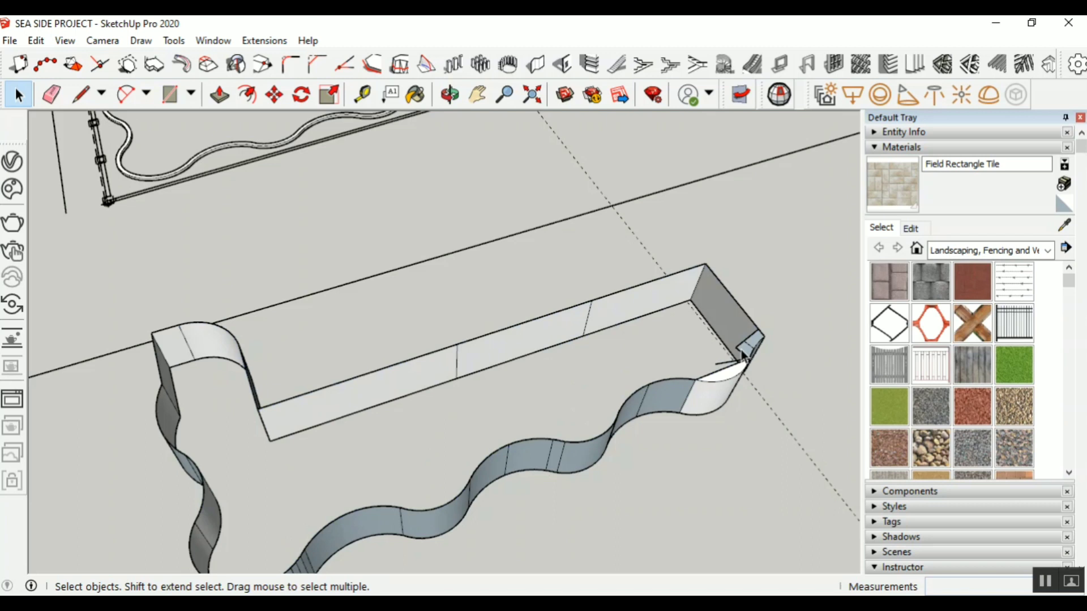
{"action": "key", "text": "ctrl+z"}
Delete the leftover short line on the top face near the planter's outer end corner
{"action": "scroll", "coordinate": [739, 356], "scroll_direction": "up", "scroll_amount": 2}
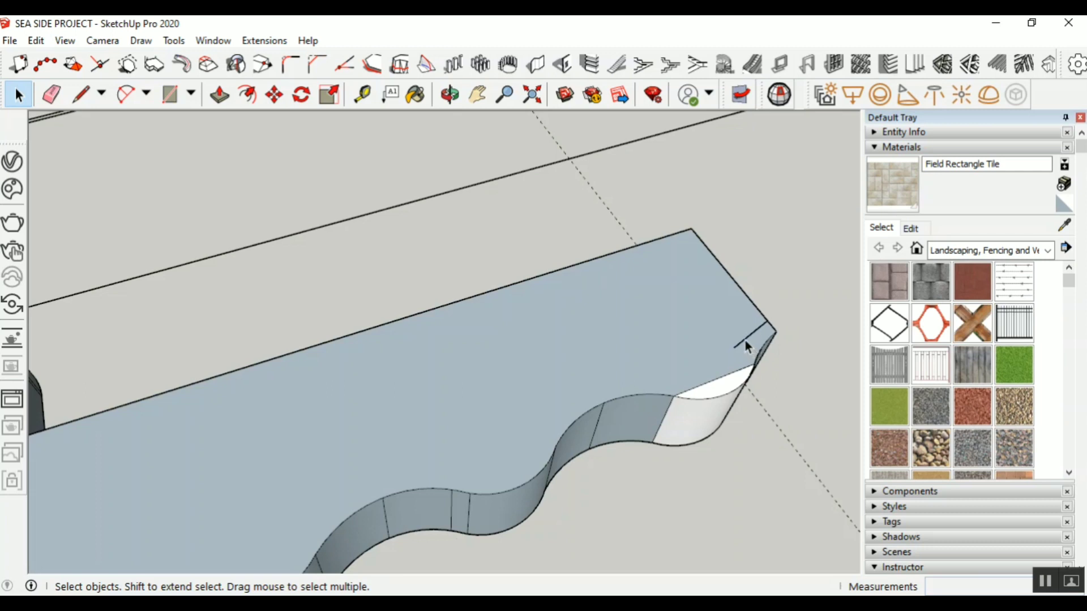
{"action": "left_click", "coordinate": [745, 341]}
{"action": "key", "text": "Delete"}
{"action": "scroll", "coordinate": [674, 431], "scroll_direction": "up", "scroll_amount": 1}
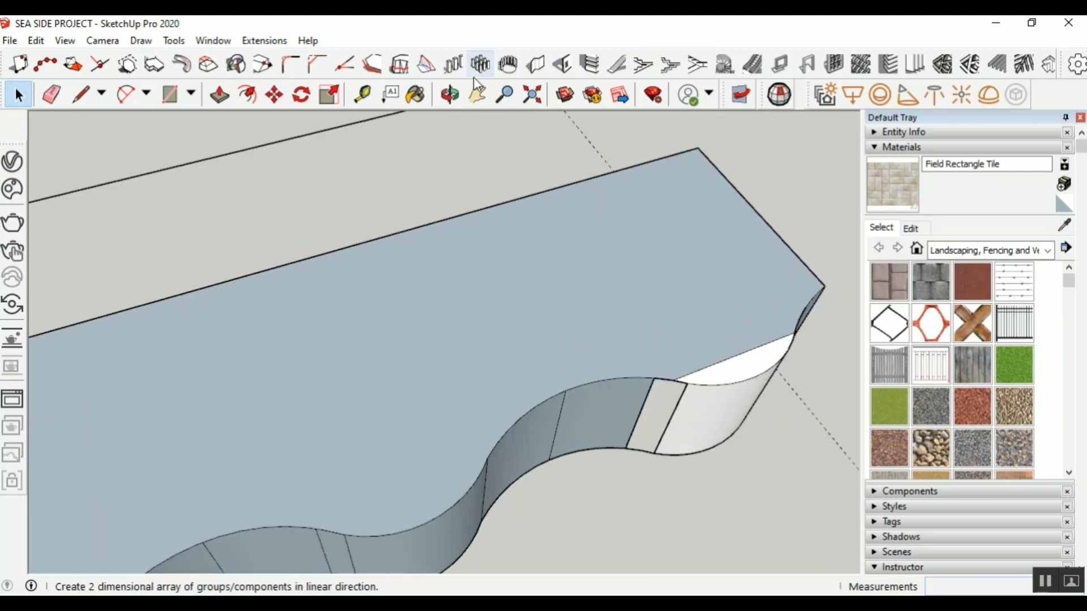
Try to delete the vertical seam on the wavy side near the outer end, and undo the deletion
{"action": "left_click", "coordinate": [451, 94]}
{"action": "left_click_drag", "start_coordinate": [623, 419], "coordinate": [667, 360]}
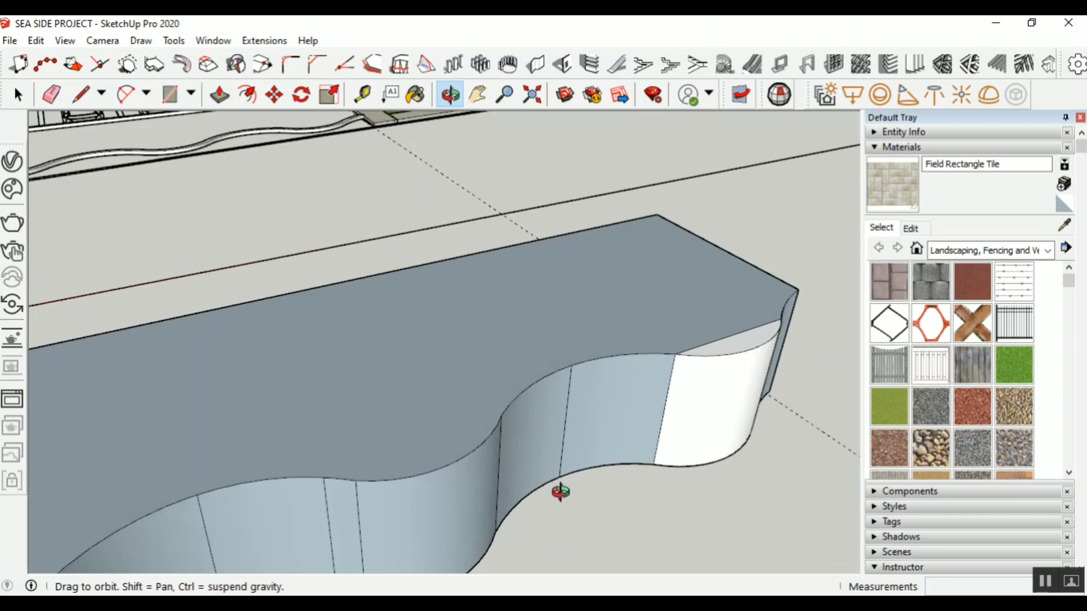
{"action": "key", "text": "space"}
{"action": "left_click", "coordinate": [566, 419]}
{"action": "key", "text": "Delete"}
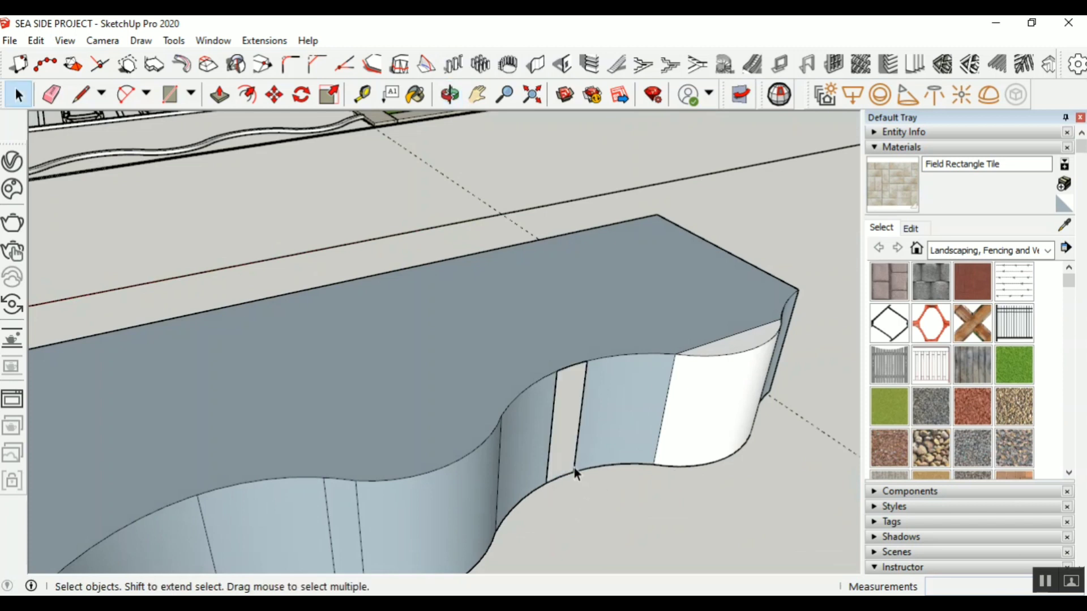
{"action": "key", "text": "ctrl+z"}
Examine the extruded planter block from several sides against the site plan
{"action": "scroll", "coordinate": [574, 468], "scroll_direction": "down", "scroll_amount": 8}
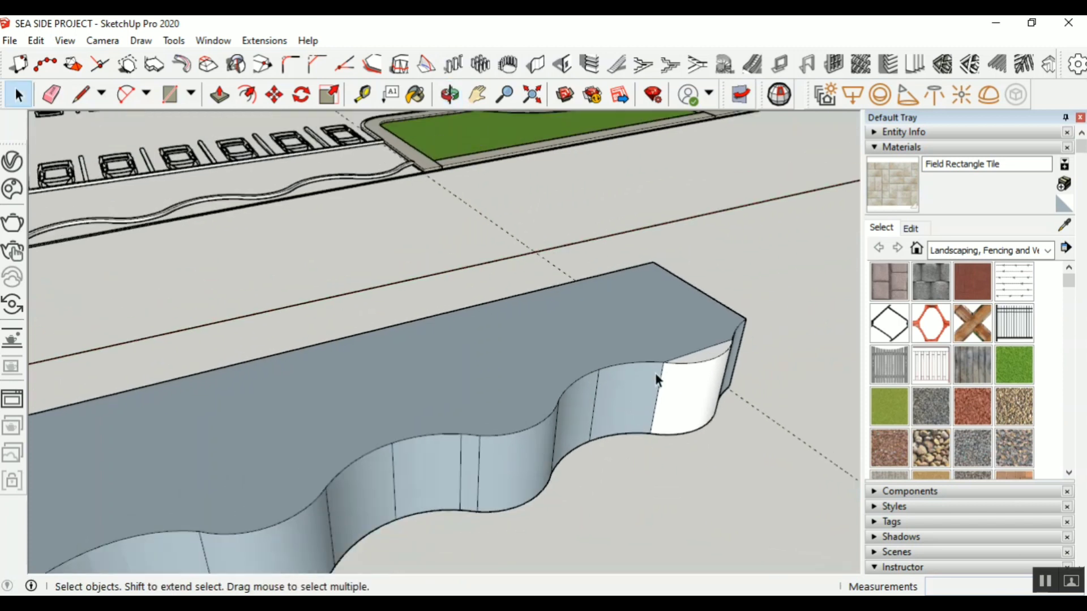
{"action": "left_click", "coordinate": [442, 92]}
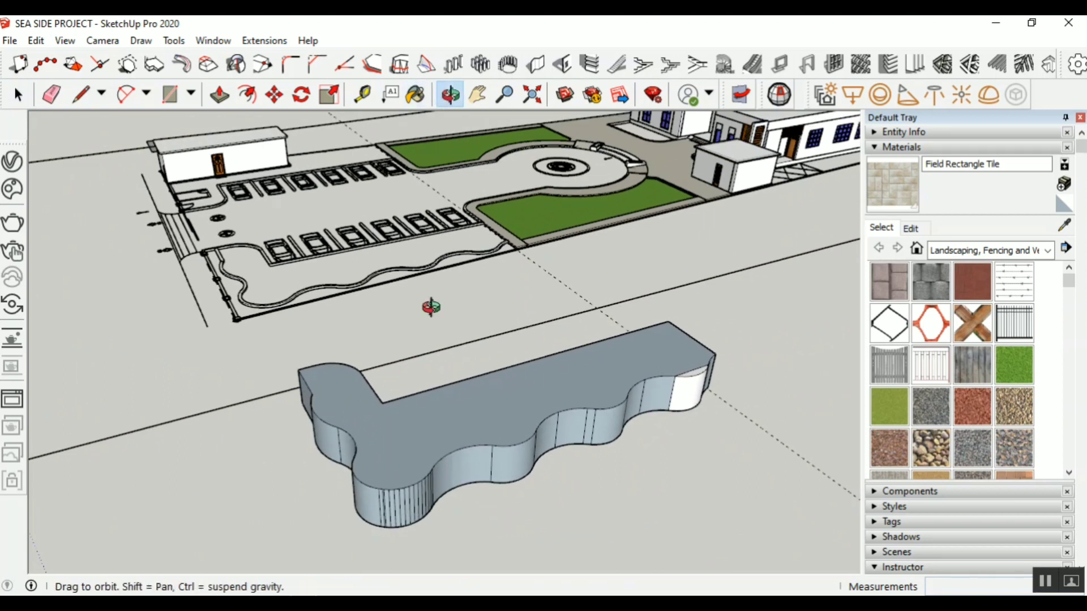
{"action": "left_click_drag", "start_coordinate": [458, 382], "coordinate": [691, 384]}
{"action": "scroll", "coordinate": [391, 374], "scroll_direction": "down", "scroll_amount": 3}
{"action": "scroll", "coordinate": [747, 402], "scroll_direction": "up", "scroll_amount": 5}
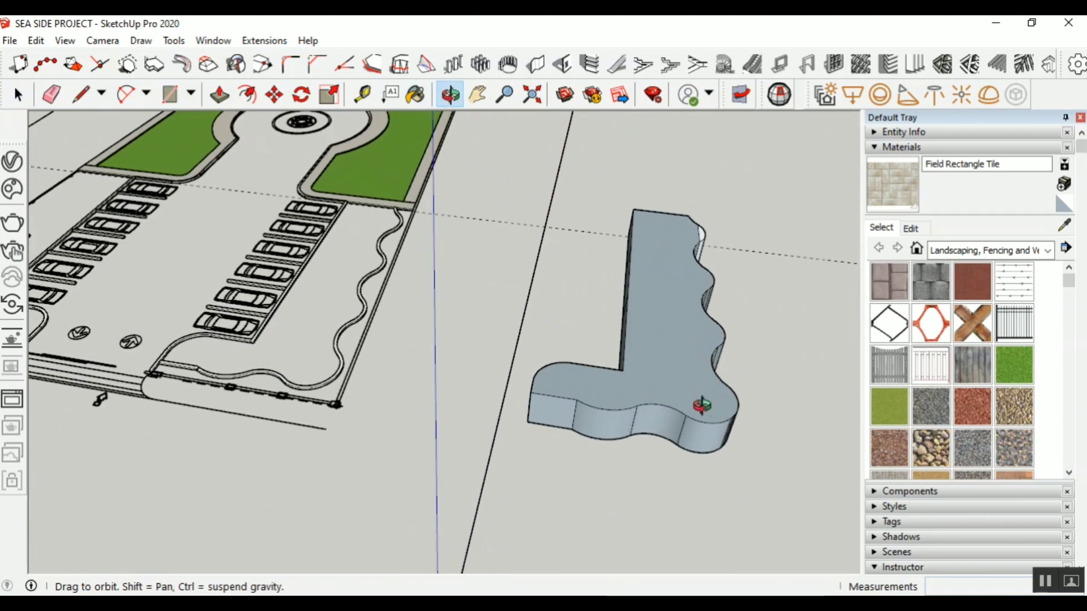
{"action": "left_click_drag", "start_coordinate": [702, 406], "coordinate": [495, 322]}
{"action": "scroll", "coordinate": [495, 323], "scroll_direction": "up", "scroll_amount": 2}
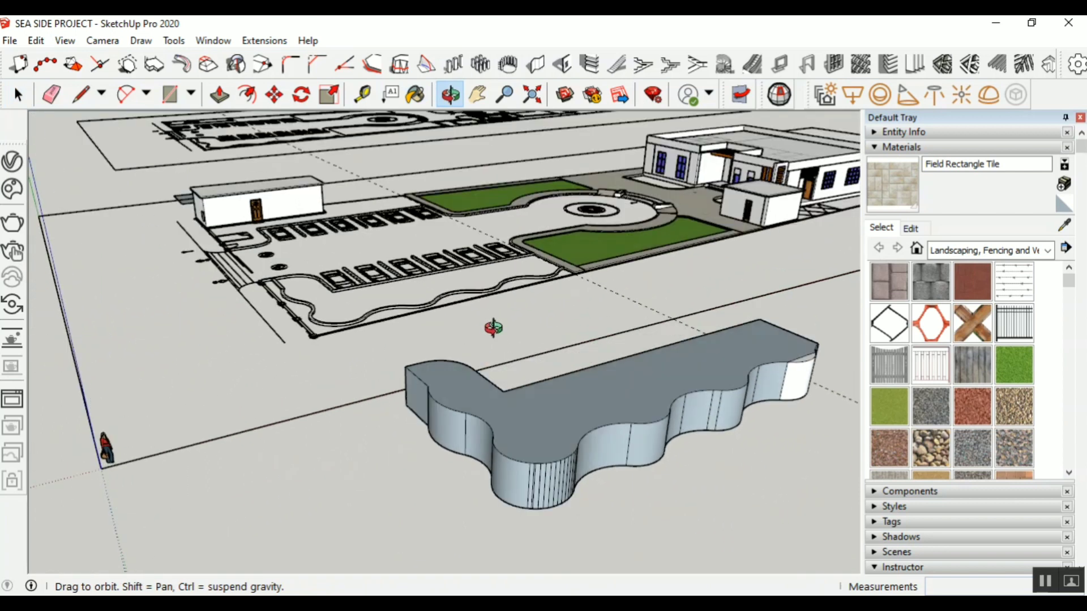
{"action": "left_click_drag", "start_coordinate": [794, 402], "coordinate": [650, 424]}
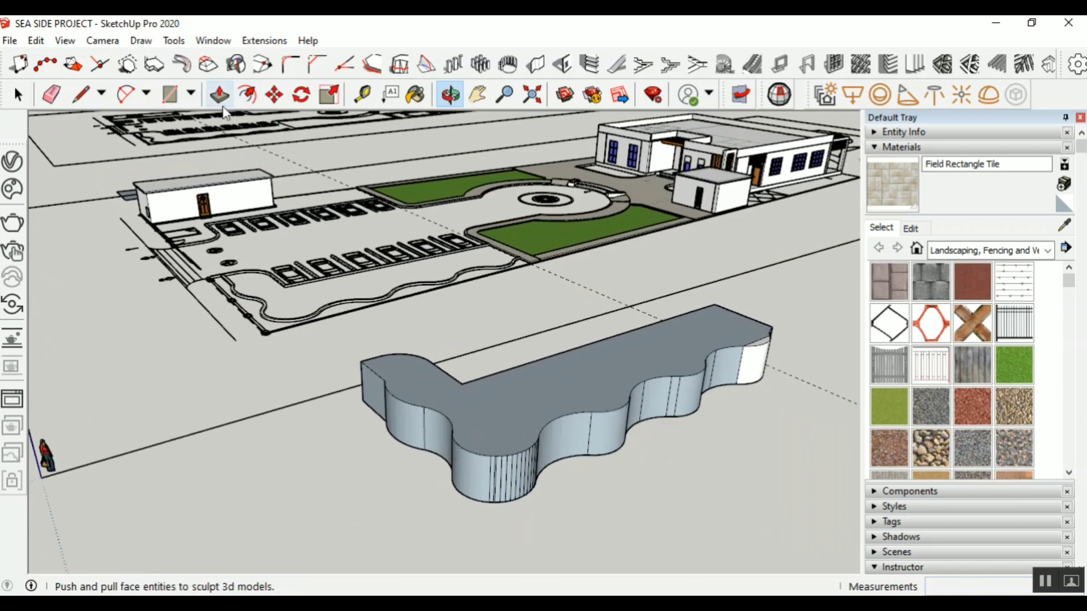
Measure the planter block's height along the vertical edge of its short end with the Tape Measure
{"action": "scroll", "coordinate": [411, 442], "scroll_direction": "up", "scroll_amount": 4}
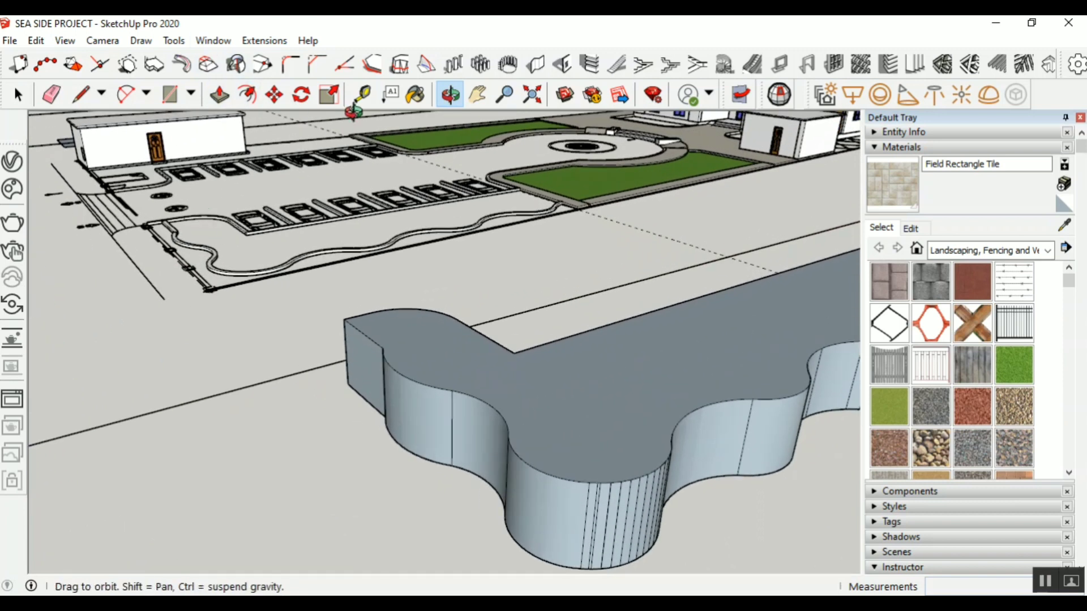
{"action": "left_click", "coordinate": [362, 94]}
{"action": "left_click", "coordinate": [344, 320]}
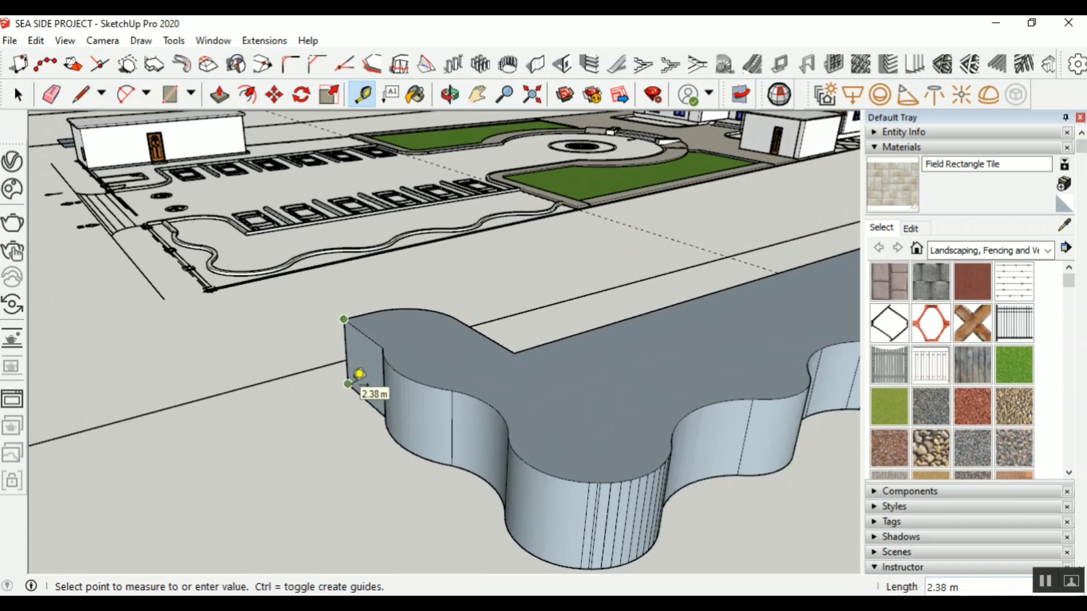
{"action": "left_click", "coordinate": [359, 373]}
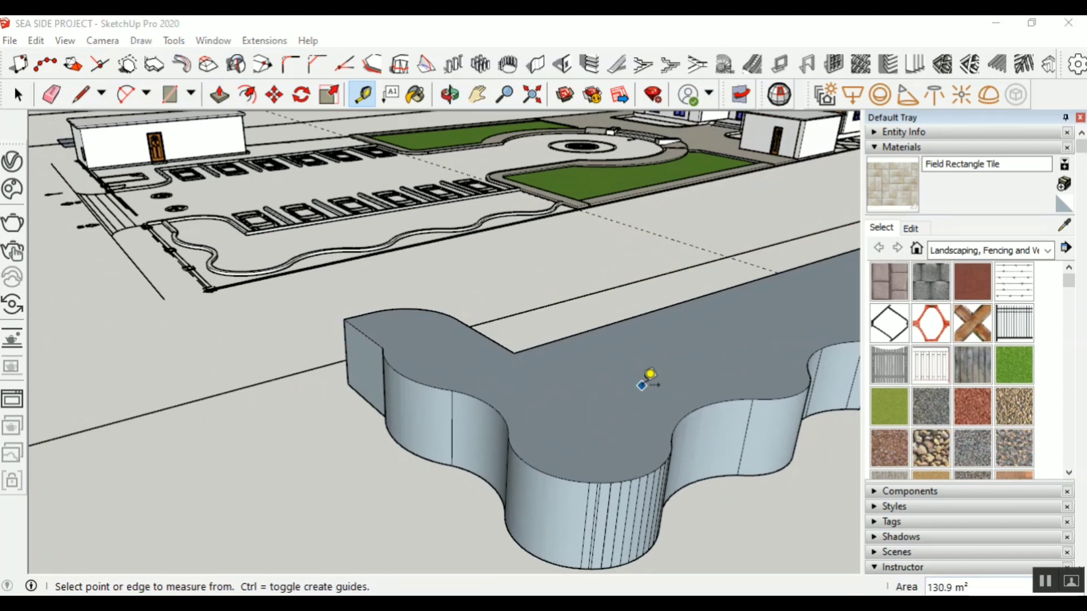
Switch to Calculator, compute 28 - 15, and close it
{"action": "key", "text": "XF86Calculator"}
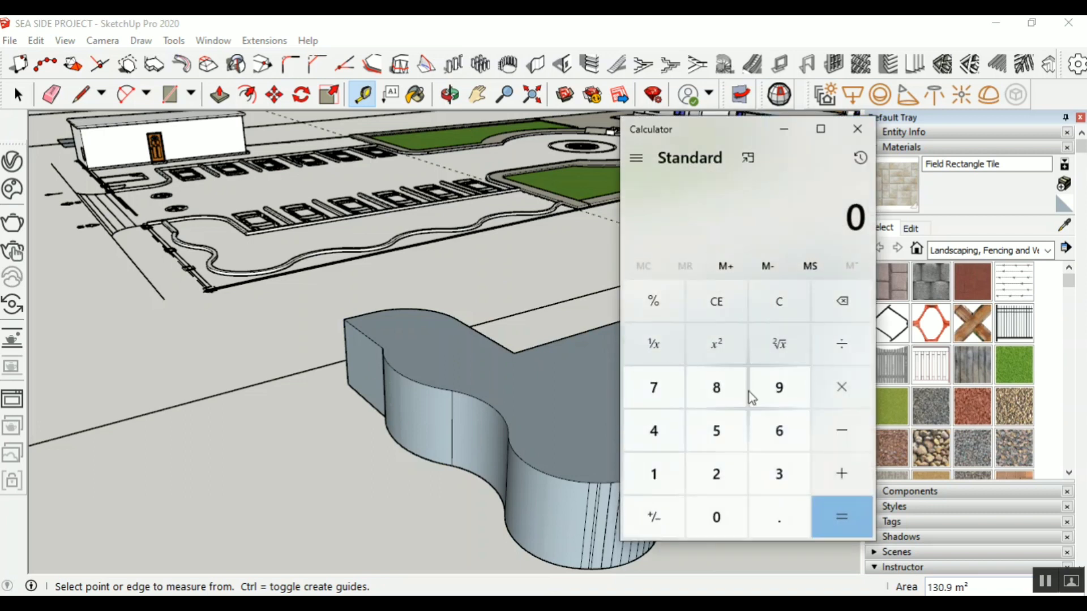
{"action": "type", "text": "28-15"}
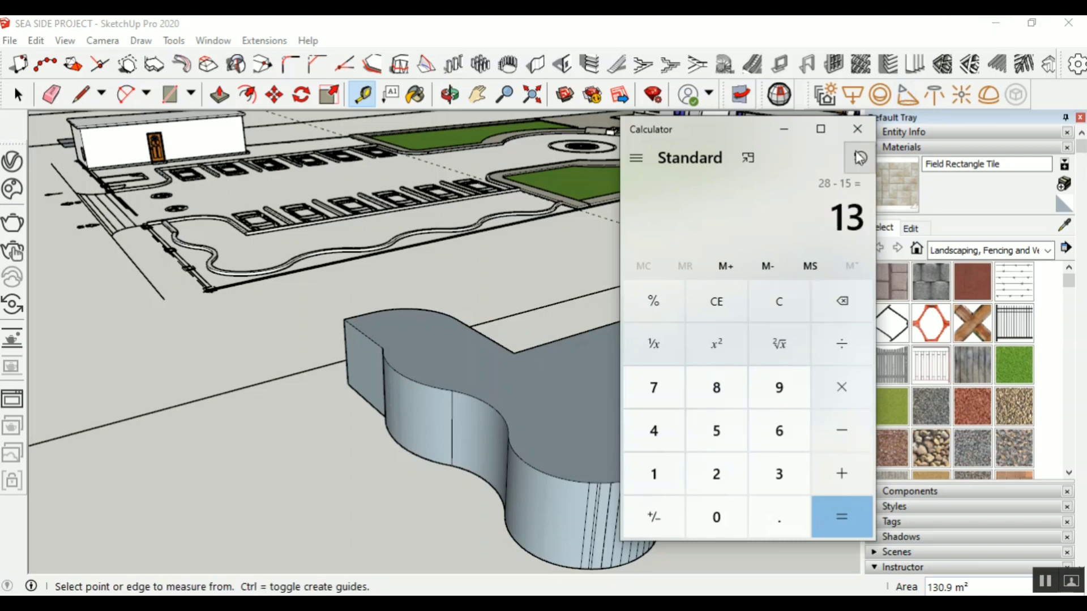
{"action": "left_click", "coordinate": [857, 129]}
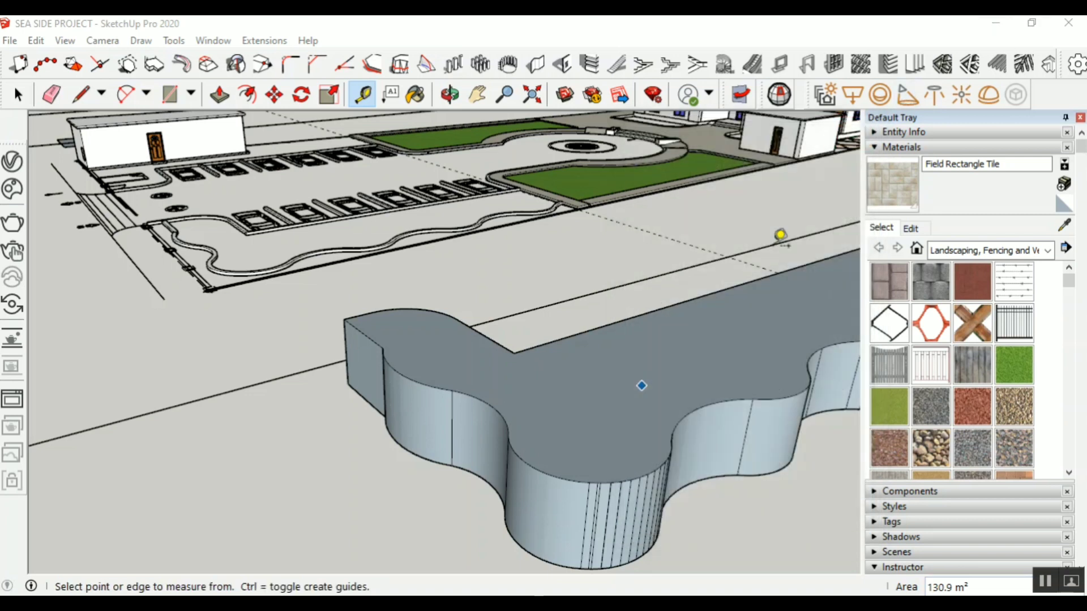
Try to change the block's height by pushing or pulling its top face, and cancel the operation
{"action": "left_click", "coordinate": [220, 95]}
{"action": "left_click_drag", "start_coordinate": [561, 371], "coordinate": [560, 419]}
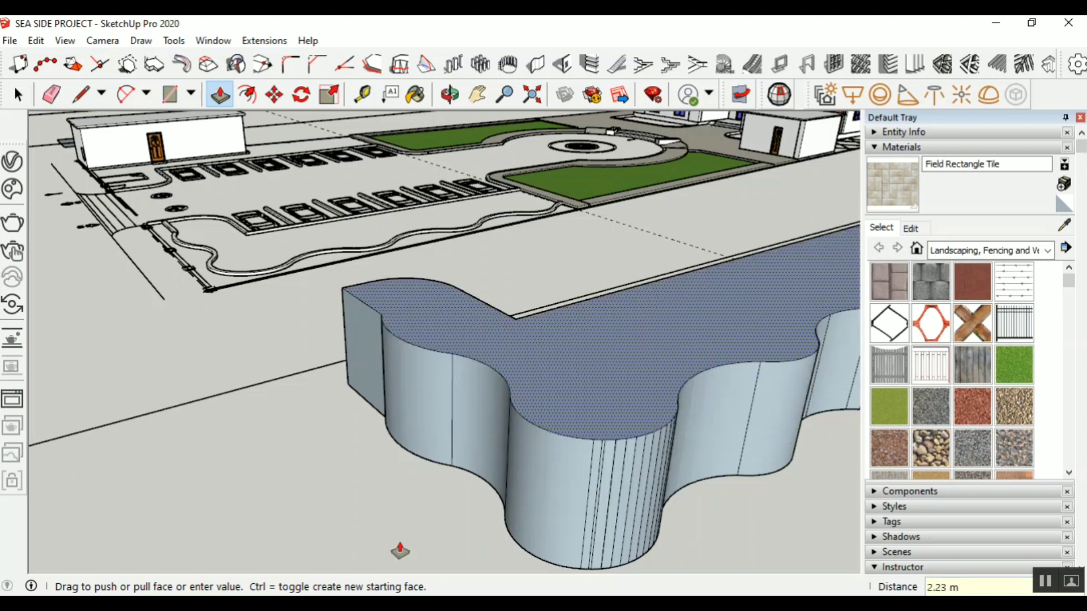
{"action": "key", "text": "Escape"}
Switch to Calculator, compute 2.38 - 0.15 for the push distance, and minimise it
{"action": "left_click", "coordinate": [509, 604]}
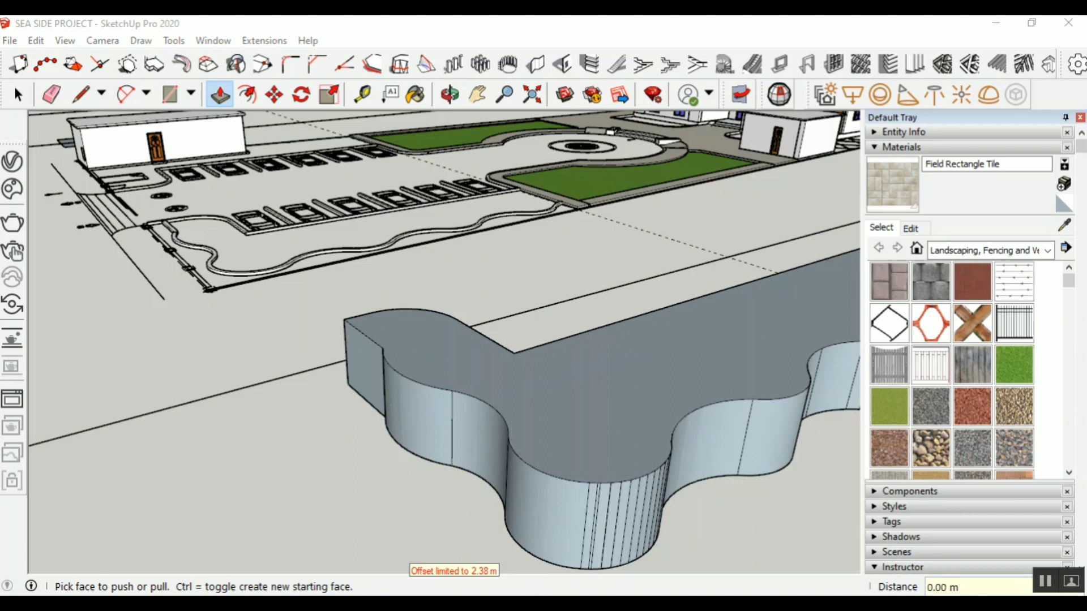
{"action": "type", "text": "2.38"}
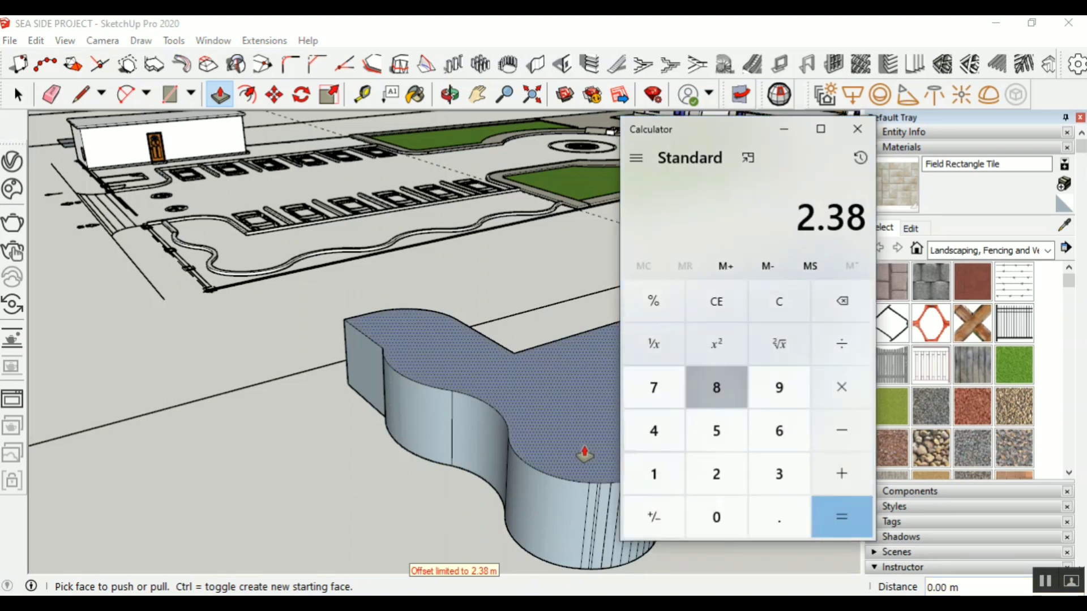
{"action": "key", "text": "minus"}
{"action": "type", "text": "0.15"}
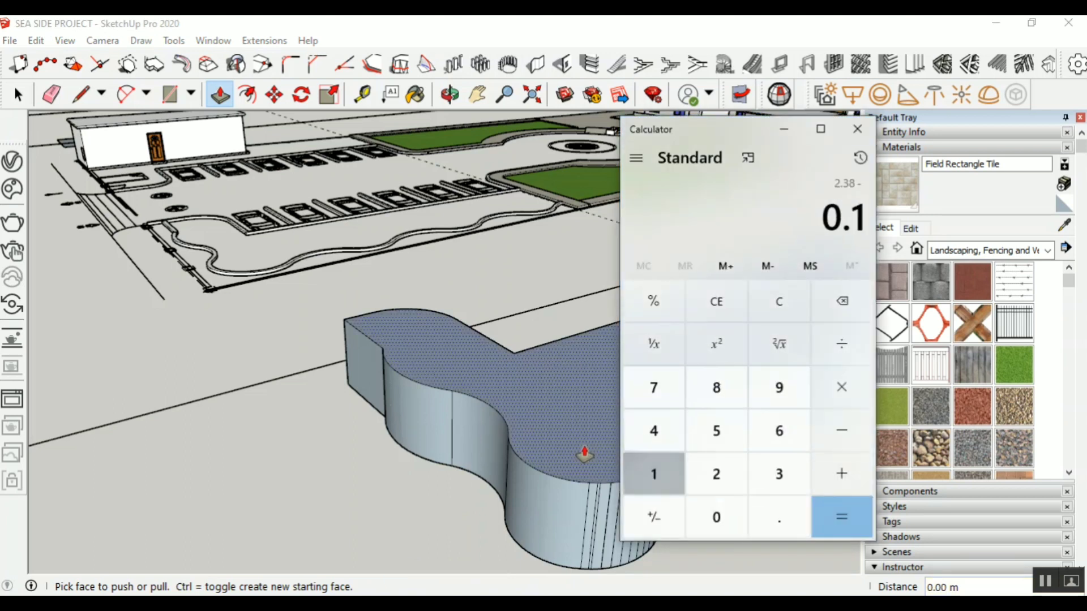
{"action": "key", "text": "Return"}
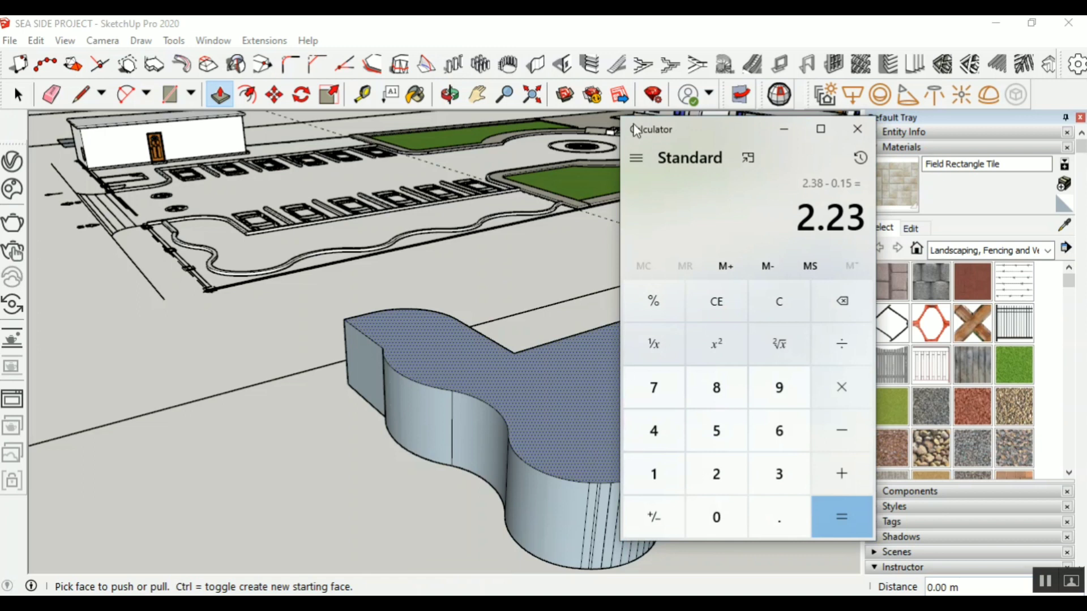
{"action": "left_click", "coordinate": [784, 129]}
Push the planter's main top face down 2.23 m and lower the curved piece at the outer end by the same distance
{"action": "left_click", "coordinate": [669, 371]}
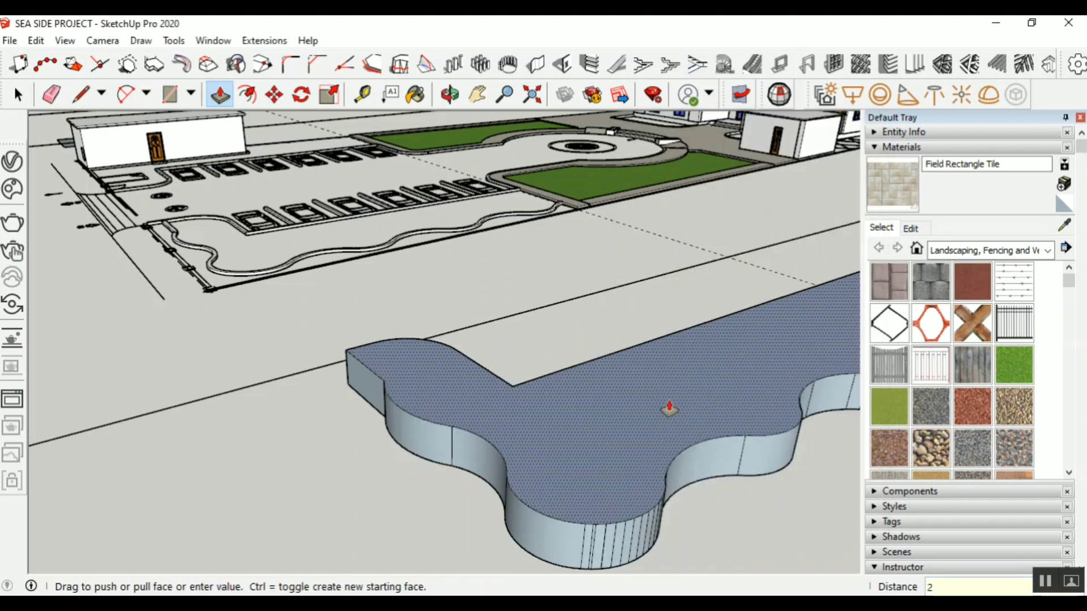
{"action": "key", "text": "Return"}
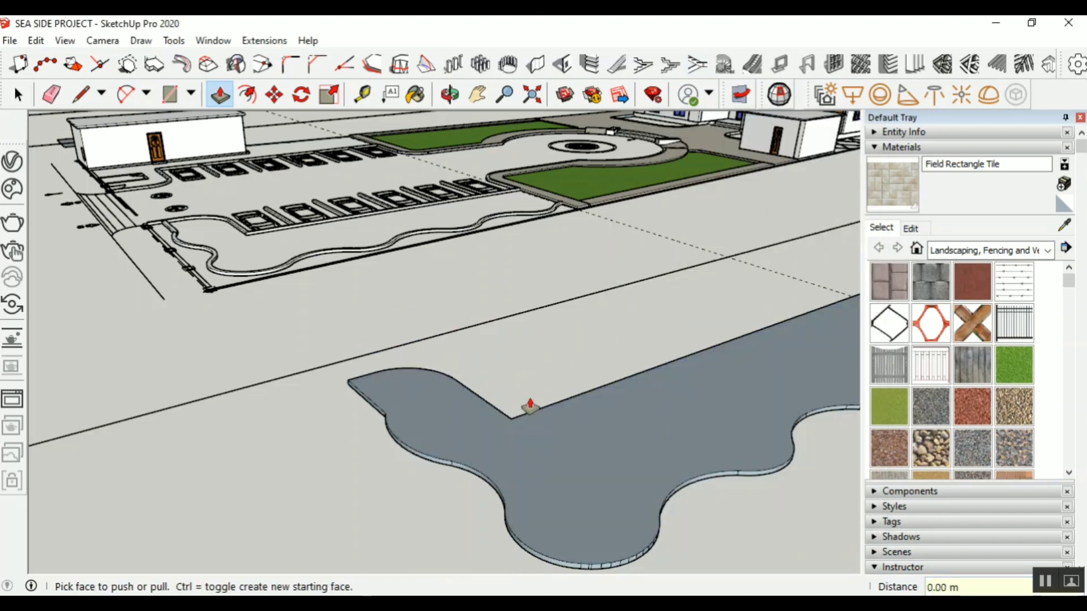
{"action": "middle_click_drag", "start_coordinate": [530, 408], "coordinate": [488, 406]}
{"action": "scroll", "coordinate": [746, 379], "scroll_direction": "up", "scroll_amount": 5}
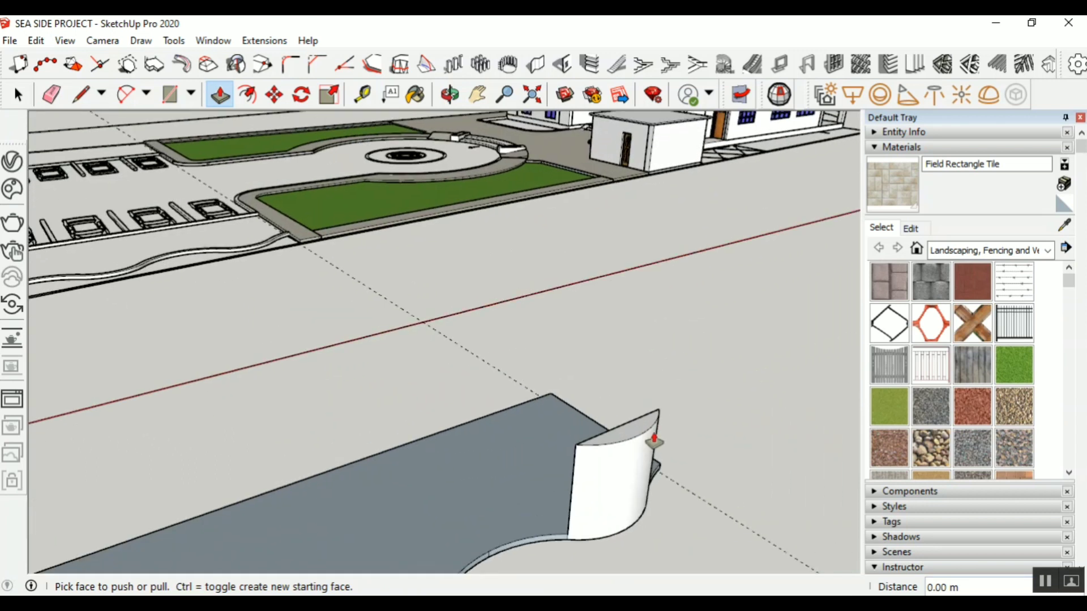
{"action": "left_click", "coordinate": [619, 436]}
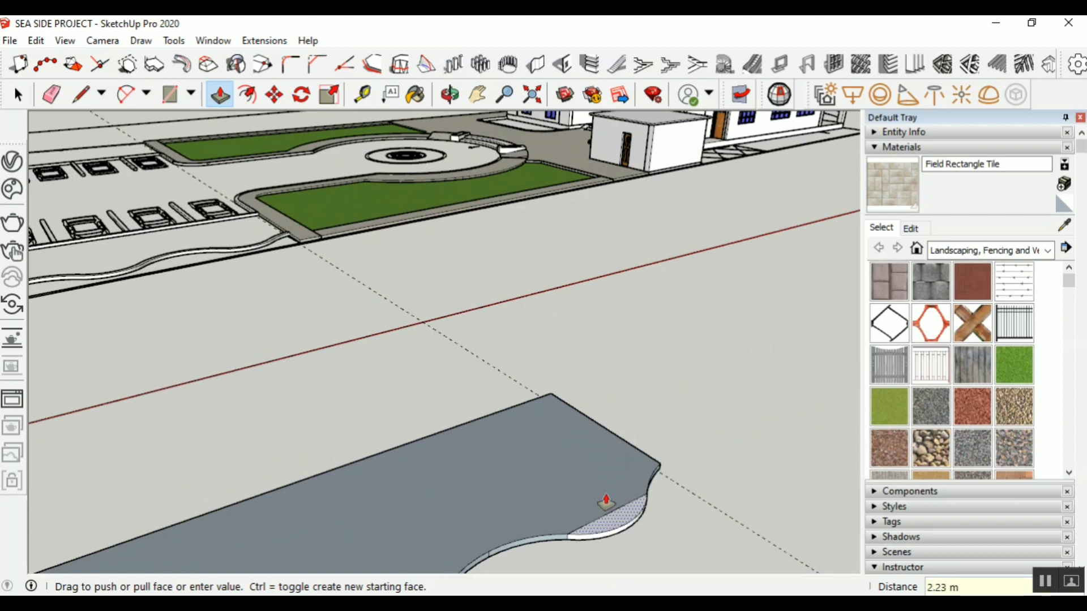
{"action": "left_click", "coordinate": [606, 501]}
Erase the line separating the small curved face from the planter slab's main top face
{"action": "left_click", "coordinate": [17, 95]}
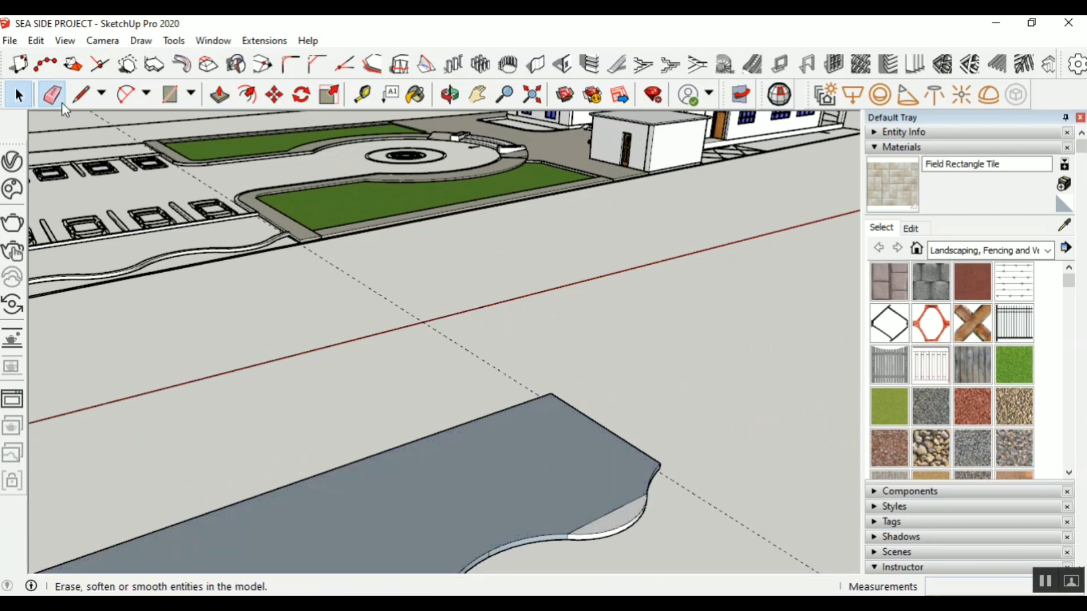
{"action": "left_click", "coordinate": [51, 94]}
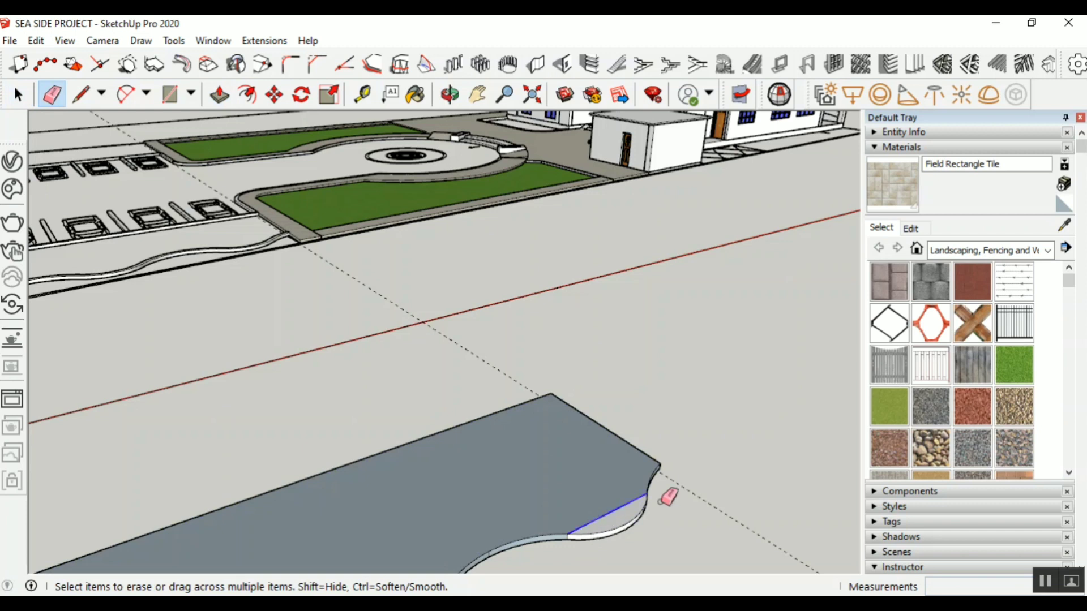
{"action": "scroll", "coordinate": [645, 531], "scroll_direction": "up", "scroll_amount": 1}
{"action": "scroll", "coordinate": [625, 418], "scroll_direction": "down", "scroll_amount": 1}
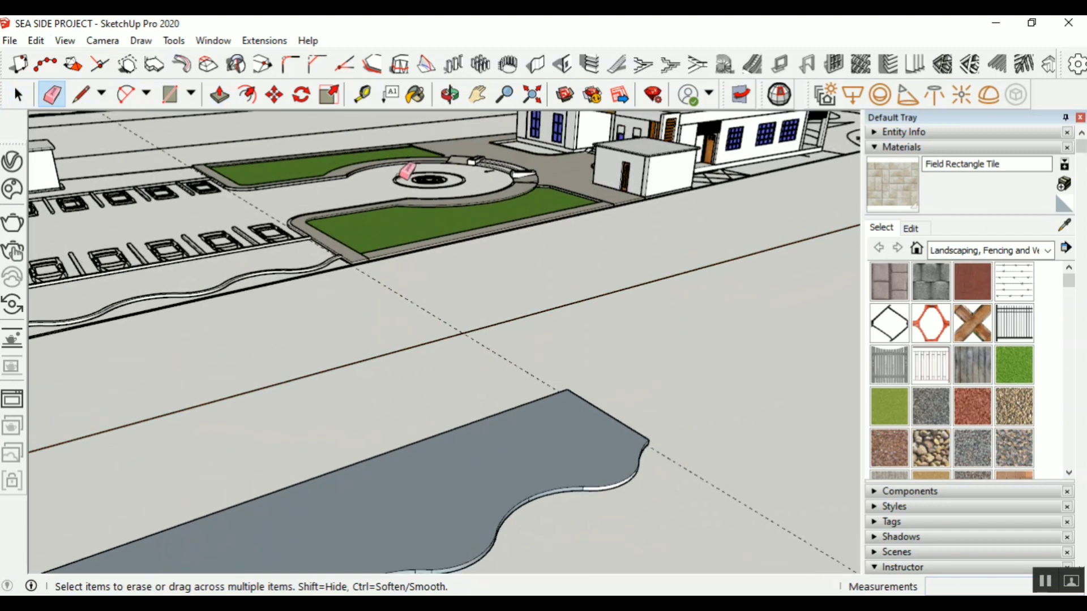
Select the whole planter slab and make it a group
{"action": "left_click", "coordinate": [450, 95]}
{"action": "left_click_drag", "start_coordinate": [679, 557], "coordinate": [583, 451]}
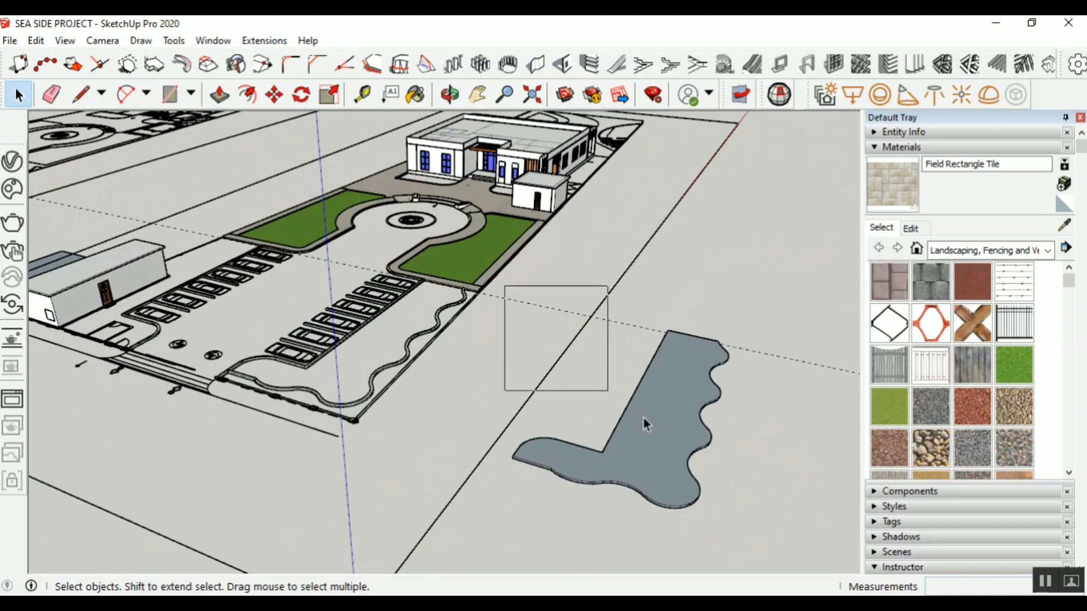
{"action": "left_click_drag", "start_coordinate": [772, 528], "coordinate": [772, 529]}
{"action": "right_click", "coordinate": [652, 402]}
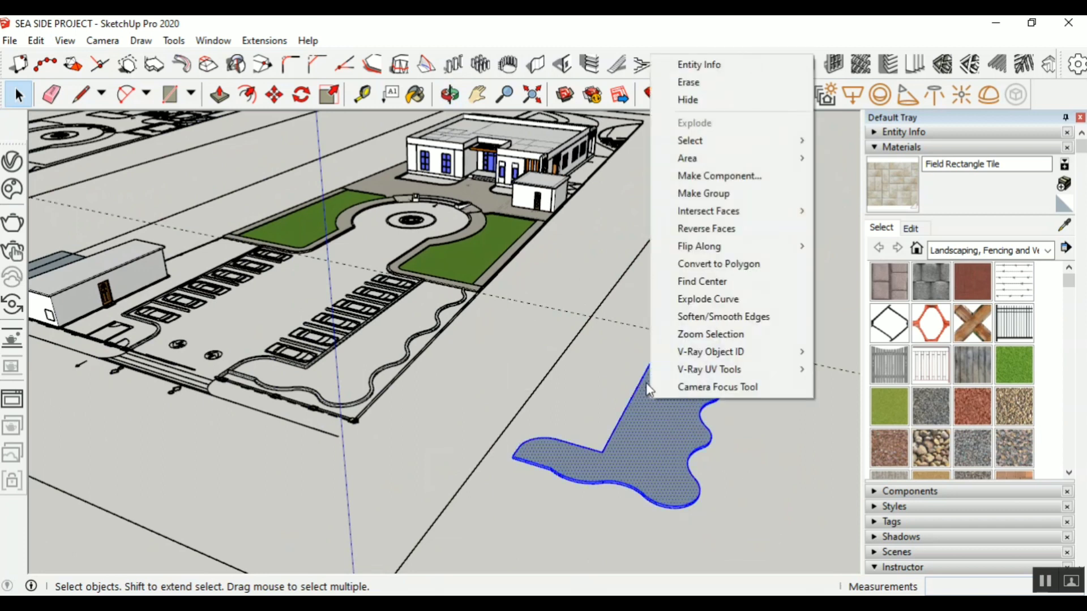
{"action": "left_click", "coordinate": [704, 194]}
{"action": "left_click", "coordinate": [755, 435]}
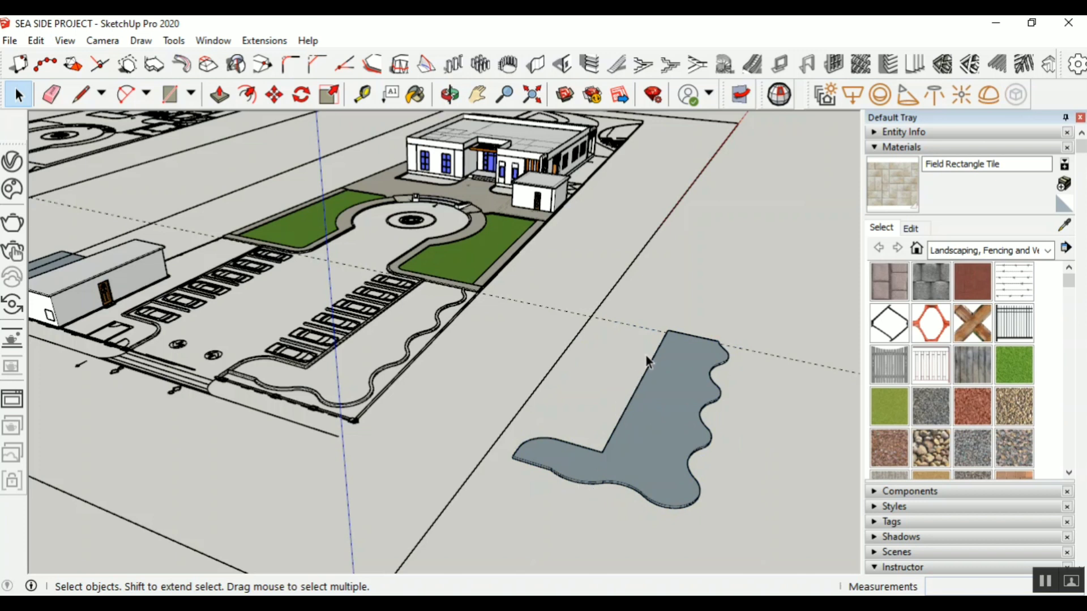
Move the planter slab group by its inner end corner onto the kerb corner where the parking bays meet the tiled lawn border
{"action": "left_click", "coordinate": [670, 351]}
{"action": "left_click", "coordinate": [450, 95]}
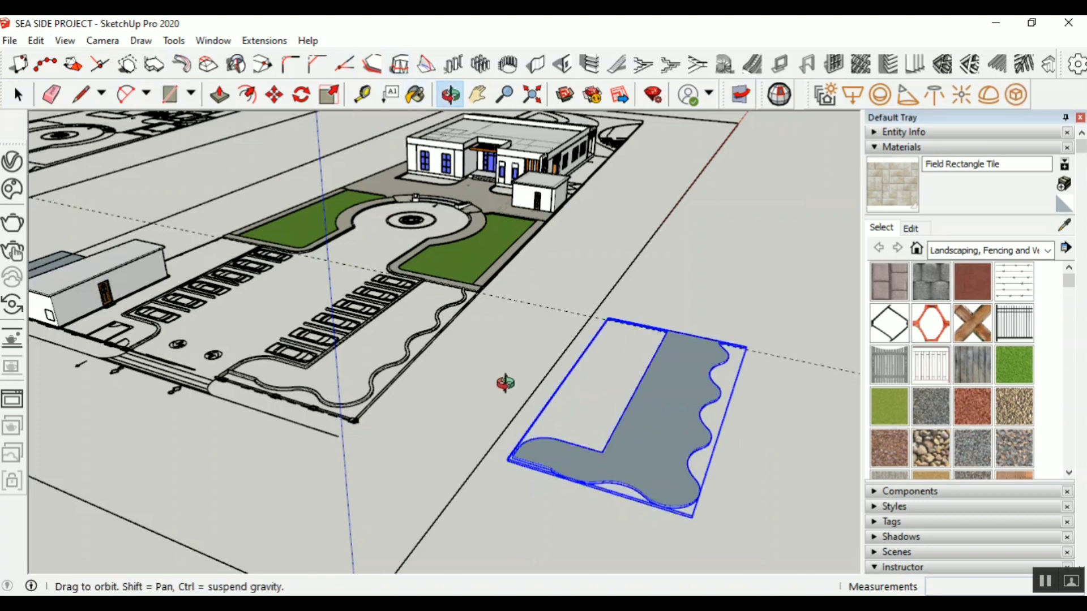
{"action": "left_click_drag", "start_coordinate": [502, 381], "coordinate": [664, 371]}
{"action": "scroll", "coordinate": [707, 363], "scroll_direction": "up", "scroll_amount": 10}
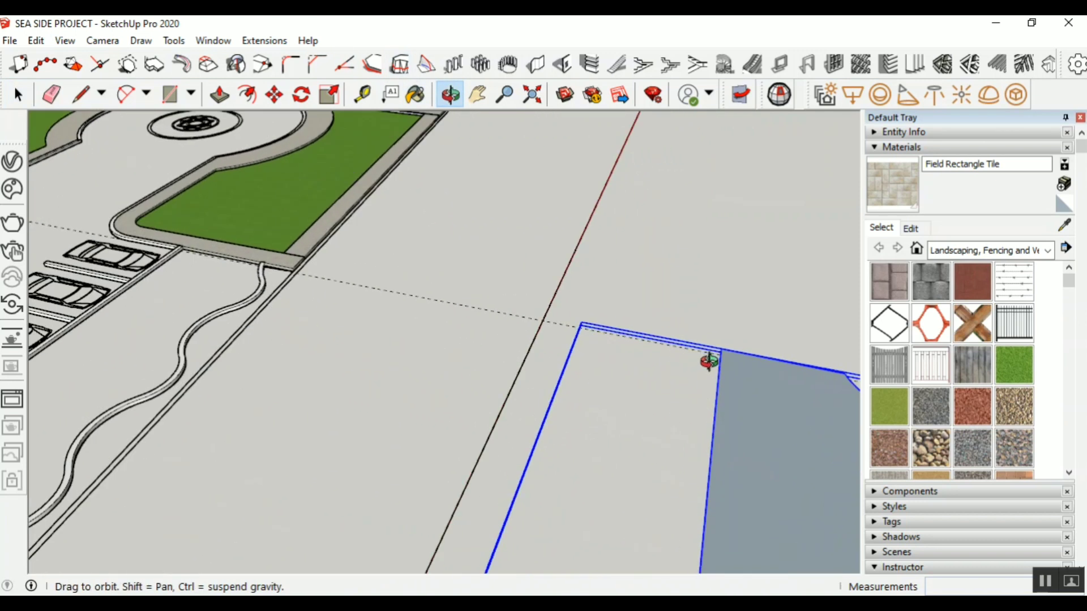
{"action": "scroll", "coordinate": [716, 343], "scroll_direction": "up", "scroll_amount": 3}
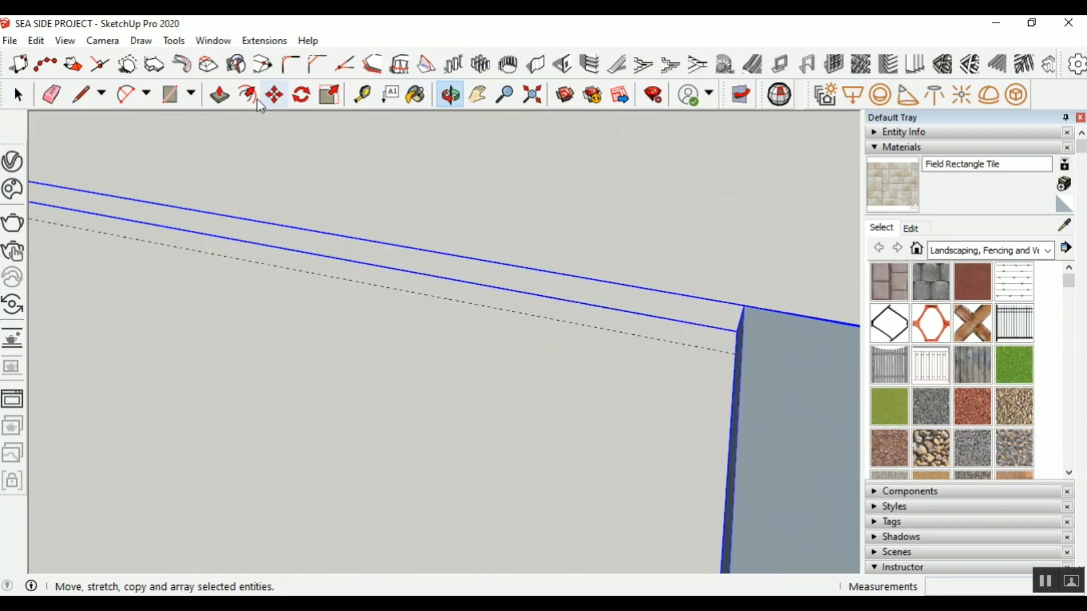
{"action": "left_click", "coordinate": [274, 94]}
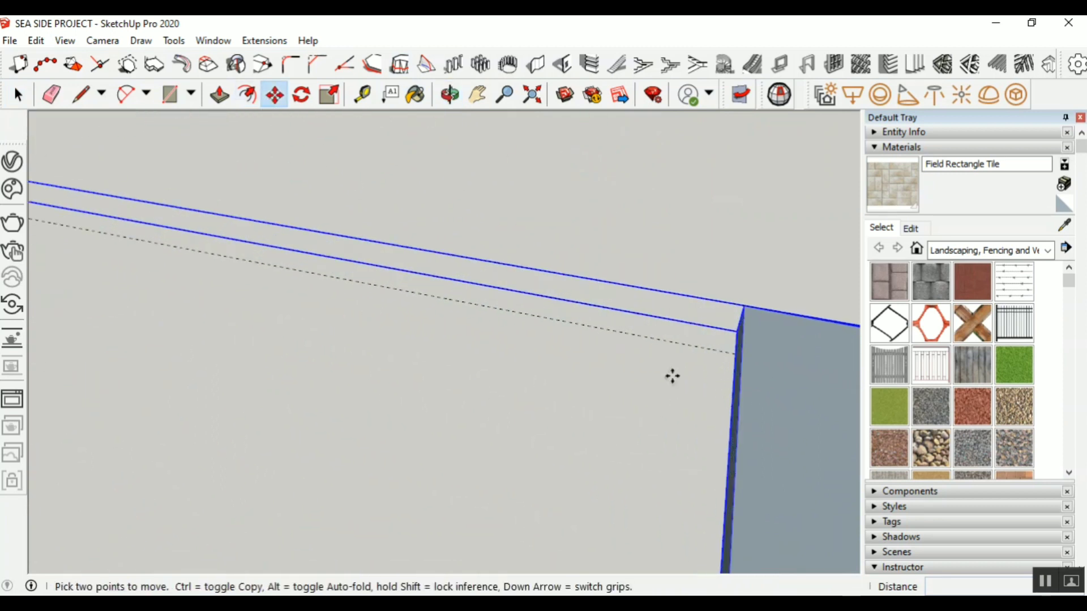
{"action": "left_click", "coordinate": [737, 331]}
{"action": "scroll", "coordinate": [735, 399], "scroll_direction": "down", "scroll_amount": 5}
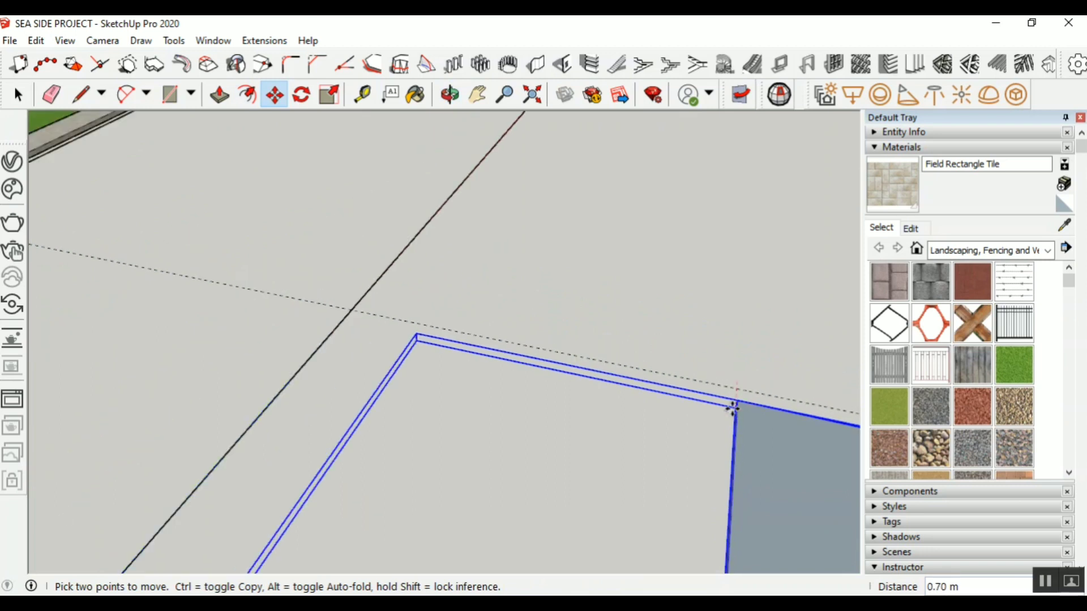
{"action": "scroll", "coordinate": [731, 409], "scroll_direction": "down", "scroll_amount": 1}
{"action": "scroll", "coordinate": [172, 304], "scroll_direction": "up", "scroll_amount": 5}
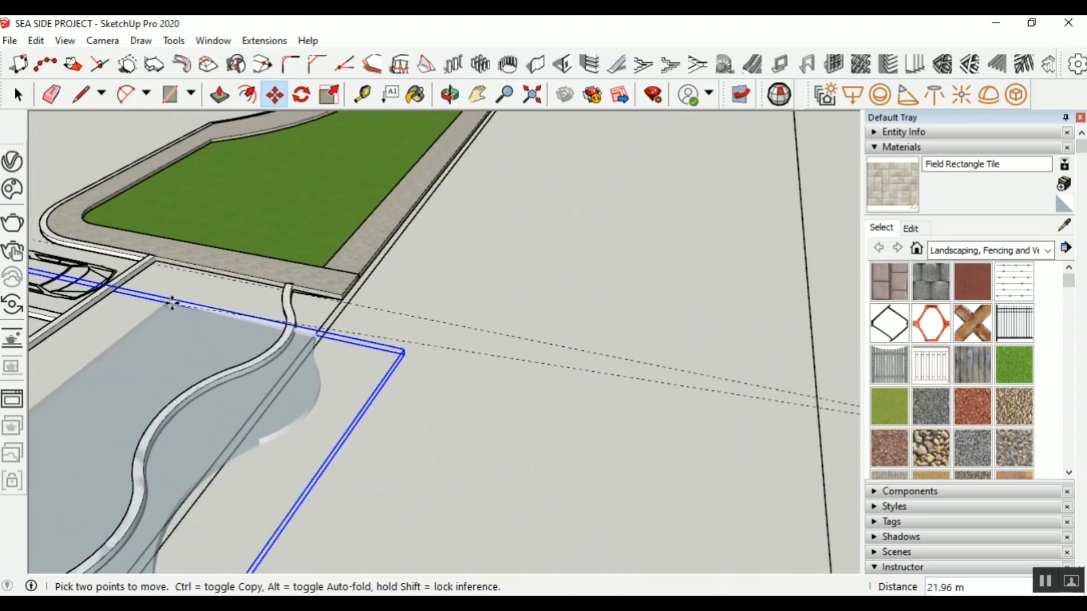
{"action": "scroll", "coordinate": [158, 260], "scroll_direction": "up", "scroll_amount": 2}
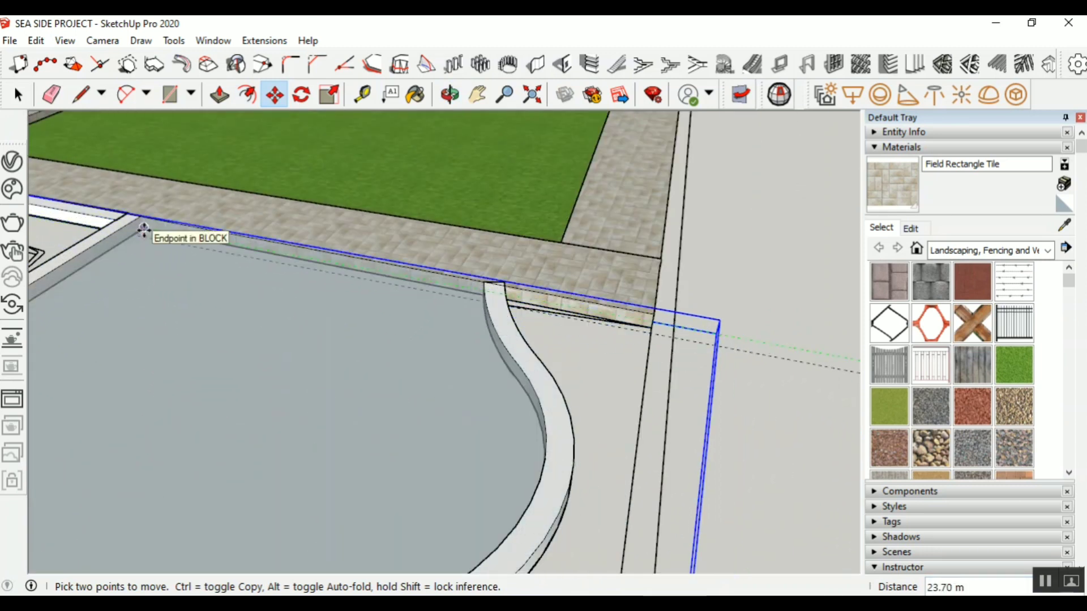
{"action": "left_click", "coordinate": [141, 231]}
Paint the placed planter slab with the Field Rectangle Tile material
{"action": "scroll", "coordinate": [570, 311], "scroll_direction": "down", "scroll_amount": 3}
{"action": "scroll", "coordinate": [570, 311], "scroll_direction": "up", "scroll_amount": 2}
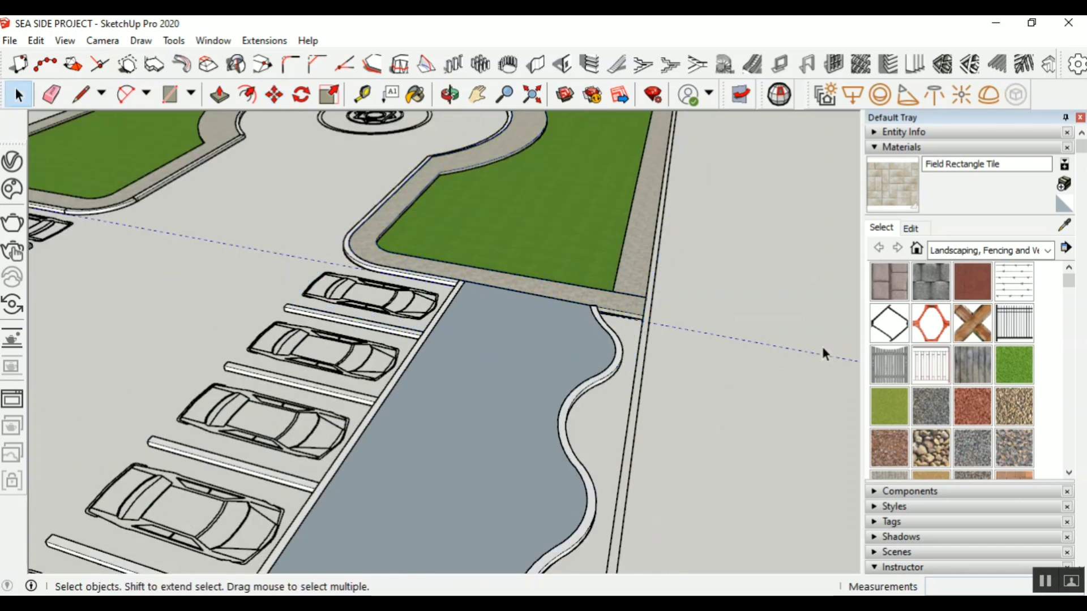
{"action": "left_click", "coordinate": [904, 187]}
{"action": "left_click", "coordinate": [547, 348]}
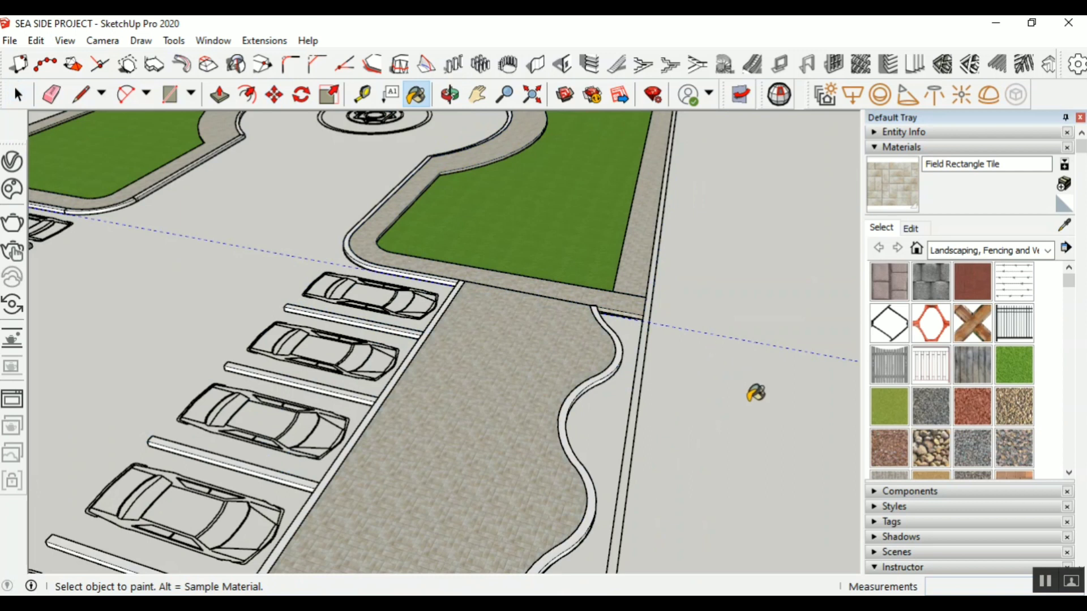
Examine the tiled slab's fit against the wavy kerb, the parking bays and the site's outer corner
{"action": "left_click", "coordinate": [451, 96]}
{"action": "left_click_drag", "start_coordinate": [480, 291], "coordinate": [164, 361]}
{"action": "scroll", "coordinate": [476, 480], "scroll_direction": "up", "scroll_amount": 6}
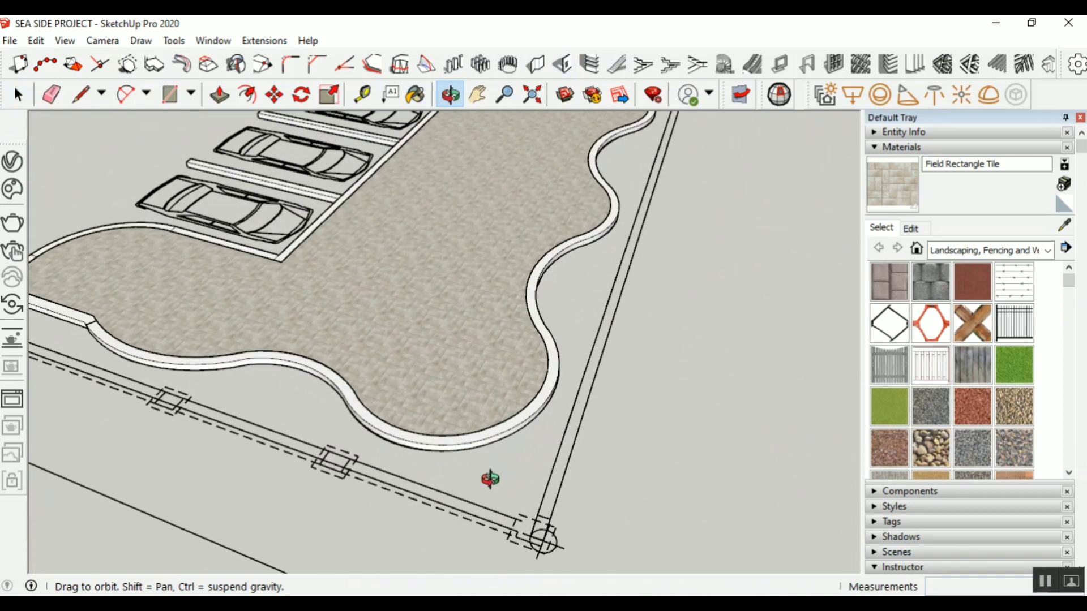
{"action": "scroll", "coordinate": [490, 480], "scroll_direction": "down", "scroll_amount": 8}
{"action": "scroll", "coordinate": [495, 450], "scroll_direction": "up", "scroll_amount": 2}
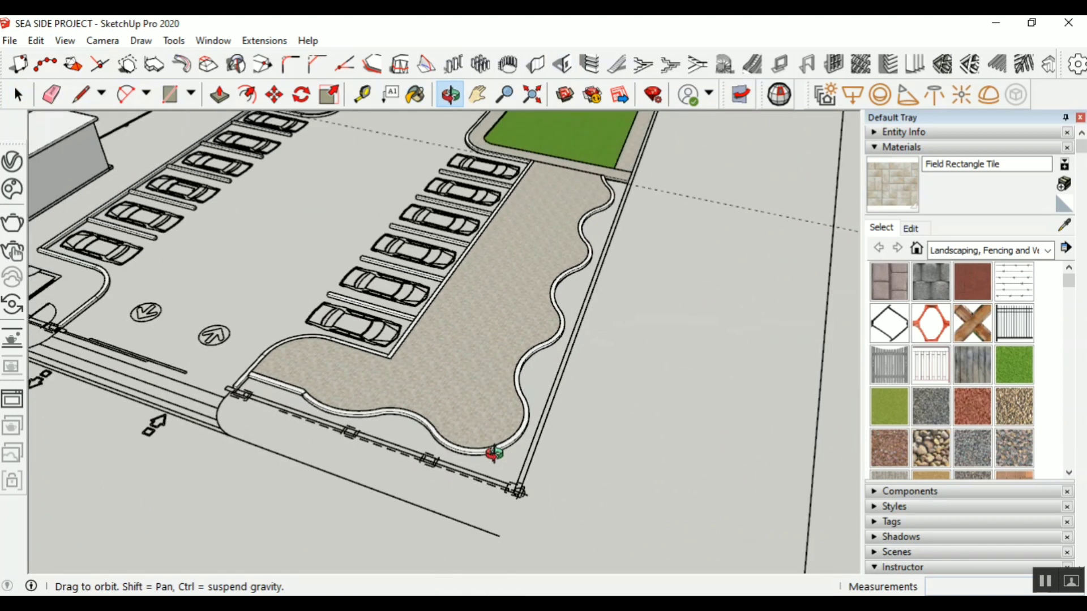
{"action": "scroll", "coordinate": [493, 453], "scroll_direction": "up", "scroll_amount": 4}
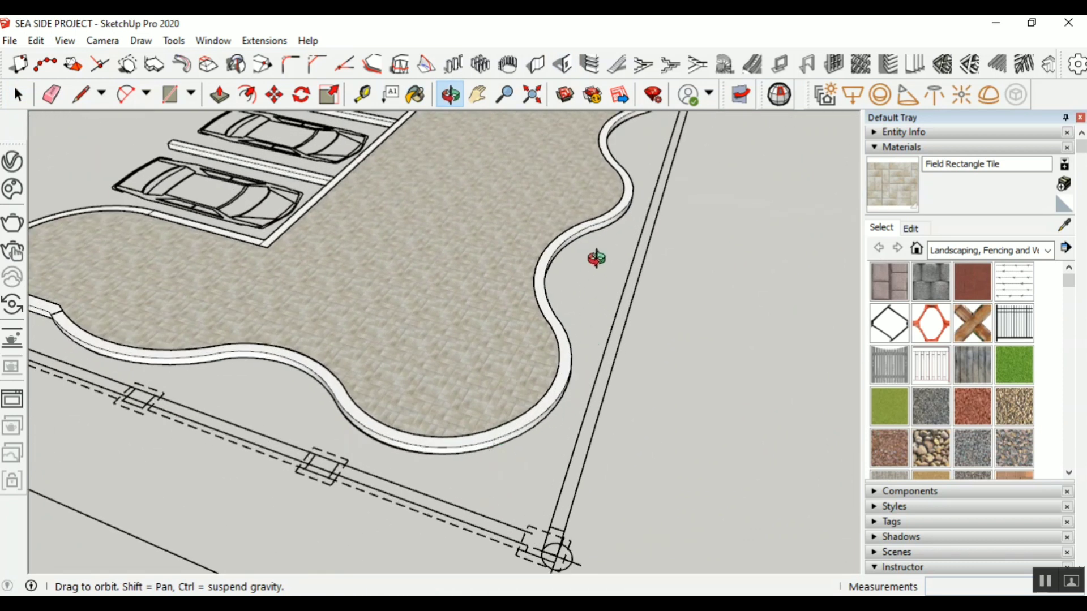
{"action": "scroll", "coordinate": [390, 466], "scroll_direction": "down", "scroll_amount": 2}
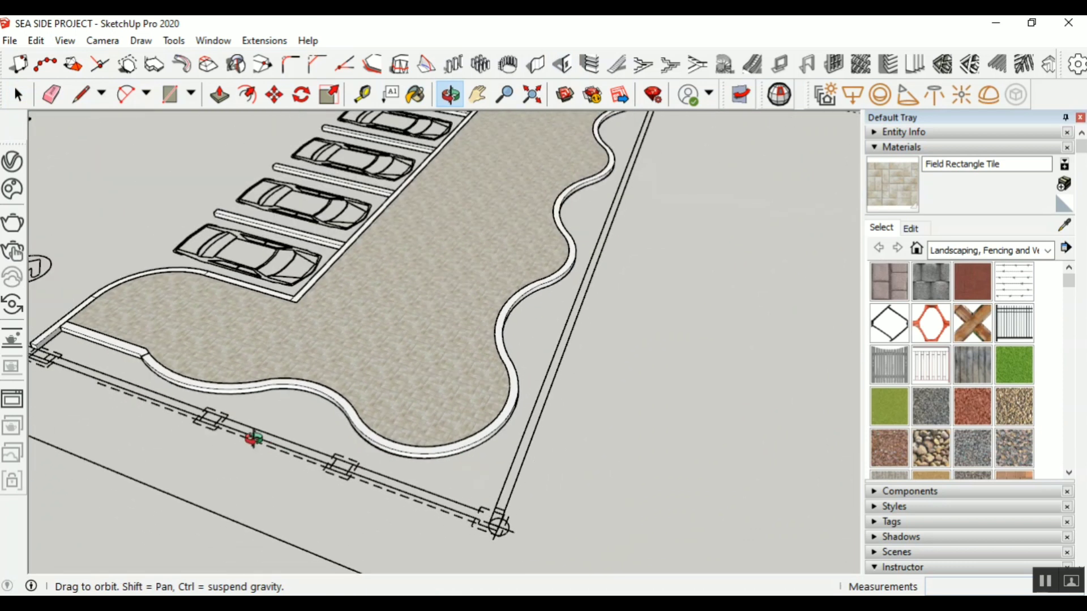
{"action": "scroll", "coordinate": [216, 406], "scroll_direction": "up", "scroll_amount": 2}
{"action": "scroll", "coordinate": [506, 427], "scroll_direction": "down", "scroll_amount": 2}
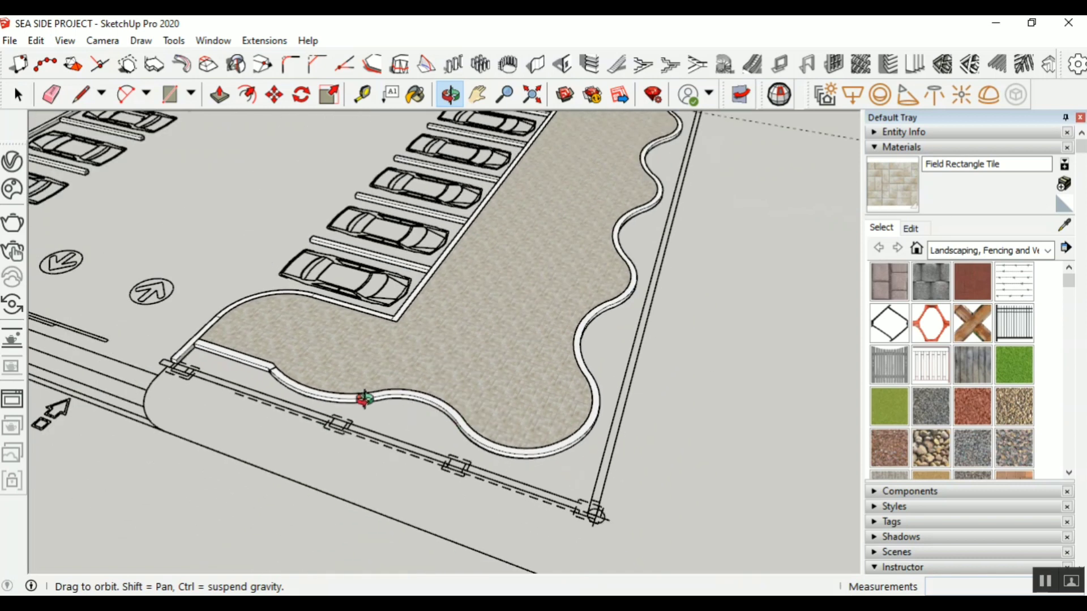
{"action": "middle_click_drag", "start_coordinate": [365, 399], "coordinate": [353, 392]}
{"action": "scroll", "coordinate": [340, 392], "scroll_direction": "down", "scroll_amount": 3}
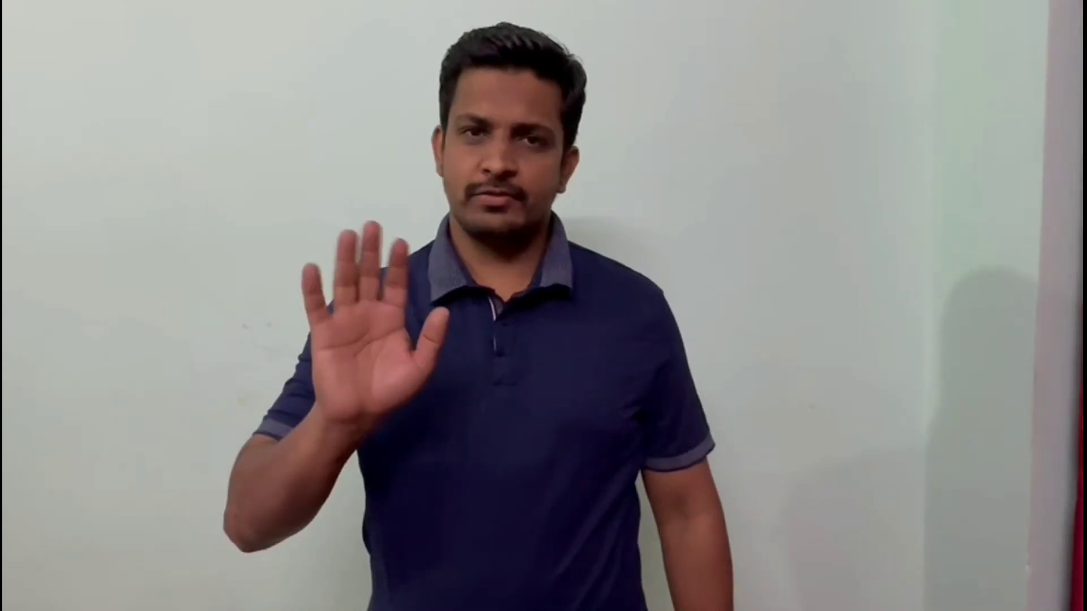